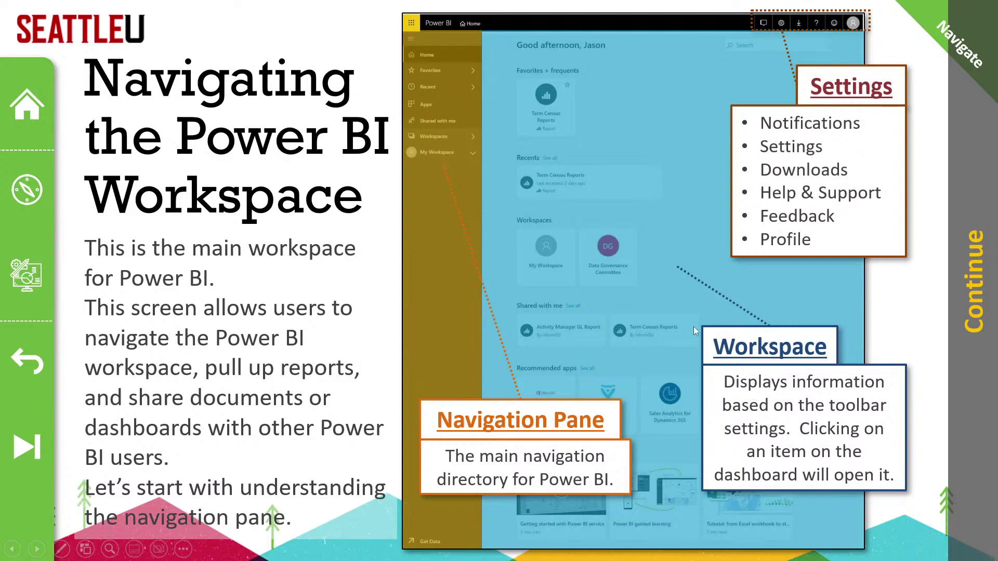
pyautogui.press('super+d')
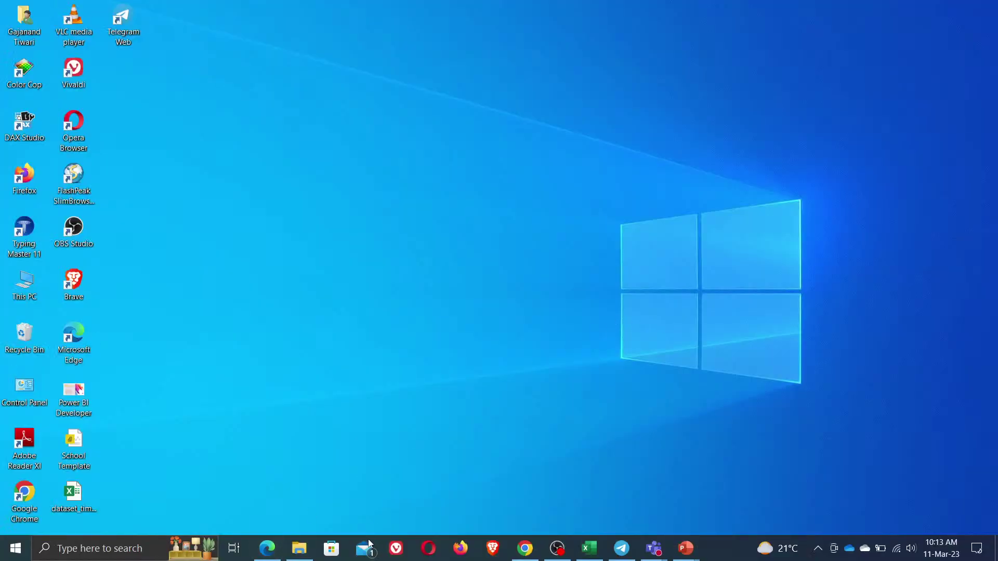
pyautogui.click(267, 551)
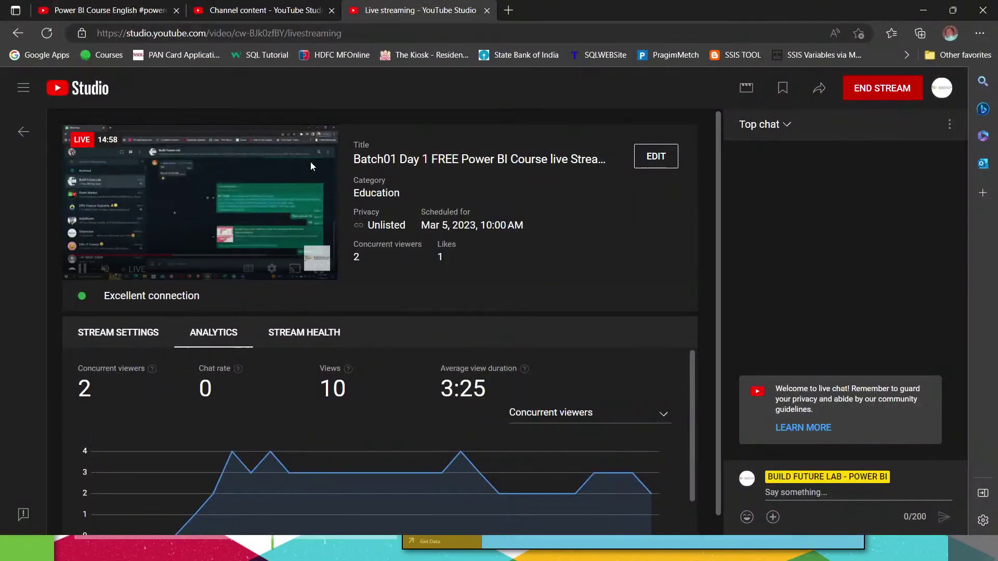
pyautogui.click(269, 543)
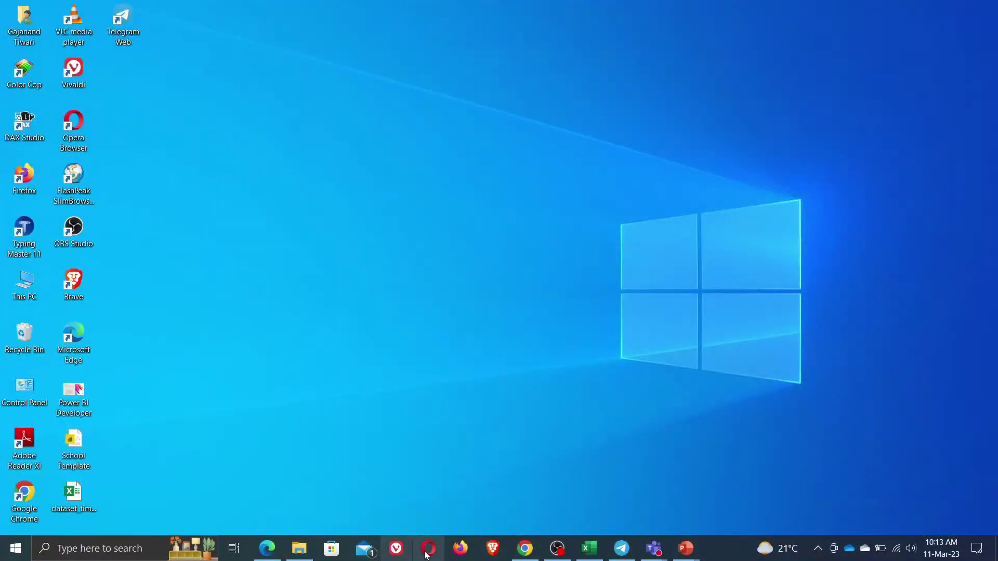
# - Switch to Chrome and open app.powerbi.com in a new tab
pyautogui.click(530, 553)
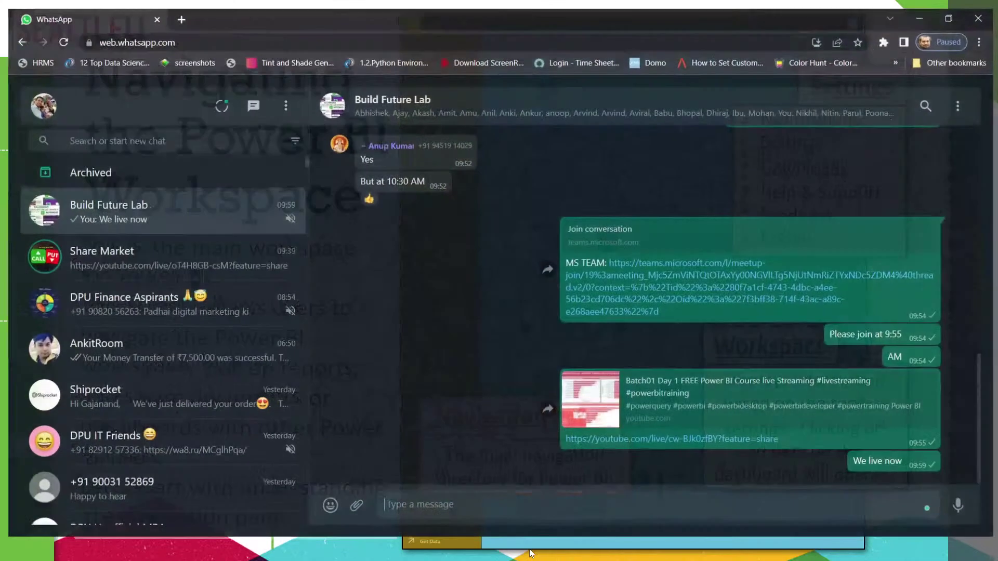
pyautogui.click(177, 11)
pyautogui.write('app')
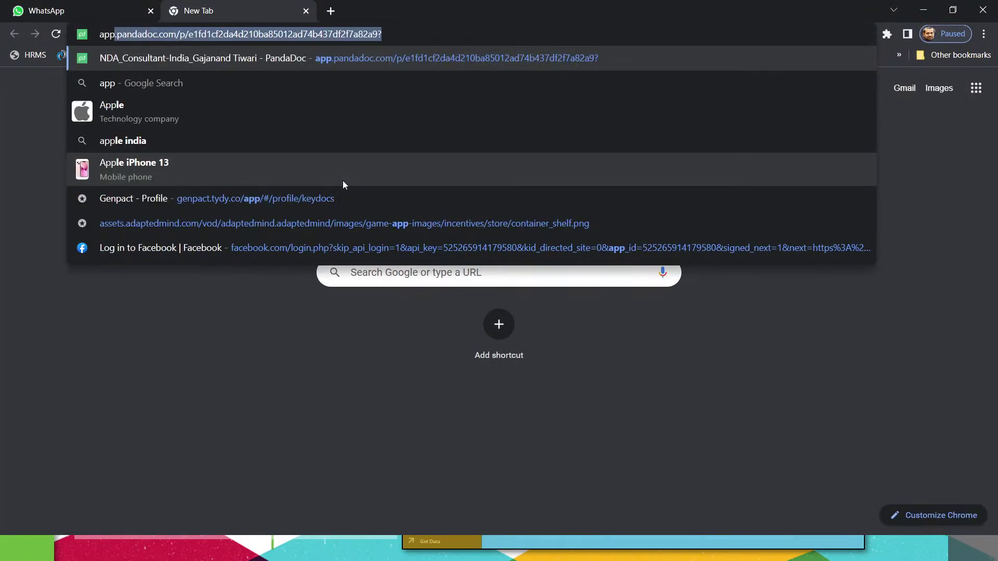
pyautogui.write('power')
pyautogui.press('BackSpace')
pyautogui.press('BackSpace')
pyautogui.press('BackSpace')
pyautogui.press('BackSpace')
pyautogui.press('BackSpace')
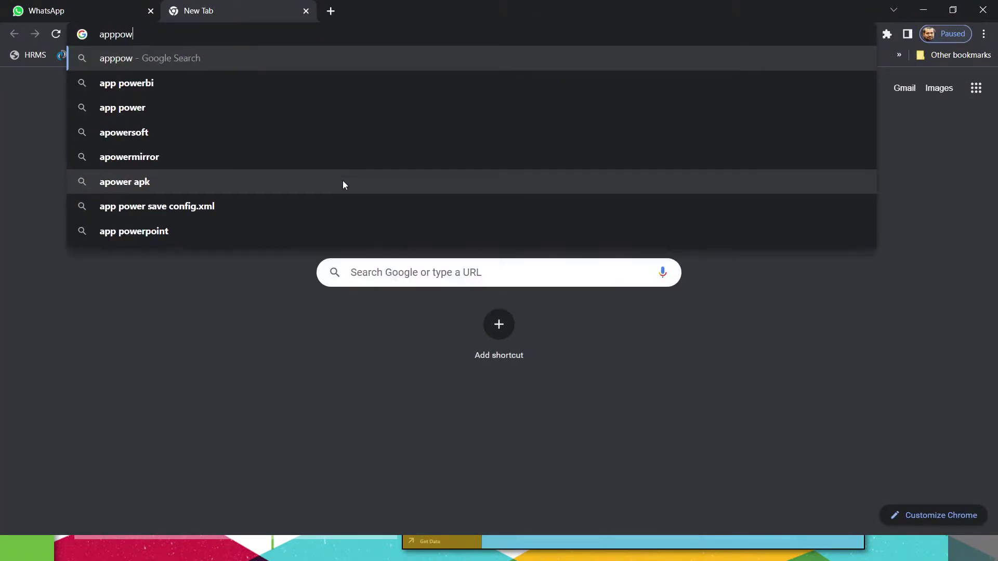
pyautogui.write('.powe')
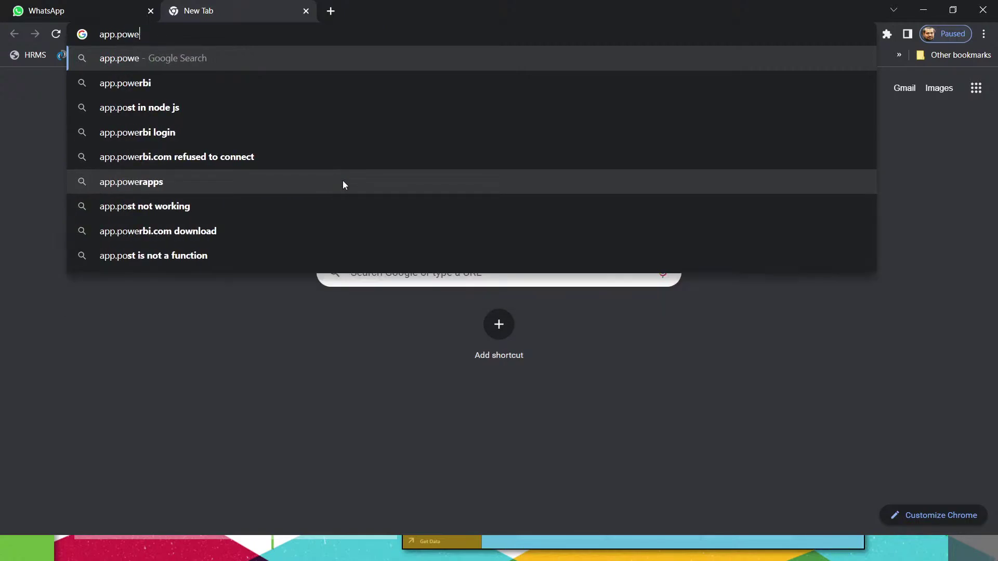
pyautogui.write('rbi')
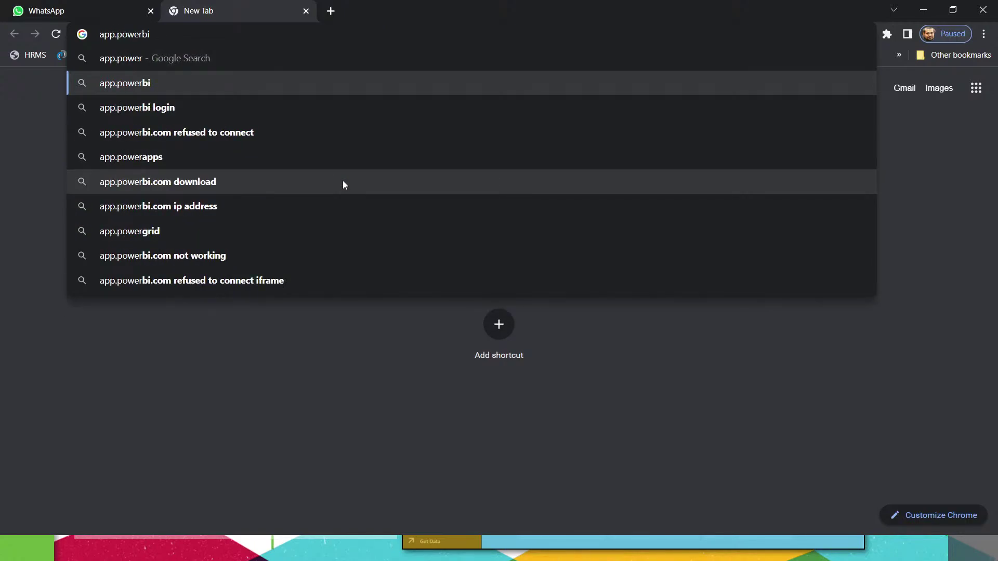
pyautogui.write('.com')
pyautogui.press('Return')
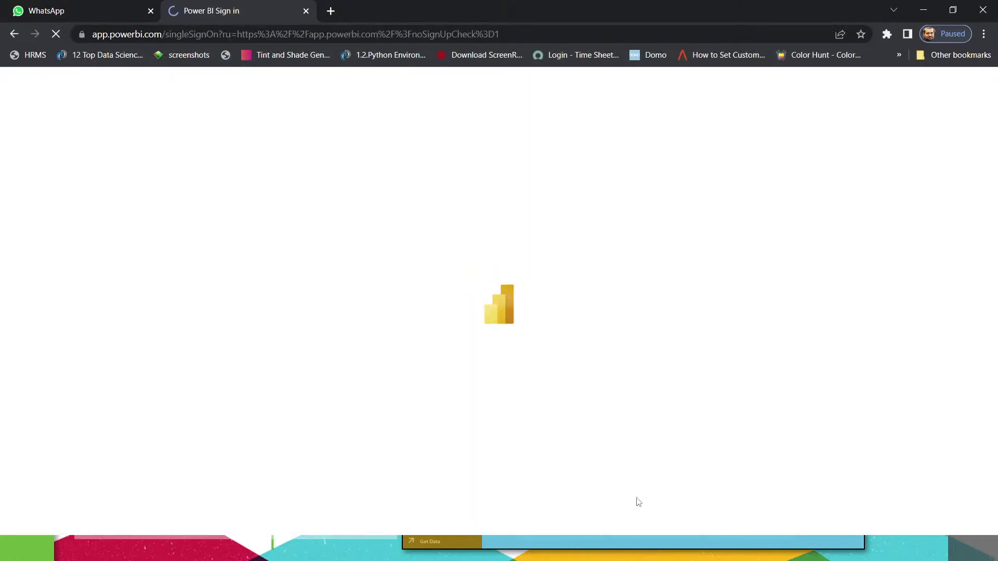
# - Switch to the Teams meeting, admit the guest waiting in the lobby and start sharing the screen
pyautogui.press('super+d')
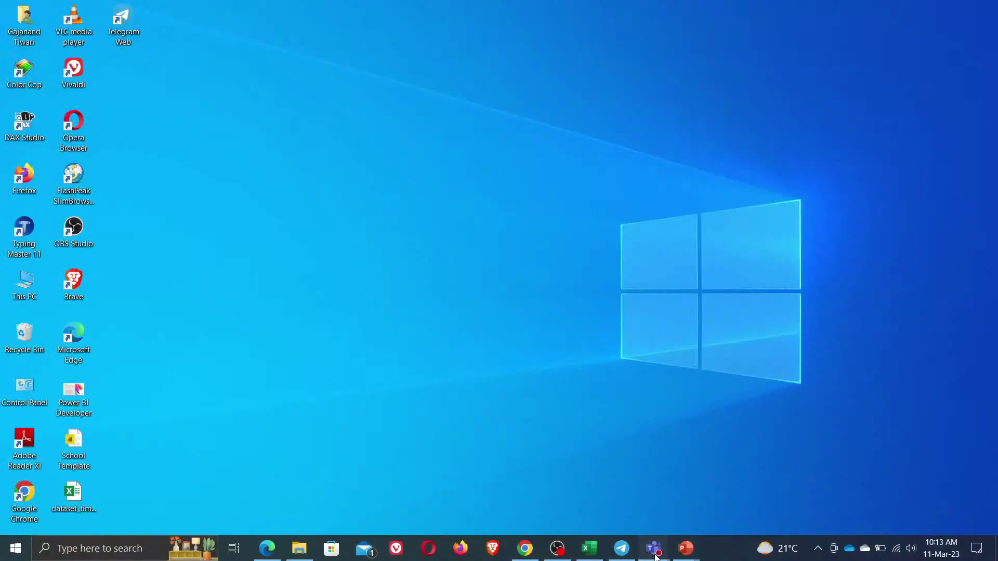
pyautogui.moveTo(656, 555)
pyautogui.click(685, 458)
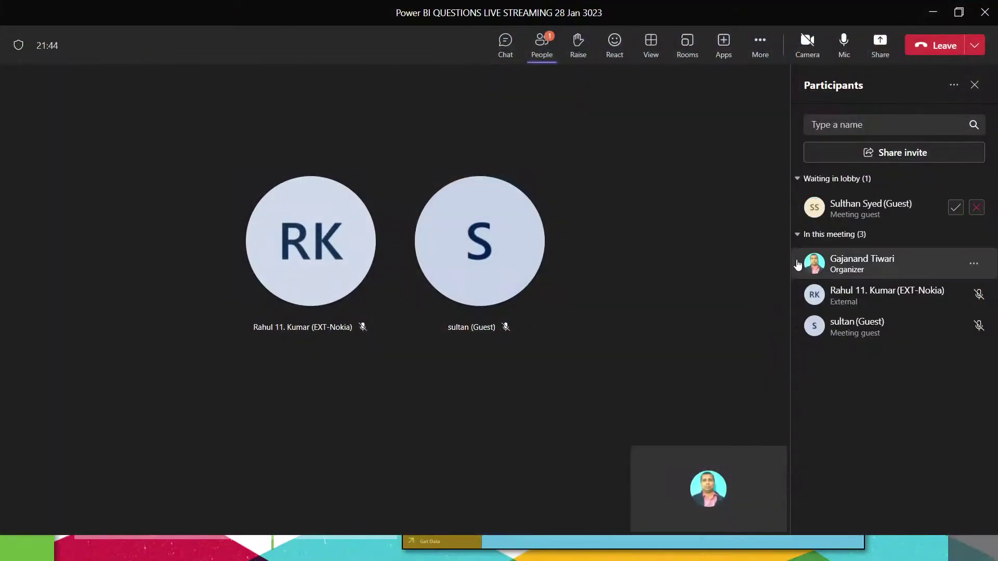
pyautogui.click(957, 208)
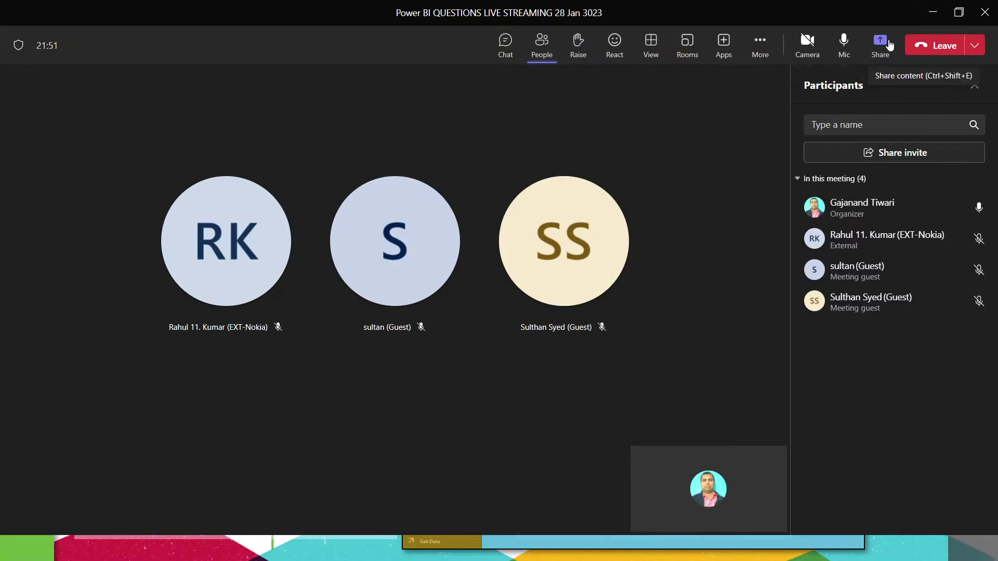
pyautogui.click(880, 43)
pyautogui.click(718, 214)
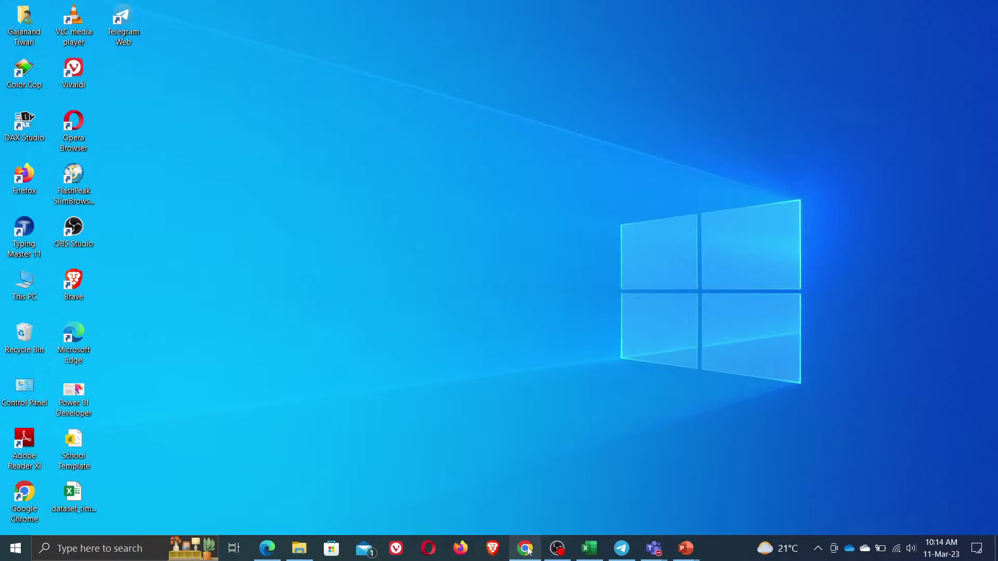
pyautogui.moveTo(525, 548)
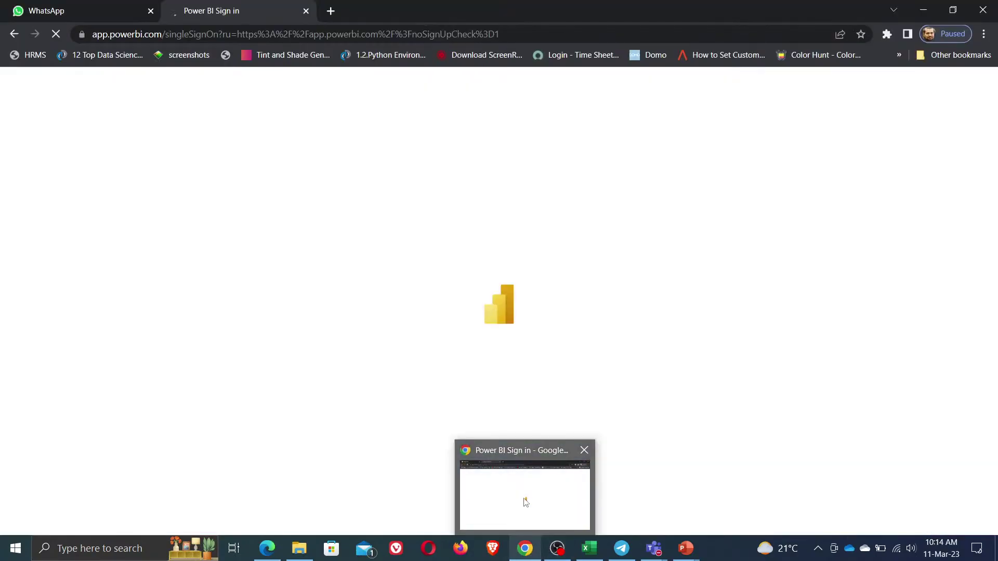
pyautogui.click(525, 505)
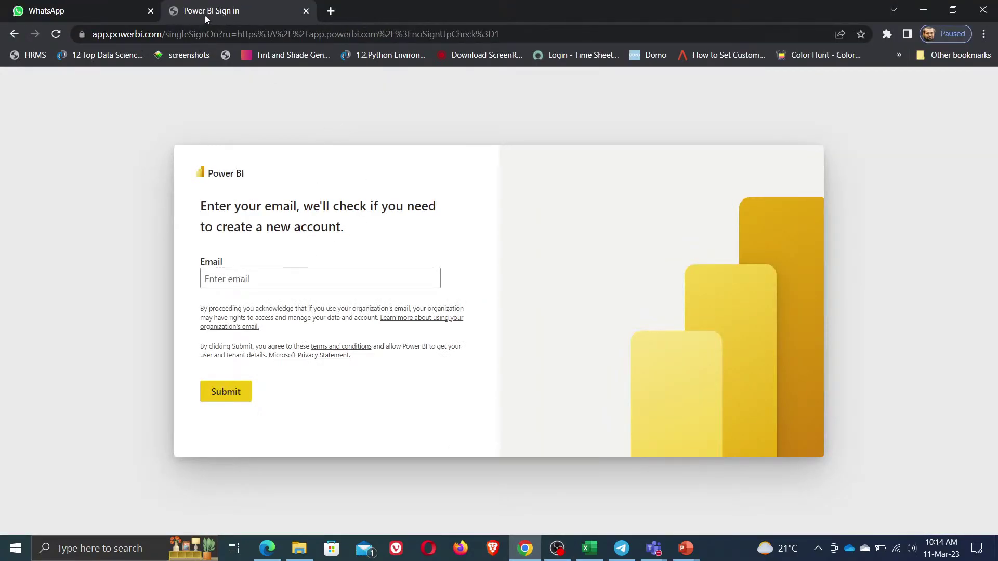
pyautogui.click(252, 280)
pyautogui.write('gajananda')
pyautogui.press('BackSpace')
pyautogui.press('BackSpace')
pyautogui.press('BackSpace')
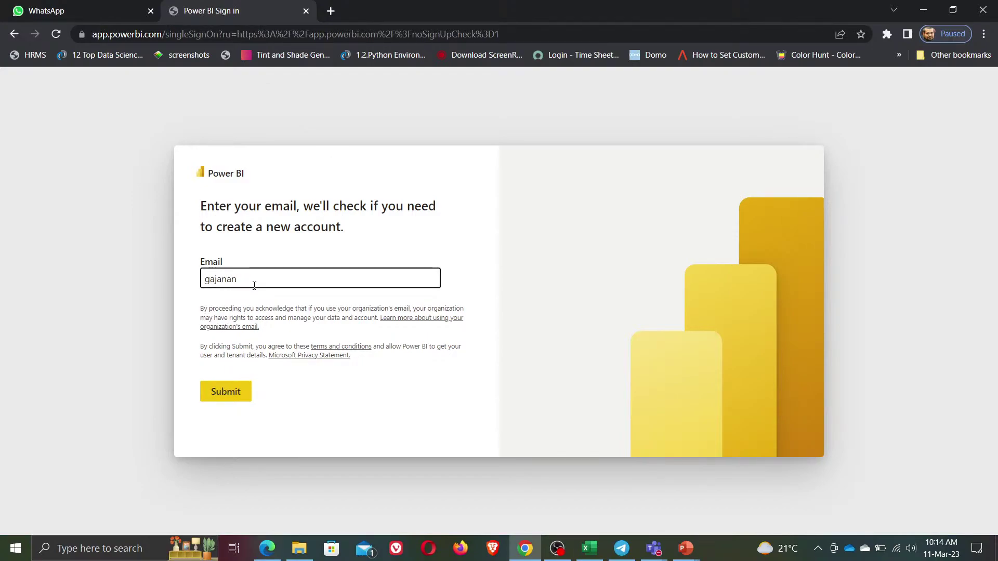
pyautogui.press('BackSpace')
pyautogui.press('BackSpace')
pyautogui.press('BackSpace')
pyautogui.press('BackSpace')
pyautogui.press('BackSpace')
pyautogui.press('BackSpace')
# - Switch to Edge and open app.powerbi.com in a new tab
pyautogui.click(266, 549)
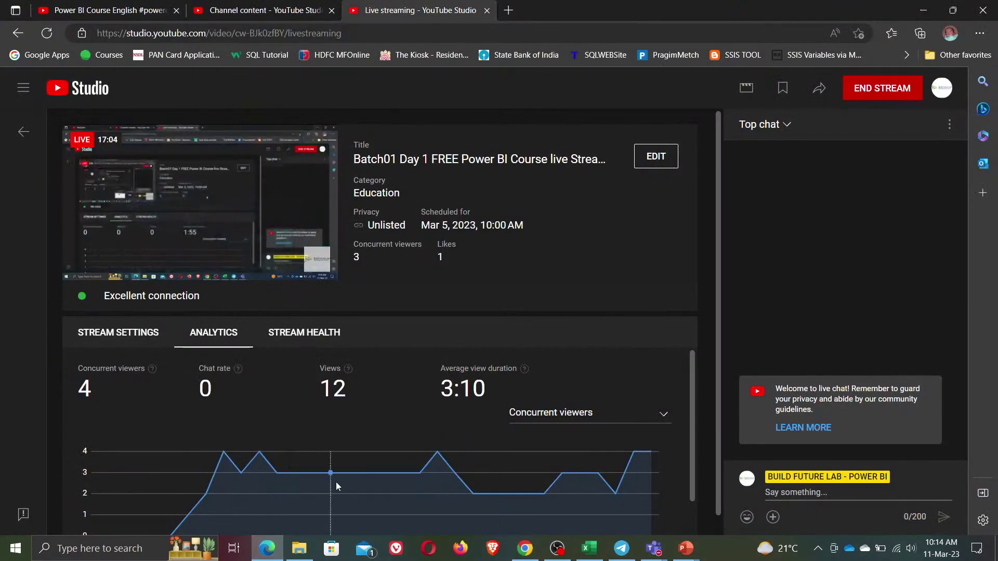
pyautogui.click(509, 10)
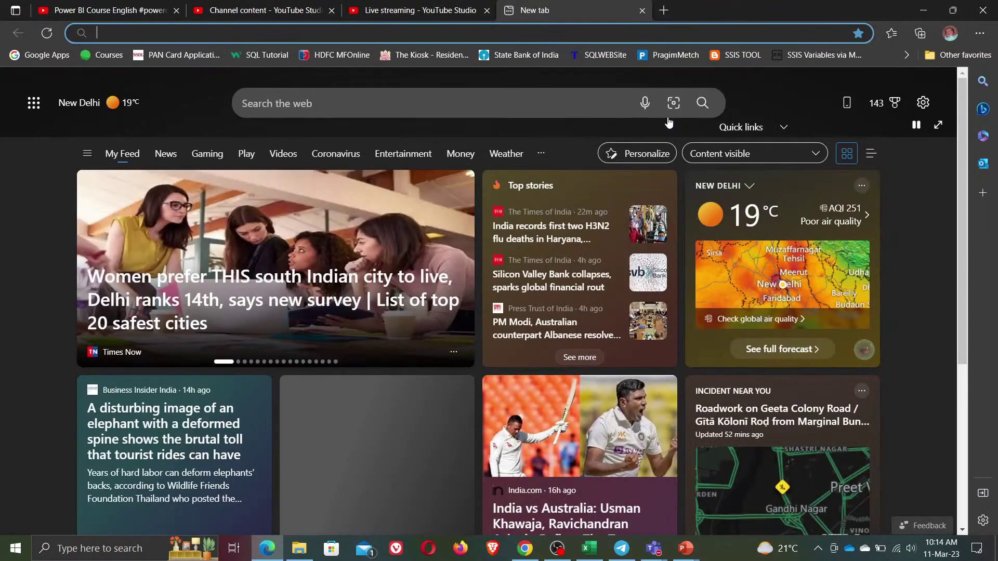
pyautogui.write('app.powerbi.com')
pyautogui.press('Return')
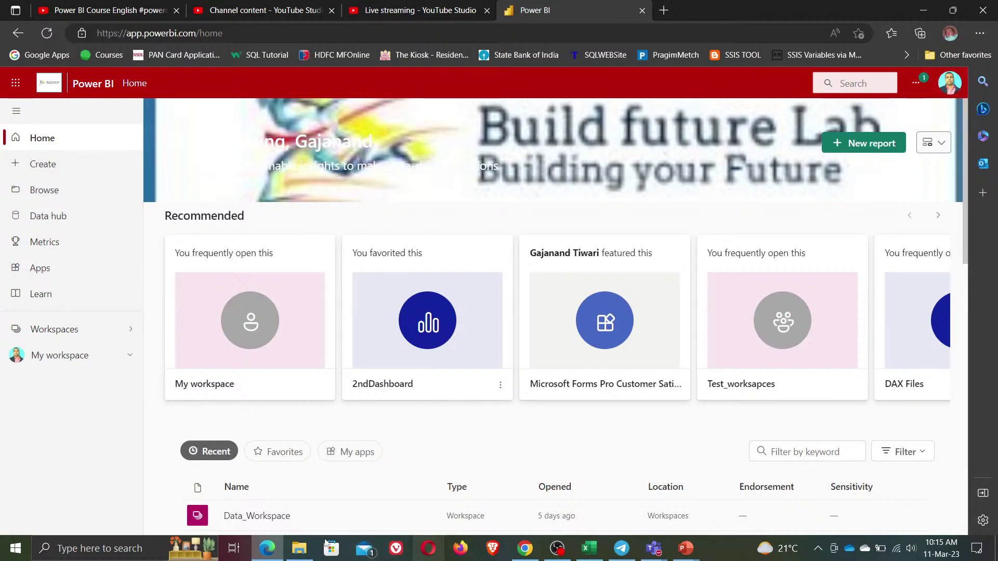
# - Look at the Power BI sign-in page in Chrome, and review the recommended and recent items on the Power BI home page in Edge
pyautogui.click(526, 549)
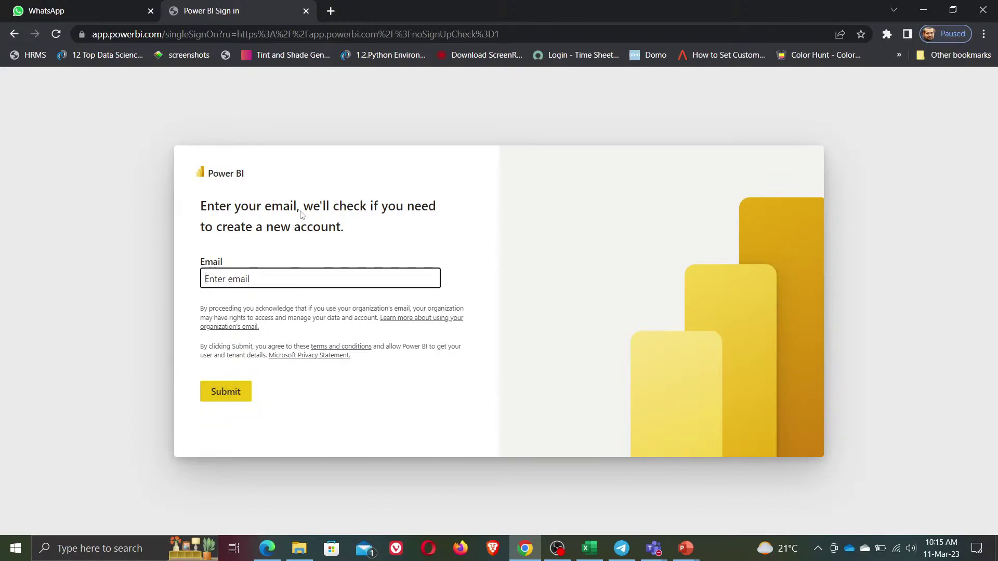
pyautogui.click(925, 12)
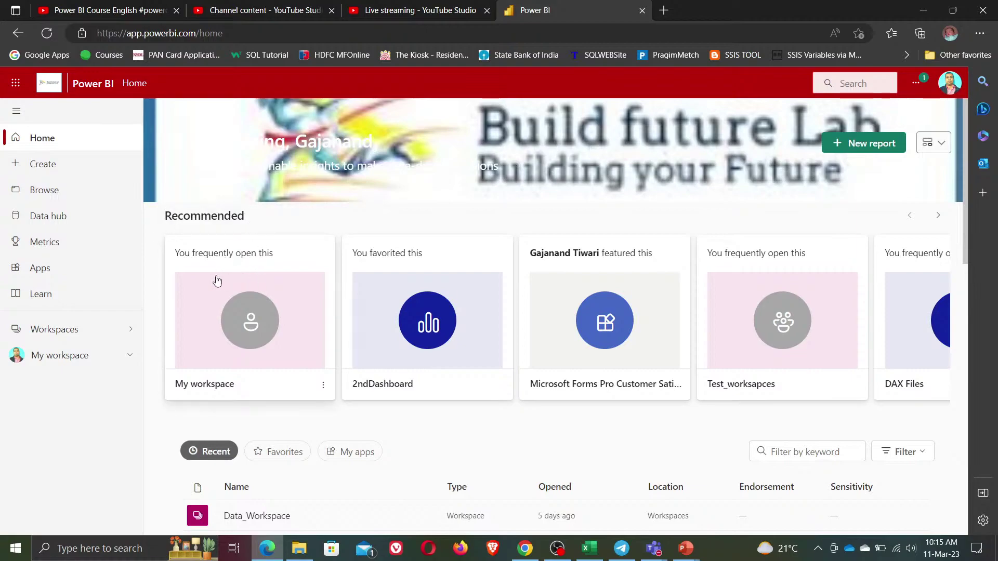
pyautogui.scroll(-3, 301, 494)
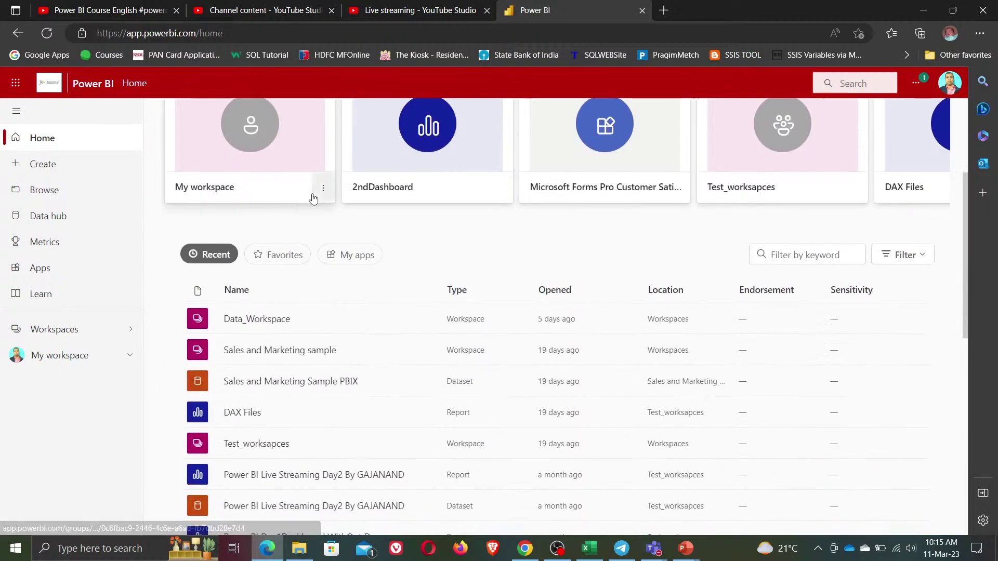
pyautogui.scroll(-1, 285, 394)
pyautogui.scroll(-6, 296, 421)
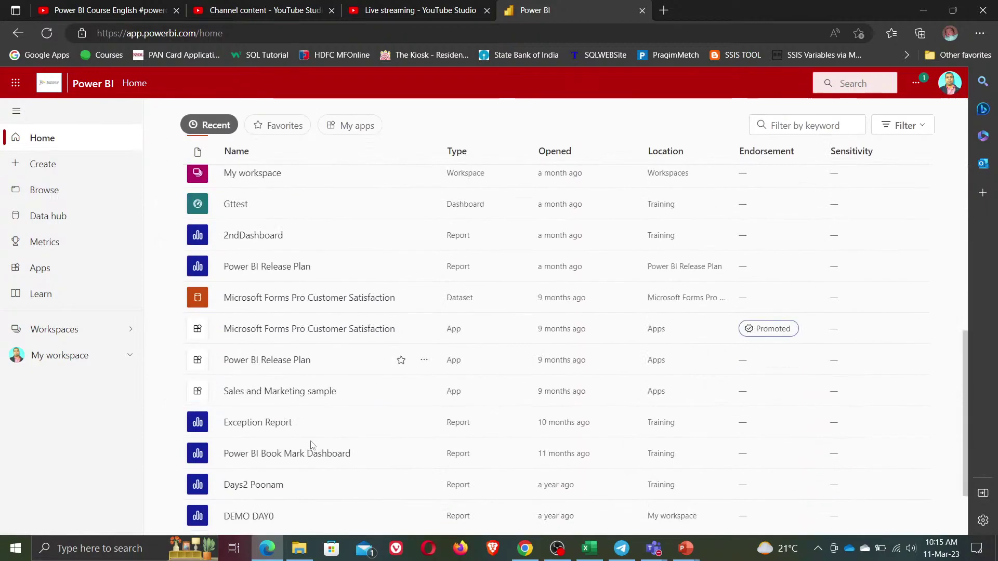
pyautogui.scroll(8, 310, 452)
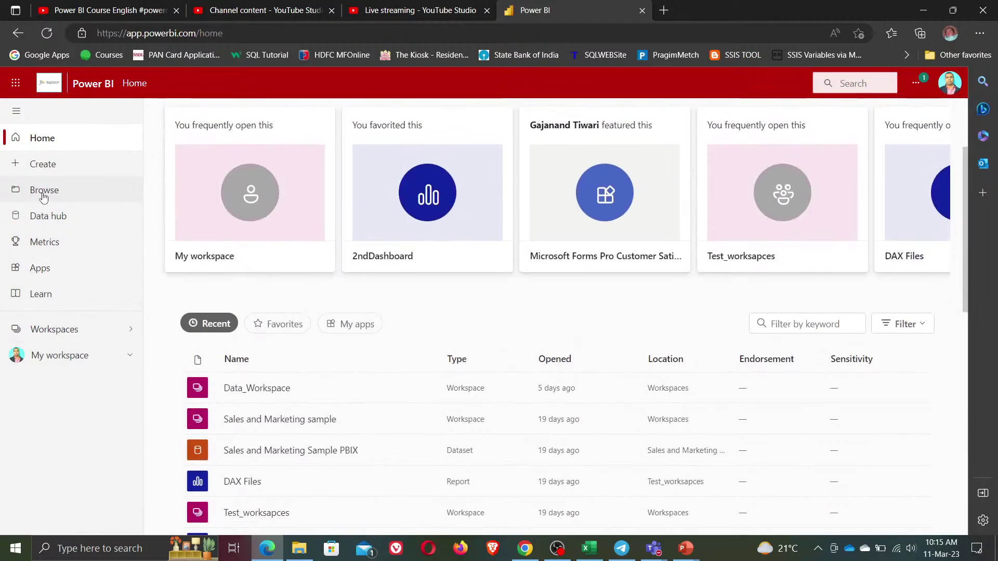
# - Open the Browse page and view its Favorites and Shared with me lists
pyautogui.click(45, 191)
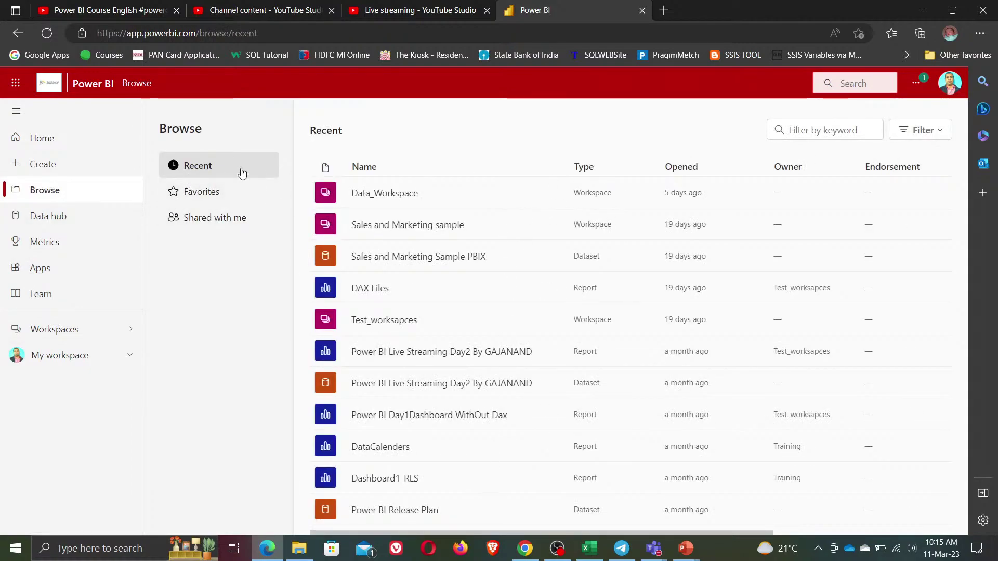
pyautogui.click(201, 192)
pyautogui.click(210, 224)
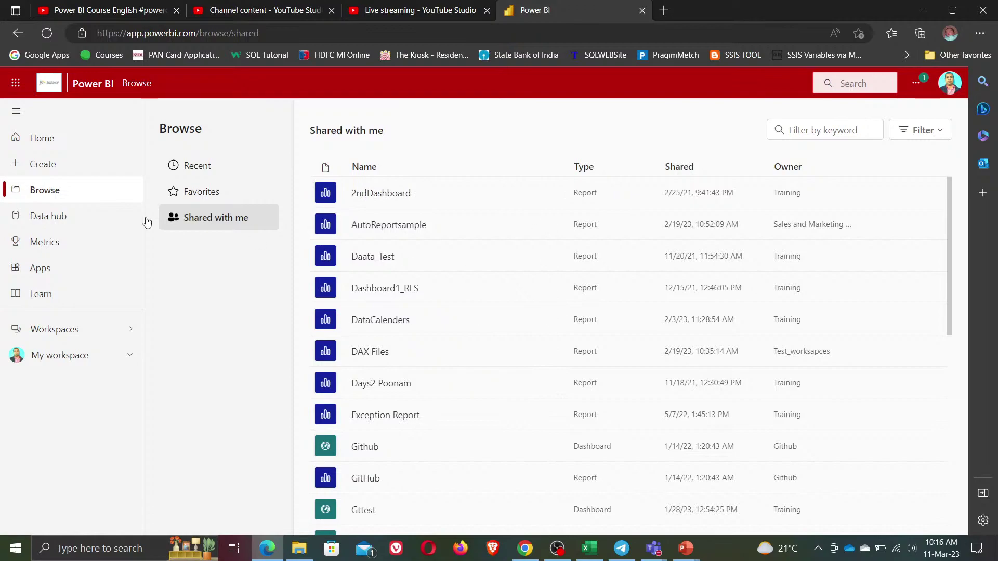
# - View the Data hub and Apps pages, and show the list of available workspaces
pyautogui.click(45, 221)
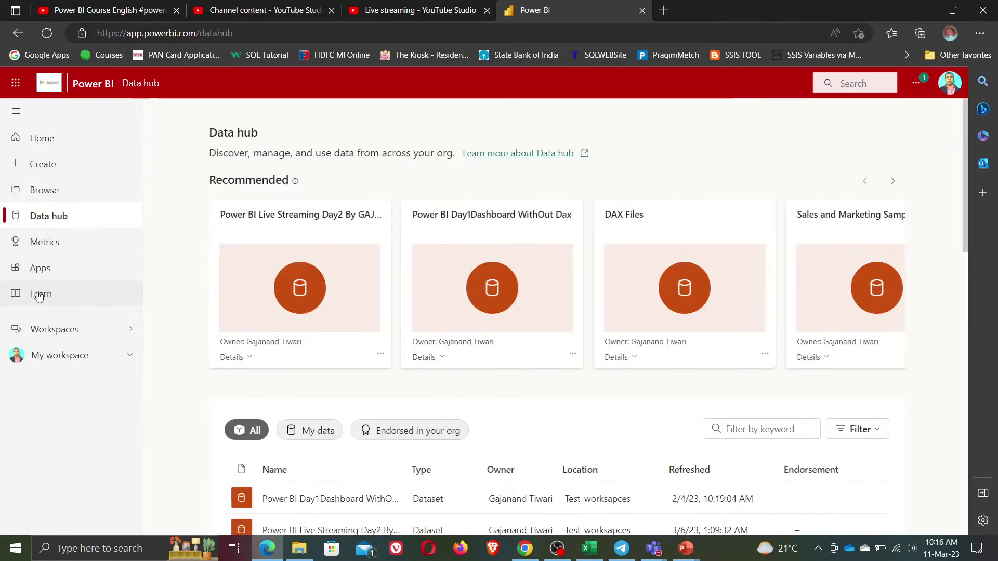
pyautogui.click(40, 271)
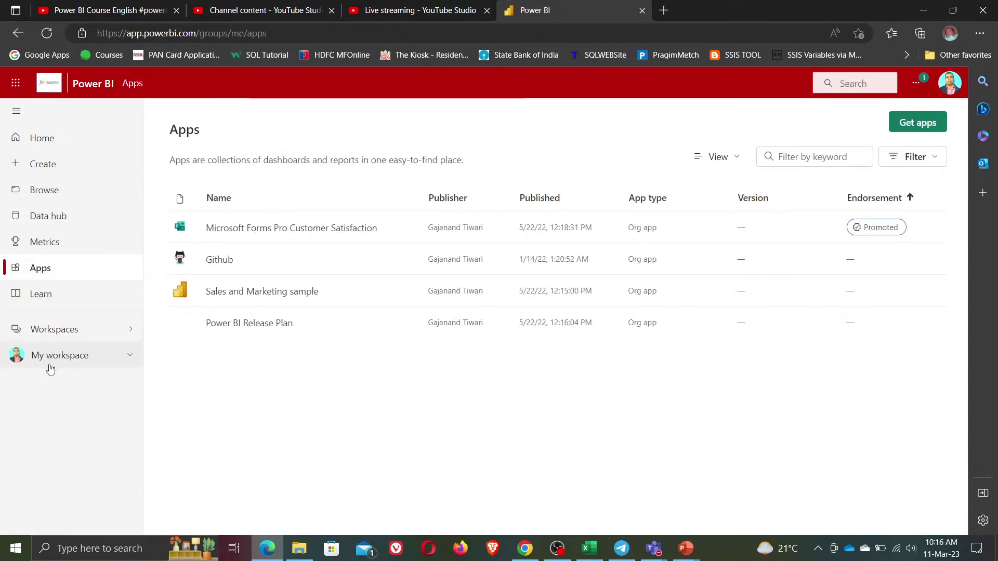
pyautogui.click(57, 334)
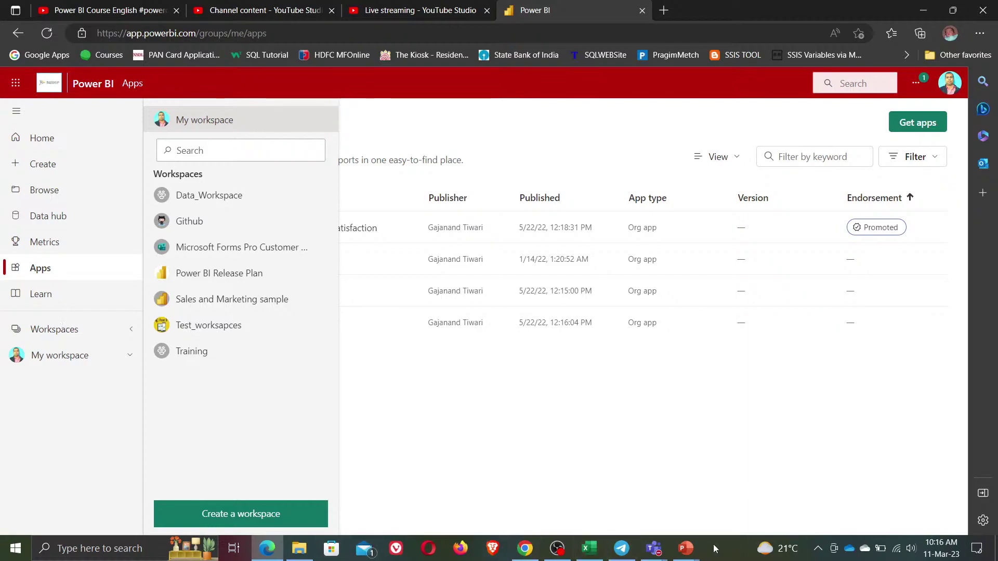
# - Switch to the Teams meeting, admit the guest waiting in the lobby and return to Power BI in Edge
pyautogui.click(653, 548)
pyautogui.click(657, 469)
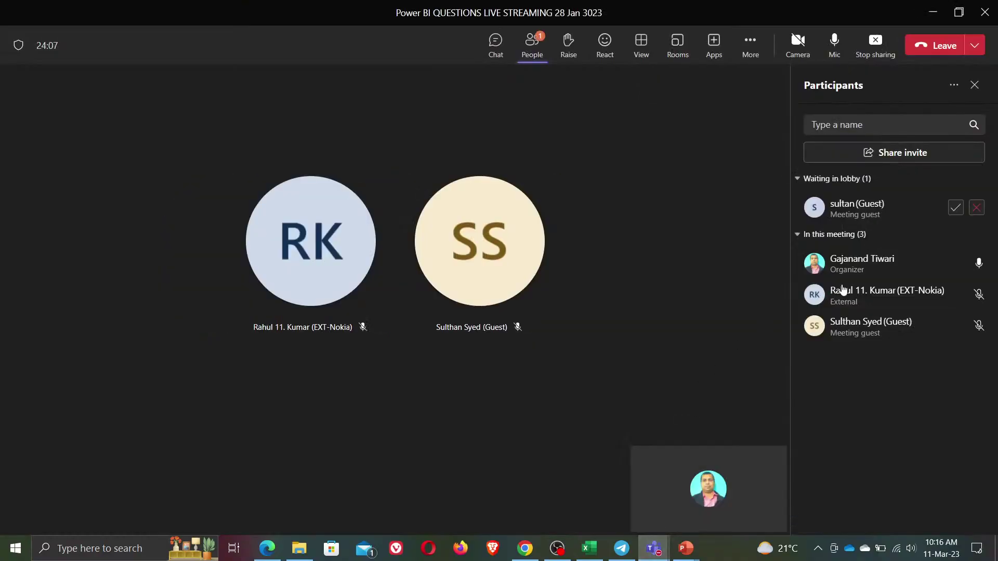
pyautogui.click(954, 208)
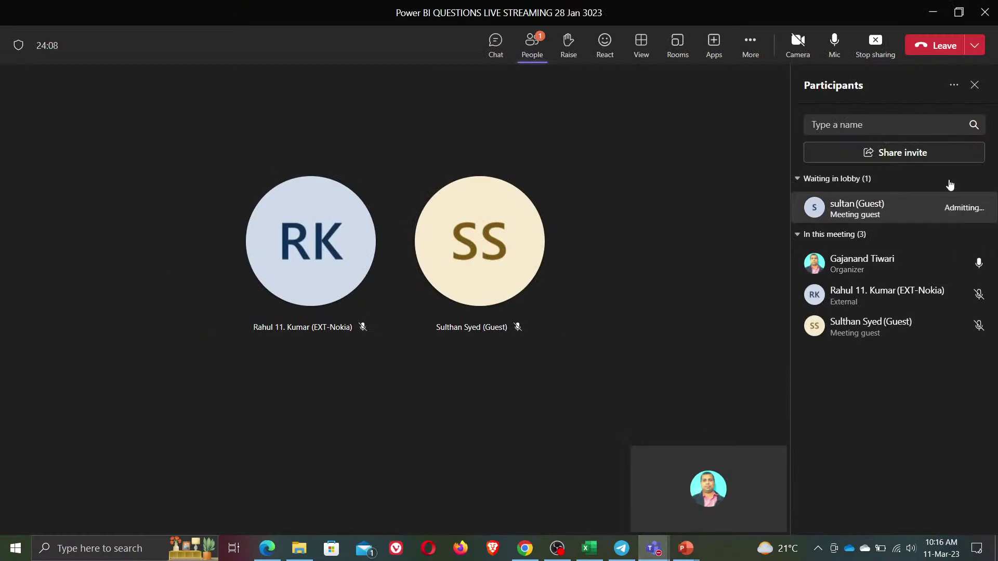
pyautogui.click(934, 14)
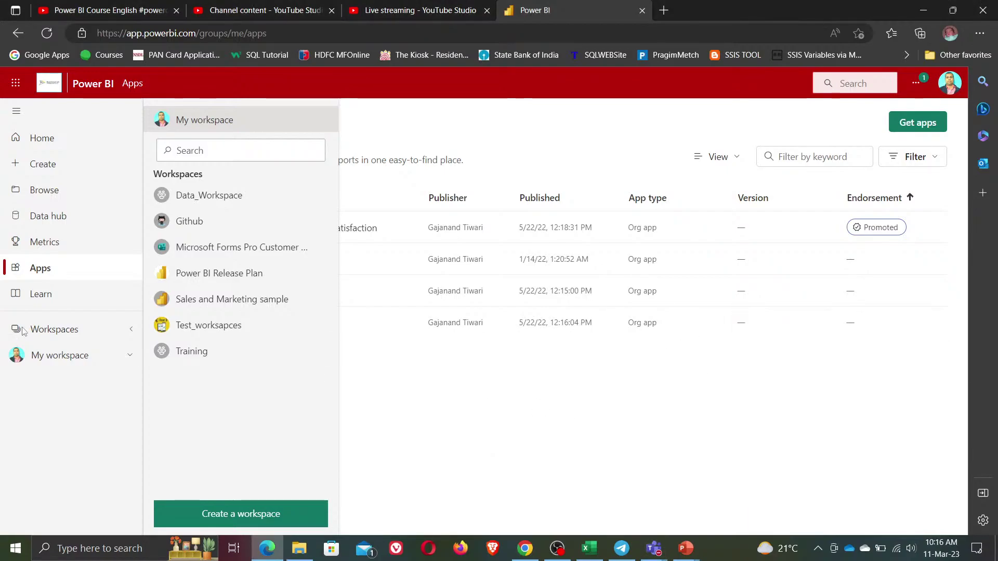
# - Open the Training workspace from the list of workspaces
pyautogui.click(66, 330)
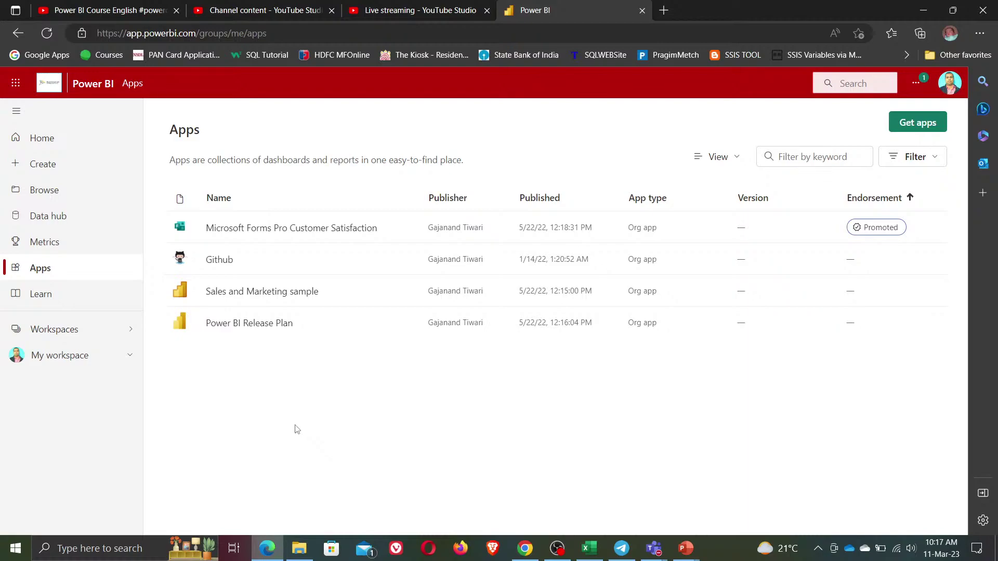
pyautogui.click(68, 339)
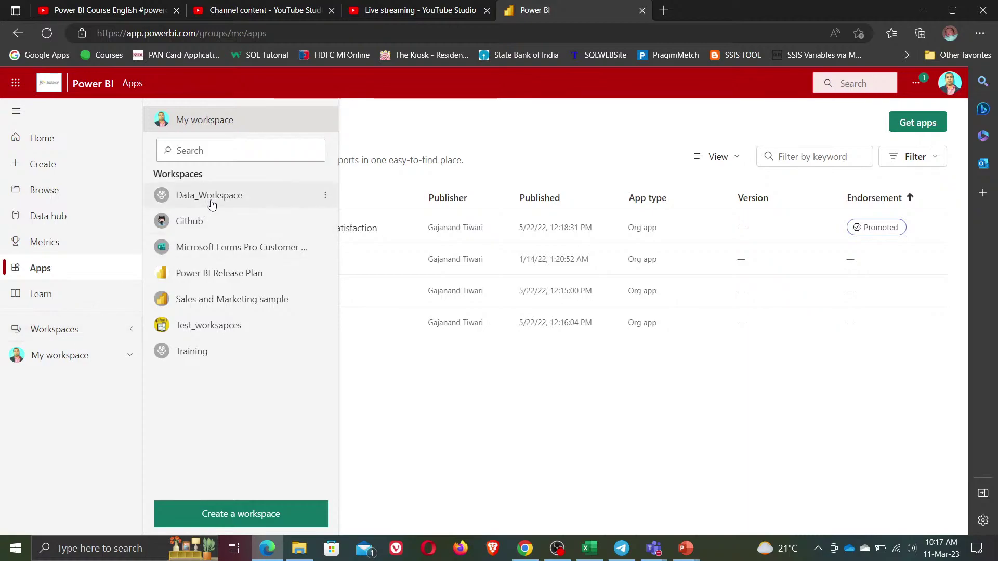
pyautogui.click(197, 352)
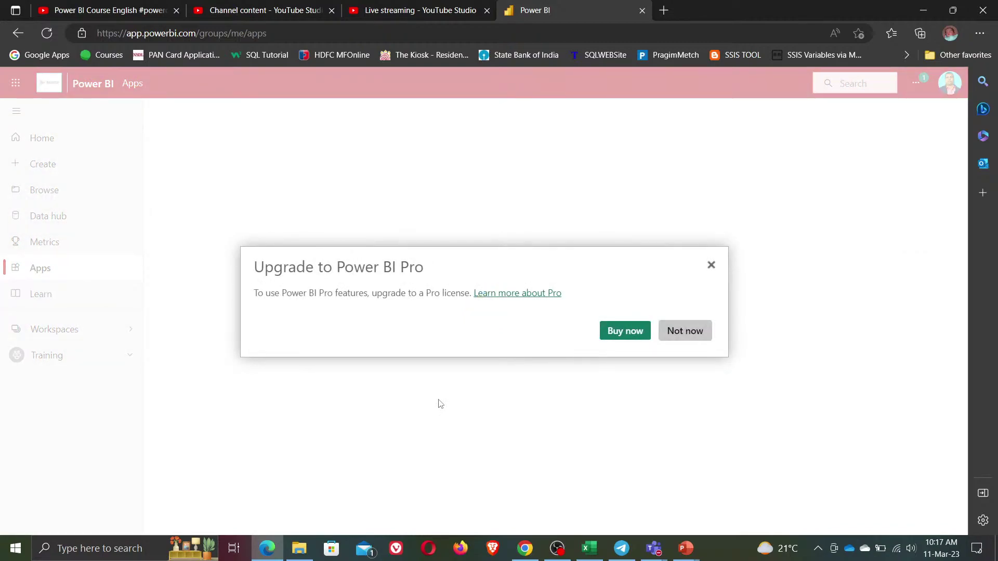
# - Dismiss the Power BI Pro upgrade offer and view the license type in the account profile
pyautogui.click(712, 267)
pyautogui.click(948, 86)
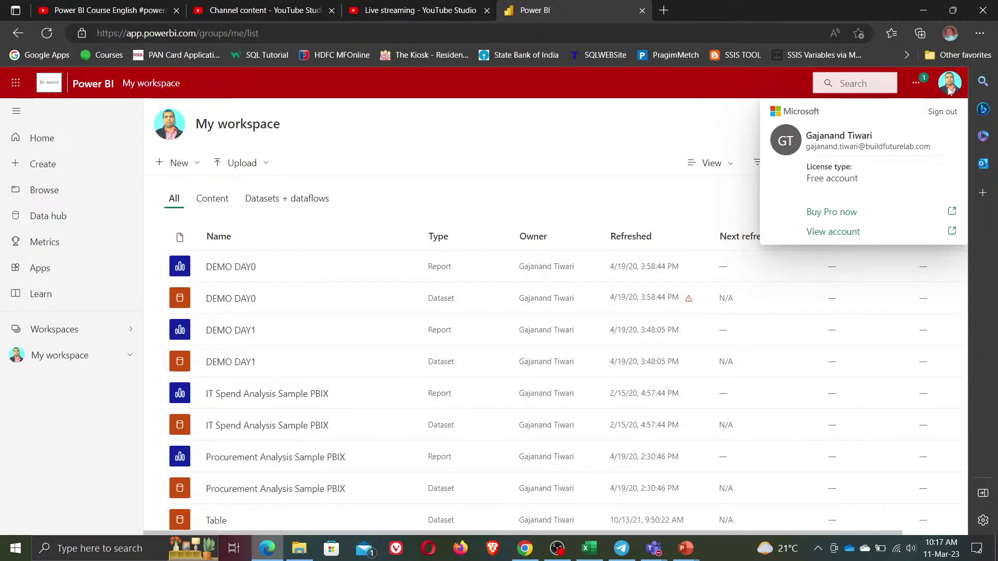
pyautogui.click(561, 151)
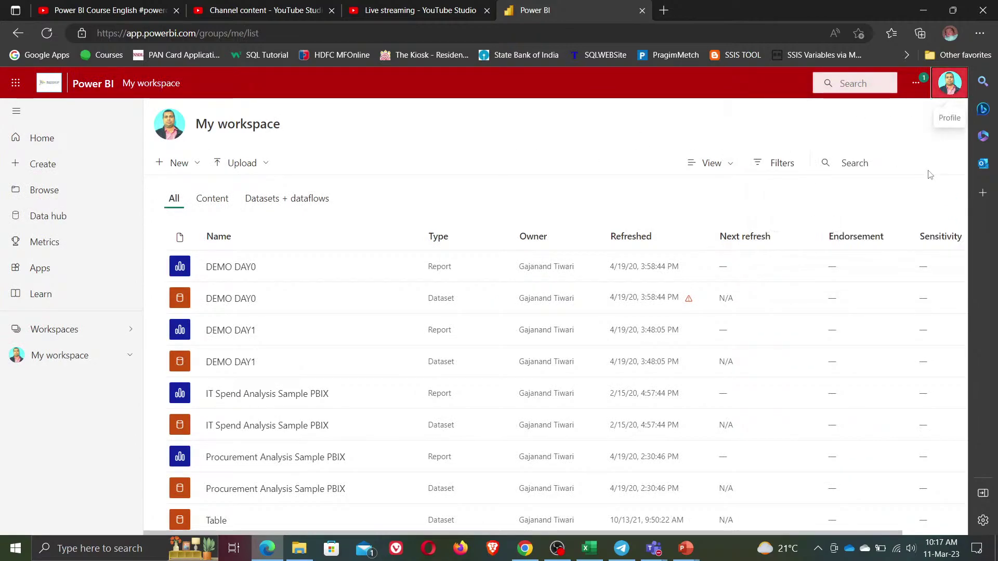
pyautogui.click(950, 85)
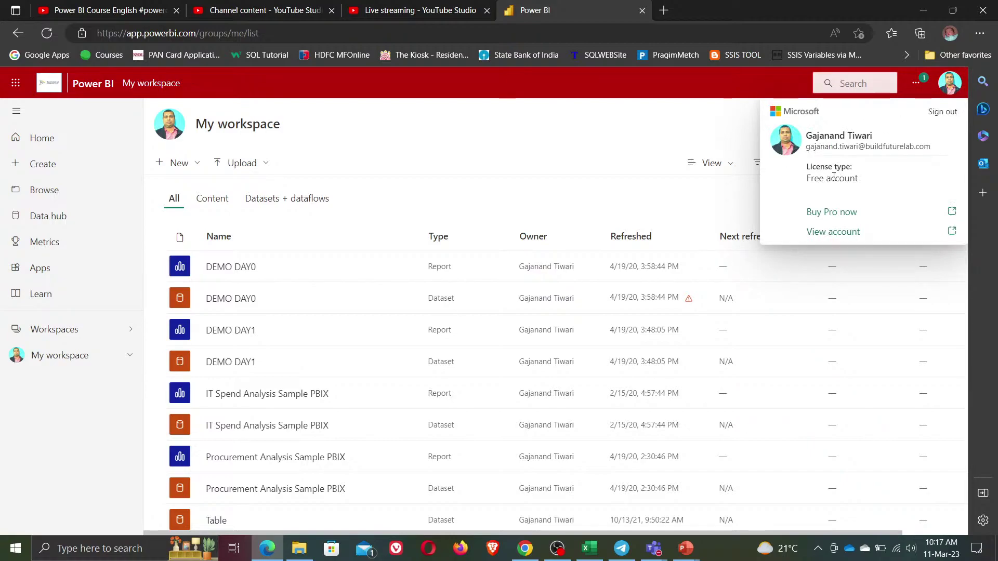
pyautogui.click(529, 117)
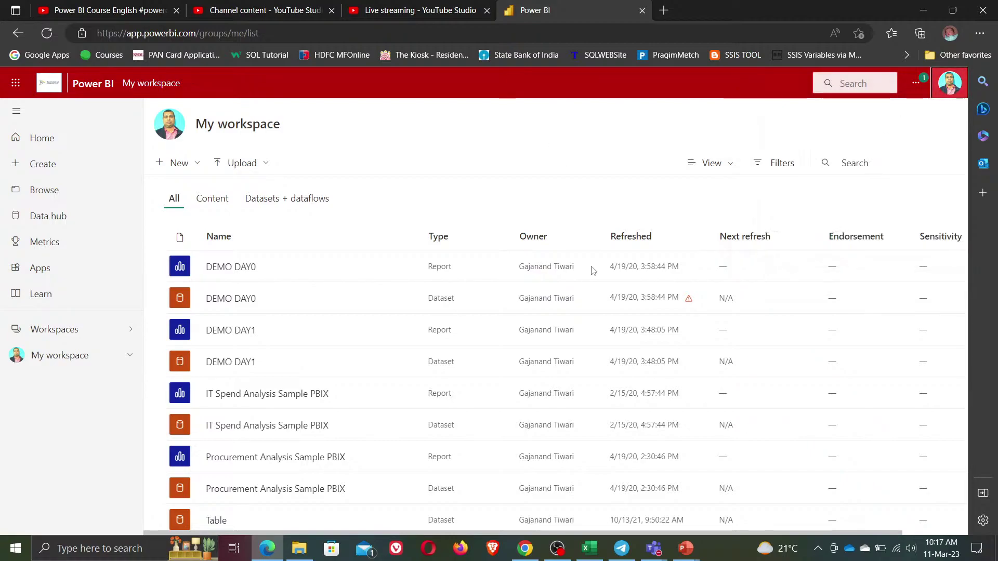
# - Try to open the Sales and Marketing sample and Data_Workspace workspaces, declining the Pro upgrade each time
pyautogui.click(64, 338)
pyautogui.click(235, 306)
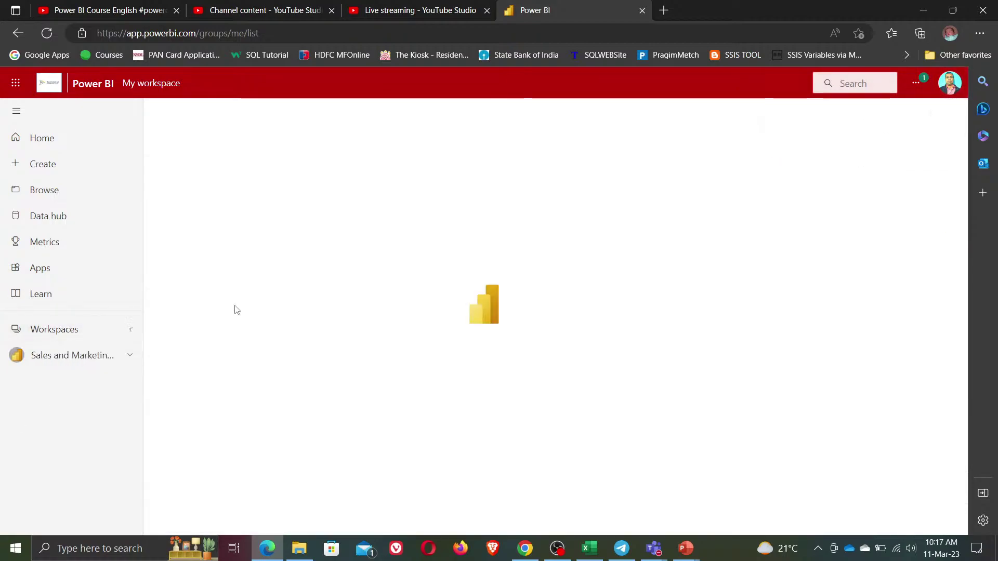
pyautogui.click(685, 333)
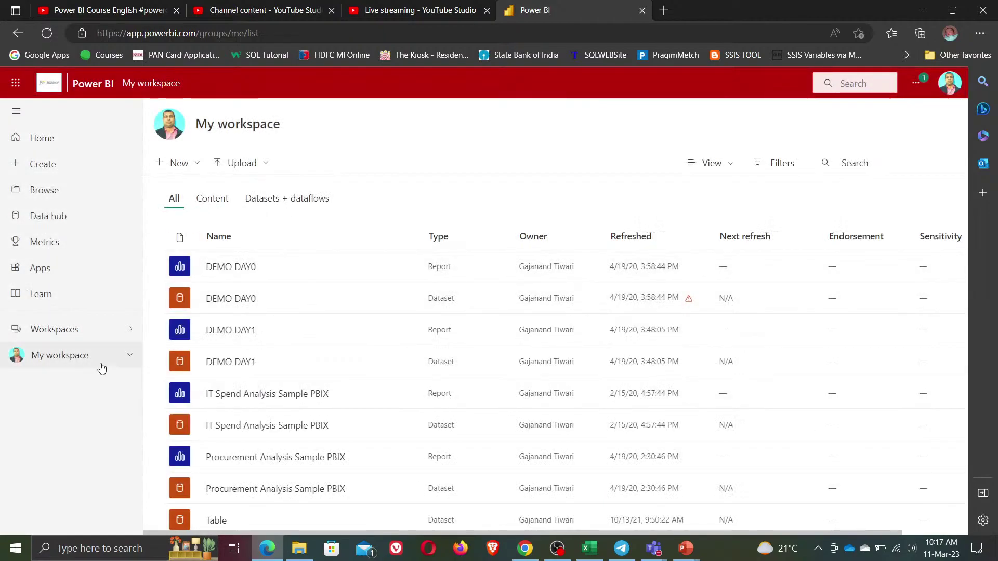
pyautogui.click(73, 330)
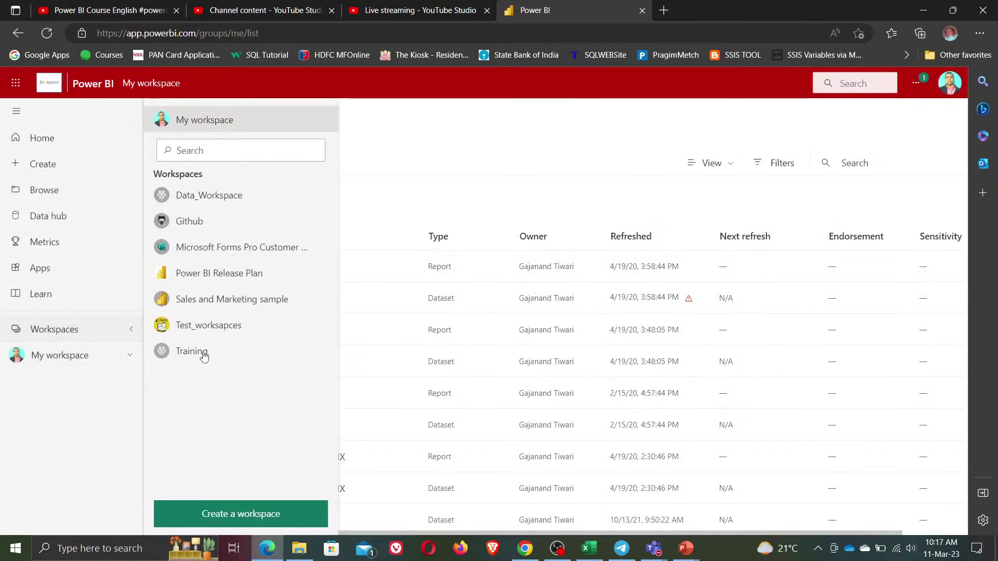
pyautogui.click(207, 198)
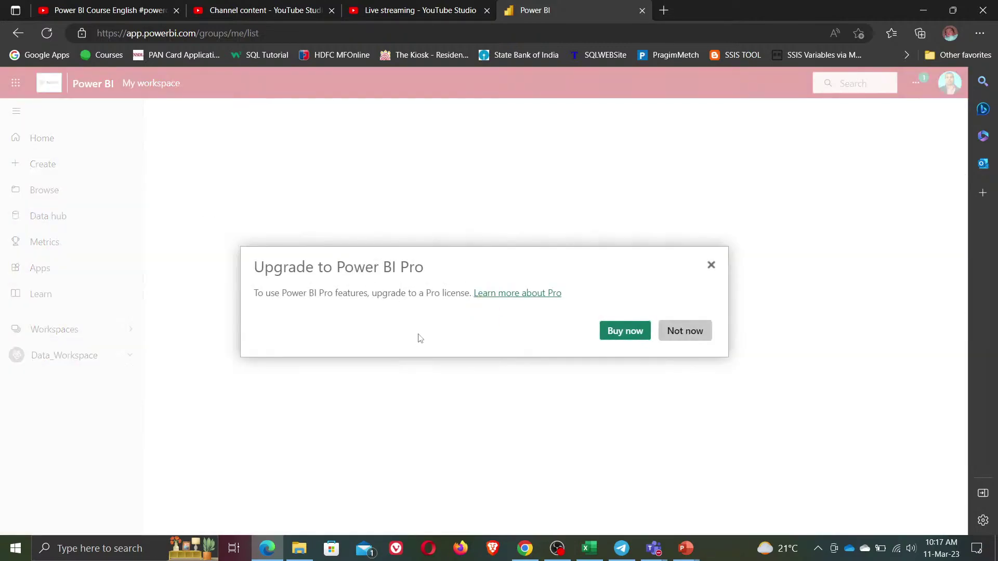
pyautogui.click(712, 266)
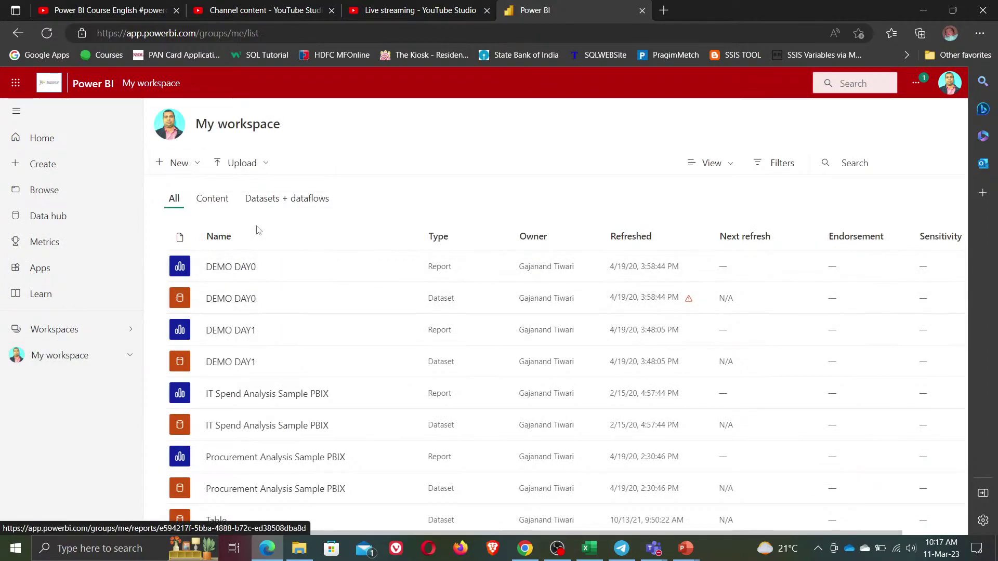
# - View the datasets and content lists of My workspace and open the IT Spend Analysis Sample PBIX report
pyautogui.click(289, 199)
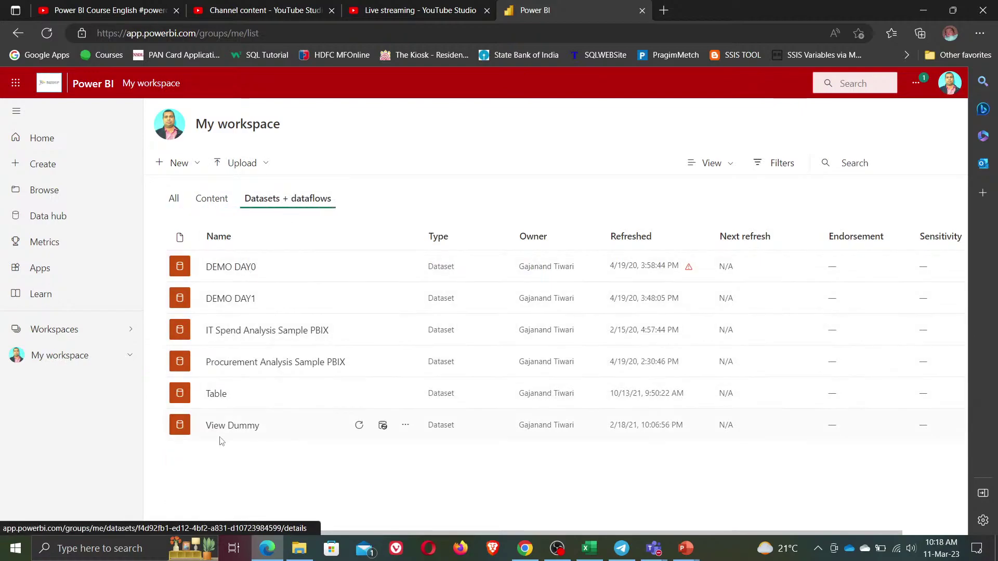
pyautogui.click(214, 202)
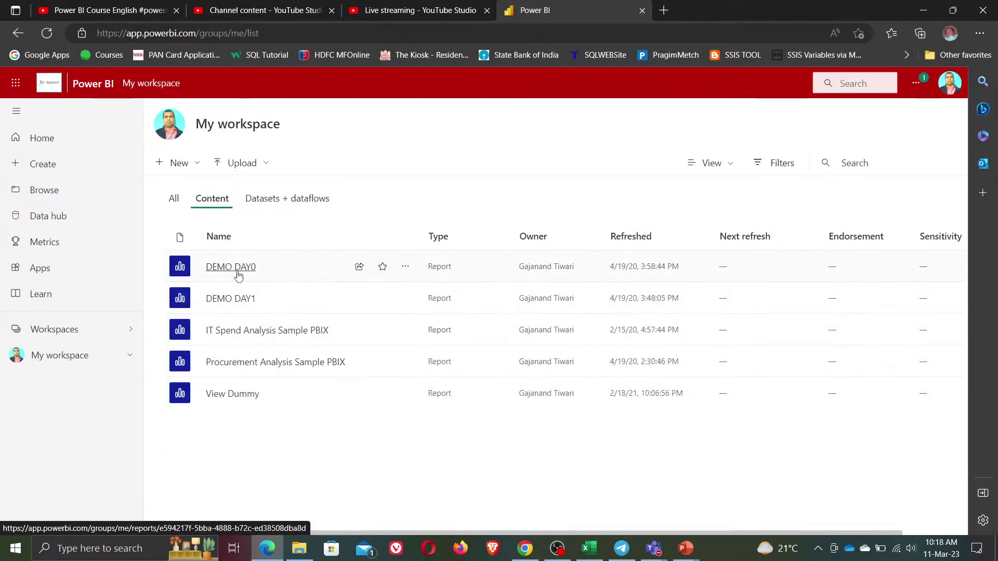
pyautogui.click(258, 332)
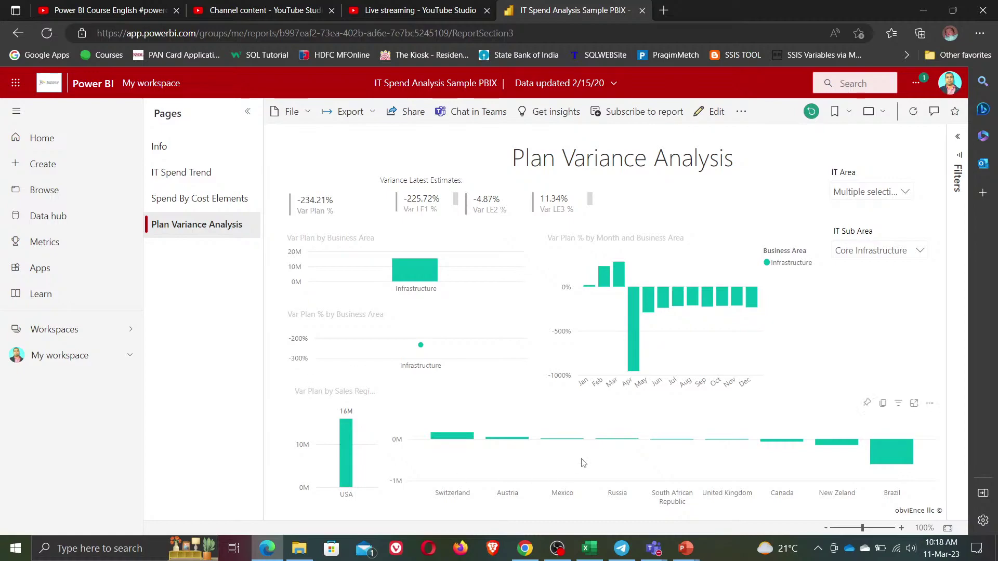
# - Return to My workspace and compare its Content list with its Datasets + dataflows list
pyautogui.click(88, 359)
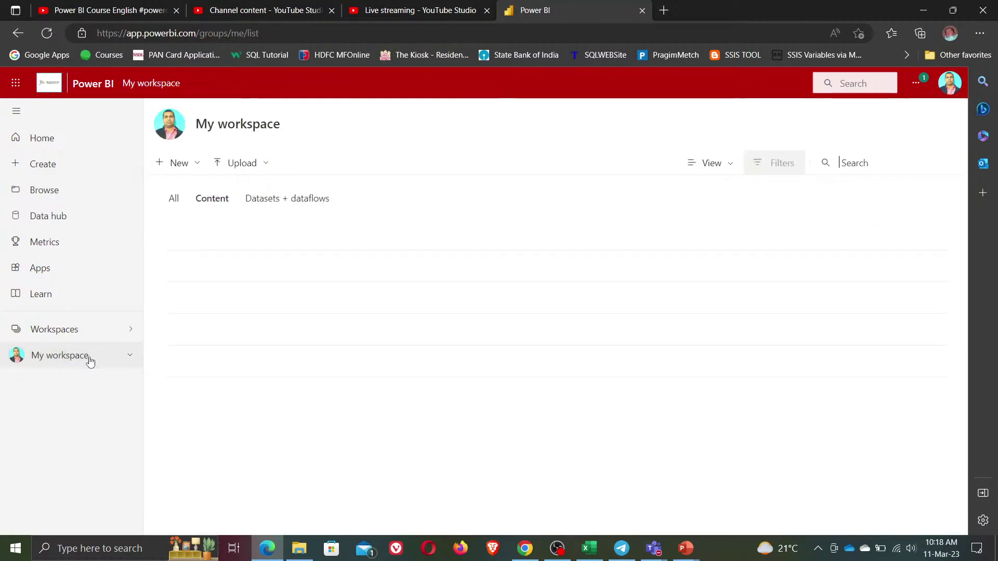
pyautogui.click(290, 199)
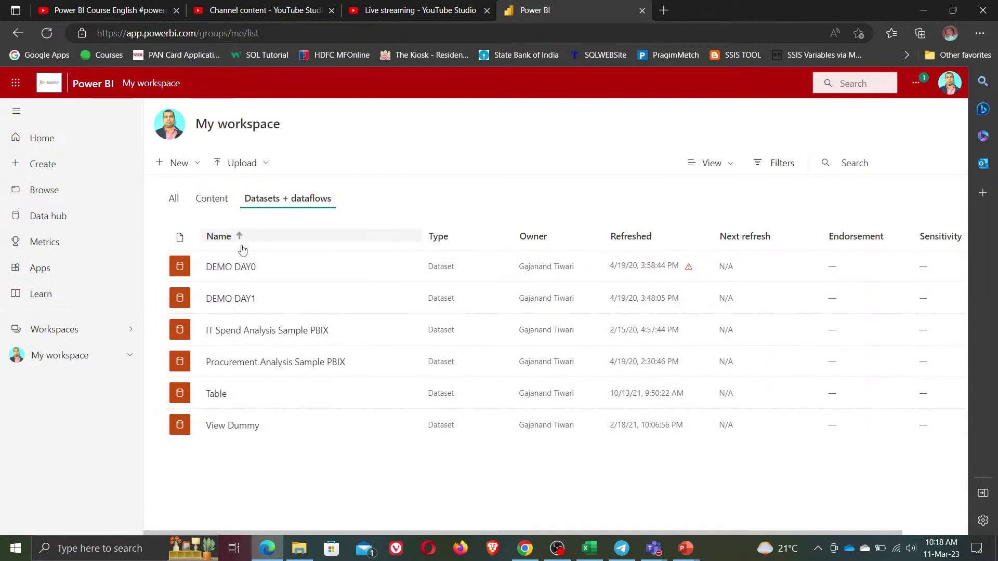
pyautogui.click(209, 200)
pyautogui.click(269, 202)
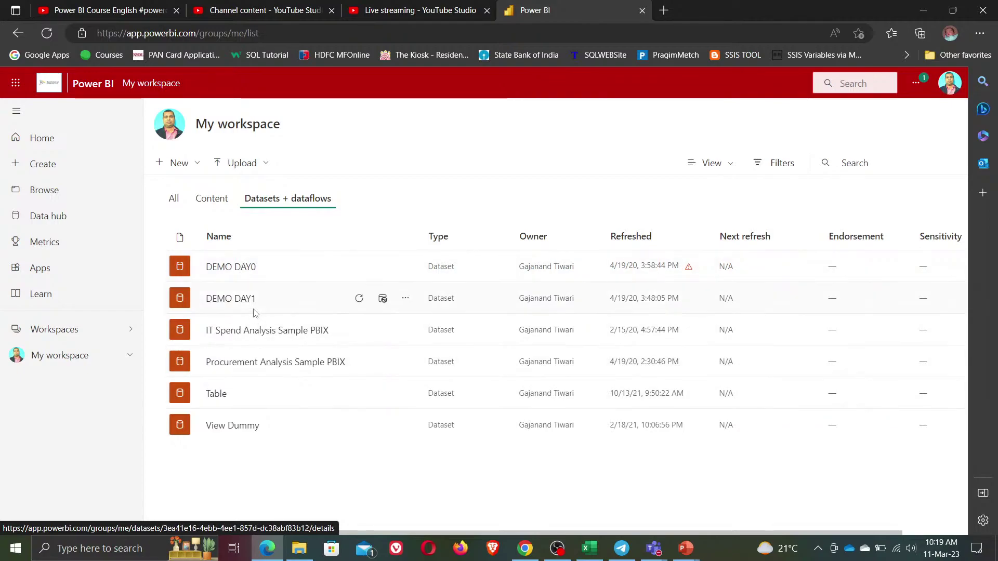
pyautogui.click(209, 201)
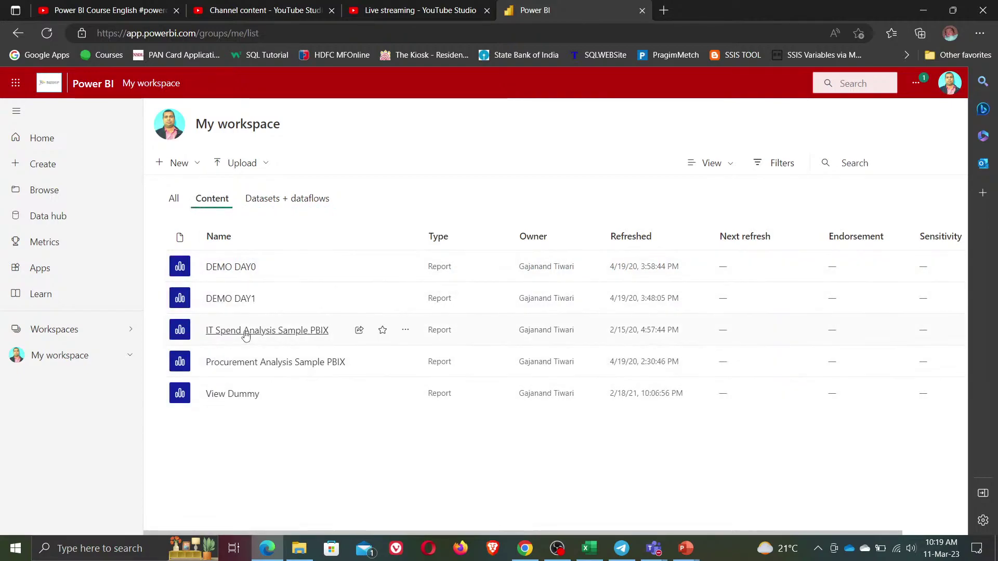
pyautogui.click(291, 201)
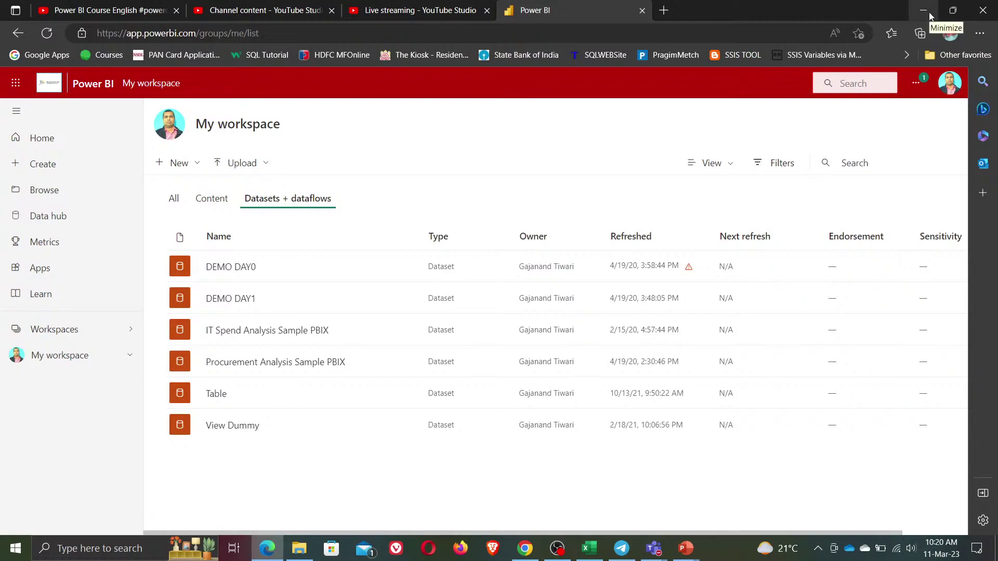
# - Show the Power BI service's available Settings options and close them again
pyautogui.click(917, 84)
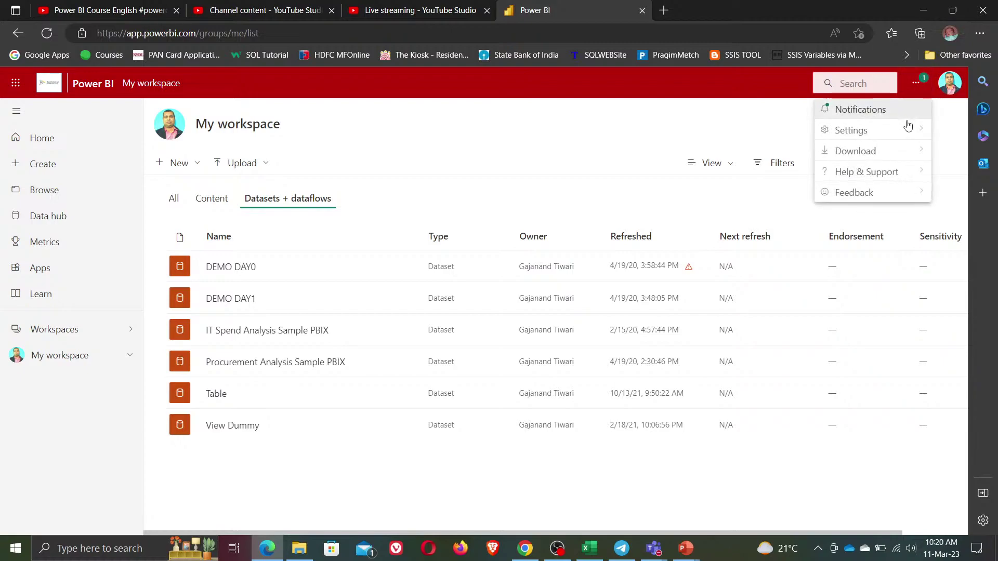
pyautogui.moveTo(906, 130)
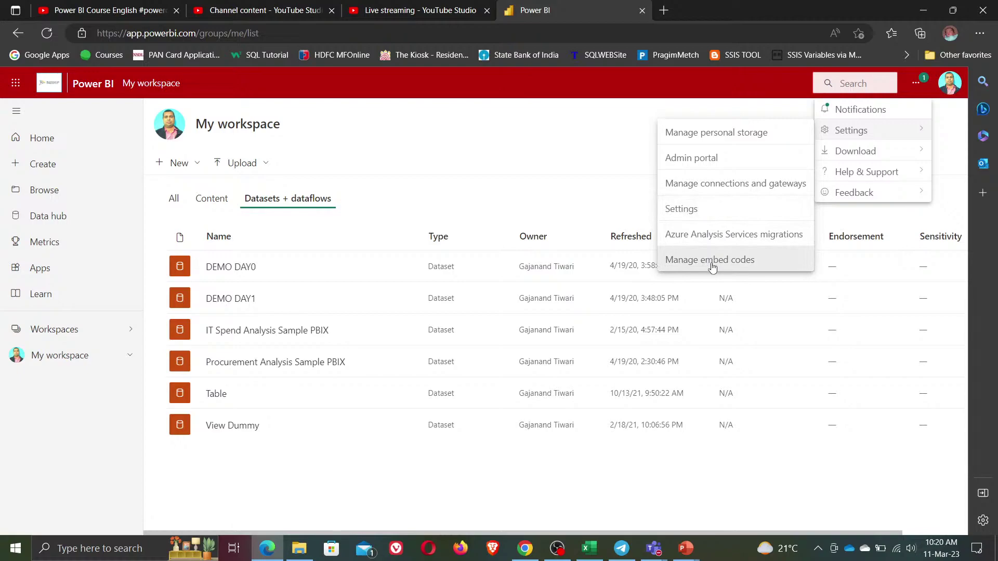
pyautogui.press('Escape')
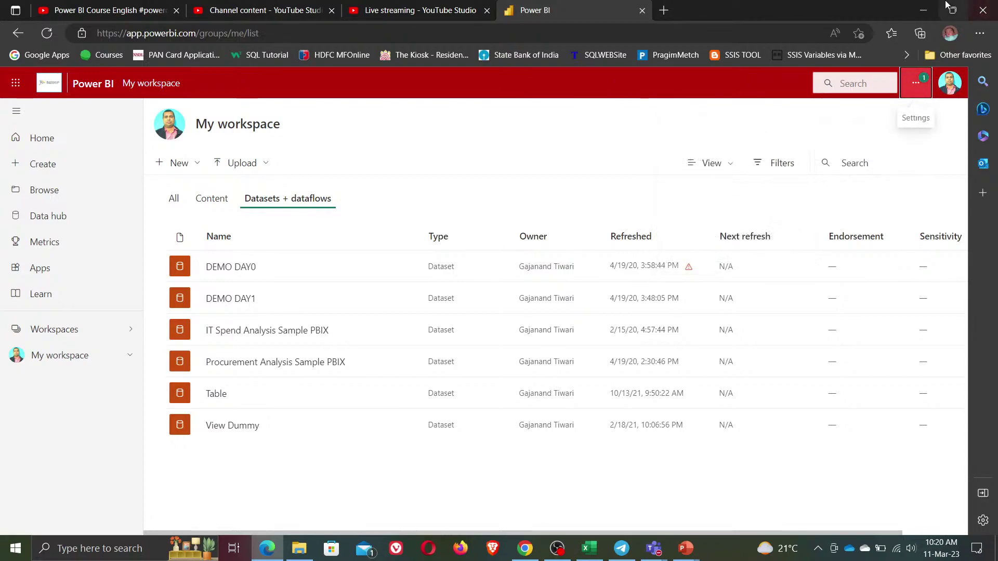
# - Put away the Power BI browser window and the slides to show the Windows desktop, and refresh it
pyautogui.click(925, 11)
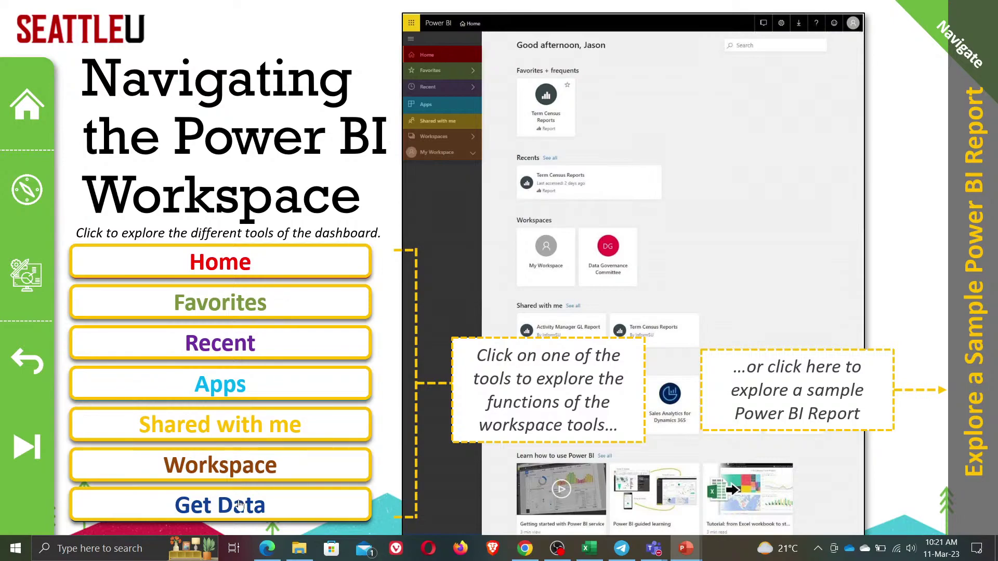
pyautogui.press('super+d')
pyautogui.rightClick(424, 256)
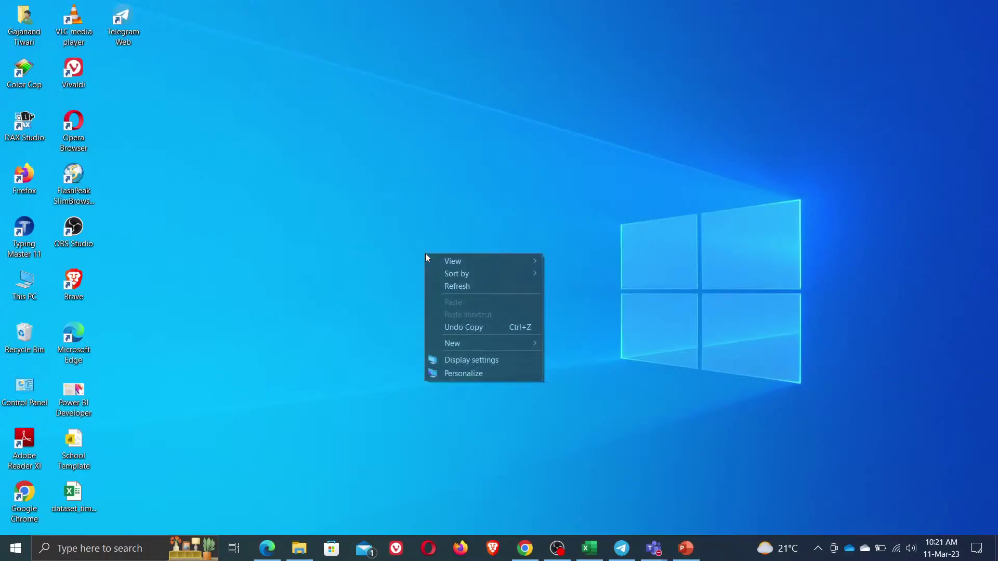
pyautogui.click(464, 286)
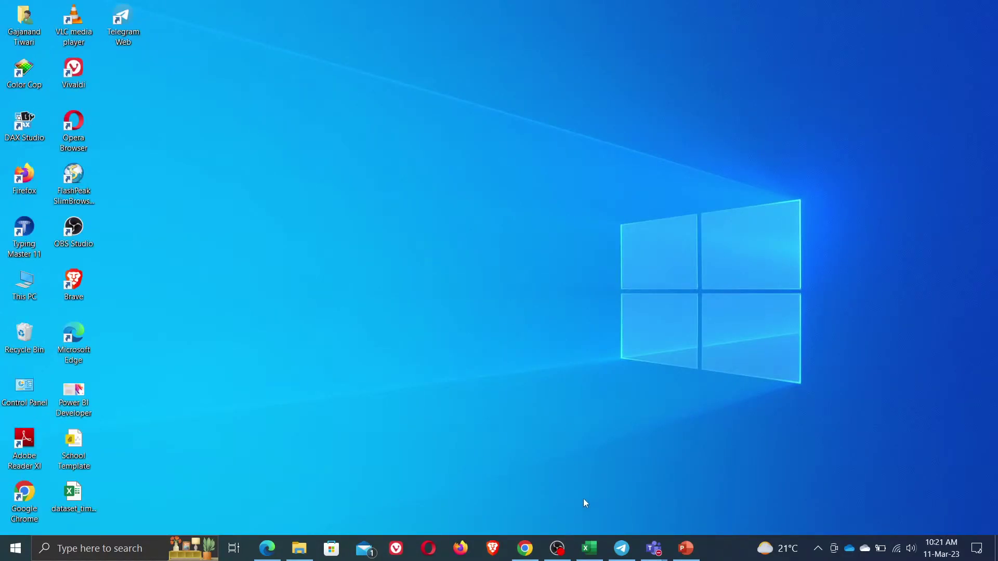
# - Switch to Chrome and load the Google home page in place of the Power BI sign-in page
pyautogui.click(525, 548)
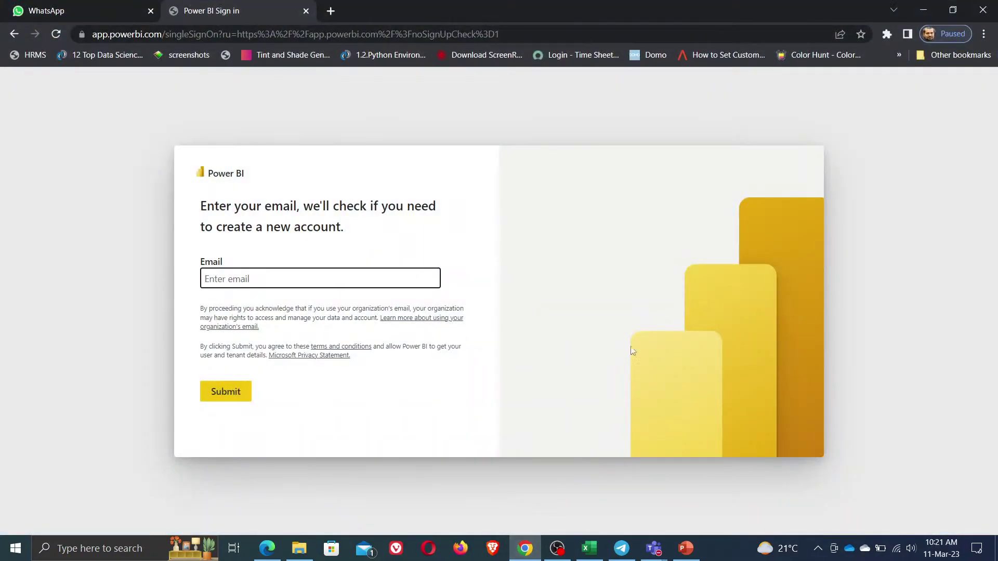
pyautogui.click(221, 39)
pyautogui.press('BackSpace')
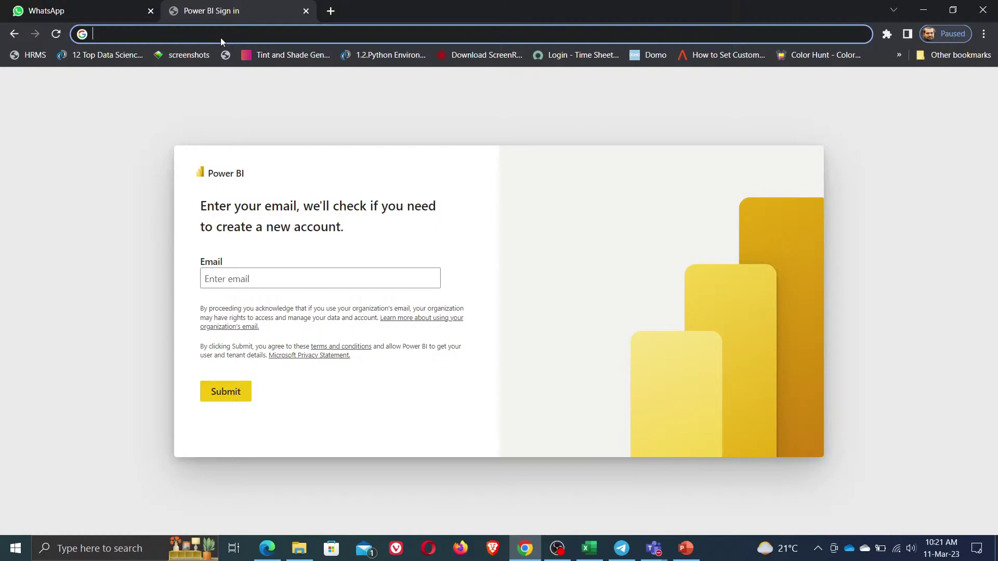
pyautogui.write('g')
pyautogui.press('BackSpace')
pyautogui.write('goo')
pyautogui.press('Return')
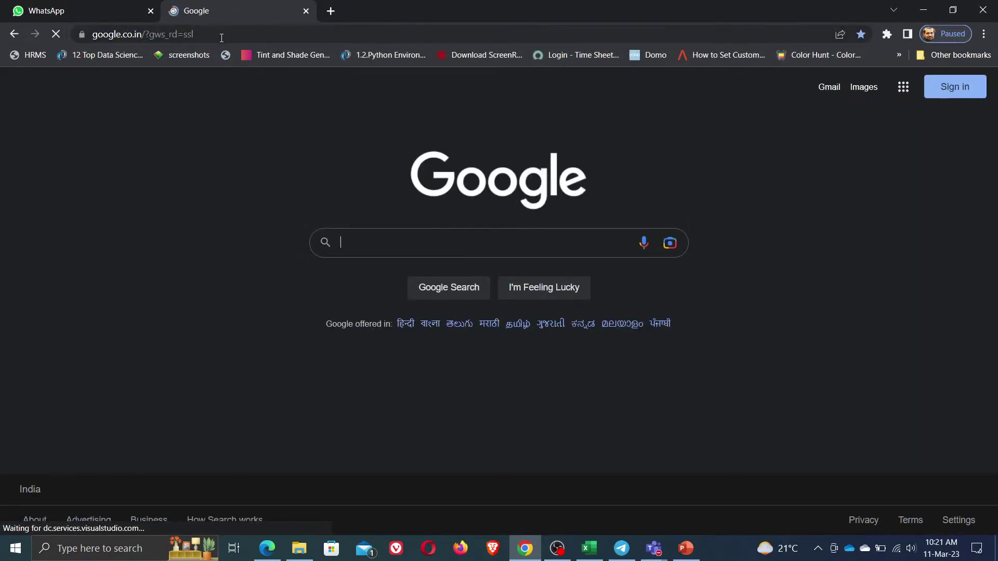
# - Search Google for "power bi documentation" and open the main Power BI documentation page on Microsoft Learn
pyautogui.write('power bi documentation')
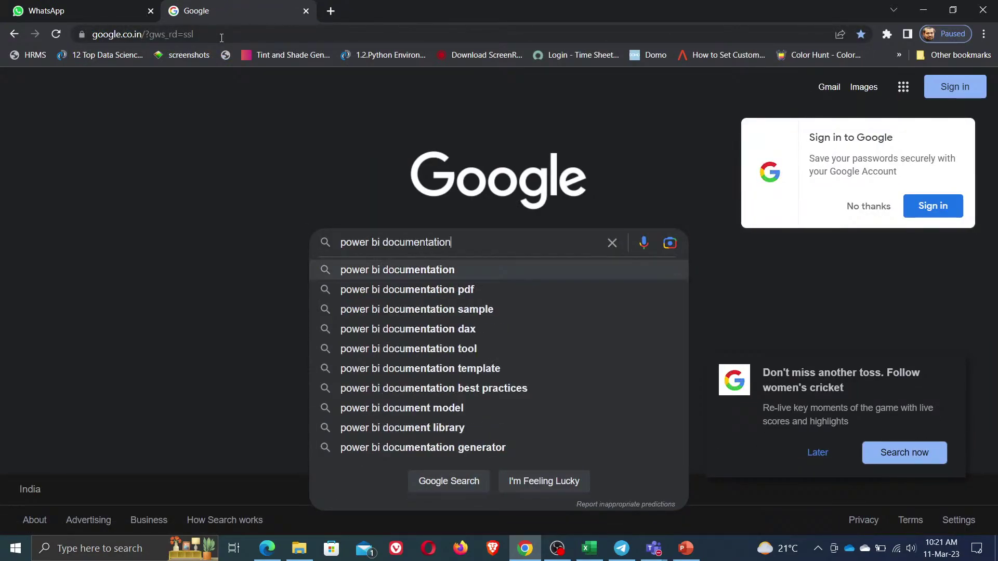
pyautogui.press('Return')
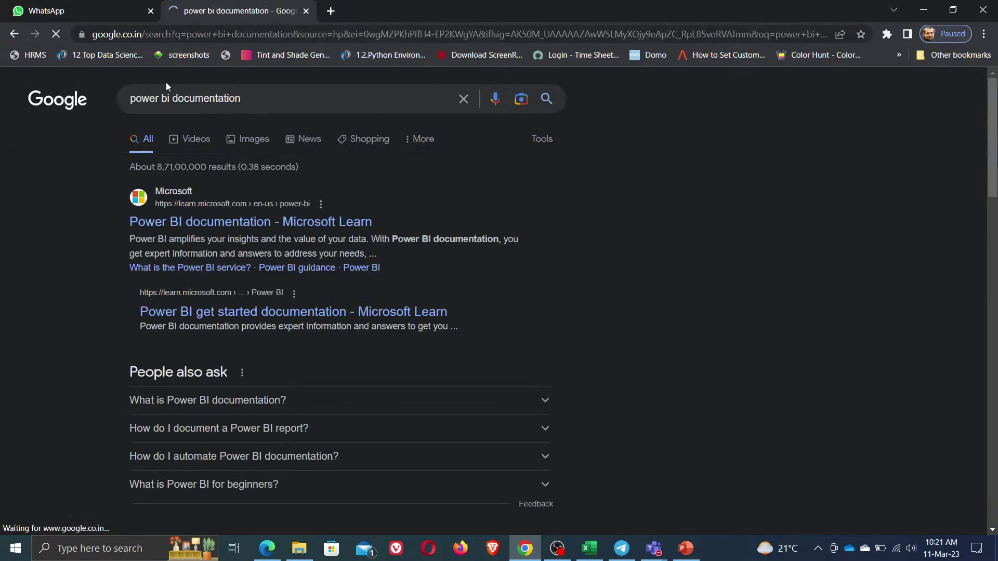
pyautogui.click(231, 223)
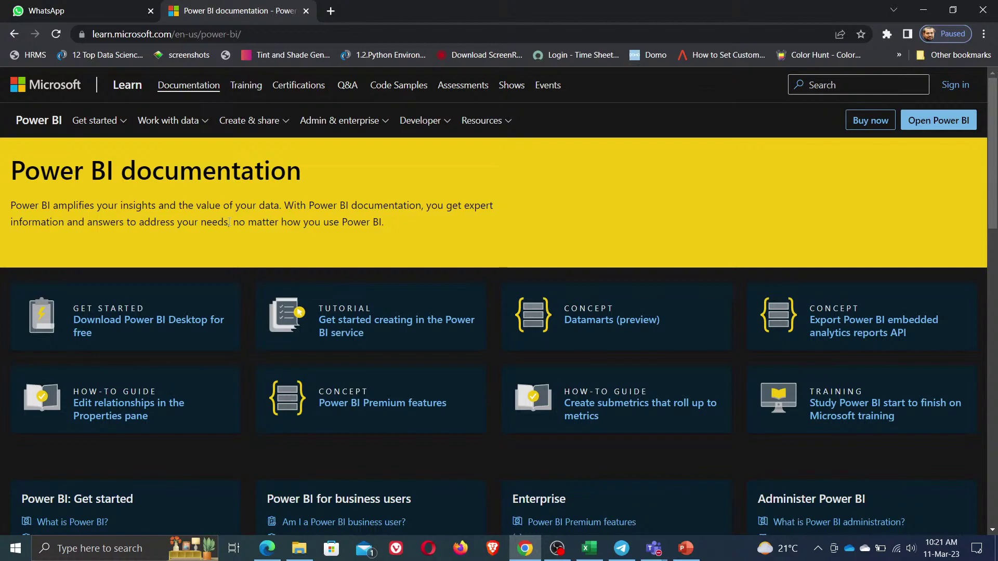
# - Switch to the Teams meeting, admit the guest waiting in the lobby and return to the documentation page in Chrome
pyautogui.click(656, 551)
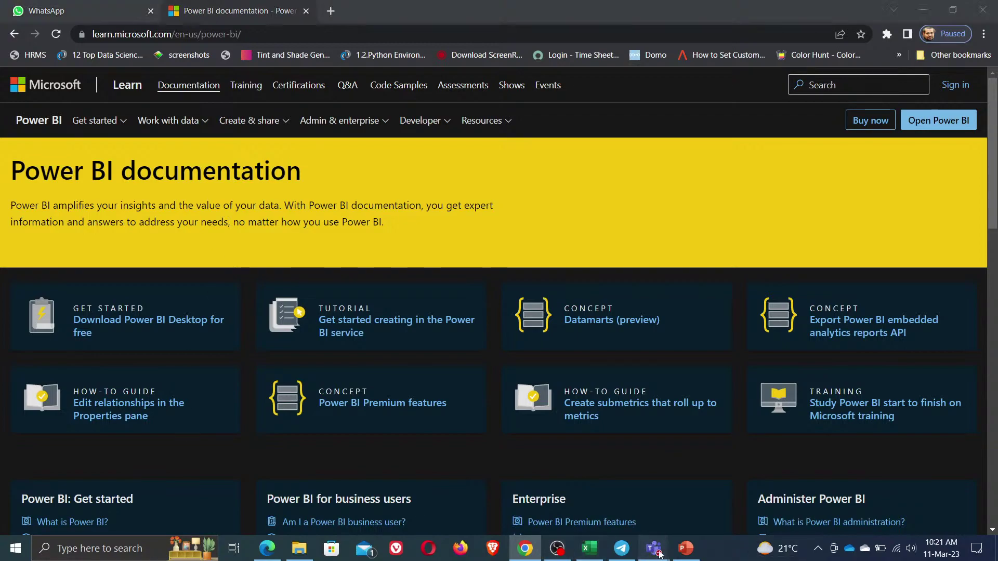
pyautogui.click(700, 482)
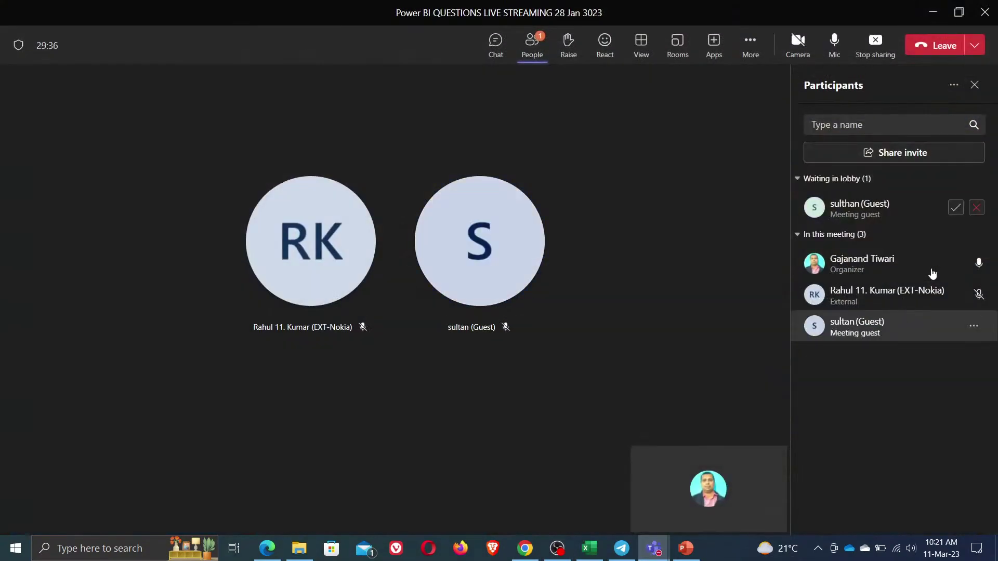
pyautogui.click(955, 210)
pyautogui.click(934, 16)
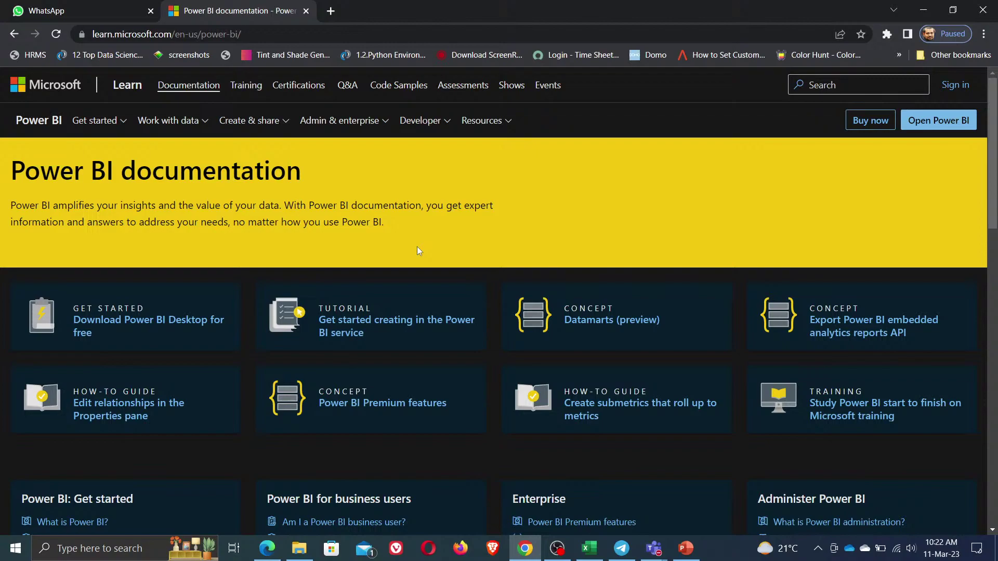
# - Load Google in a new tab and search for "how to many dataset can be publish in single worksapce in power bi"
pyautogui.click(330, 11)
pyautogui.write('google.co.in/?gws_rd=ssl')
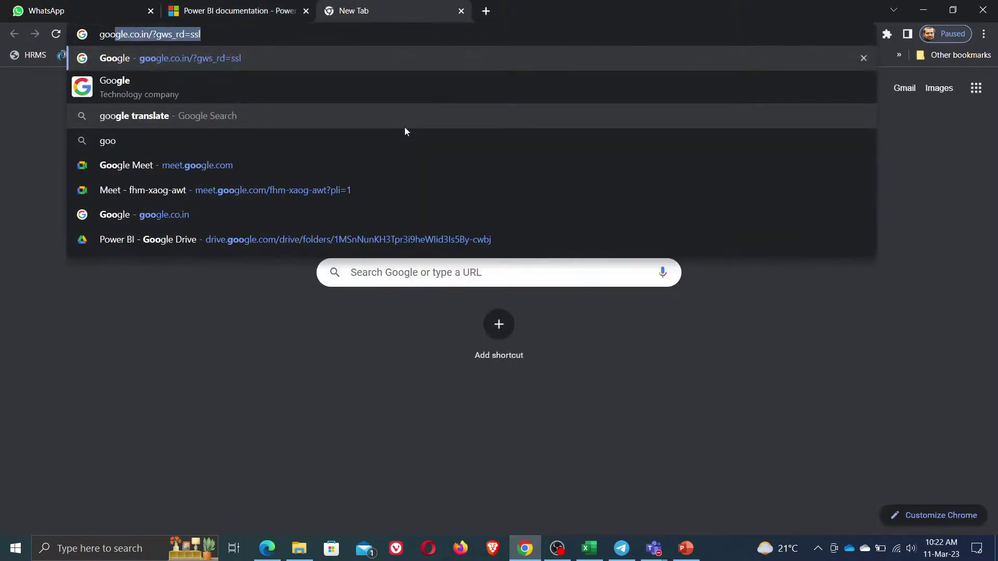
pyautogui.press('Return')
pyautogui.write('how to manh')
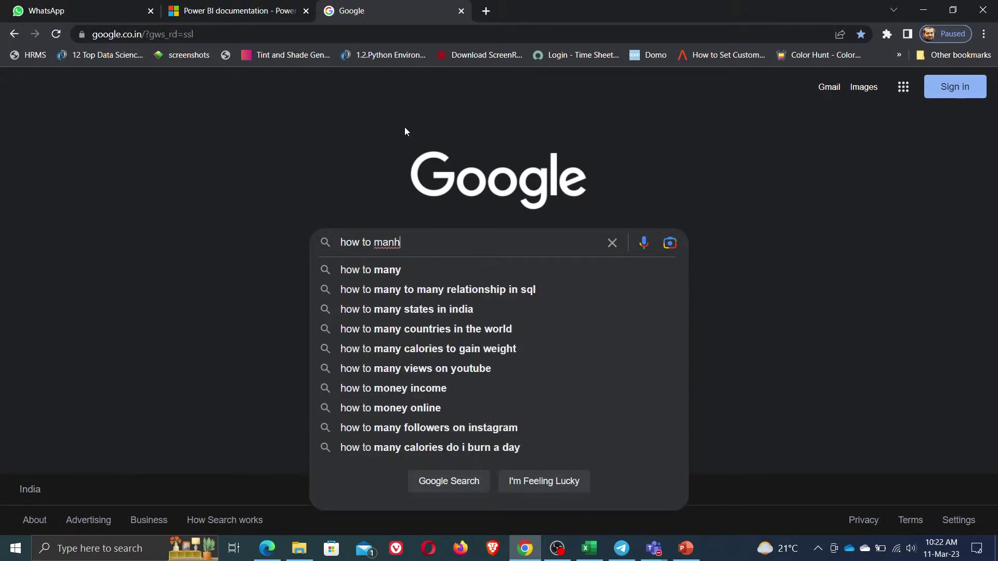
pyautogui.press('BackSpace')
pyautogui.write('y ')
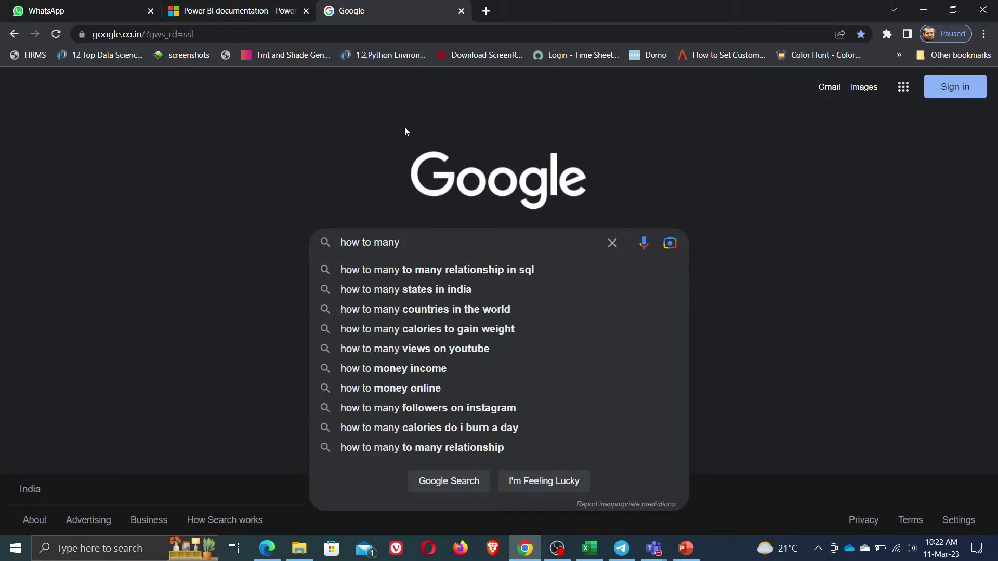
pyautogui.write('dataset ')
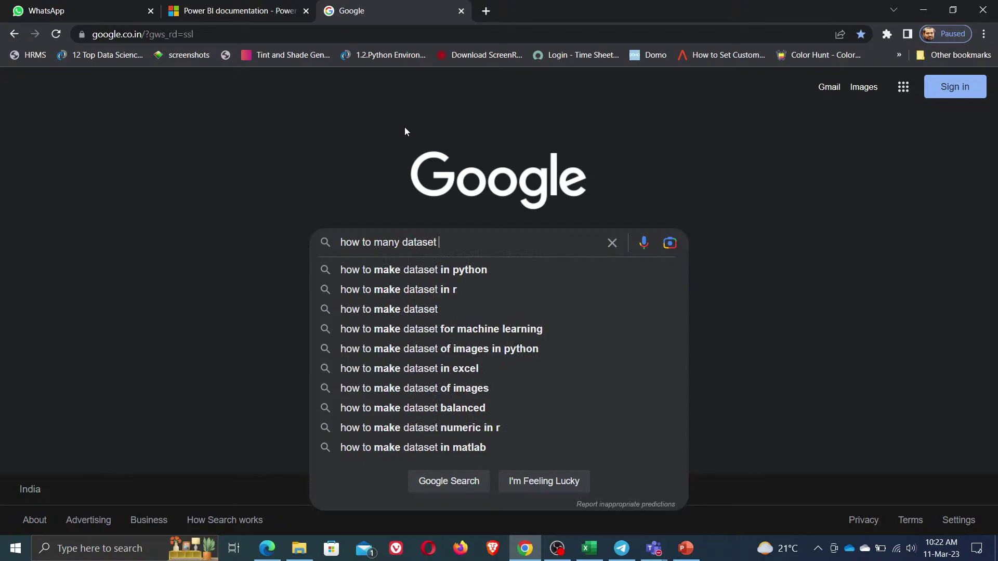
pyautogui.write('can be p')
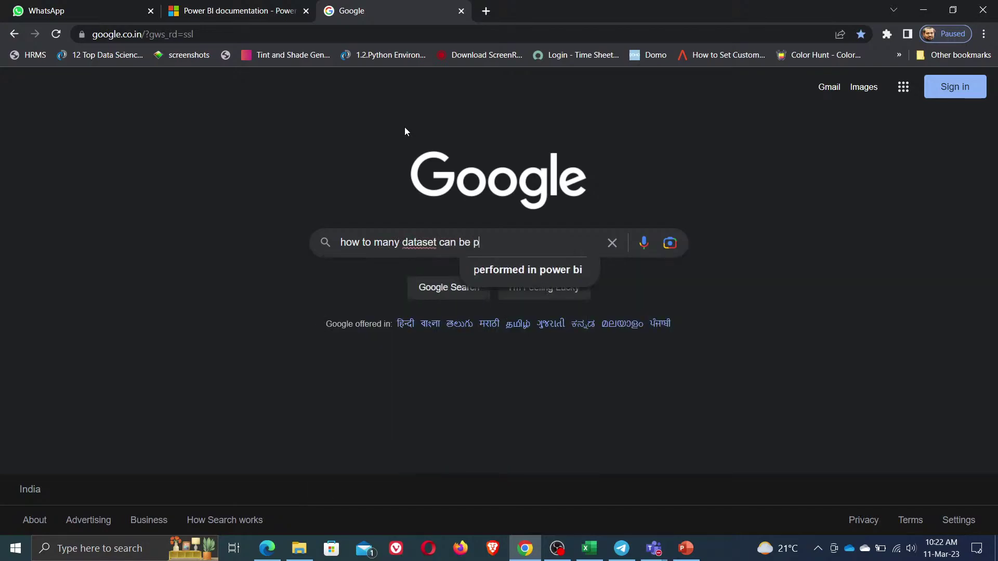
pyautogui.write('ublish in sing')
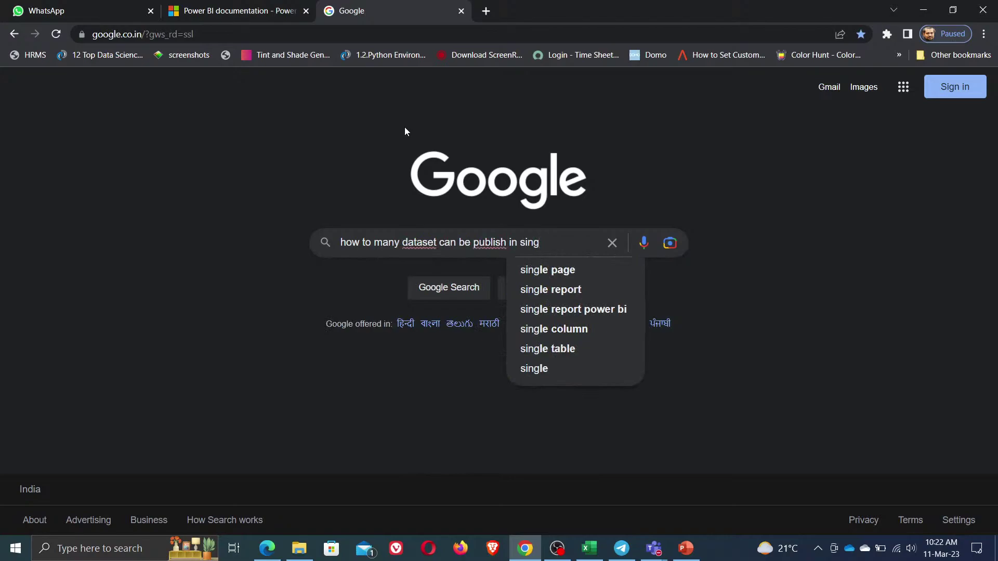
pyautogui.write('le w')
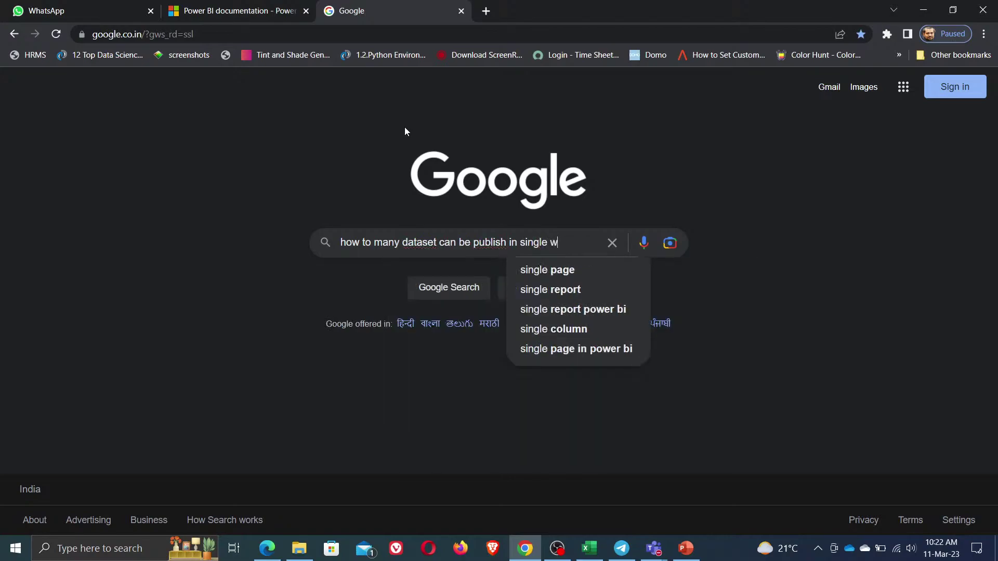
pyautogui.write('orksapce in power bi')
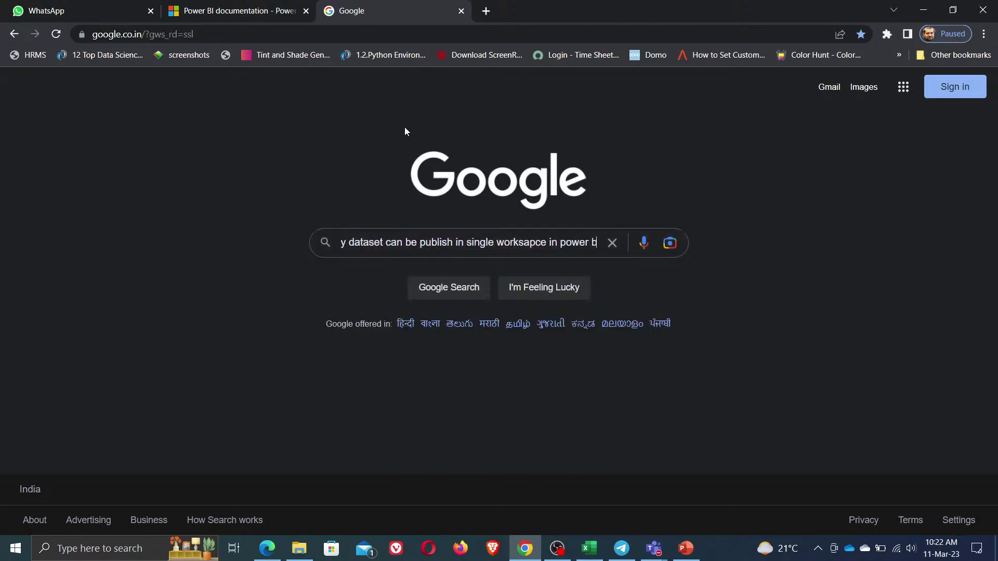
pyautogui.press('Return')
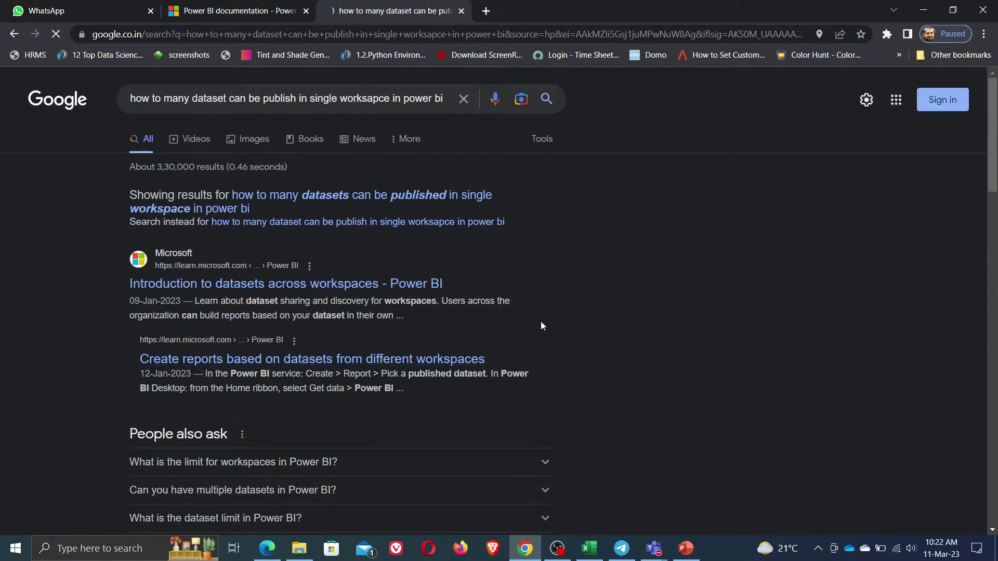
# - Look through the search results and open the Microsoft article "Introduction to datasets across workspaces"
pyautogui.scroll(-5, 541, 322)
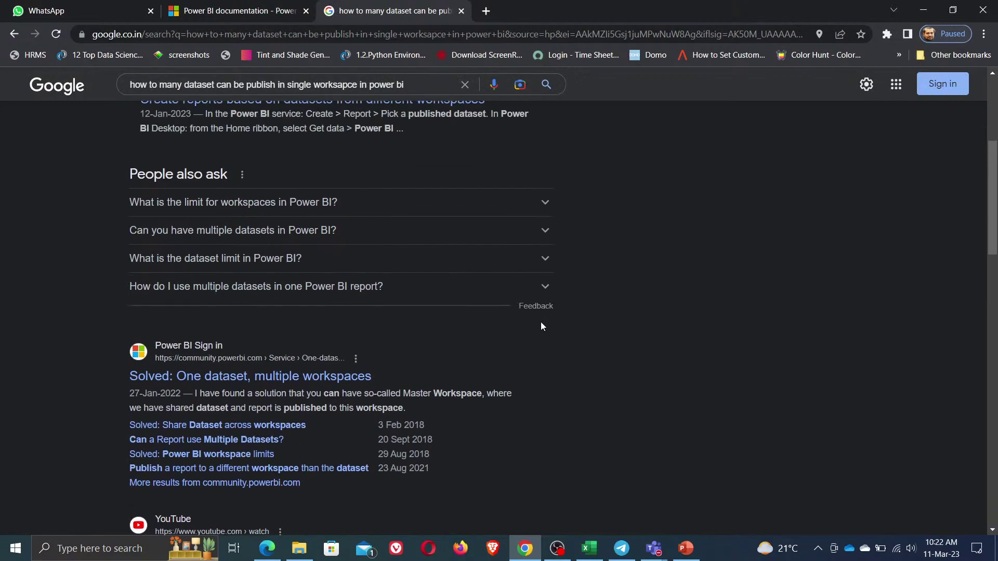
pyautogui.scroll(-3, 541, 323)
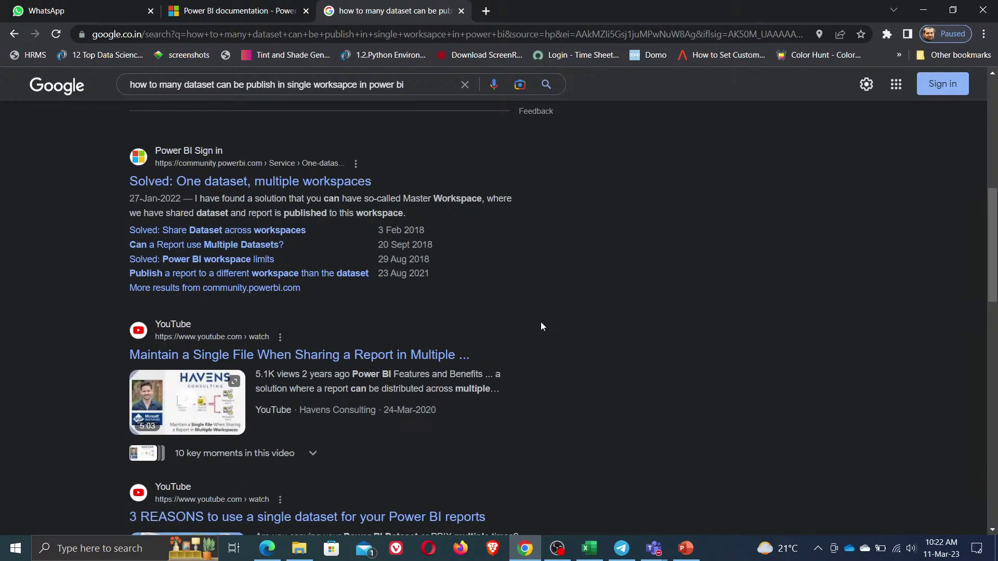
pyautogui.scroll(-3, 542, 326)
pyautogui.scroll(-2, 541, 326)
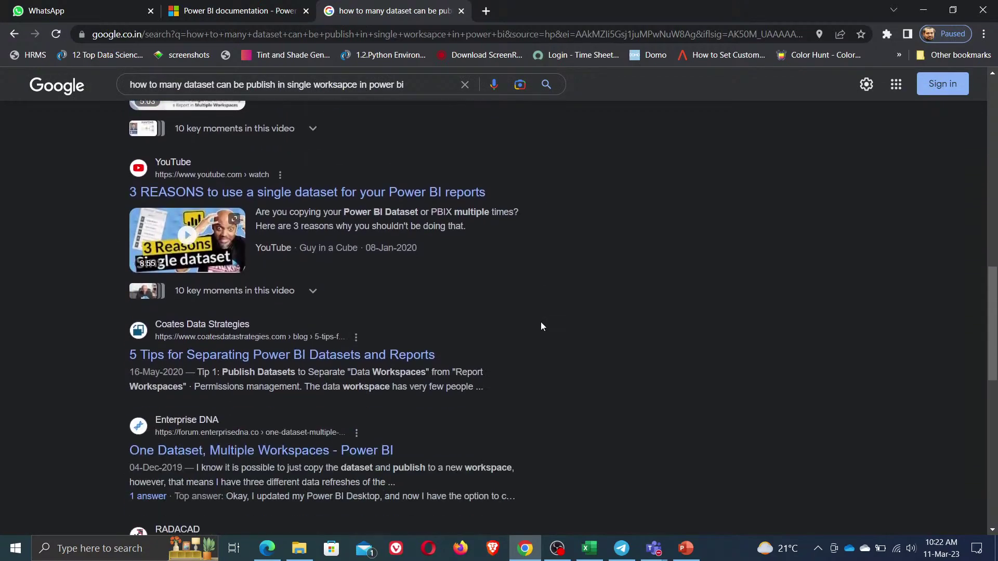
pyautogui.scroll(10, 541, 326)
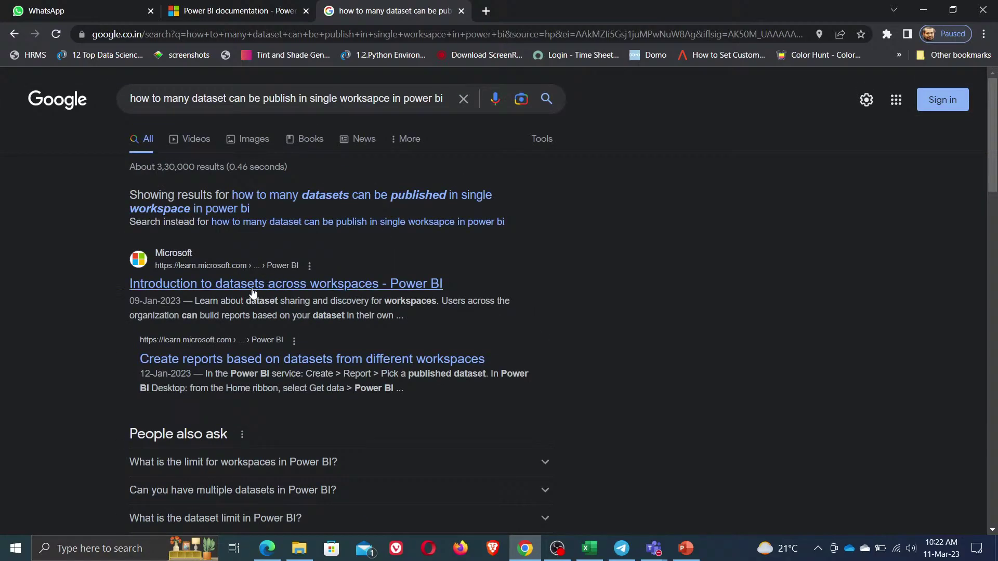
pyautogui.click(253, 293)
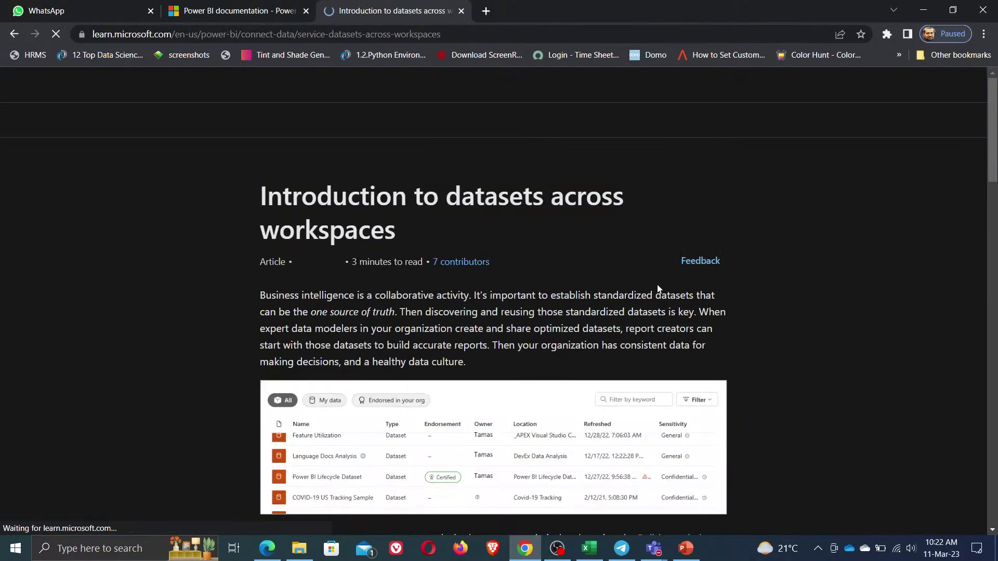
pyautogui.scroll(-1, 143, 346)
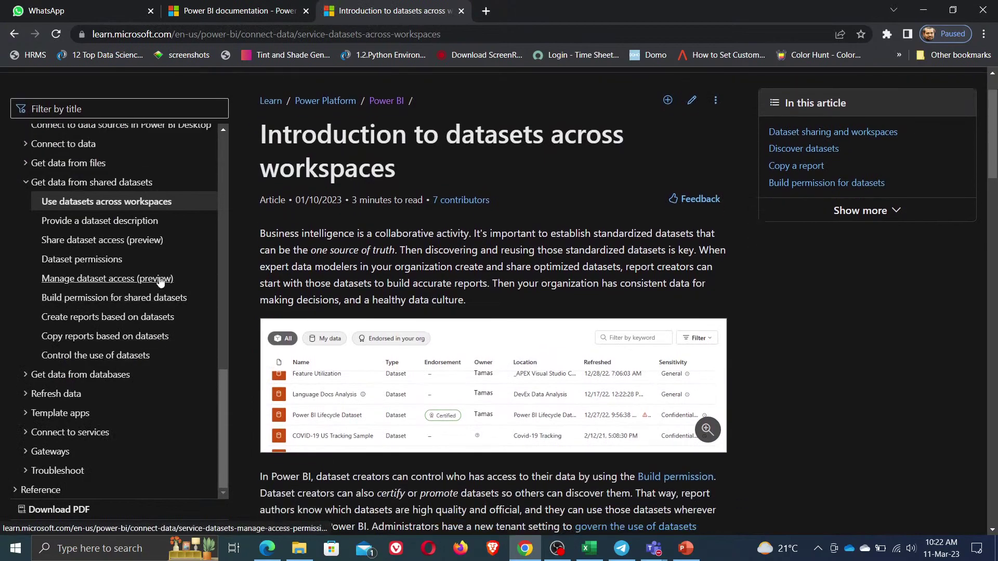
# - Open the "Control the use of datasets" article and read about the effects of turning off the setting
pyautogui.click(102, 357)
pyautogui.scroll(-3, 628, 392)
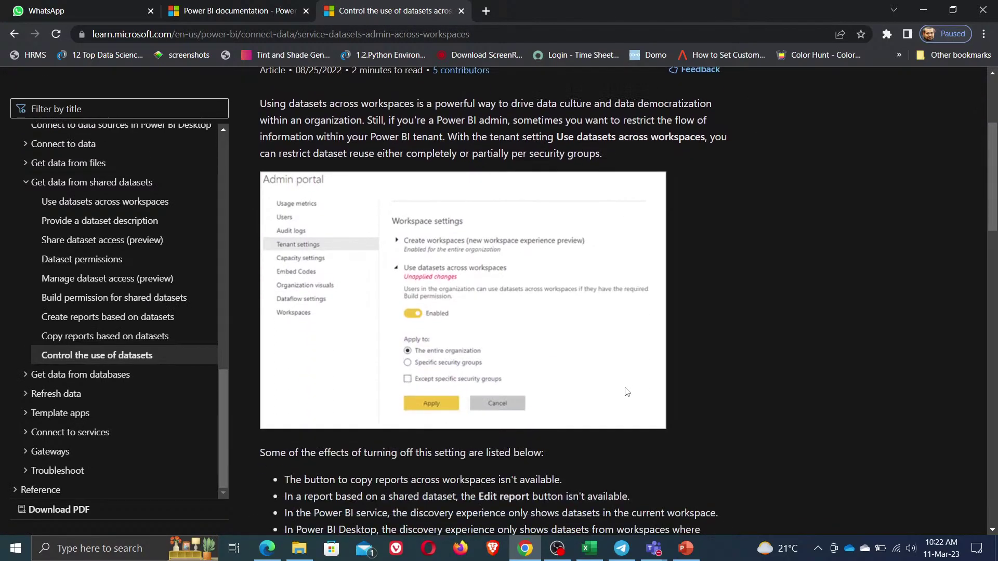
pyautogui.scroll(-5, 628, 392)
# - Search all Power BI documentation for "1000" and look through the matching articles
pyautogui.click(57, 106)
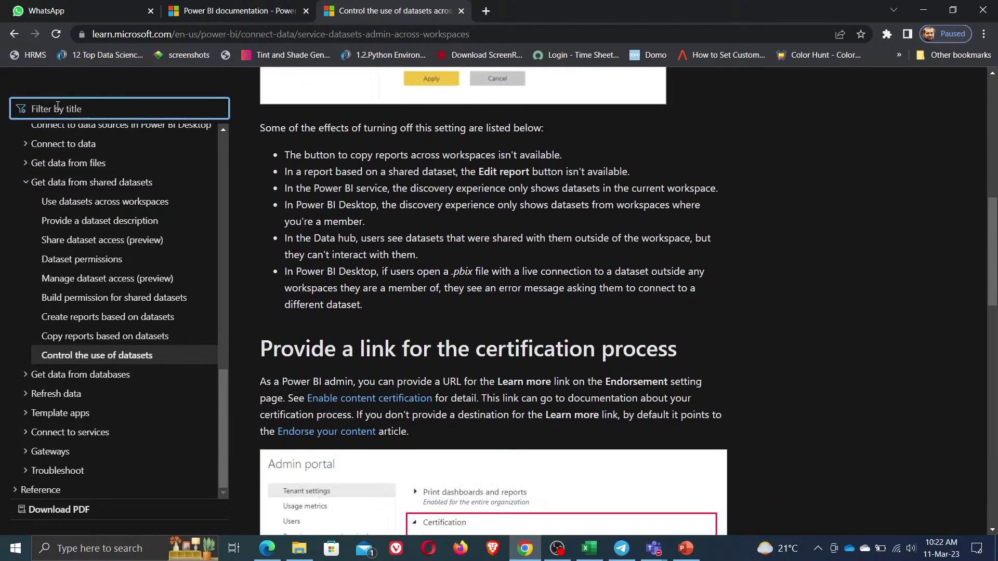
pyautogui.write('1000')
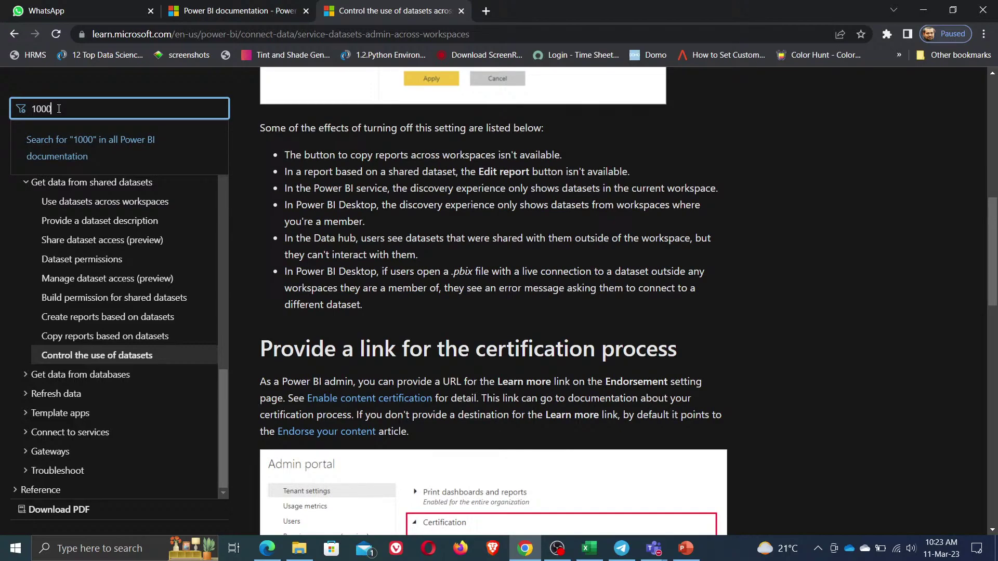
pyautogui.scroll(-3, 474, 344)
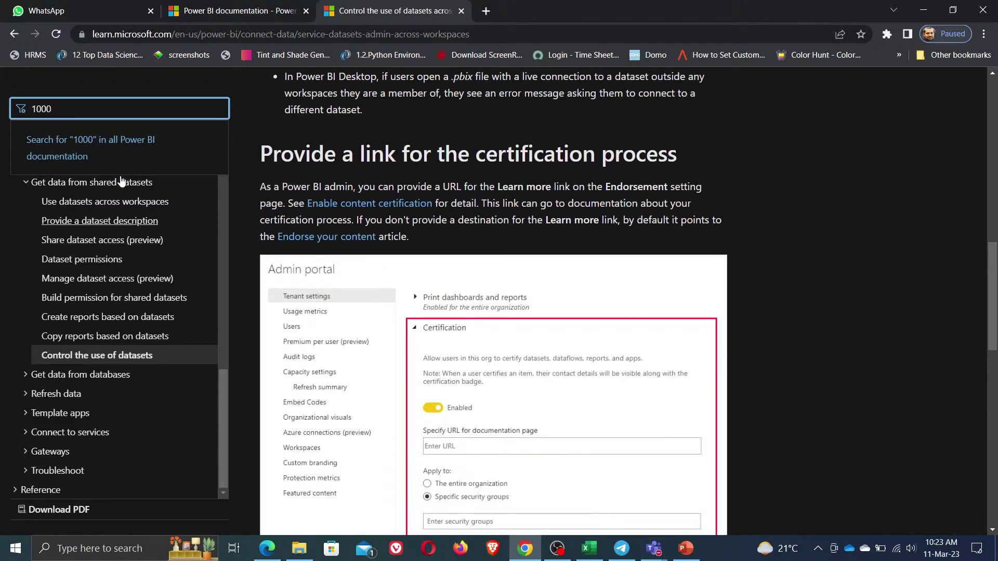
pyautogui.click(104, 150)
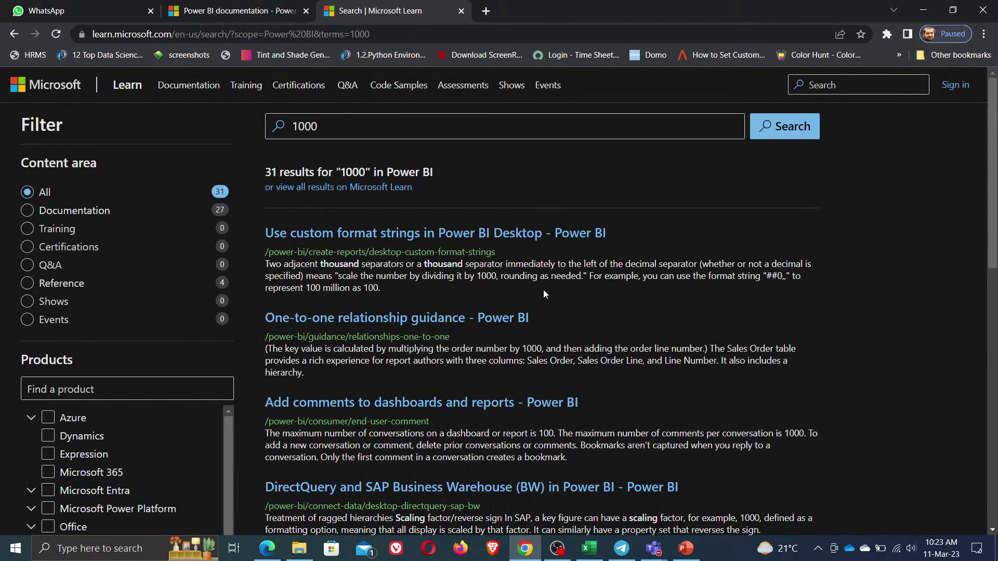
pyautogui.scroll(-1, 603, 323)
pyautogui.scroll(-3, 603, 324)
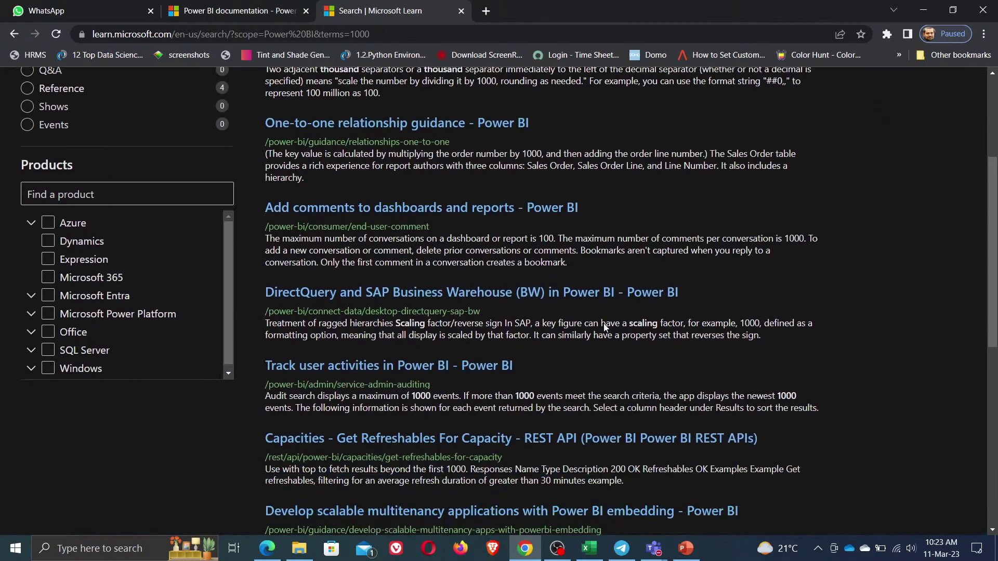
pyautogui.scroll(-3, 604, 322)
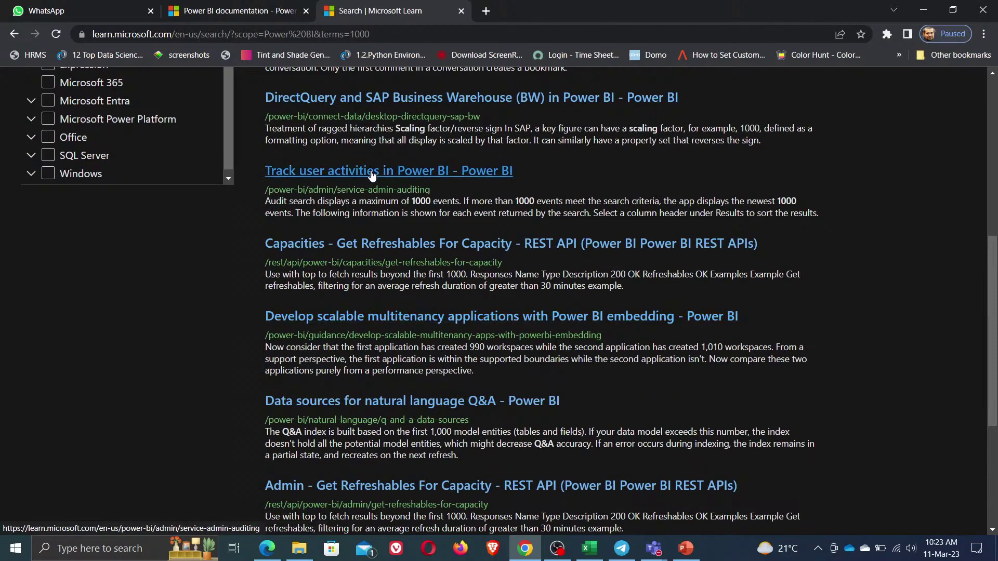
pyautogui.scroll(-4, 312, 406)
pyautogui.scroll(10, 307, 208)
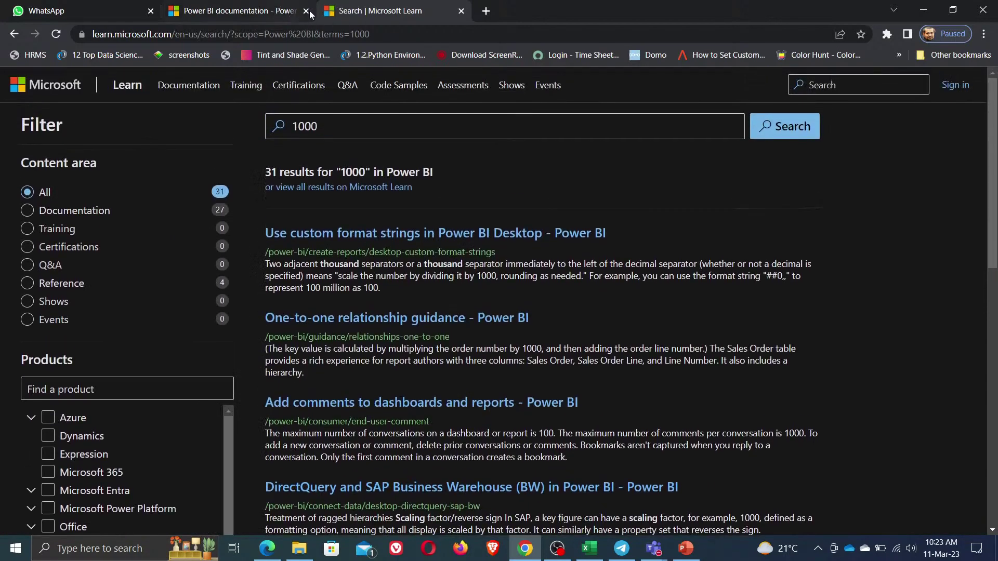
# - Close the Microsoft Learn search page and load the Google home page in a new tab
pyautogui.click(461, 12)
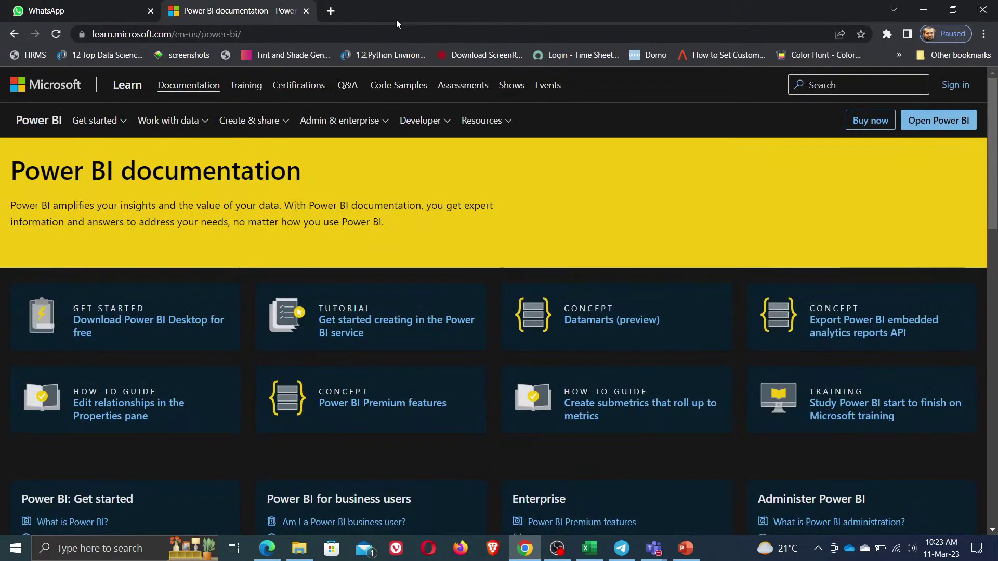
pyautogui.click(331, 11)
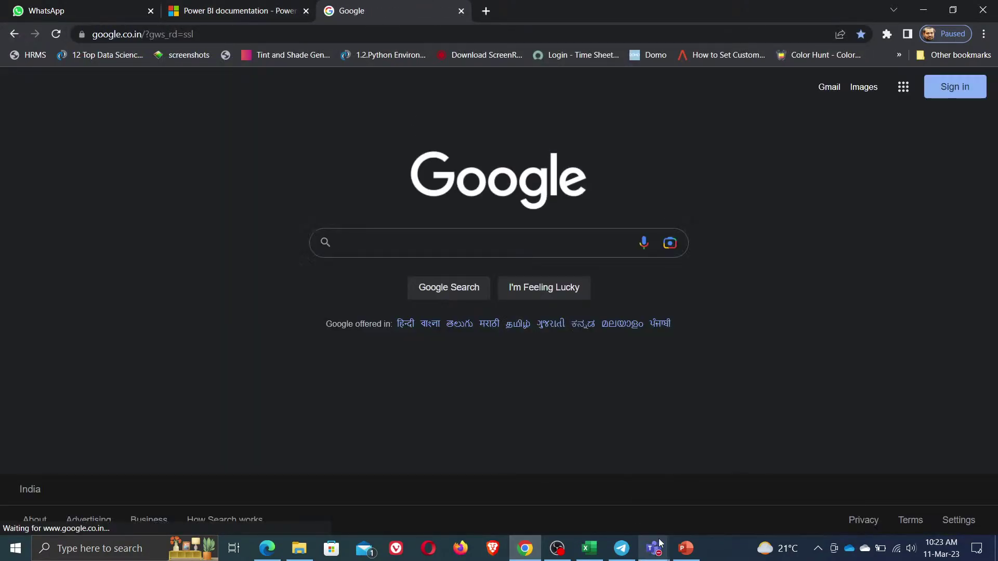
# - Switch to the Teams meeting, admit the waiting guest and return to the Google page in Chrome
pyautogui.moveTo(654, 549)
pyautogui.click(666, 486)
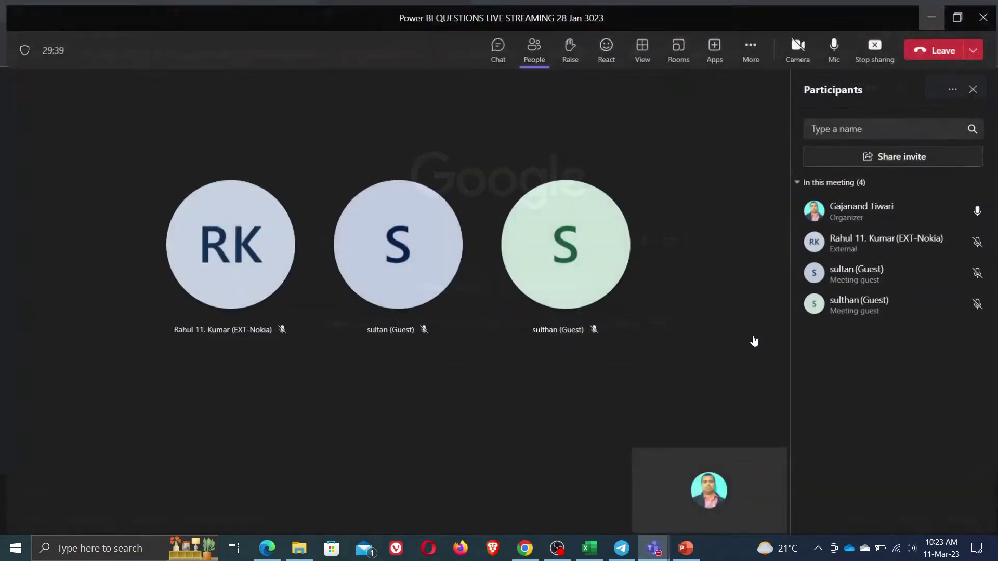
pyautogui.click(954, 207)
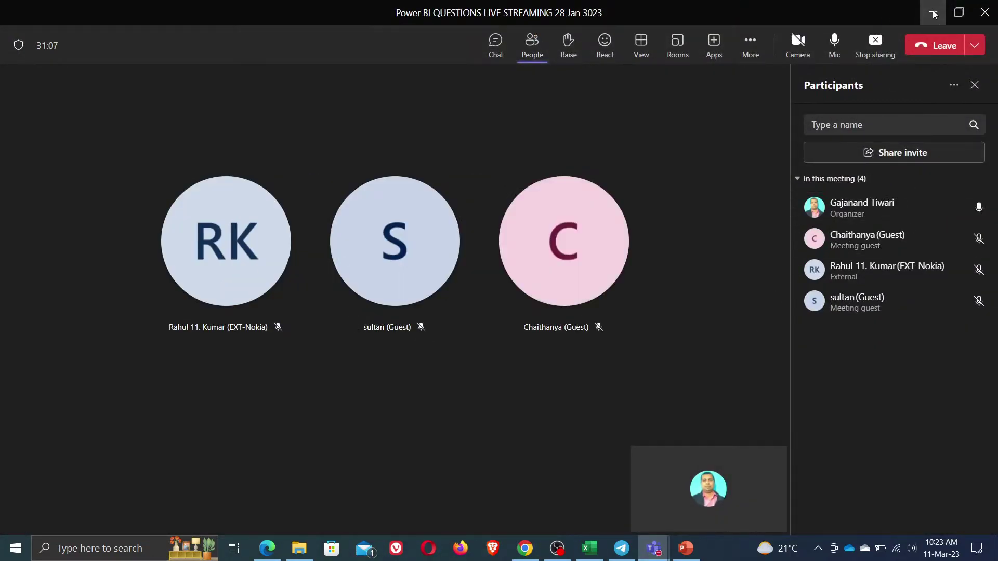
pyautogui.click(935, 14)
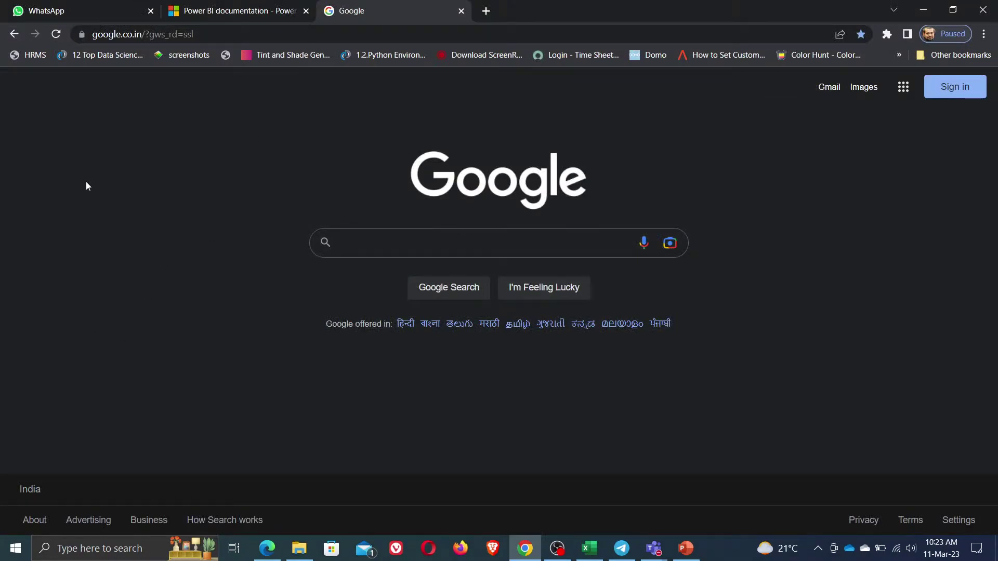
# - Search Google for "how many dataset publish in power bi workspace"
pyautogui.write('p')
pyautogui.press('BackSpace')
pyautogui.write('how many')
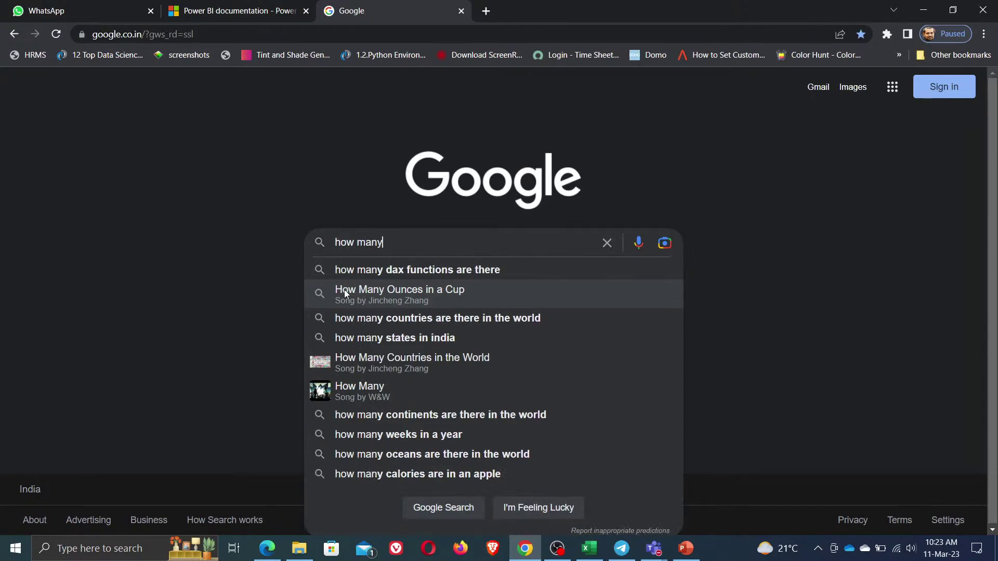
pyautogui.write(' dataset publish in wor')
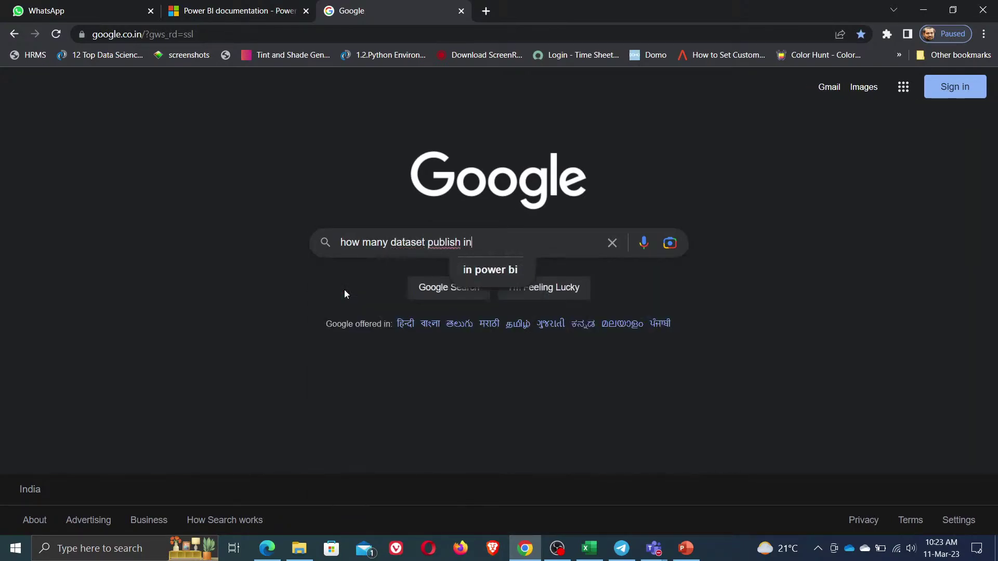
pyautogui.press('BackSpace')
pyautogui.press('BackSpace')
pyautogui.press('BackSpace')
pyautogui.write('power bi ')
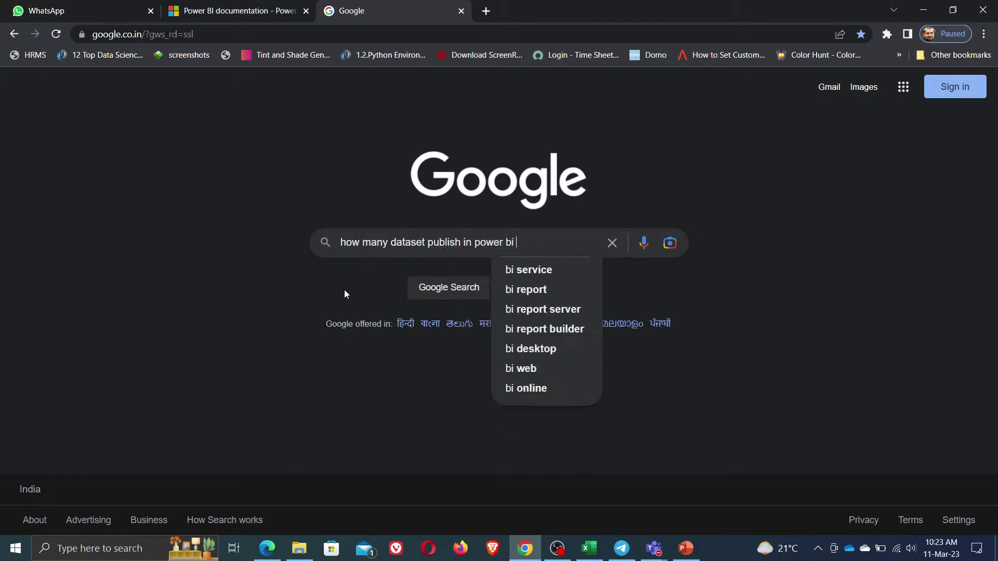
pyautogui.write('workspace')
pyautogui.press('Return')
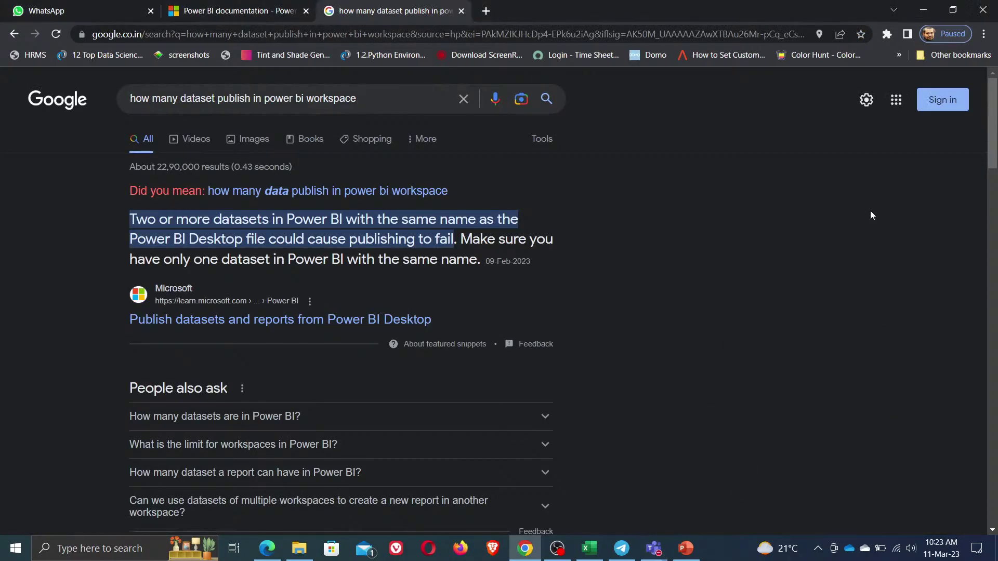
# - Look through the search results and open the solved "Power BI workspace limits" thread in the Power BI Community
pyautogui.scroll(-1, 551, 350)
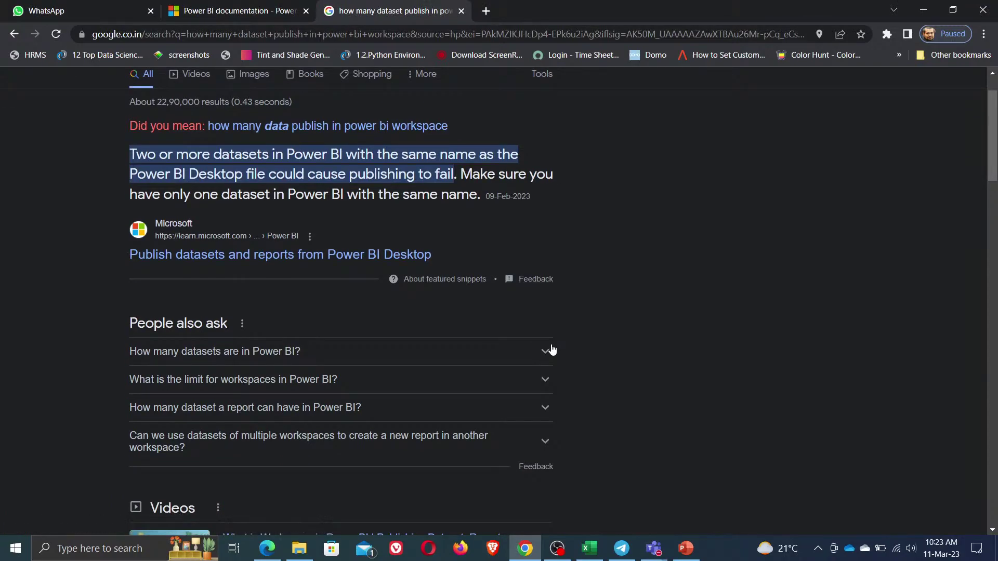
pyautogui.scroll(-7, 322, 288)
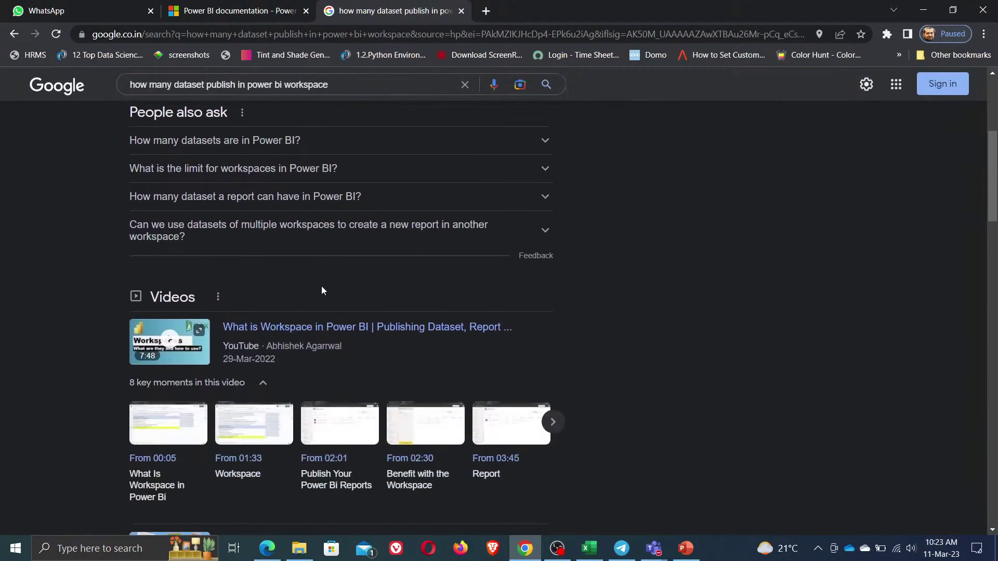
pyautogui.scroll(-5, 322, 287)
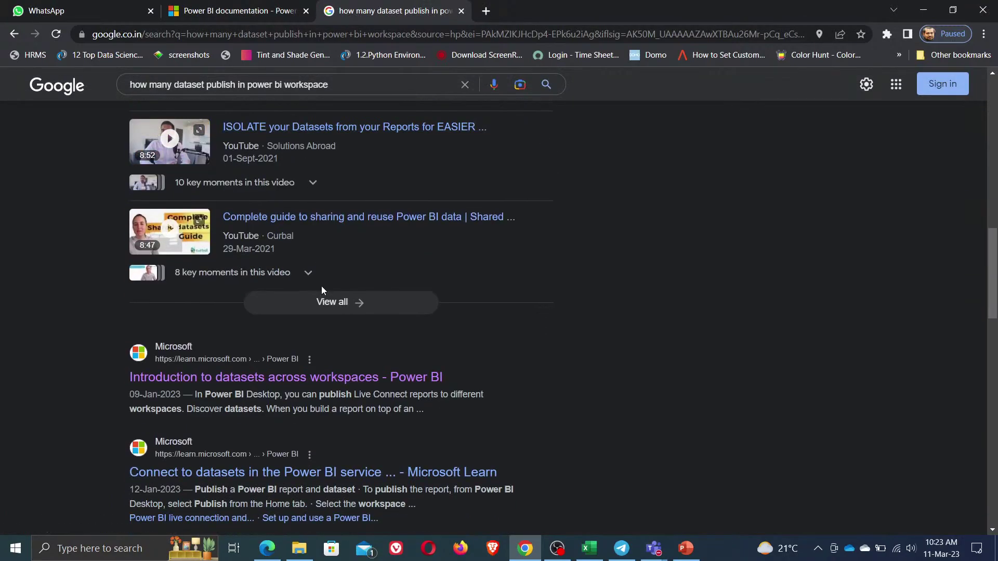
pyautogui.scroll(-2, 322, 290)
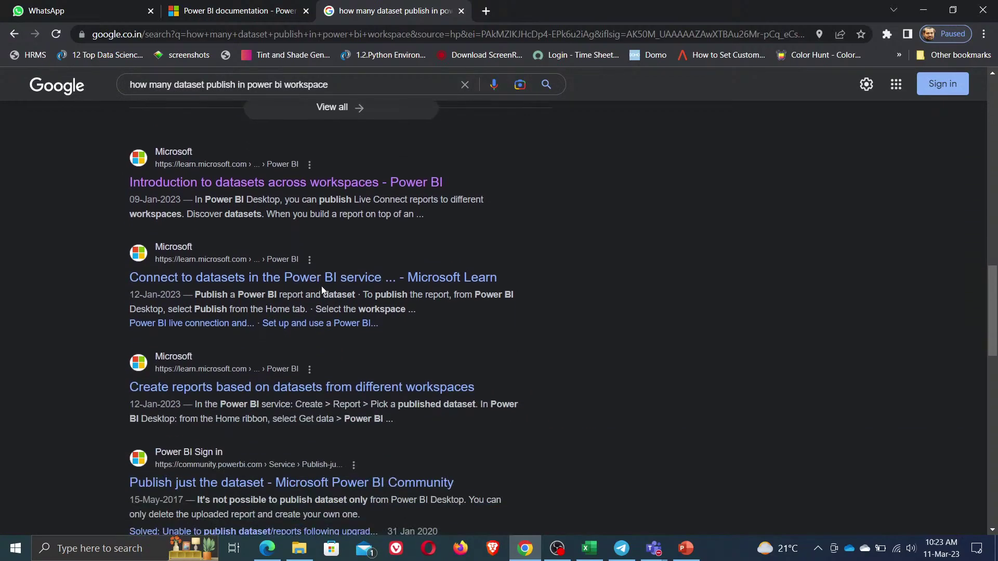
pyautogui.scroll(-1, 321, 286)
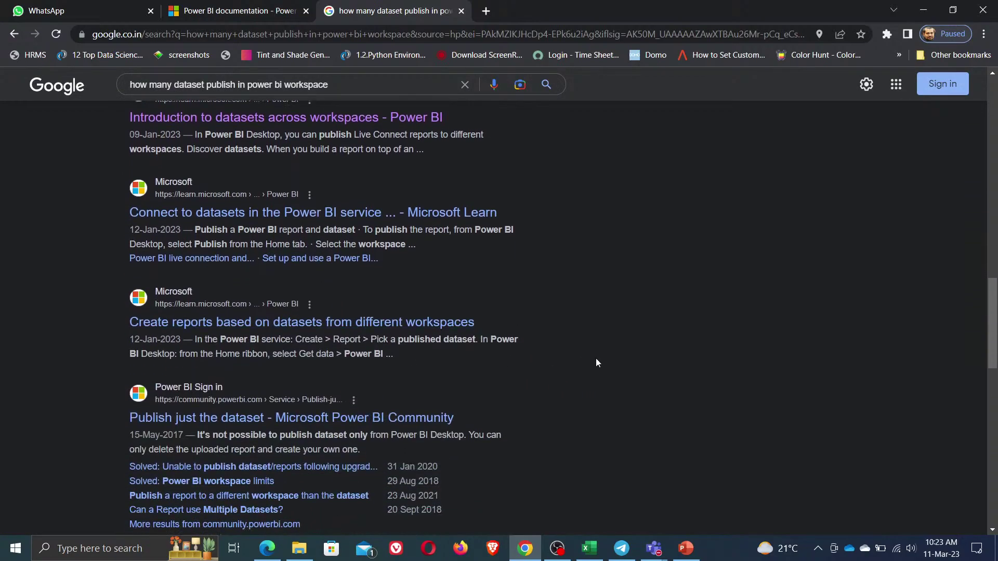
pyautogui.scroll(-2, 597, 362)
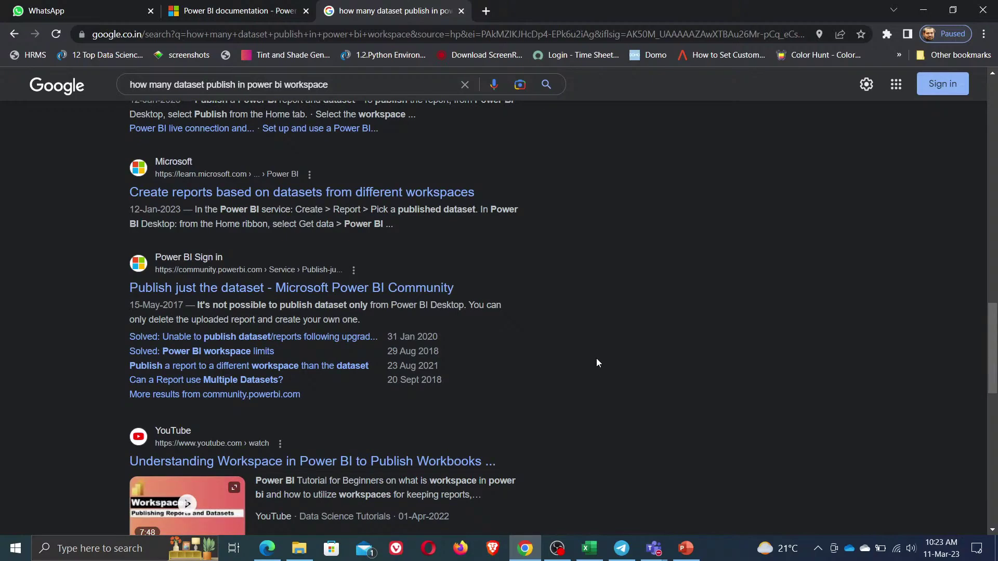
pyautogui.click(216, 358)
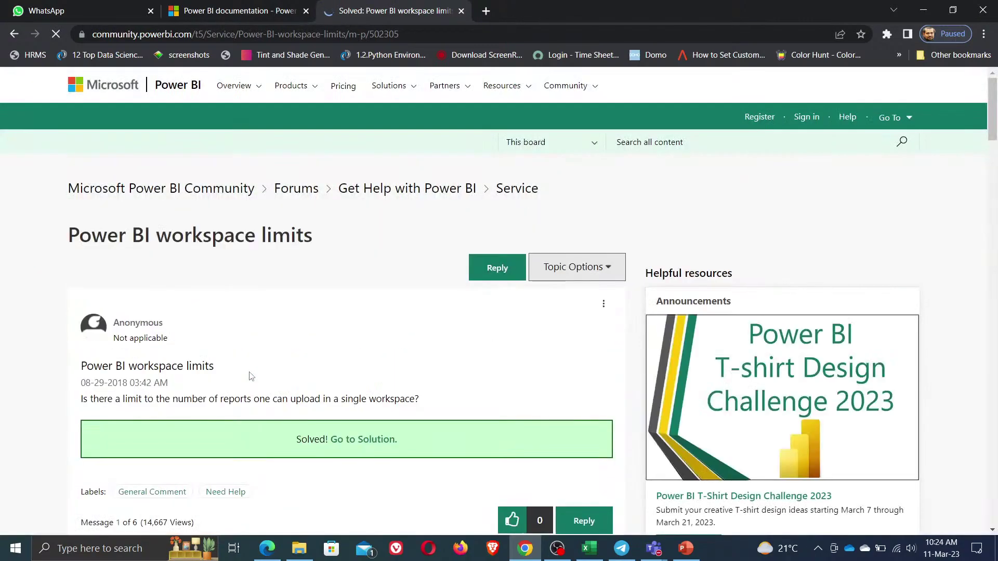
# - Read the accepted solution in the thread, open its linked online document and skim the start of that article
pyautogui.scroll(-7, 472, 396)
pyautogui.scroll(4, 474, 394)
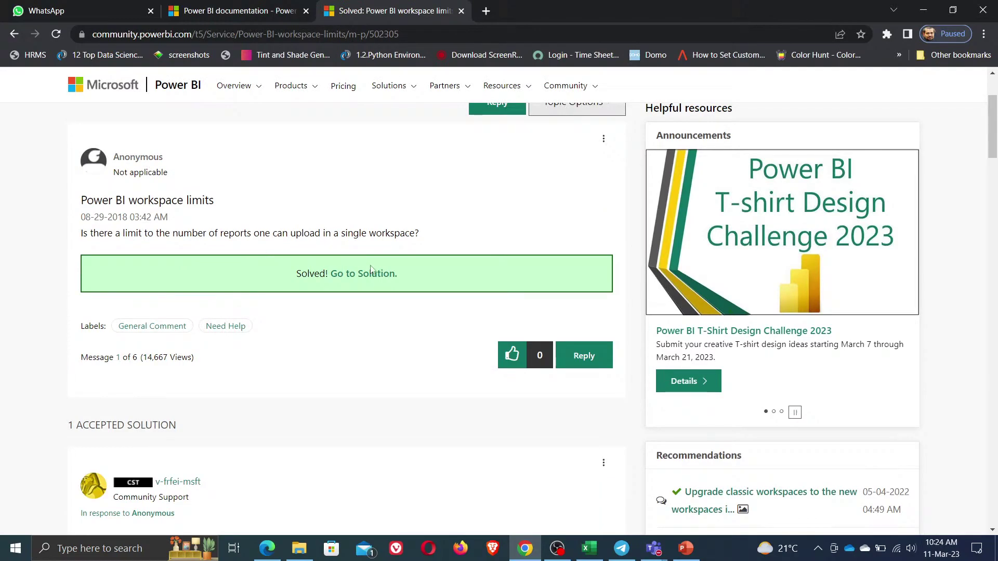
pyautogui.scroll(-6, 355, 343)
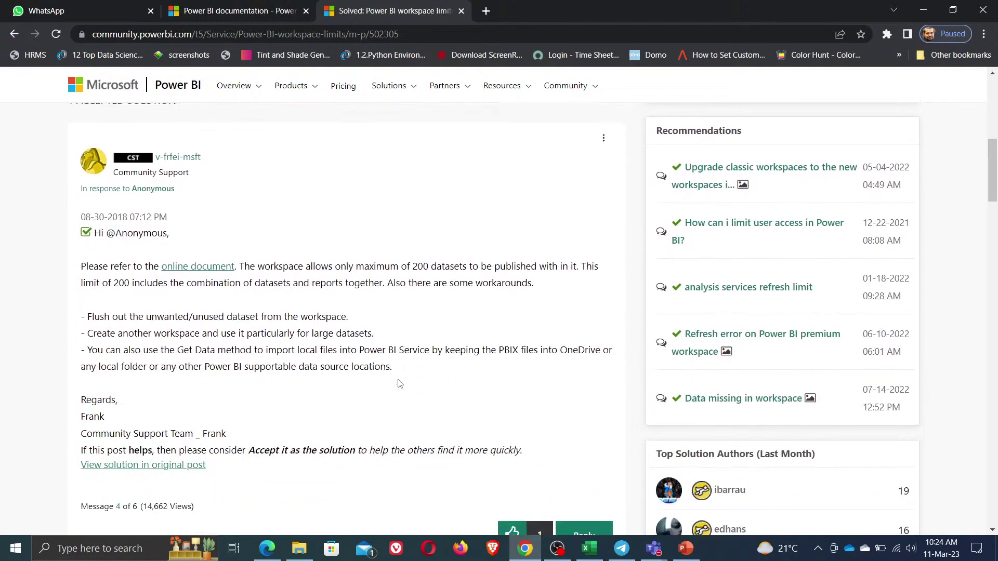
pyautogui.scroll(-1, 400, 383)
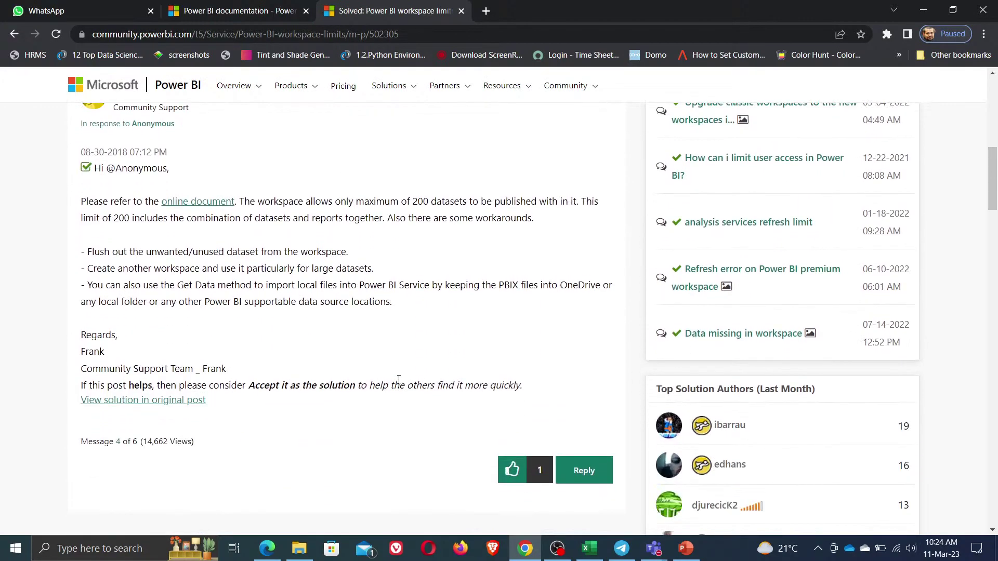
pyautogui.click(199, 206)
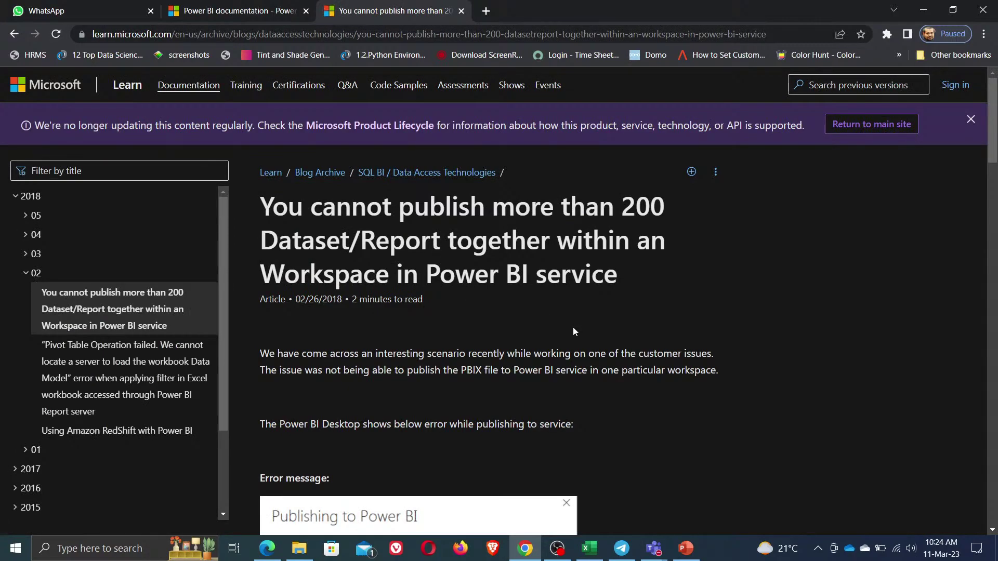
pyautogui.scroll(-5, 592, 370)
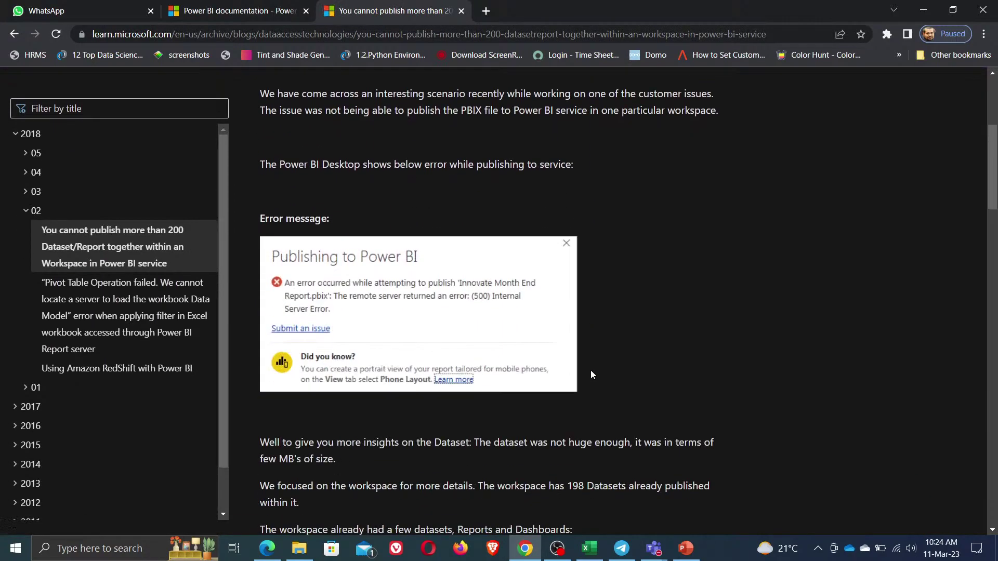
pyautogui.scroll(2, 592, 370)
# - Switch to the Power BI Questions live meeting in Teams and return to the article in Chrome
pyautogui.click(654, 549)
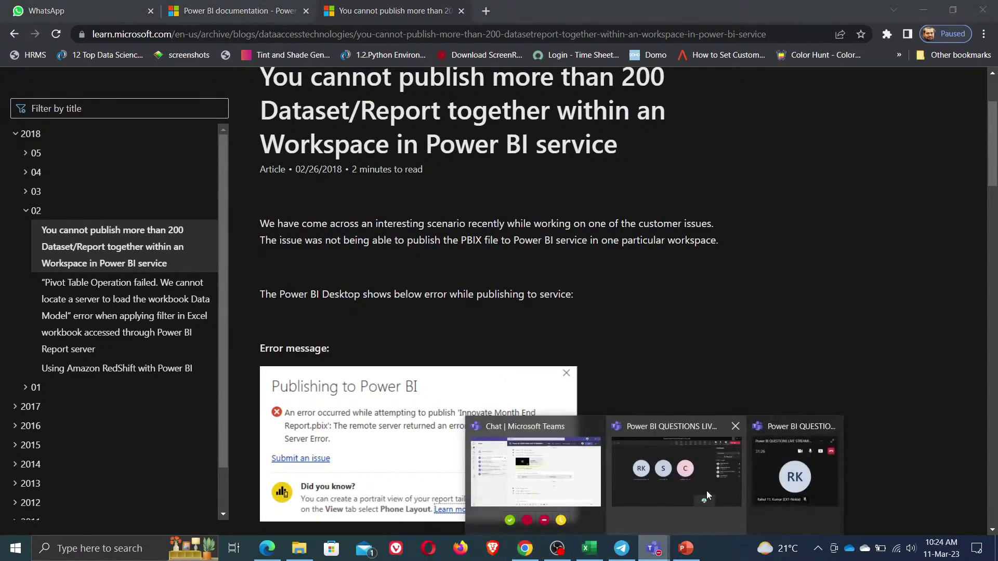
pyautogui.click(707, 493)
pyautogui.click(954, 210)
pyautogui.click(934, 12)
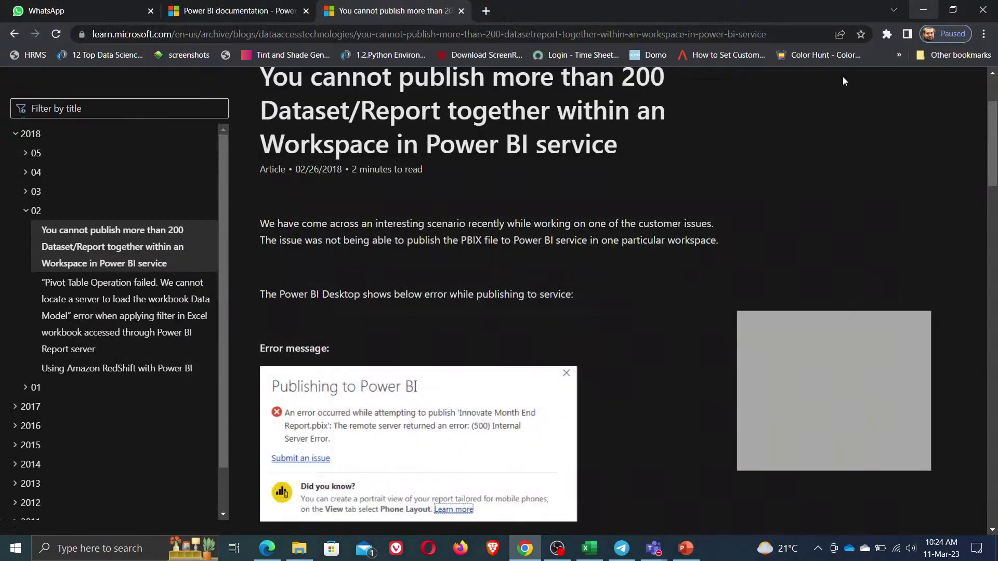
# - Read the workspace limit article from the publishing error message through the reason and workarounds to its end
pyautogui.scroll(-3, 490, 349)
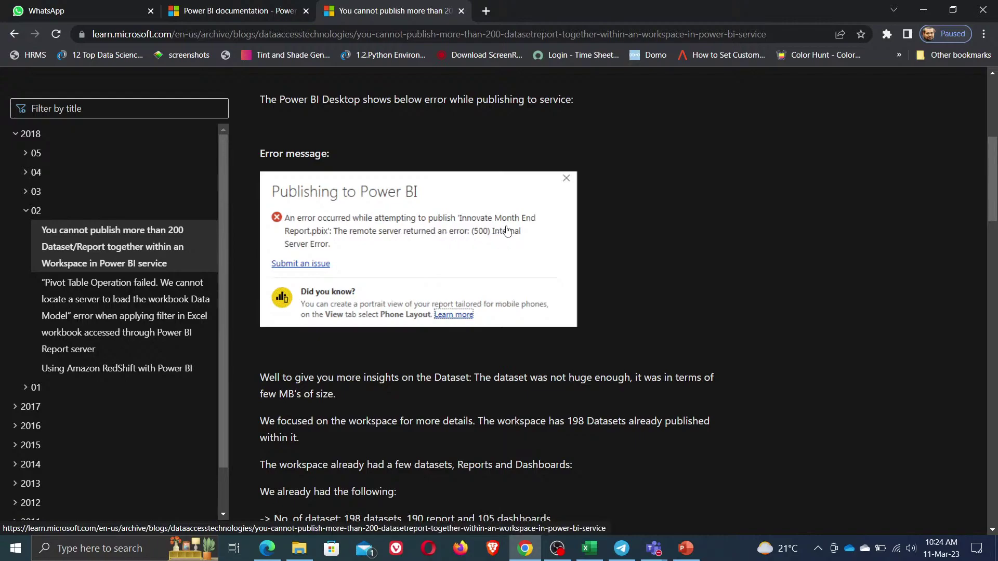
pyautogui.scroll(-3, 422, 400)
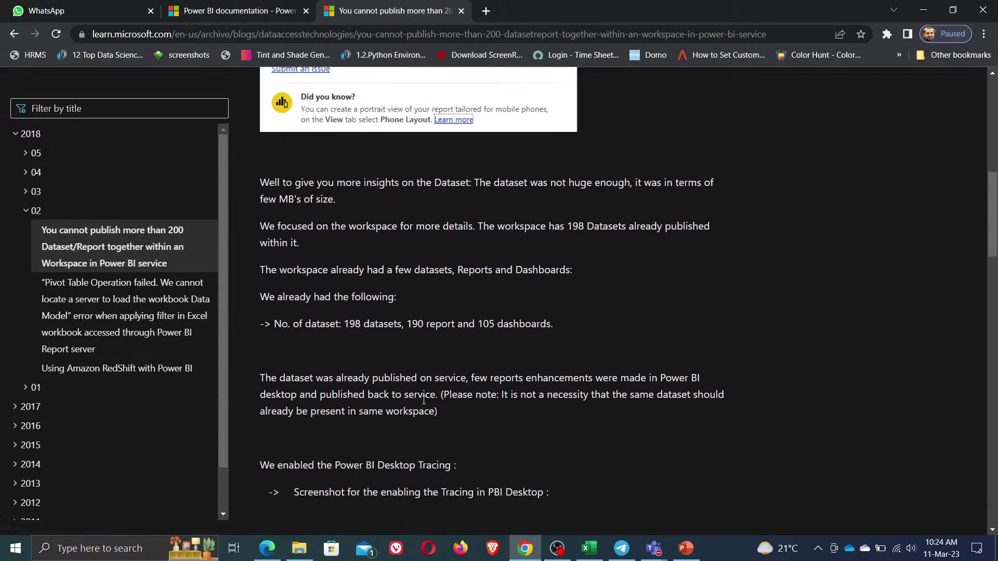
pyautogui.scroll(-5, 452, 394)
pyautogui.scroll(-10, 452, 393)
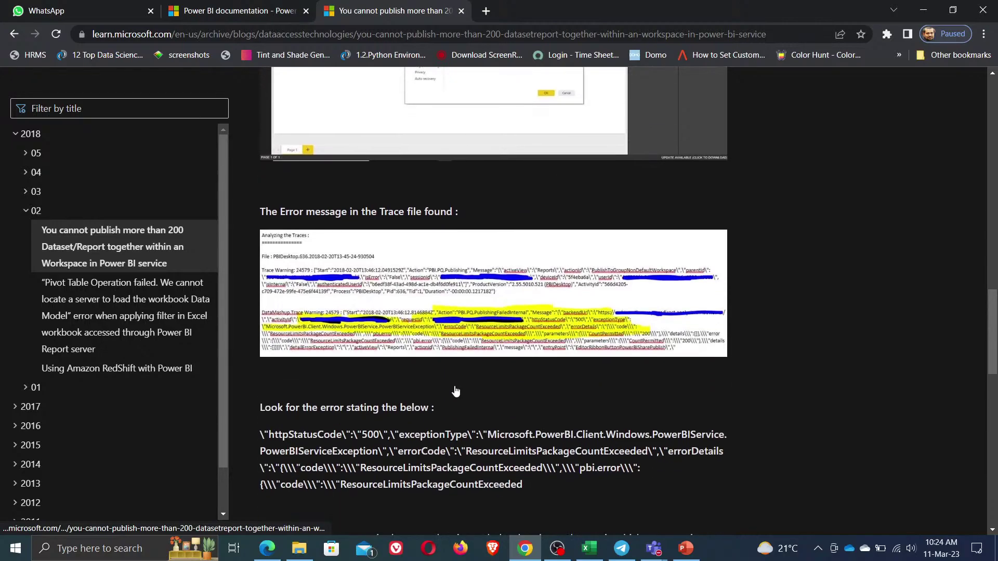
pyautogui.scroll(-9, 455, 390)
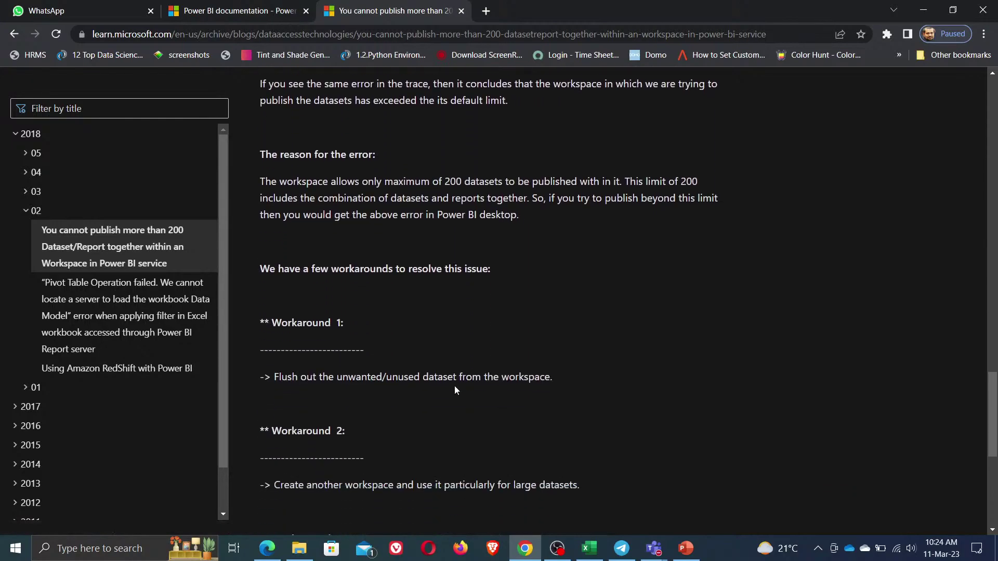
pyautogui.scroll(-4, 455, 388)
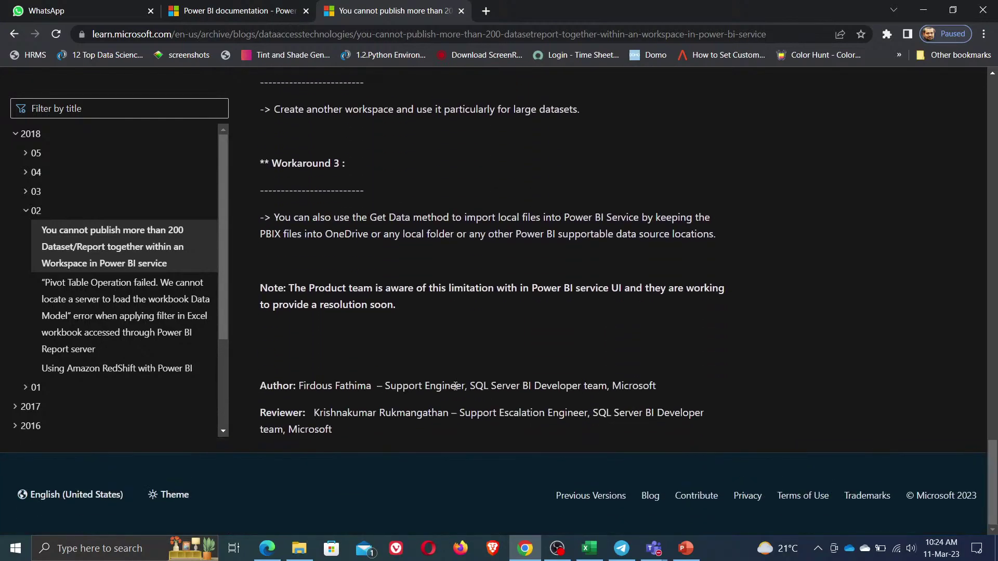
# - Highlight the words "You cannot publish more than 200" in the article title and clear the highlight
pyautogui.scroll(20, 456, 386)
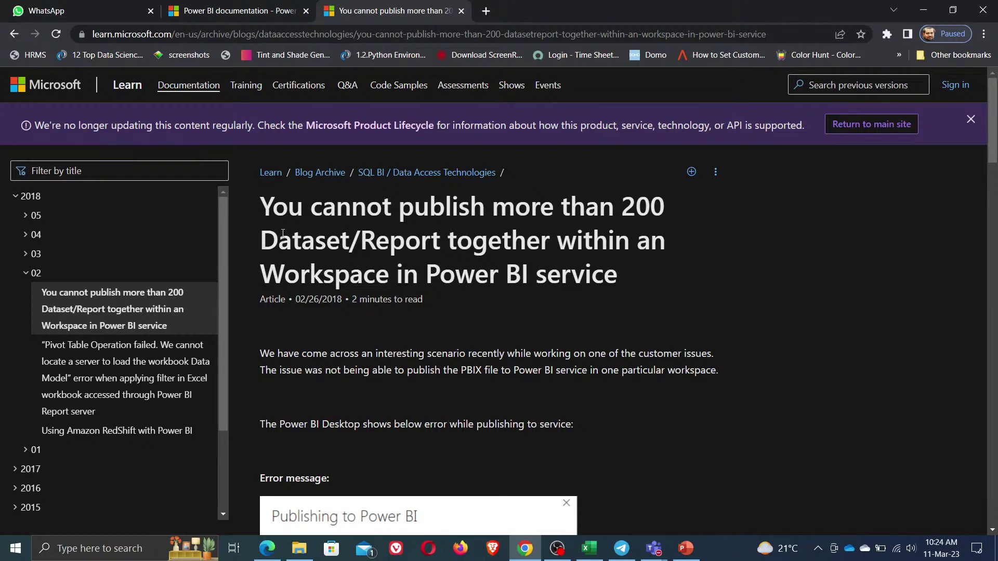
pyautogui.moveTo(270, 209); pyautogui.dragTo(671, 217)
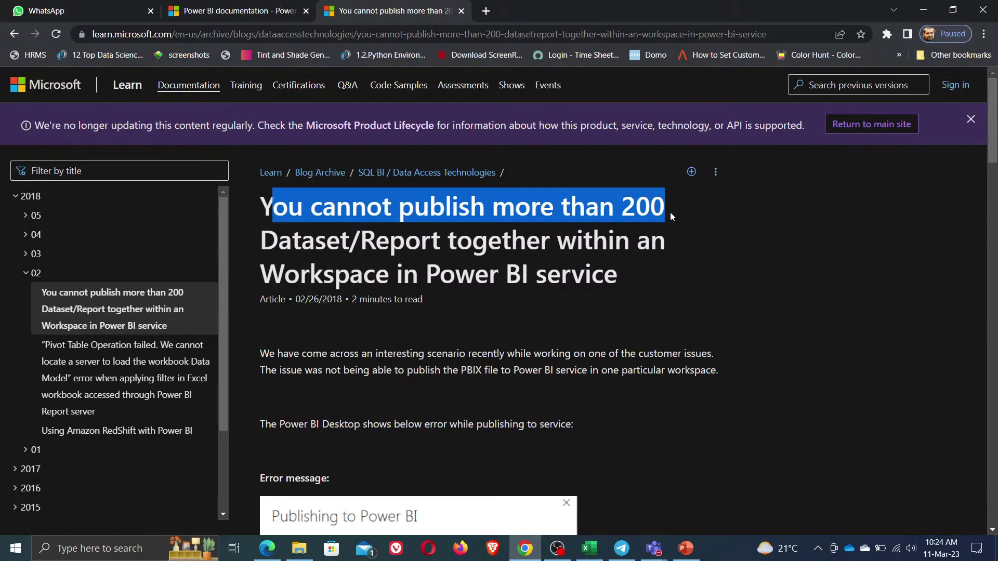
pyautogui.click(546, 333)
# - Review the article's dataset details and Power BI Desktop tracing screenshots again, ending back at the title
pyautogui.scroll(-1, 501, 380)
pyautogui.scroll(-13, 501, 380)
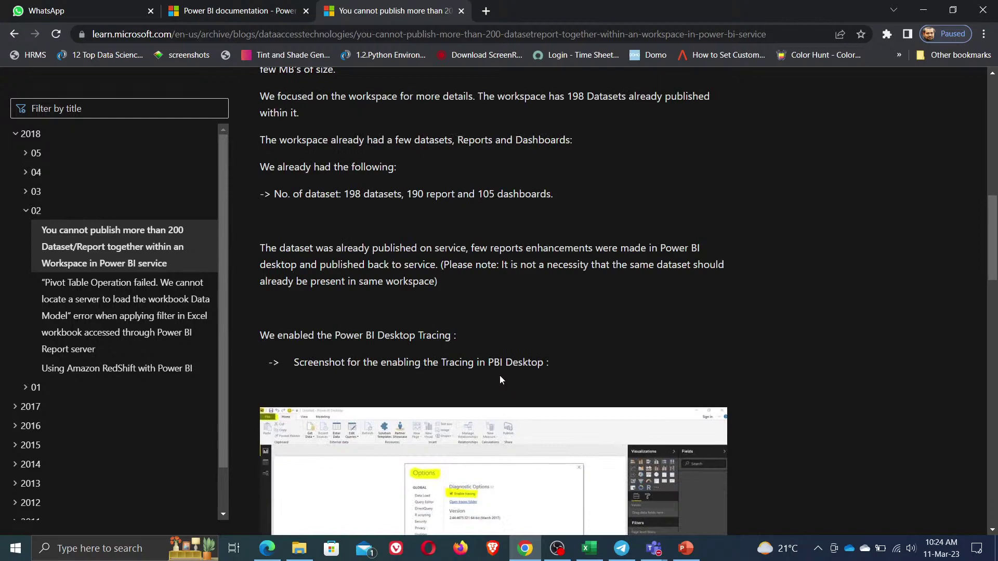
pyautogui.scroll(-6, 501, 381)
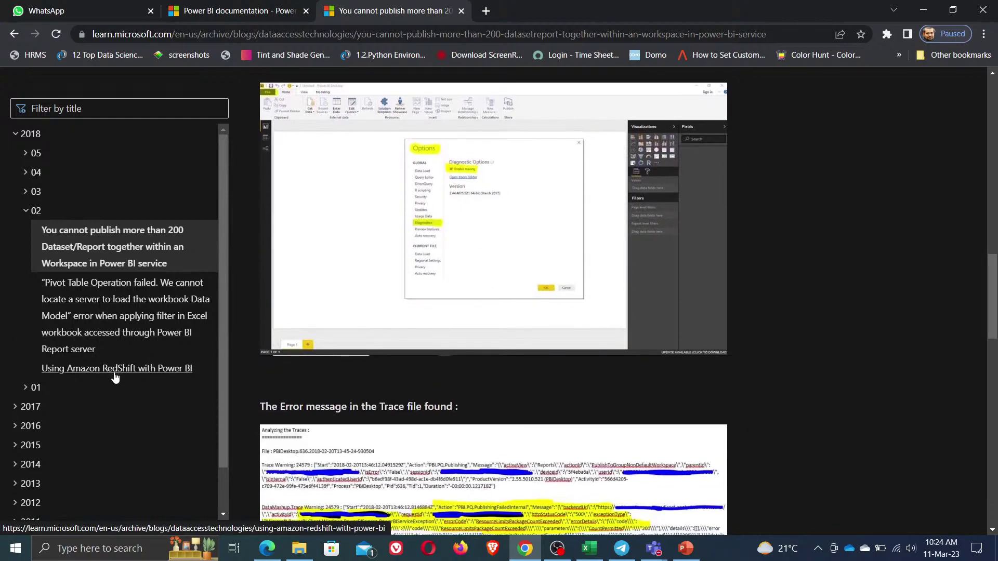
pyautogui.scroll(8, 78, 359)
pyautogui.scroll(12, 312, 210)
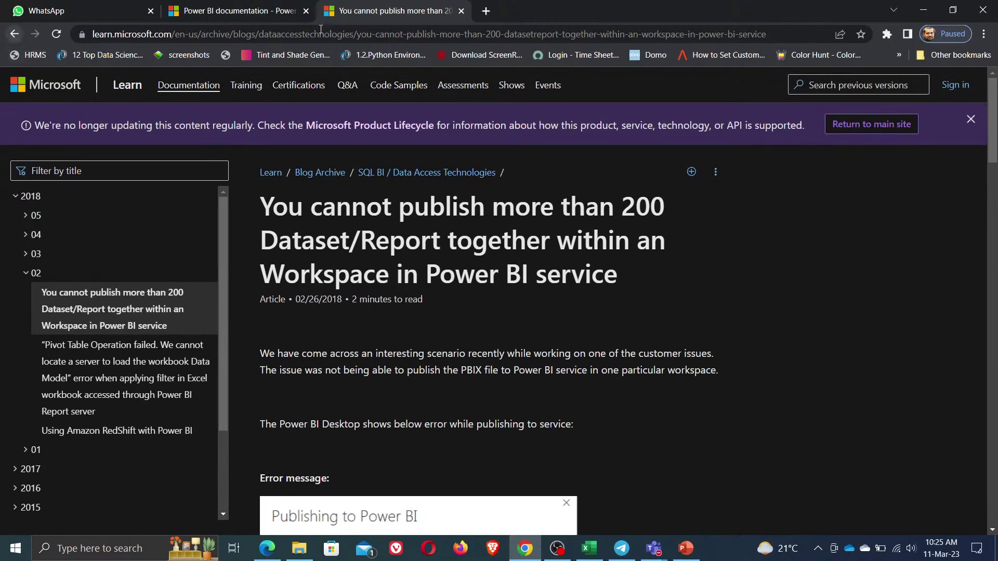
# - Switch to the Power BI documentation page and look through its topic sections down to Support
pyautogui.click(239, 11)
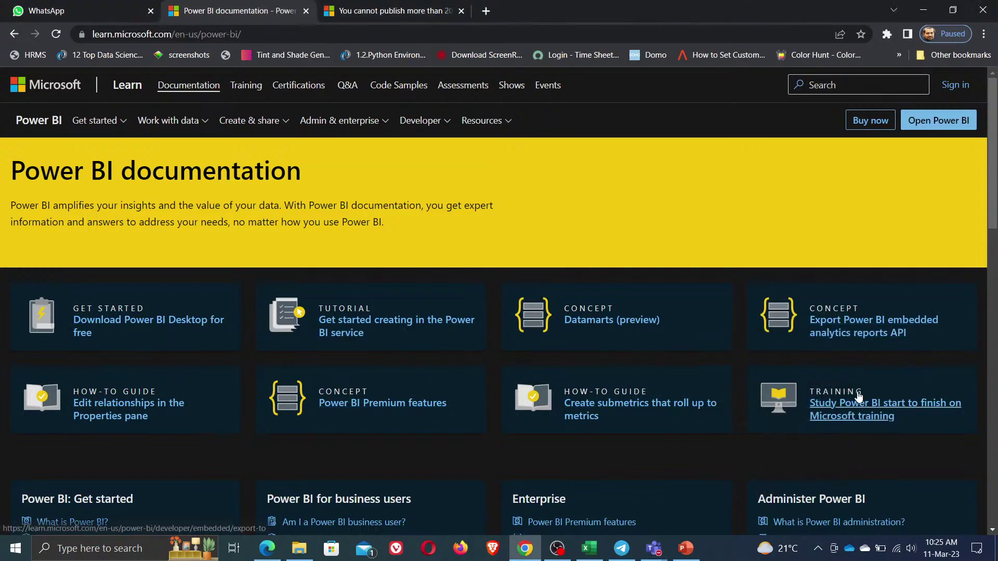
pyautogui.scroll(-6, 913, 454)
pyautogui.scroll(-5, 919, 395)
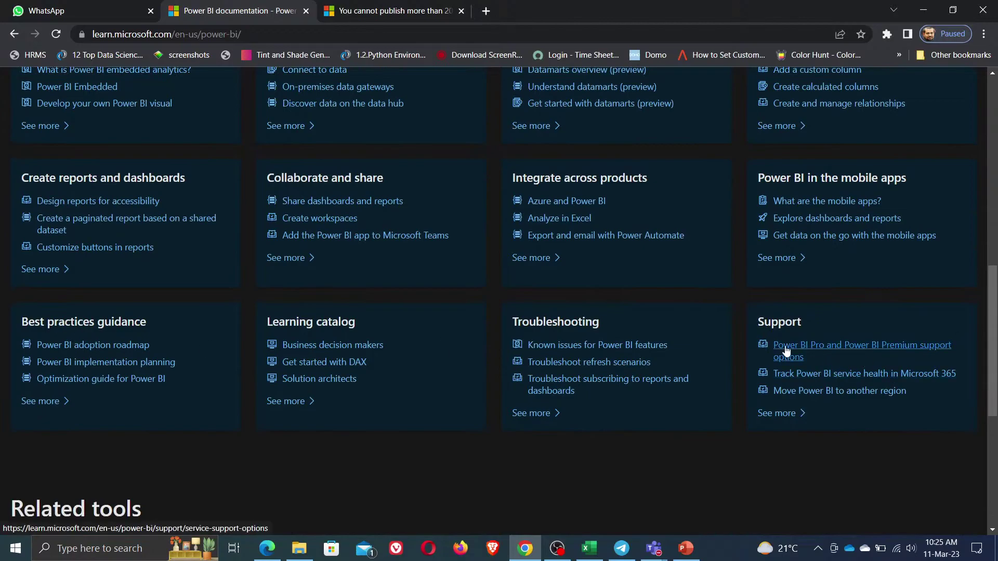
pyautogui.scroll(6, 778, 349)
pyautogui.scroll(5, 778, 349)
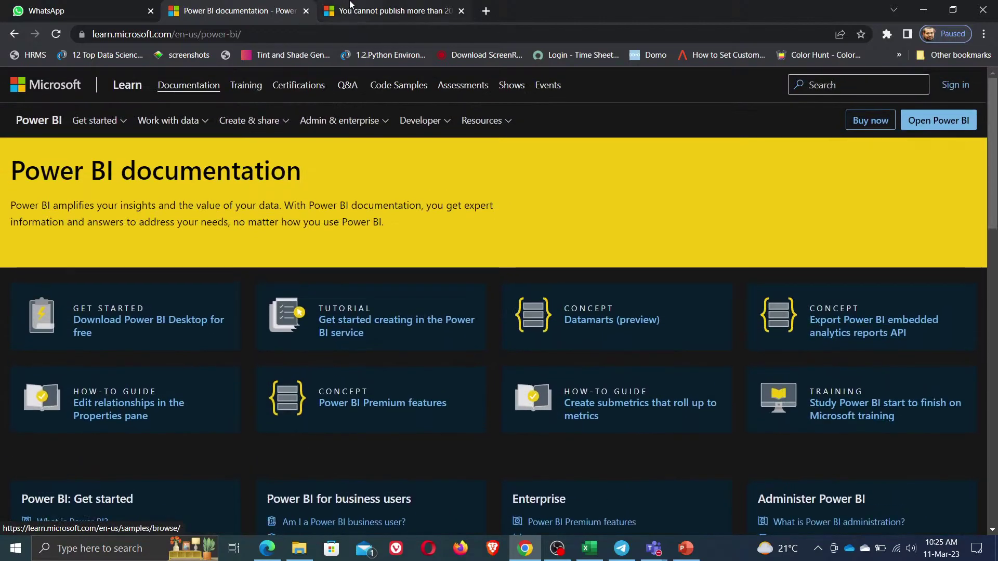
# - Return to the workspace limit article and filter its table of contents by "power bi worksapce"
pyautogui.click(405, 12)
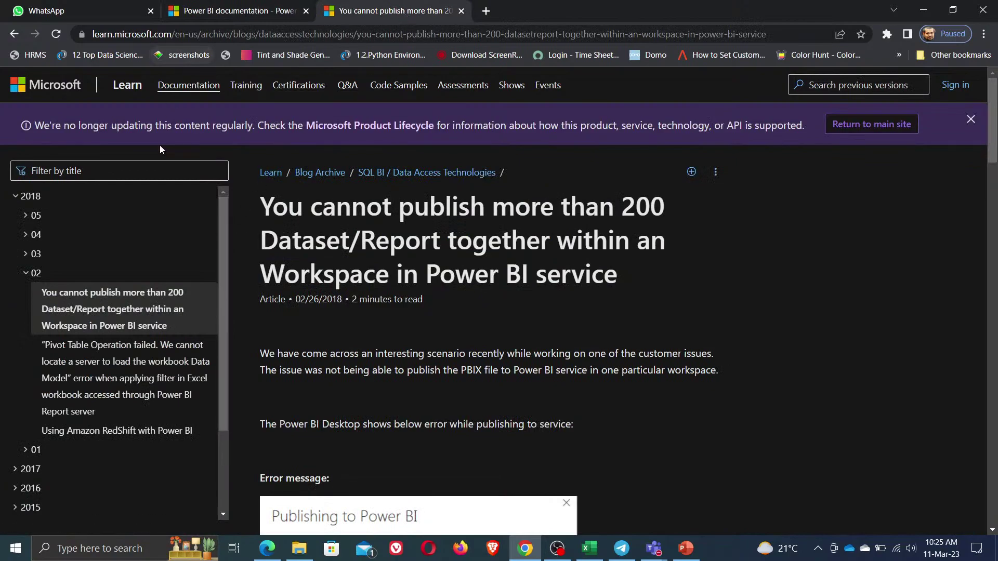
pyautogui.click(60, 168)
pyautogui.write('power bi')
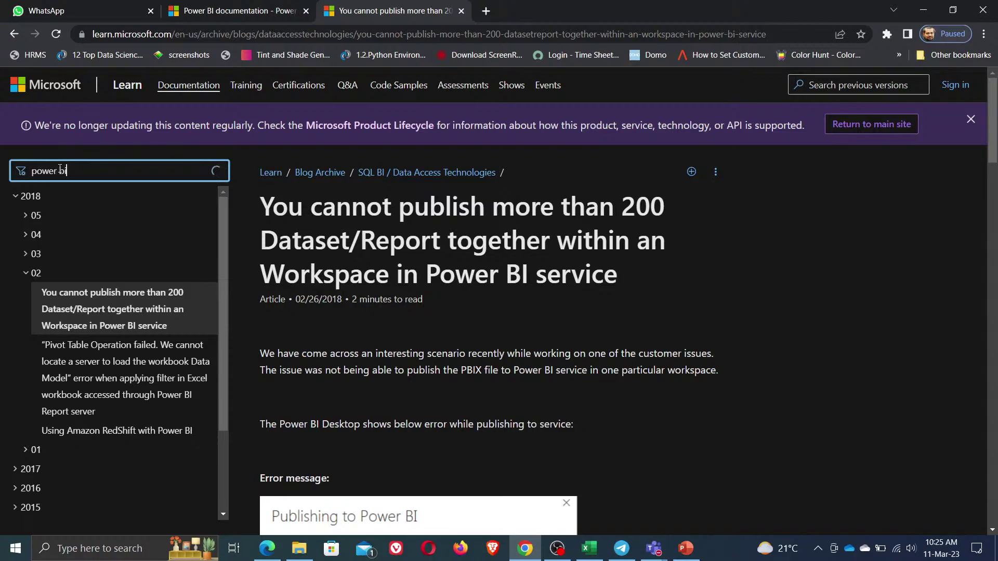
pyautogui.write(' worksapce')
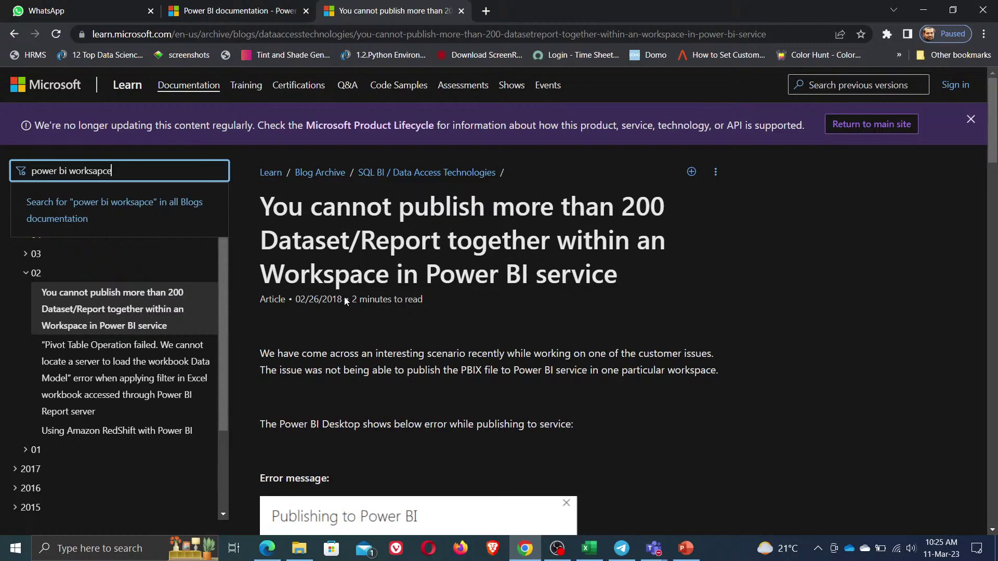
# - Open Microsoft Learn's Technical documentation page and search the documentation for "power bi worksapce"
pyautogui.click(195, 96)
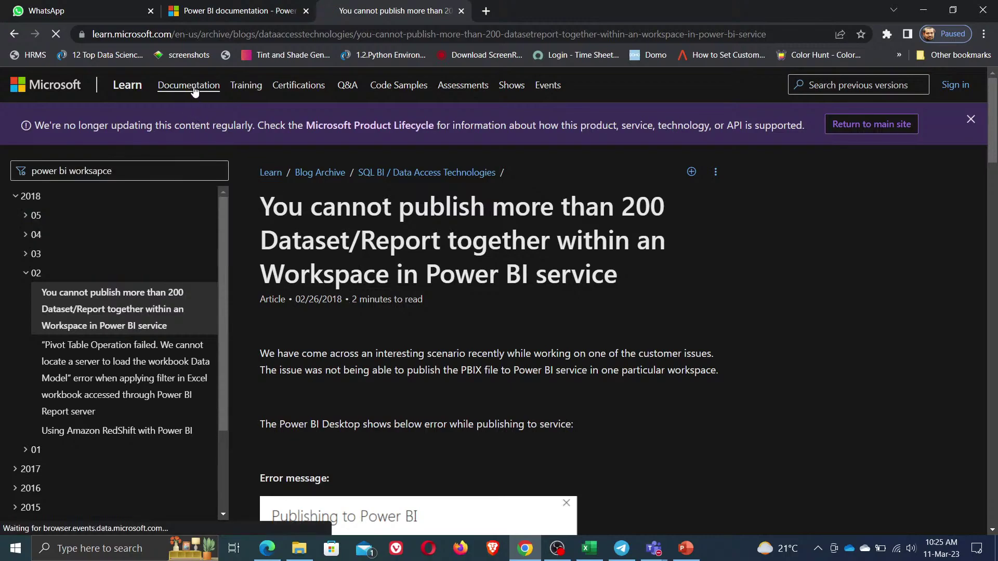
pyautogui.click(121, 242)
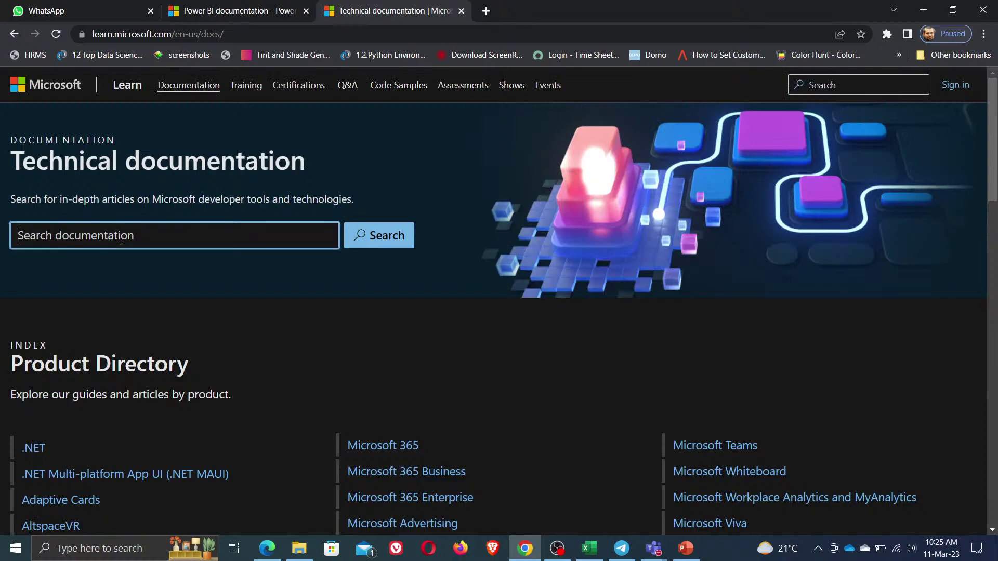
pyautogui.write('power bi ')
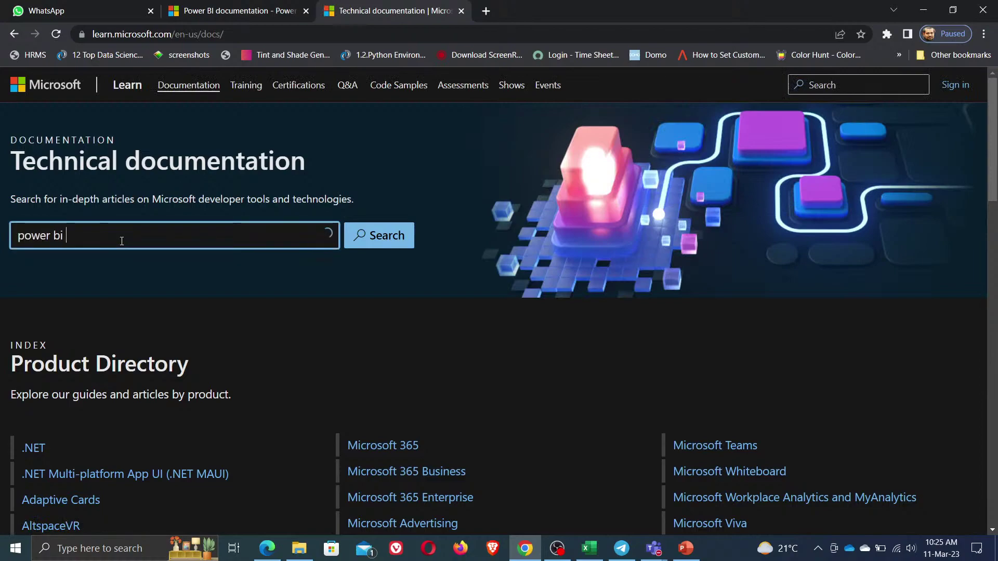
pyautogui.write('worksapce')
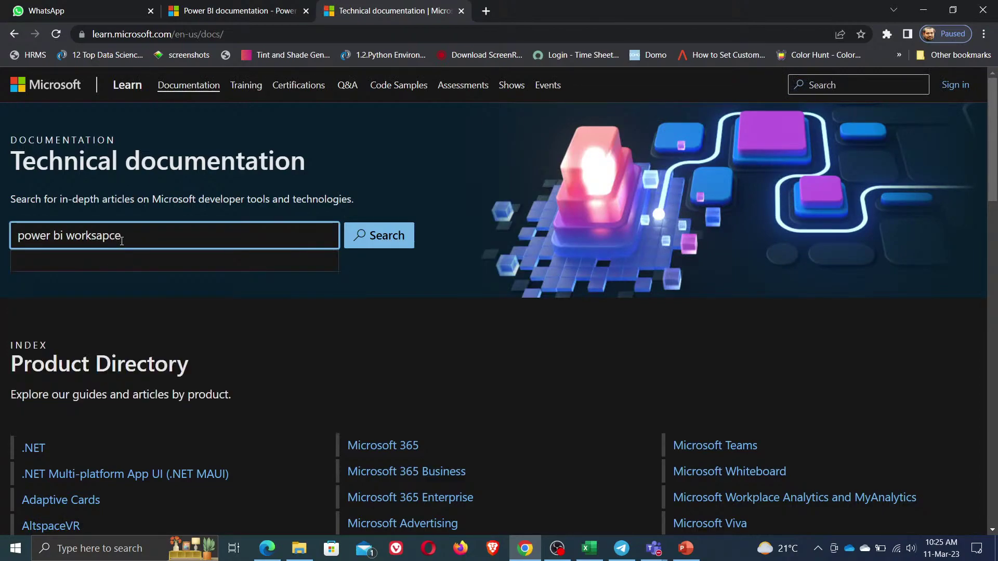
pyautogui.click(379, 240)
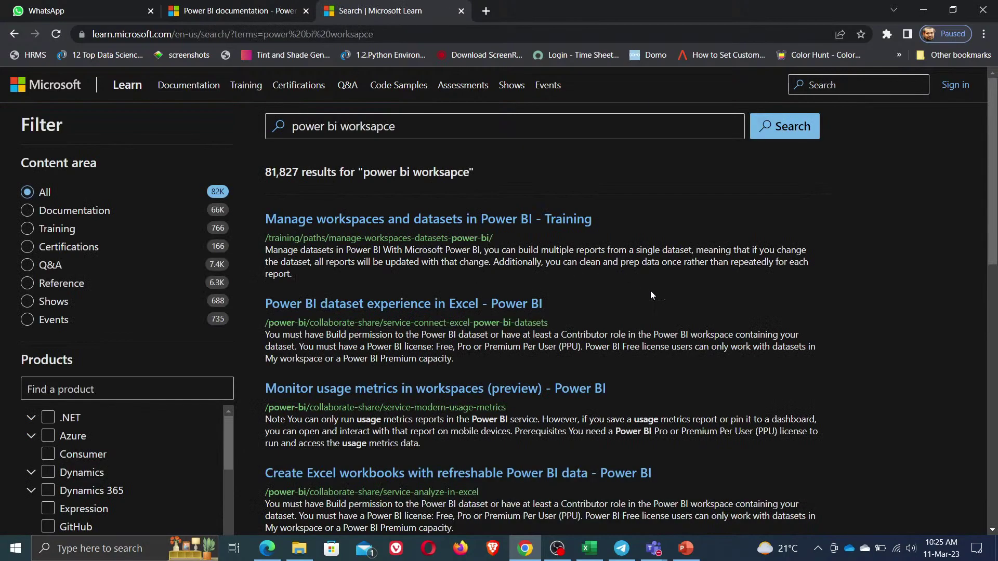
# - Open the Manage workspaces and datasets in Power BI training path, look over its modules, and return to the search results
pyautogui.click(472, 229)
pyautogui.scroll(-6, 522, 361)
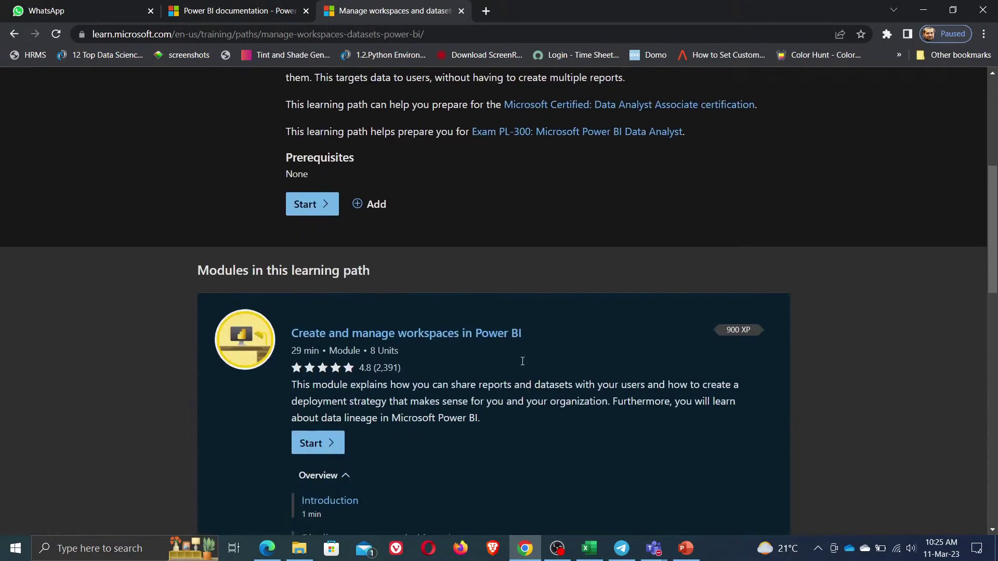
pyautogui.scroll(-8, 522, 361)
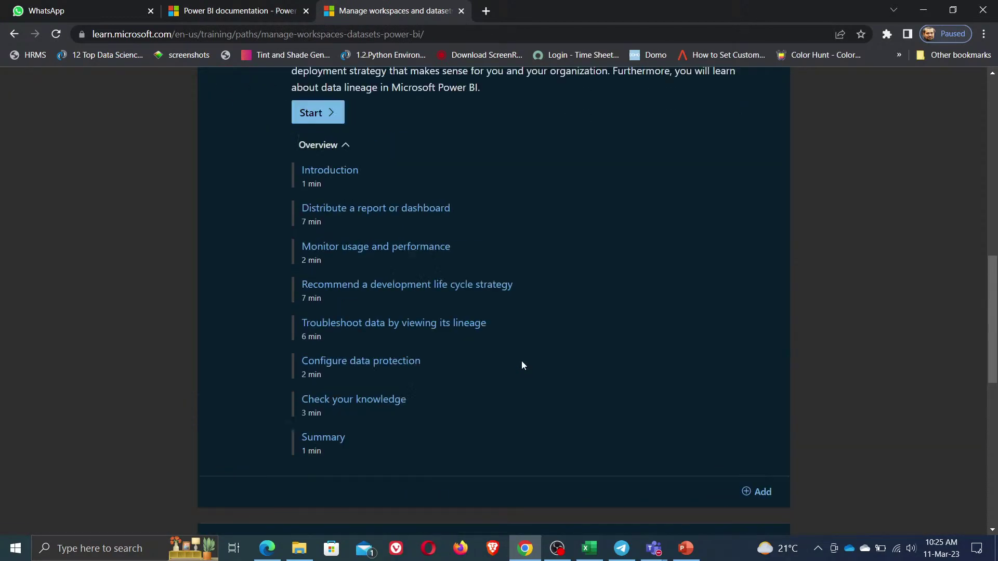
pyautogui.scroll(7, 522, 365)
pyautogui.click(13, 34)
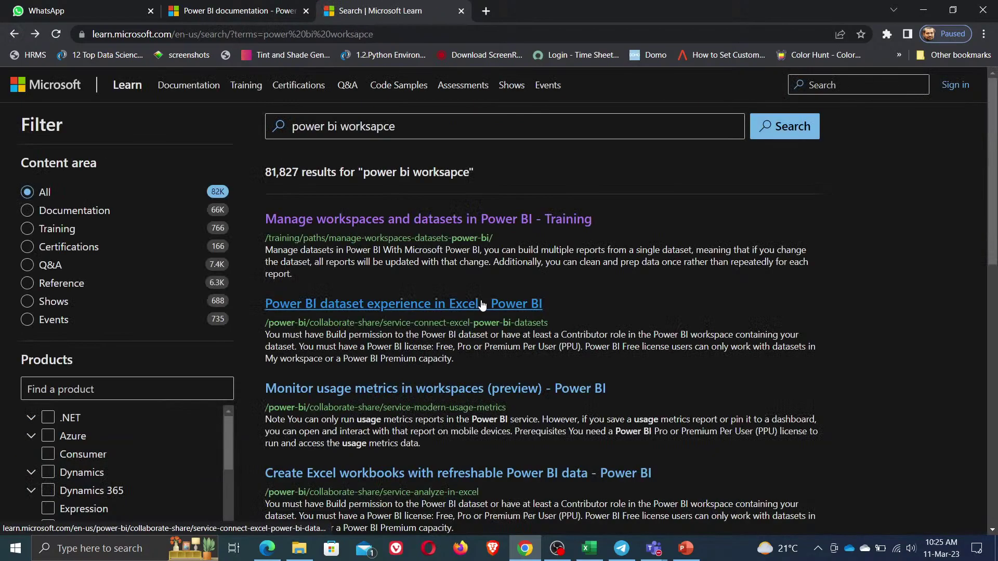
# - Filter the search results to the Documentation content area and look through the listed Power BI articles
pyautogui.scroll(-3, 119, 299)
pyautogui.scroll(3, 27, 284)
pyautogui.click(27, 210)
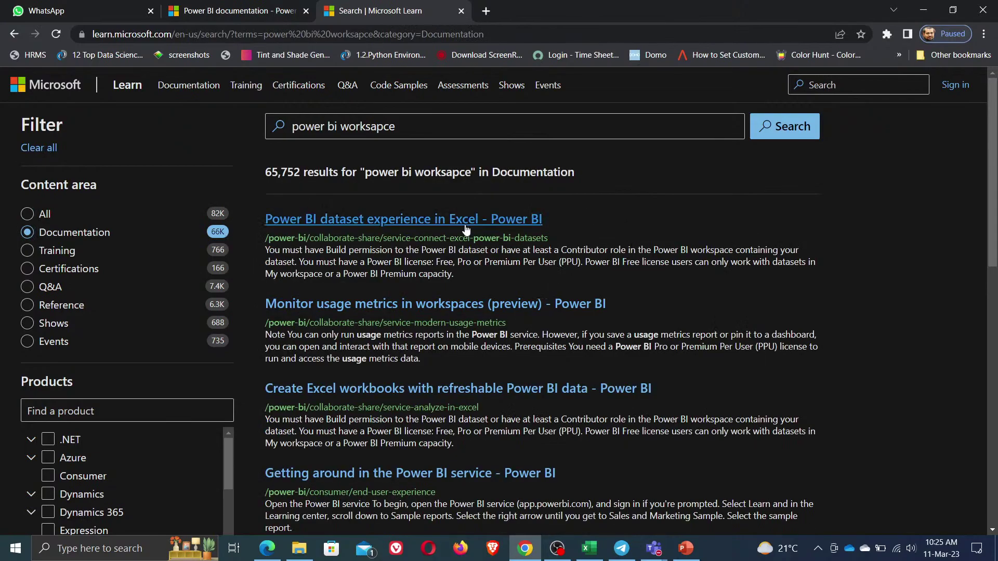
pyautogui.scroll(-5, 515, 355)
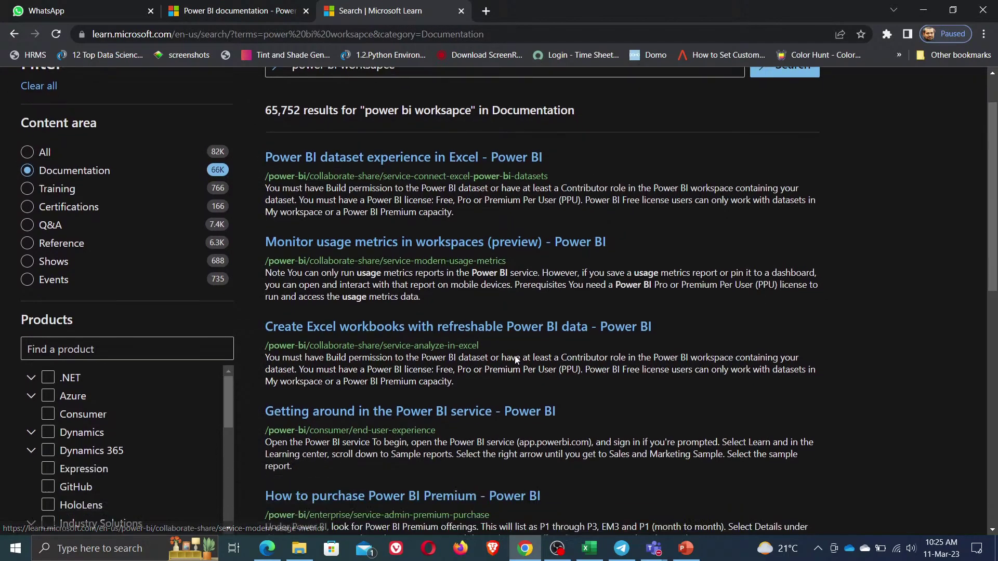
pyautogui.scroll(-4, 516, 359)
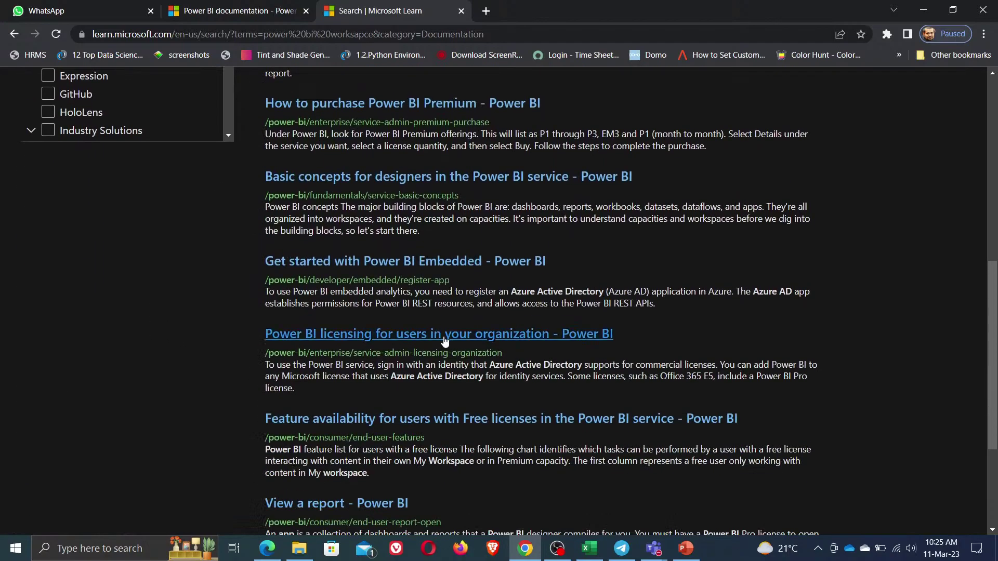
pyautogui.scroll(-3, 481, 357)
pyautogui.scroll(15, 480, 357)
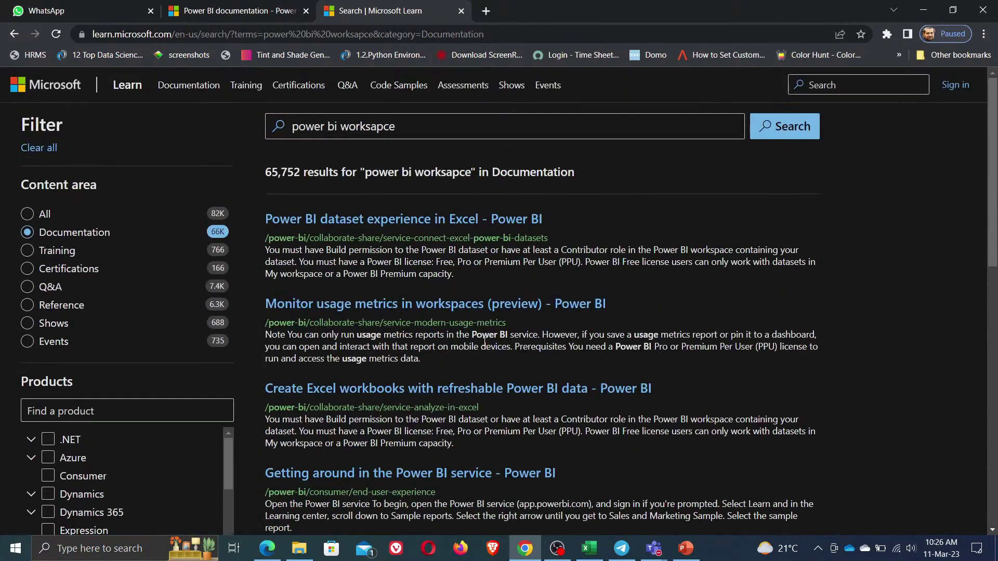
# - Open the Monitor usage metrics in workspaces (preview) article from the results and look over its introduction and related workspace topics
pyautogui.click(420, 126)
pyautogui.click(786, 127)
pyautogui.click(365, 307)
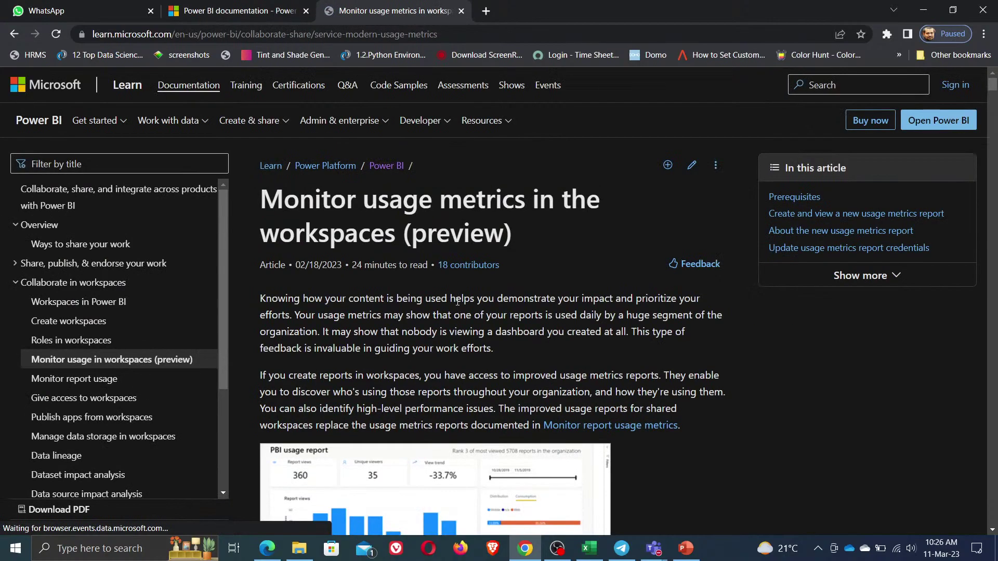
pyautogui.scroll(-3, 457, 303)
pyautogui.scroll(-1, 145, 391)
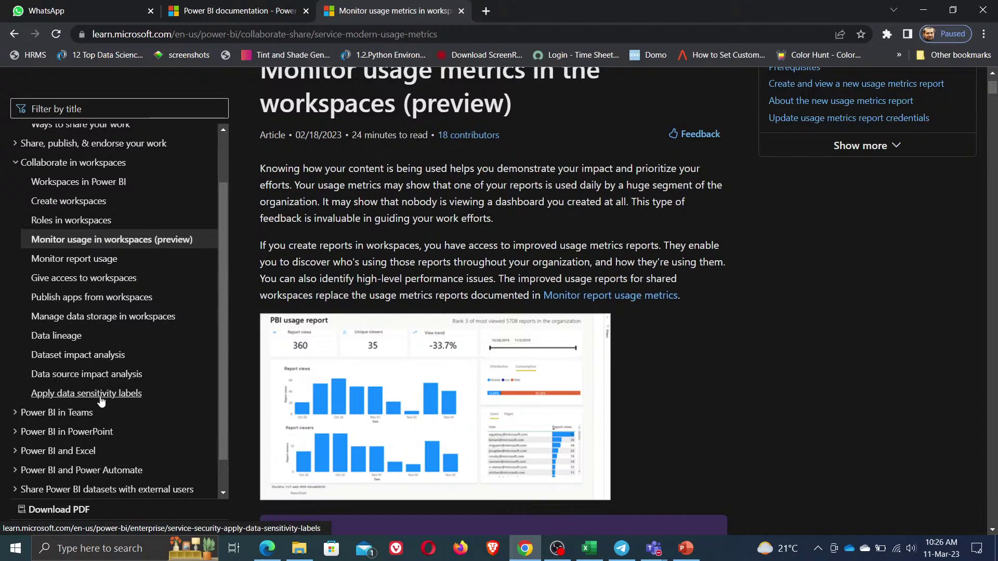
# - Examine the usage metrics article from creating the report through credentials and Excel analysis to the national clouds section for dataset limits
pyautogui.scroll(-12, 498, 363)
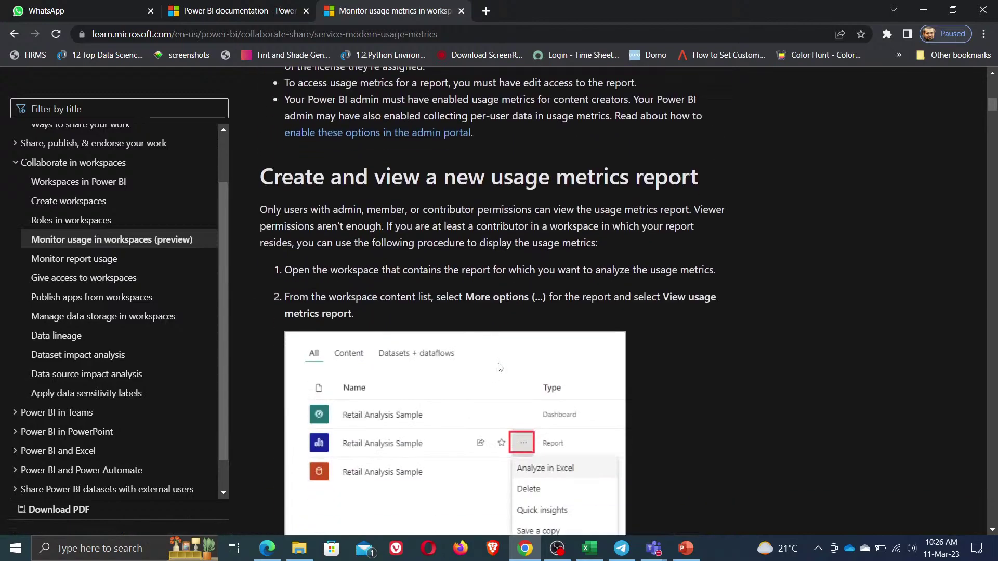
pyautogui.scroll(-5, 498, 367)
pyautogui.scroll(-15, 498, 366)
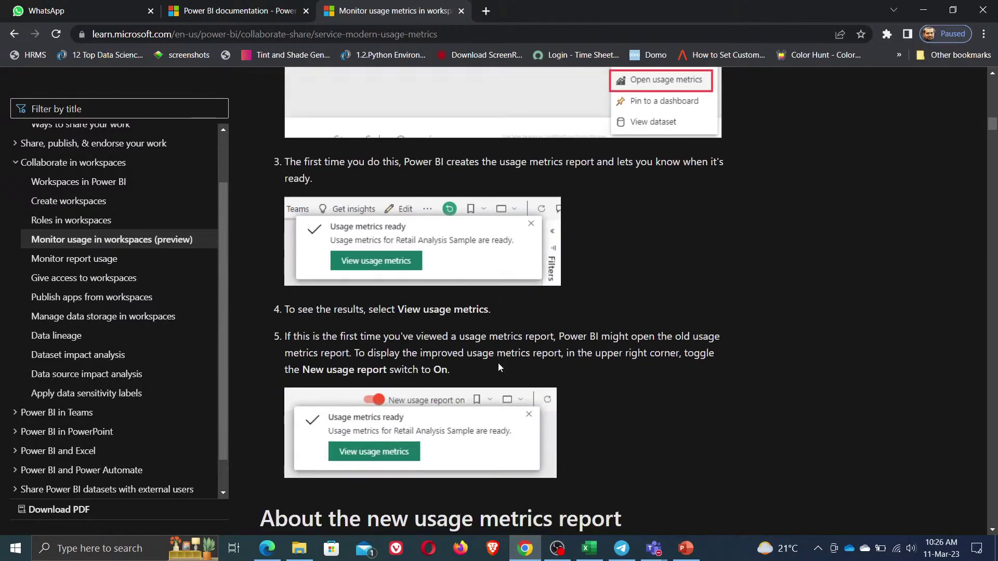
pyautogui.scroll(-15, 499, 366)
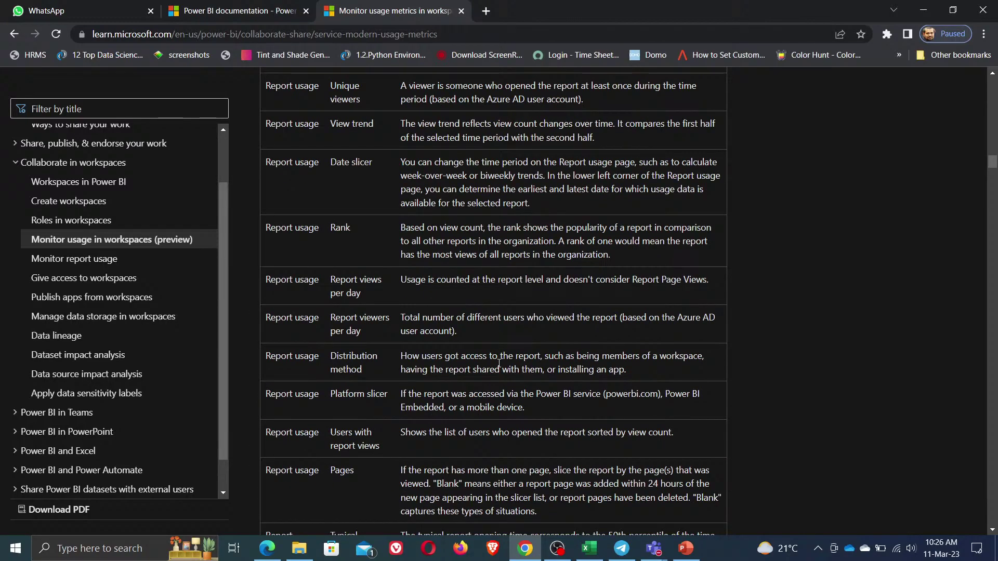
pyautogui.scroll(-20, 499, 363)
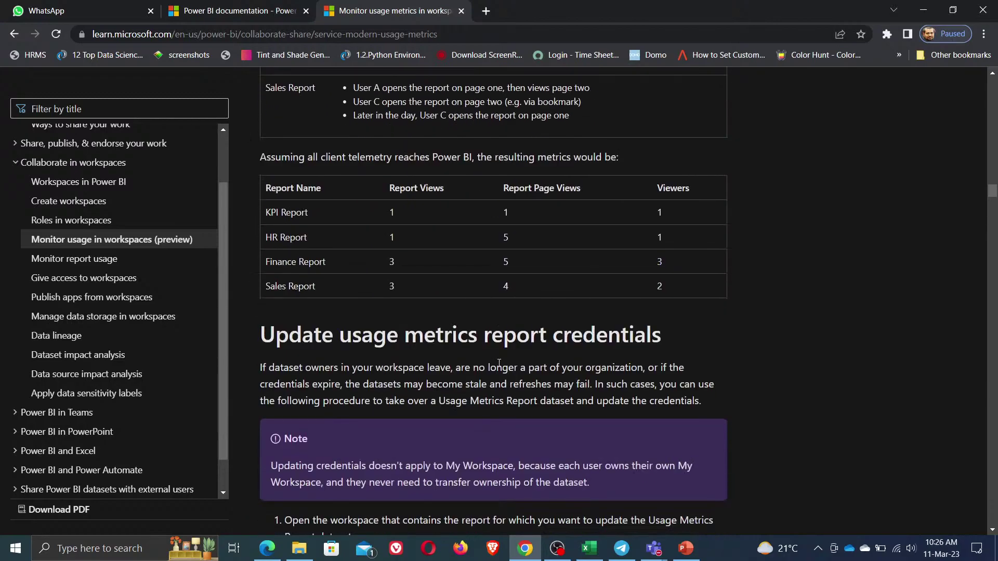
pyautogui.scroll(-15, 499, 363)
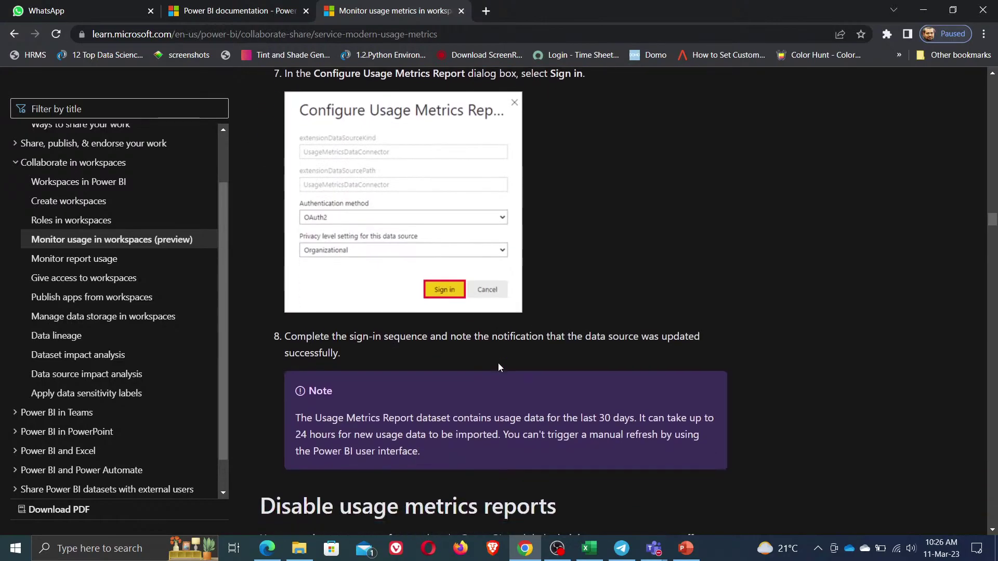
pyautogui.scroll(-20, 498, 367)
pyautogui.scroll(-20, 498, 366)
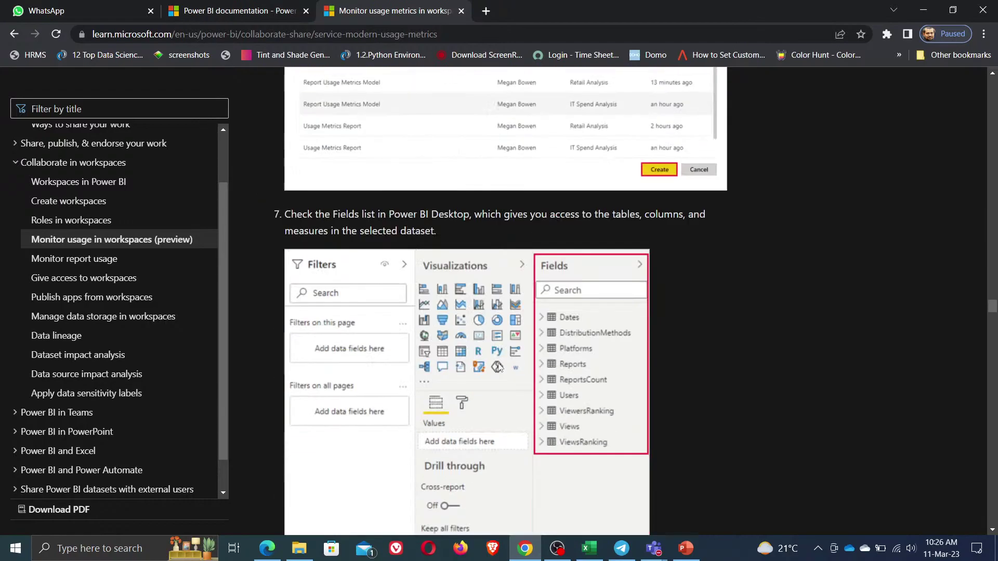
pyautogui.scroll(-20, 498, 366)
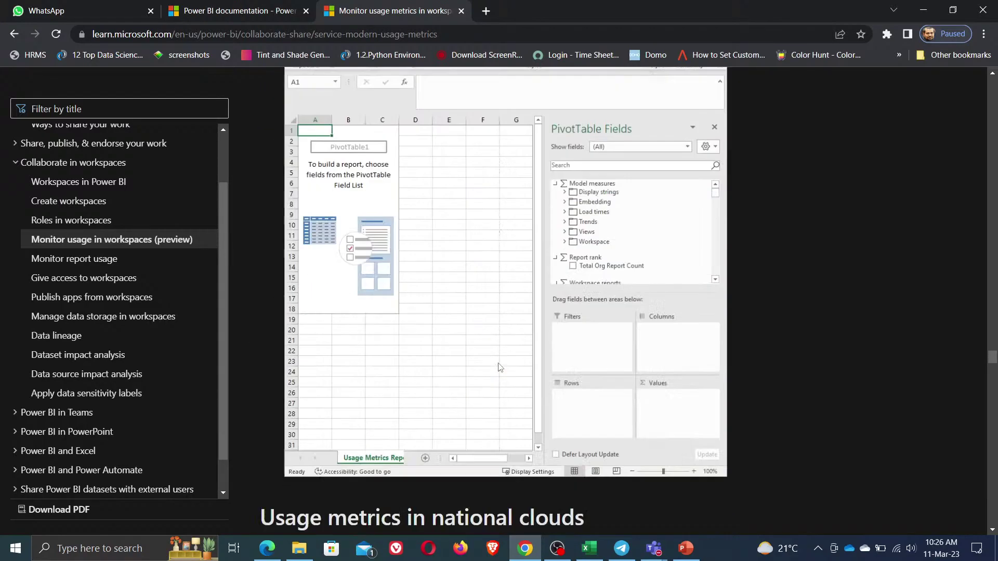
pyautogui.scroll(-10, 498, 366)
# - Open Google in a new tab and search for "workspce dataset limit in power bi" using the suggested query
pyautogui.click(486, 10)
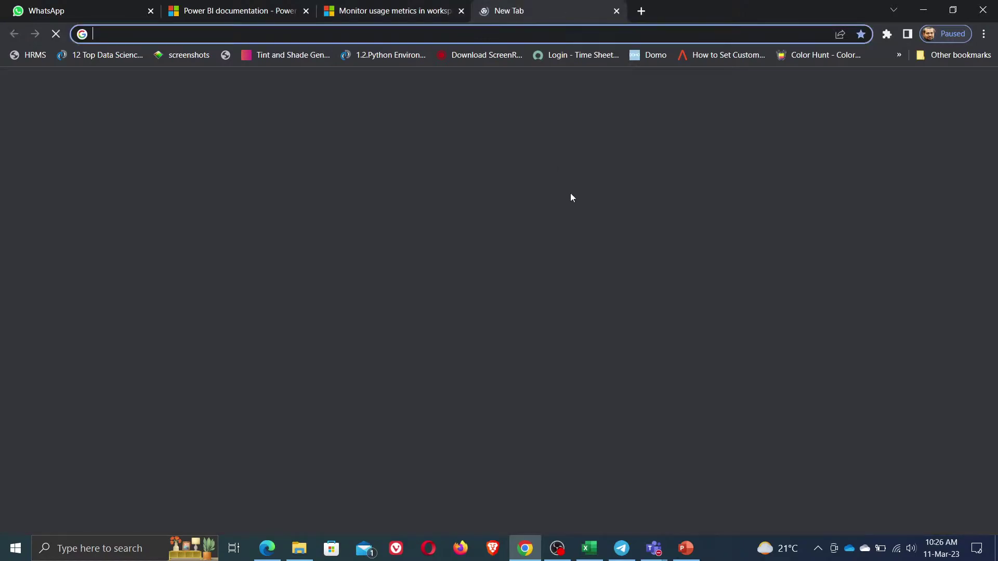
pyautogui.write('g')
pyautogui.press('Return')
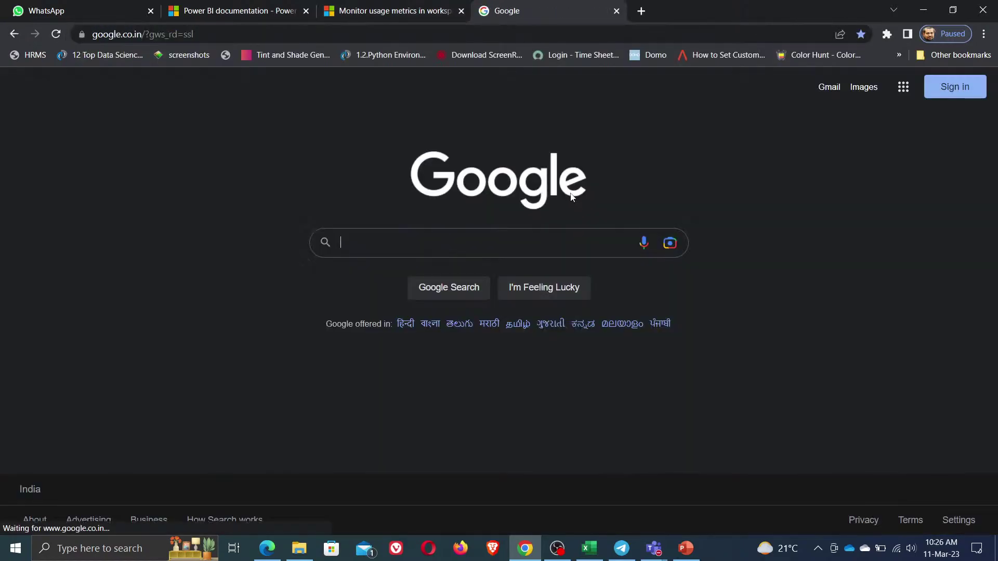
pyautogui.write('workspc')
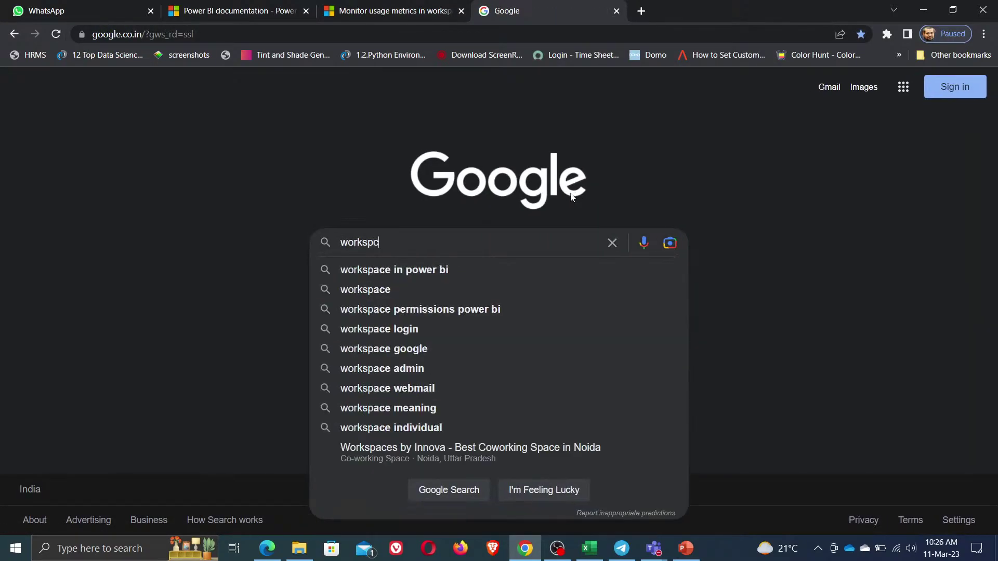
pyautogui.write('e dataset limit')
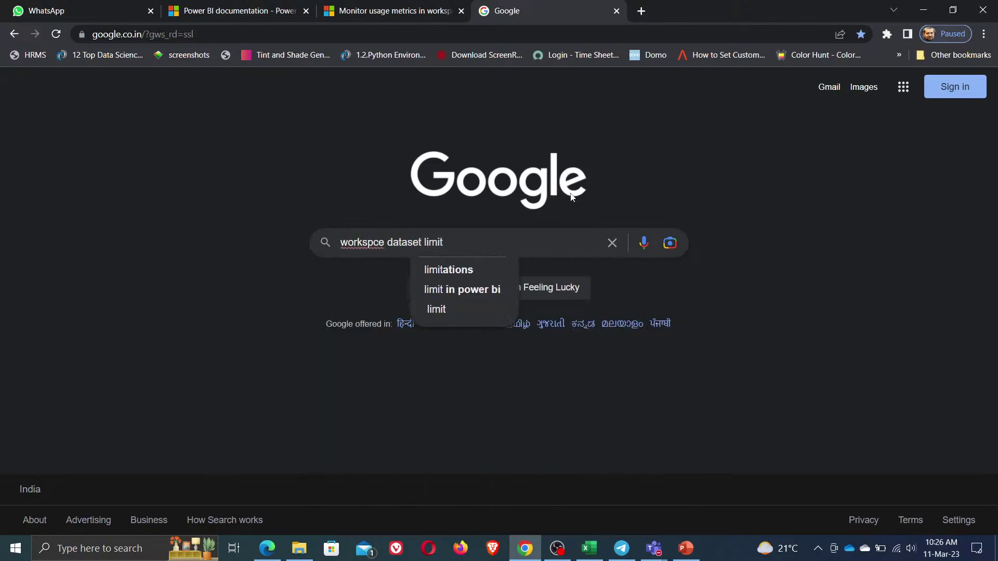
pyautogui.press('Down')
pyautogui.press('Down')
pyautogui.press('Return')
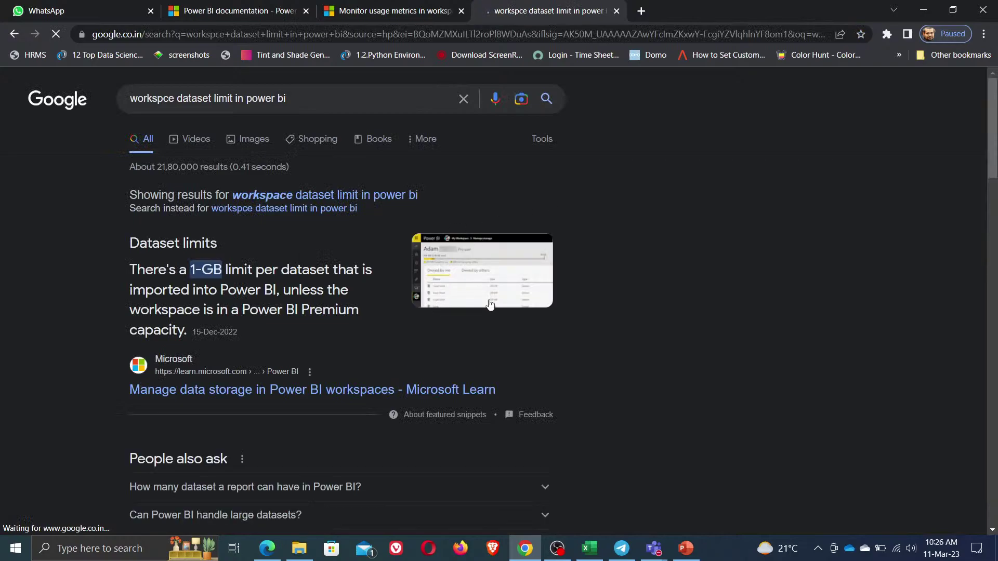
# - Open the Workspaces in Power BI result in a new tab and the Manage data storage in Power BI workspaces result in the current one
pyautogui.scroll(-1, 760, 316)
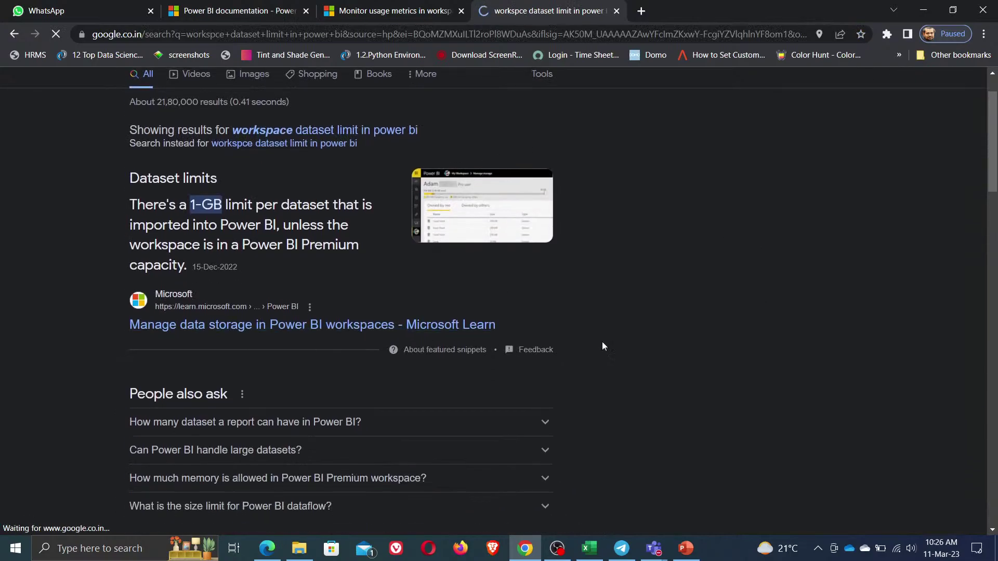
pyautogui.scroll(-6, 669, 346)
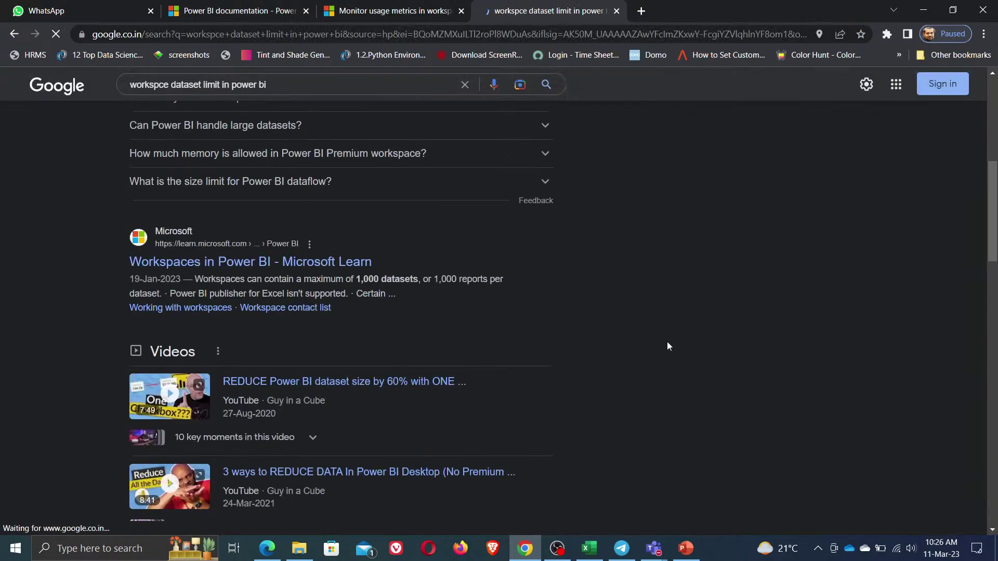
pyautogui.rightClick(250, 265)
pyautogui.click(293, 276)
pyautogui.scroll(8, 675, 260)
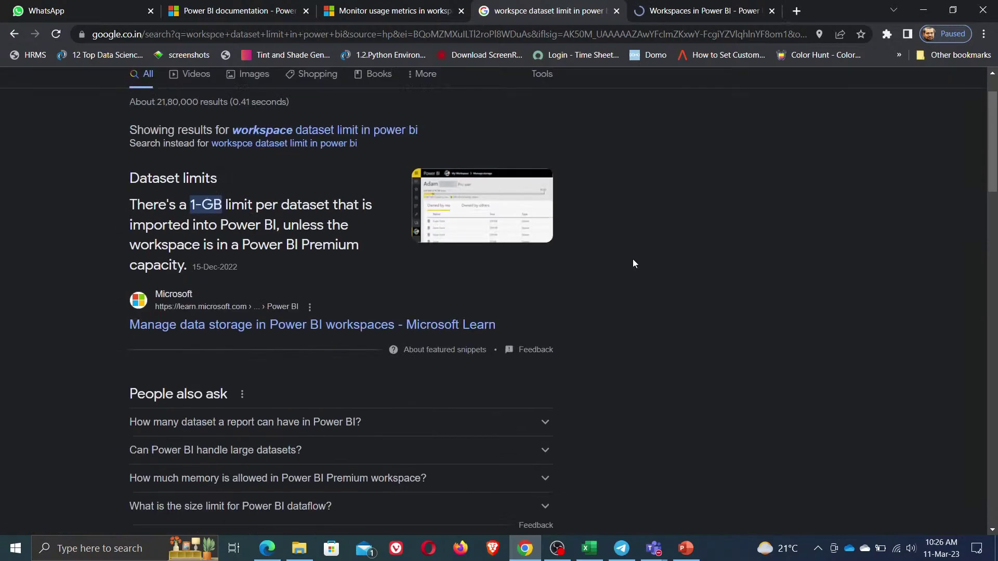
pyautogui.click(235, 390)
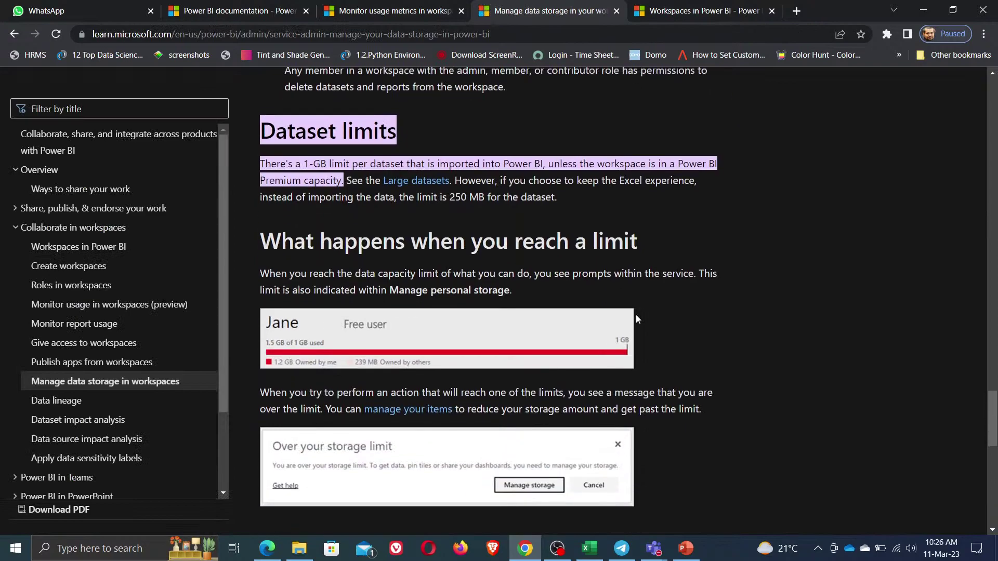
# - Look through the sections below Dataset limits, expand the full recommended content list, and return to Dataset limits
pyautogui.scroll(-10, 653, 290)
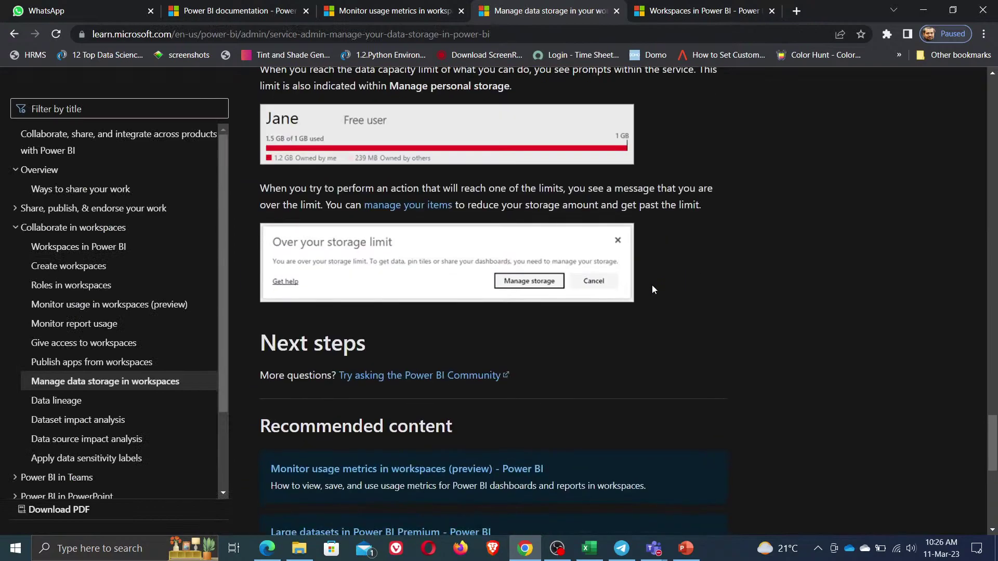
pyautogui.scroll(-1, 653, 289)
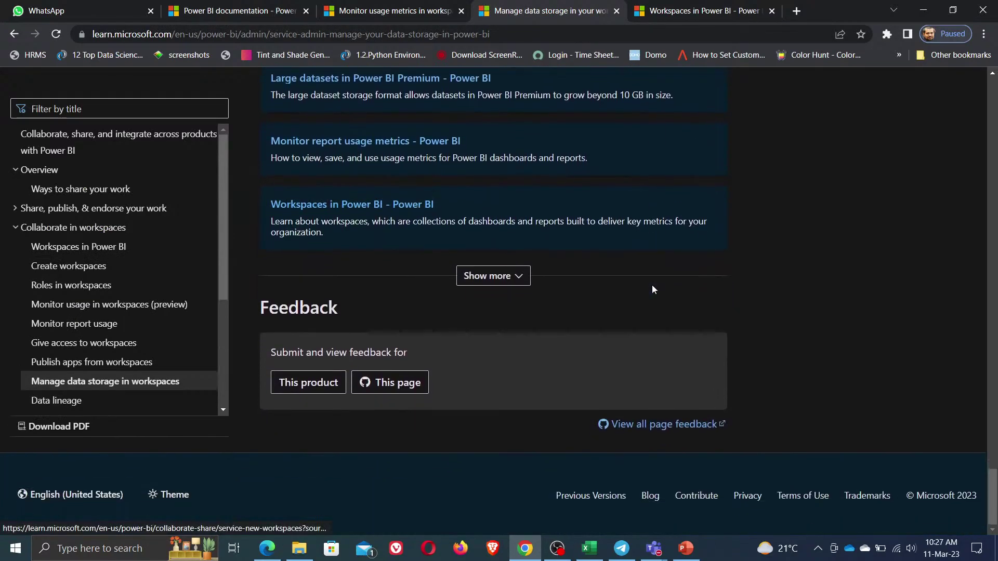
pyautogui.click(496, 276)
pyautogui.scroll(-4, 640, 309)
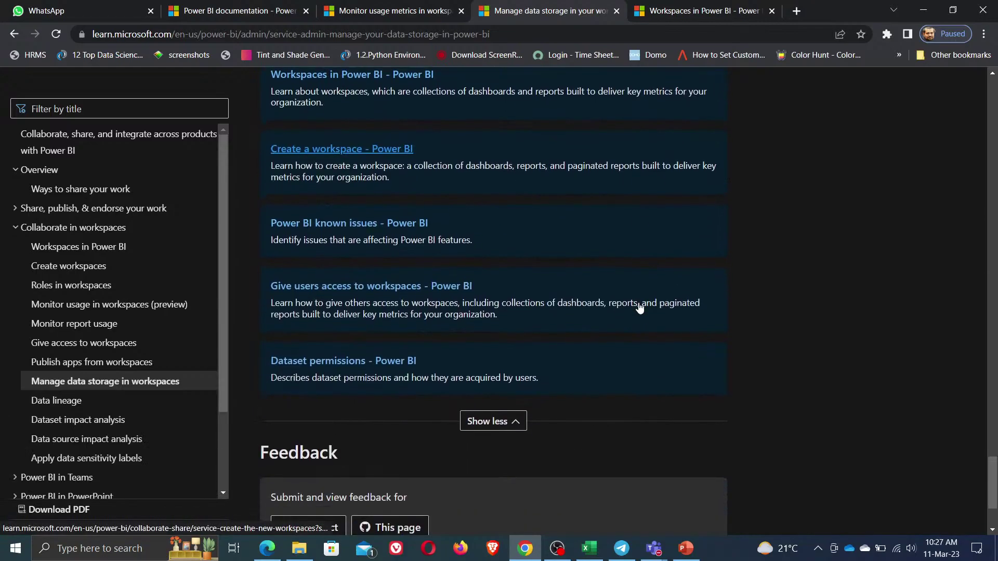
pyautogui.scroll(11, 639, 304)
pyautogui.scroll(7, 644, 309)
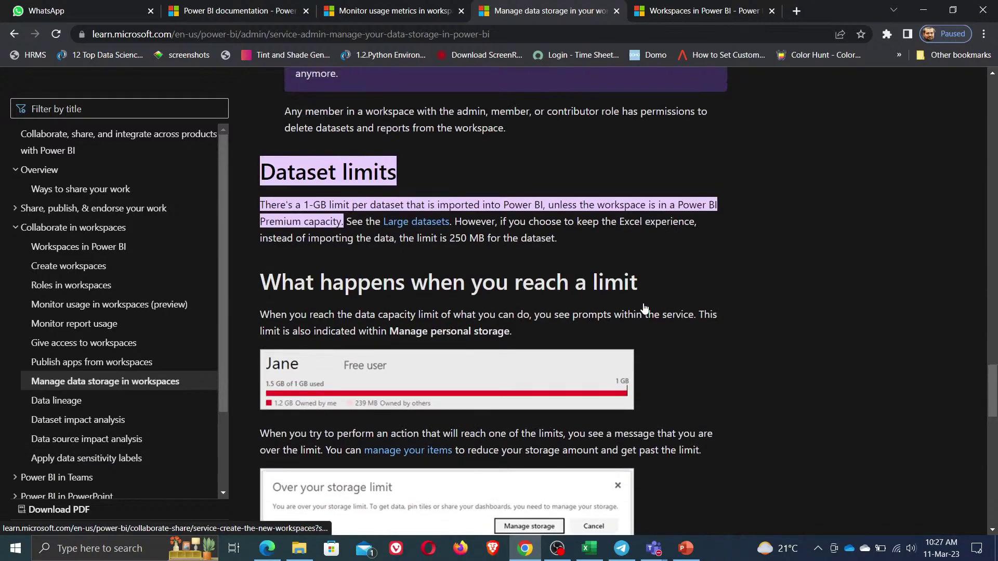
# - Review the data storage article upward from Dataset limits through workspace and item management to the shared and Premium capacity limits
pyautogui.scroll(3, 643, 307)
pyautogui.scroll(4, 644, 306)
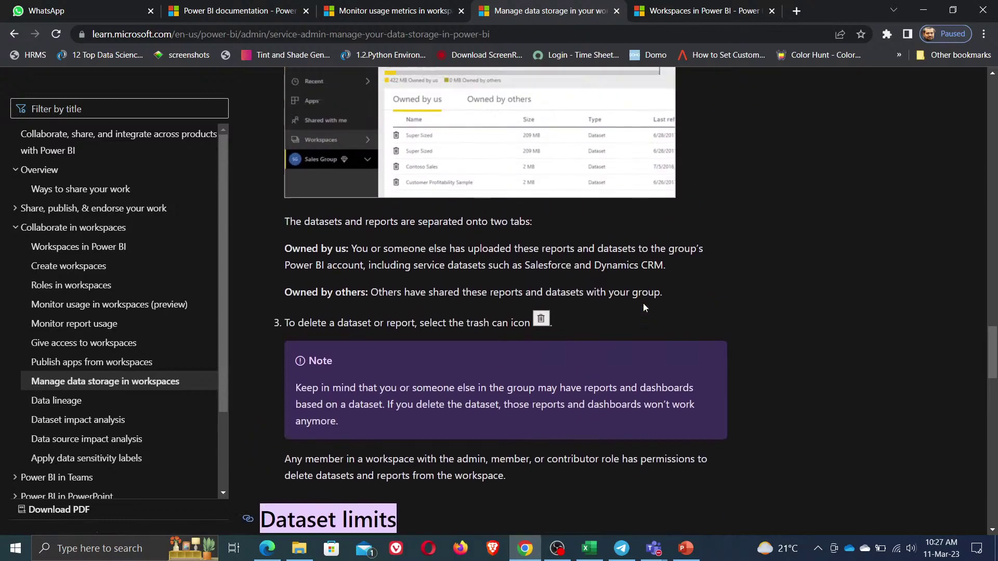
pyautogui.scroll(4, 644, 304)
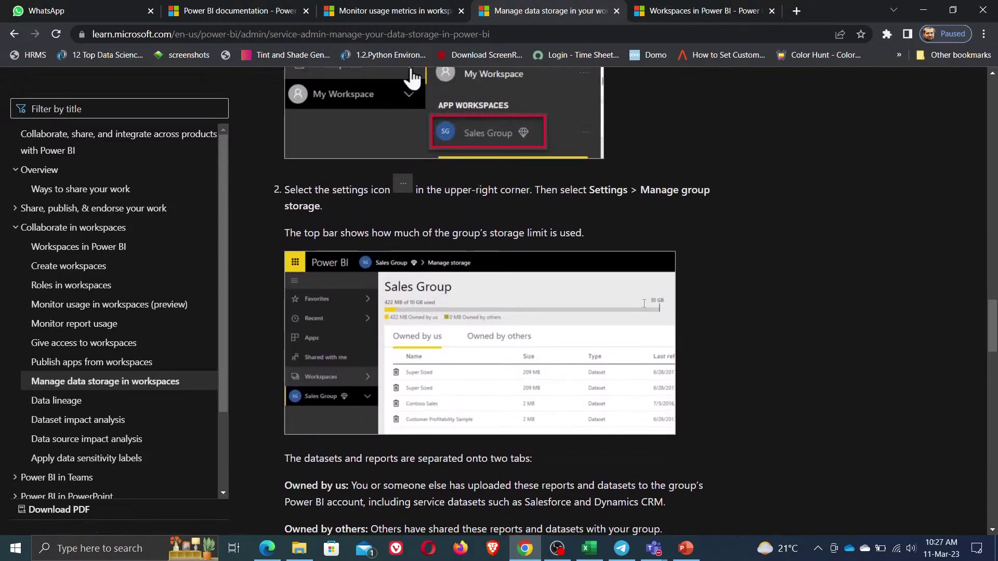
pyautogui.scroll(9, 643, 308)
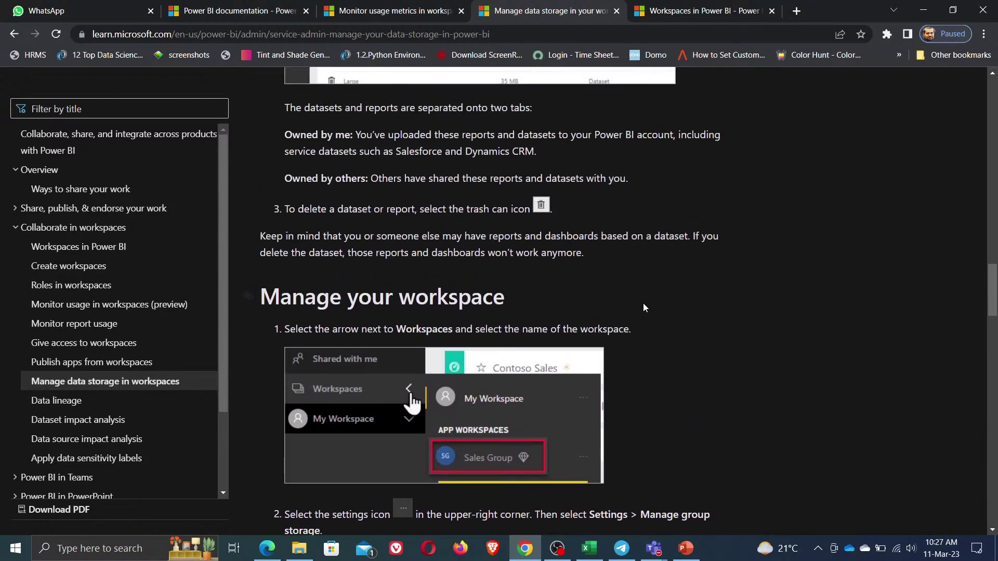
pyautogui.scroll(9, 643, 305)
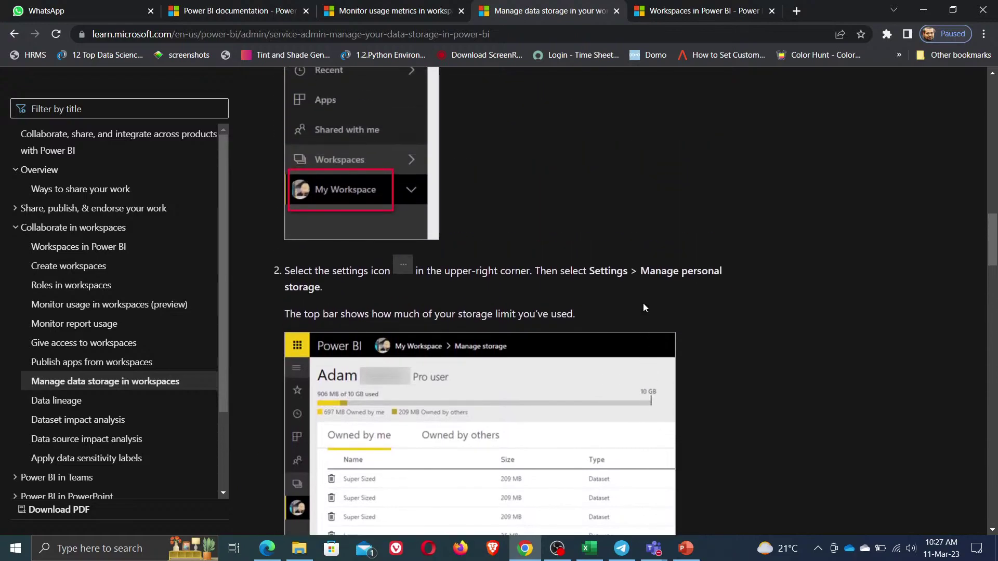
pyautogui.scroll(8, 643, 306)
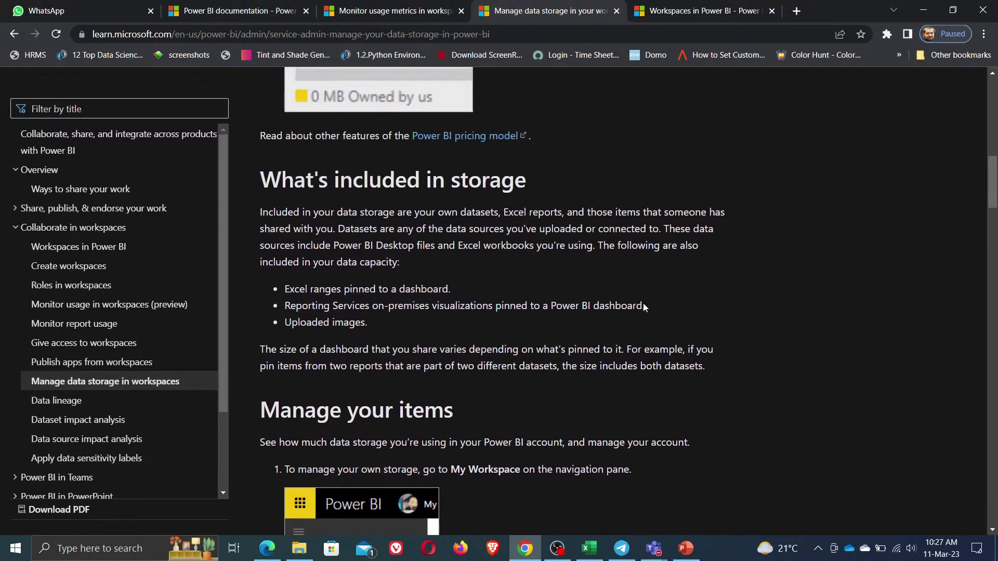
pyautogui.scroll(10, 644, 305)
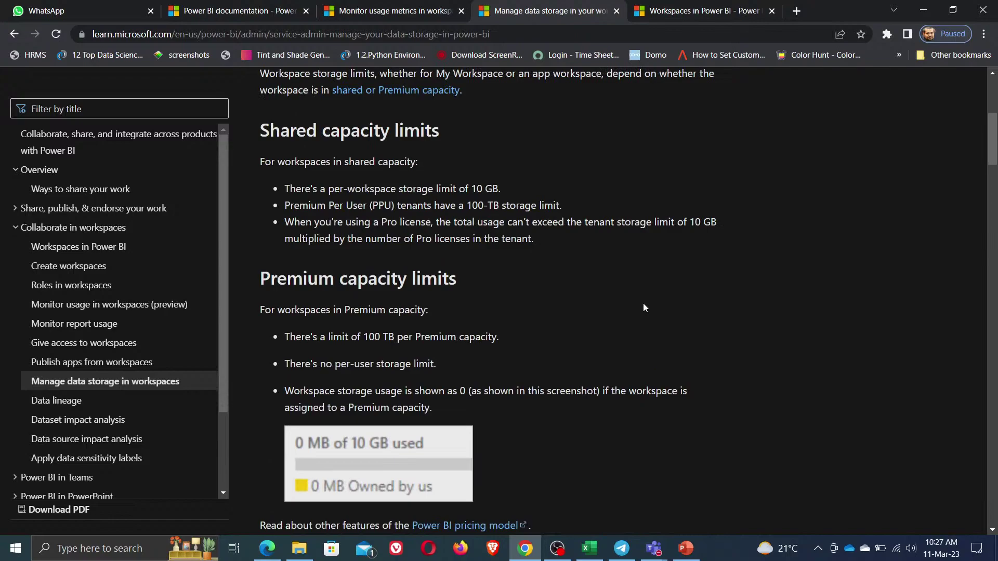
# - Open the Workspaces in Power BI article from the contents list, enlarge the page to 110%, and highlight the line introducing its limitations
pyautogui.scroll(4, 644, 307)
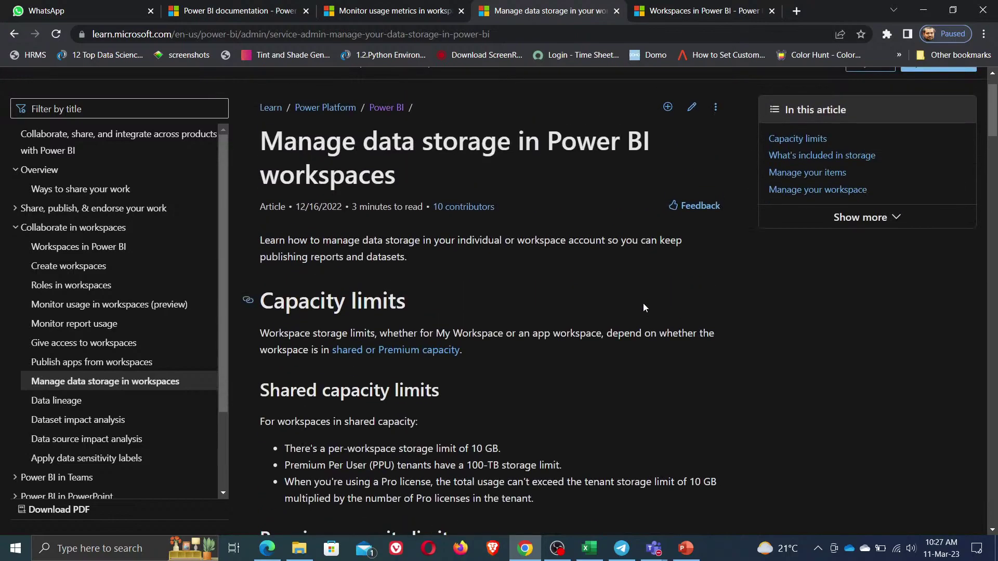
pyautogui.scroll(1, 643, 304)
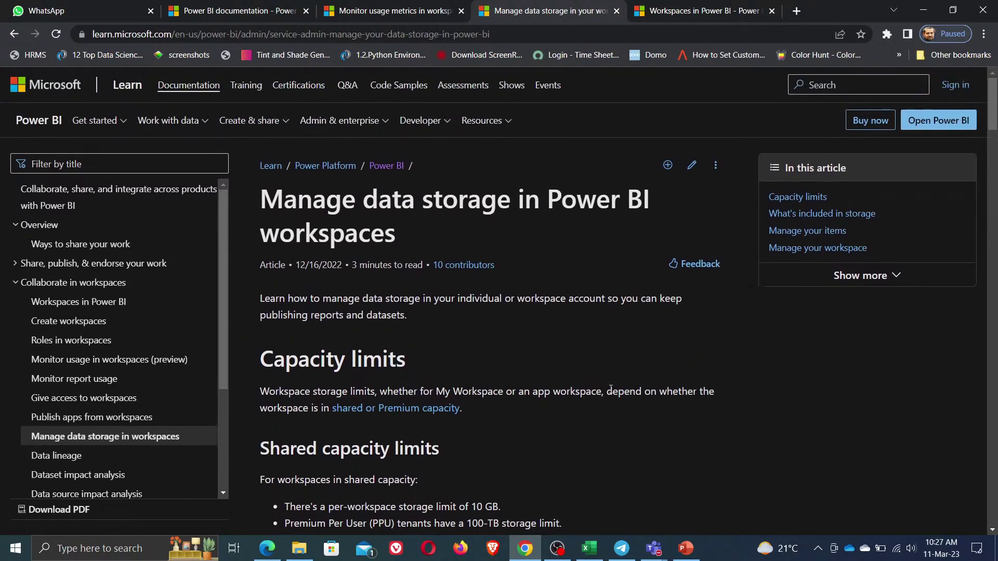
pyautogui.scroll(-1, 610, 389)
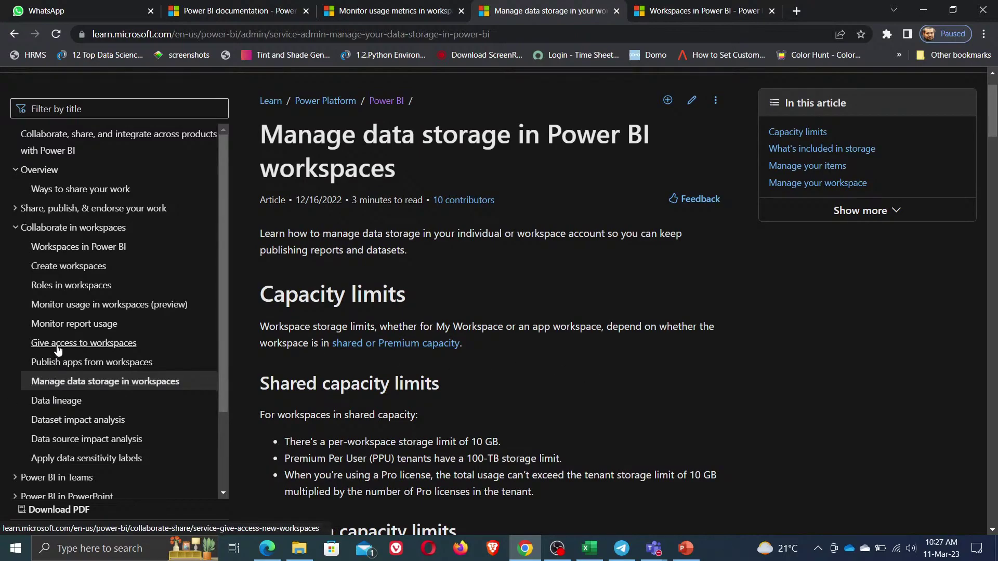
pyautogui.click(77, 247)
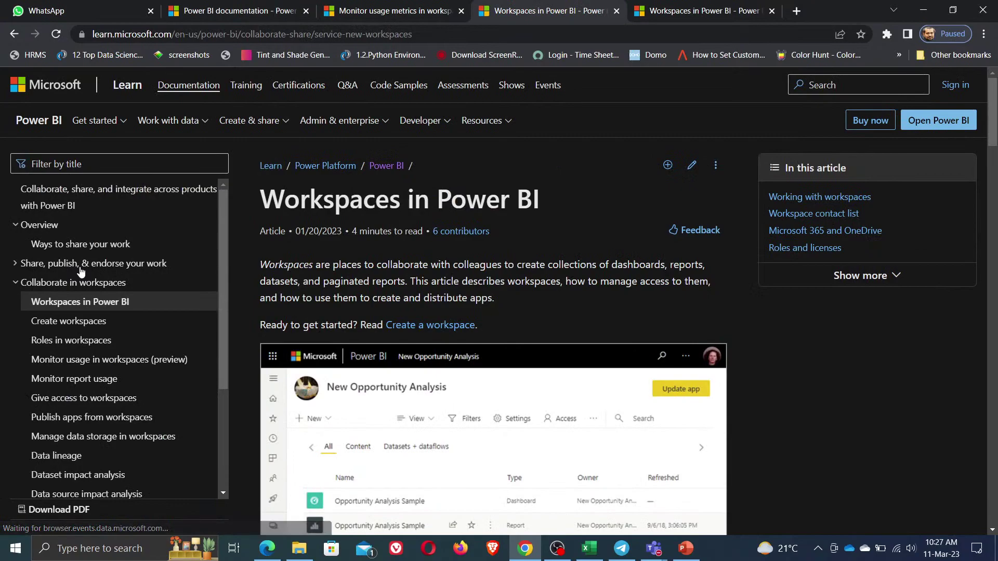
pyautogui.scroll(-20, 564, 364)
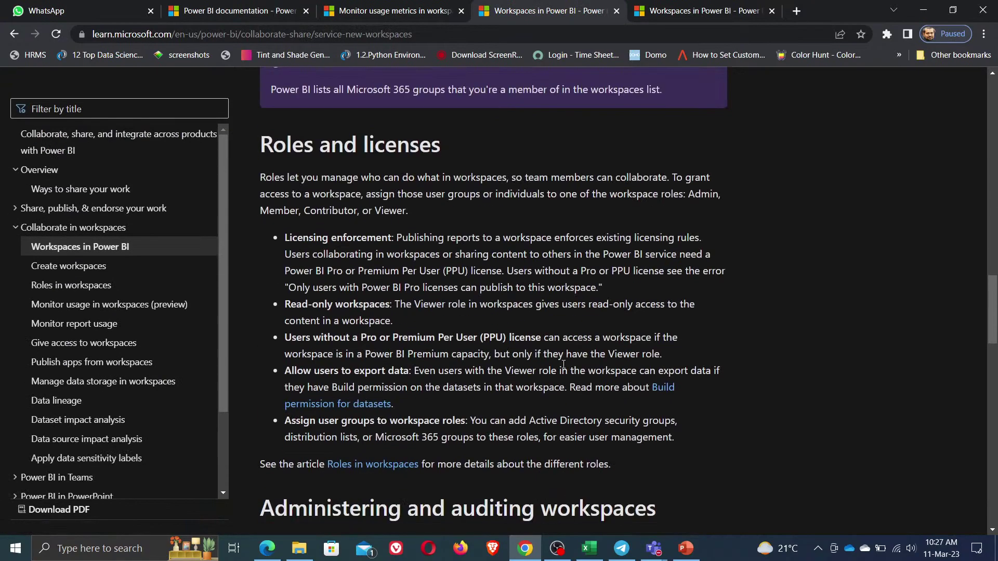
pyautogui.scroll(-10, 564, 364)
pyautogui.scroll(-2, 563, 366)
pyautogui.scroll(-3, 563, 367)
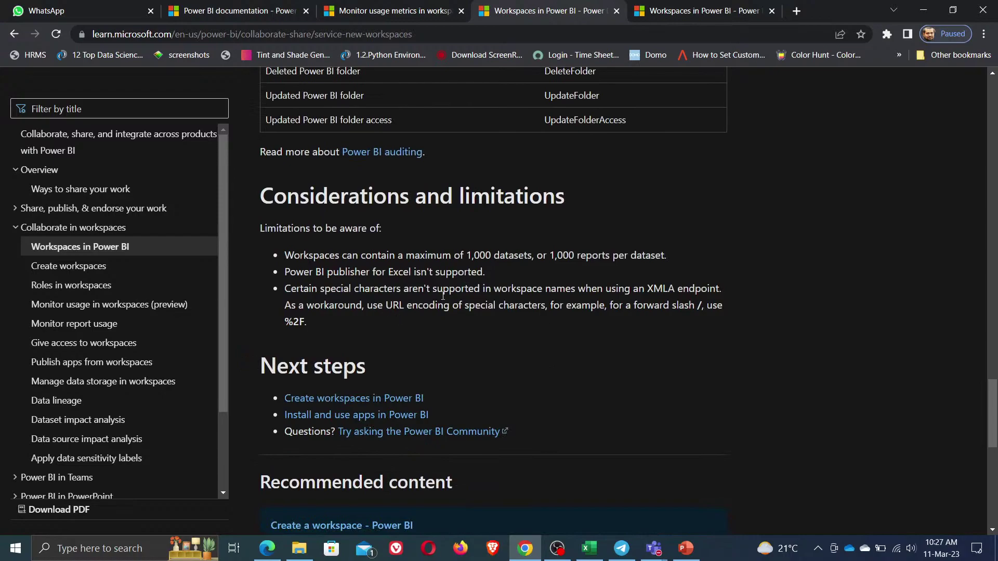
pyautogui.hotkey('ctrl', '+')
pyautogui.scroll(-2, 473, 330)
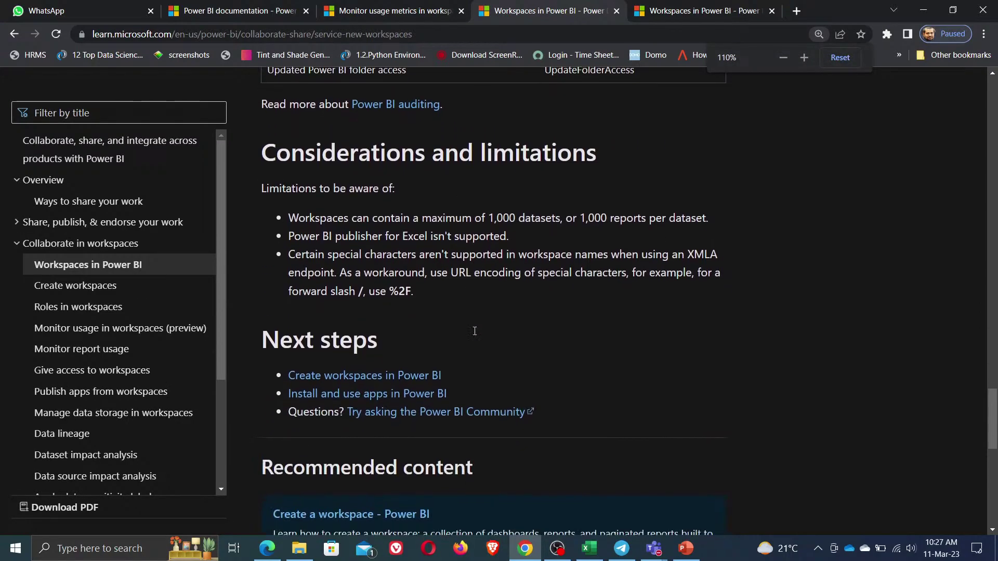
pyautogui.moveTo(264, 188); pyautogui.dragTo(415, 195)
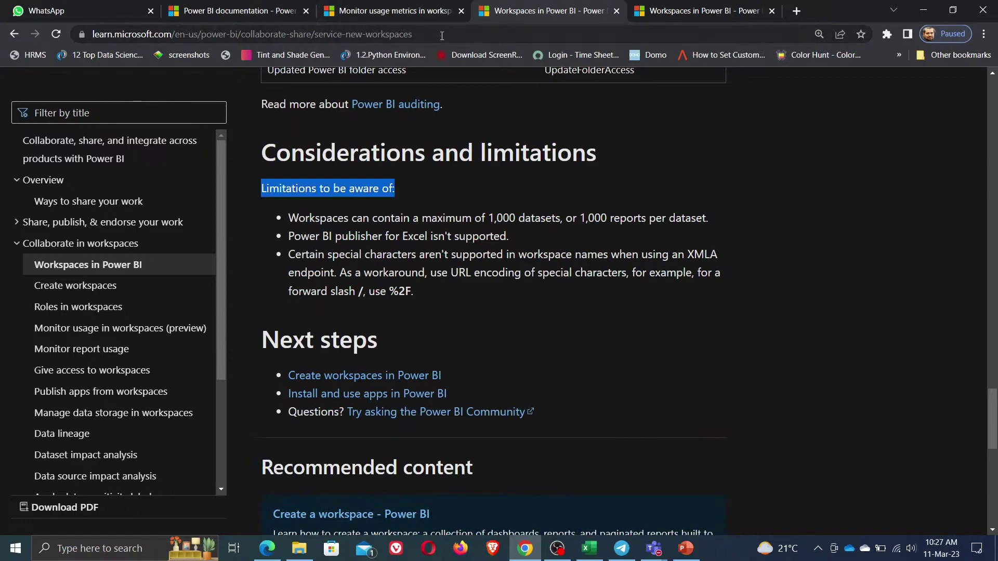
# - Copy the full web address of the Workspaces in Power BI article
pyautogui.click(481, 33)
pyautogui.doubleClick(481, 33)
pyautogui.click(481, 32)
pyautogui.moveTo(481, 32); pyautogui.dragTo(1, 55)
pyautogui.hotkey('ctrl', 'c')
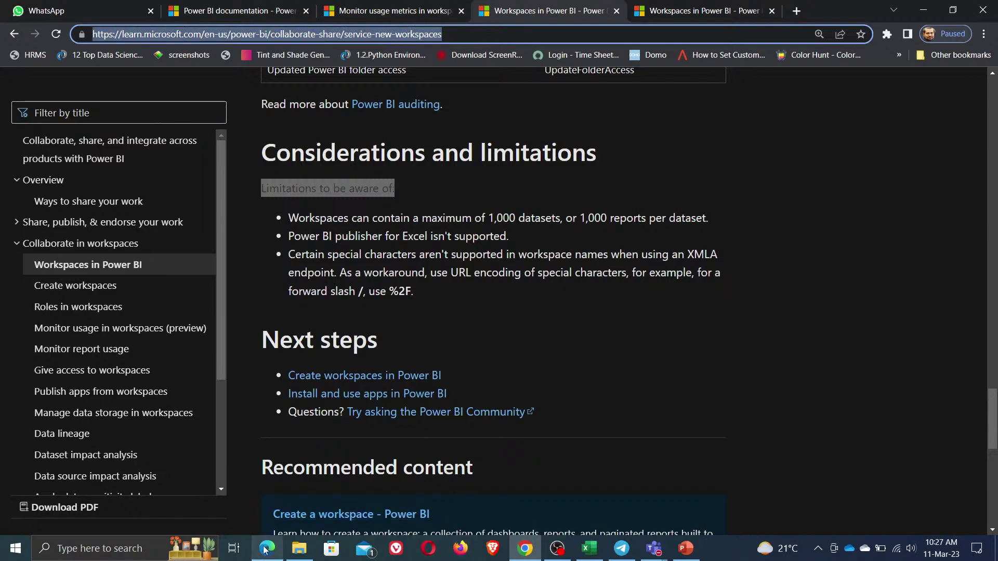
# - Switch to the YouTube Studio live stream in Edge and post the copied article link in the live chat
pyautogui.moveTo(267, 555)
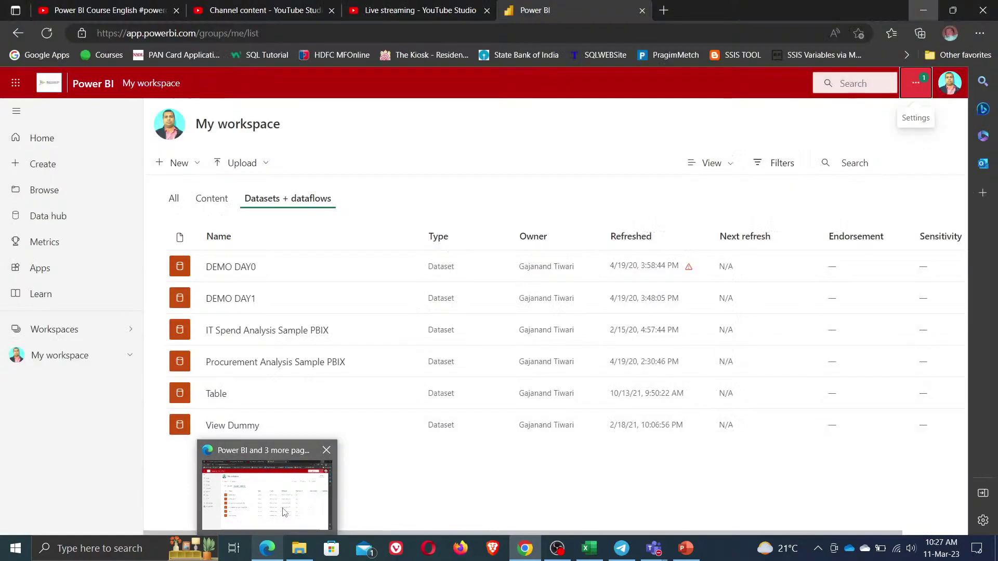
pyautogui.click(285, 514)
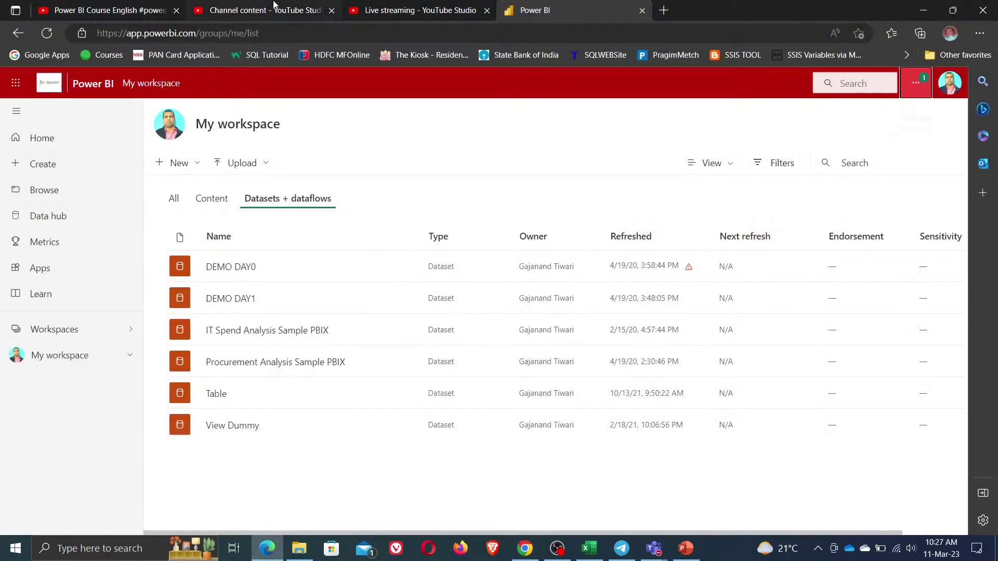
pyautogui.click(400, 10)
pyautogui.click(803, 496)
pyautogui.hotkey('ctrl', 'v')
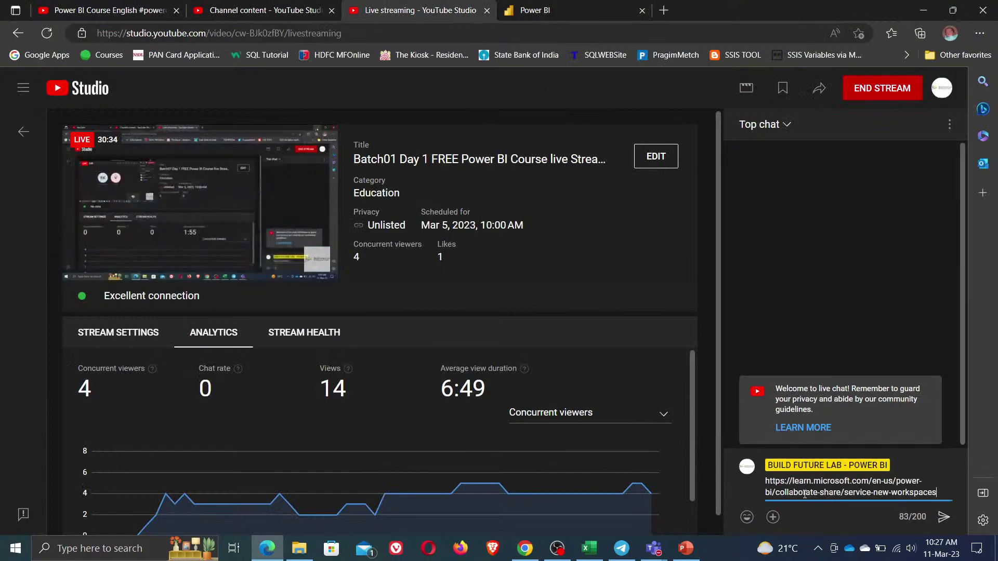
pyautogui.press('Return')
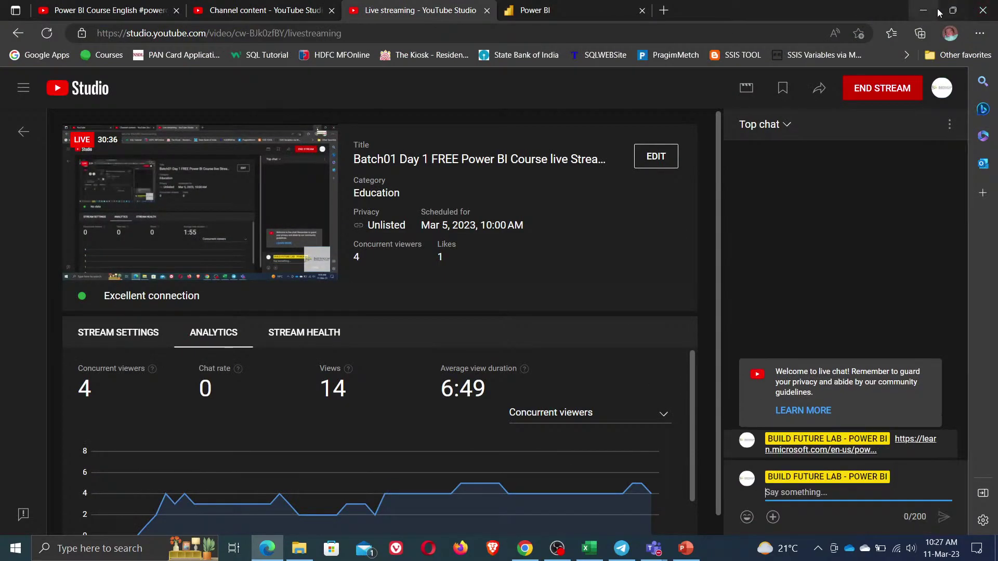
pyautogui.click(923, 10)
# - Highlight each point under Considerations and limitations in turn, returning to the maximum number of datasets and reports
pyautogui.click(511, 312)
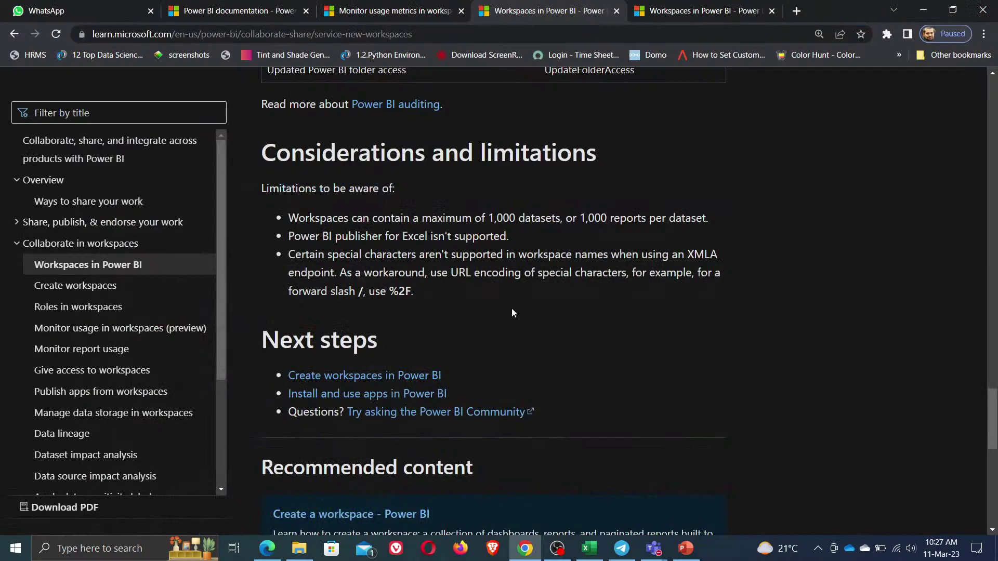
pyautogui.moveTo(307, 223); pyautogui.dragTo(715, 230)
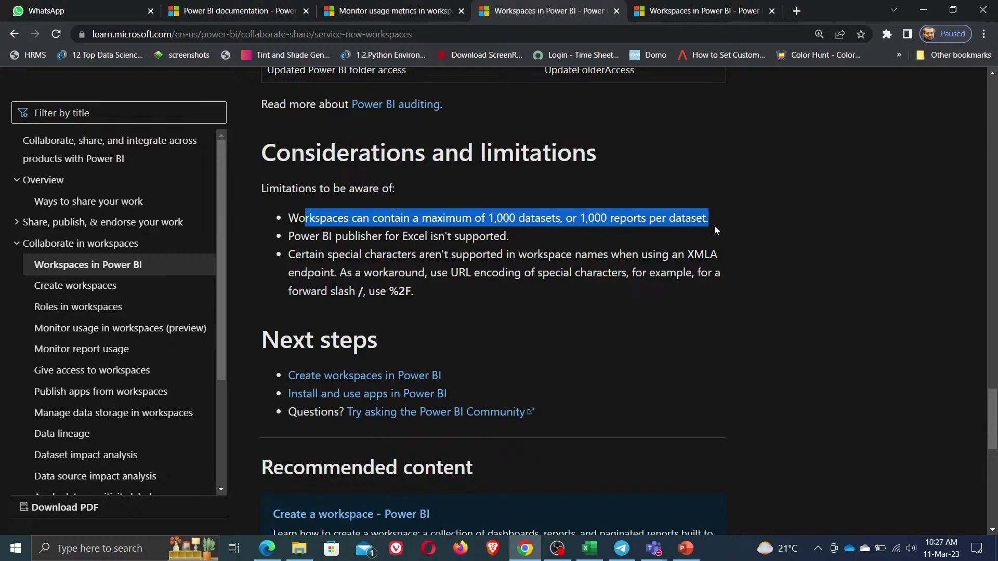
pyautogui.moveTo(294, 237); pyautogui.dragTo(507, 241)
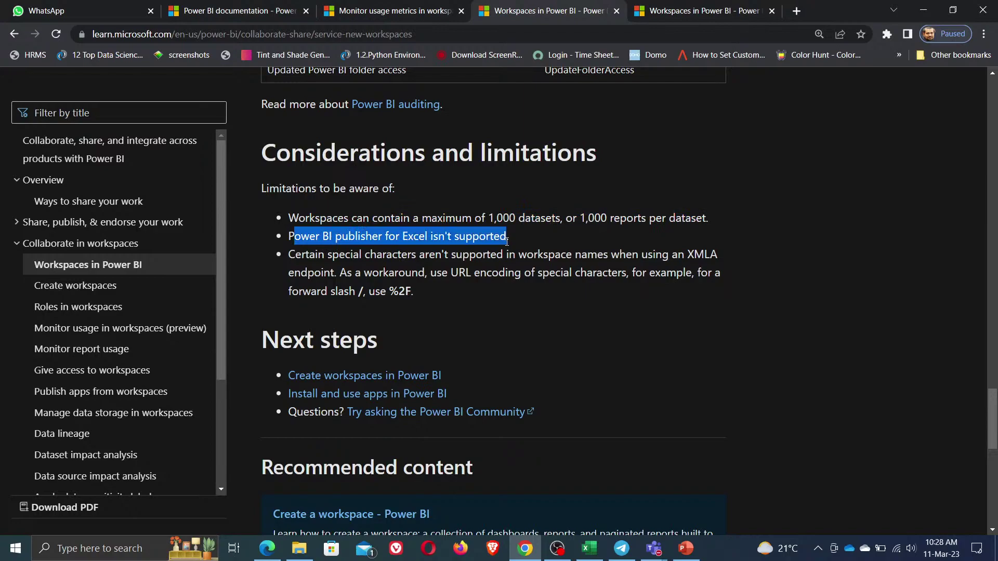
pyautogui.moveTo(295, 254); pyautogui.dragTo(685, 301)
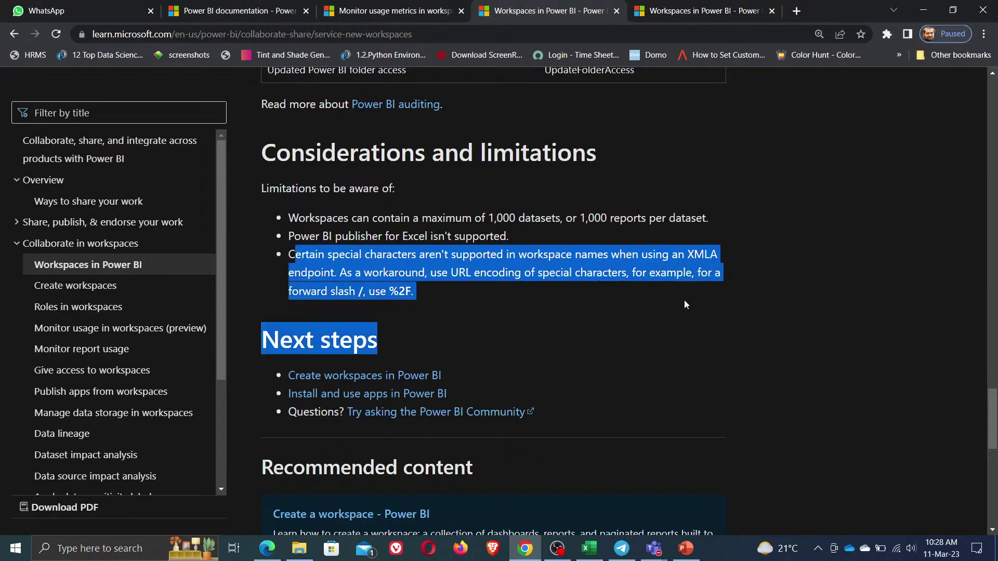
pyautogui.click(532, 313)
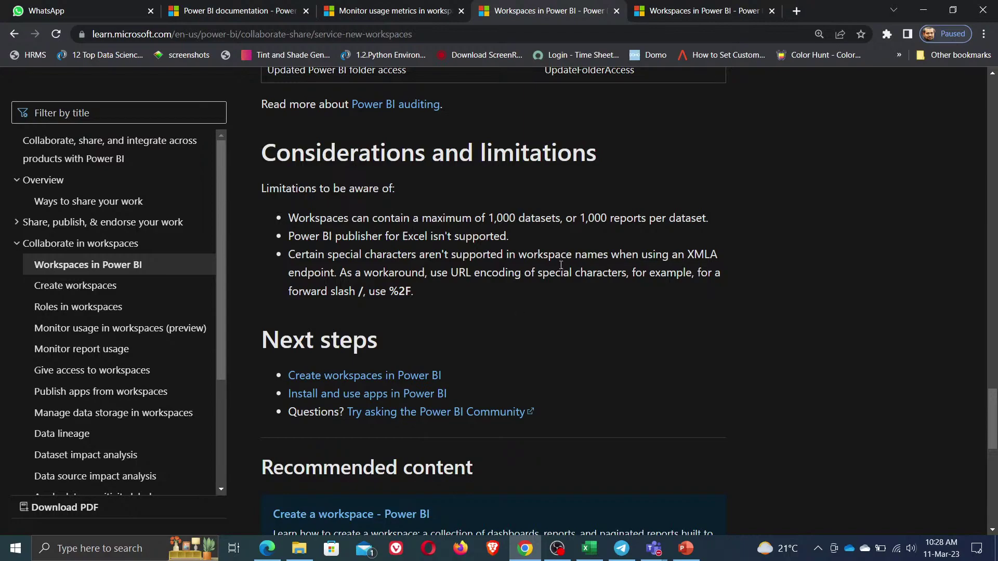
pyautogui.moveTo(472, 218); pyautogui.dragTo(707, 222)
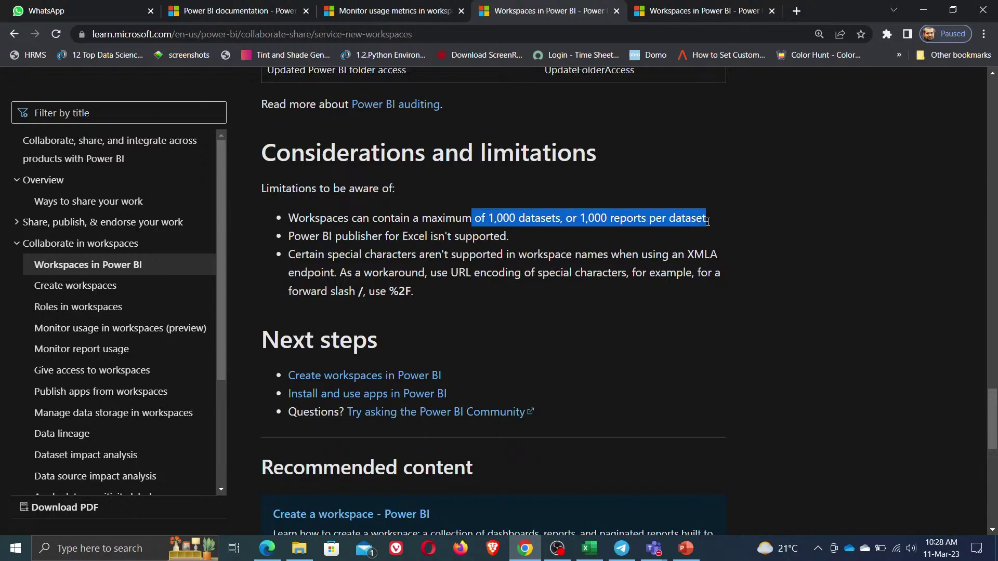
pyautogui.click(589, 306)
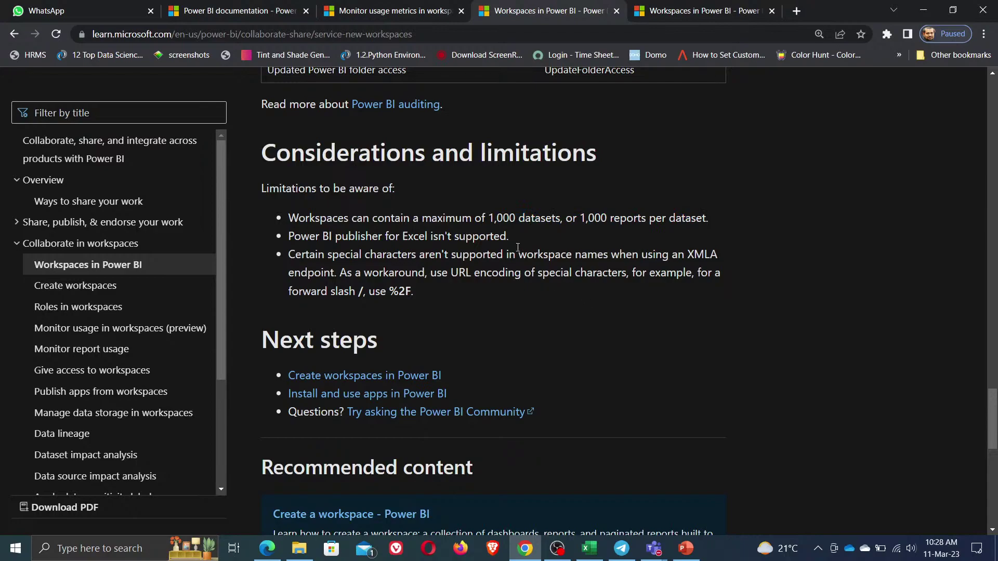
pyautogui.click(924, 12)
pyautogui.click(686, 548)
pyautogui.click(686, 548)
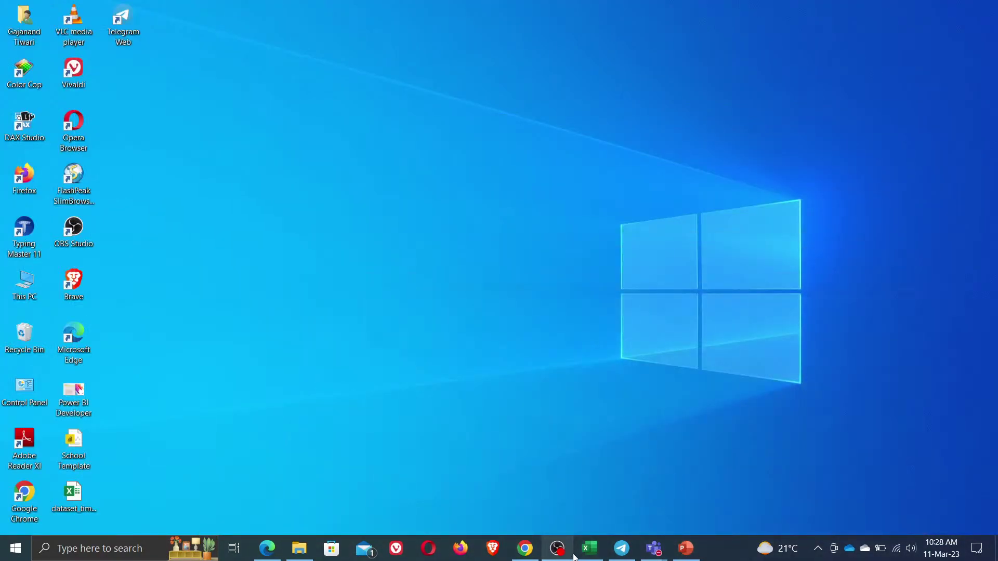
pyautogui.click(592, 552)
pyautogui.click(597, 555)
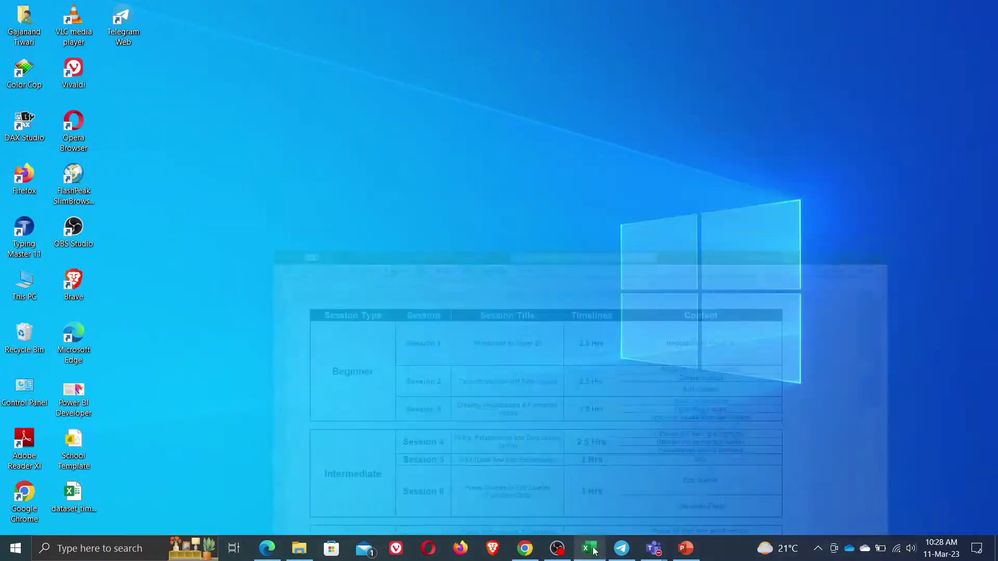
pyautogui.click(268, 545)
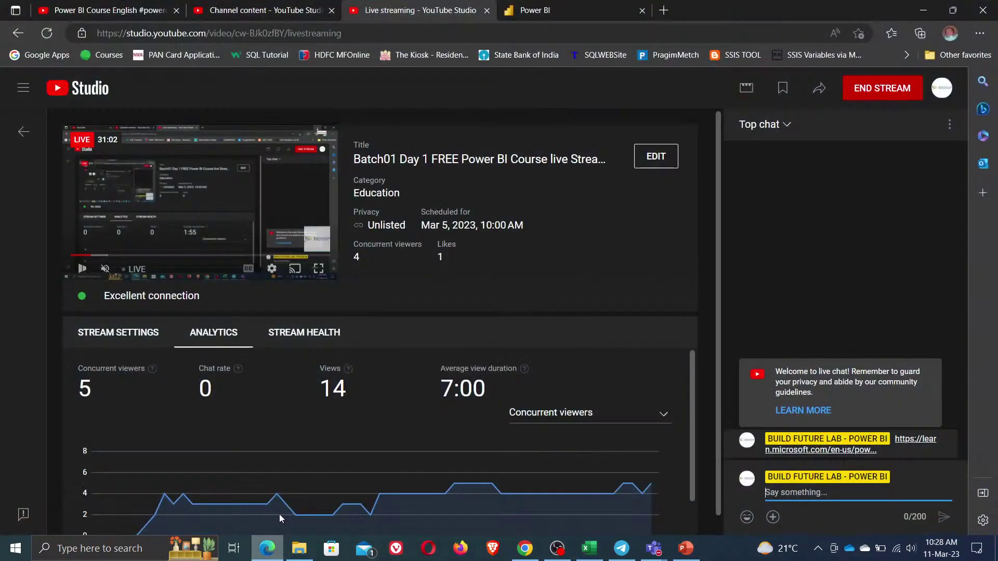
pyautogui.click(925, 10)
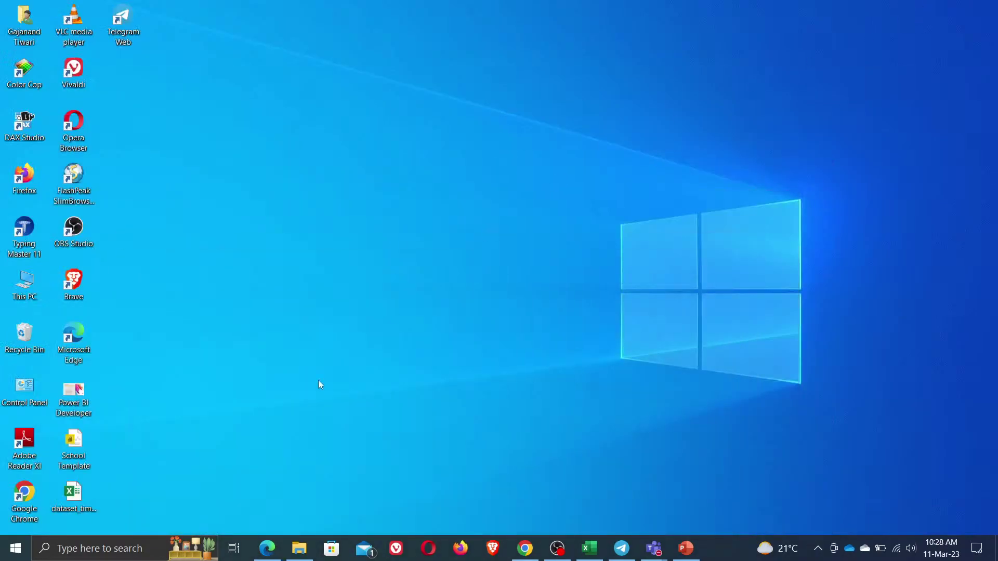
pyautogui.click(91, 550)
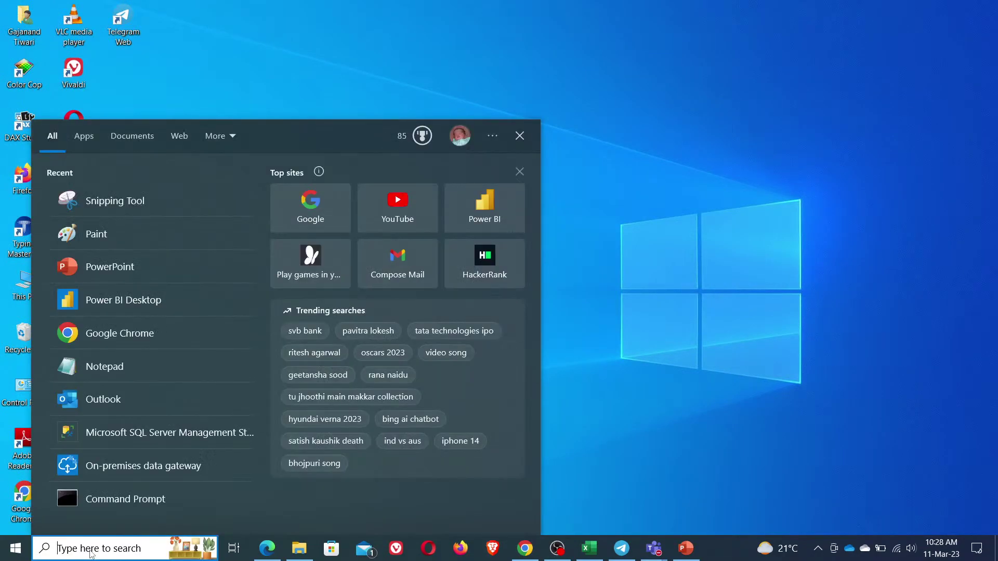
# - Switch to Power BI in Edge and choose Power BI Desktop from the available downloads
pyautogui.click(268, 548)
pyautogui.click(584, 9)
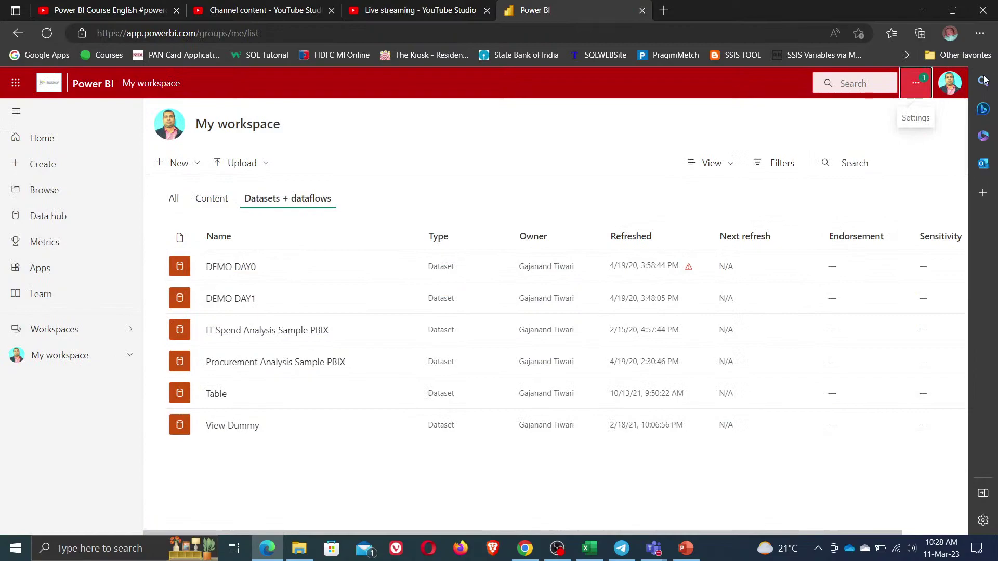
pyautogui.click(918, 88)
pyautogui.moveTo(899, 156)
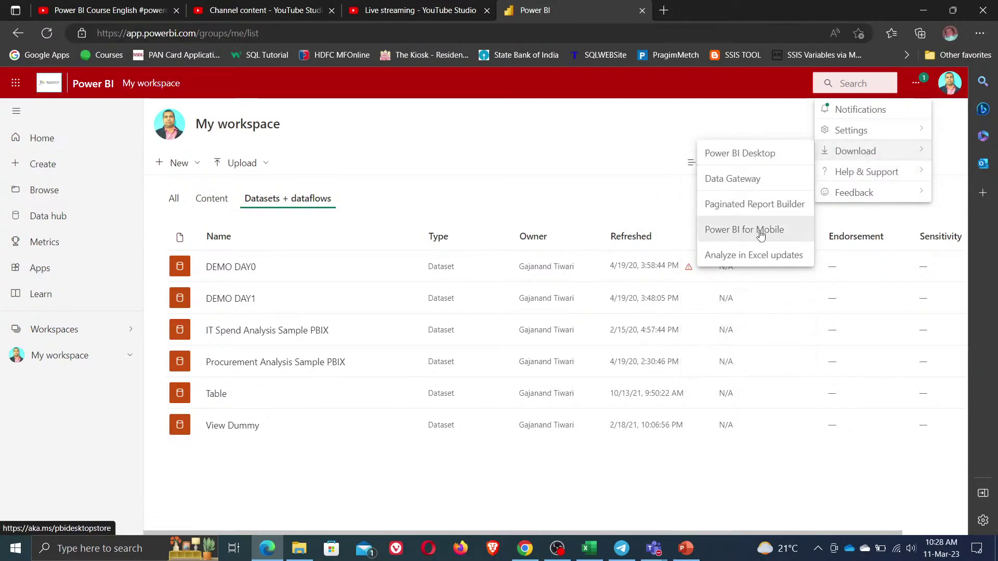
pyautogui.click(759, 152)
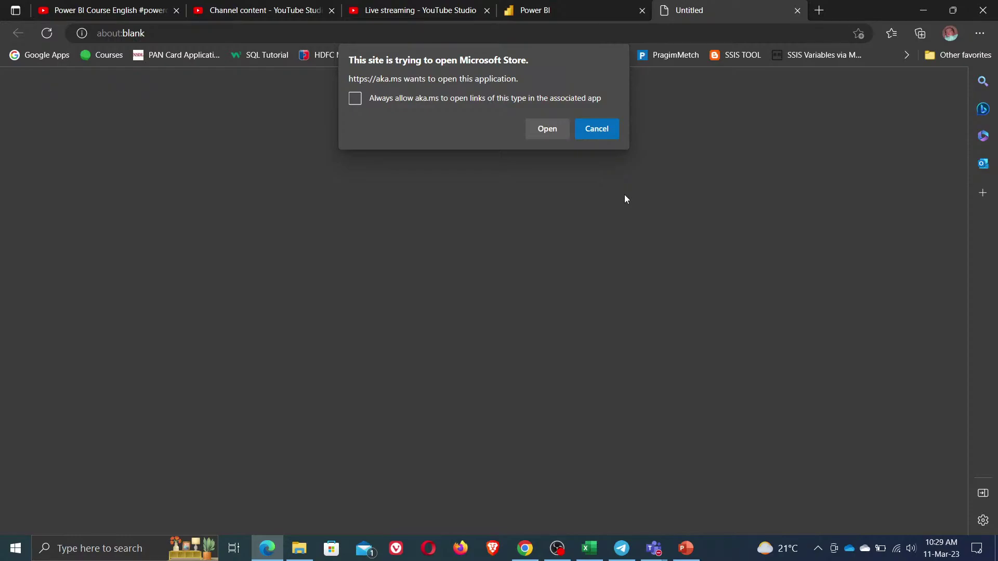
# - Search Windows for "ms store" and open the Microsoft Store app
pyautogui.click(83, 549)
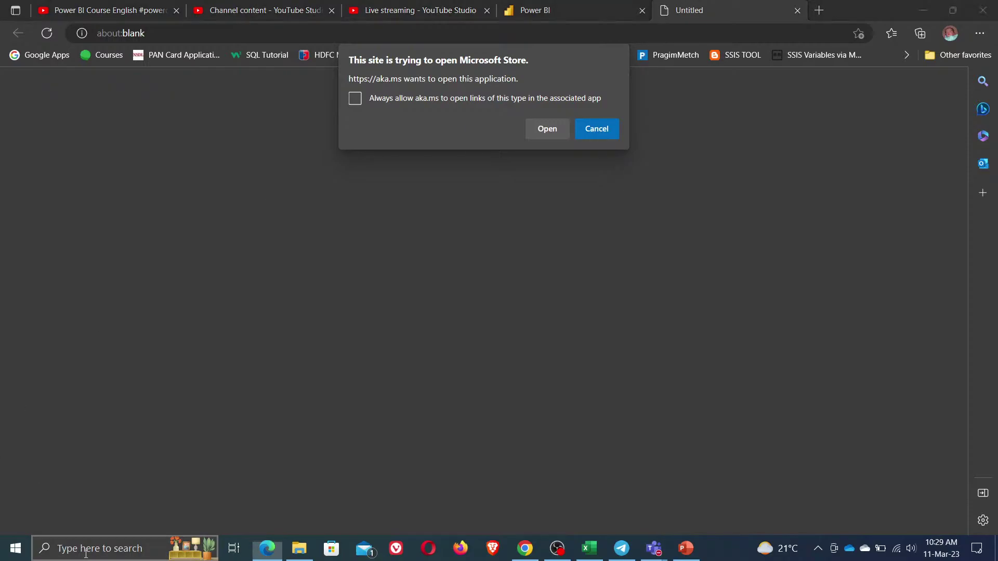
pyautogui.write('ms store')
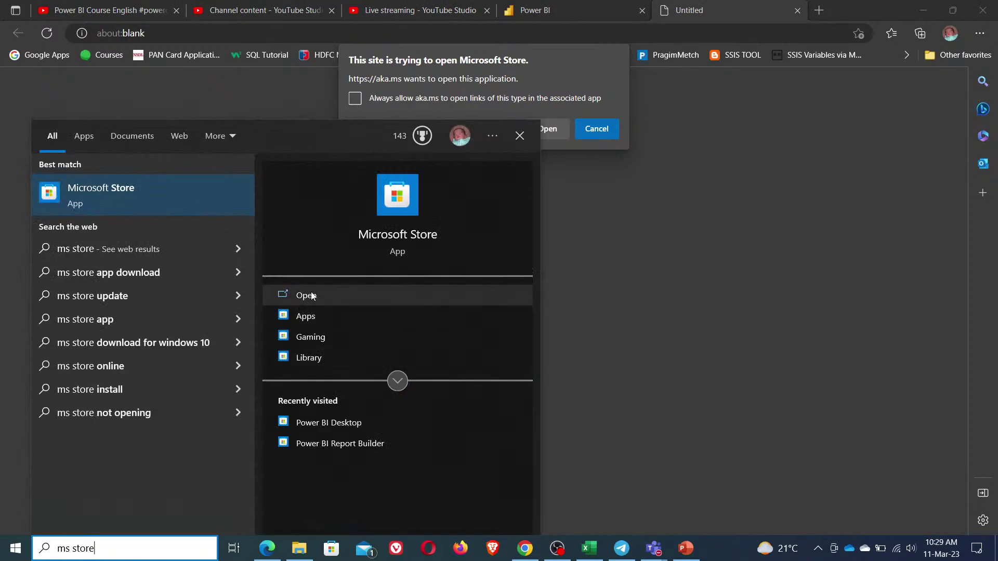
pyautogui.click(312, 294)
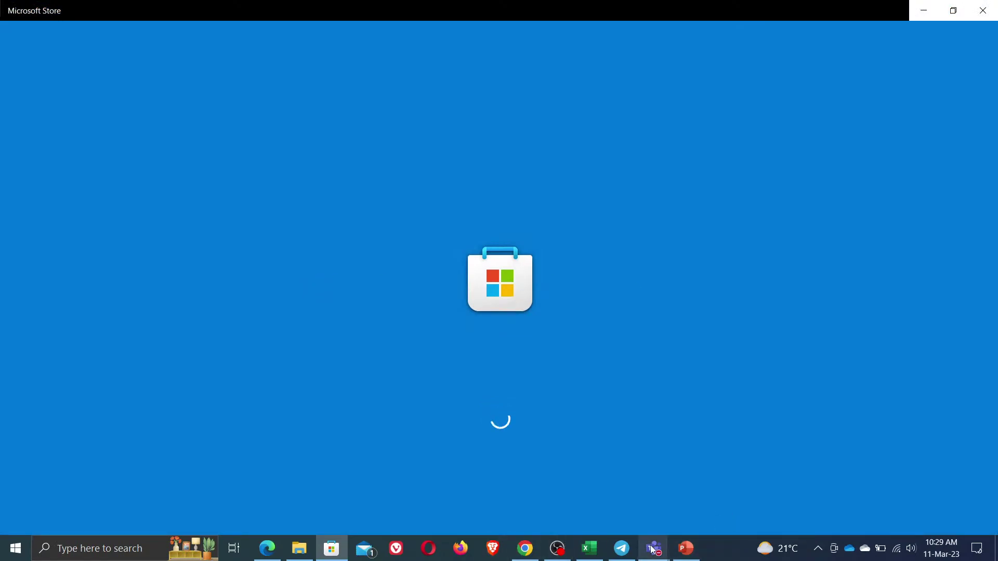
# - Switch to the Teams meeting, admit the guest waiting in the lobby, and return to the Microsoft Store
pyautogui.moveTo(654, 548)
pyautogui.click(657, 481)
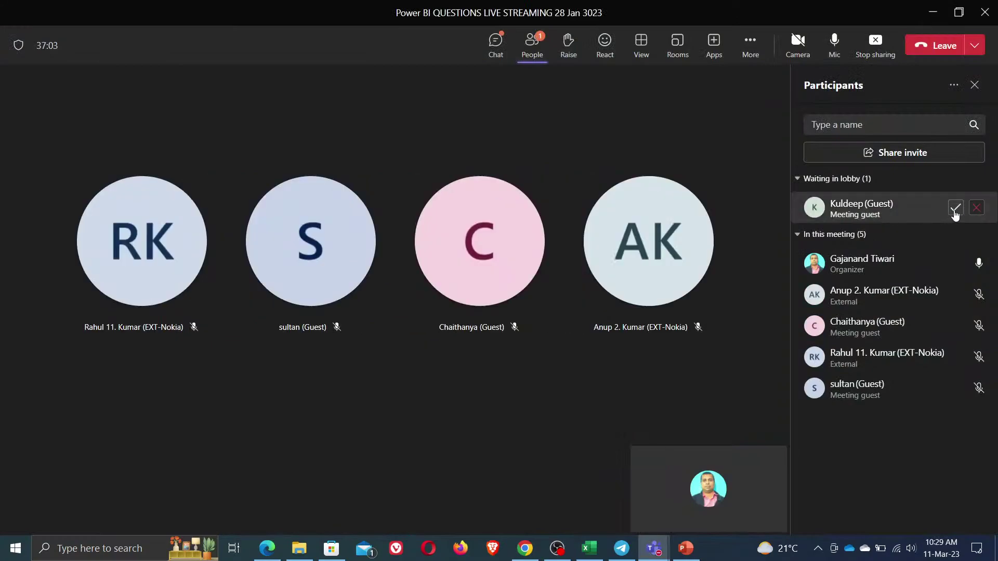
pyautogui.click(954, 208)
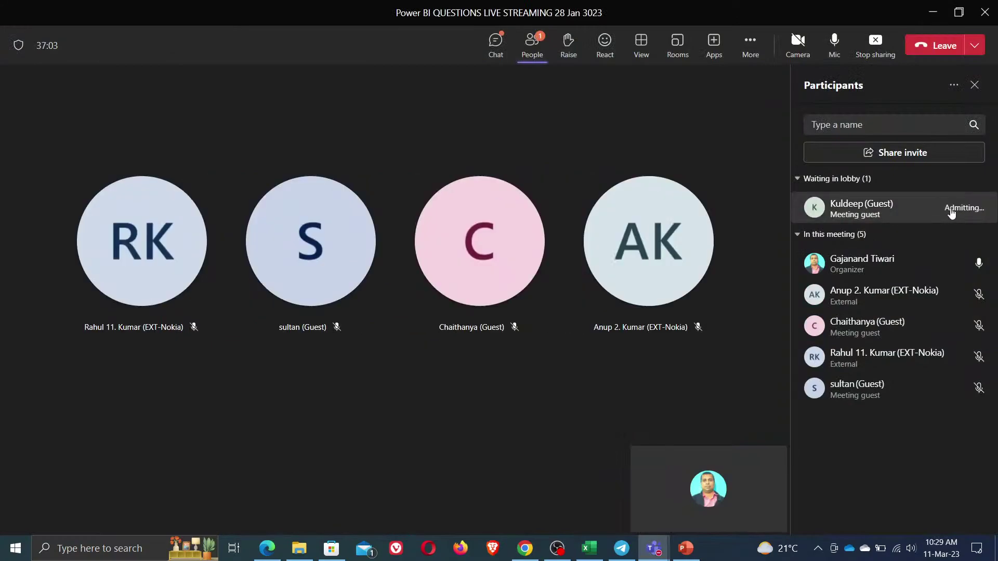
pyautogui.click(932, 13)
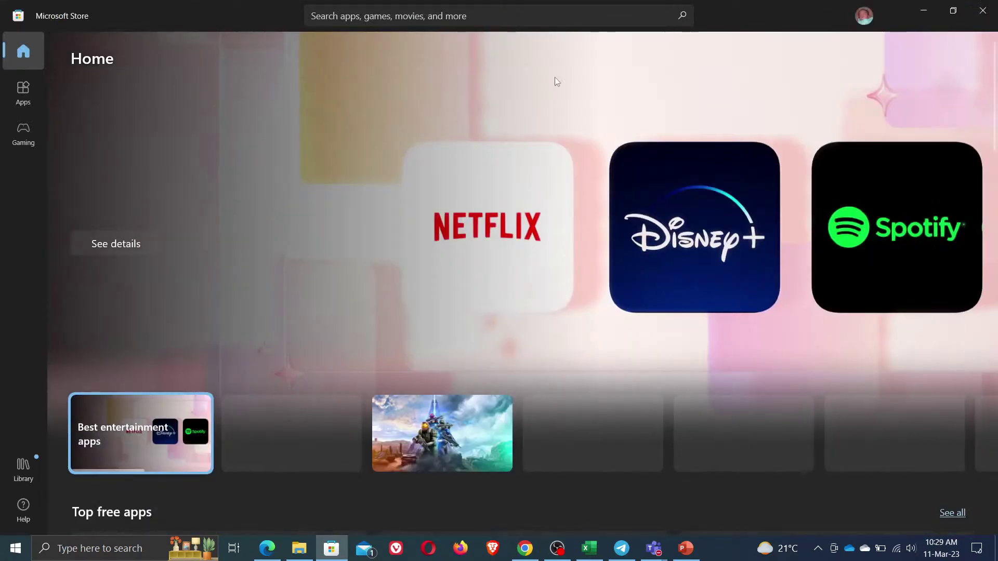
# - Search the Microsoft Store for "Power BI desktop", open the Power BI Desktop app page, and minimise the floating meeting window
pyautogui.click(439, 15)
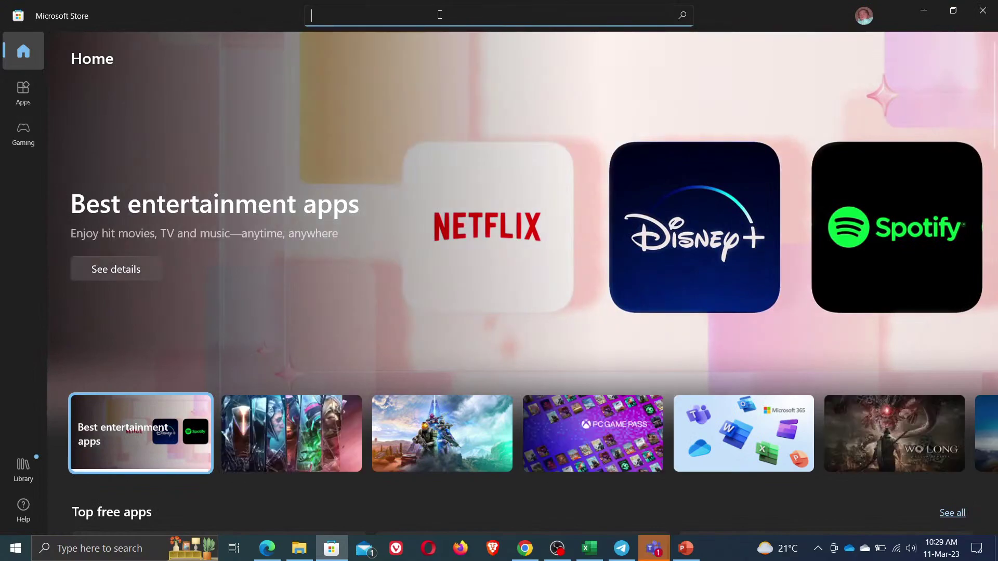
pyautogui.write('Power ')
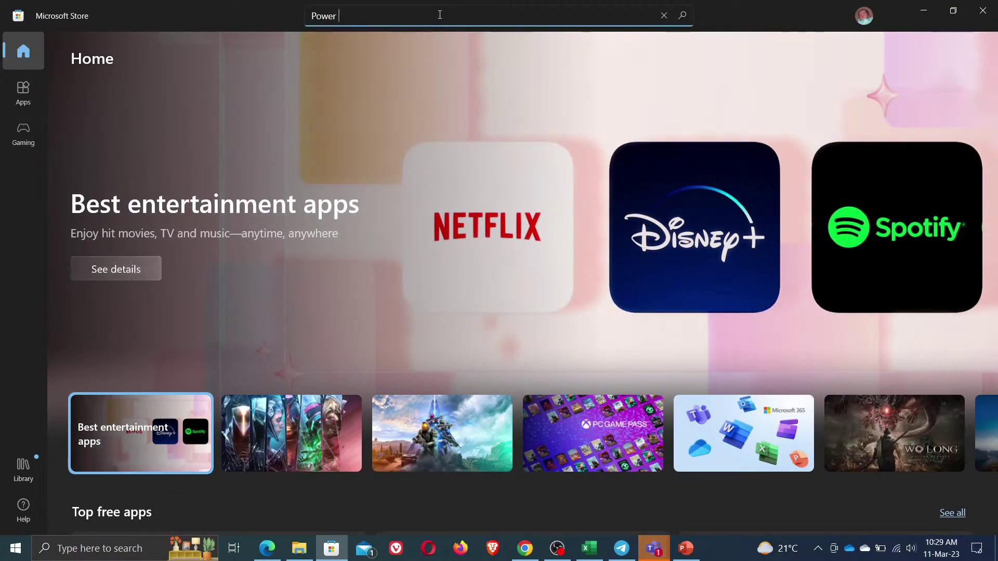
pyautogui.write('BI desktop')
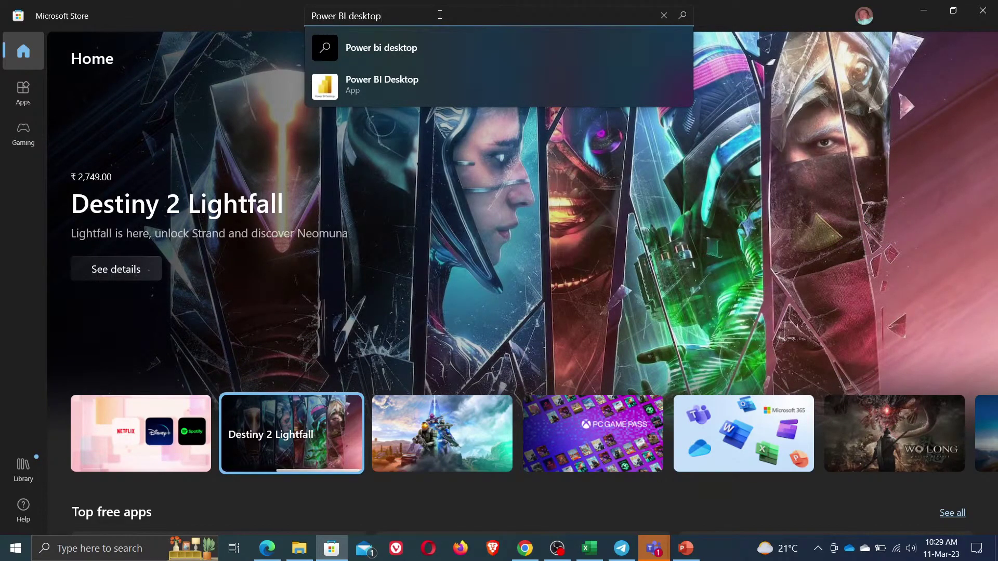
pyautogui.click(368, 92)
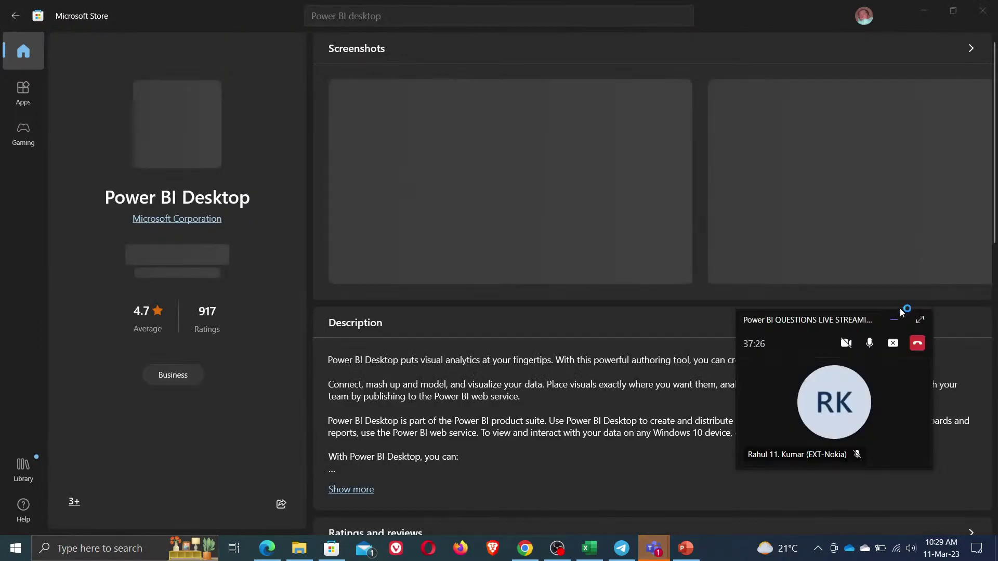
pyautogui.click(895, 320)
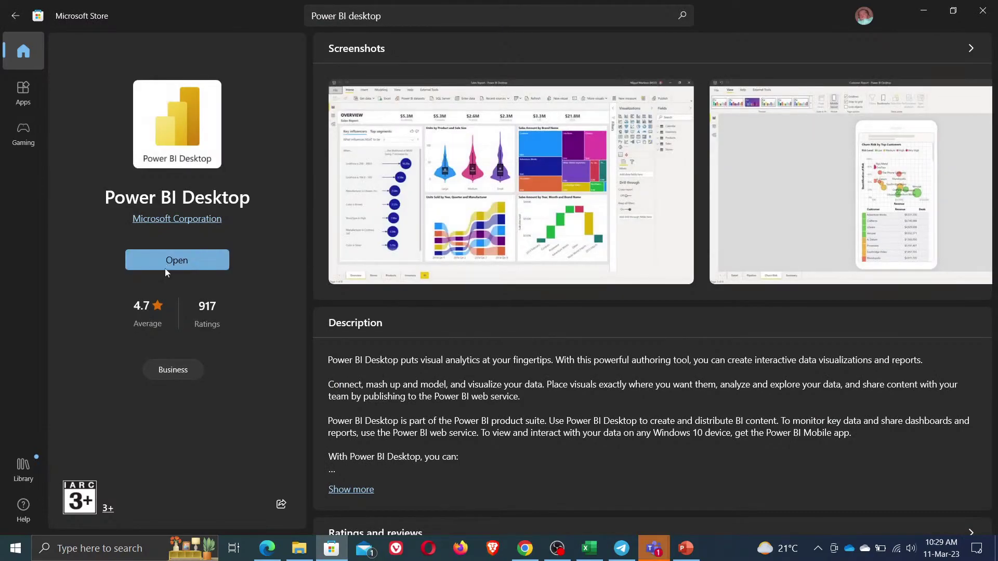
# - Find Power BI Desktop with a Windows search for "power bi de", uninstall it, and return to the Microsoft Store
pyautogui.click(82, 550)
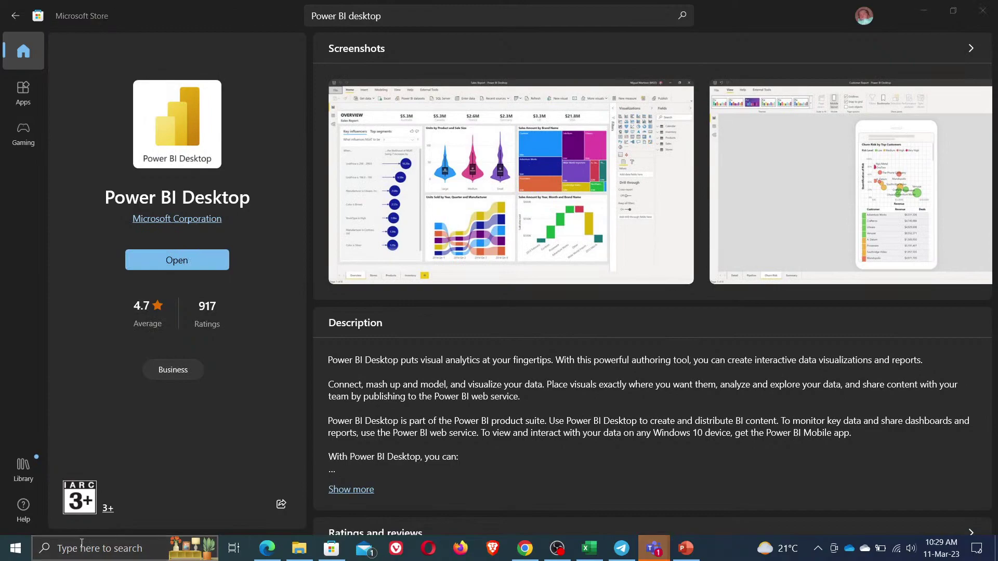
pyautogui.write('powe')
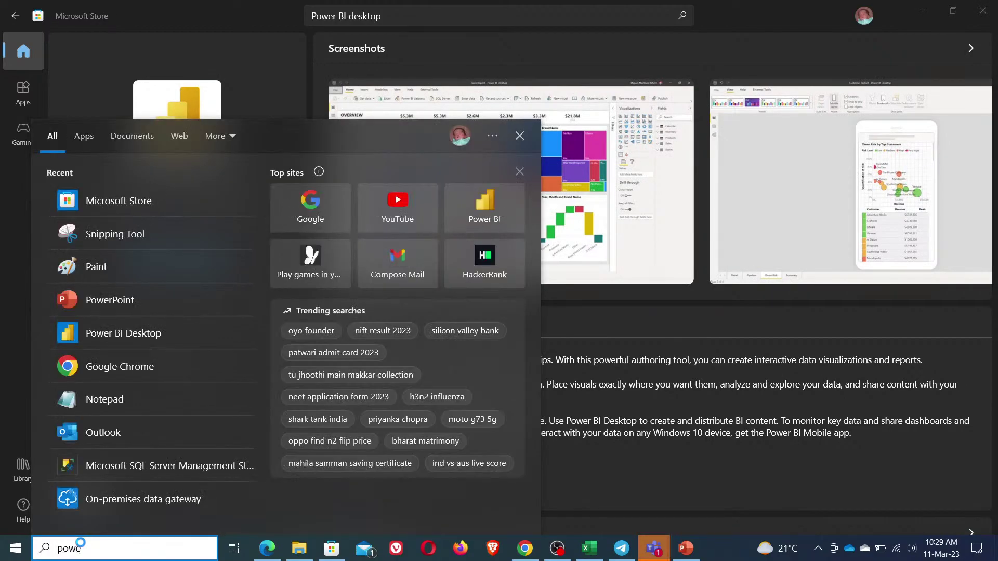
pyautogui.write('r bi de')
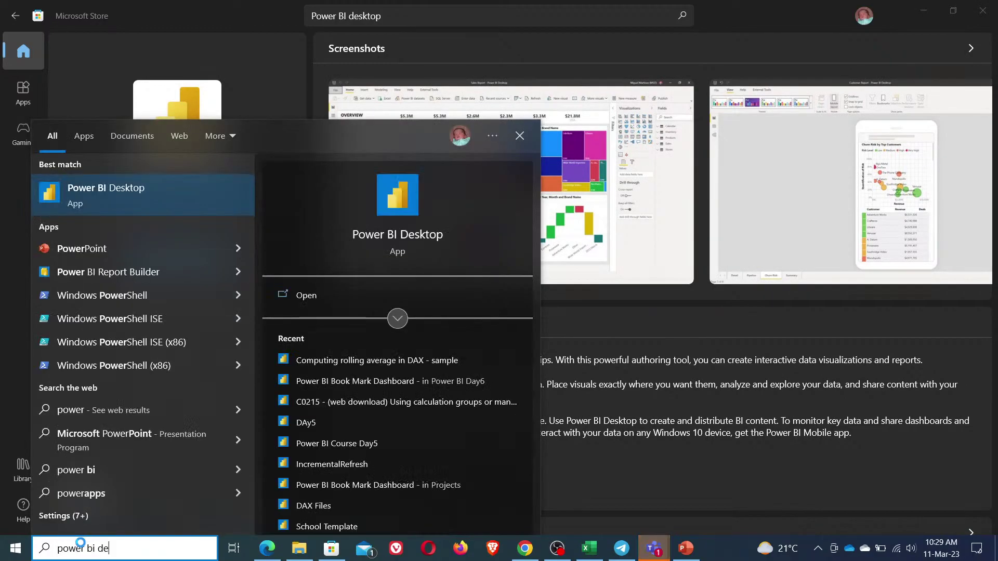
pyautogui.click(398, 319)
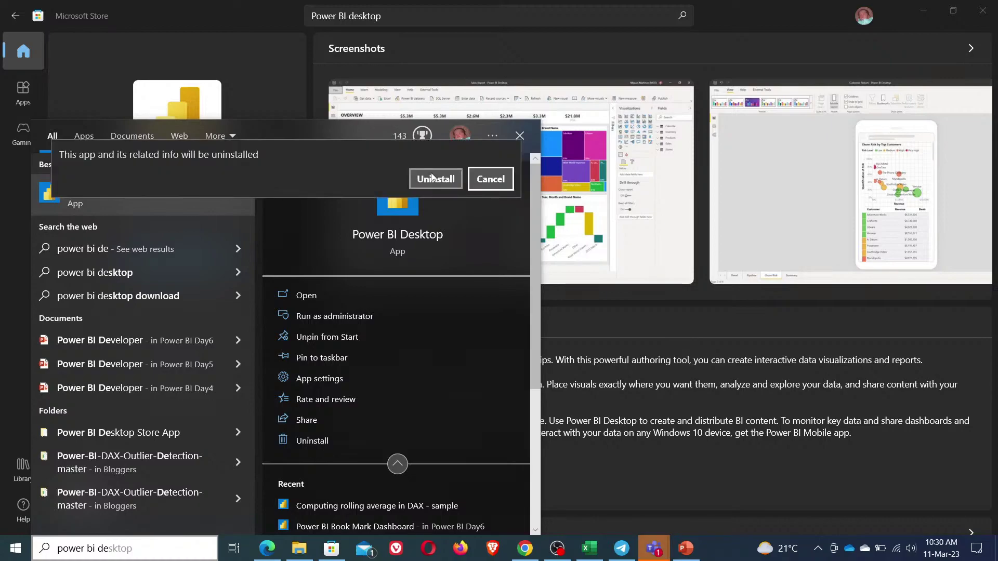
pyautogui.click(434, 179)
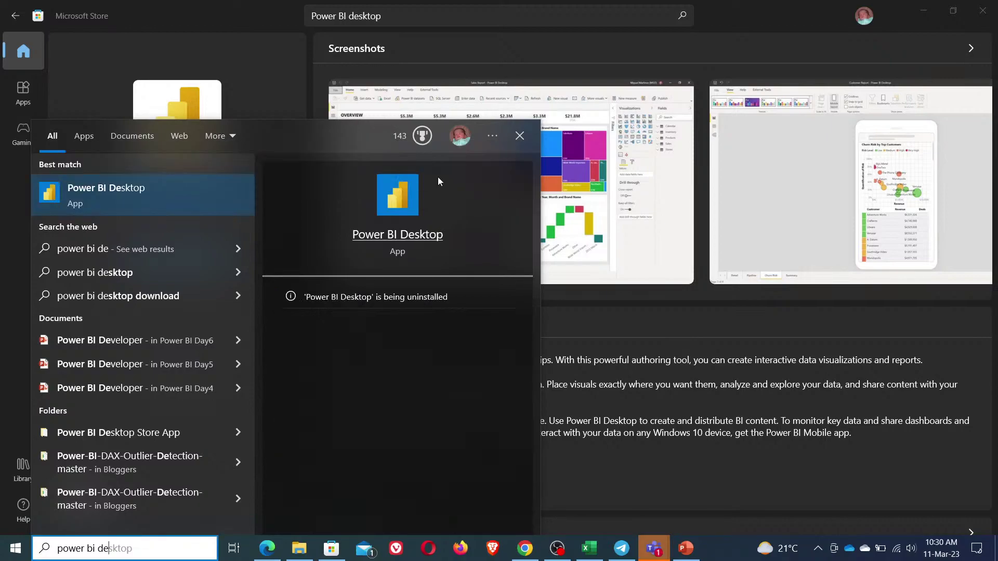
pyautogui.click(632, 332)
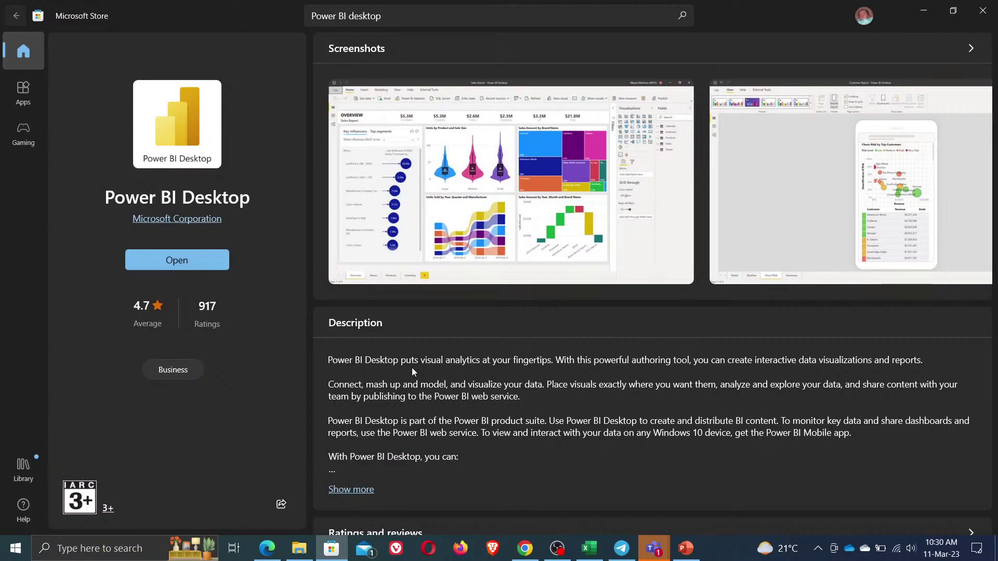
# - Go back to the Store home page and reopen the Power BI Desktop page from the existing search text
pyautogui.hotkey('alt', 'Left')
pyautogui.click(498, 17)
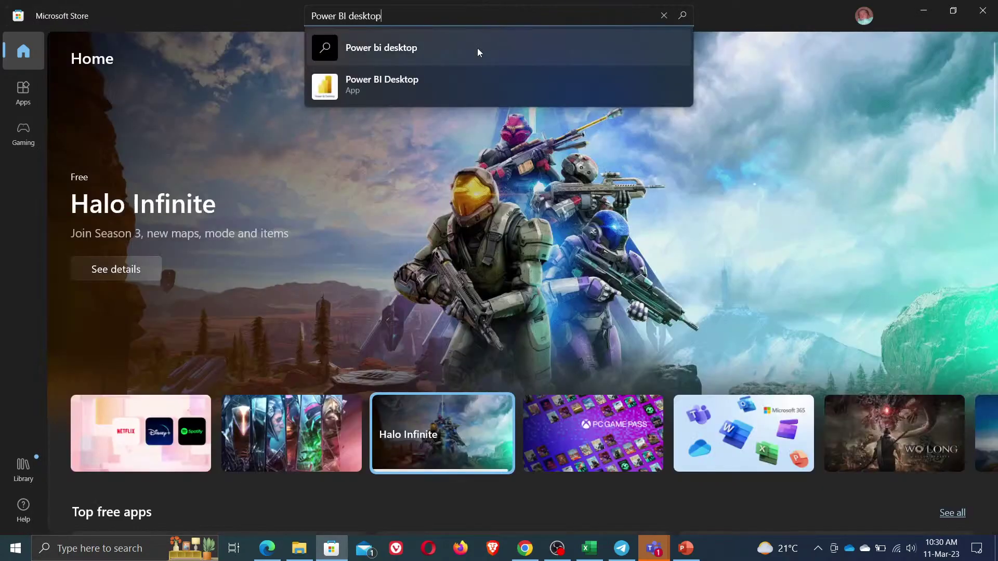
pyautogui.press('Return')
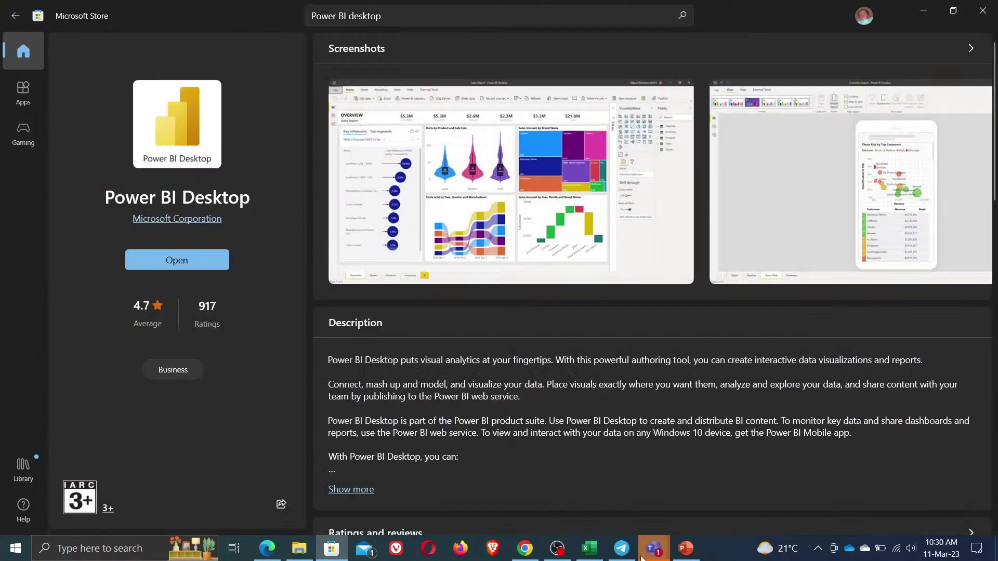
# - Check the Teams chat and the meeting's participants window, minimise both, and bring up the Edge browser
pyautogui.click(644, 556)
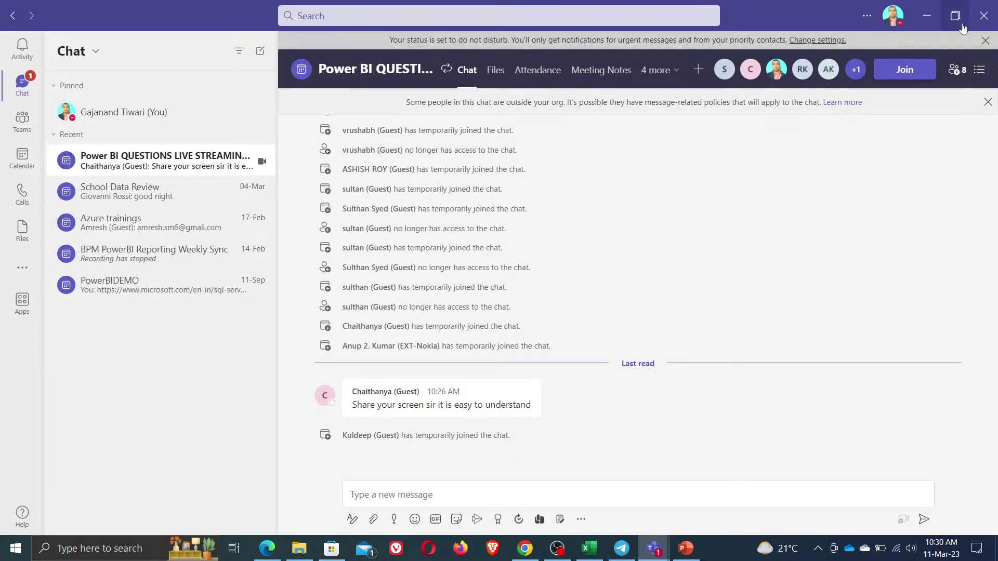
pyautogui.click(924, 21)
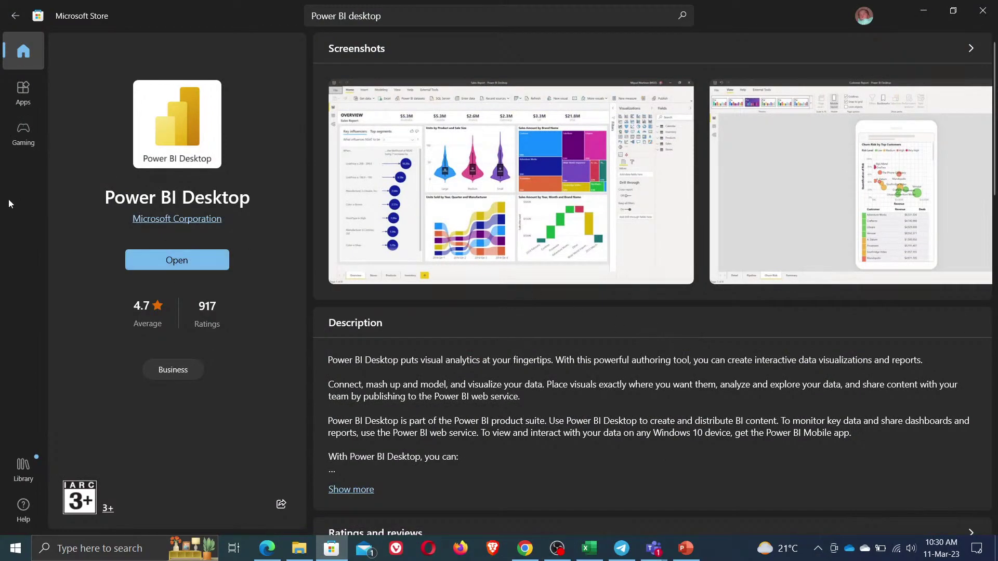
pyautogui.click(656, 491)
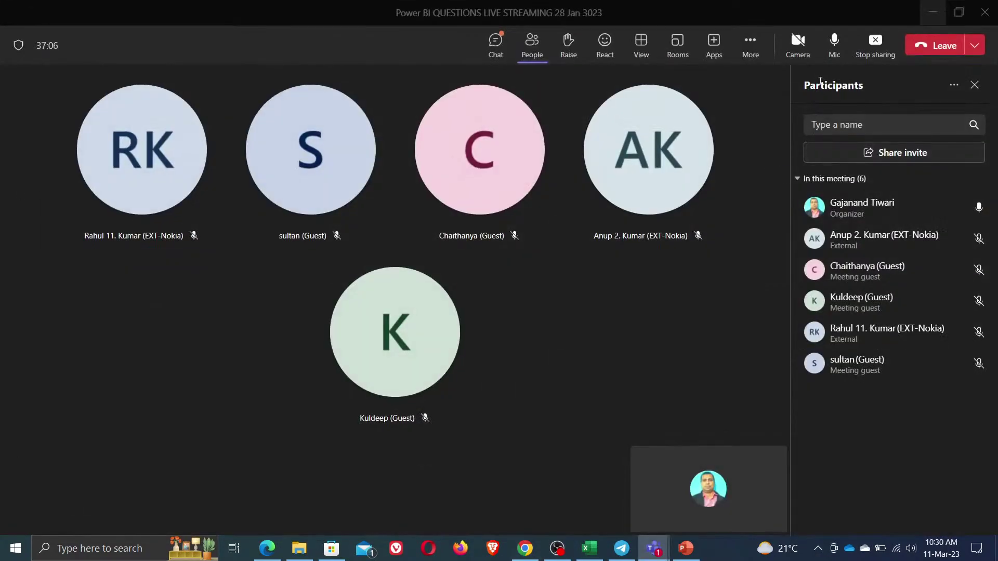
pyautogui.click(930, 15)
pyautogui.click(923, 13)
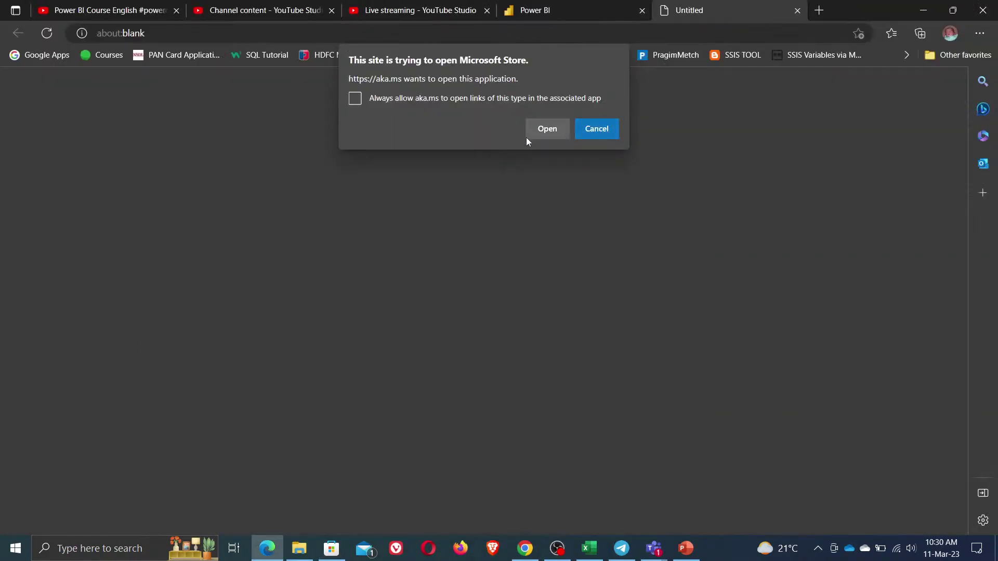
# - Allow aka.ms to open the Microsoft Store, and check Windows for the app by searching "power desktop"
pyautogui.click(546, 129)
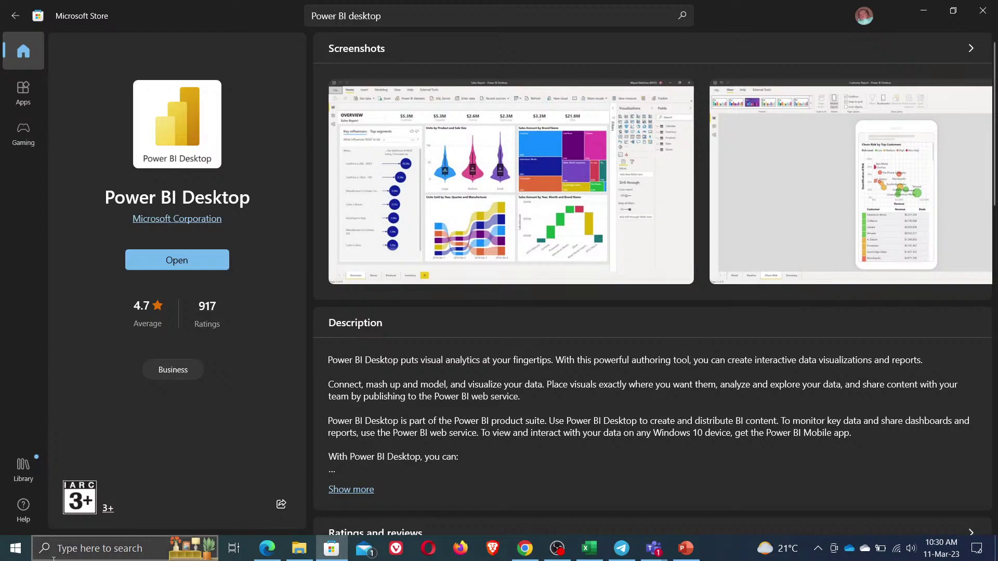
pyautogui.click(85, 551)
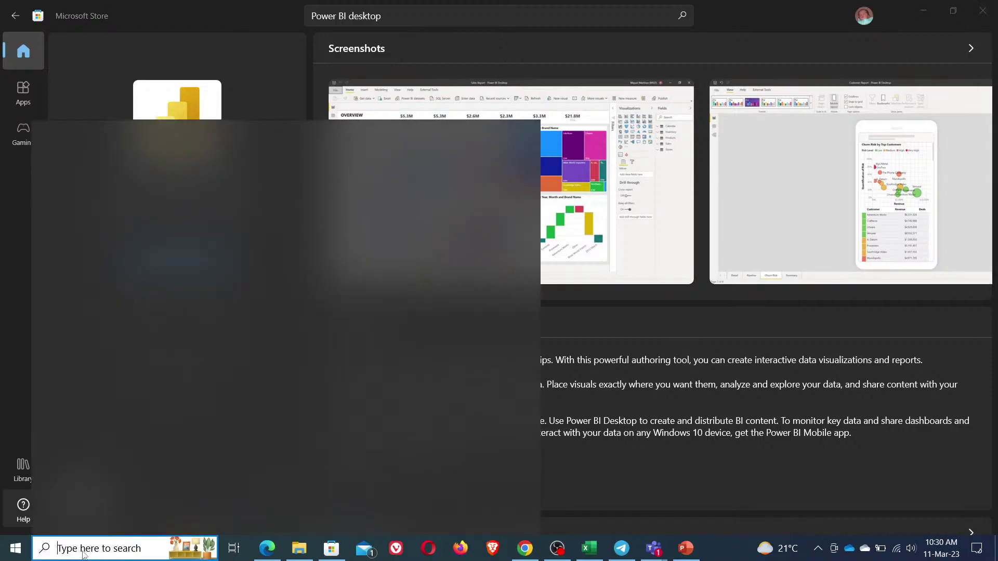
pyautogui.write('power')
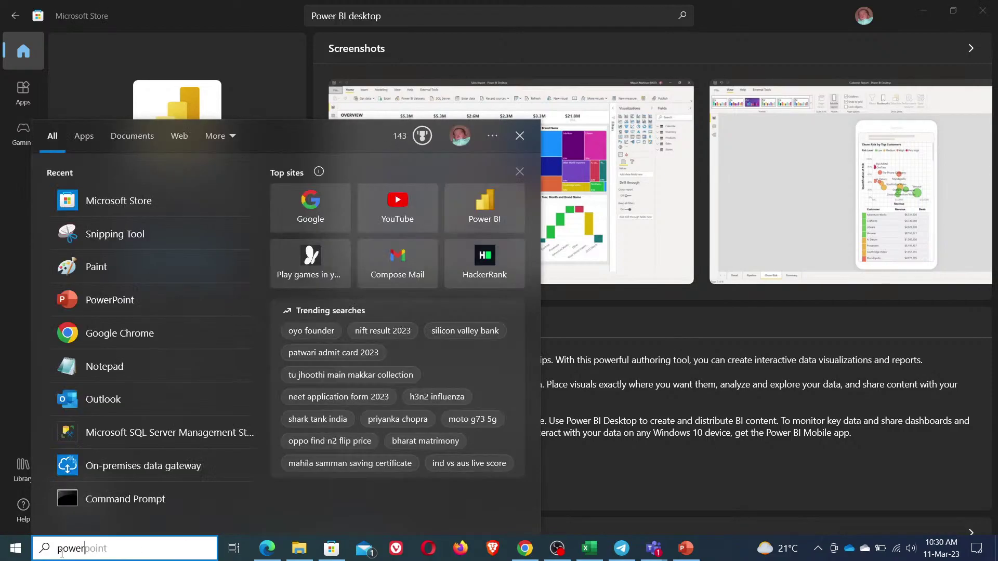
pyautogui.write(' desktop')
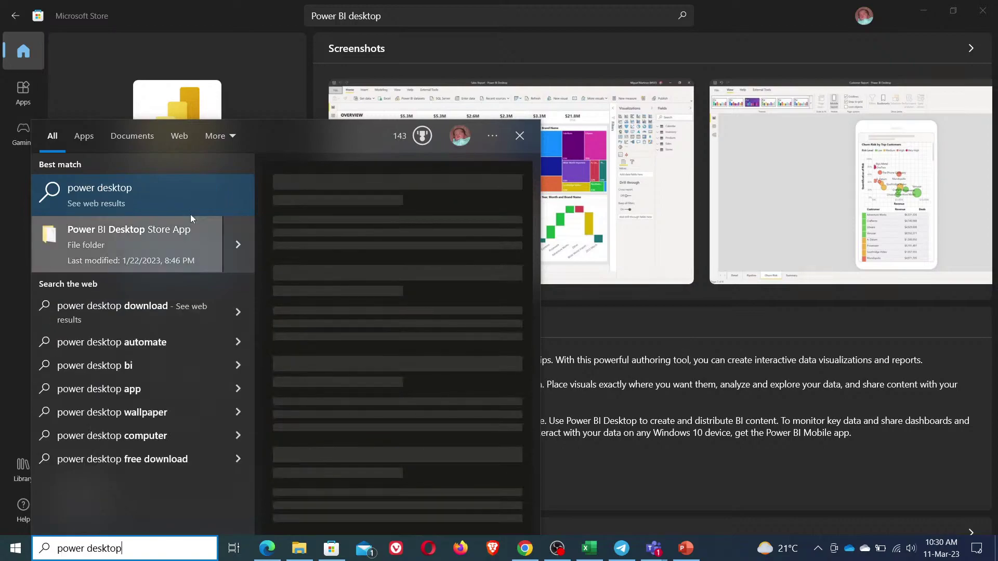
pyautogui.press('Escape')
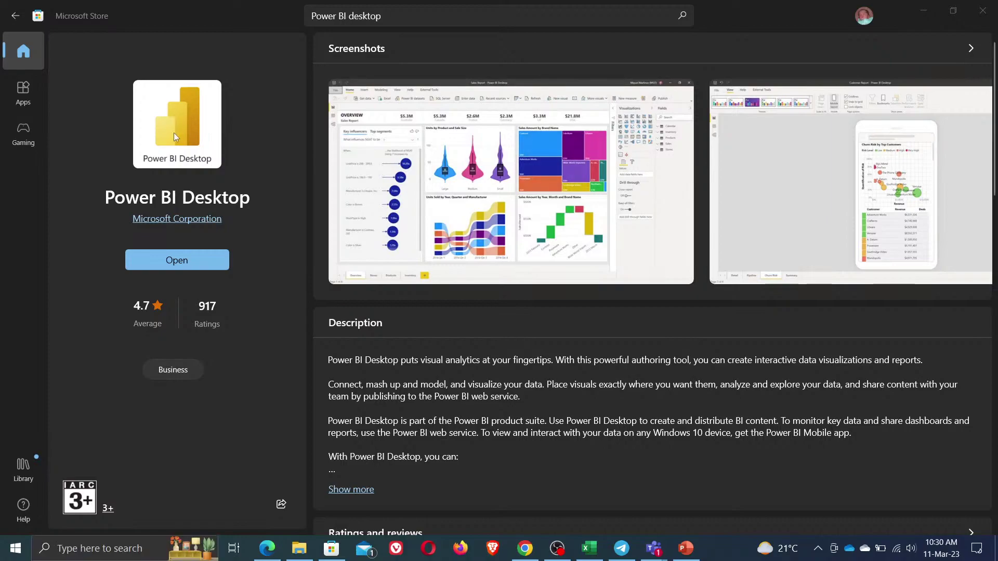
# - Close the Microsoft Store and reopen it through a Windows search for "ms"
pyautogui.click(983, 10)
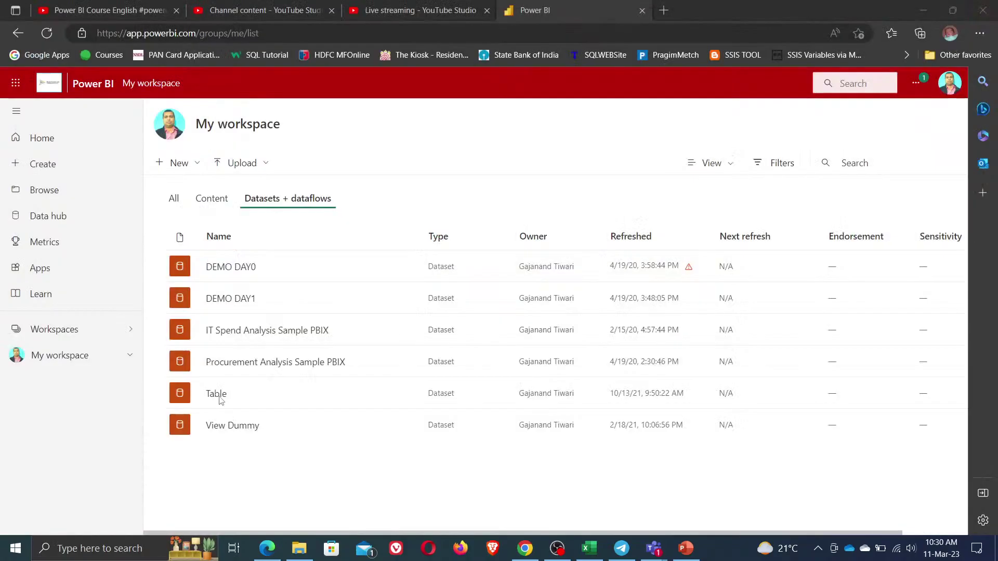
pyautogui.click(116, 550)
pyautogui.write('ms t')
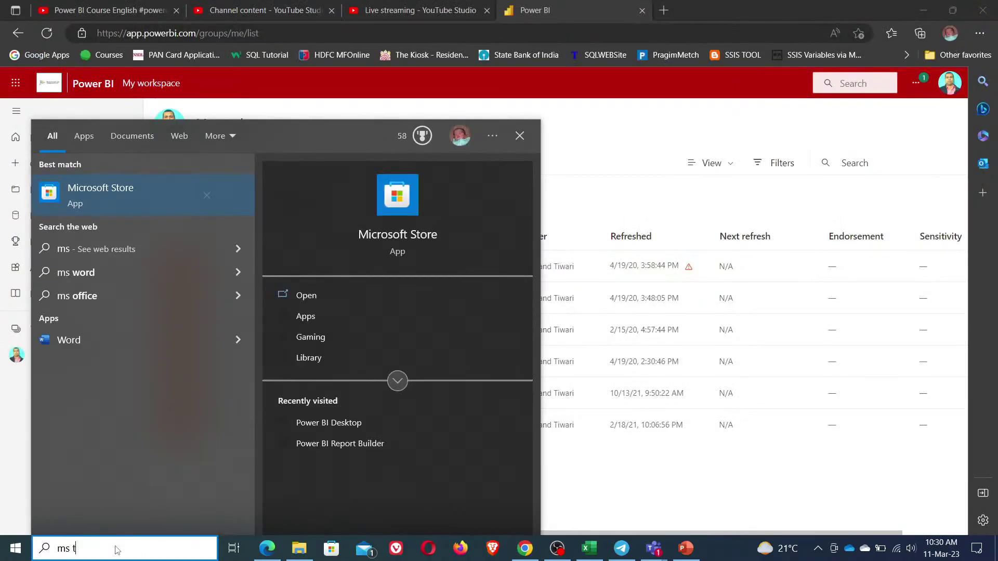
pyautogui.press('BackSpace')
pyautogui.press('BackSpace')
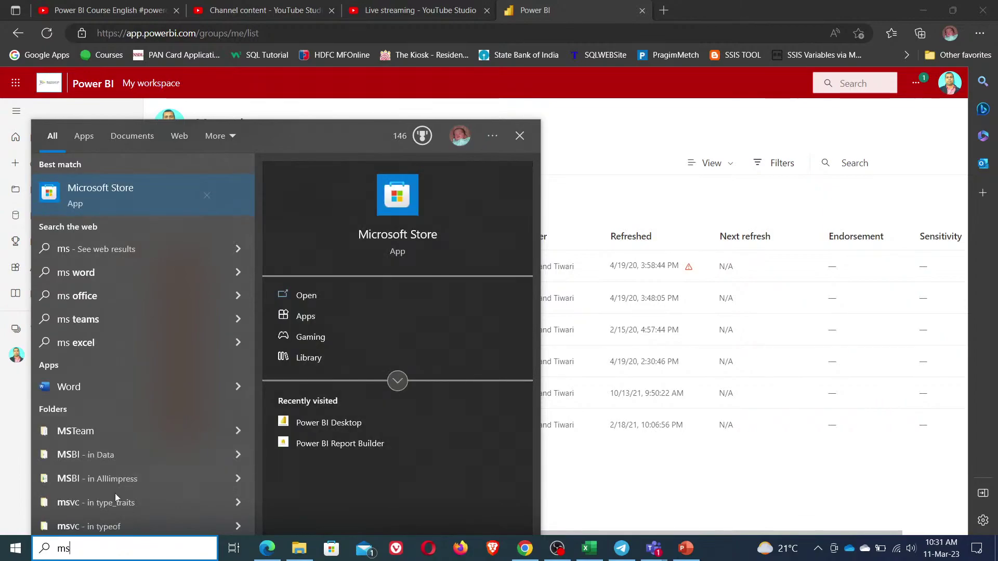
pyautogui.click(319, 297)
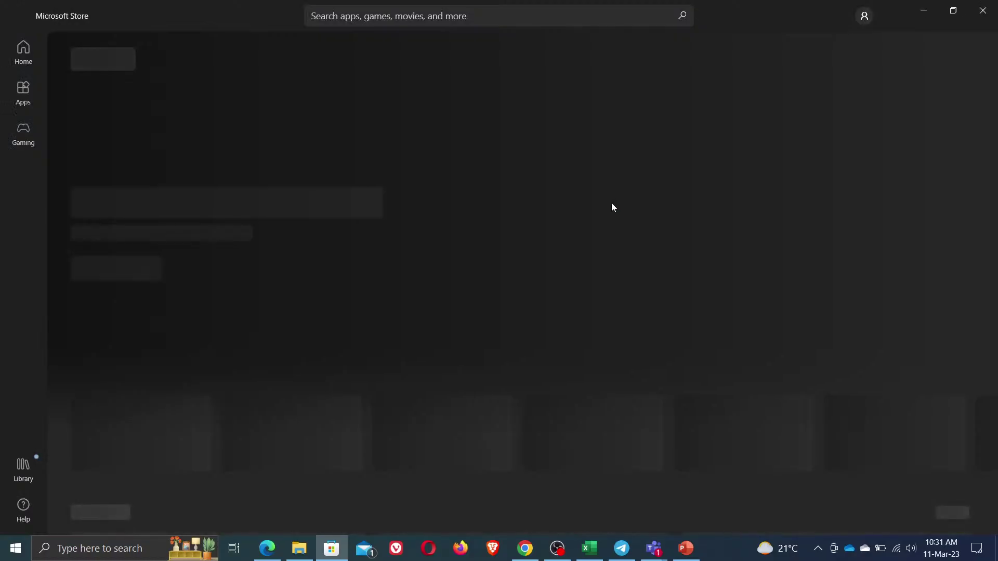
# - Search the Microsoft Store for "power bi desktop" and start installing Power BI Desktop
pyautogui.click(419, 18)
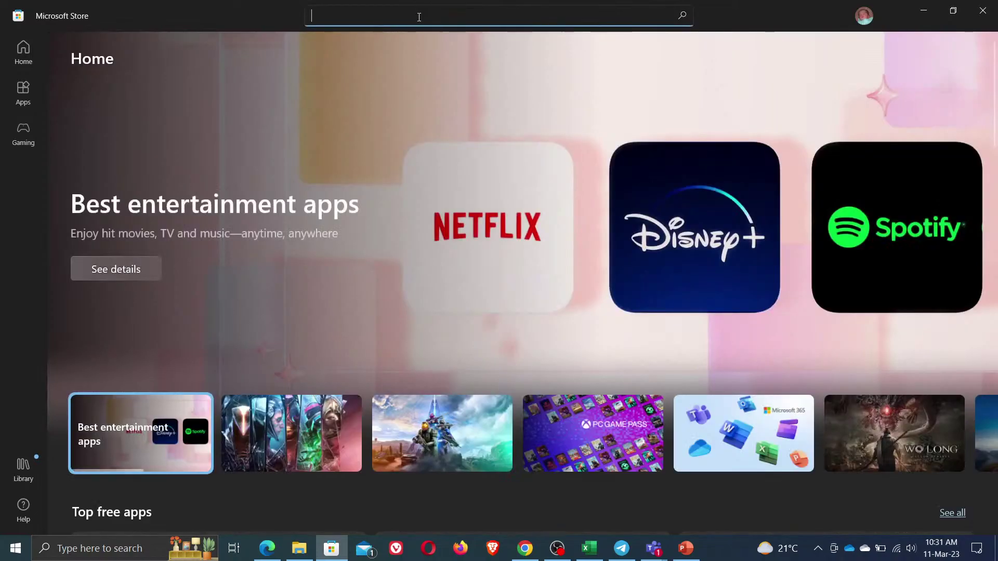
pyautogui.write('power bi desktop')
pyautogui.press('Return')
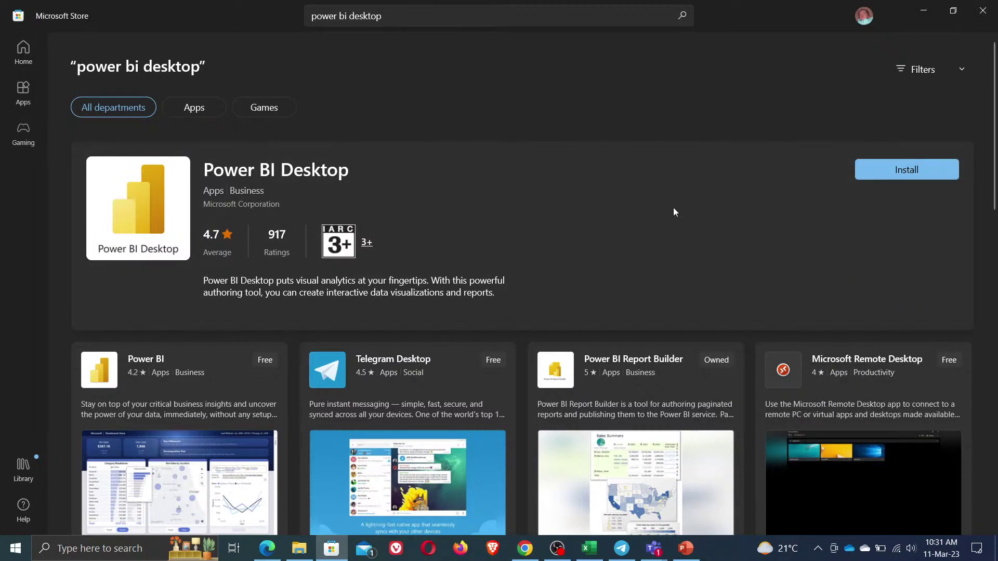
pyautogui.click(931, 173)
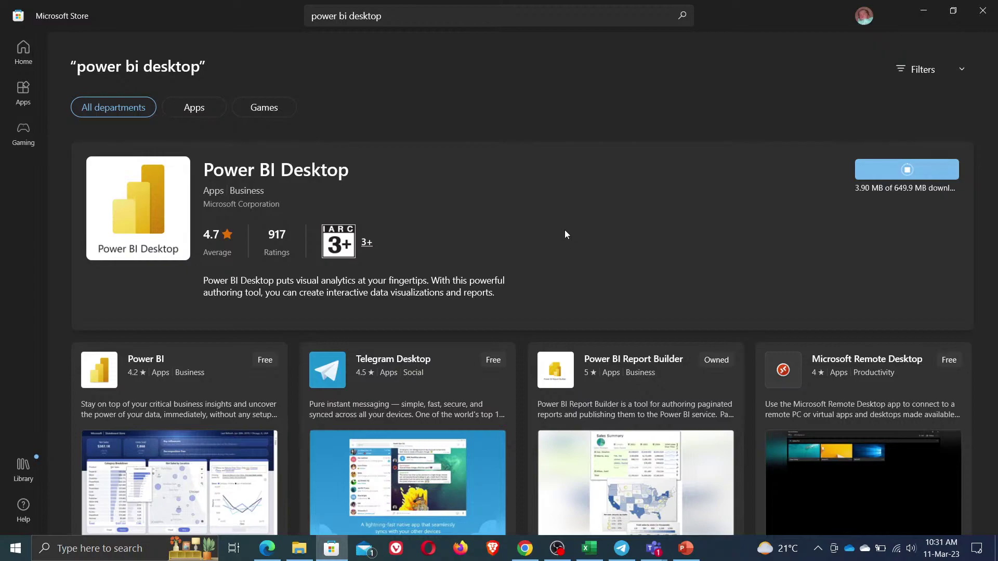
# - View the Power BI Report Builder page in the Store, and minimise the Store and Edge to show the desktop
pyautogui.click(639, 391)
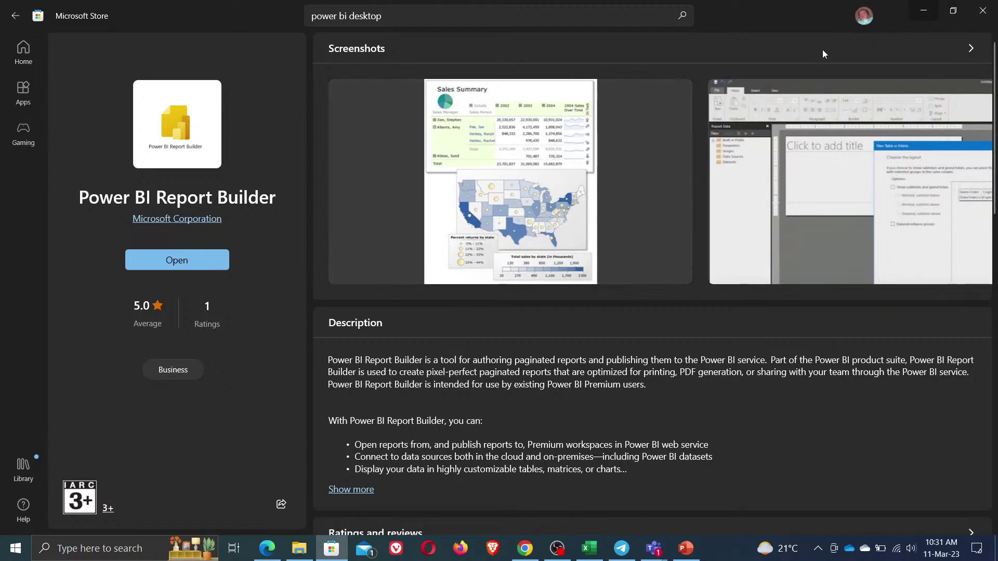
pyautogui.click(924, 10)
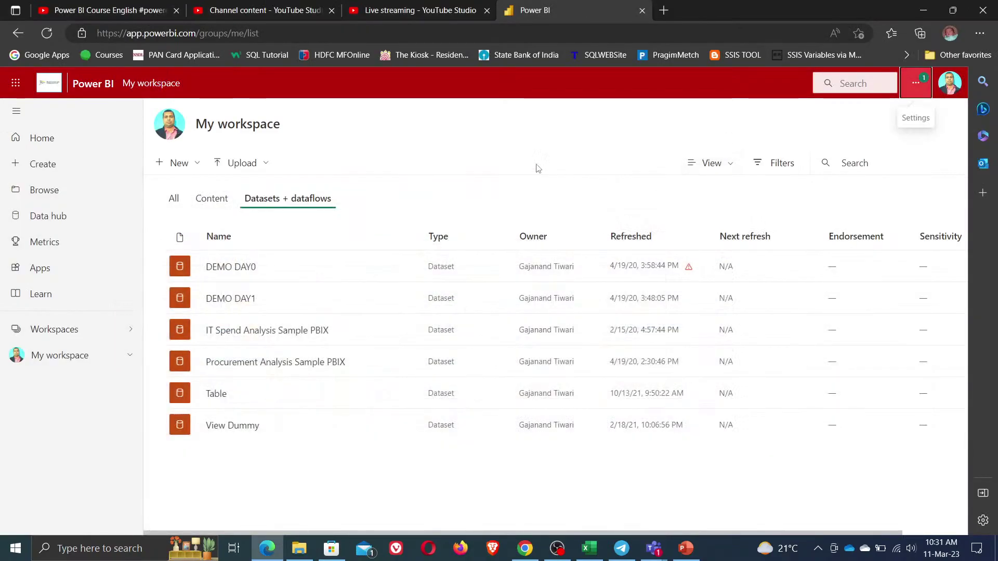
pyautogui.moveTo(392, 428)
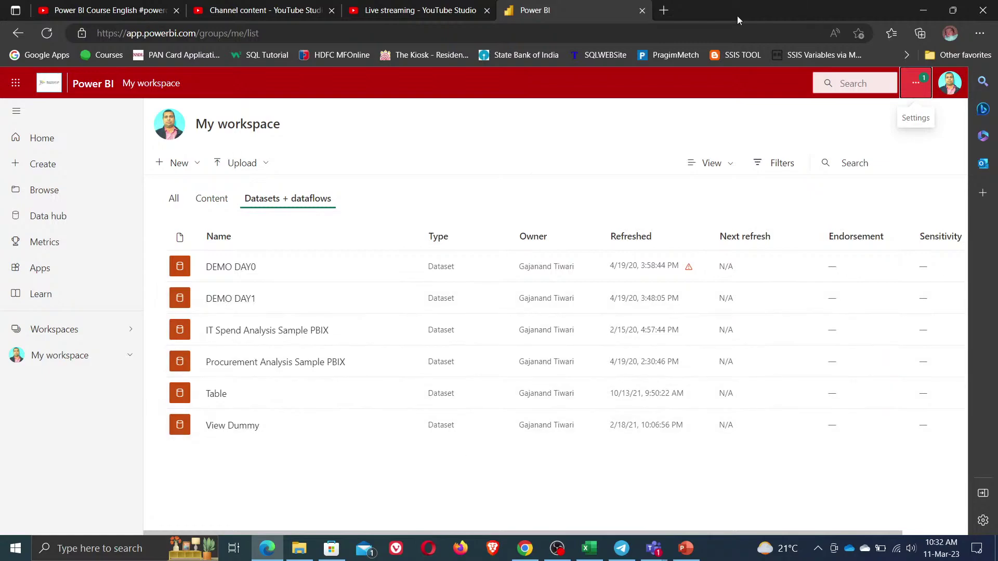
pyautogui.click(924, 11)
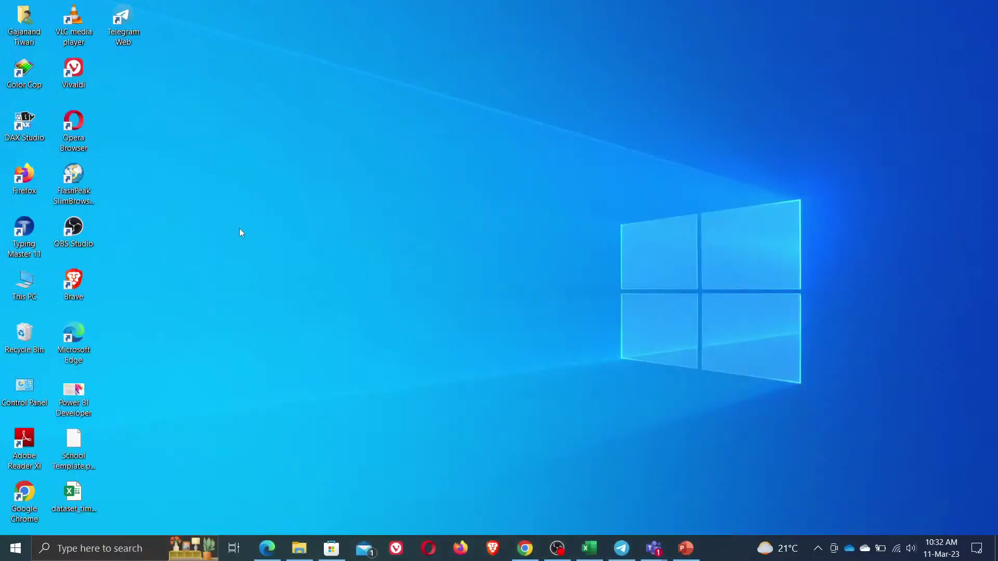
pyautogui.rightClick(273, 263)
pyautogui.click(298, 293)
pyautogui.rightClick(356, 268)
pyautogui.click(376, 300)
pyautogui.rightClick(290, 182)
pyautogui.click(335, 217)
pyautogui.rightClick(429, 53)
pyautogui.click(451, 84)
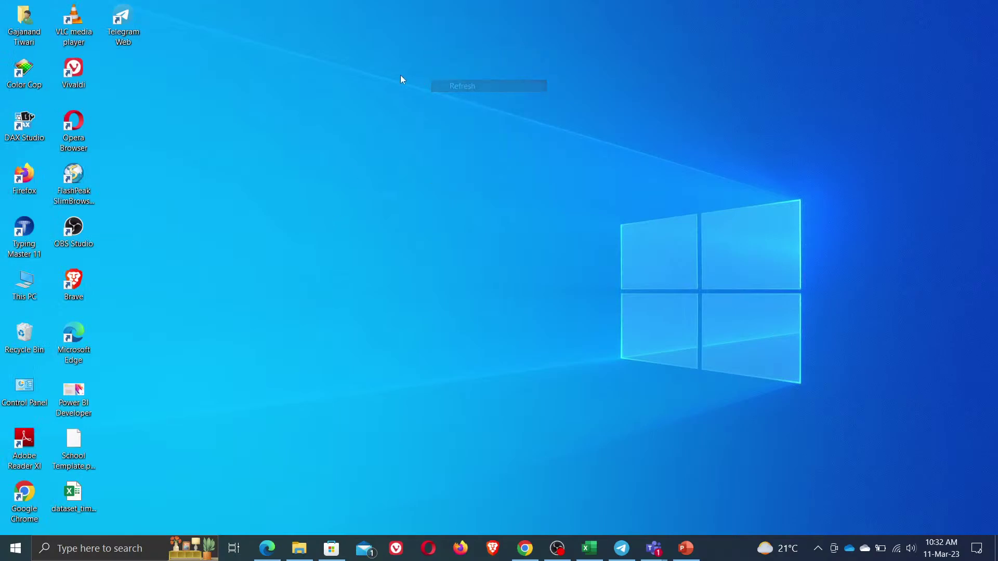
pyautogui.rightClick(374, 99)
pyautogui.click(409, 133)
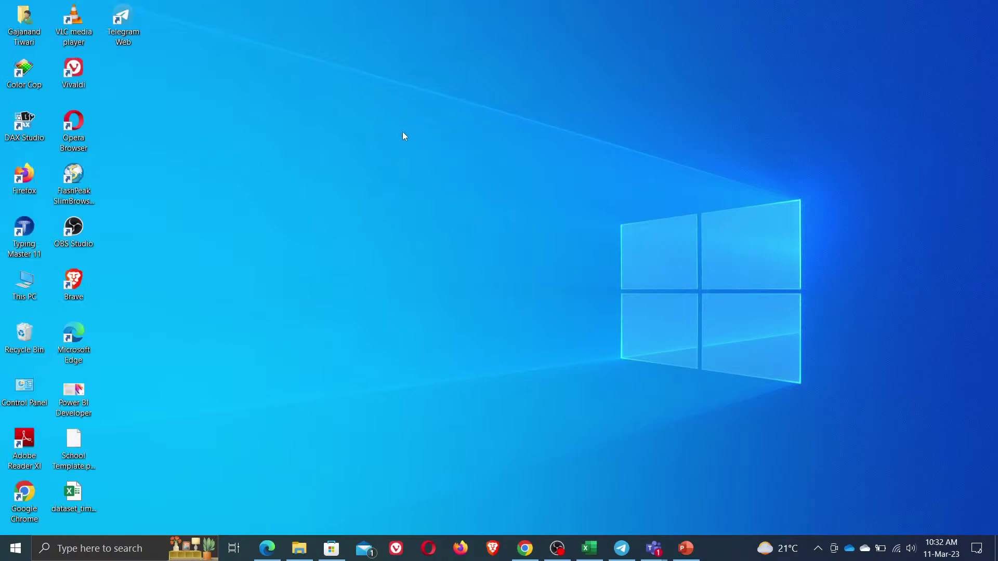
pyautogui.rightClick(389, 155)
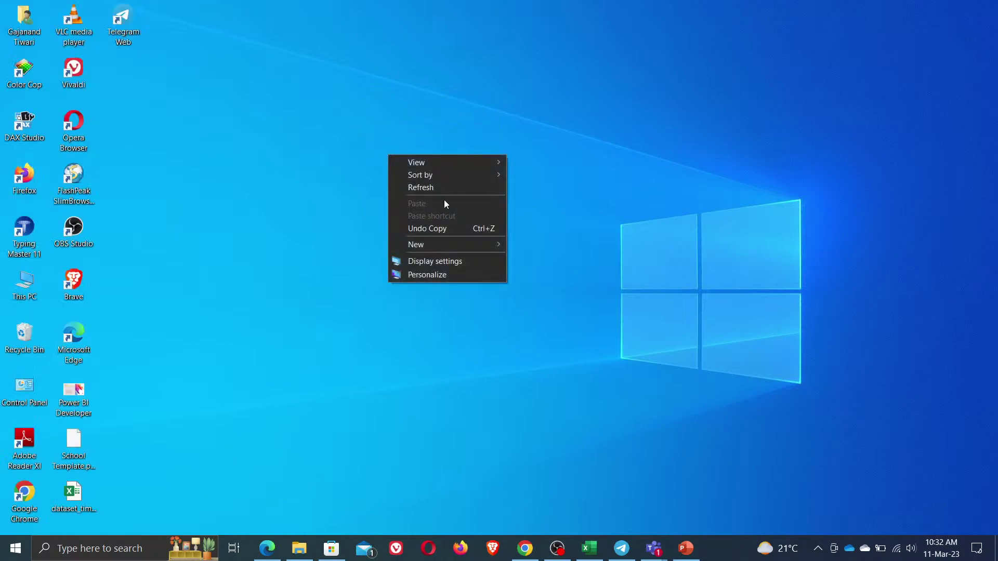
pyautogui.click(443, 188)
pyautogui.rightClick(369, 154)
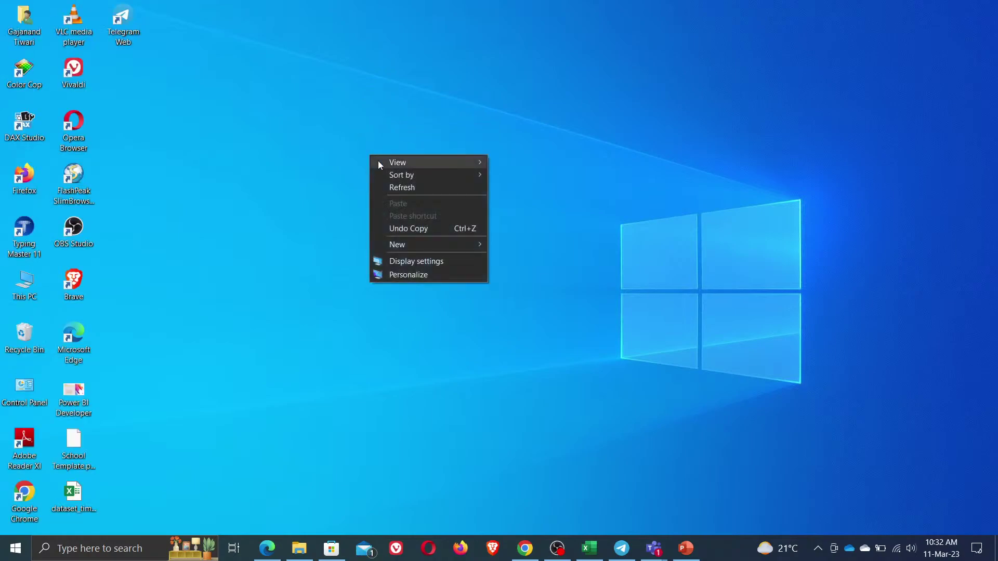
pyautogui.click(407, 189)
pyautogui.rightClick(298, 144)
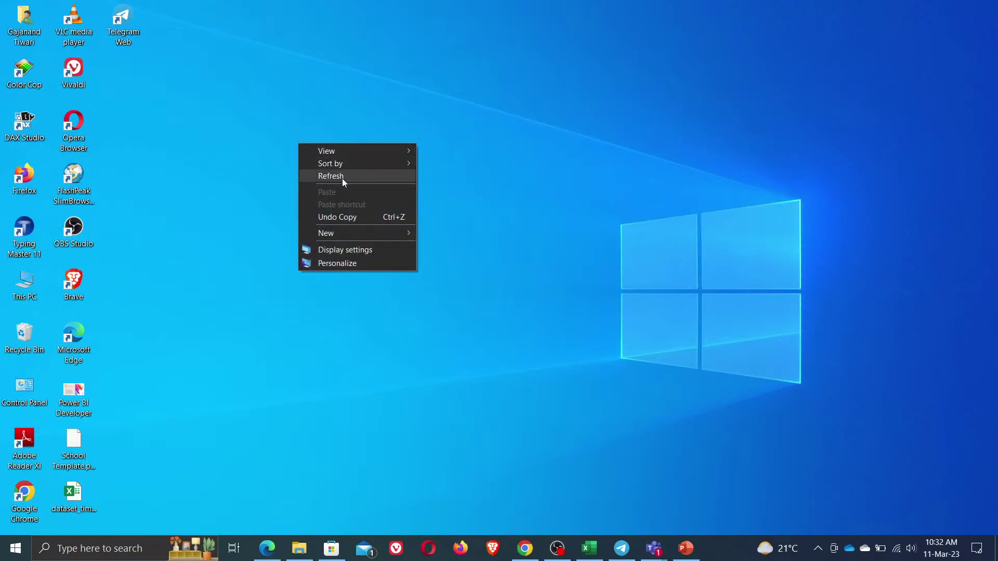
pyautogui.click(343, 180)
pyautogui.rightClick(333, 167)
pyautogui.click(389, 201)
pyautogui.rightClick(364, 205)
pyautogui.click(418, 237)
pyautogui.rightClick(331, 168)
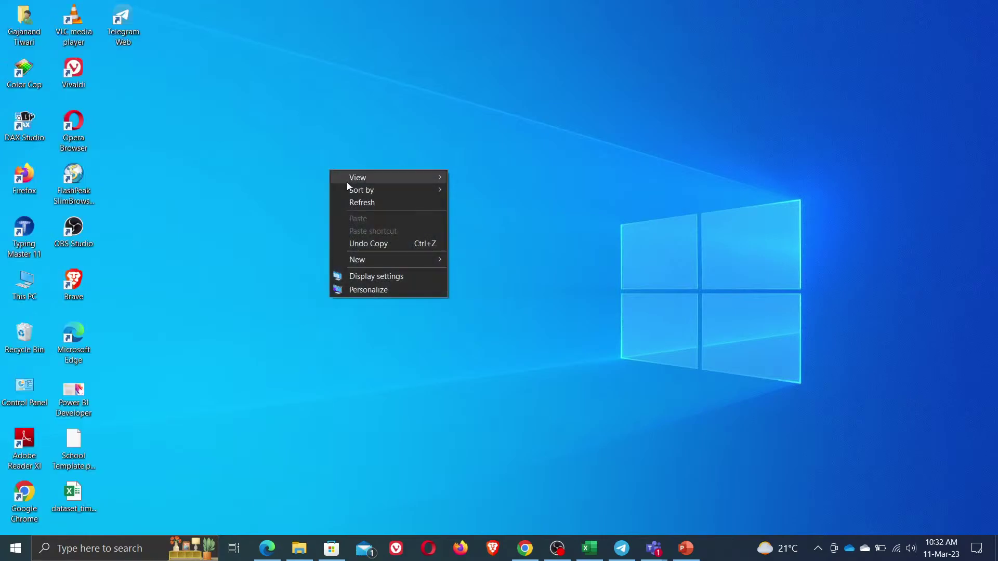
pyautogui.click(376, 203)
# - Switch to Edge and open the Google home page in a new tab
pyautogui.click(274, 557)
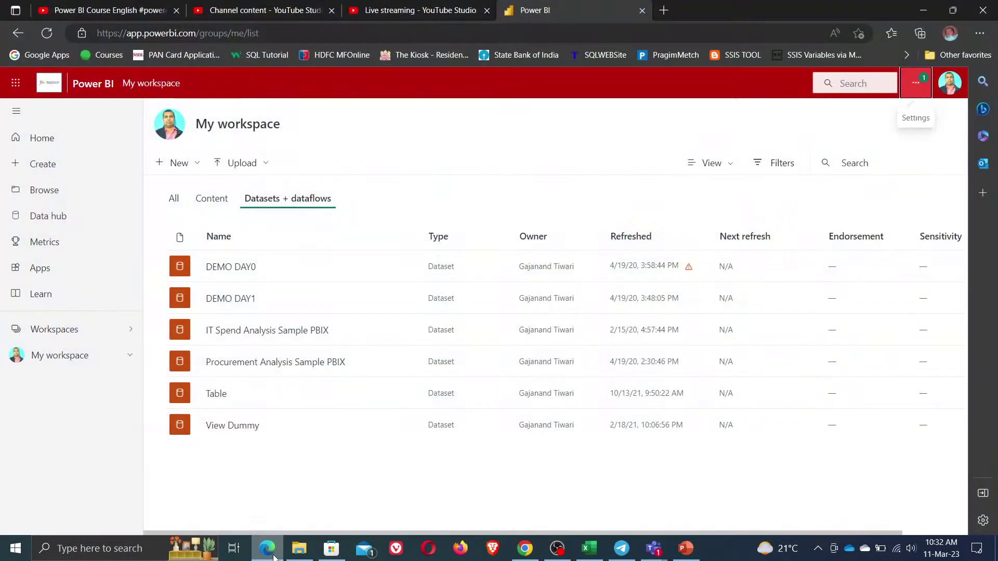
pyautogui.click(666, 13)
pyautogui.write('goo')
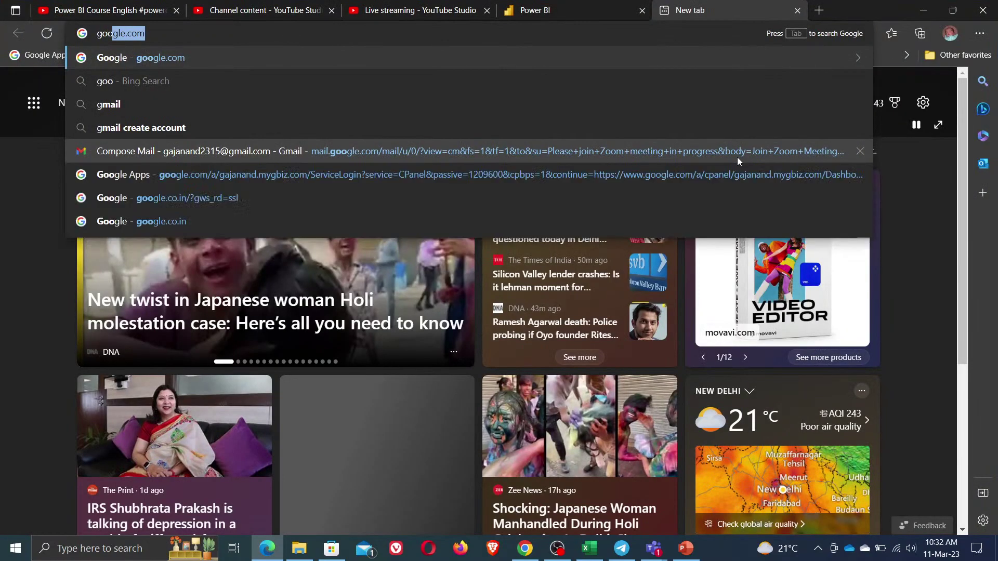
pyautogui.press('Return')
# - Search Google for "install power bi destop" and open the Microsoft Power BI Downloads result
pyautogui.write('instal')
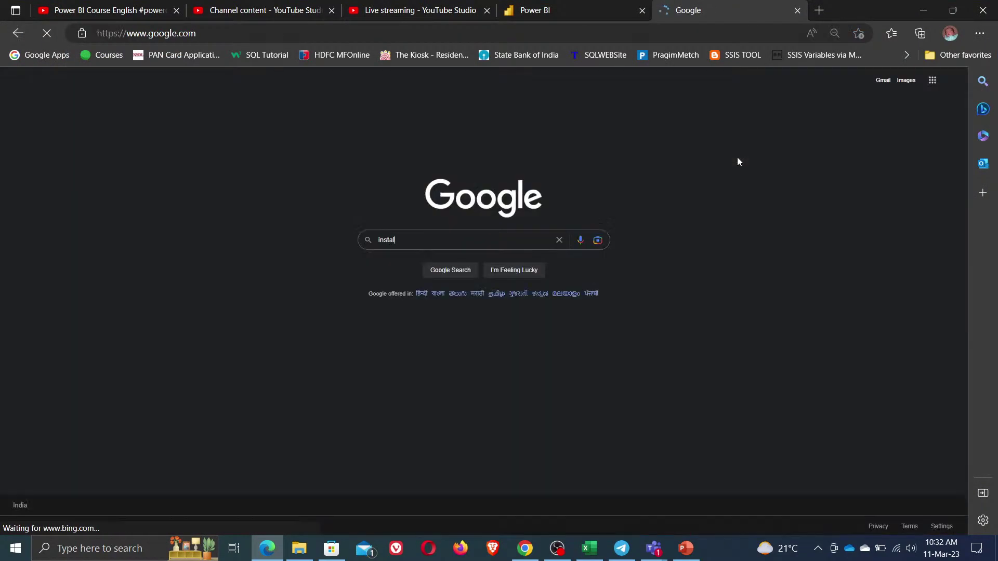
pyautogui.write('l power bi ke')
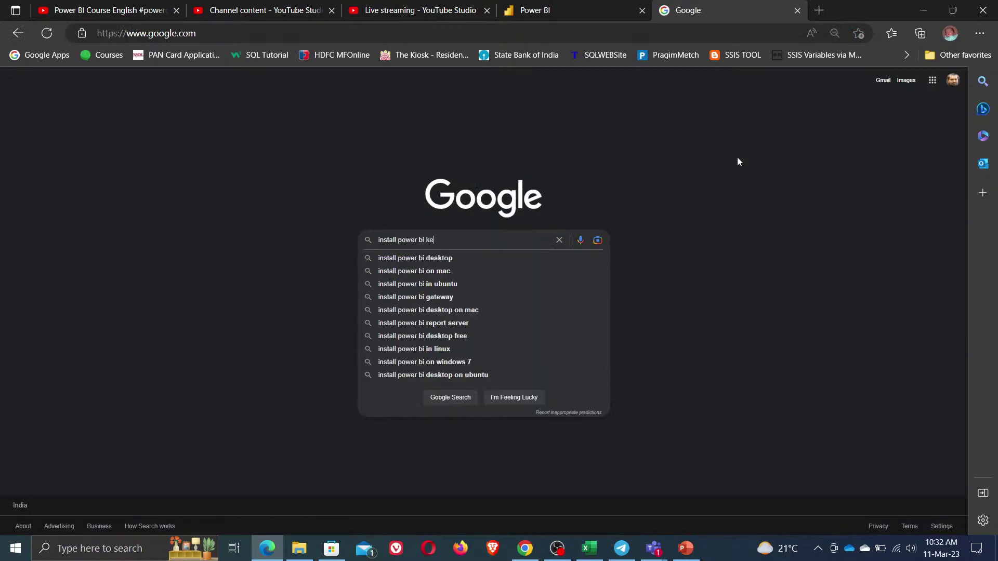
pyautogui.press('BackSpace')
pyautogui.write('desto')
pyautogui.press('BackSpace')
pyautogui.press('BackSpace')
pyautogui.press('BackSpace')
pyautogui.press('BackSpace')
pyautogui.press('BackSpace')
pyautogui.press('BackSpace')
pyautogui.write('destop')
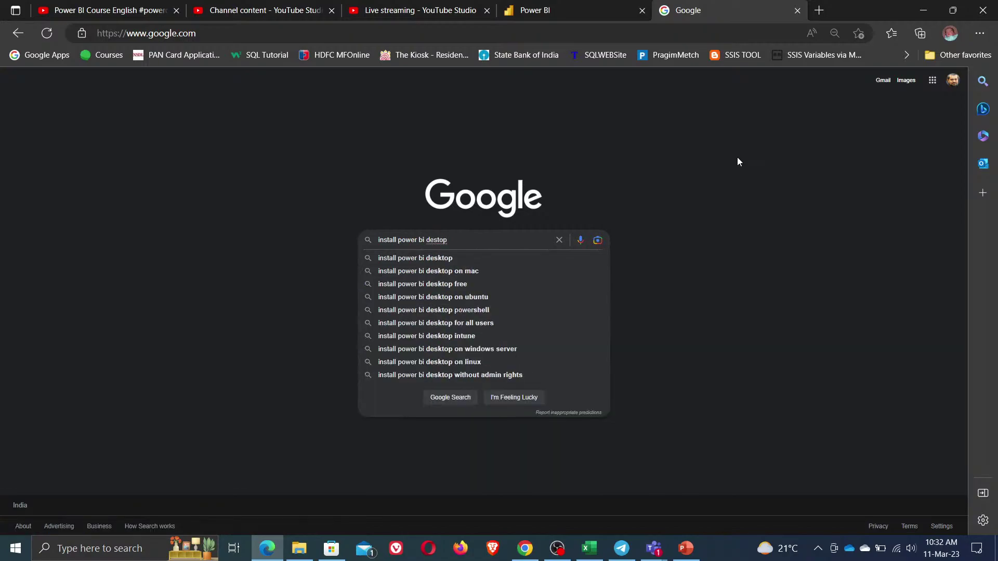
pyautogui.press('Return')
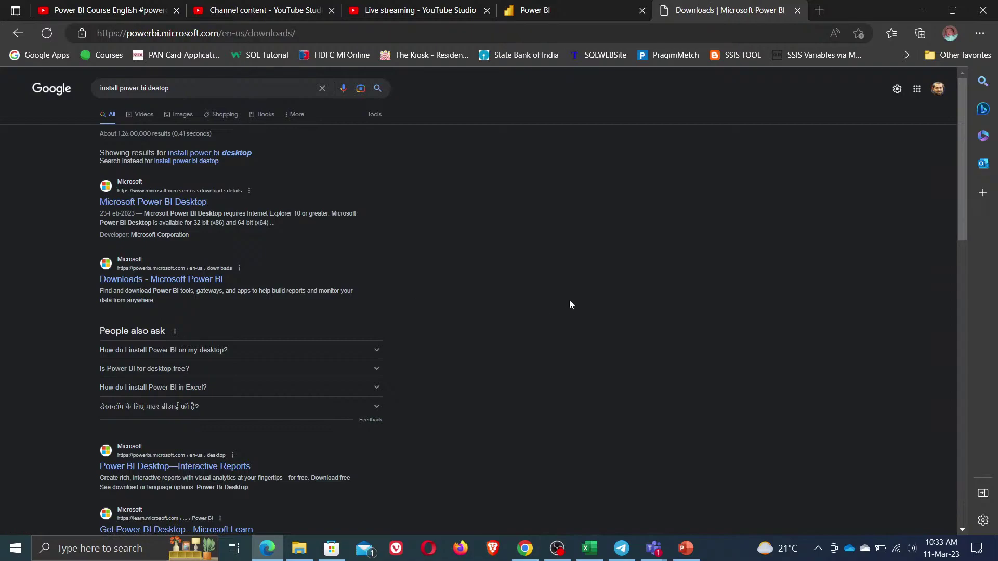
pyautogui.hotkey('ctrl', '+')
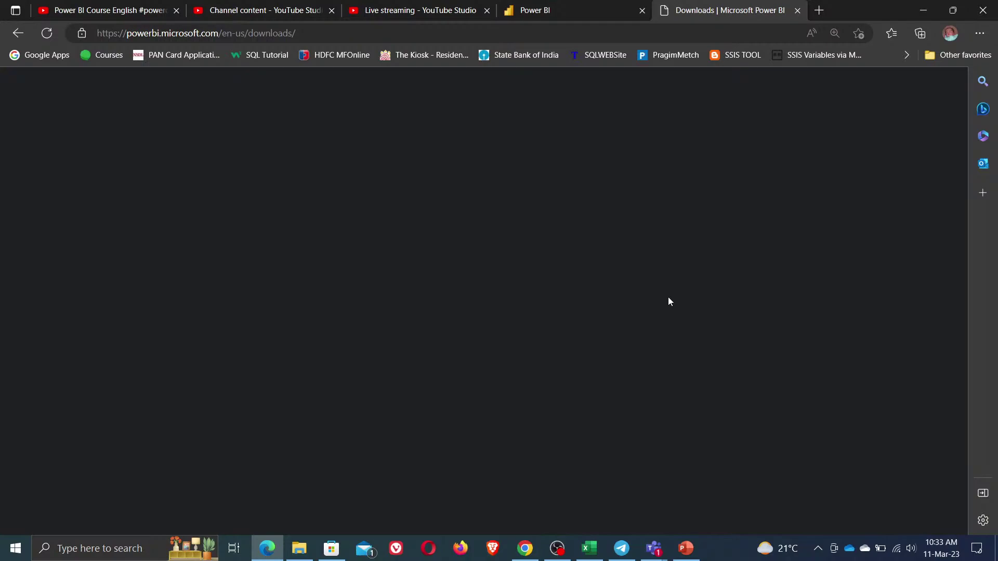
# - Return to My workspace in the Power BI service and open the Data Gateway download page
pyautogui.click(570, 11)
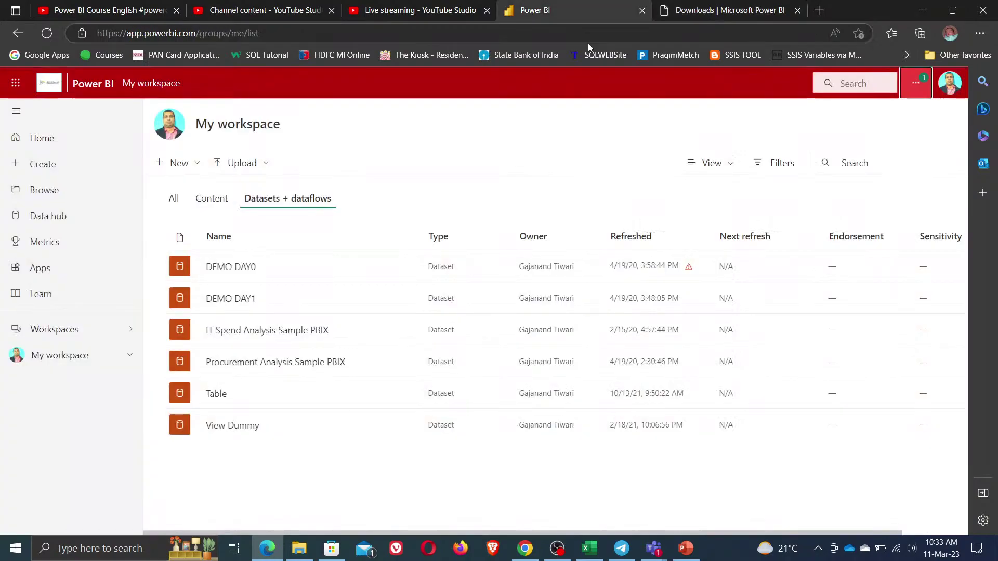
pyautogui.click(916, 83)
pyautogui.moveTo(858, 151)
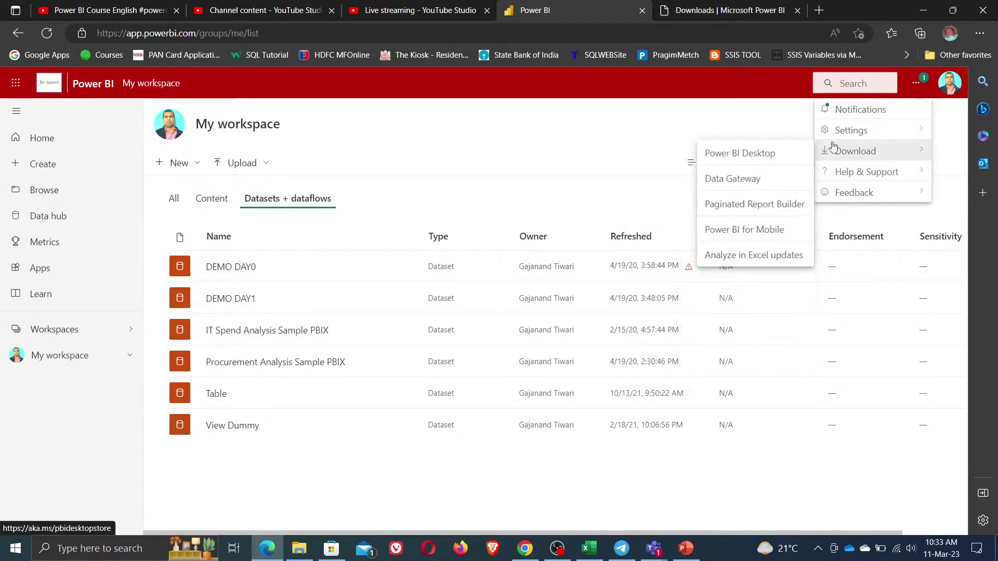
pyautogui.click(768, 175)
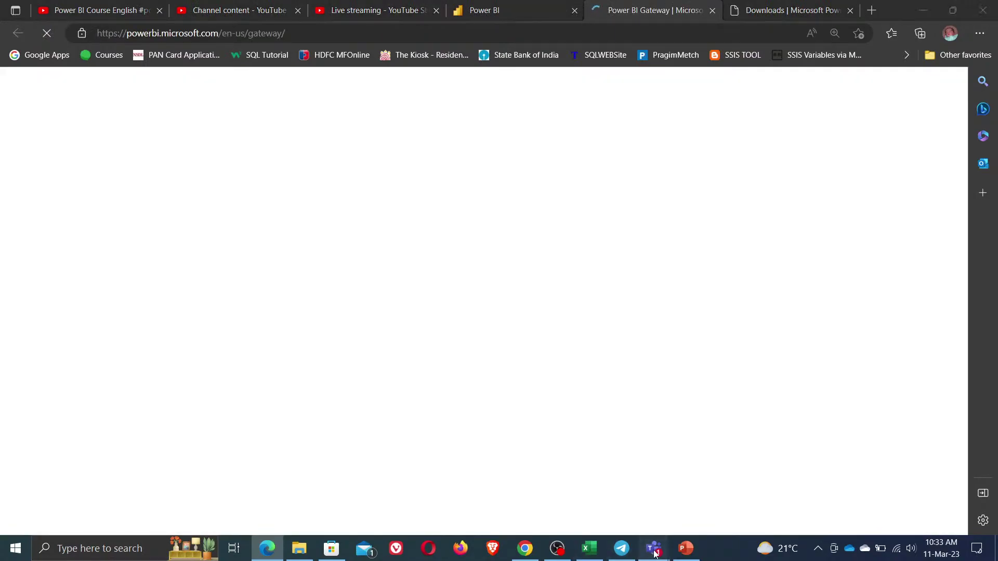
# - Switch to the Teams meeting, admit the guest waiting in the lobby, and minimise the meeting window
pyautogui.moveTo(654, 549)
pyautogui.click(678, 476)
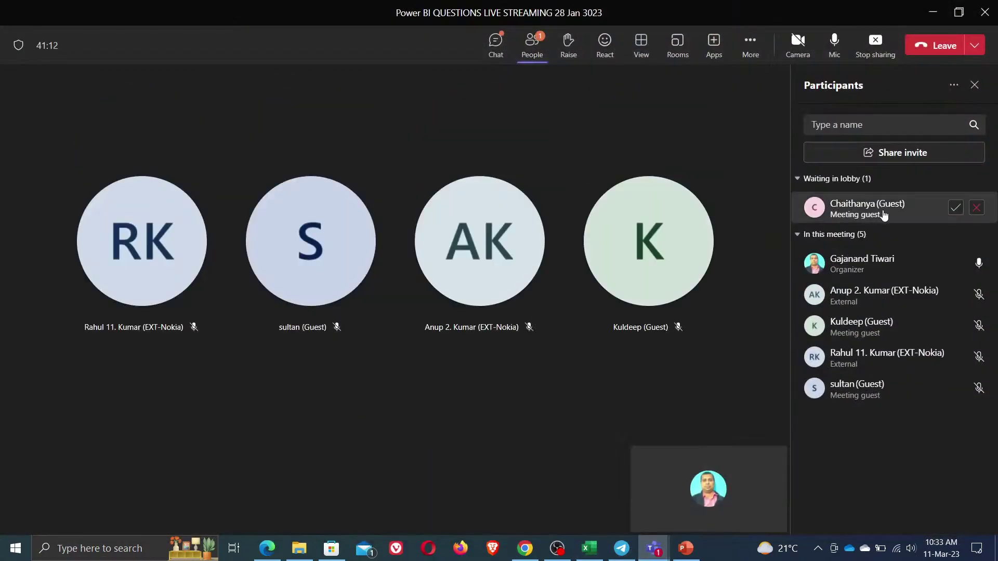
pyautogui.click(952, 209)
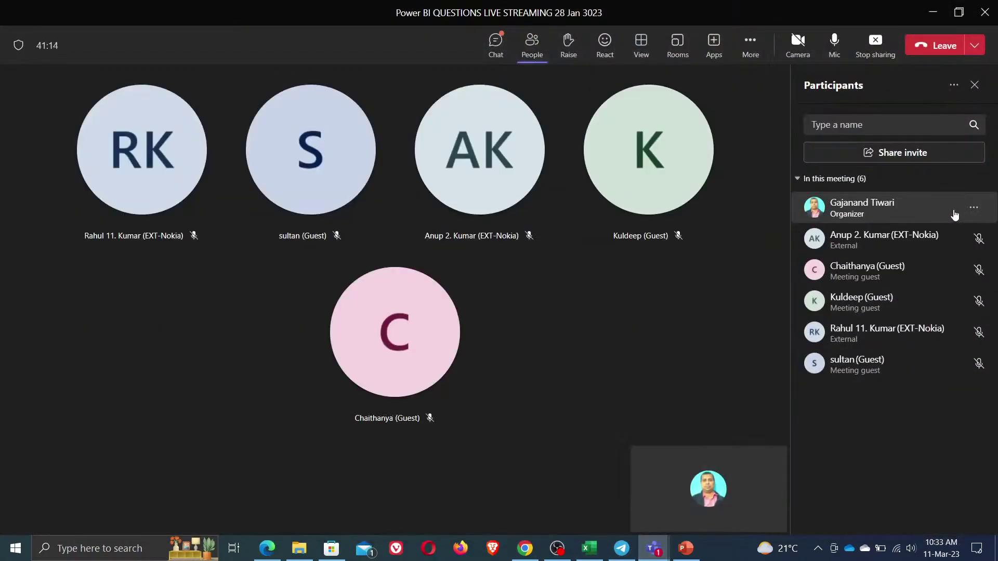
pyautogui.click(933, 11)
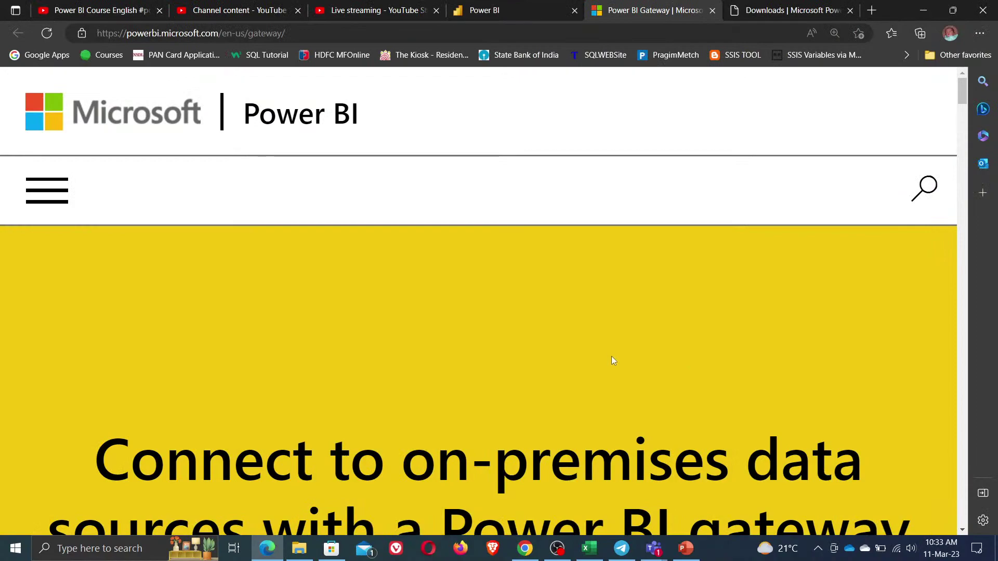
# - Examine the standard and personal mode download options on the Power BI gateway page, and minimise Edge
pyautogui.scroll(-6, 416, 380)
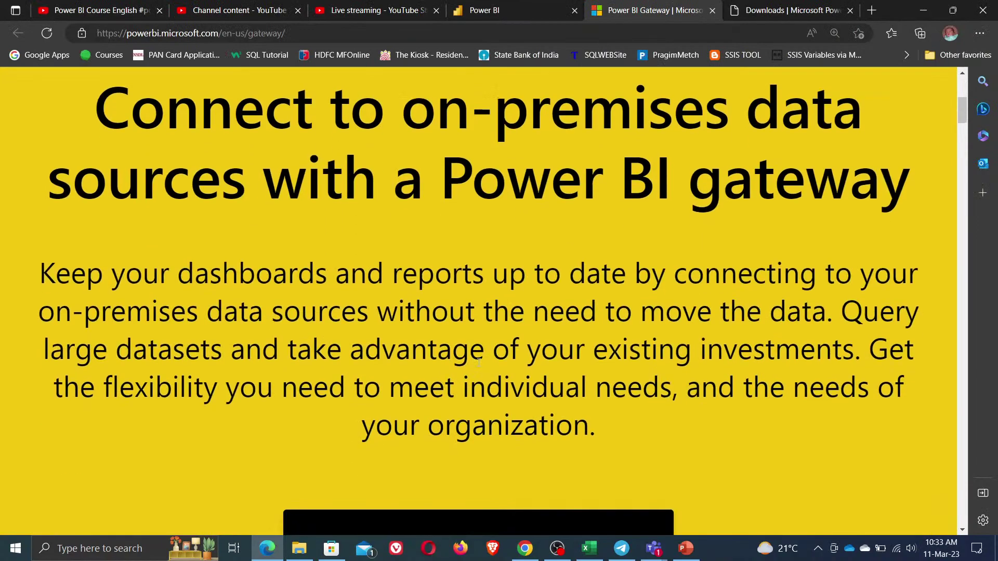
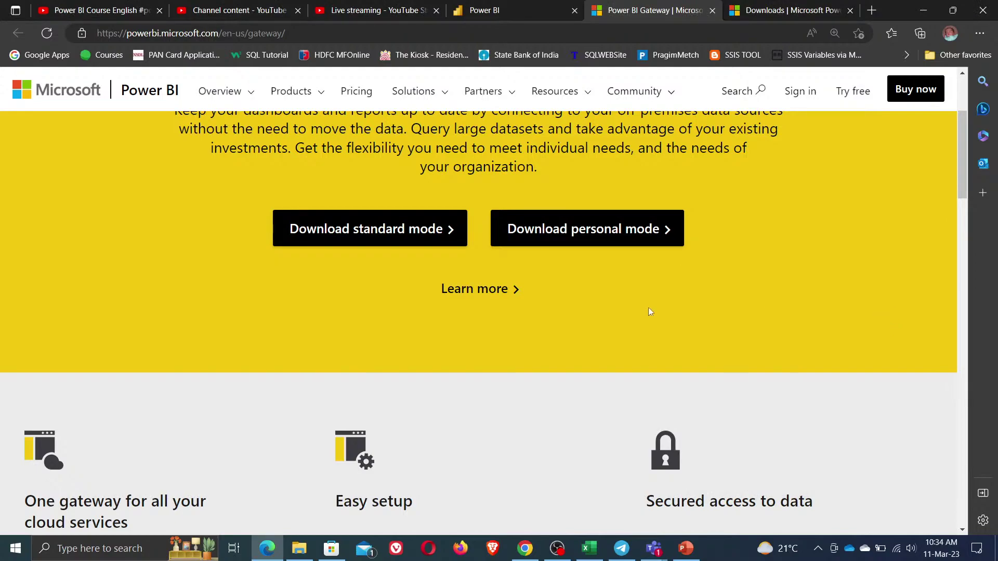
pyautogui.click(925, 14)
pyautogui.rightClick(475, 203)
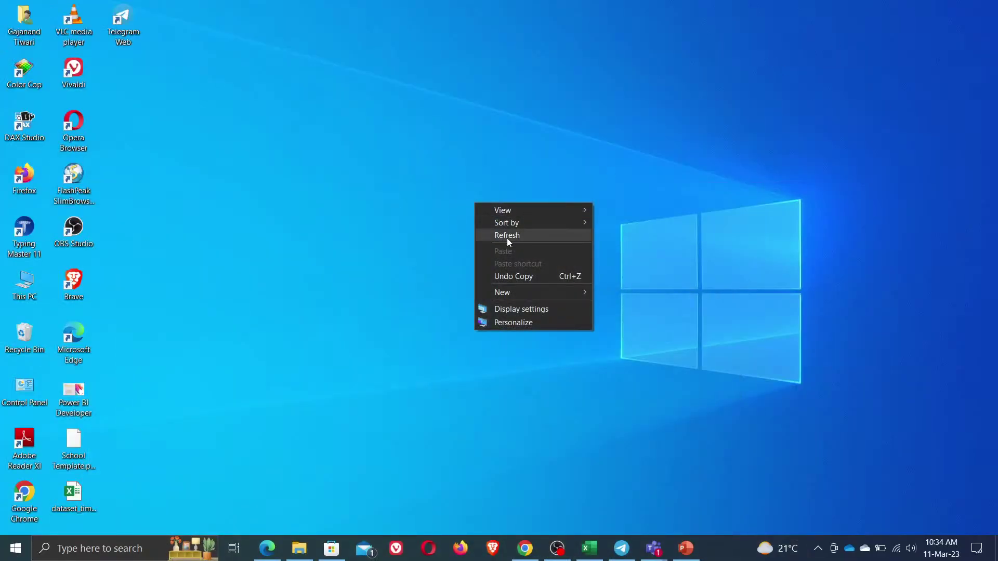
pyautogui.click(508, 236)
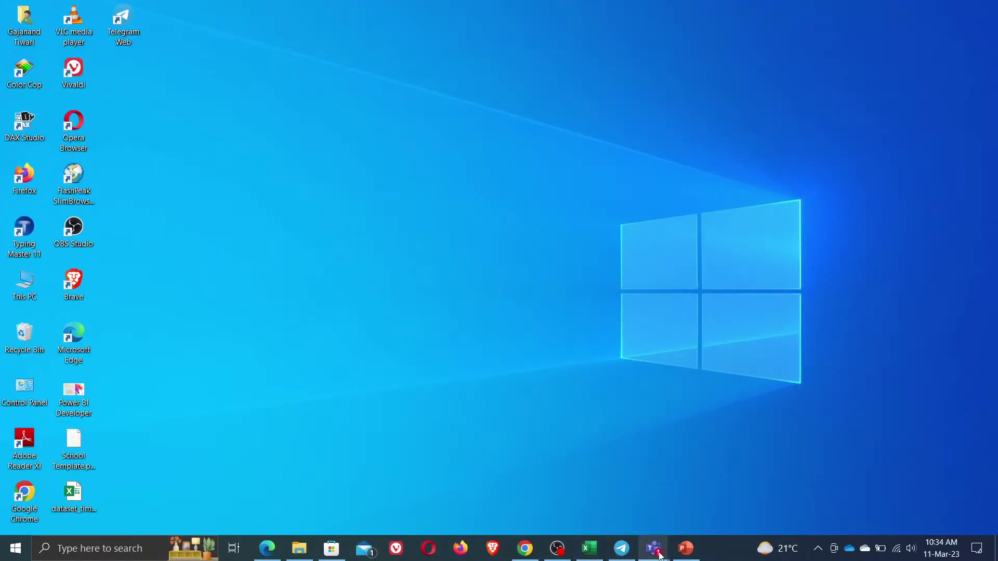
# - Check the live streaming meeting's chat in Teams, and minimise the chat window
pyautogui.moveTo(656, 540)
pyautogui.click(539, 465)
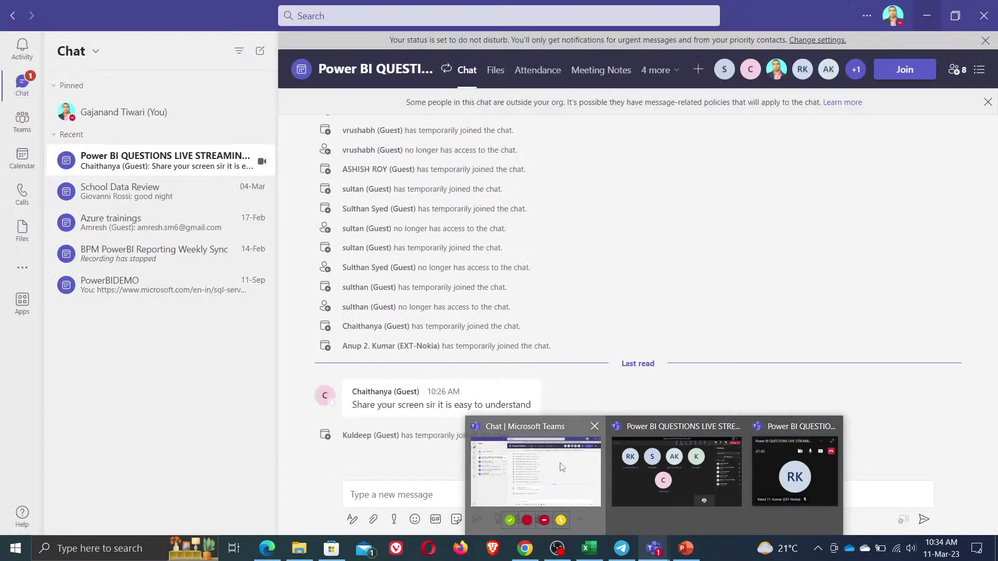
pyautogui.click(929, 16)
pyautogui.rightClick(411, 151)
pyautogui.click(454, 185)
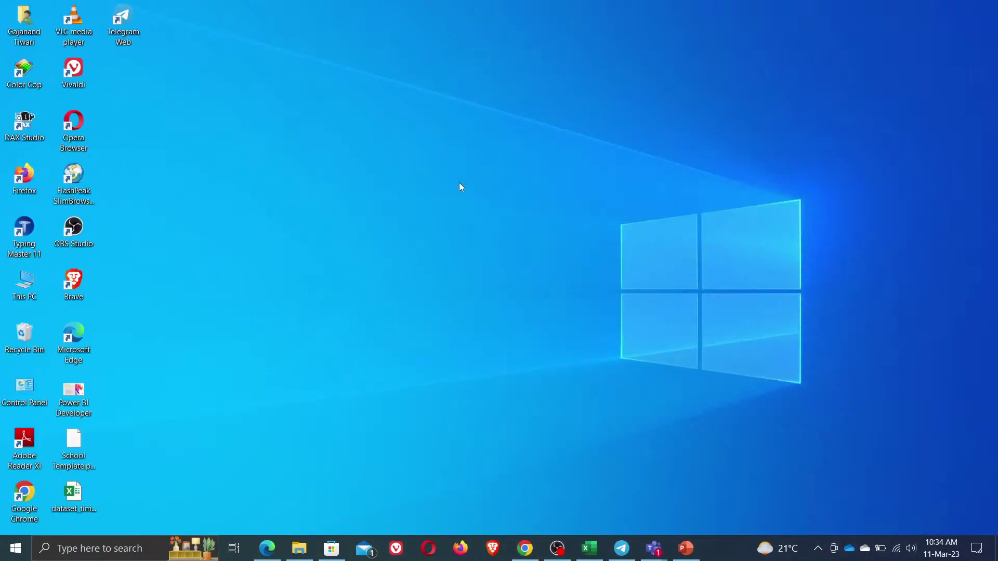
pyautogui.rightClick(459, 184)
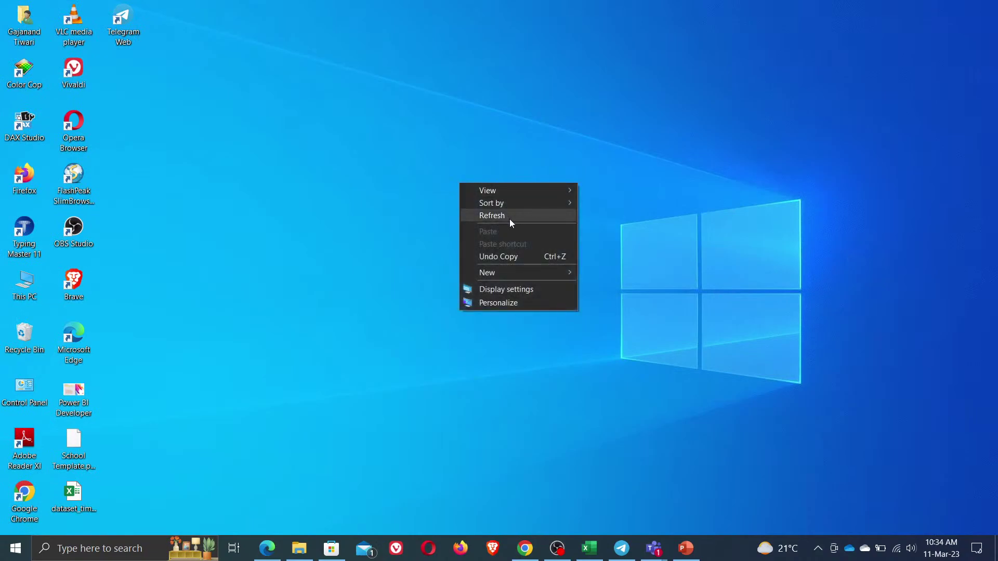
pyautogui.click(510, 220)
pyautogui.rightClick(444, 165)
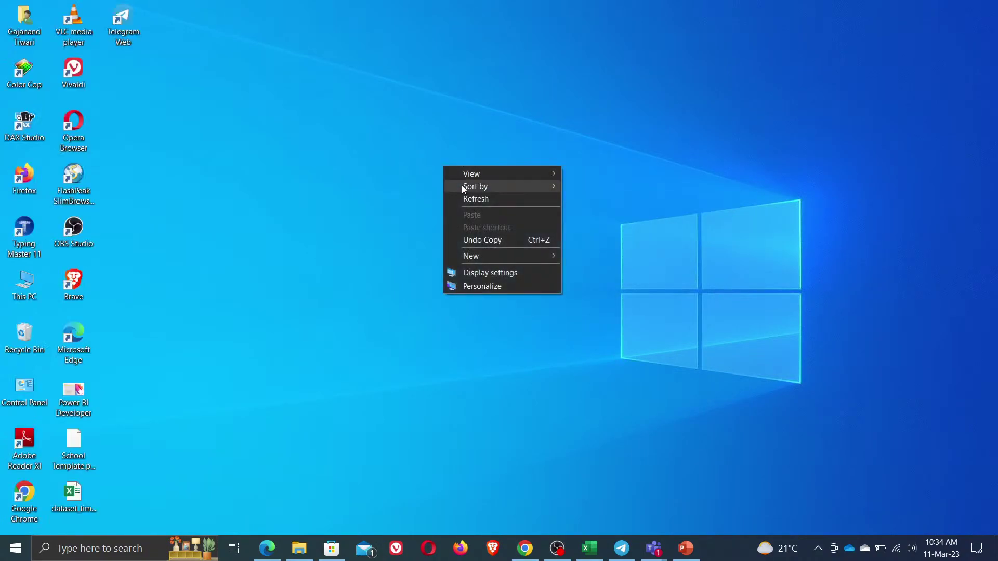
pyautogui.click(469, 199)
# - Switch to Edge, show the Power BI service's My workspace page, and minimise the browser
pyautogui.click(267, 550)
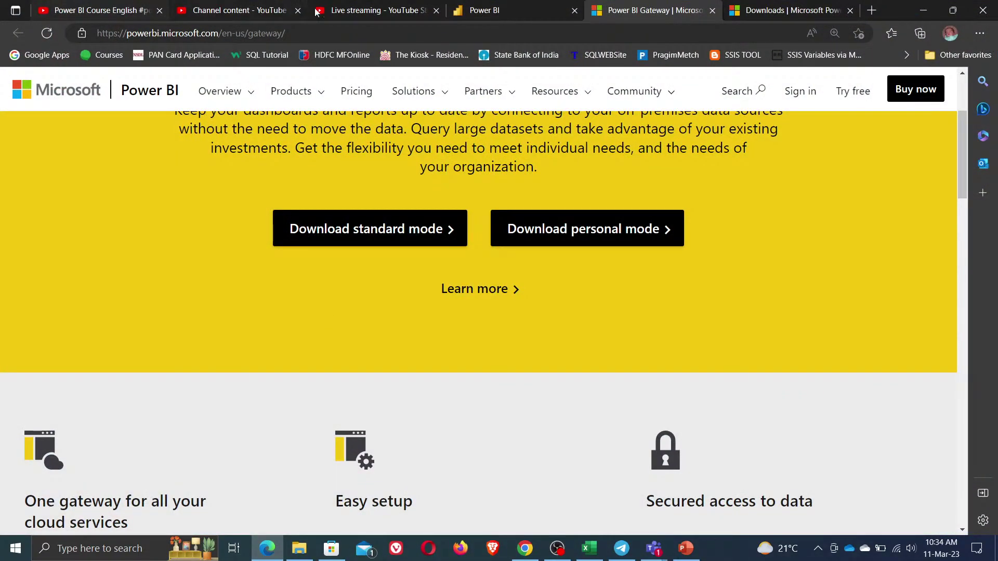
pyautogui.click(495, 6)
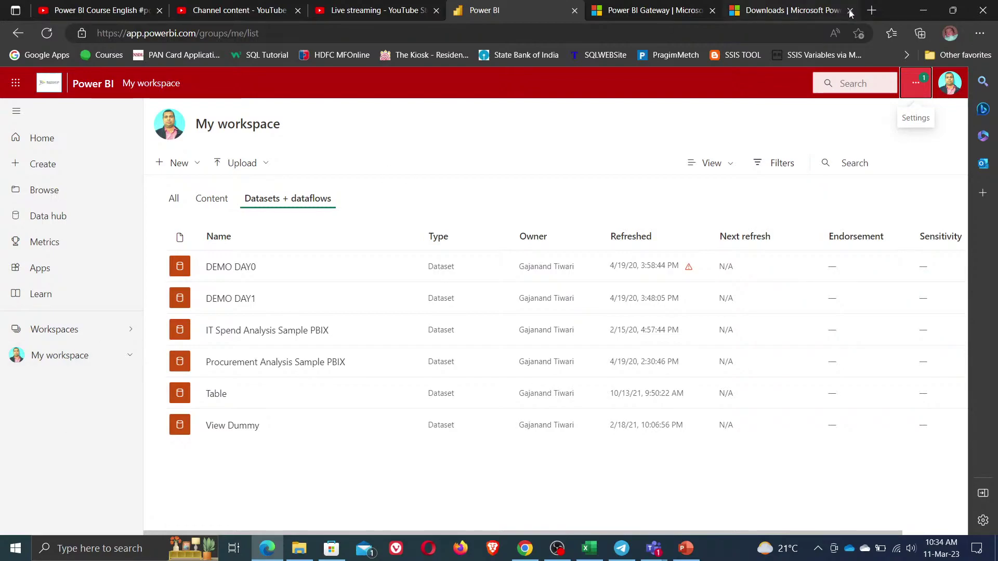
pyautogui.click(925, 15)
pyautogui.rightClick(412, 143)
pyautogui.click(436, 176)
pyautogui.moveTo(590, 548)
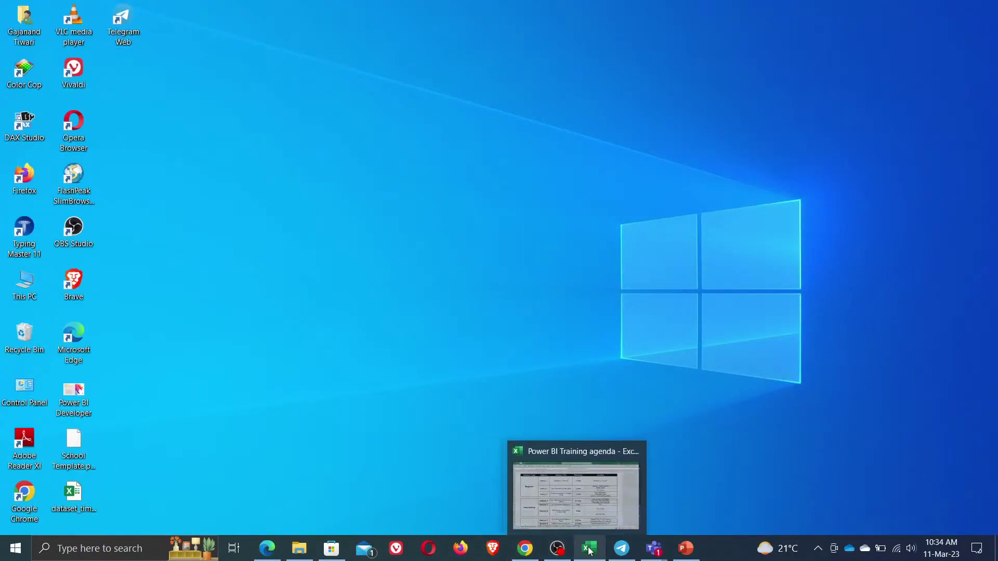
pyautogui.rightClick(334, 146)
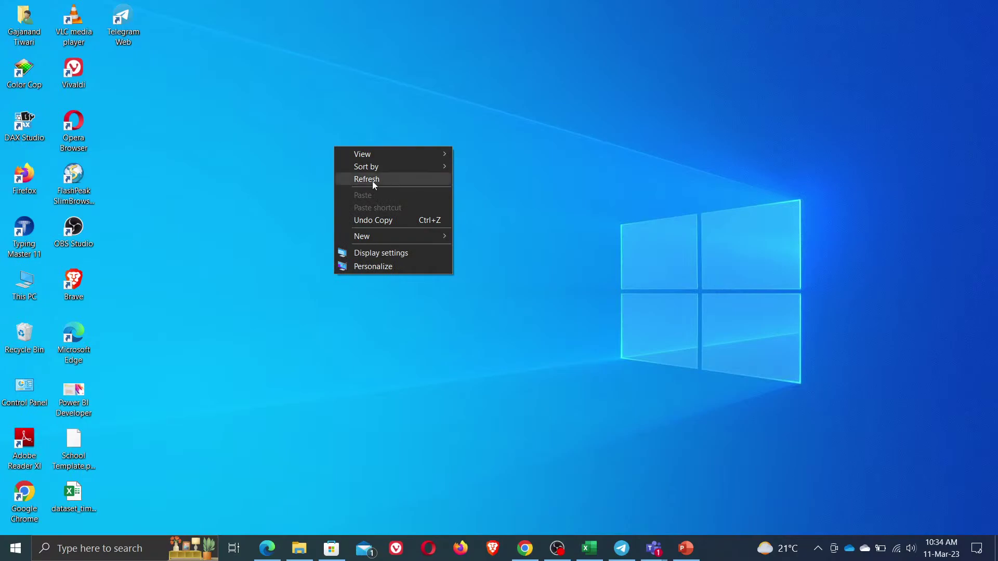
pyautogui.click(372, 180)
pyautogui.moveTo(266, 549)
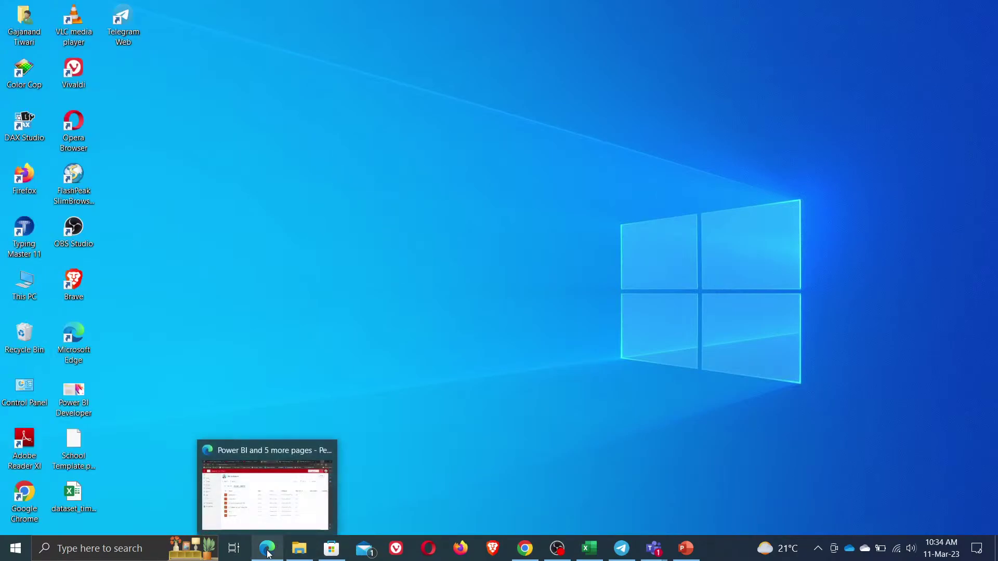
pyautogui.click(266, 529)
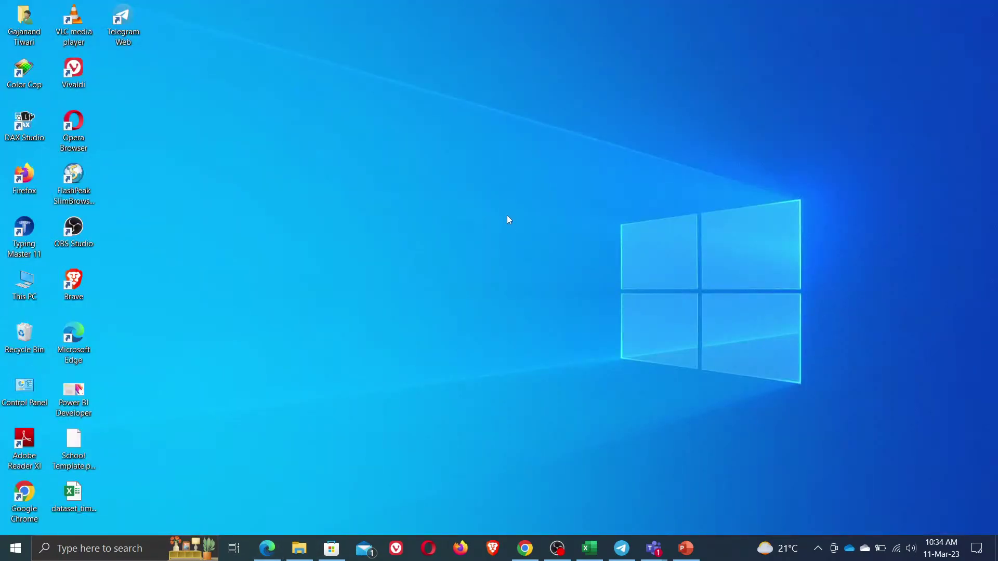
# - Search Windows for "power bi de" to check for the Power BI Desktop app, and close the search
pyautogui.click(89, 550)
pyautogui.write('power bi de')
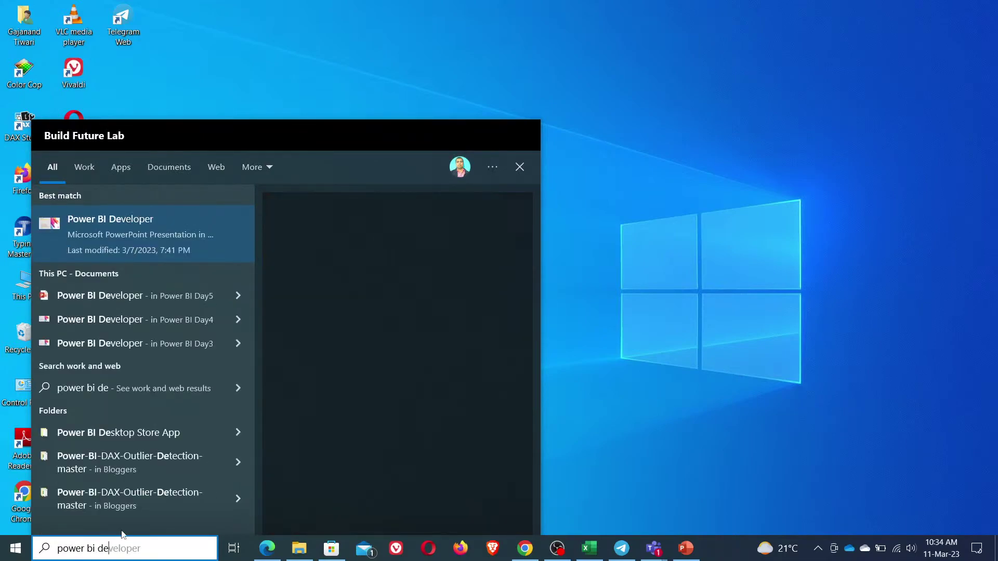
pyautogui.click(664, 166)
pyautogui.rightClick(635, 170)
pyautogui.click(668, 202)
pyautogui.rightClick(575, 186)
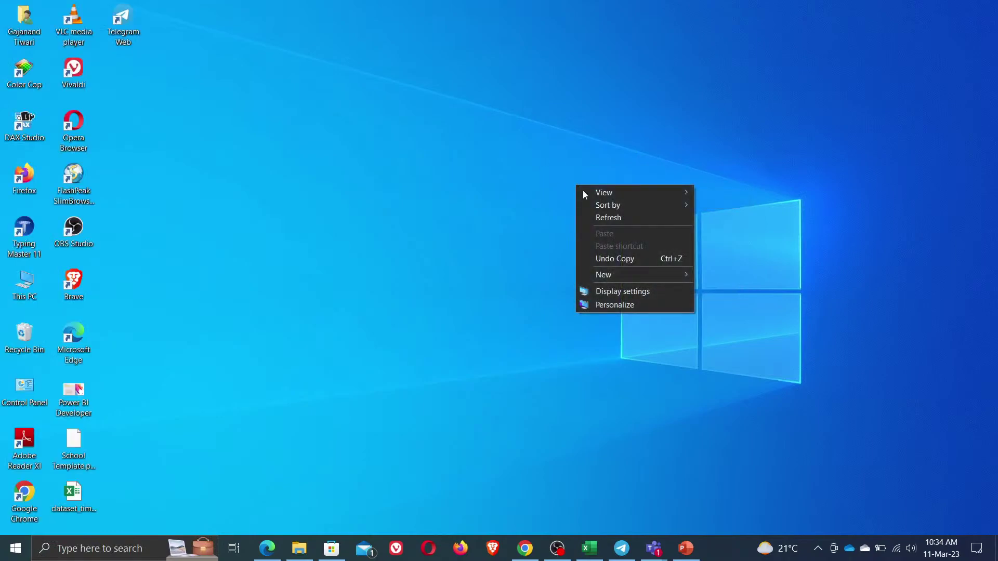
pyautogui.click(633, 219)
pyautogui.rightClick(422, 164)
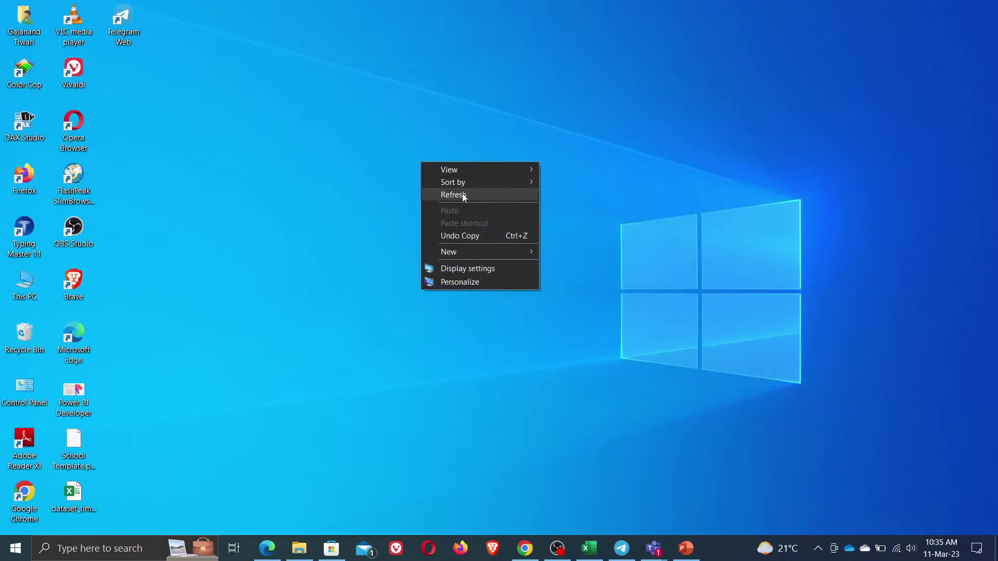
pyautogui.click(463, 195)
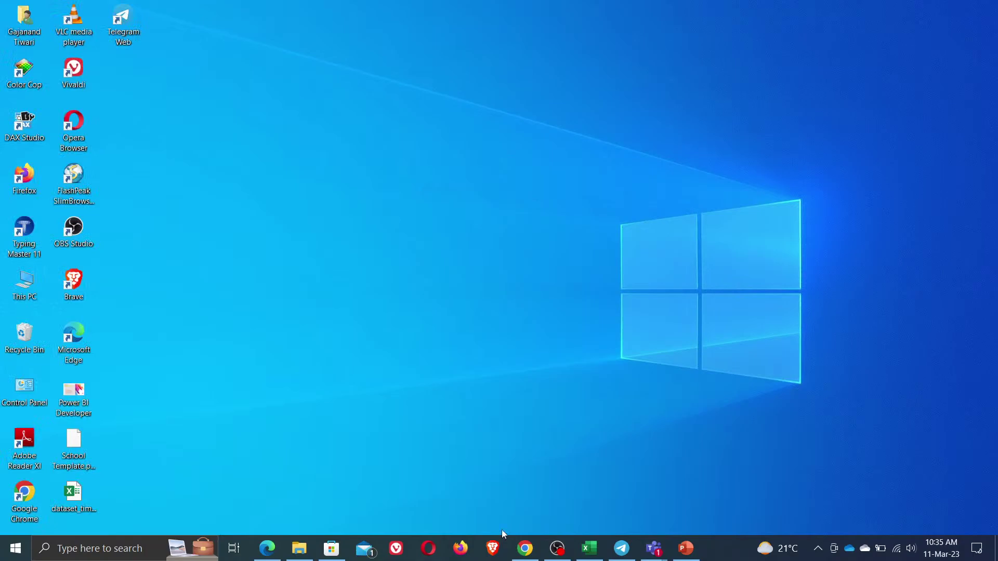
# - Switch to Edge, load Google in place of the Power BI gateway page, and search for "power bi support"
pyautogui.click(268, 554)
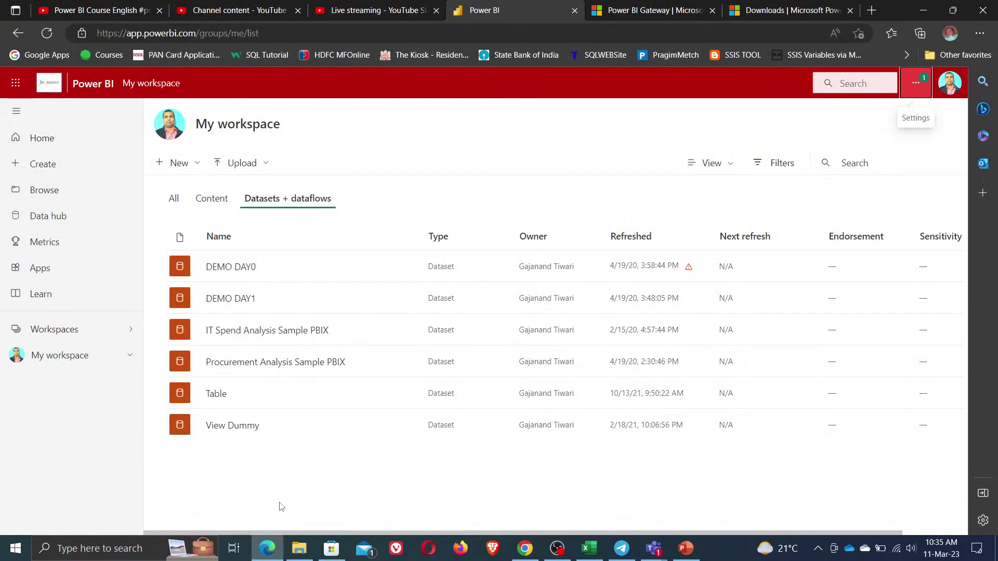
pyautogui.click(653, 10)
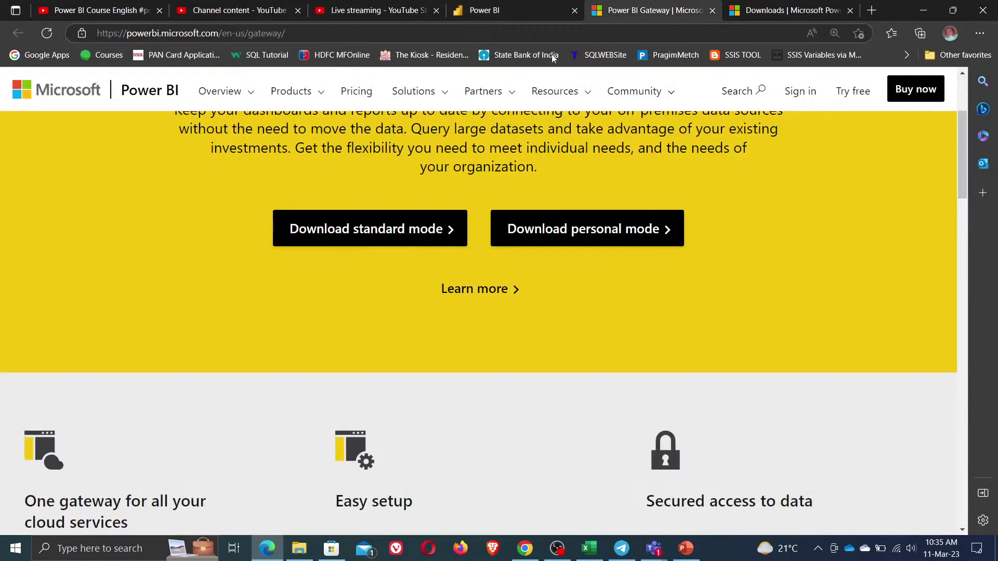
pyautogui.click(436, 32)
pyautogui.write('goo')
pyautogui.press('Return')
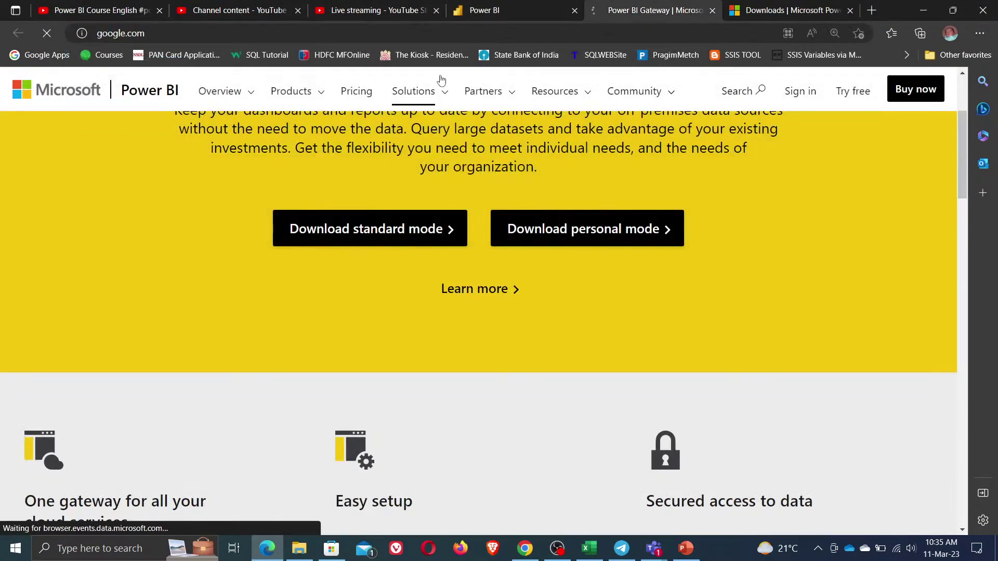
pyautogui.write('power bi support')
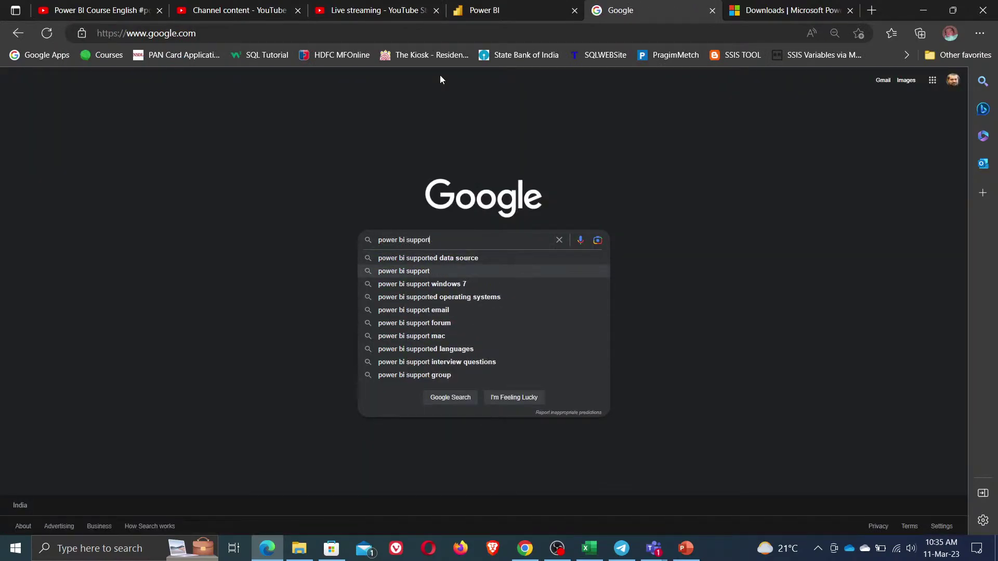
pyautogui.press('Return')
# - Switch to the Teams live streaming meeting, admit the guest waiting in the lobby, and minimise the meeting window
pyautogui.moveTo(657, 548)
pyautogui.click(661, 507)
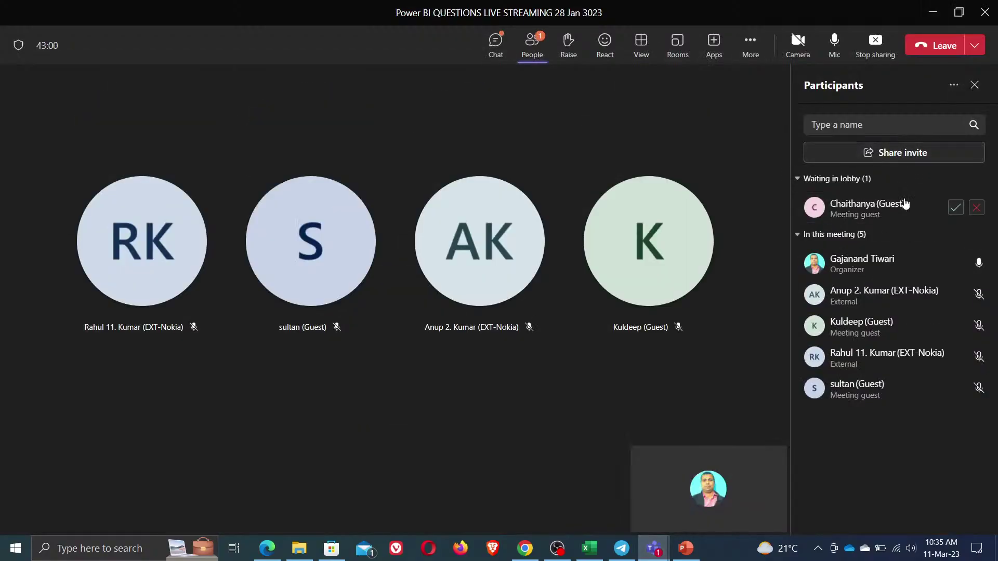
pyautogui.click(956, 208)
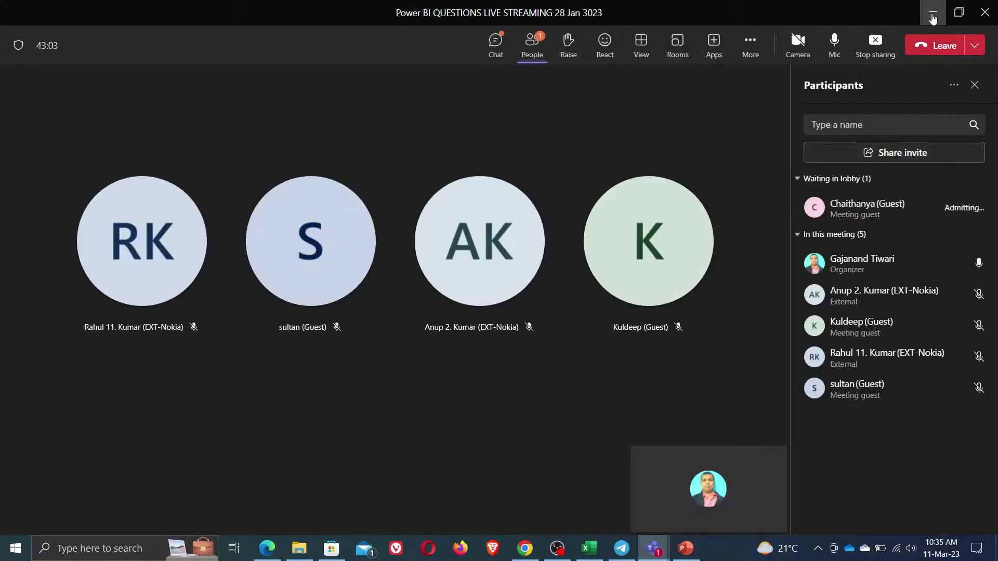
pyautogui.click(936, 15)
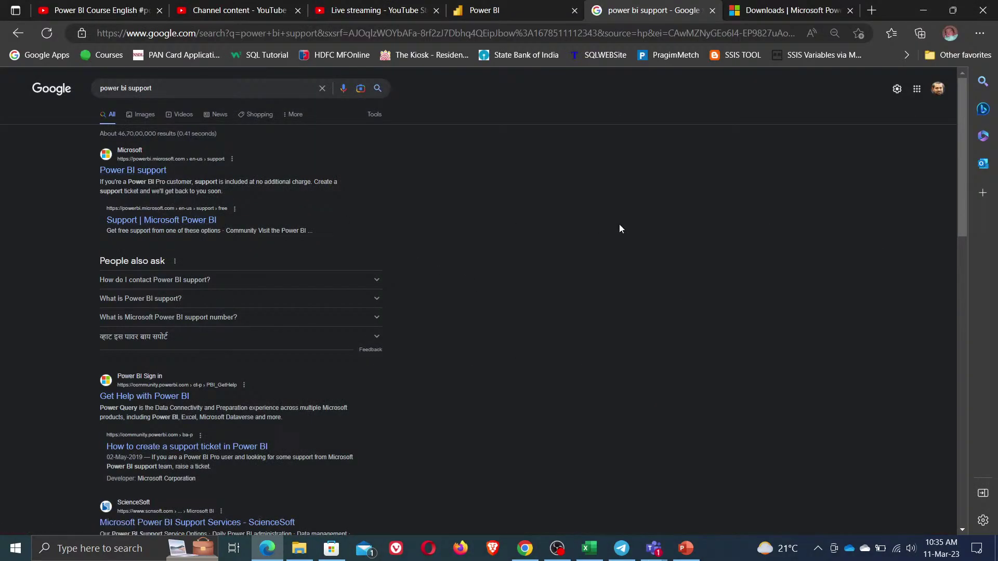
# - Open Microsoft's Power BI support page from the results, and admit another waiting participant to the Teams meeting
pyautogui.click(152, 170)
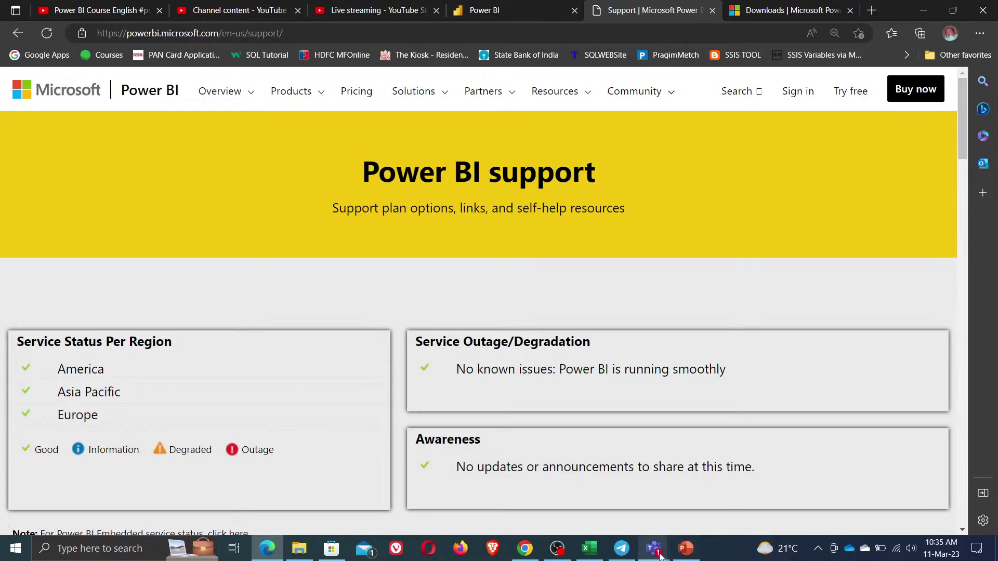
pyautogui.click(656, 489)
pyautogui.click(953, 207)
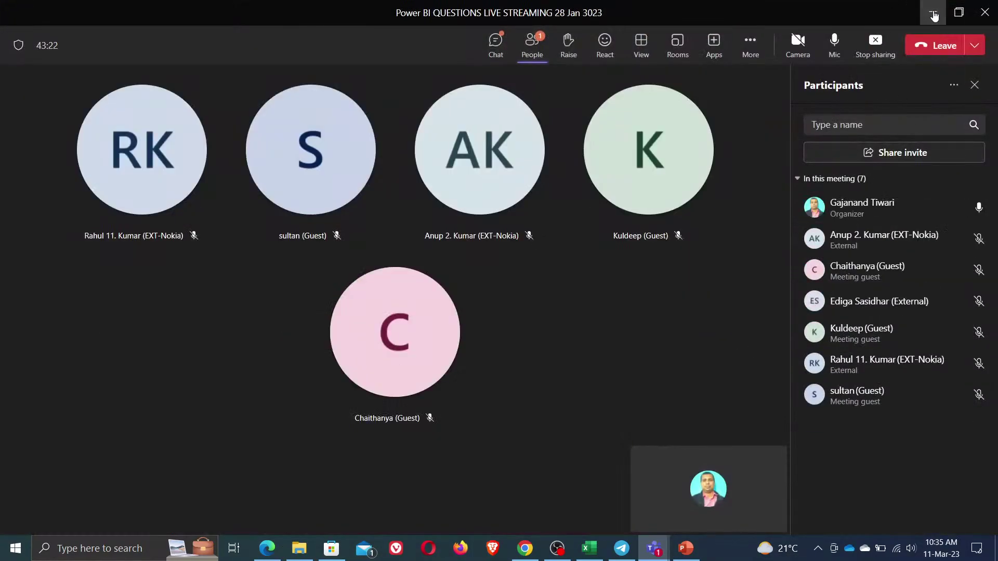
pyautogui.click(933, 12)
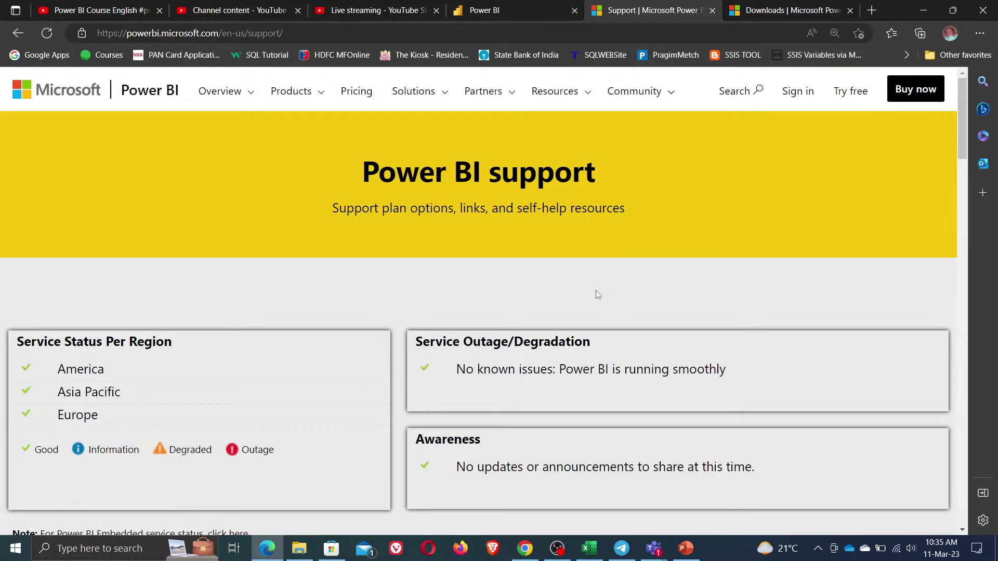
# - Examine the service status and self-help resources on the Power BI support page, and minimise Edge from the YouTube Studio page
pyautogui.scroll(-12, 590, 312)
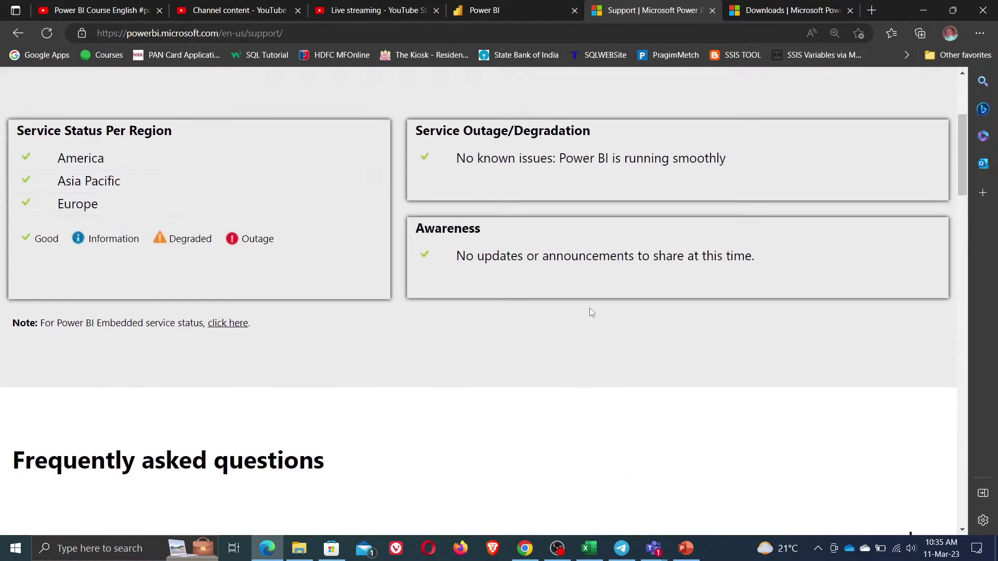
pyautogui.scroll(-6, 590, 318)
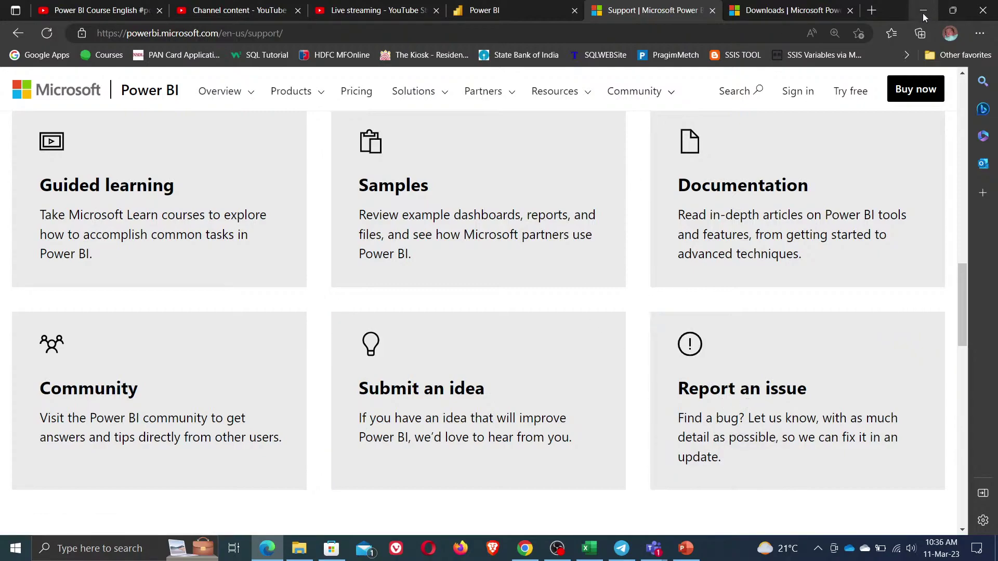
pyautogui.click(247, 14)
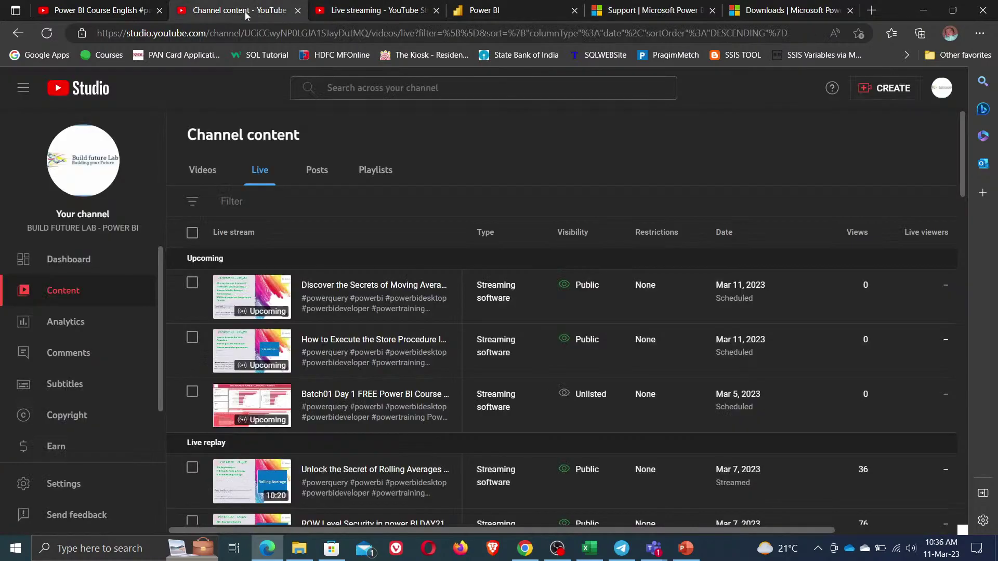
pyautogui.click(924, 12)
# - Search Windows for "power bi desktop" to check for the installed app
pyautogui.click(97, 550)
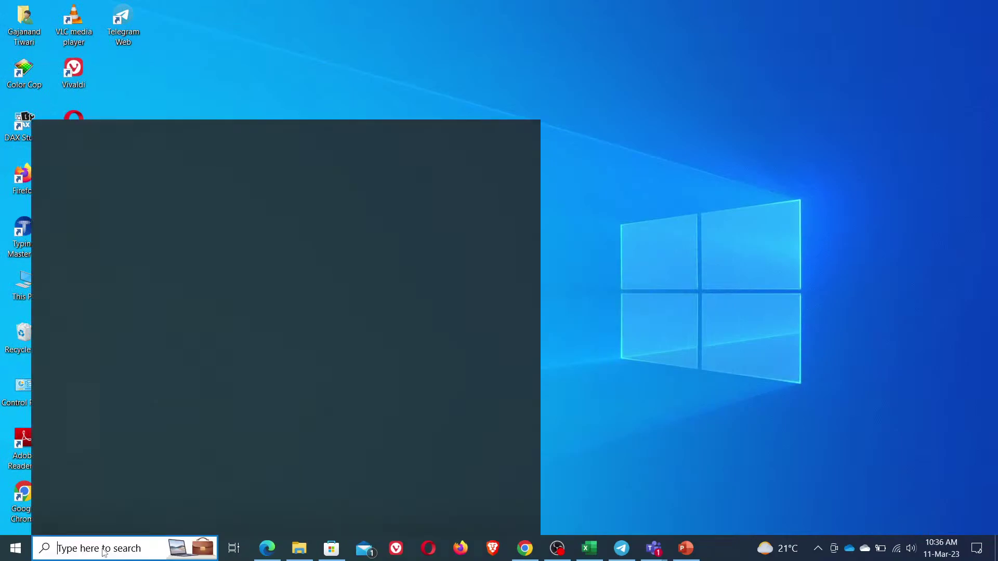
pyautogui.write('power')
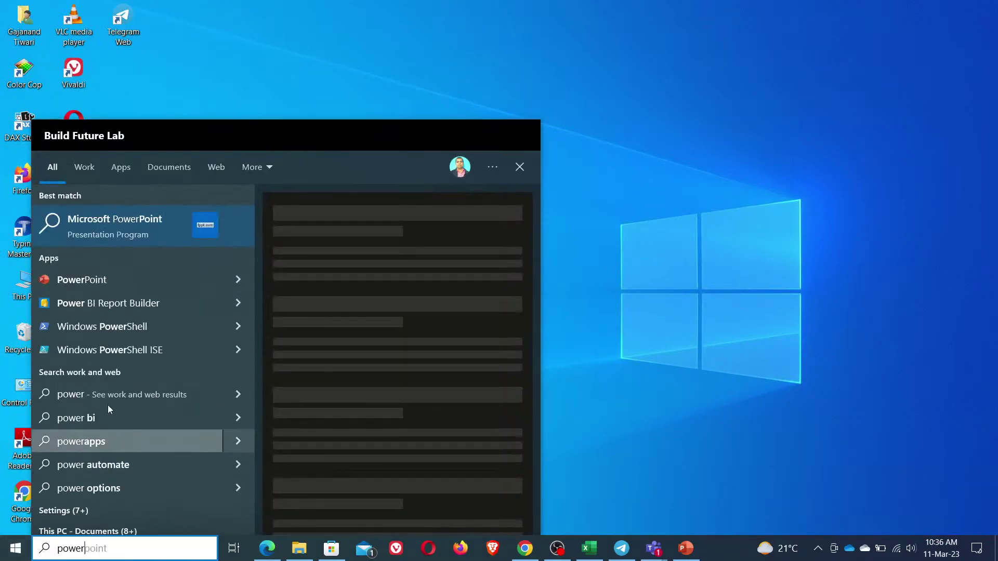
pyautogui.write('desktop')
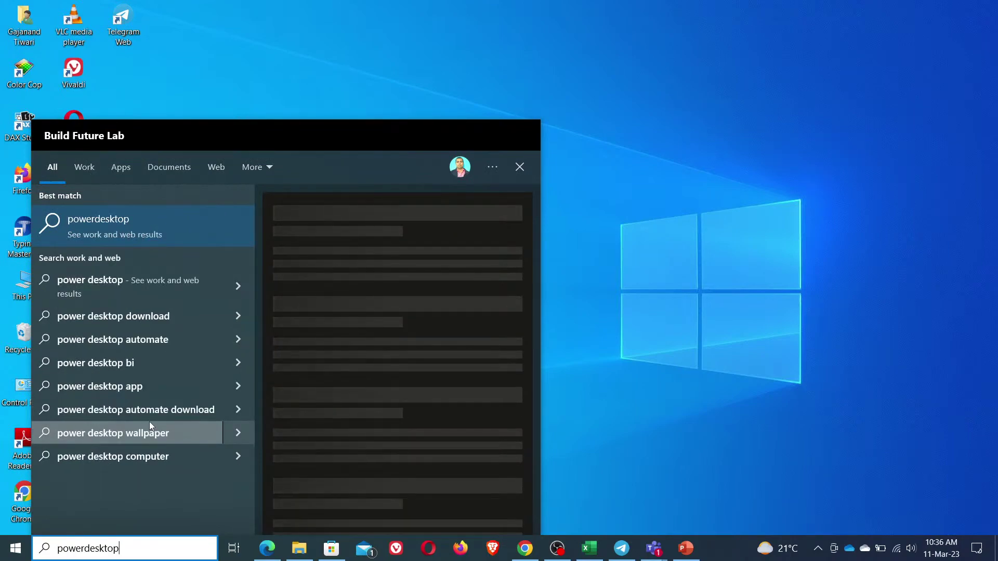
pyautogui.press('Left')
pyautogui.press('Left')
pyautogui.press('Left')
pyautogui.press('Left')
pyautogui.press('Left')
pyautogui.press('Left')
pyautogui.press('Left')
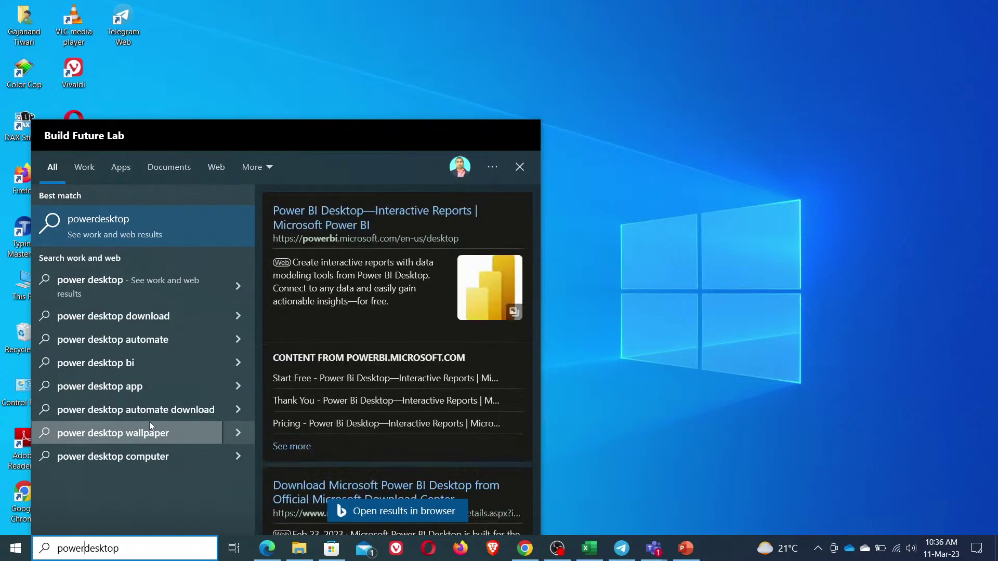
pyautogui.write('bi')
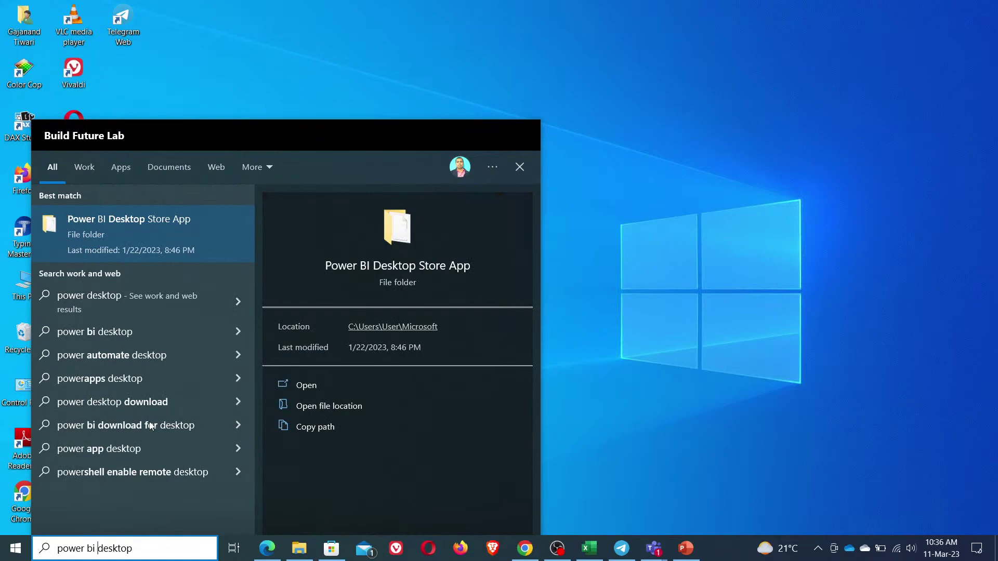
# - Check the live streaming meeting's chat in Teams, minimise the chat window, and refresh the Windows desktop
pyautogui.click(654, 548)
pyautogui.click(589, 436)
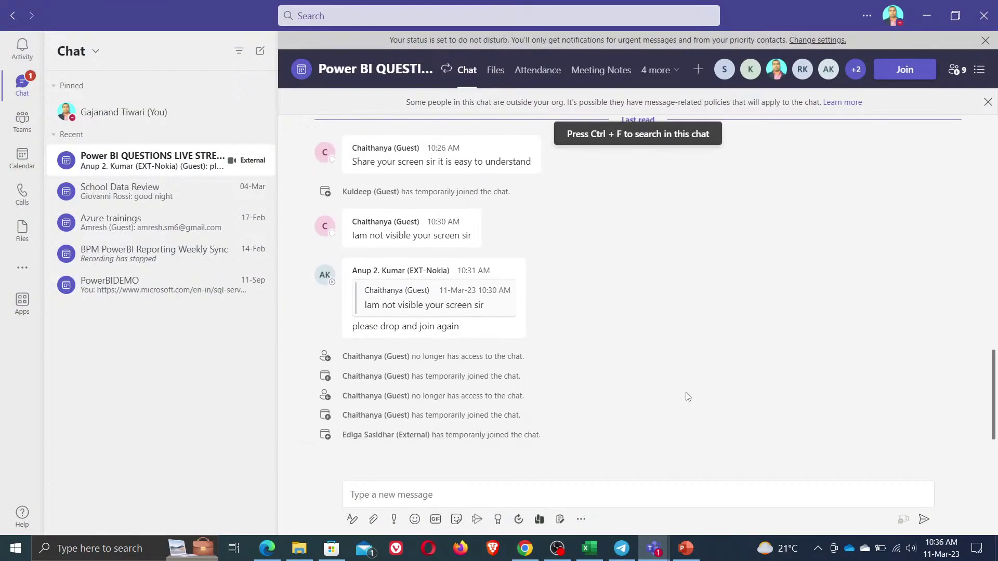
pyautogui.click(928, 16)
pyautogui.rightClick(510, 196)
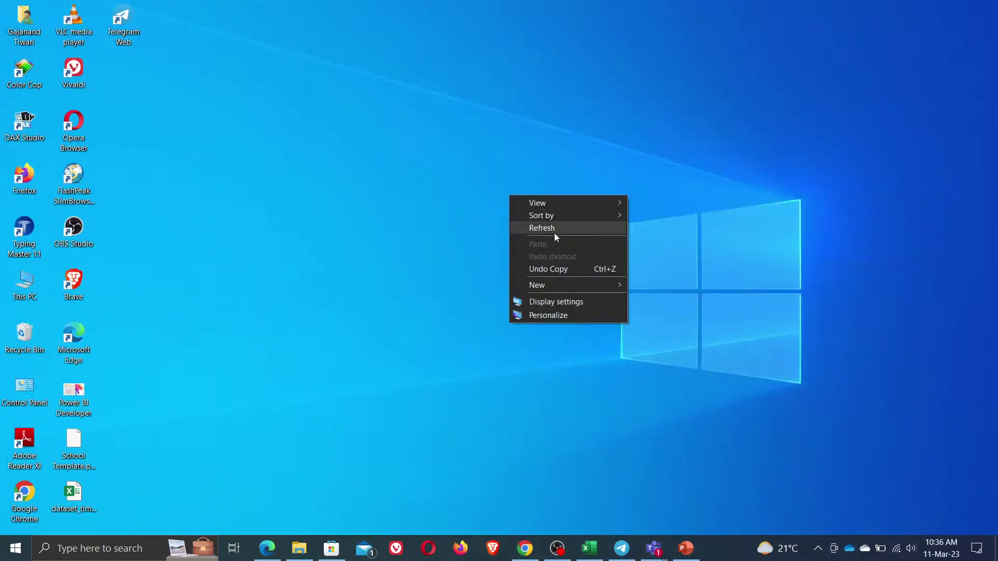
pyautogui.click(554, 233)
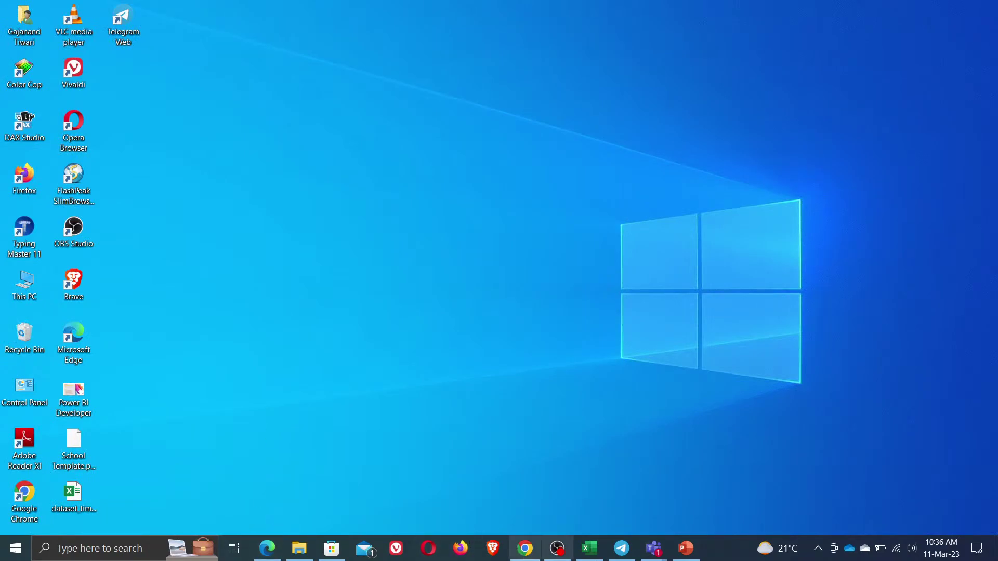
# - Switch to Microsoft Store, check the Power BI Desktop app's download progress, and minimise the Store
pyautogui.click(332, 548)
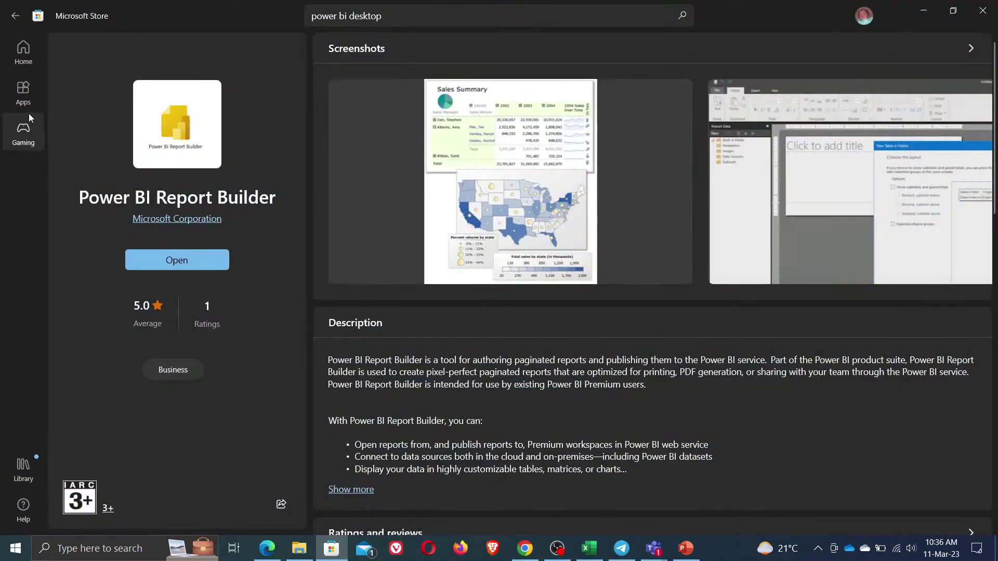
pyautogui.click(428, 20)
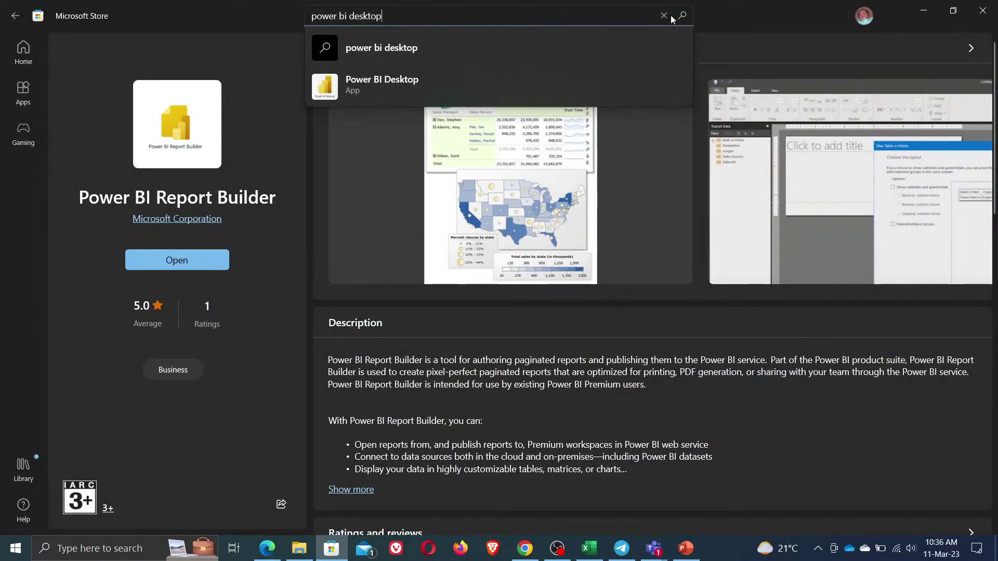
pyautogui.click(378, 86)
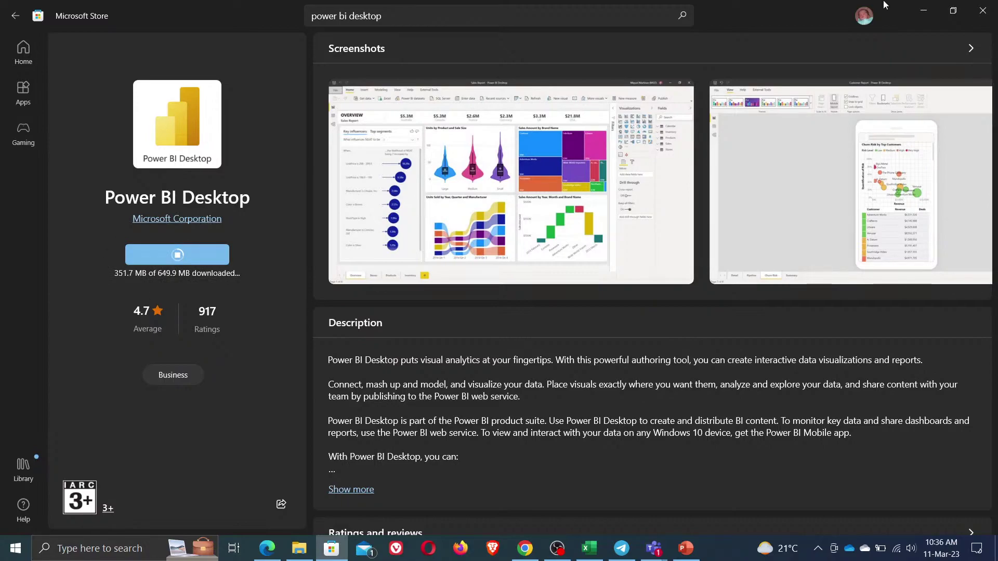
pyautogui.click(923, 13)
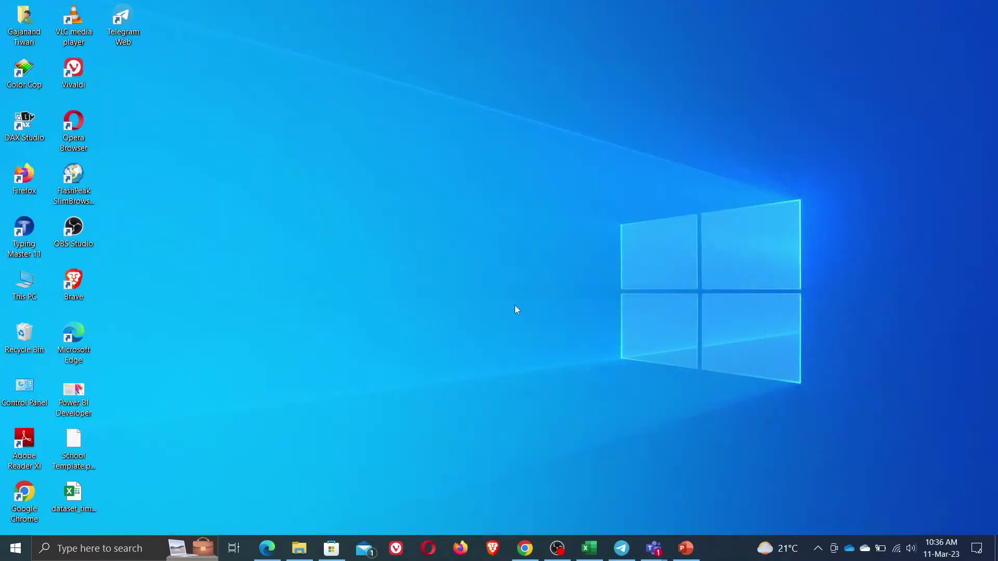
# - Switch to Edge, open the Data Gateway download page from the Power BI service, and return to My workspace
pyautogui.click(267, 549)
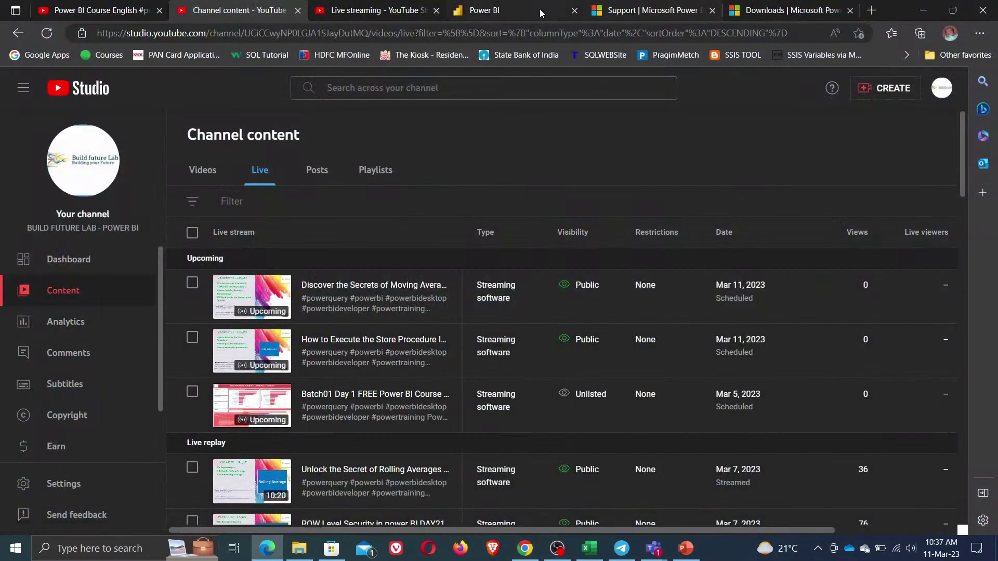
pyautogui.click(505, 13)
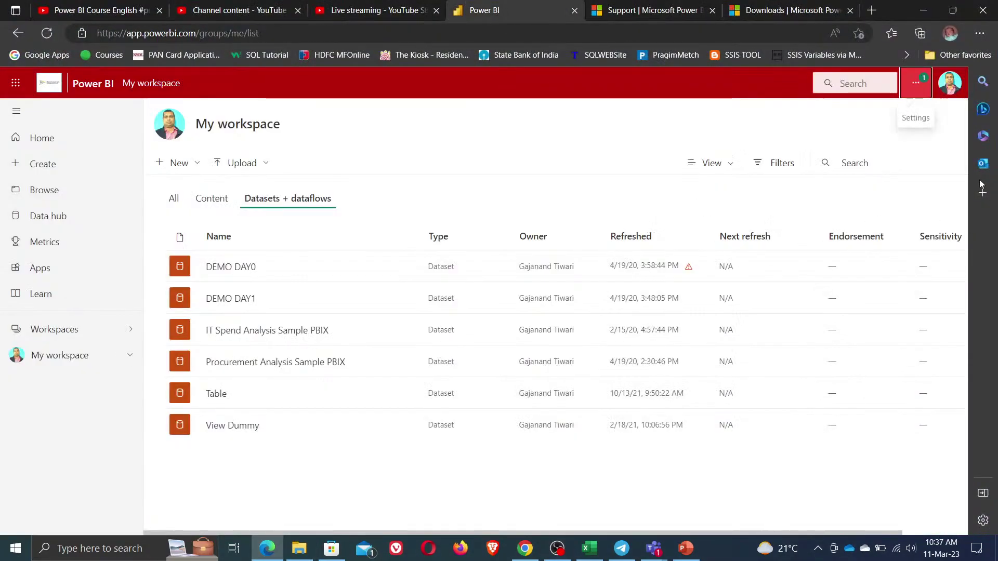
pyautogui.click(917, 84)
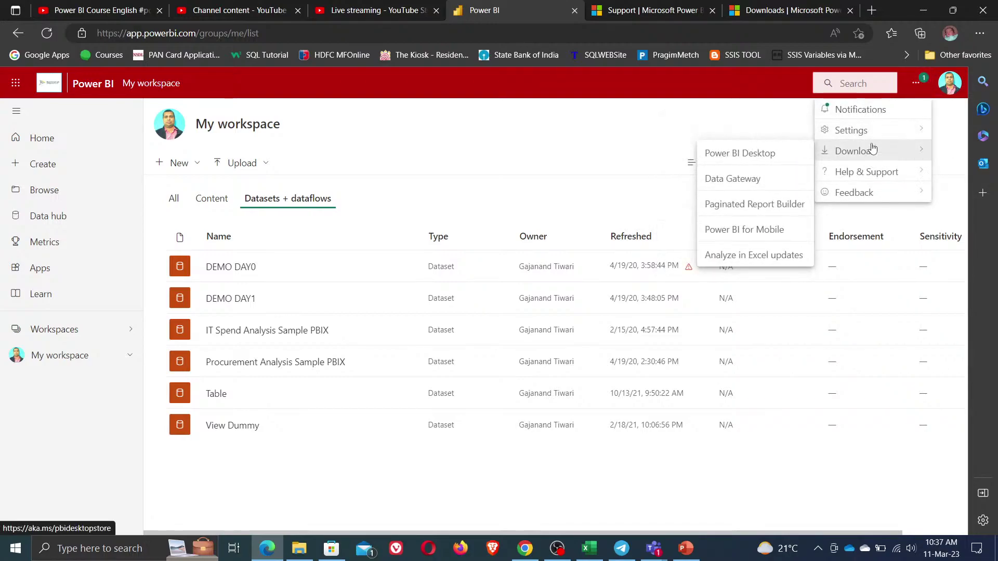
pyautogui.moveTo(873, 135)
pyautogui.moveTo(869, 152)
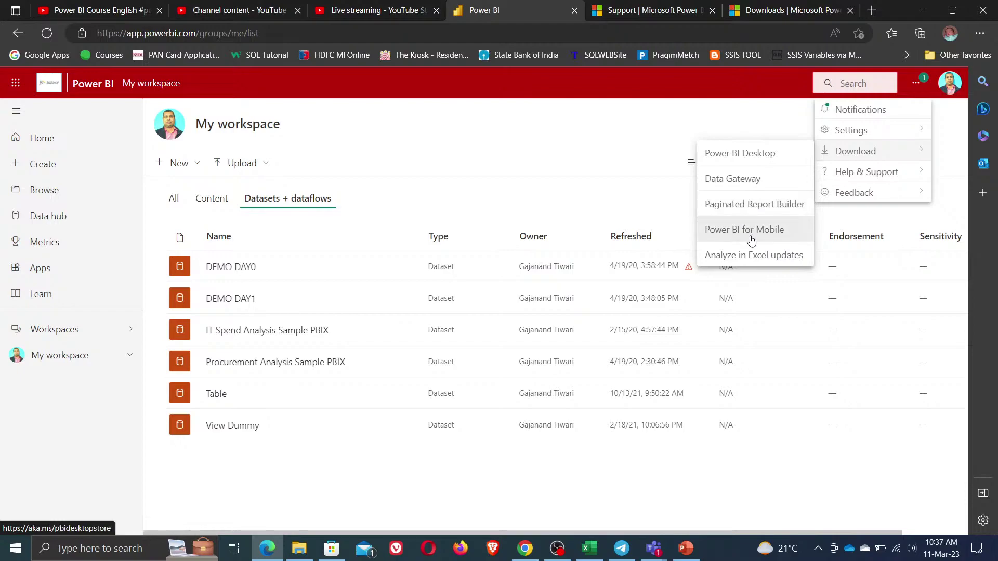
pyautogui.click(738, 179)
pyautogui.click(436, 11)
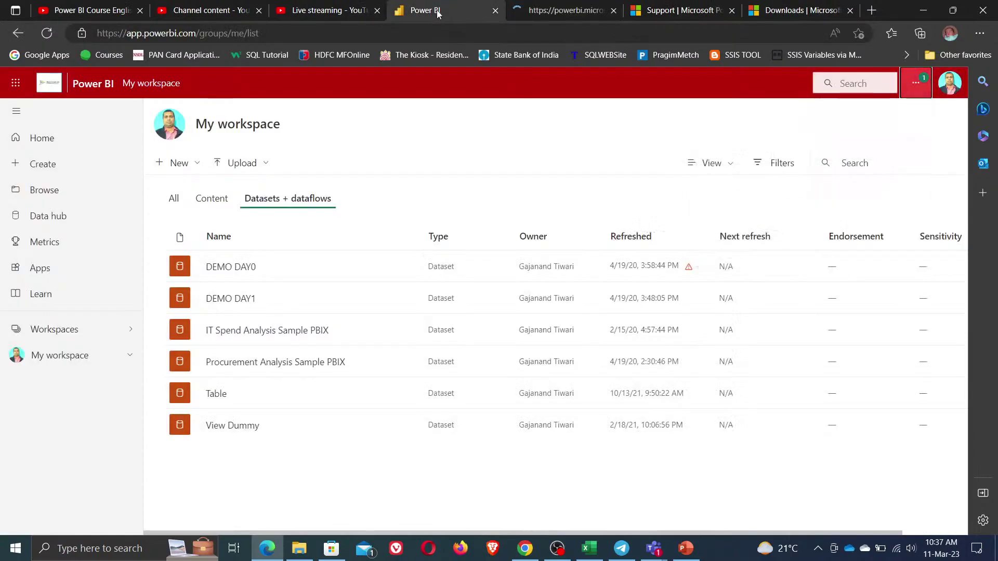
# - Download the Analyze in Excel updates from the Power BI service, set the installer to open, and dismiss the downloads list
pyautogui.click(917, 83)
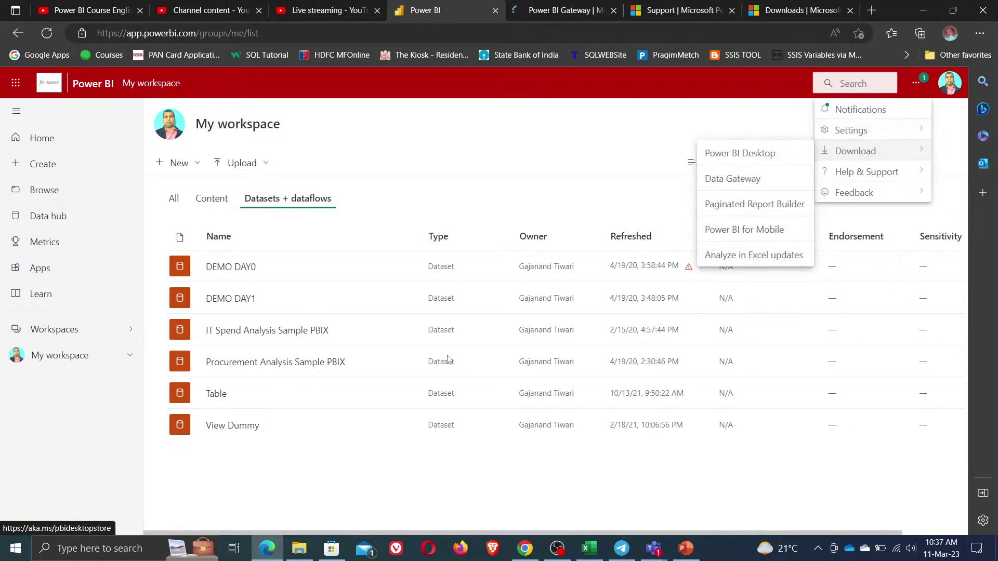
pyautogui.click(742, 265)
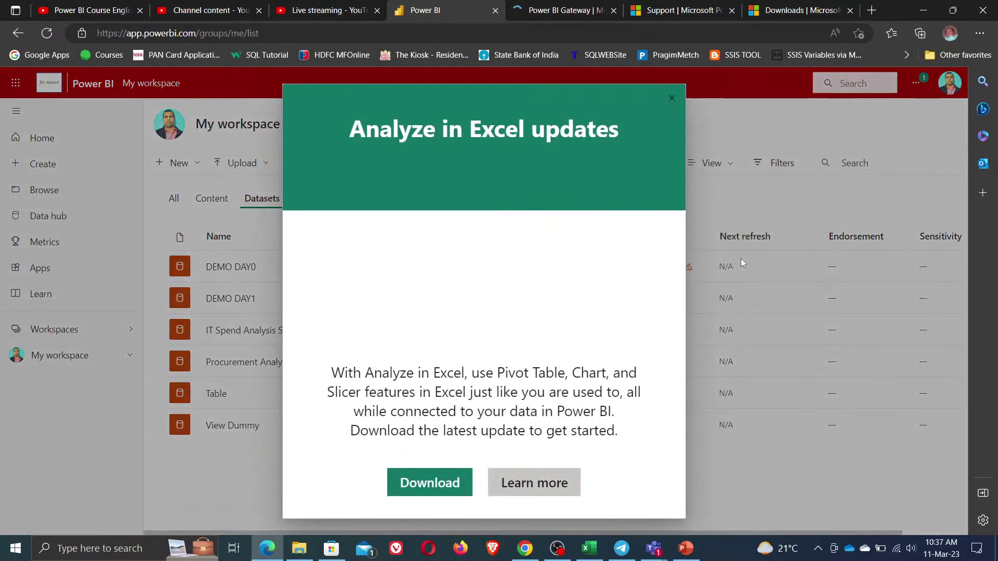
pyautogui.click(437, 489)
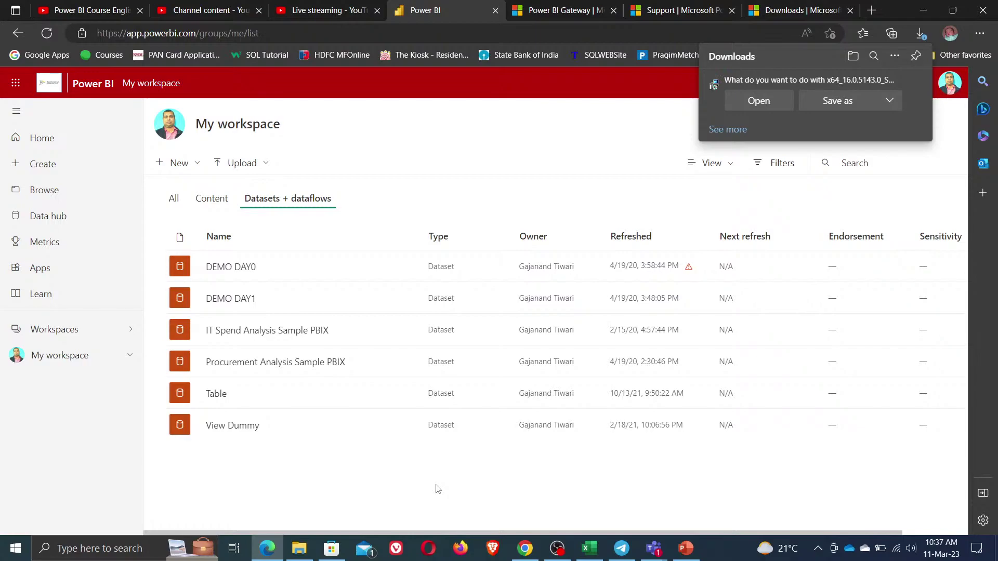
pyautogui.click(778, 102)
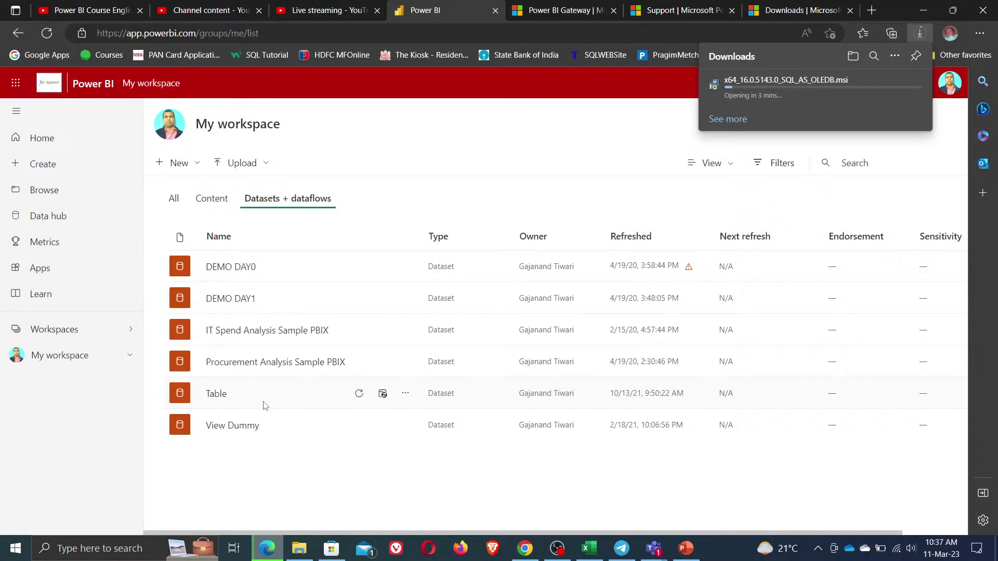
pyautogui.click(553, 161)
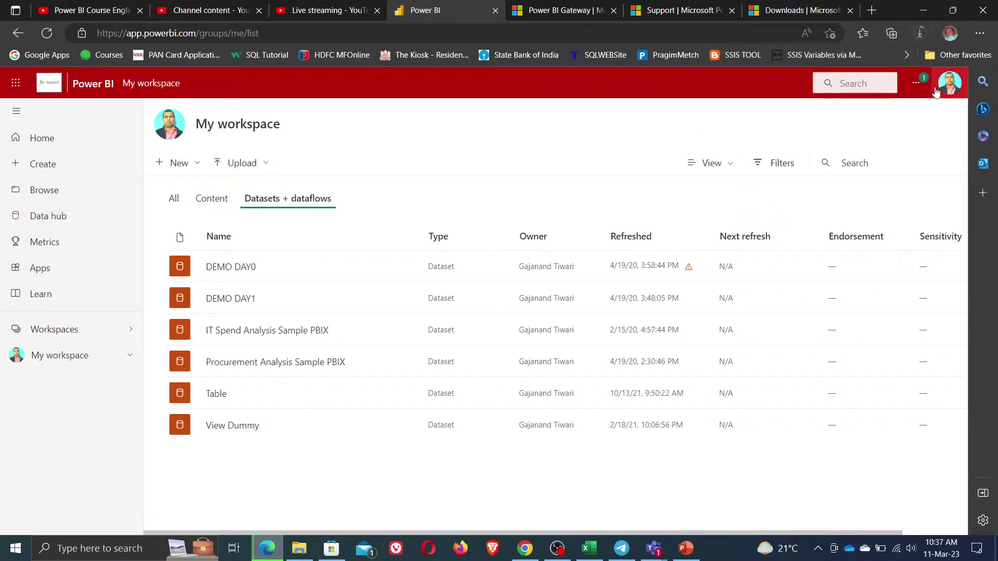
# - Show the download options in the Power BI service and open the list of workspaces
pyautogui.click(917, 82)
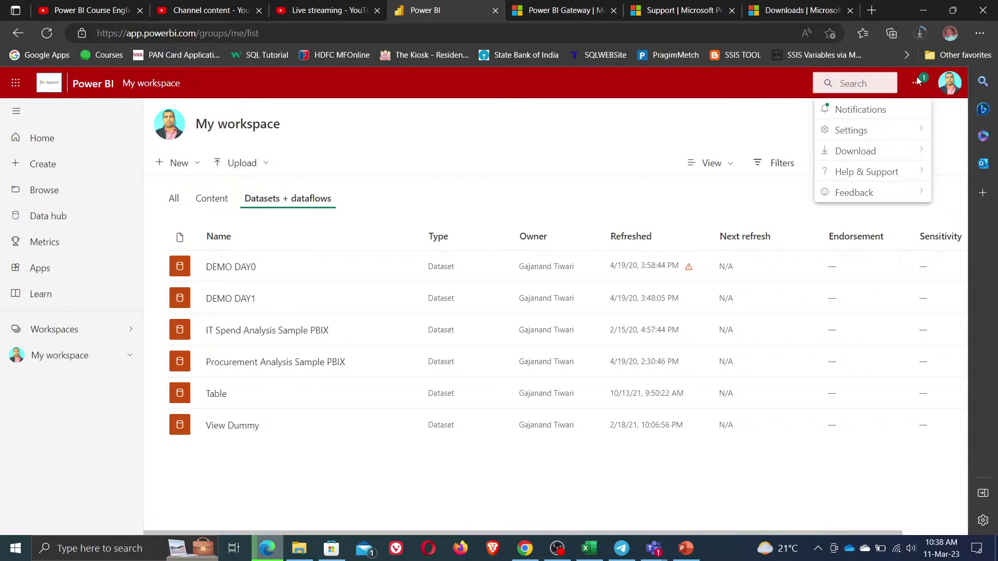
pyautogui.moveTo(835, 151)
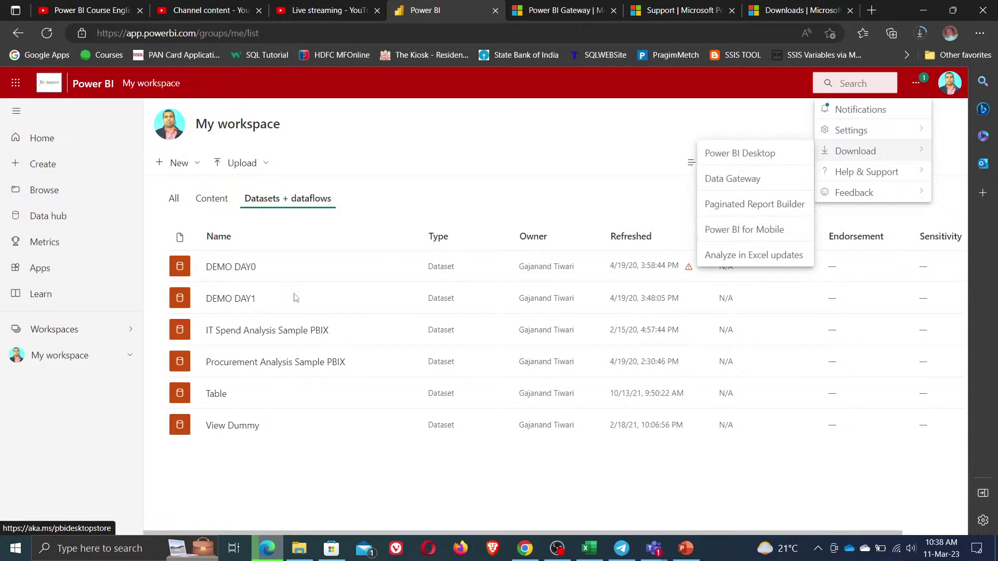
pyautogui.click(55, 337)
pyautogui.click(55, 337)
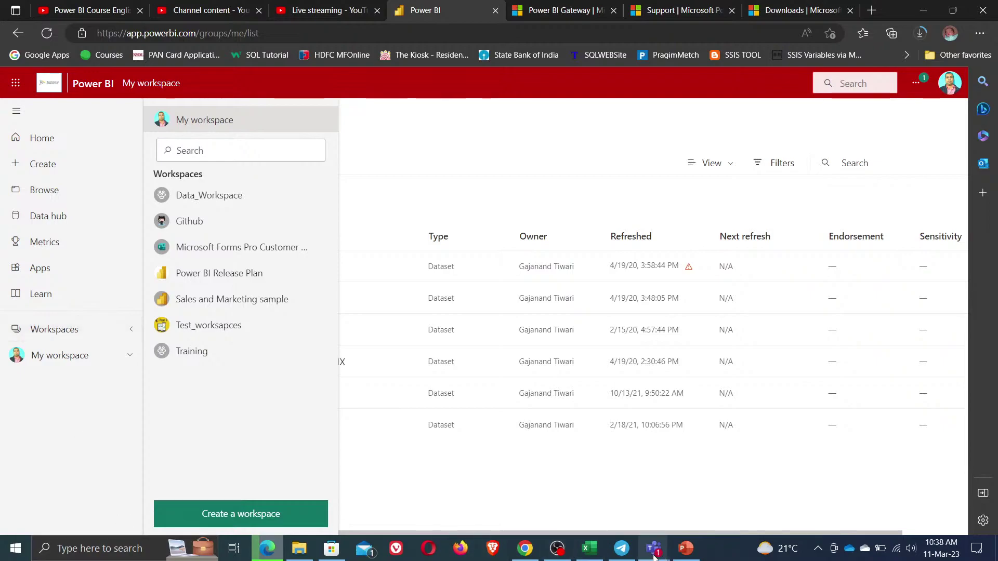
# - Switch to the live streaming meeting in Teams, admit the guest waiting in the lobby, and minimise the meeting window
pyautogui.moveTo(653, 549)
pyautogui.click(653, 503)
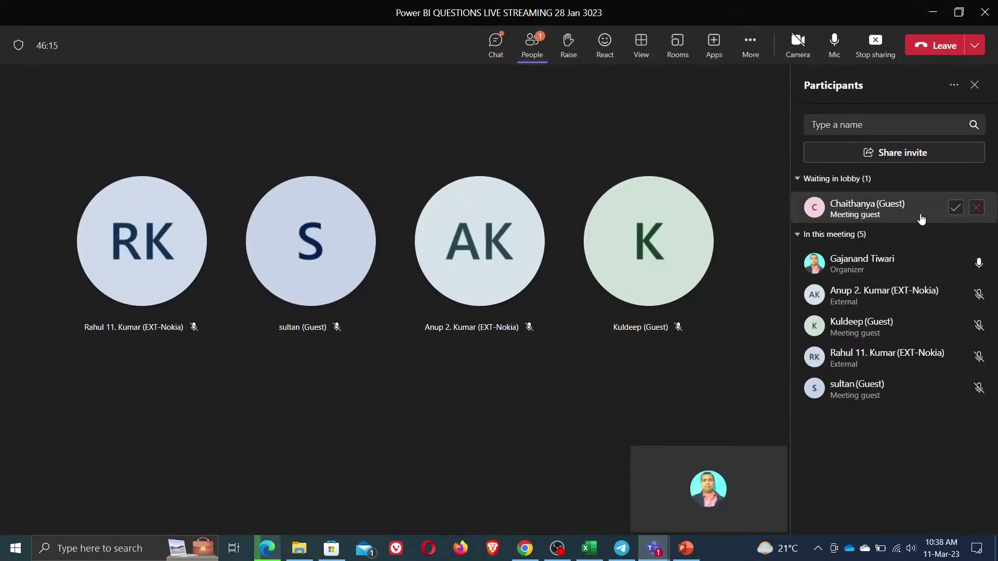
pyautogui.click(954, 211)
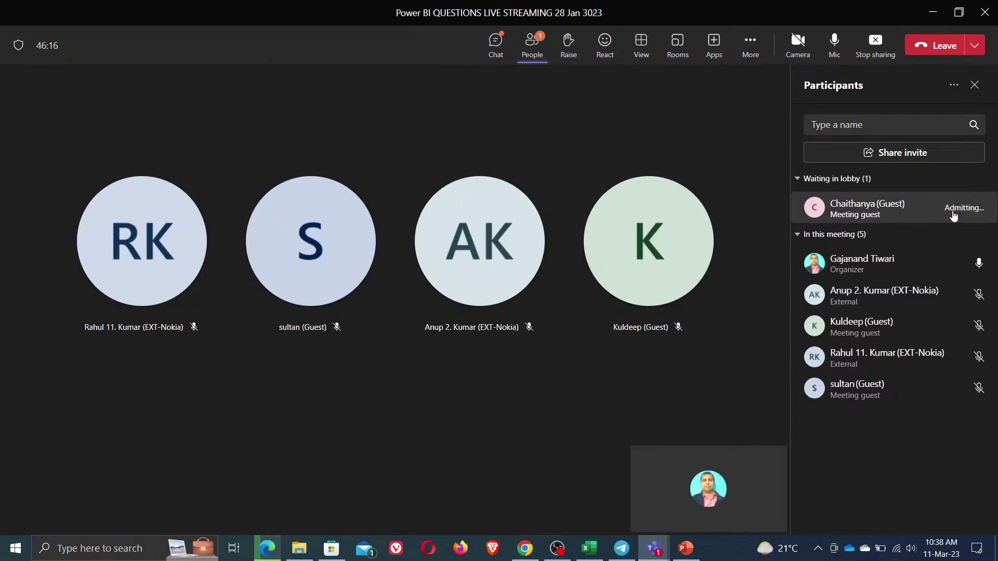
pyautogui.click(935, 12)
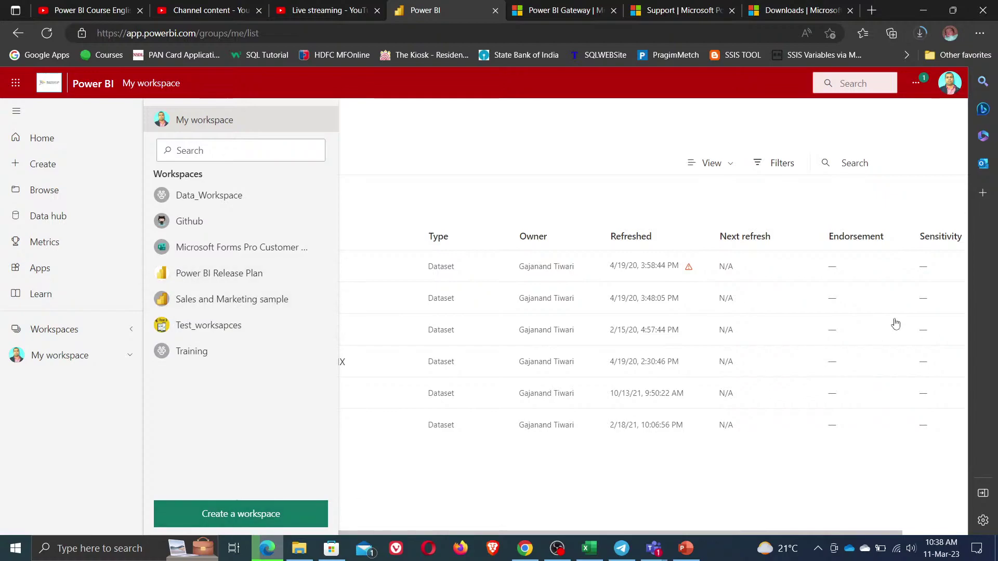
# - Try to create a workspace in the Power BI service, choose to buy the Pro upgrade, and minimise Edge
pyautogui.click(245, 519)
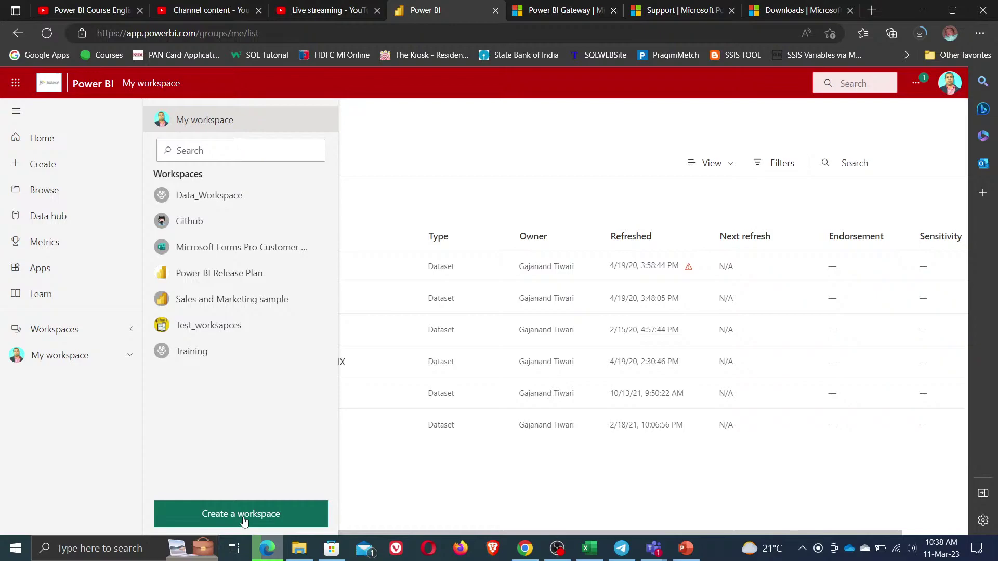
pyautogui.click(56, 333)
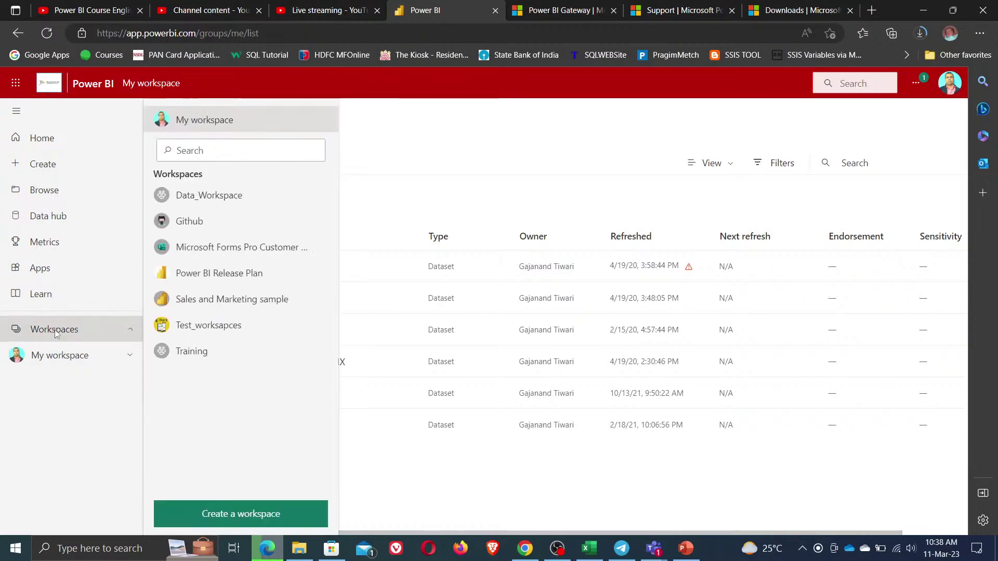
pyautogui.click(241, 516)
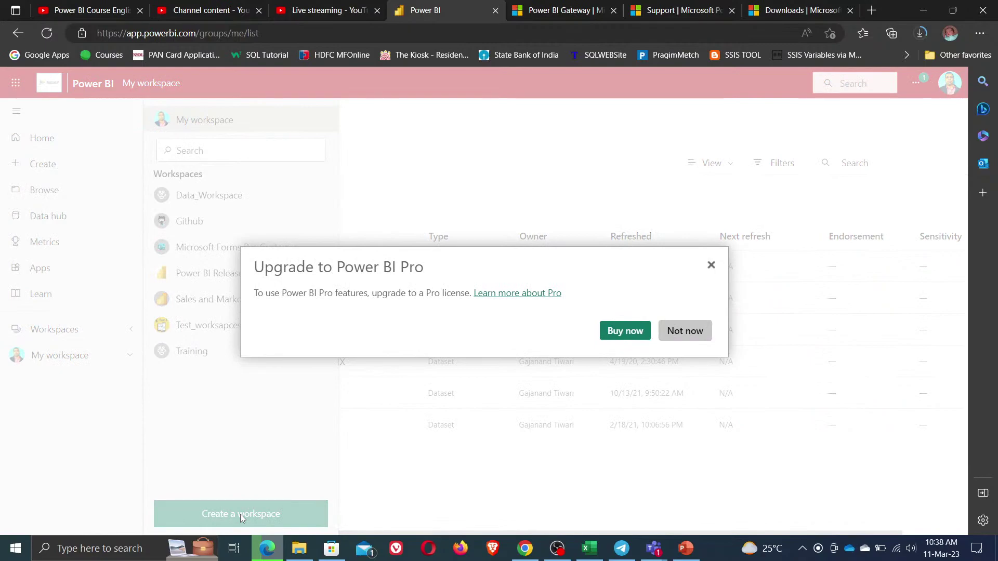
pyautogui.click(627, 337)
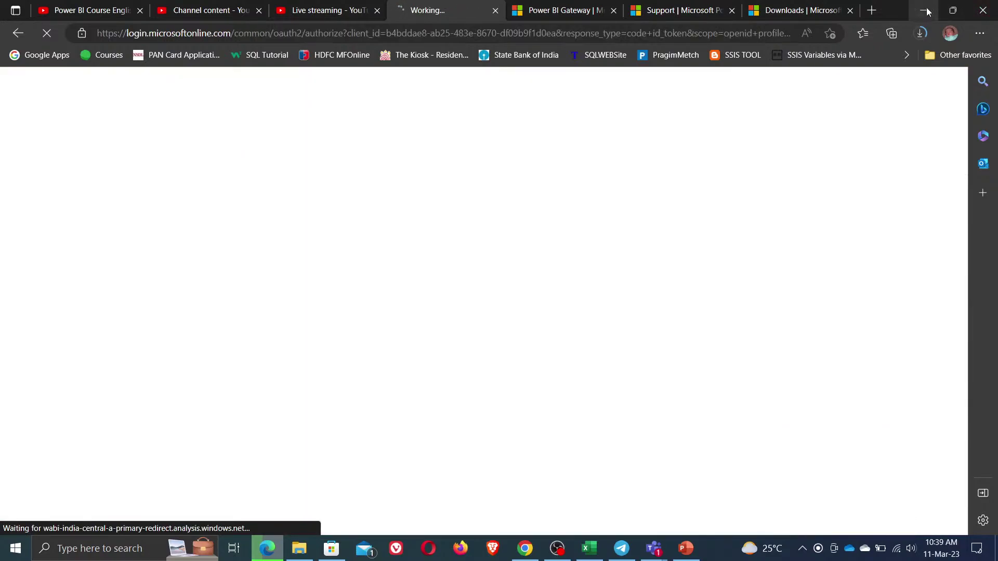
pyautogui.click(927, 10)
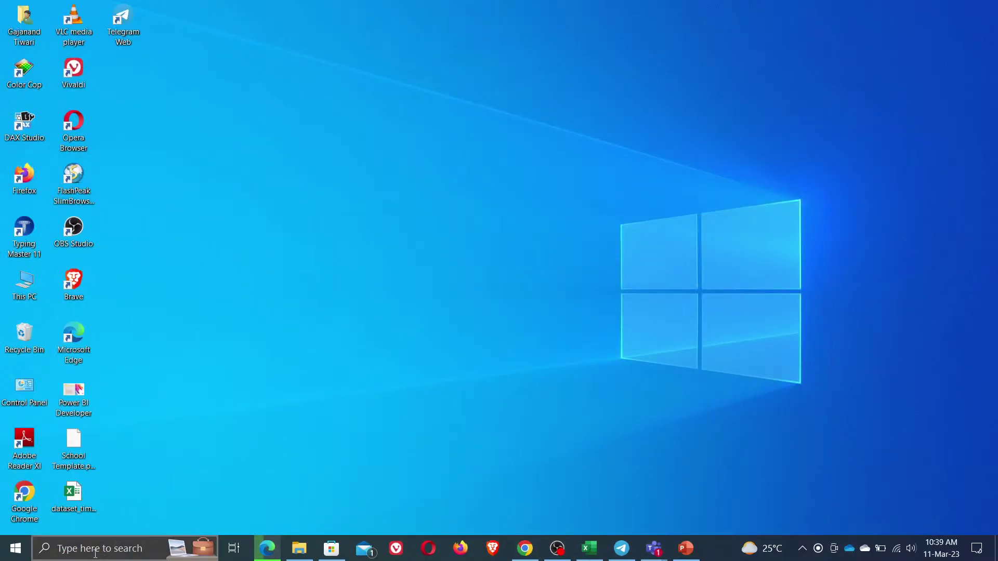
# - Search Windows for "power desktop", clear the query, and close the search
pyautogui.click(91, 547)
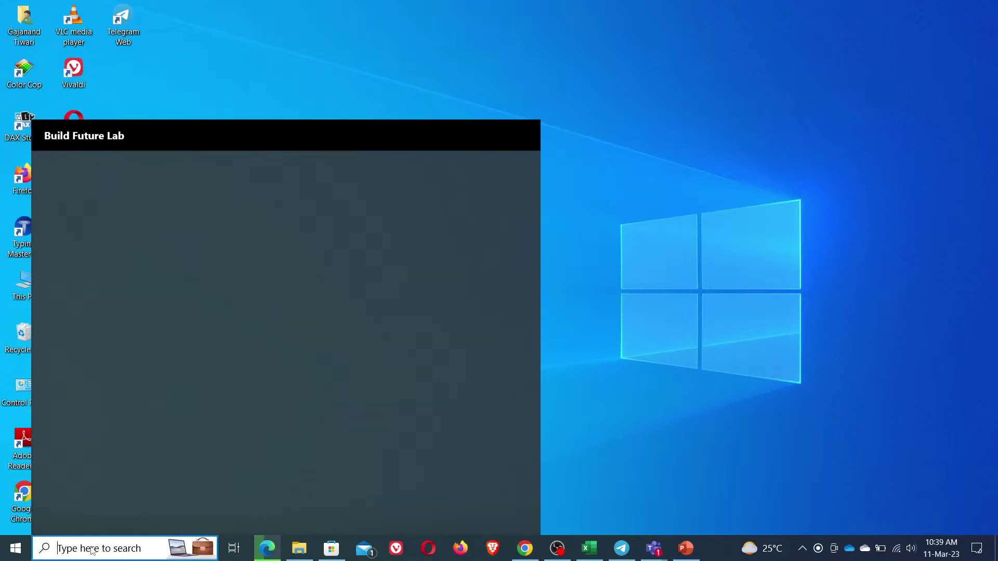
pyautogui.write('power deskto')
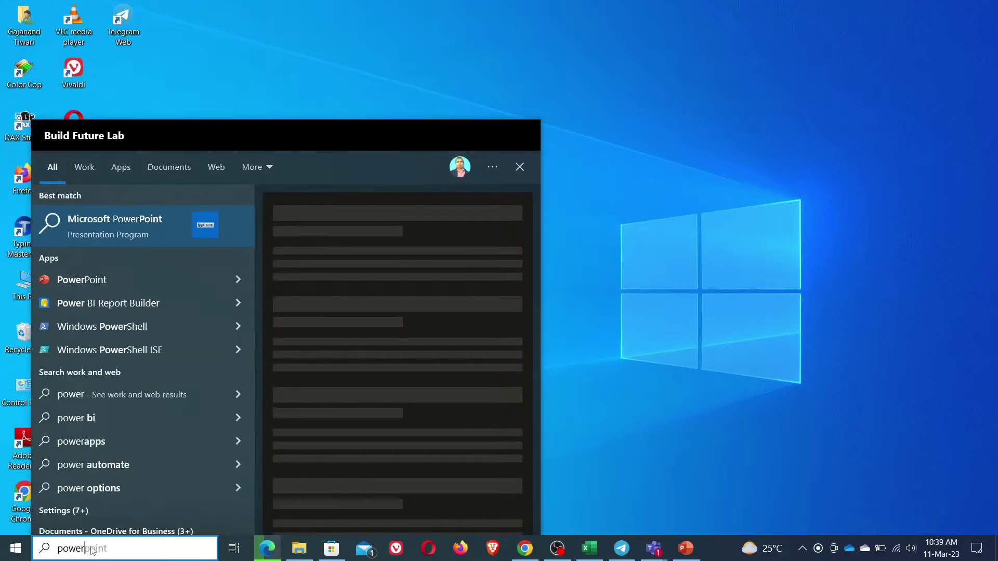
pyautogui.write('p')
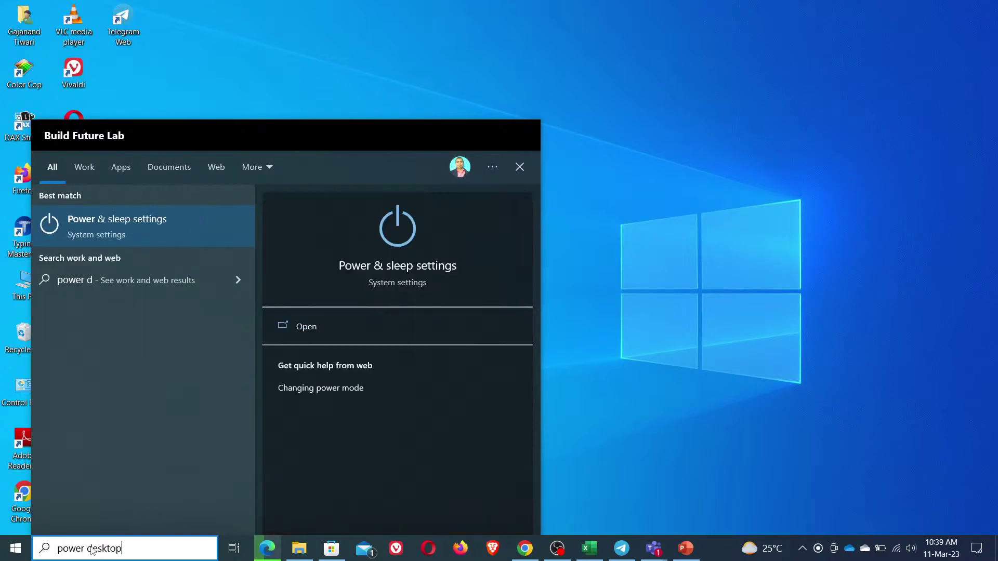
pyautogui.press('BackSpace')
pyautogui.press('BackSpace')
pyautogui.press('BackSpace')
pyautogui.press('BackSpace')
pyautogui.press('BackSpace')
pyautogui.press('BackSpace')
pyautogui.press('BackSpace')
pyautogui.press('BackSpace')
pyautogui.press('BackSpace')
pyautogui.press('BackSpace')
pyautogui.press('BackSpace')
pyautogui.press('BackSpace')
pyautogui.press('BackSpace')
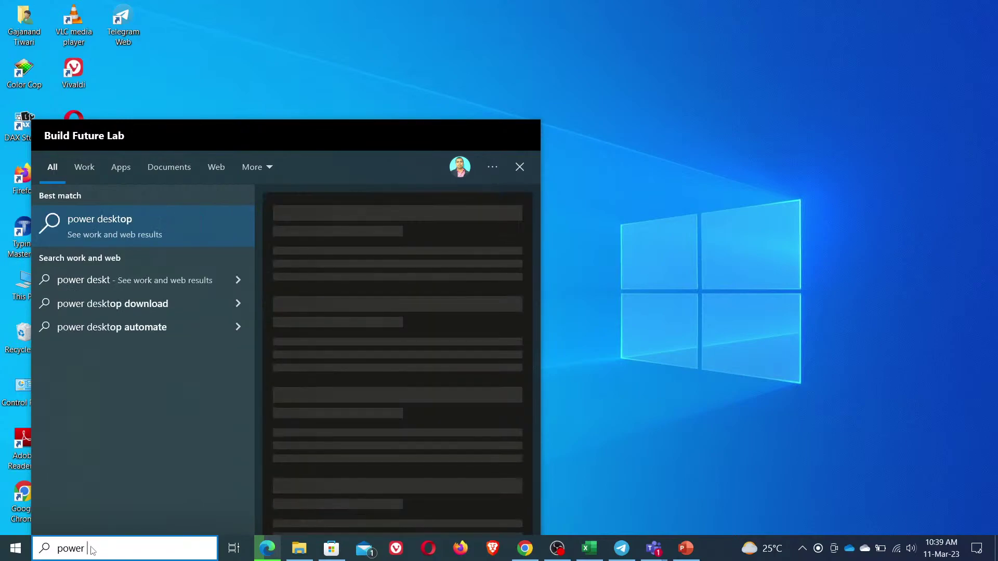
pyautogui.click(695, 76)
pyautogui.rightClick(694, 75)
pyautogui.click(726, 102)
pyautogui.rightClick(584, 51)
pyautogui.click(644, 85)
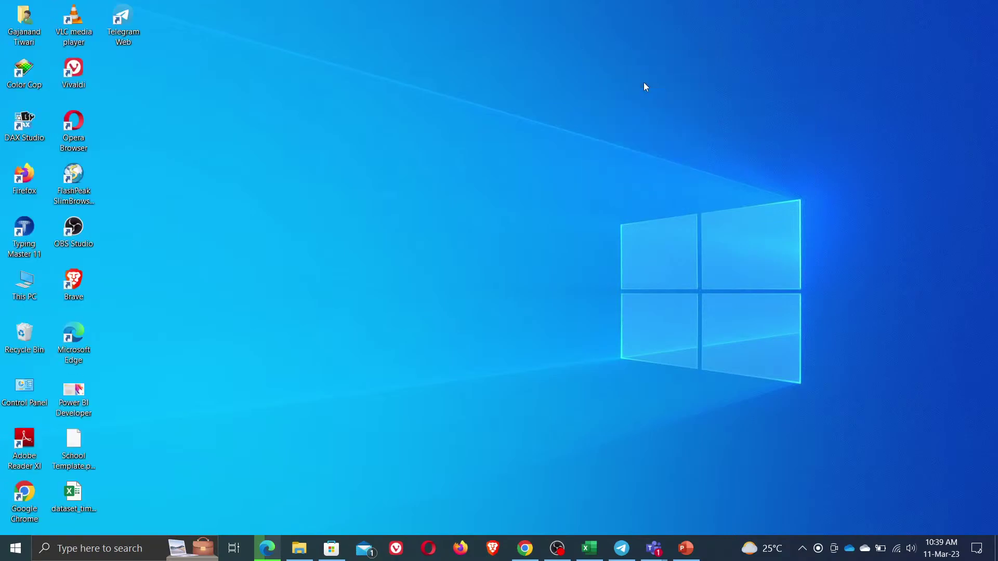
pyautogui.rightClick(650, 145)
pyautogui.click(672, 177)
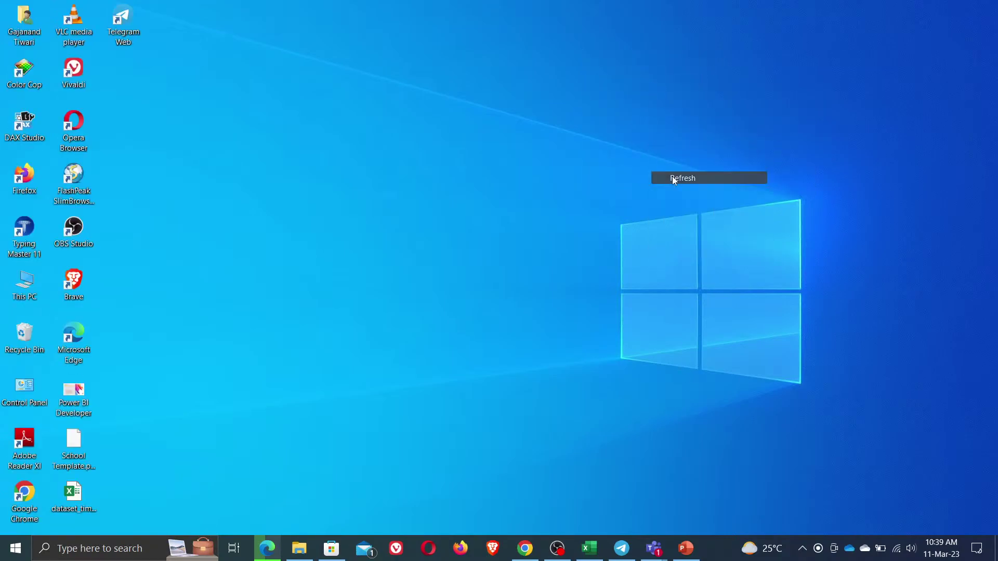
# - Check the live stream in OBS Studio and the Power BI Desktop download in Microsoft Store, minimise both, and refresh the desktop
pyautogui.click(559, 549)
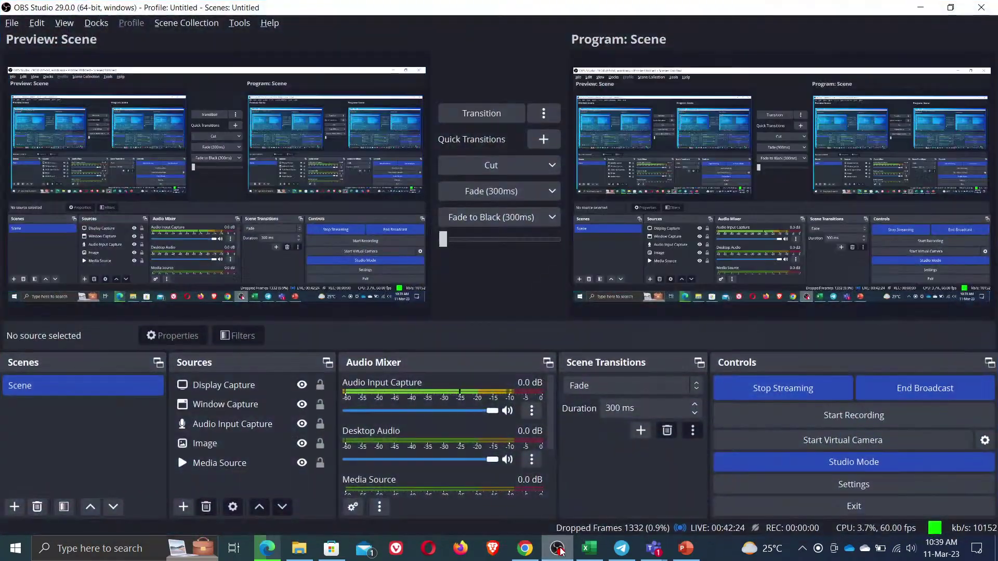
pyautogui.click(331, 549)
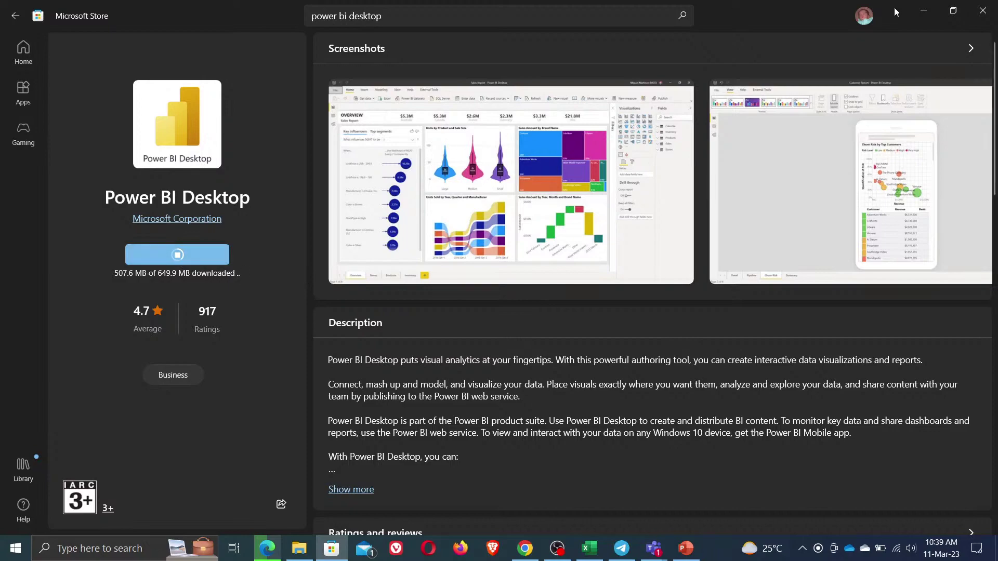
pyautogui.click(925, 12)
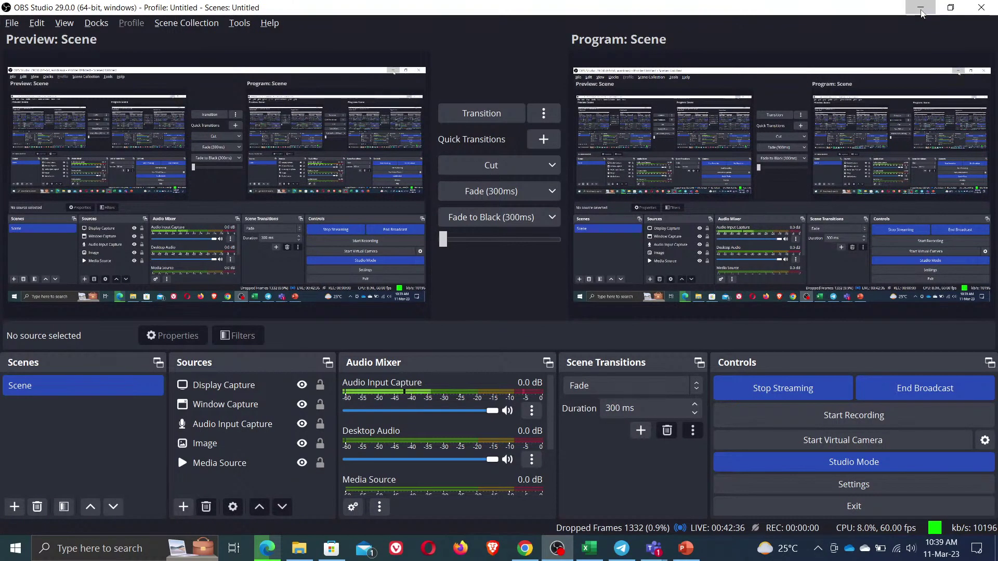
pyautogui.click(921, 7)
pyautogui.rightClick(524, 89)
pyautogui.click(563, 123)
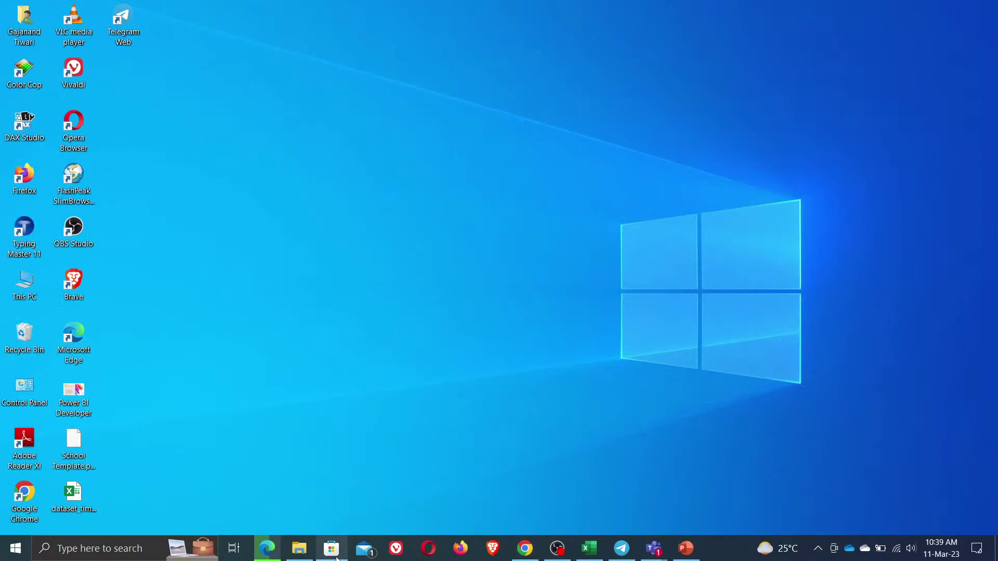
# - View the Power BI workspace considerations and limitations page in Chrome, minimise the browser, and refresh the Windows desktop
pyautogui.moveTo(276, 554)
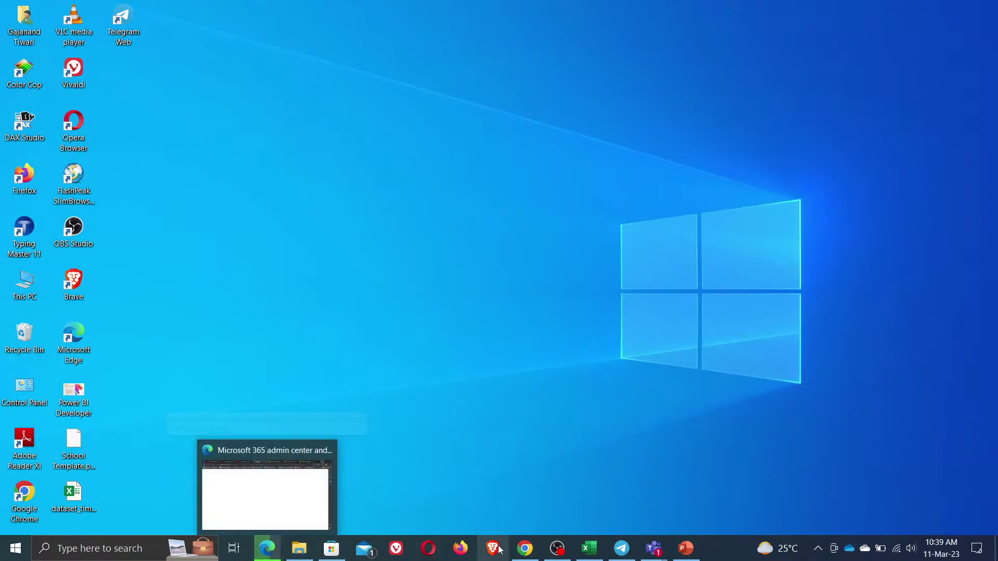
pyautogui.moveTo(527, 556)
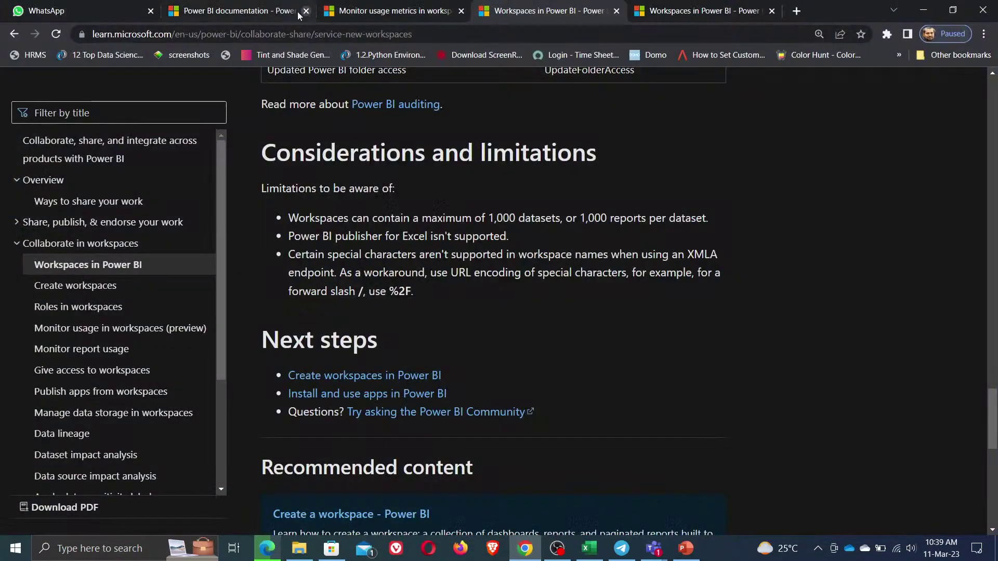
pyautogui.click(923, 10)
pyautogui.rightClick(301, 155)
pyautogui.click(337, 193)
pyautogui.rightClick(311, 150)
pyautogui.click(347, 186)
pyautogui.rightClick(313, 148)
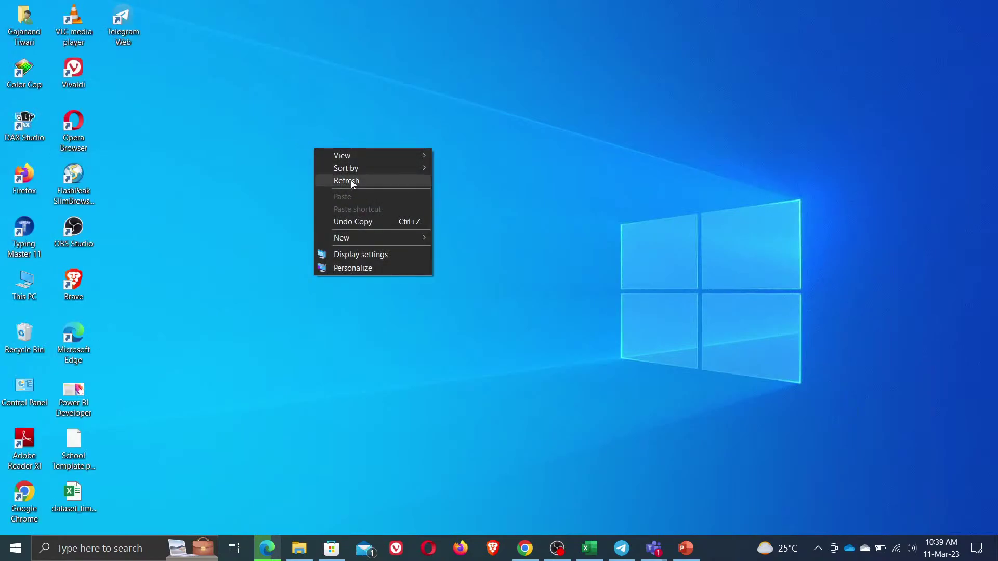
pyautogui.click(352, 181)
pyautogui.rightClick(343, 148)
pyautogui.click(373, 181)
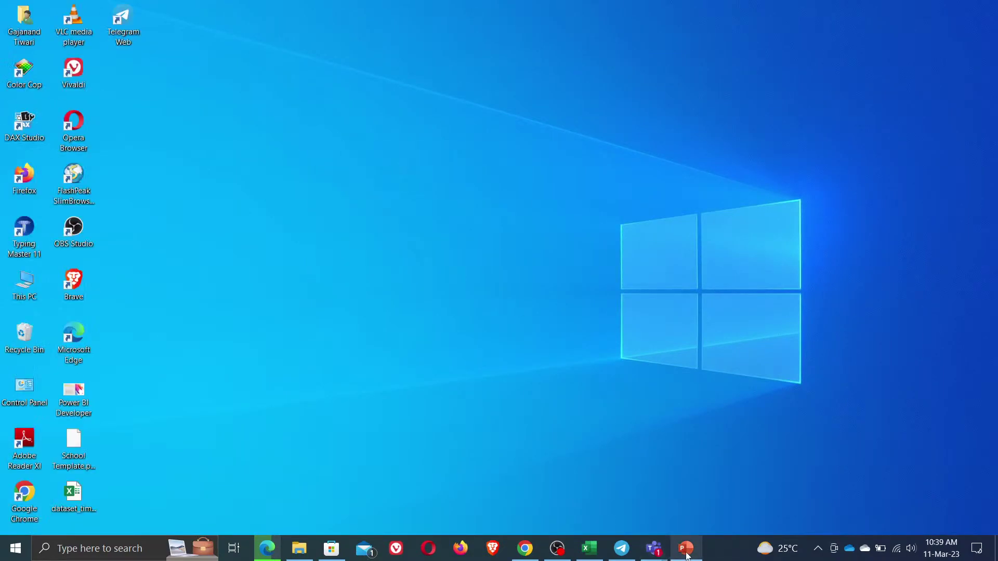
# - Switch to PowerPoint, review the Power BI workspace navigation slides from slide 20 to slide 26, and return to the desktop
pyautogui.click(686, 548)
pyautogui.click(46, 307)
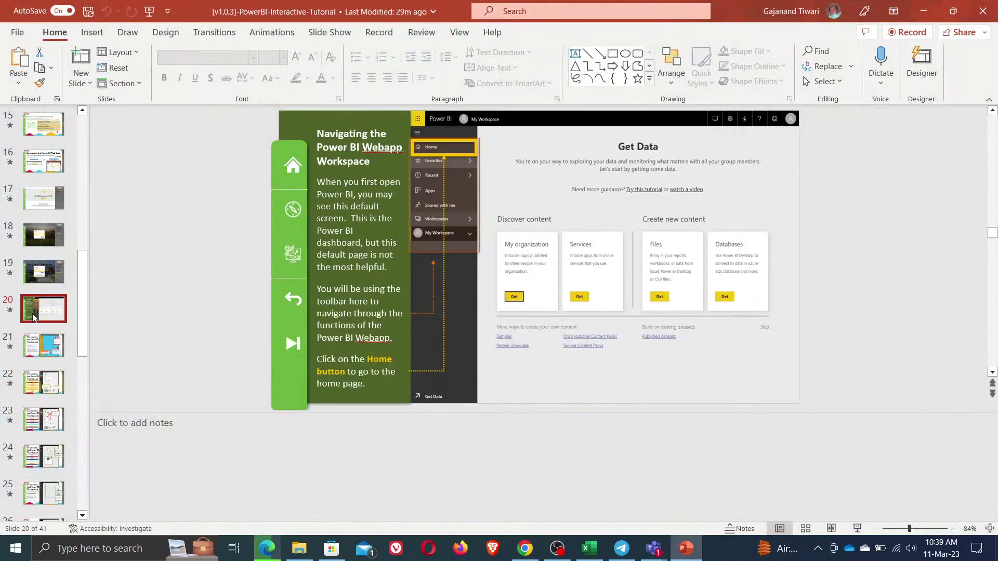
pyautogui.click(45, 394)
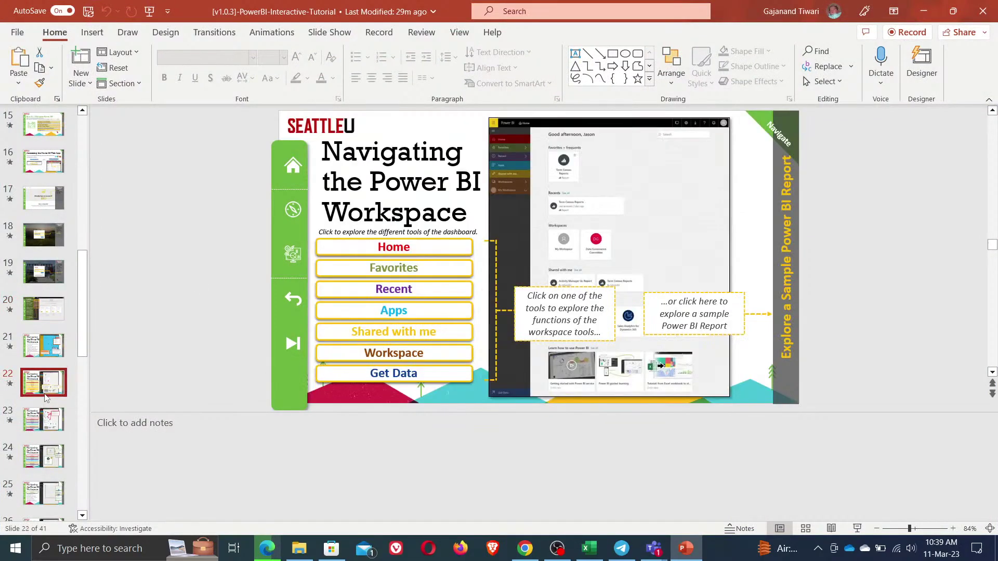
pyautogui.click(55, 441)
pyautogui.click(52, 453)
pyautogui.scroll(-1, 52, 454)
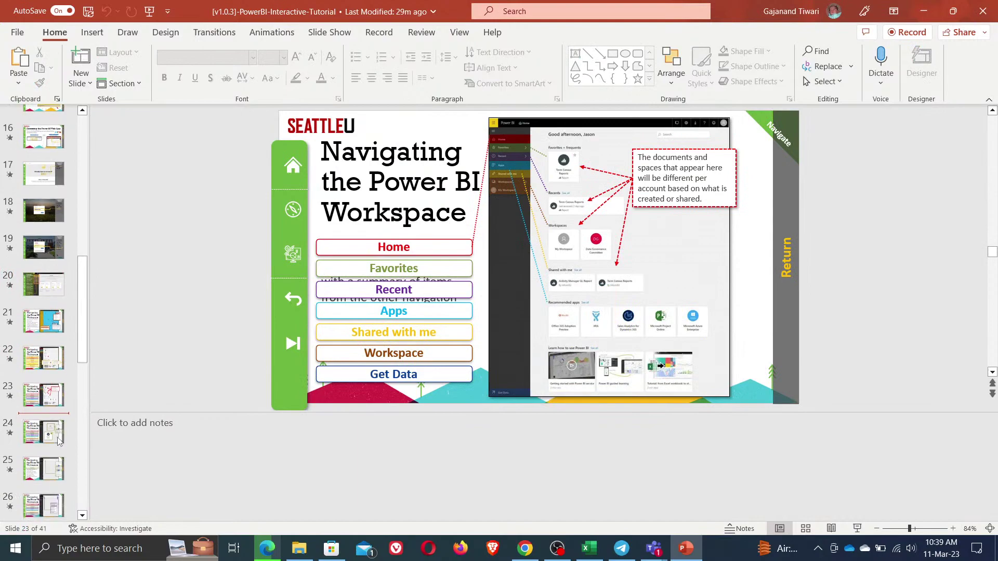
pyautogui.click(49, 477)
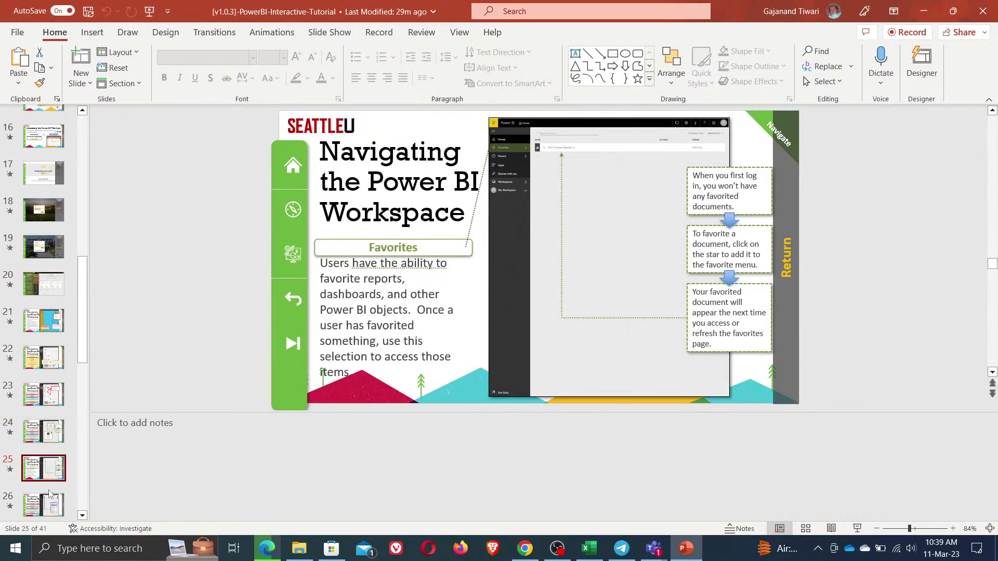
pyautogui.click(51, 496)
pyautogui.scroll(-4, 49, 492)
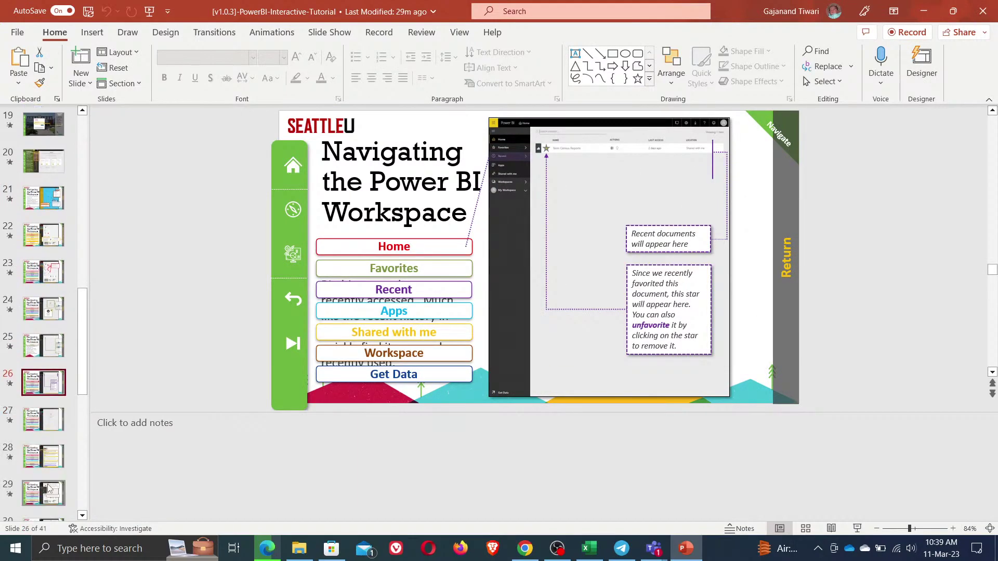
pyautogui.press('super+d')
pyautogui.rightClick(383, 218)
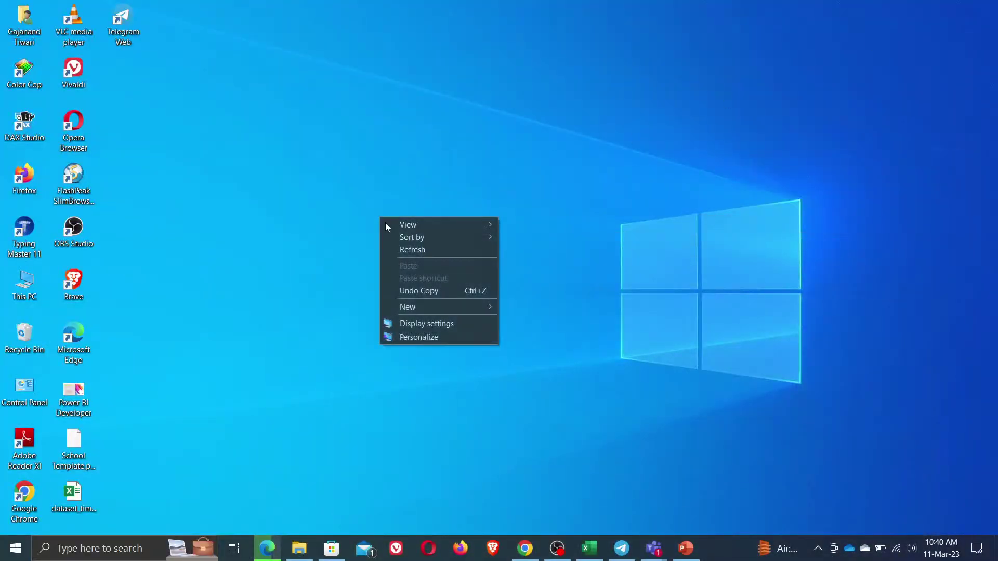
pyautogui.click(436, 252)
pyautogui.rightClick(397, 191)
pyautogui.click(425, 229)
# - Bring up the Teams meeting, admit the new guest from the lobby, and minimise the meeting window
pyautogui.moveTo(525, 550)
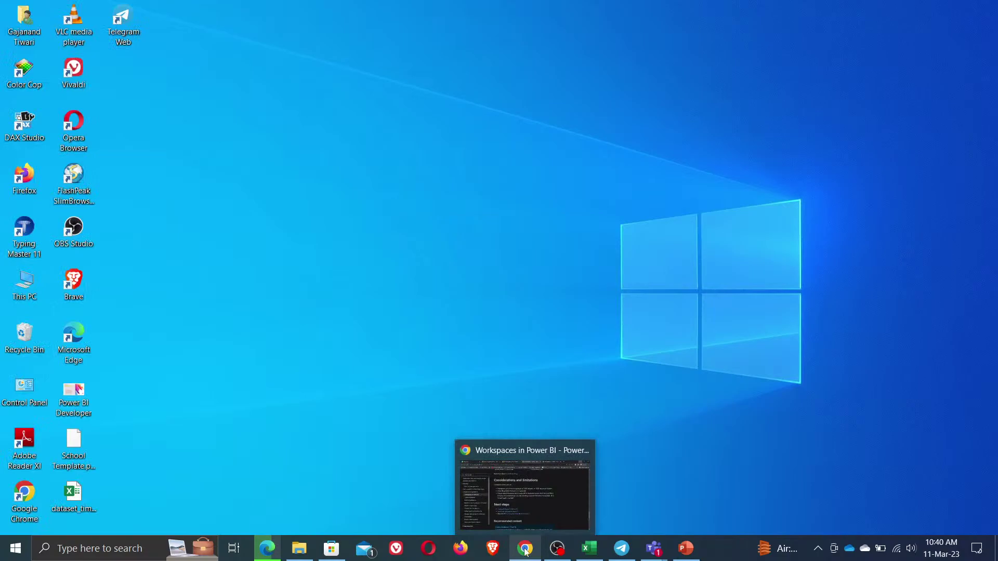
pyautogui.moveTo(654, 549)
pyautogui.click(687, 479)
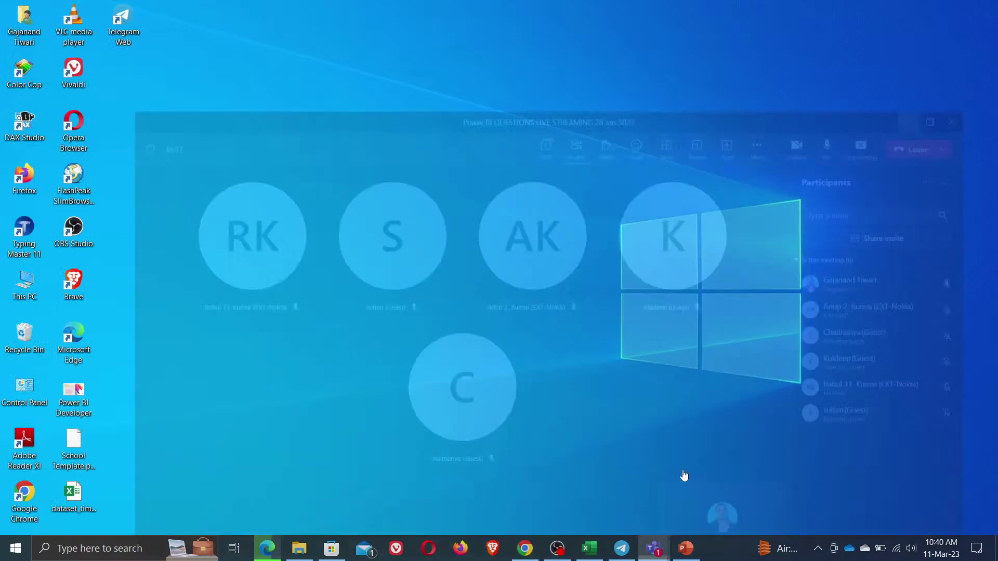
pyautogui.click(954, 208)
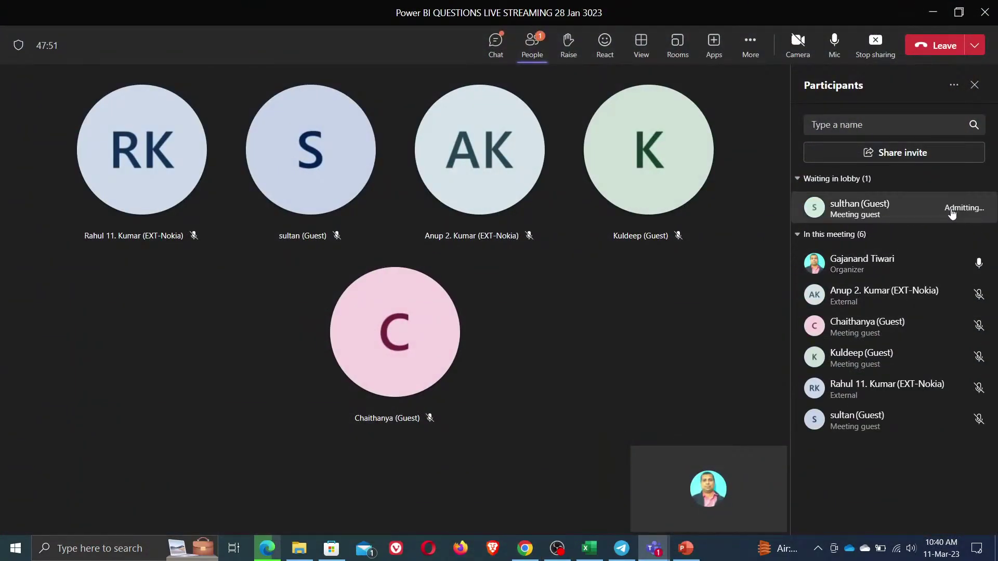
pyautogui.click(935, 12)
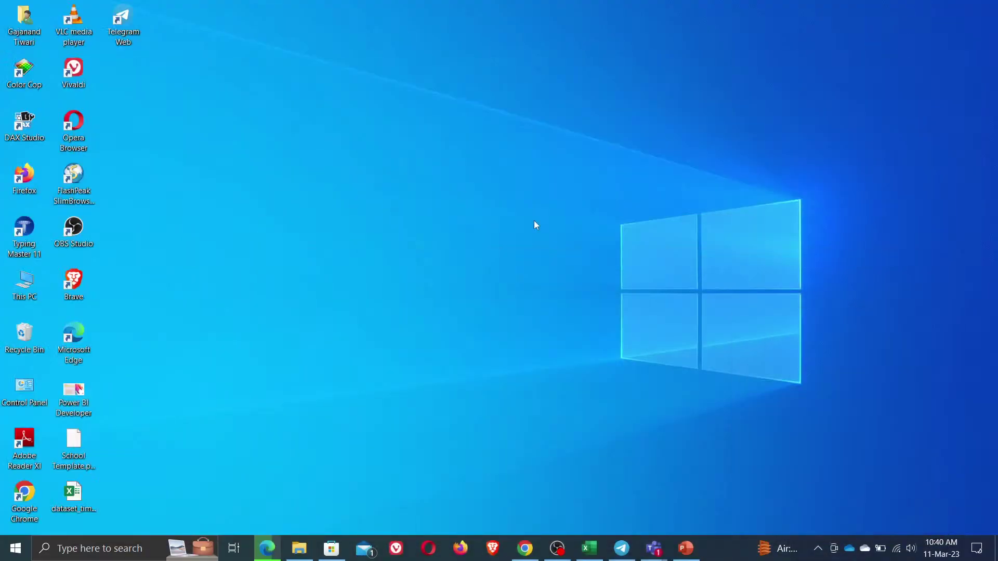
# - Refresh the desktop, bring up the Teams chat window to check the meeting chat, and minimise it
pyautogui.rightClick(509, 227)
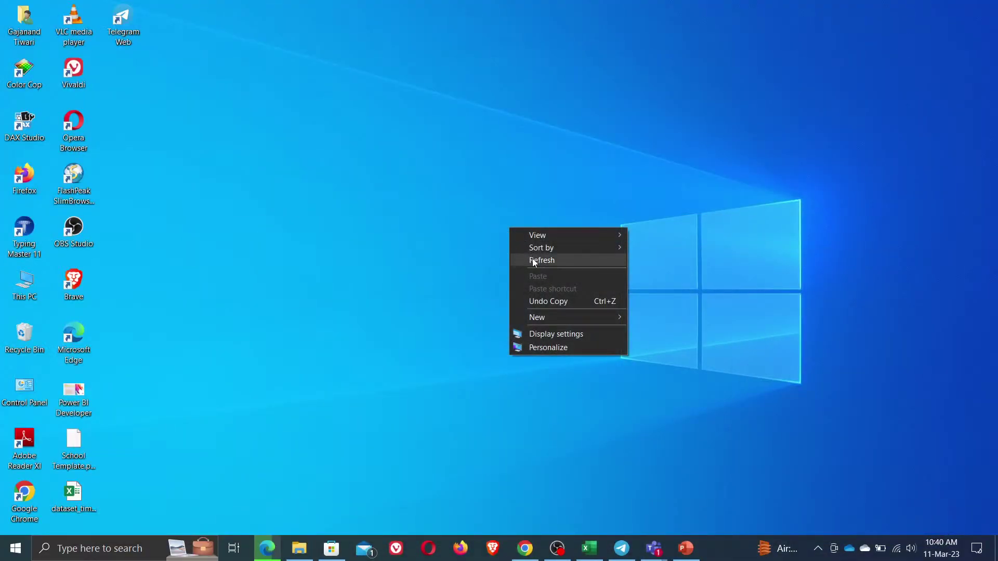
pyautogui.click(533, 260)
pyautogui.moveTo(653, 546)
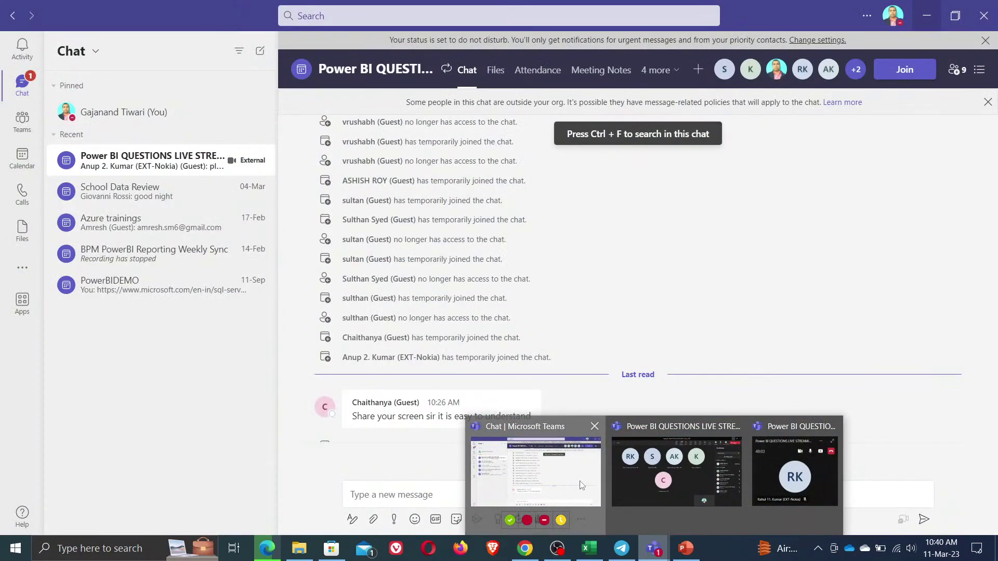
pyautogui.click(580, 483)
pyautogui.click(928, 15)
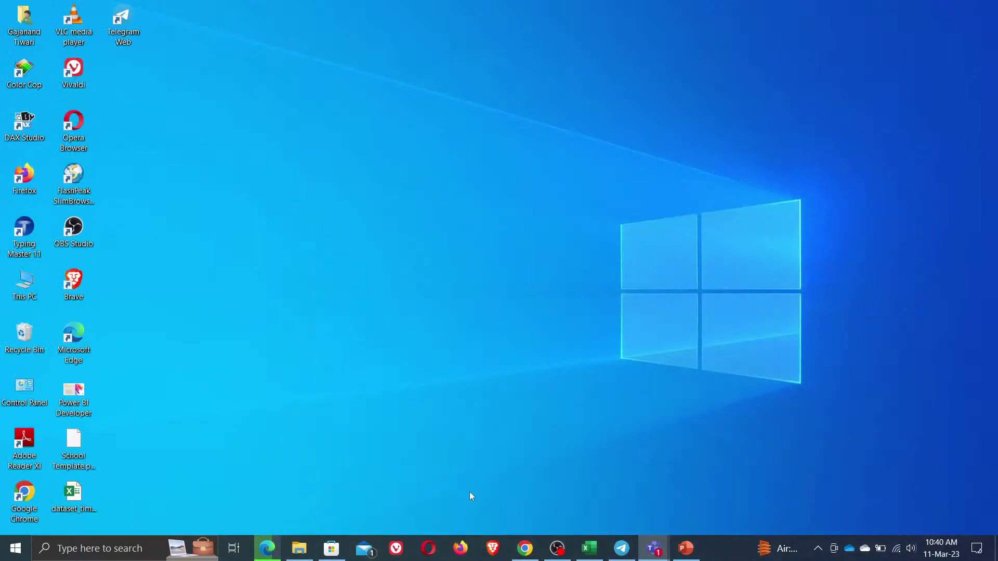
# - Switch to Edge and close the Downloads, Support, Power BI Gateway and Microsoft 365 admin center pages
pyautogui.click(267, 550)
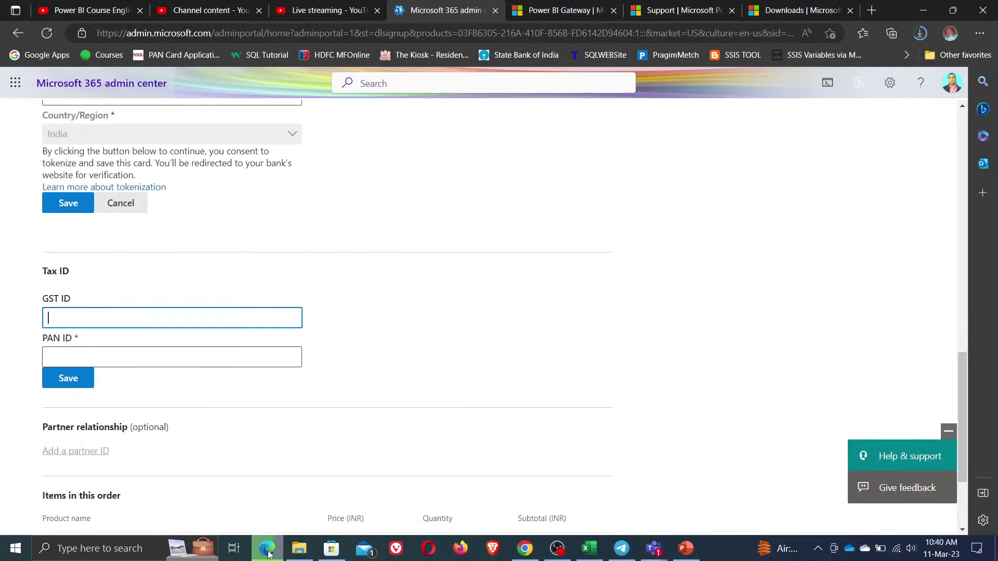
pyautogui.click(850, 11)
pyautogui.click(851, 11)
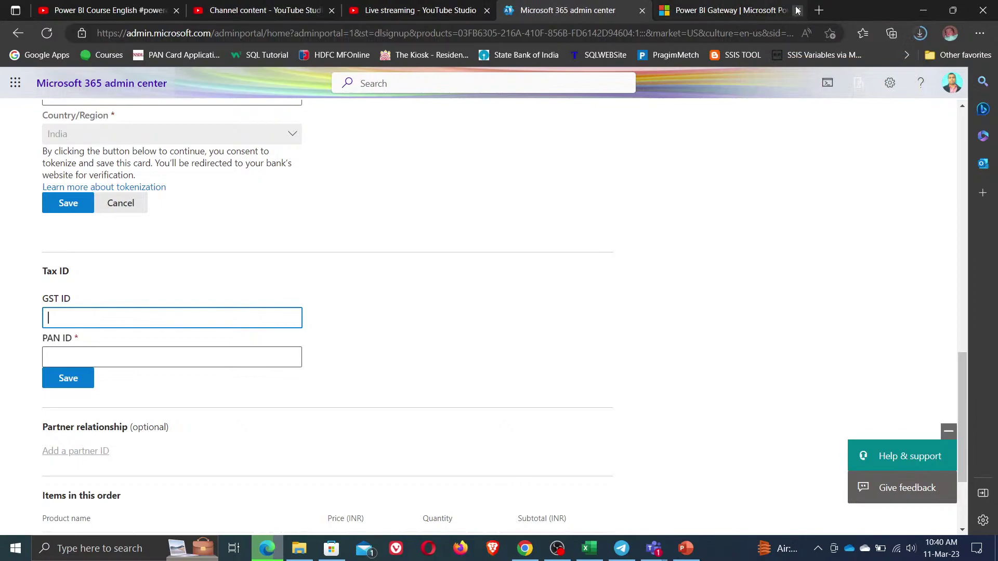
pyautogui.click(798, 11)
pyautogui.click(643, 11)
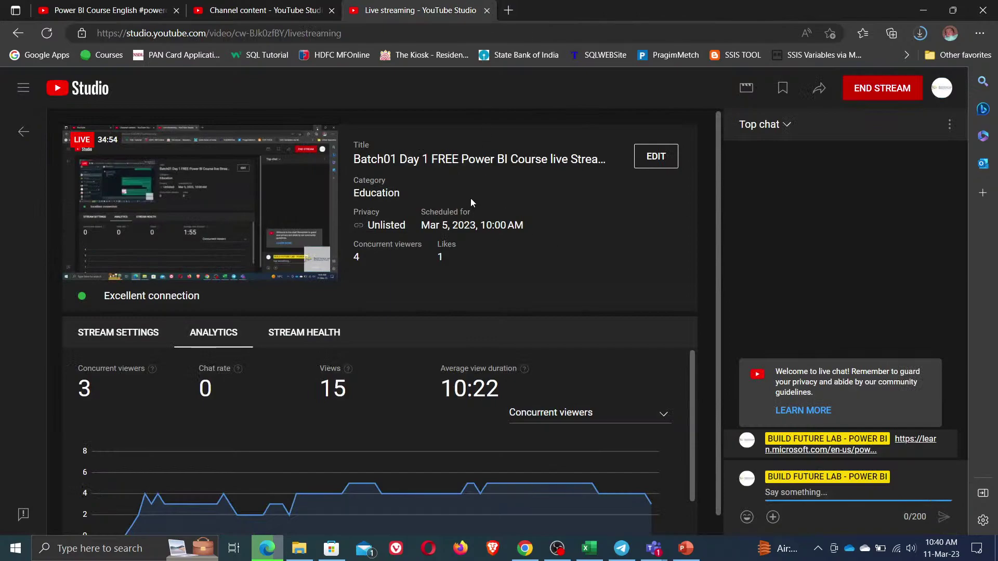
# - Reload the YouTube Studio live streaming page, minimise the browser, and refresh the desktop
pyautogui.click(47, 34)
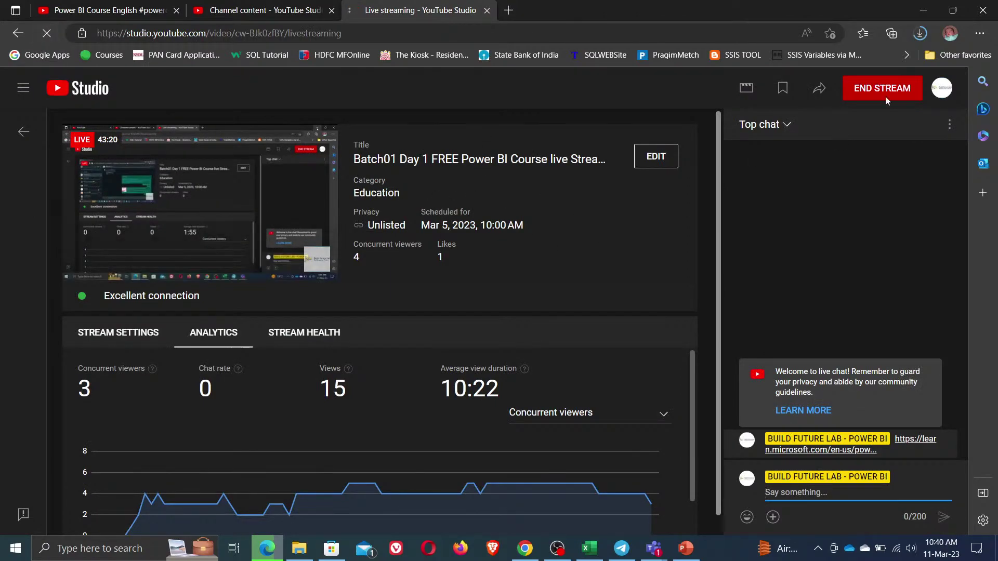
pyautogui.click(927, 11)
pyautogui.rightClick(352, 208)
pyautogui.click(383, 238)
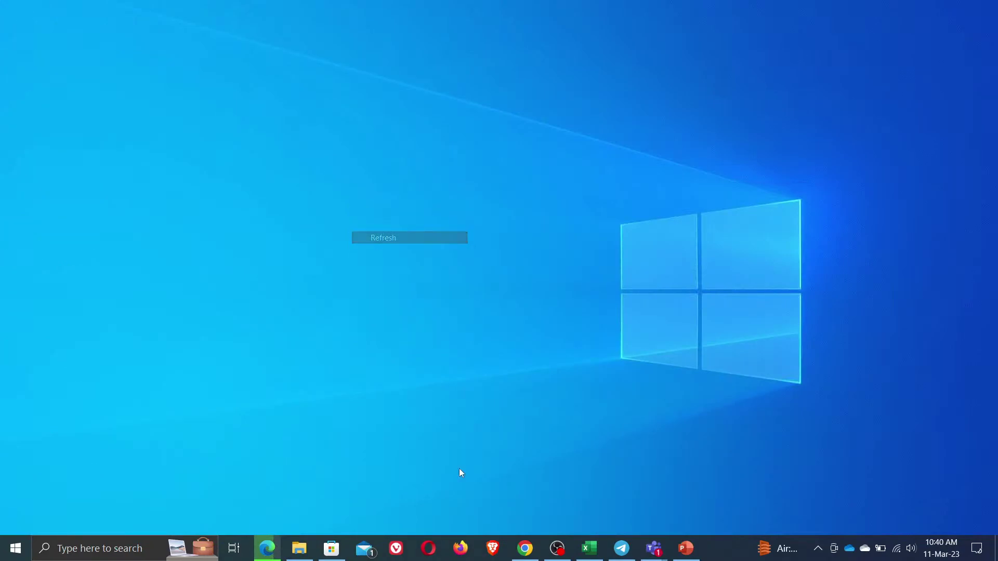
# - Check the download progress of Power BI Desktop in Microsoft Store and return to the desktop
pyautogui.click(559, 550)
pyautogui.click(559, 550)
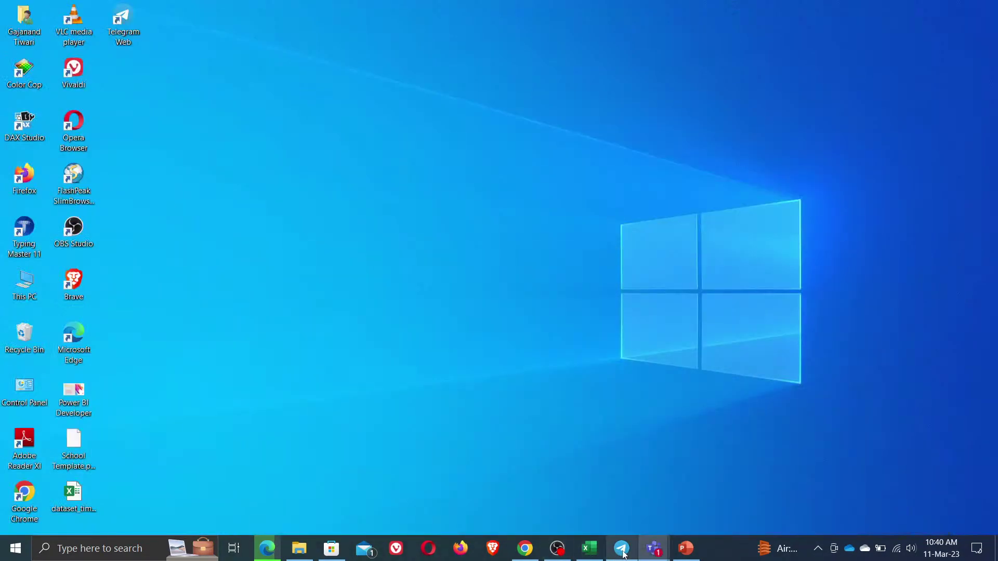
pyautogui.moveTo(624, 555)
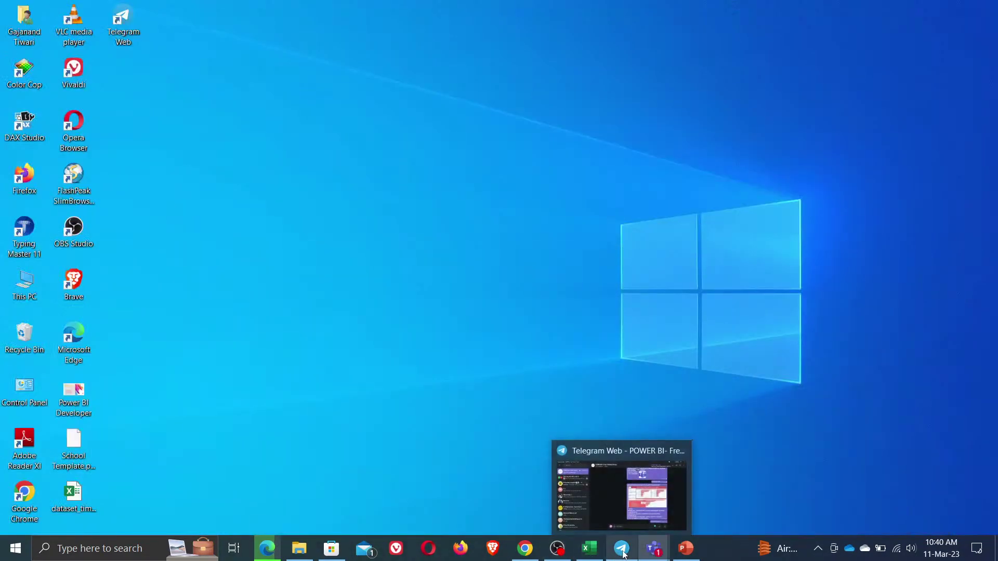
pyautogui.click(332, 549)
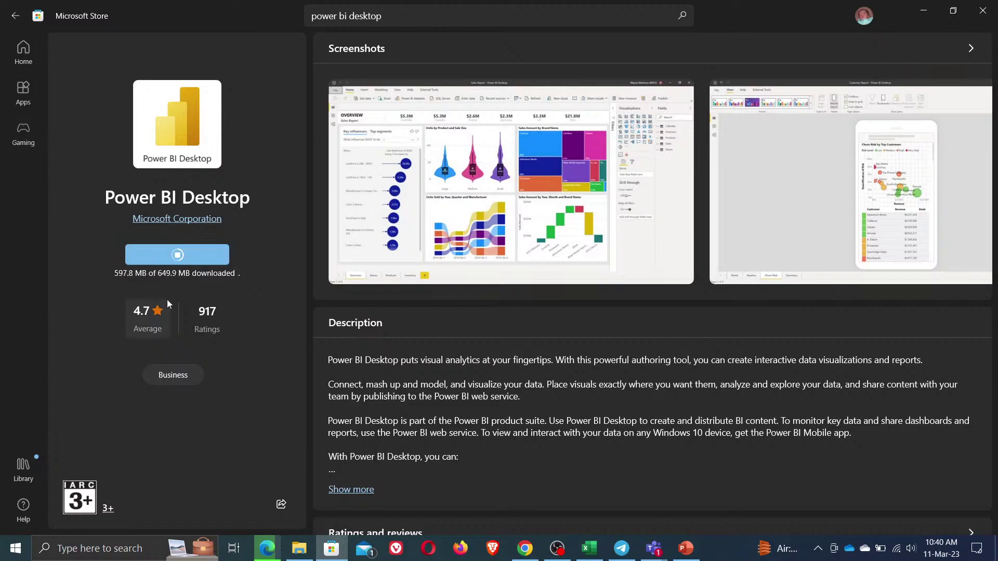
pyautogui.click(930, 8)
# - Find and launch Power BI Report Builder, and dismiss its Getting Started dialog to reach the empty report
pyautogui.click(87, 547)
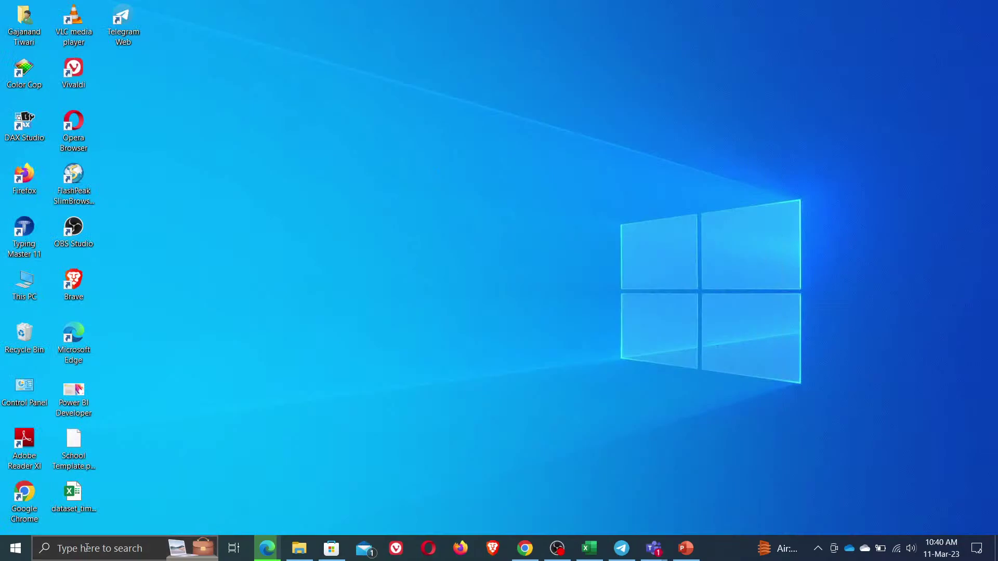
pyautogui.write('report')
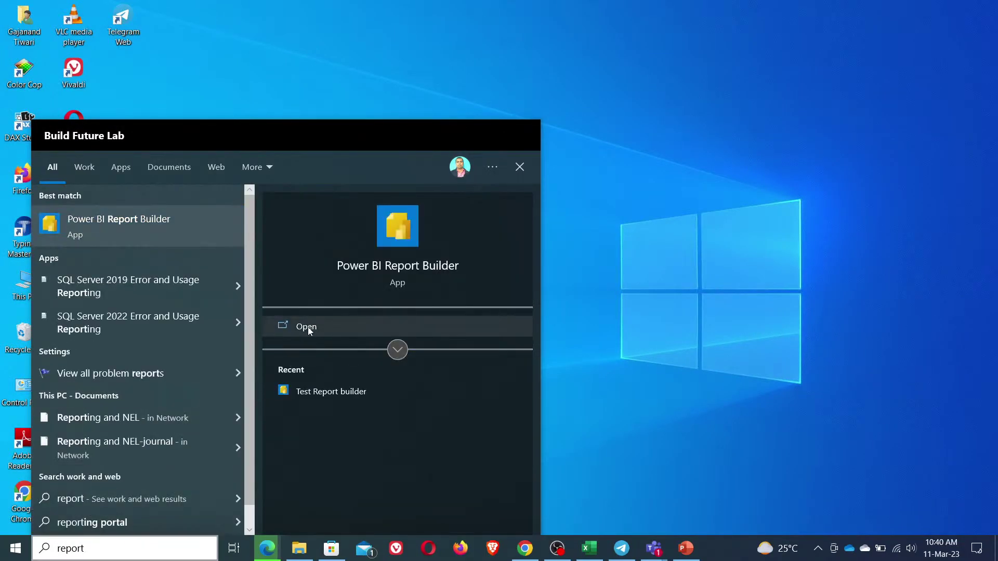
pyautogui.click(307, 327)
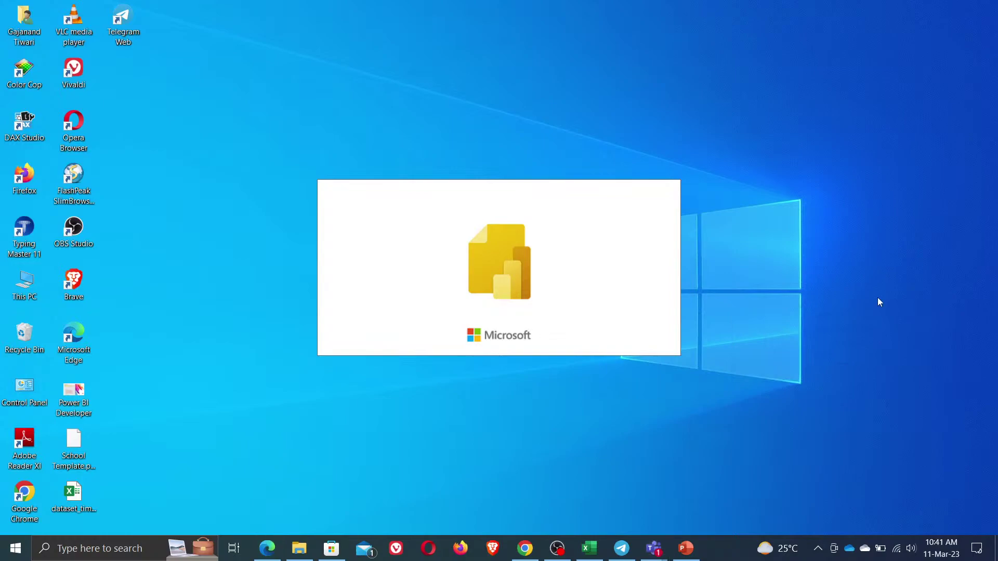
pyautogui.rightClick(784, 207)
pyautogui.click(810, 236)
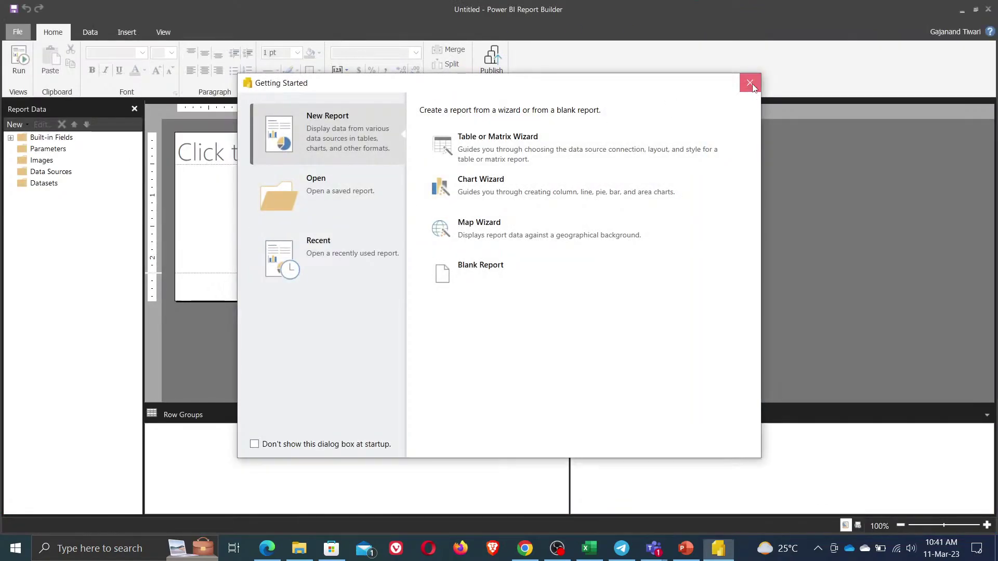
pyautogui.click(750, 83)
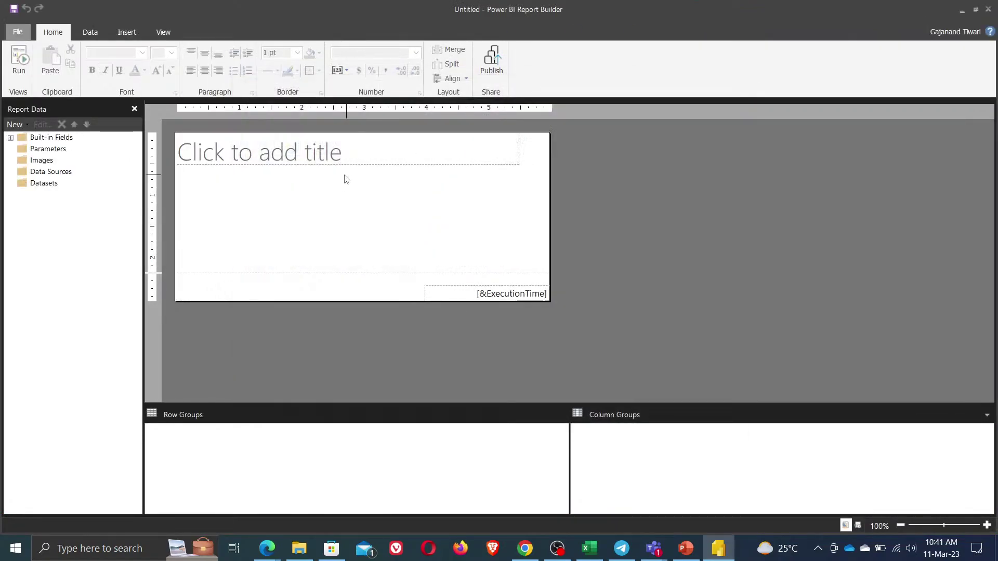
# - Start saving the report as a new file on this PC with the file name "Power BI Report Builder"
pyautogui.click(16, 34)
pyautogui.moveTo(52, 151)
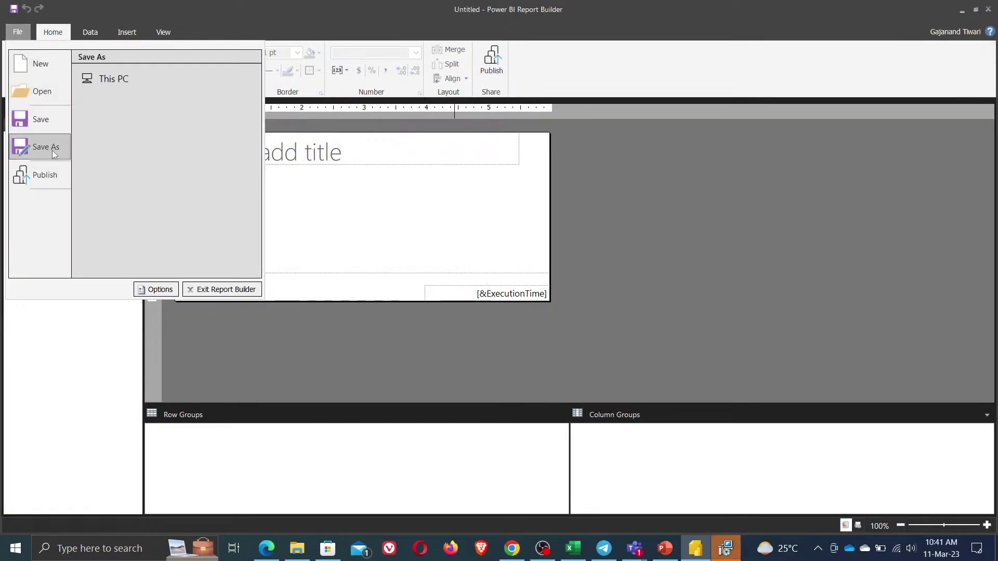
pyautogui.click(103, 82)
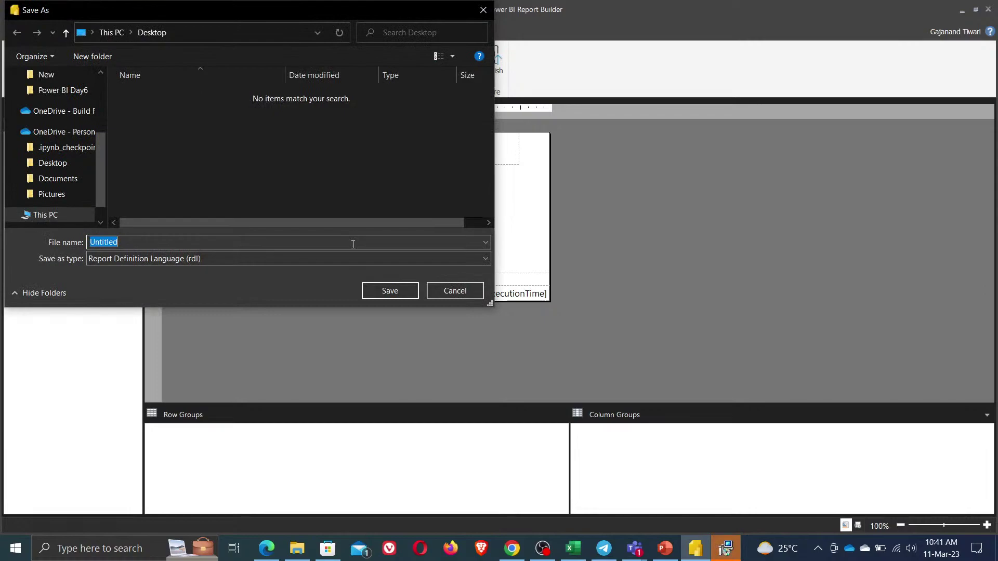
pyautogui.press('BackSpace')
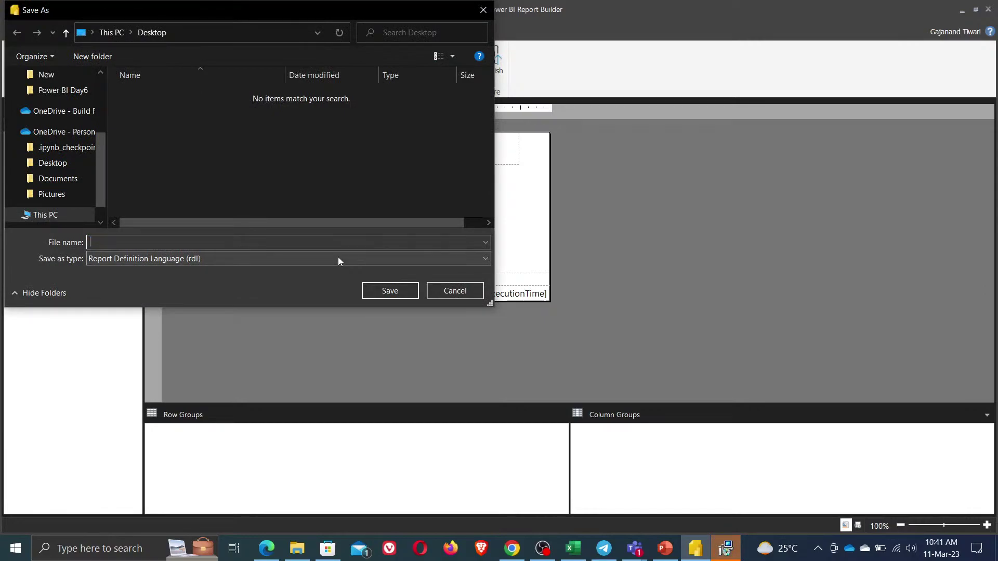
pyautogui.write('Power BI REp')
pyautogui.press('BackSpace')
pyautogui.press('BackSpace')
pyautogui.press('BackSpace')
pyautogui.press('BackSpace')
pyautogui.press('BackSpace')
pyautogui.write('eport Builder')
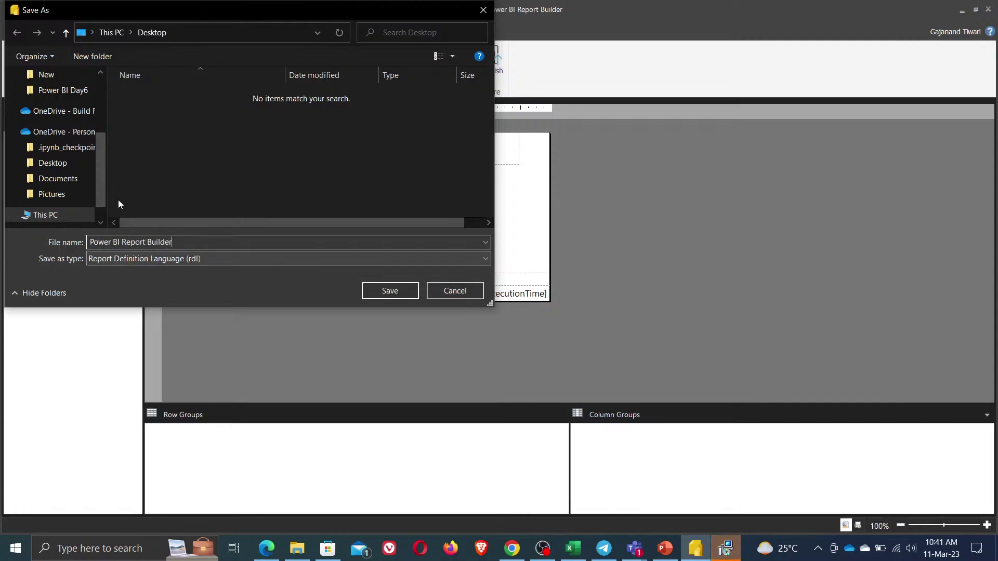
# - Save the report file in the New folder under Documents > Power BI
pyautogui.click(67, 187)
pyautogui.doubleClick(141, 180)
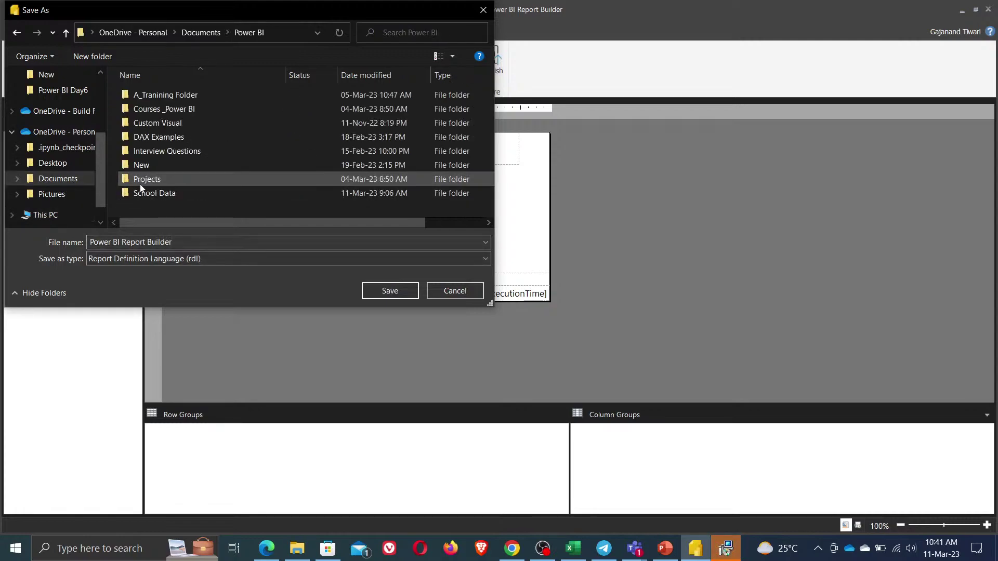
pyautogui.doubleClick(144, 166)
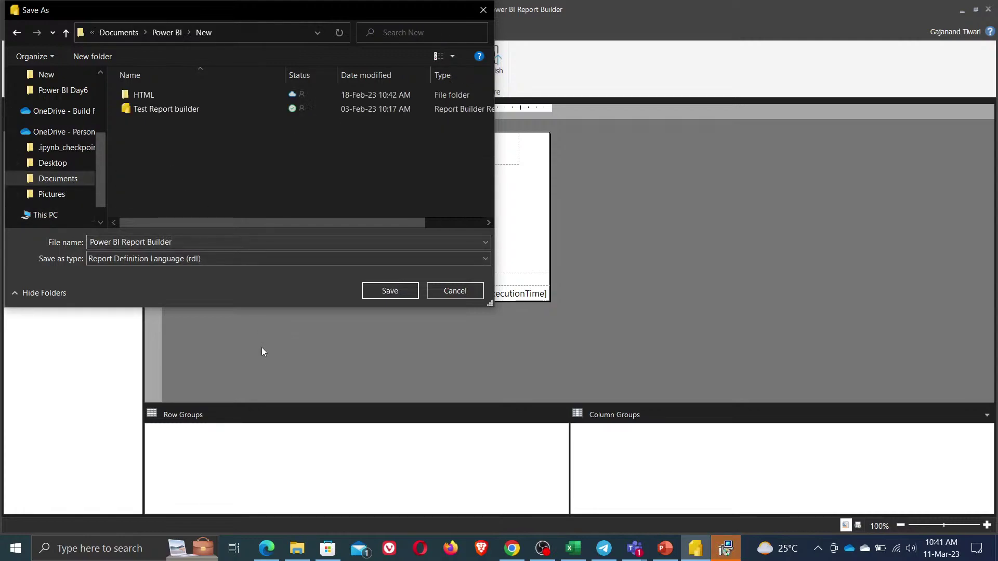
pyautogui.click(390, 291)
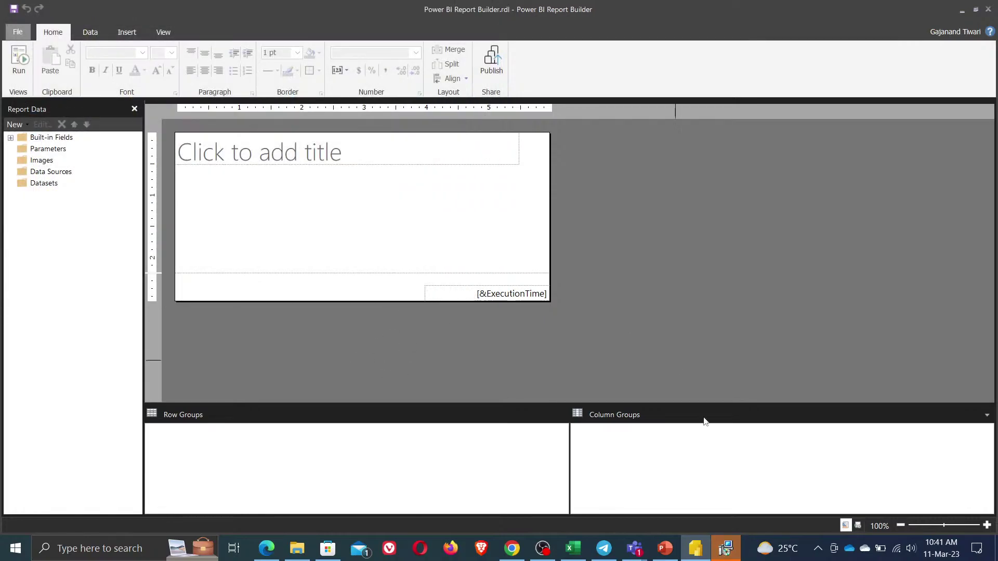
# - Upgrade the Microsoft Analysis Services OLE DB Provider, accepting the license terms in its installation wizard
pyautogui.click(726, 556)
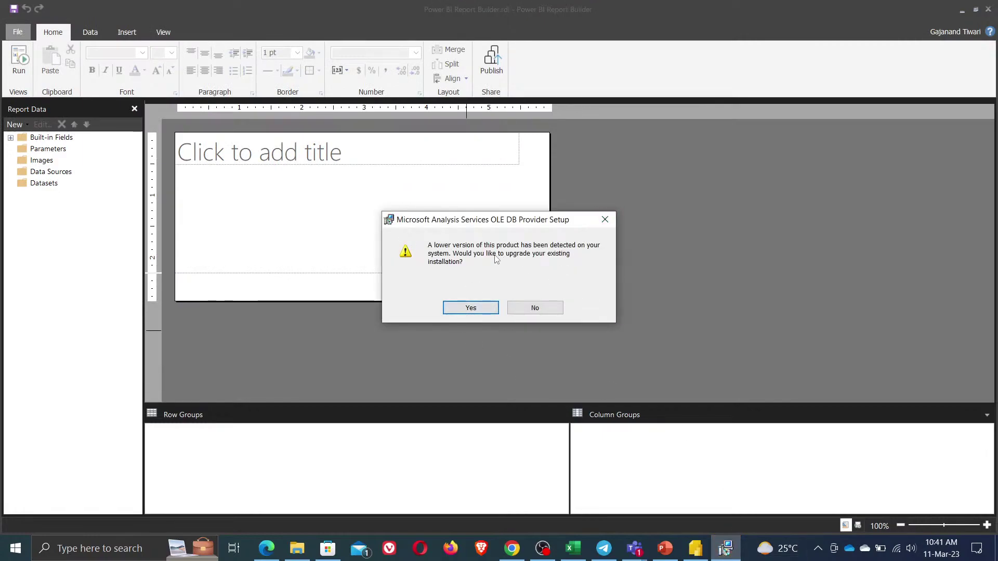
pyautogui.click(479, 311)
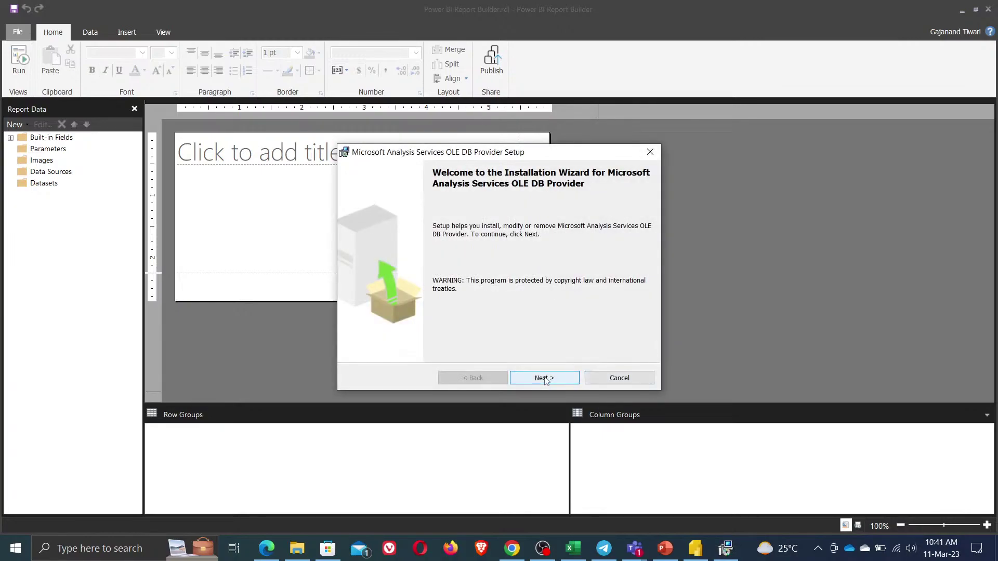
pyautogui.click(544, 378)
pyautogui.click(446, 333)
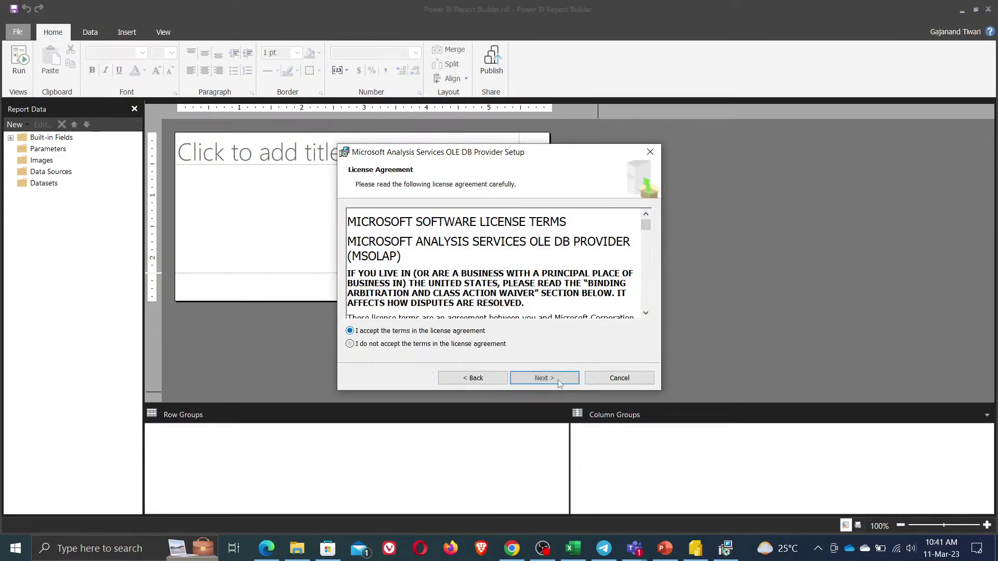
pyautogui.click(544, 379)
pyautogui.click(553, 381)
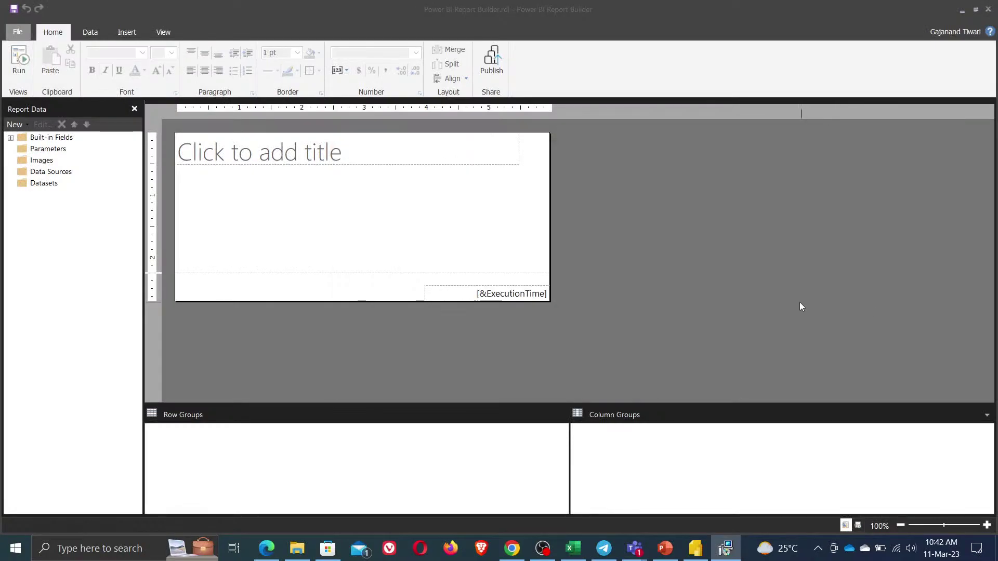
# - Expand the built-in fields in the report data and look over the parameters and images folders
pyautogui.click(49, 150)
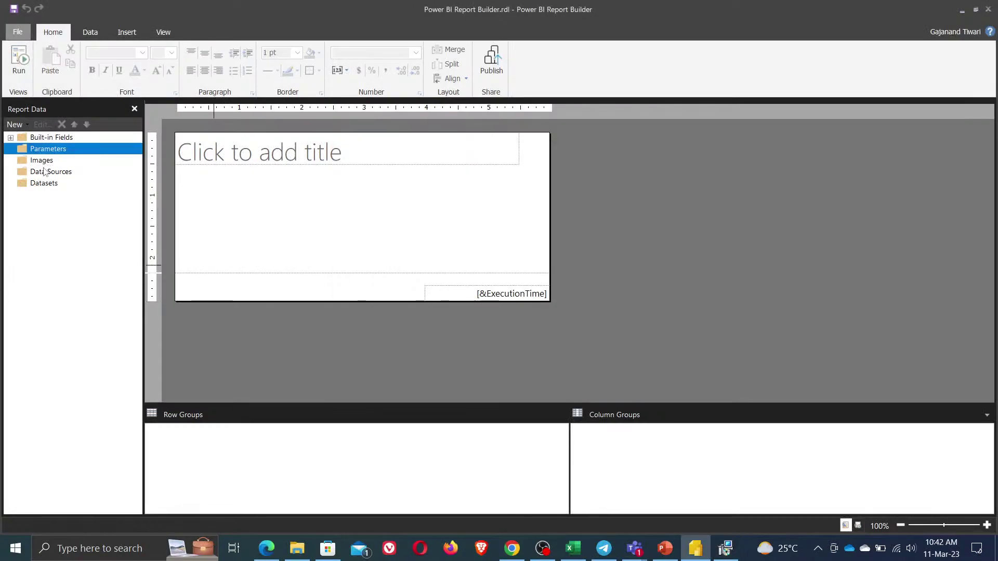
pyautogui.click(11, 137)
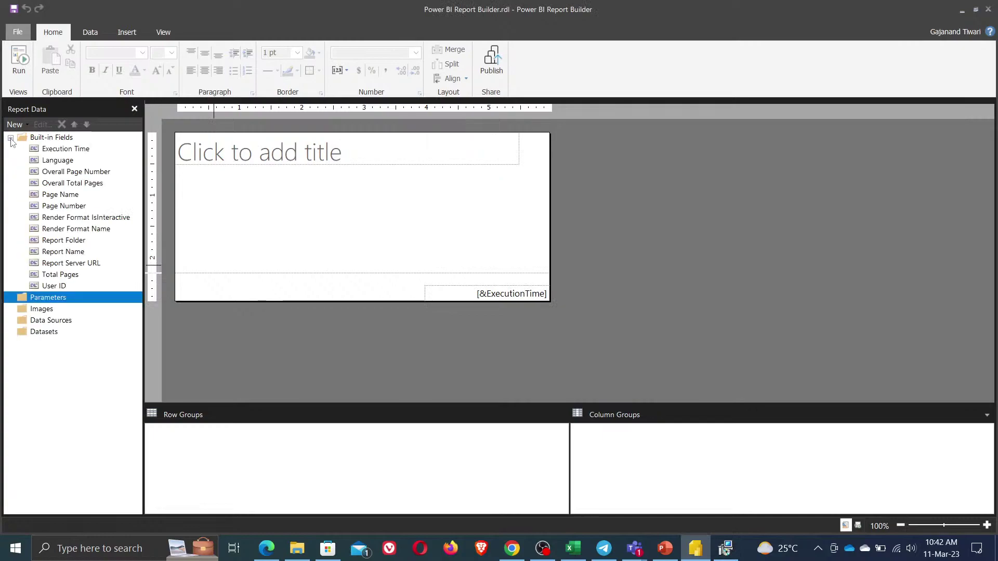
pyautogui.click(40, 312)
# - Start adding a Power BI dataset connection to the report's data sources
pyautogui.click(41, 323)
pyautogui.rightClick(41, 322)
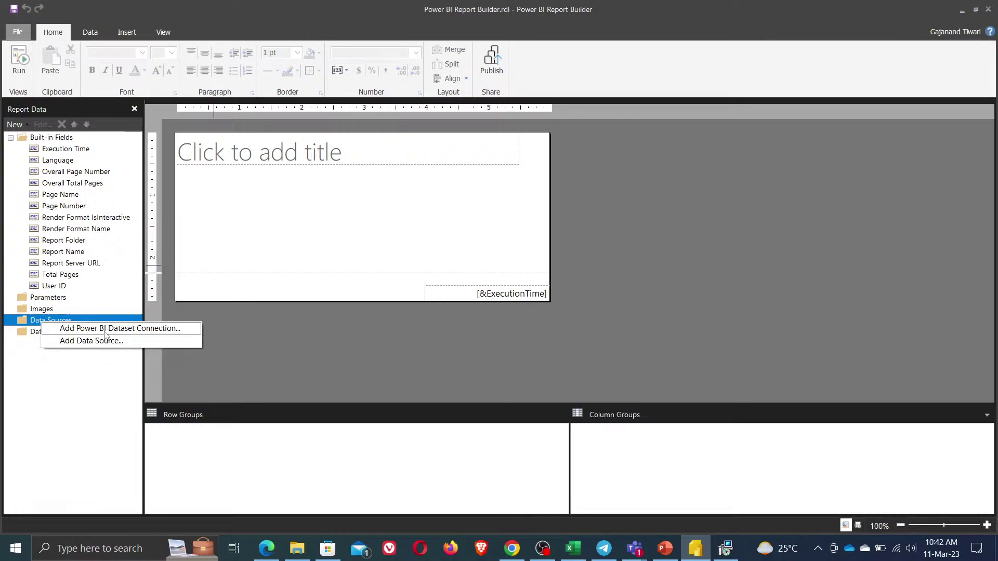
pyautogui.click(46, 322)
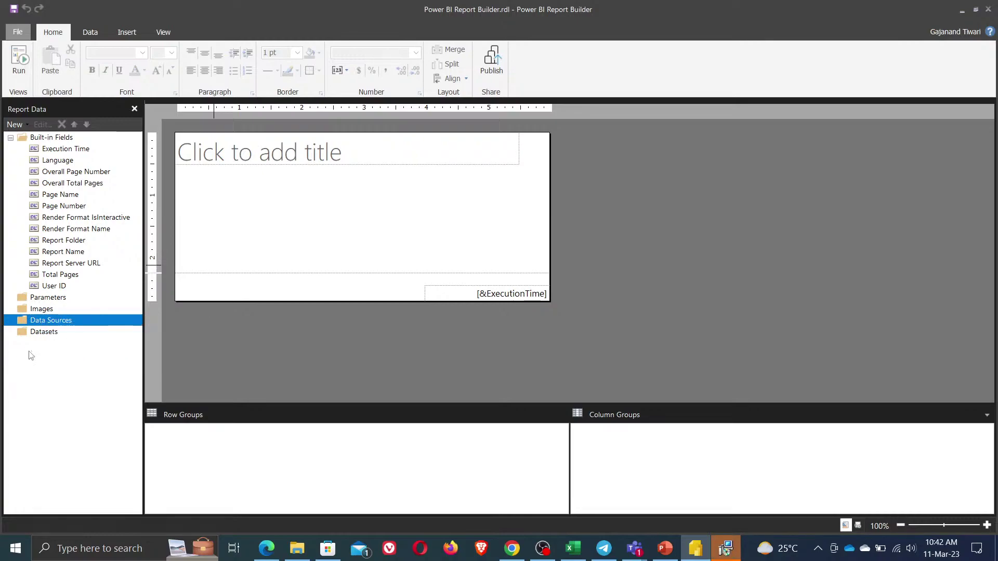
pyautogui.rightClick(47, 322)
pyautogui.click(102, 325)
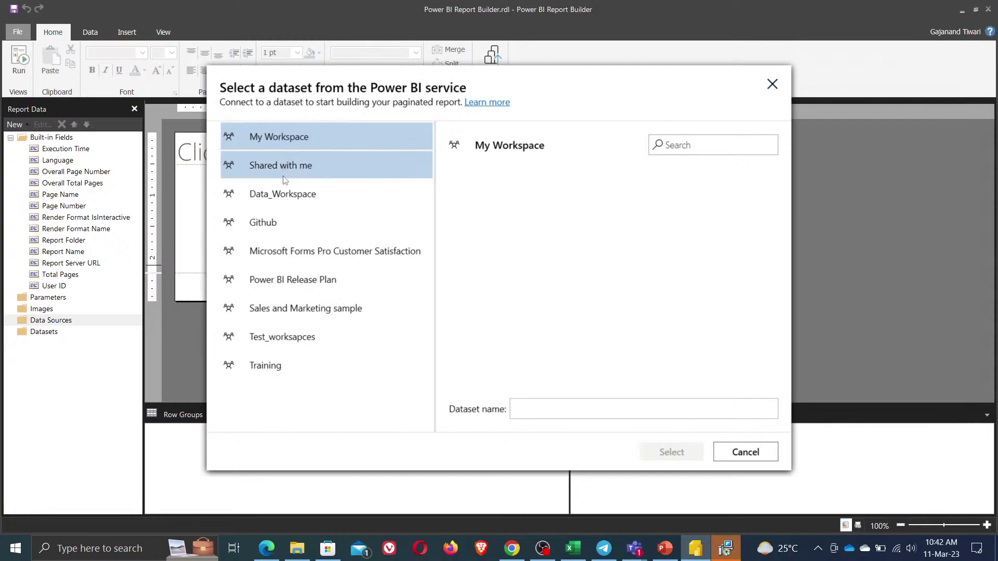
# - Browse the workspaces, including Data_Workspace, Github, Power BI Release Plan, Shared with me and My Workspace, for available datasets
pyautogui.click(281, 203)
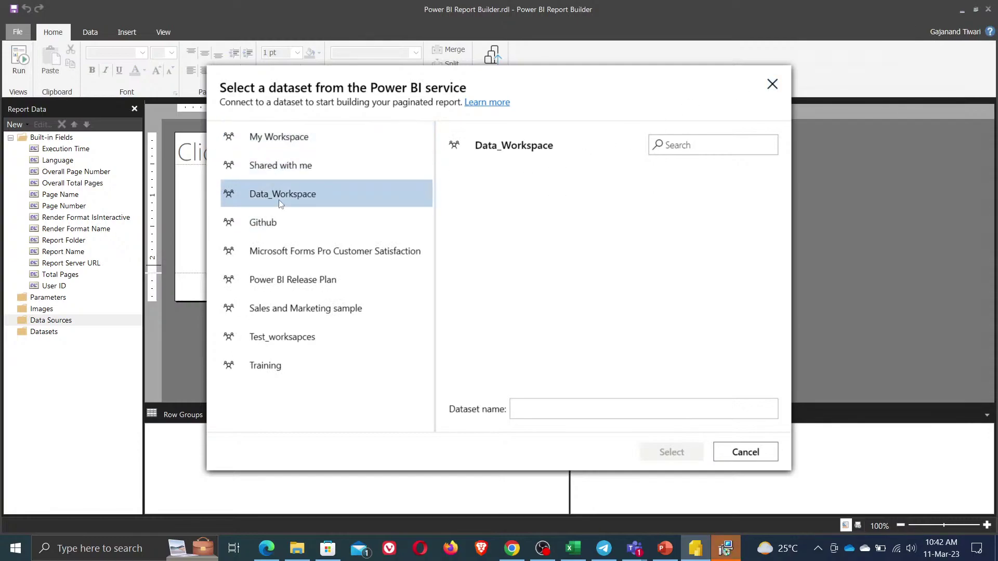
pyautogui.click(279, 226)
pyautogui.click(277, 258)
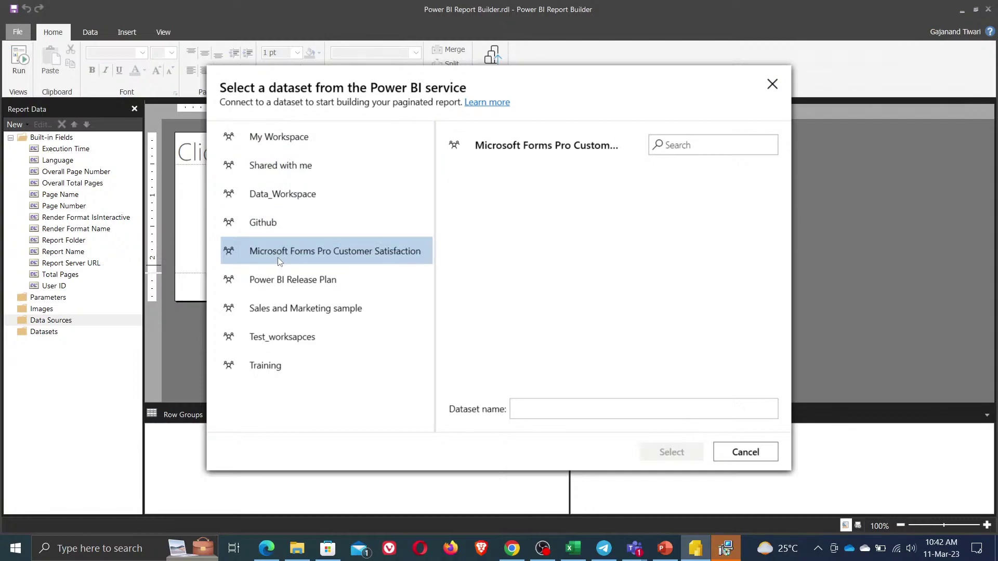
pyautogui.click(278, 139)
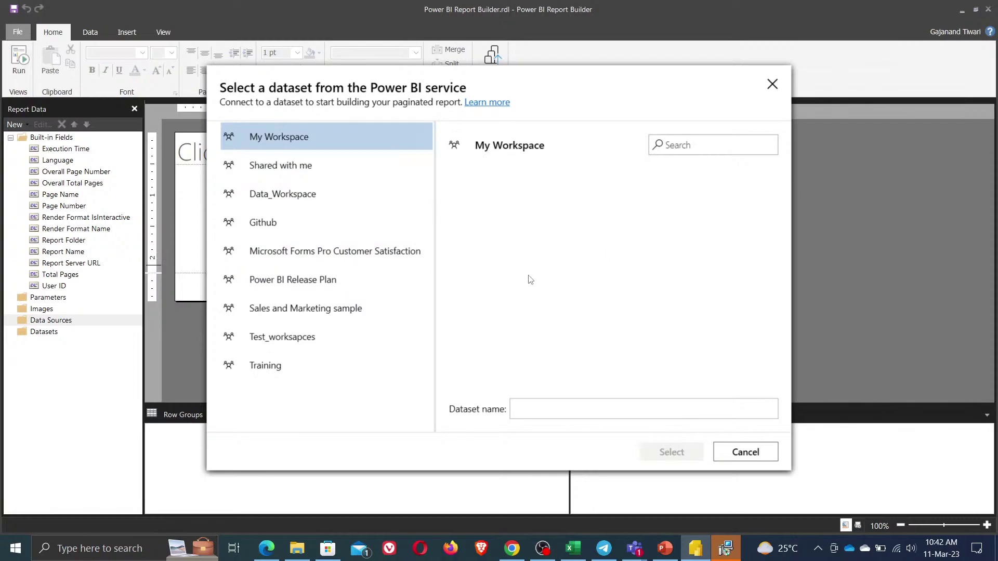
pyautogui.click(289, 168)
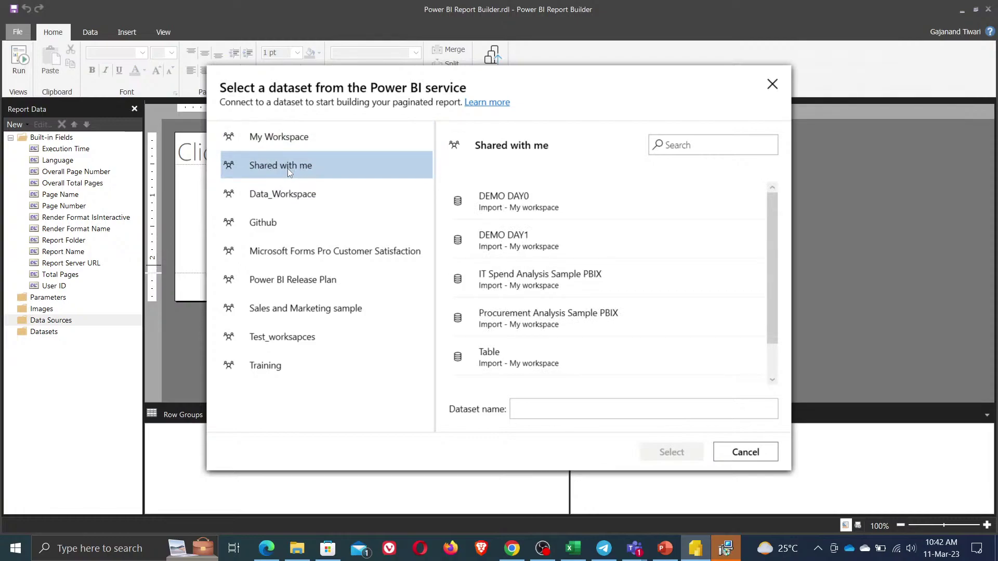
pyautogui.click(532, 206)
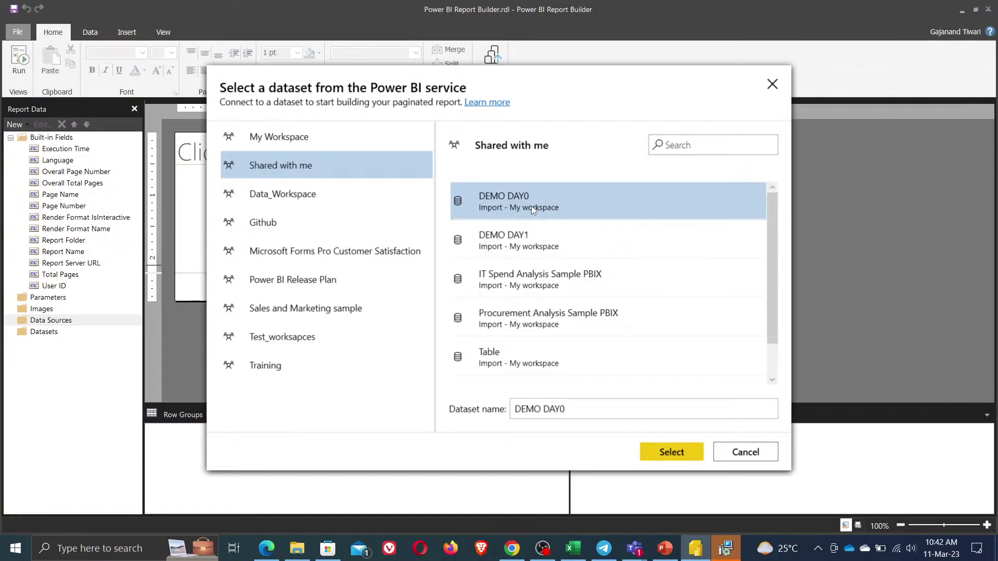
pyautogui.click(283, 198)
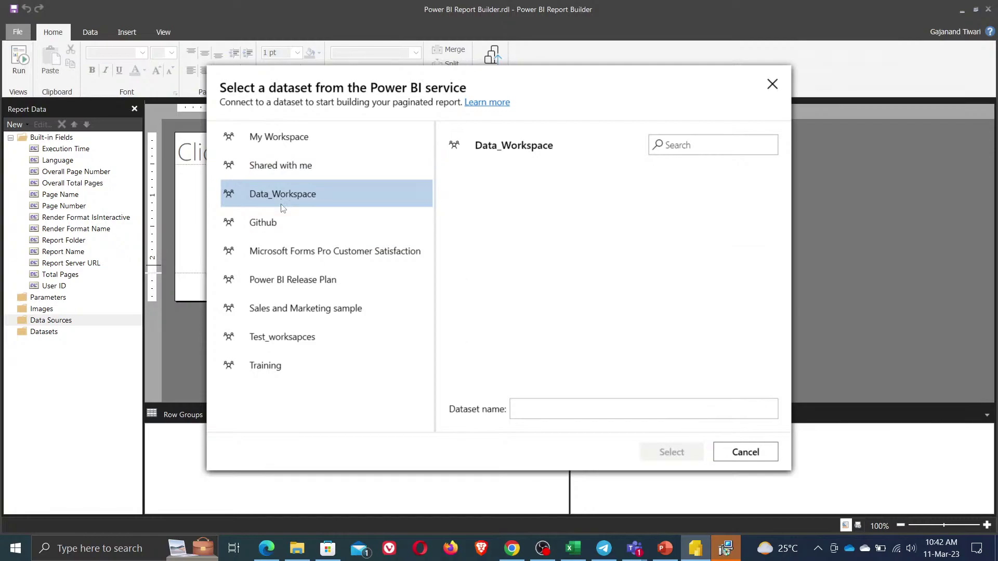
pyautogui.click(298, 287)
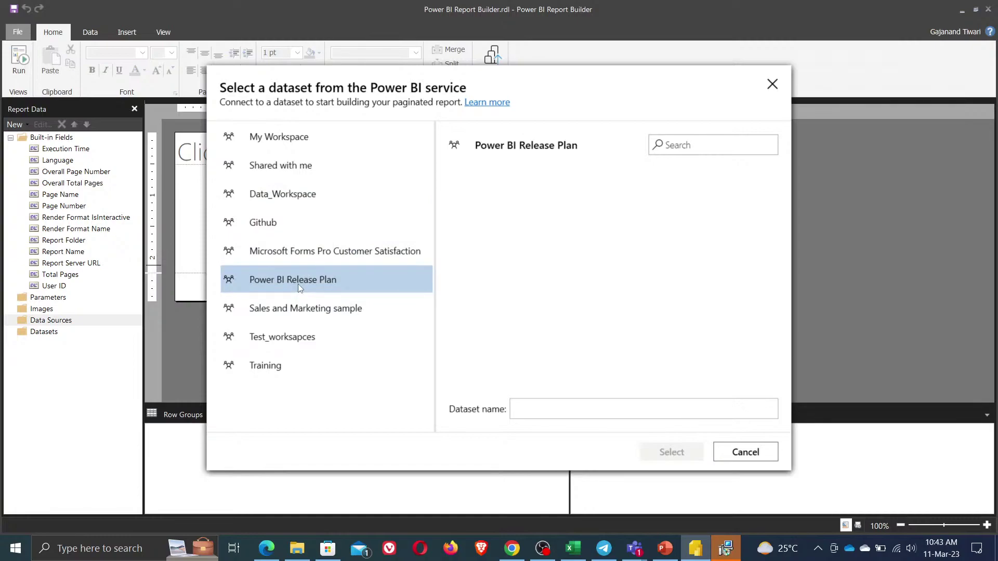
pyautogui.click(292, 136)
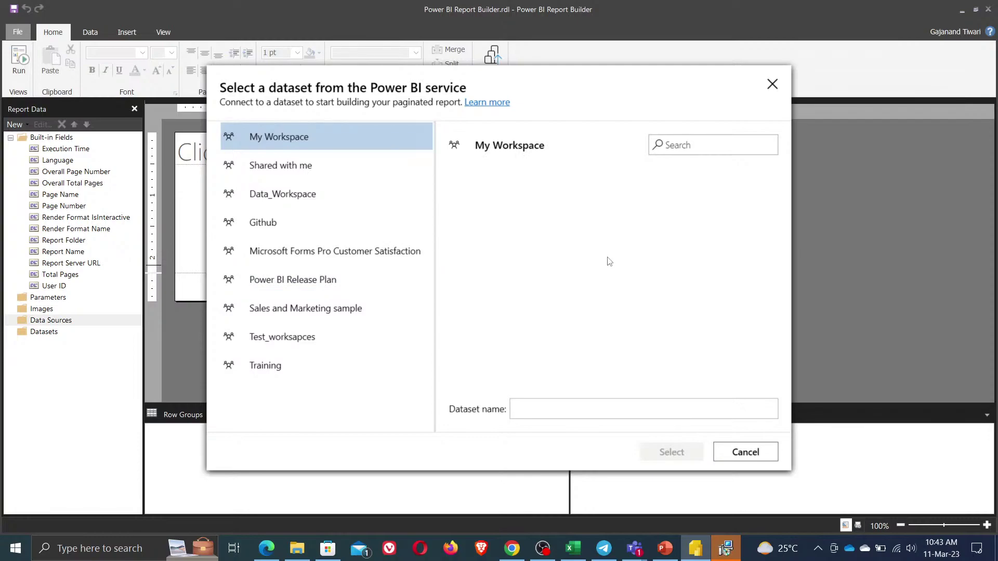
# - Connect the report to the DEMO DAY1 dataset listed under Shared with me
pyautogui.click(316, 166)
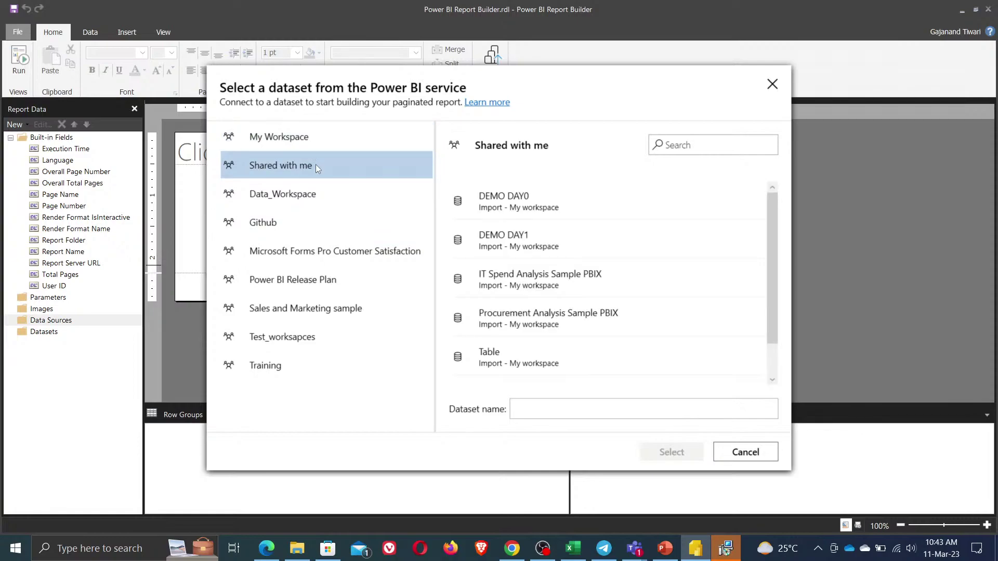
pyautogui.scroll(-1, 576, 309)
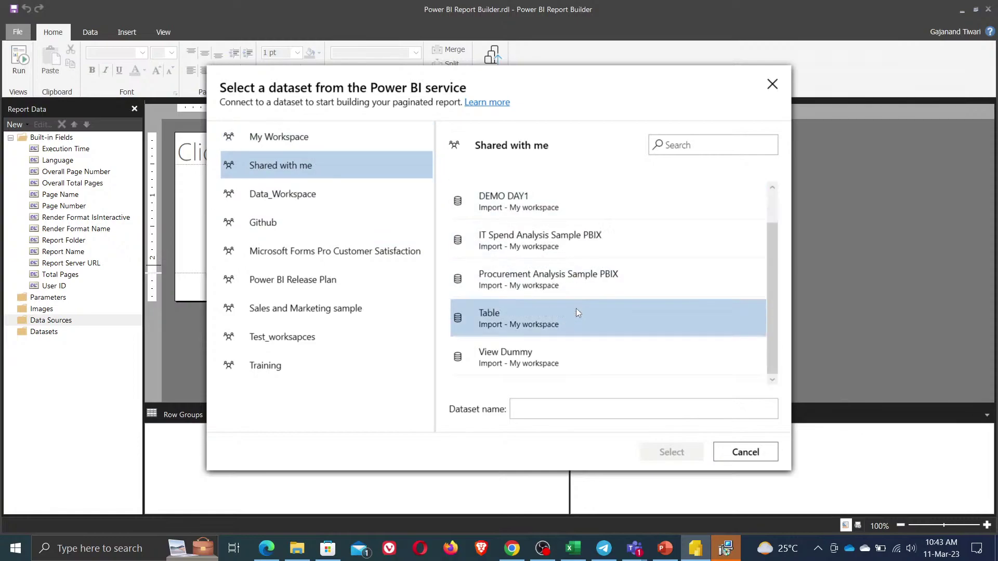
pyautogui.click(529, 242)
pyautogui.click(503, 203)
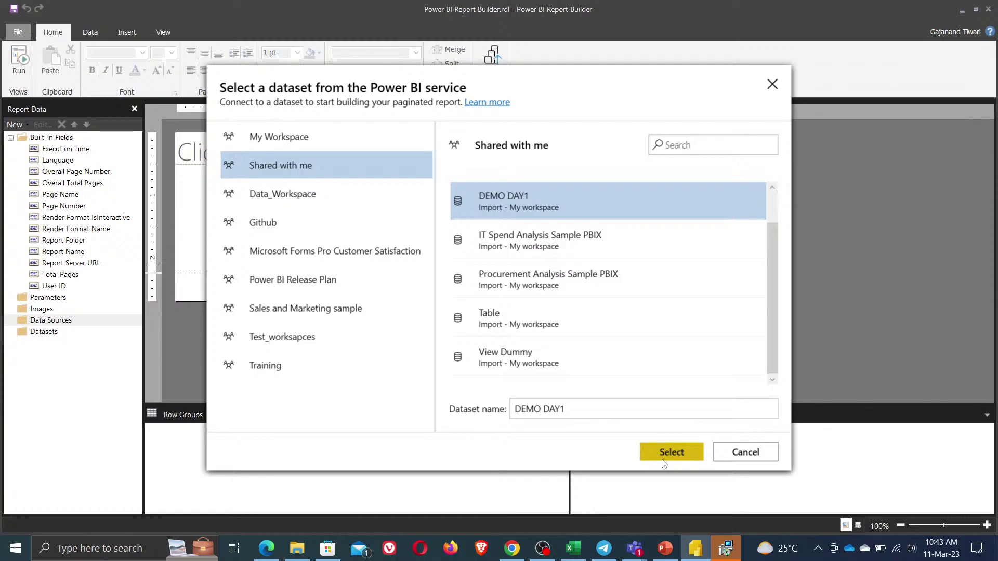
pyautogui.click(676, 454)
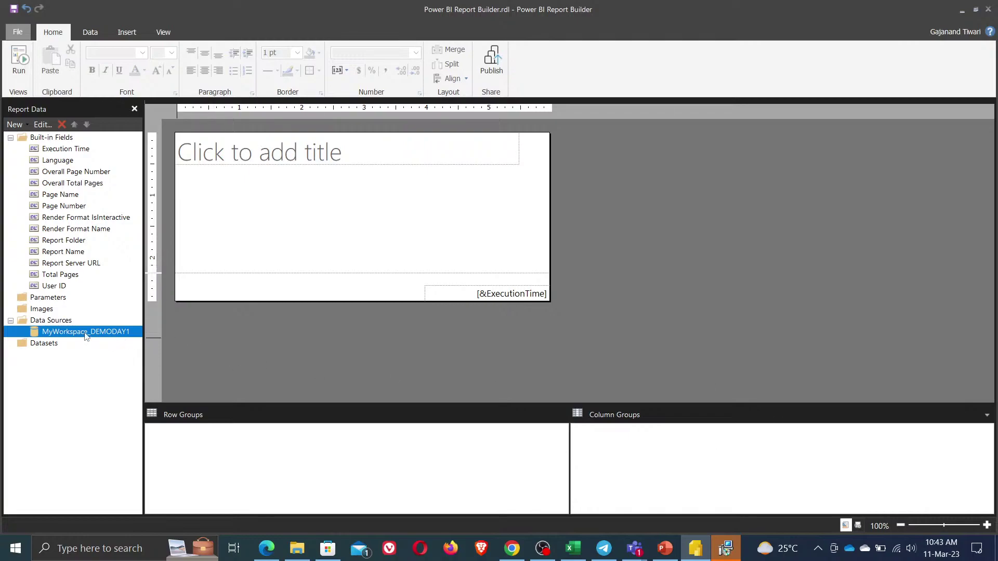
# - Collapse the built-in fields and create a dataset named Test_dataset that uses the MyWorkspace_DEMODAY1 data source
pyautogui.click(11, 137)
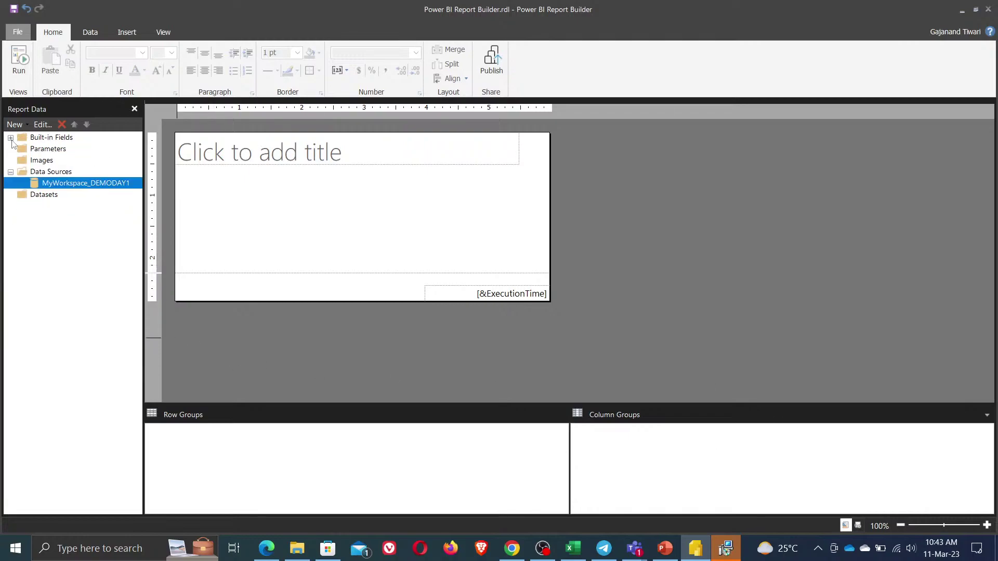
pyautogui.click(51, 200)
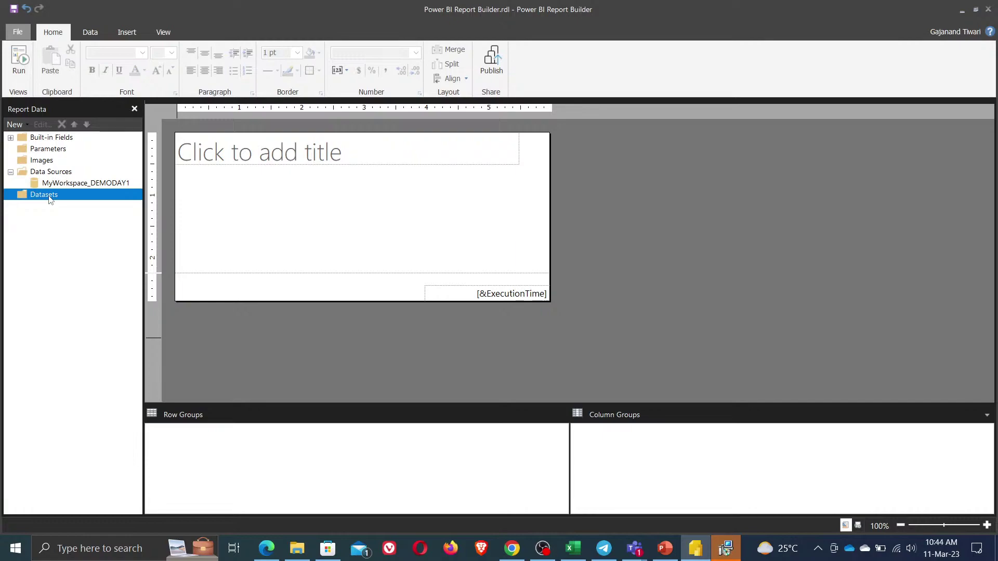
pyautogui.rightClick(51, 199)
pyautogui.click(109, 210)
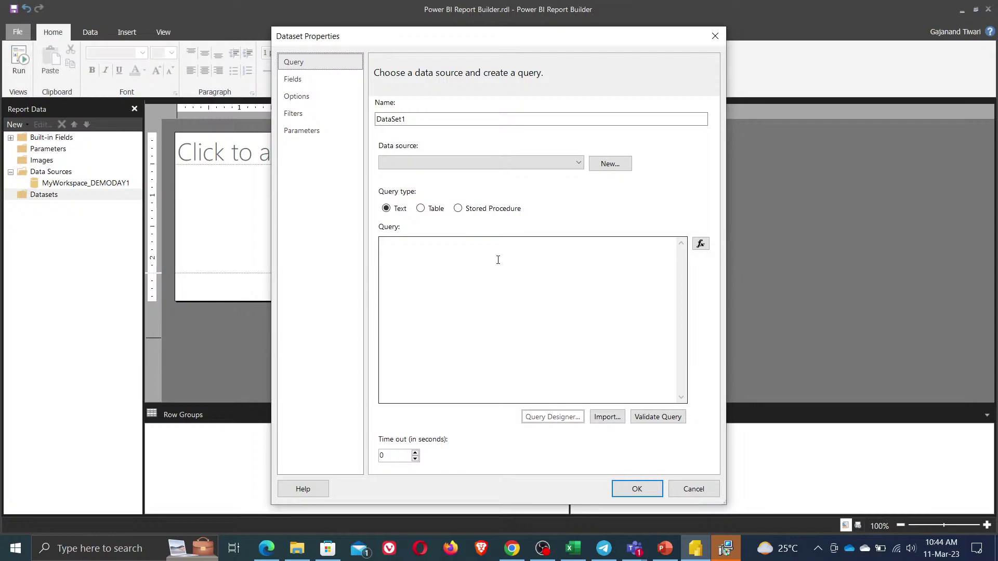
pyautogui.doubleClick(457, 116)
pyautogui.press('BackSpace')
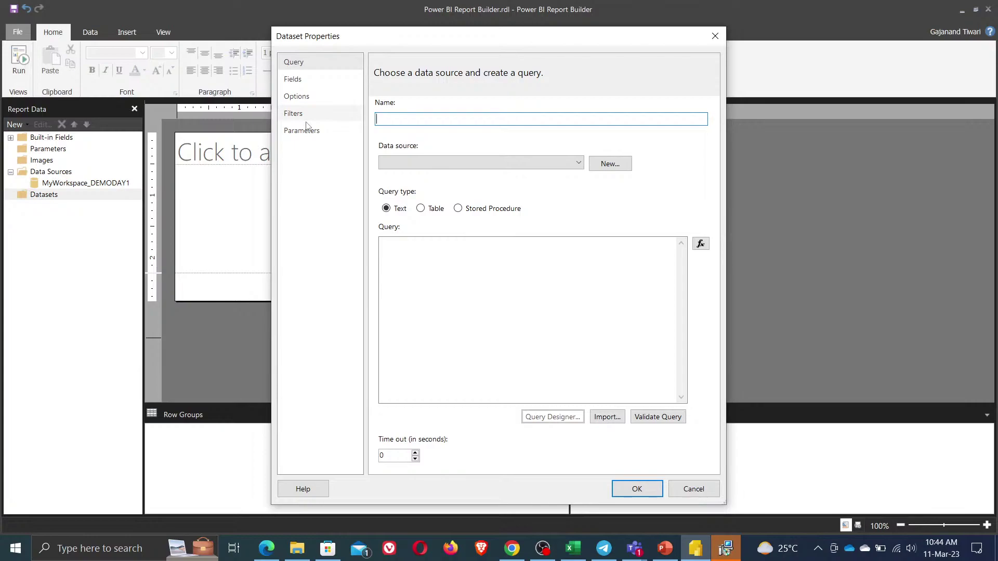
pyautogui.write('Test_dataset')
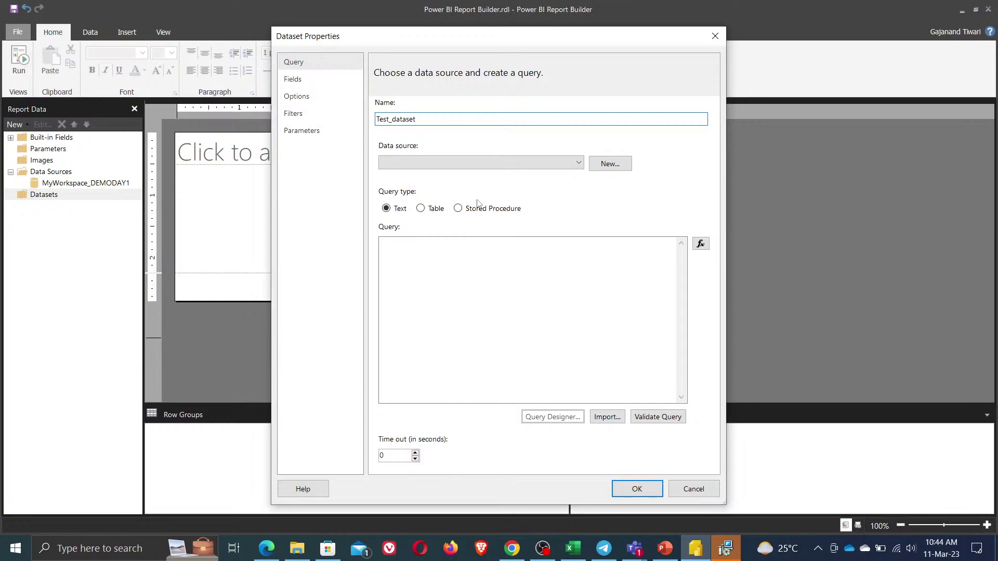
pyautogui.click(577, 164)
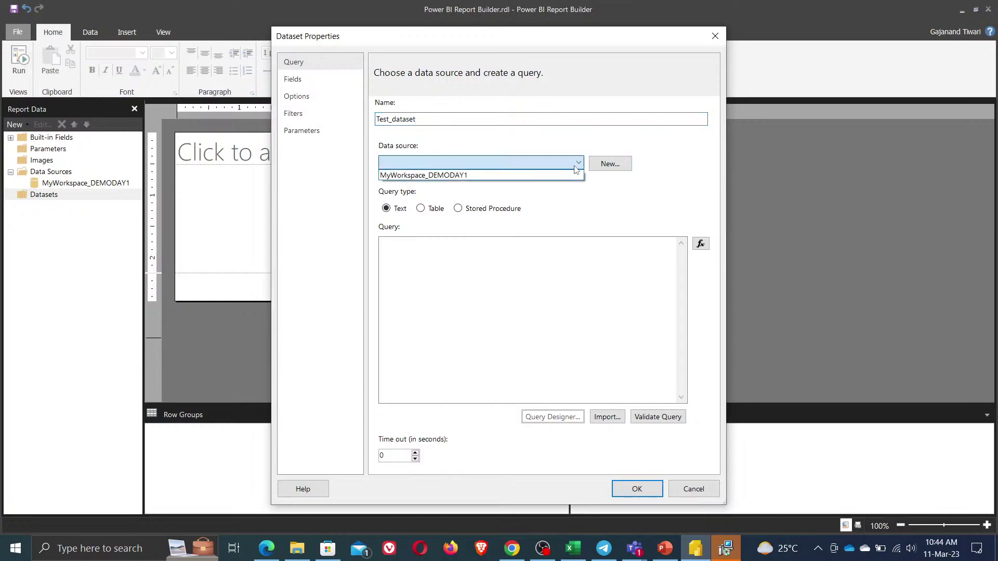
pyautogui.click(549, 175)
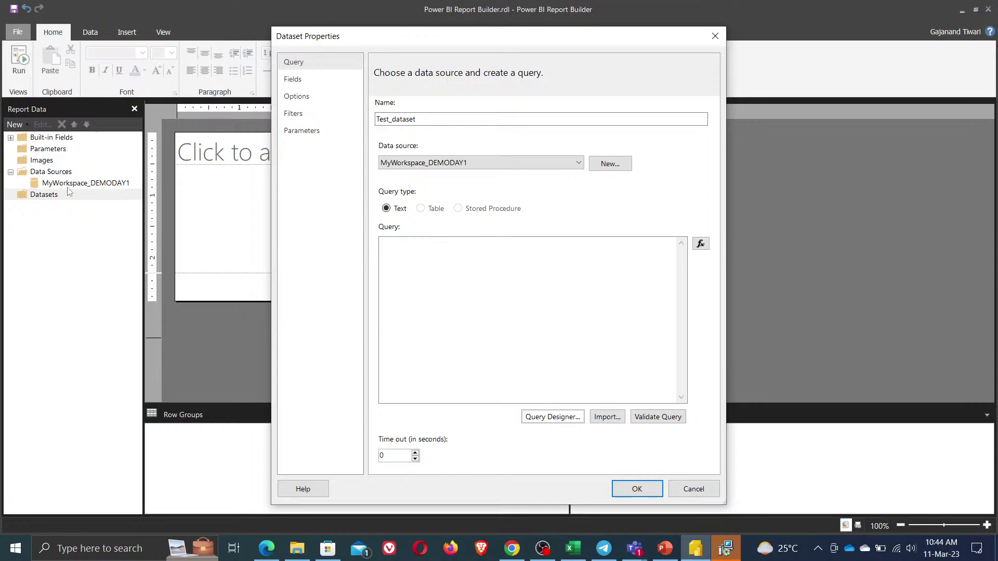
# - Open the dataset's query designer and look through the model's SalesUnits fields, KPIs and Append1 measures
pyautogui.click(565, 423)
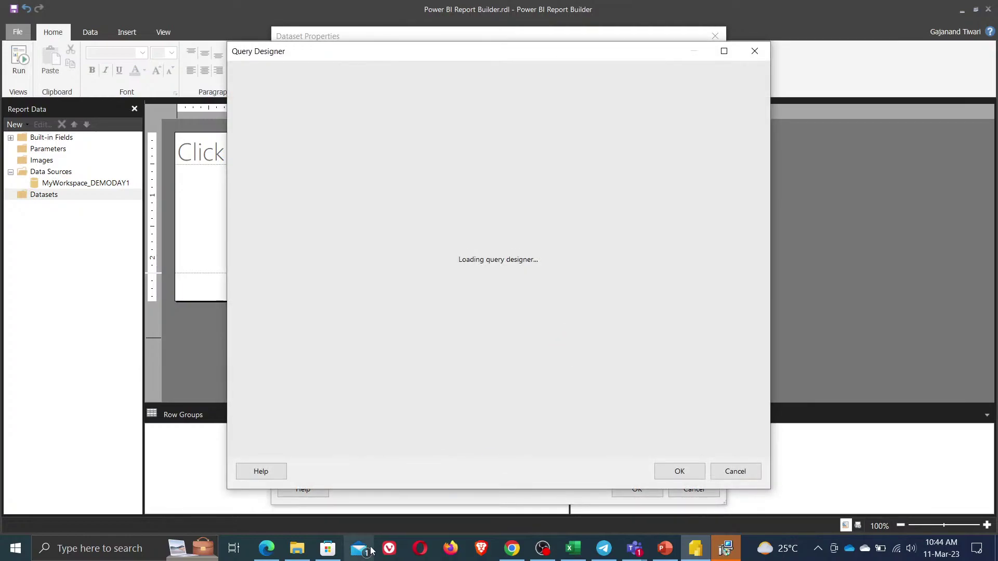
pyautogui.click(327, 554)
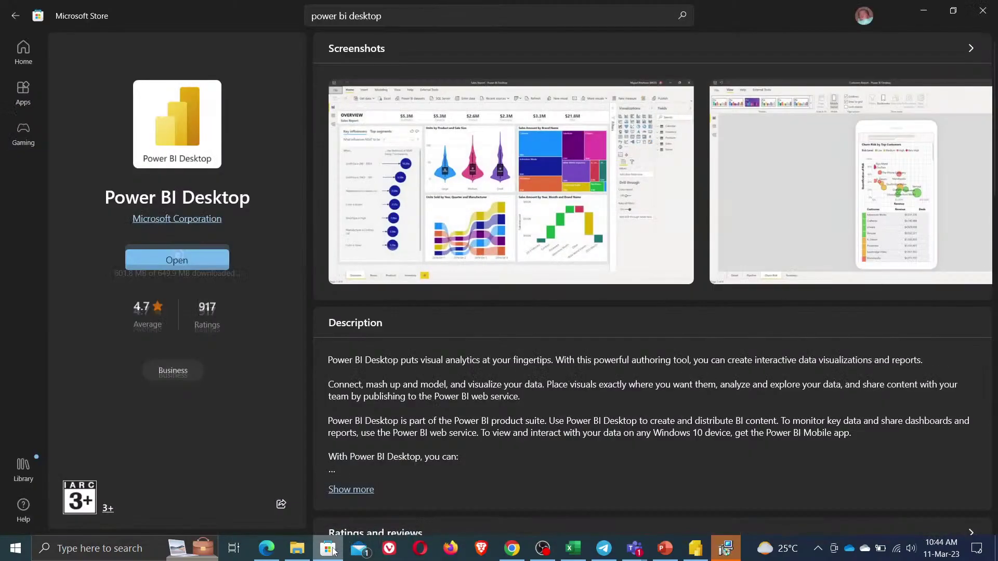
pyautogui.click(334, 551)
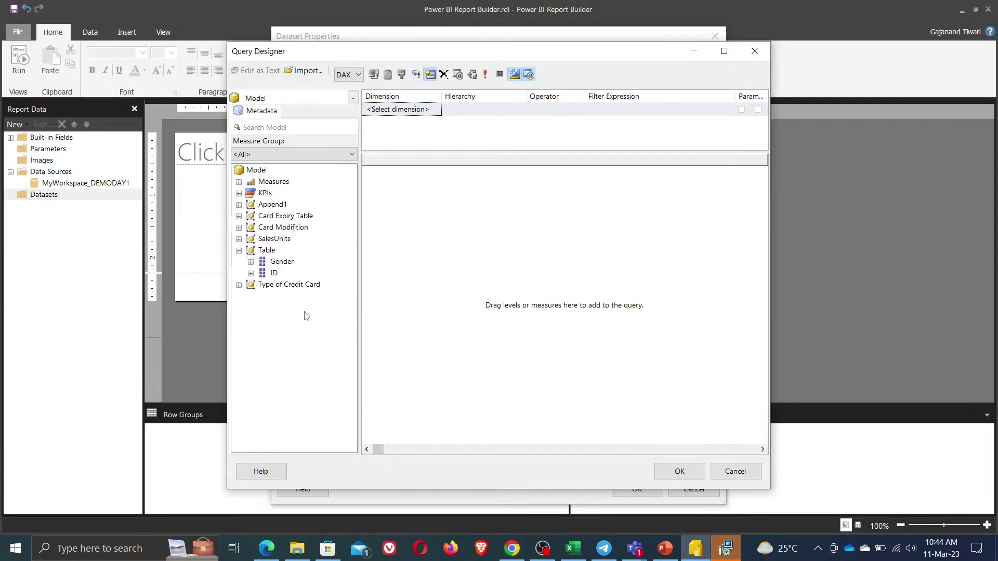
pyautogui.click(239, 239)
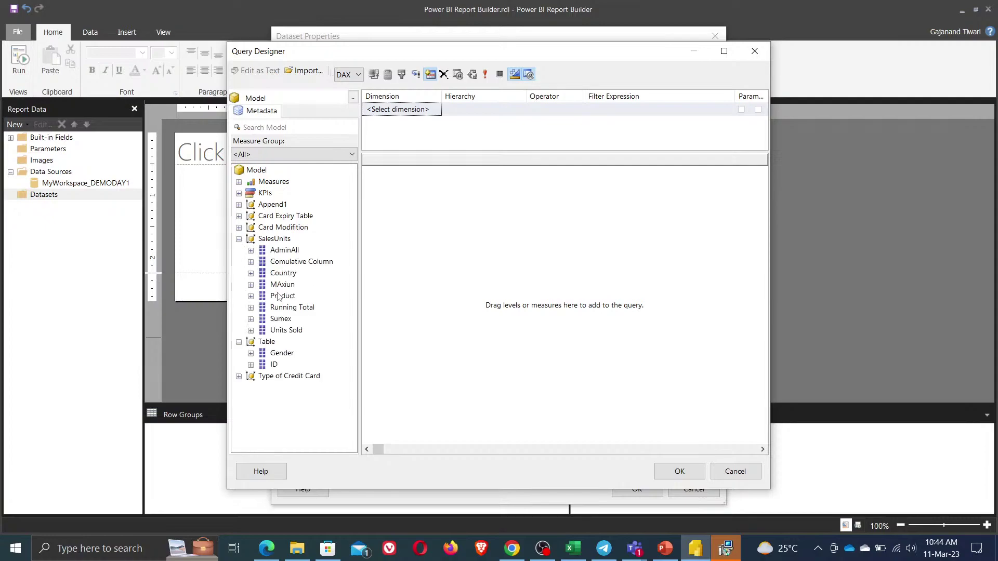
pyautogui.click(239, 193)
pyautogui.click(239, 182)
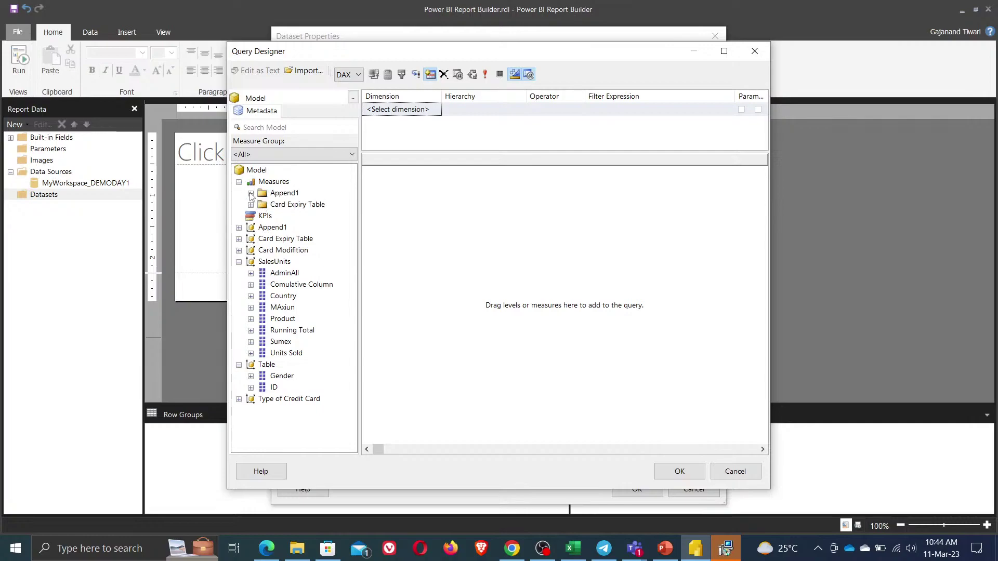
pyautogui.click(250, 193)
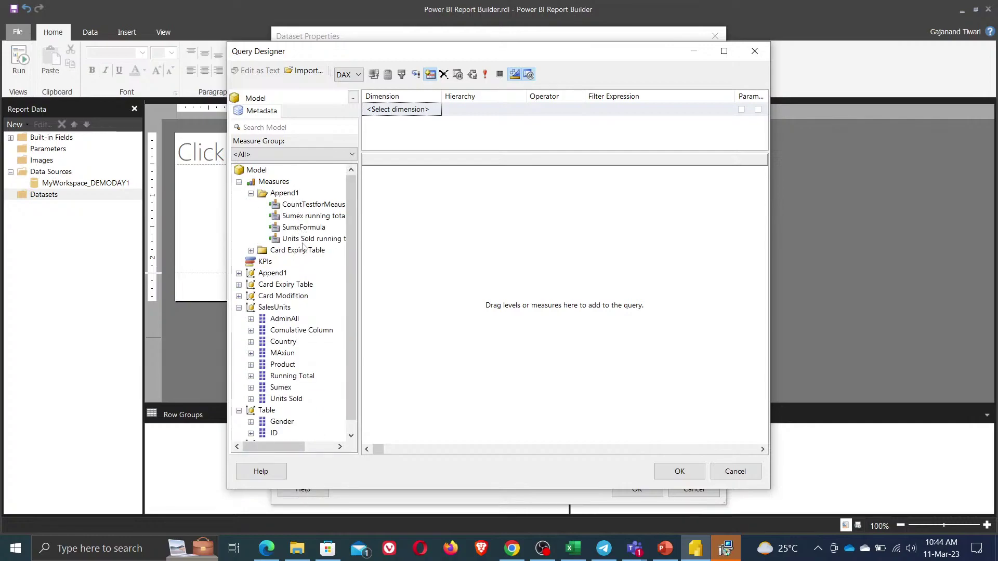
pyautogui.click(251, 193)
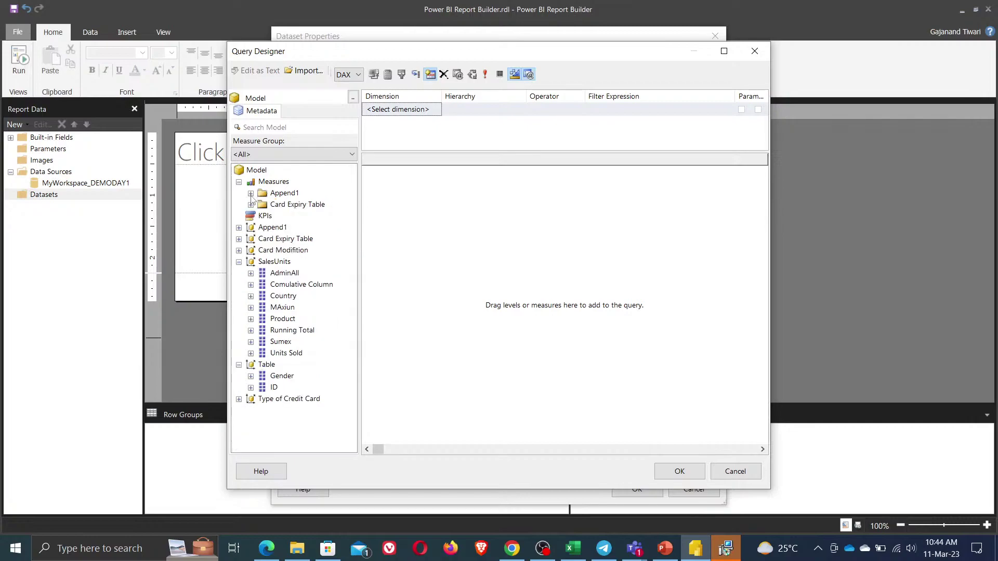
# - Add the Card Type ID, CardNumber, CardType, CreditCardID and ExpMonth fields of the Append1 table to the query
pyautogui.click(238, 228)
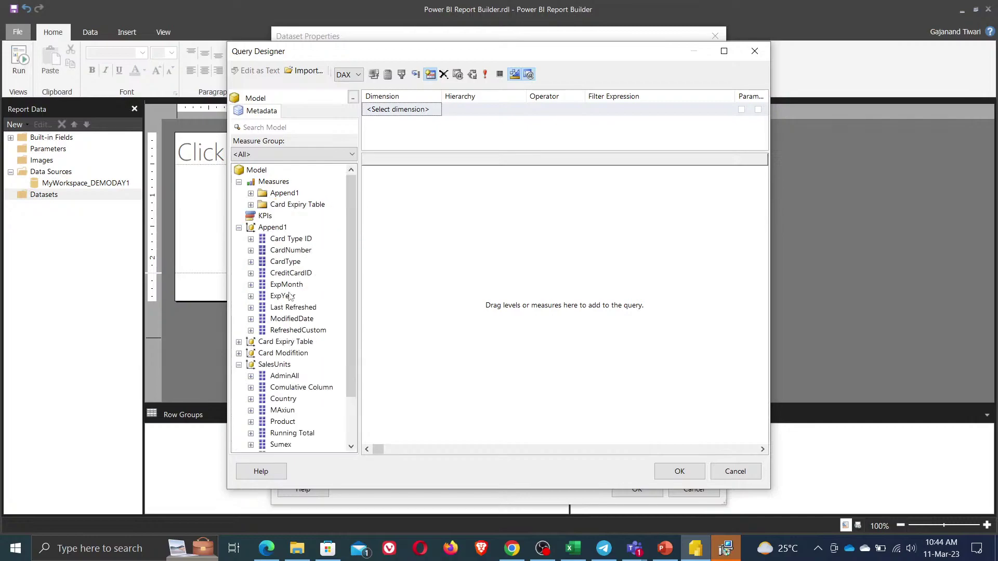
pyautogui.rightClick(301, 240)
pyautogui.click(343, 246)
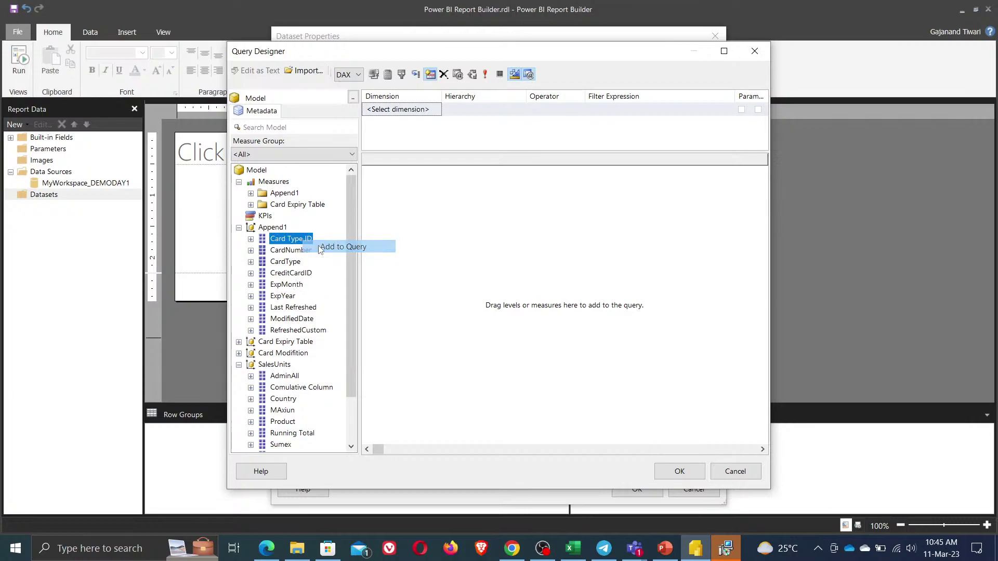
pyautogui.rightClick(300, 253)
pyautogui.click(333, 255)
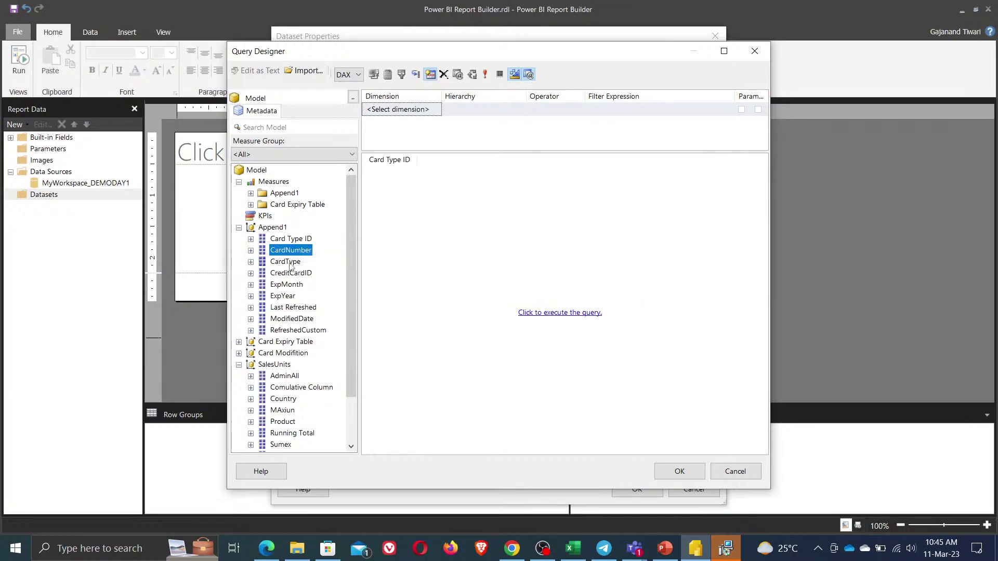
pyautogui.rightClick(290, 263)
pyautogui.click(329, 266)
pyautogui.click(291, 273)
pyautogui.rightClick(300, 274)
pyautogui.click(324, 283)
pyautogui.click(287, 284)
pyautogui.rightClick(299, 286)
pyautogui.click(324, 294)
# - Add Append1's ExpYear, Last Refreshed, ModifiedDate and RefreshedCustom fields to the query and accept the finished query design
pyautogui.click(285, 296)
pyautogui.rightClick(286, 296)
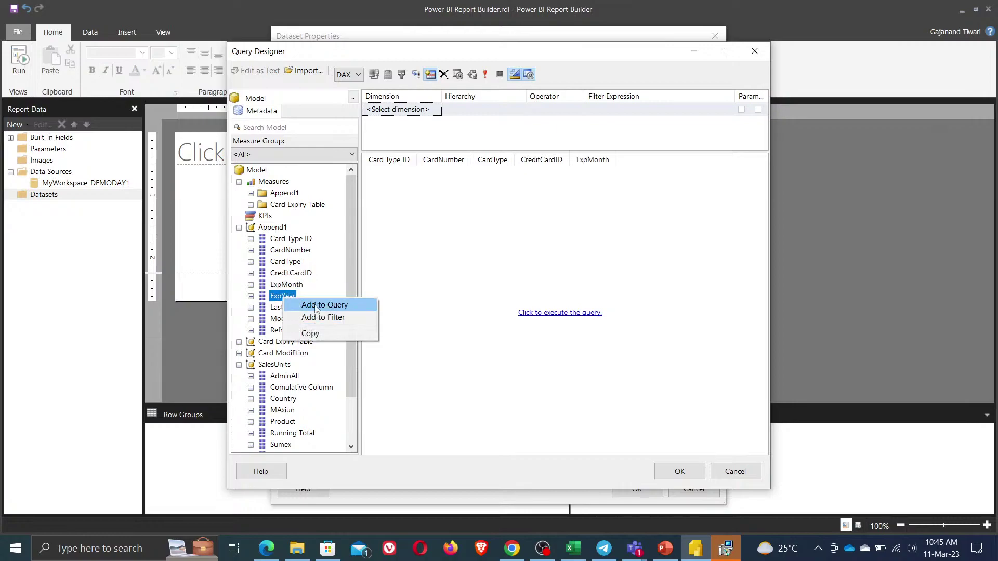
pyautogui.click(302, 306)
pyautogui.click(295, 307)
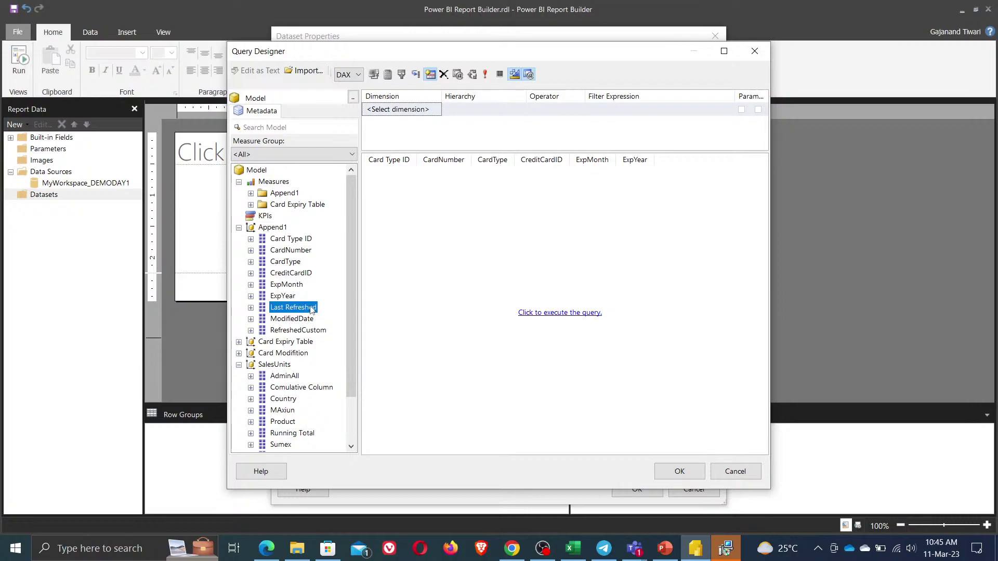
pyautogui.rightClick(311, 309)
pyautogui.click(339, 314)
pyautogui.click(291, 319)
pyautogui.rightClick(306, 323)
pyautogui.click(328, 330)
pyautogui.click(294, 331)
pyautogui.rightClick(295, 332)
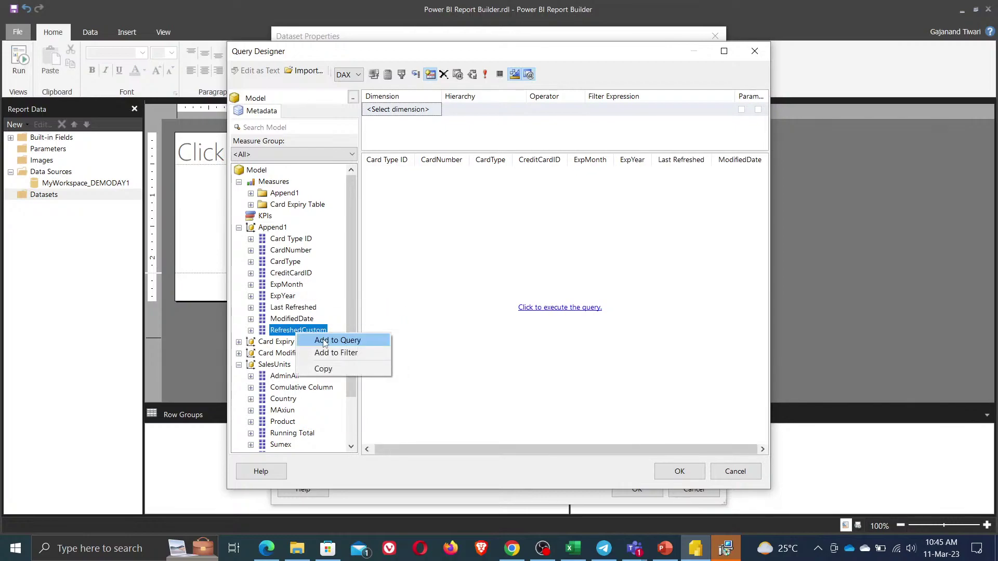
pyautogui.click(333, 338)
pyautogui.click(680, 474)
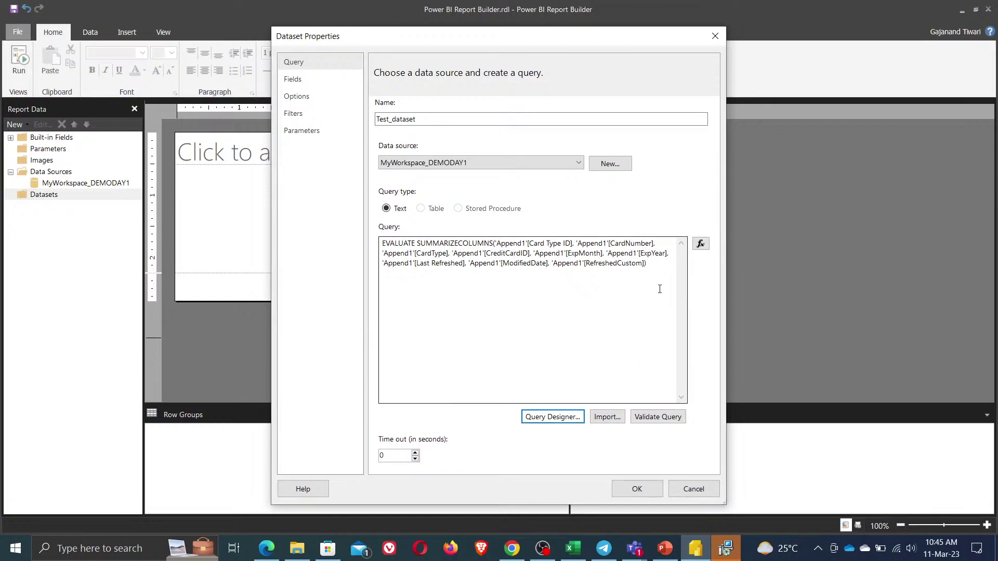
# - Review the generated DAX query in the expression editor and return to the dataset properties
pyautogui.click(701, 244)
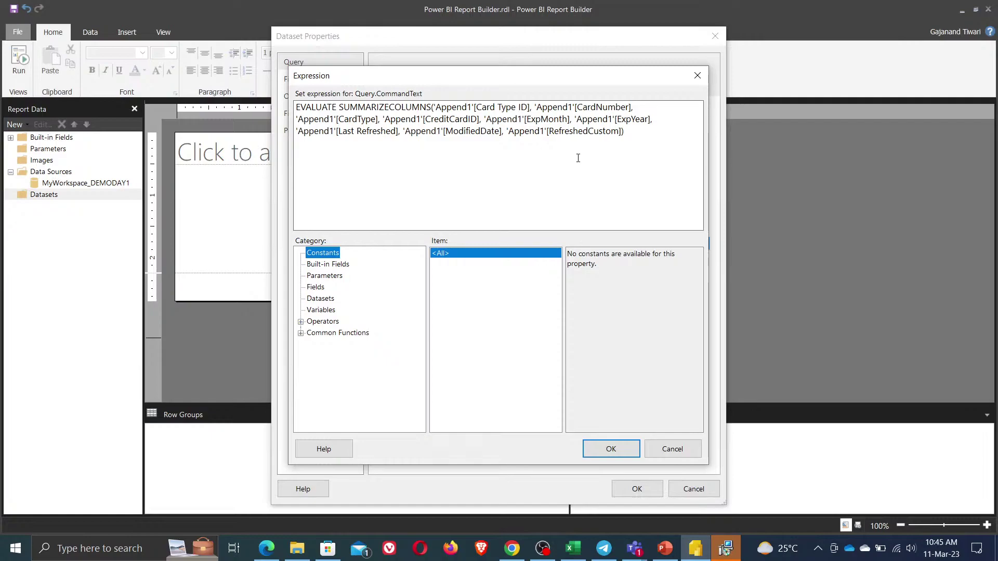
pyautogui.click(612, 450)
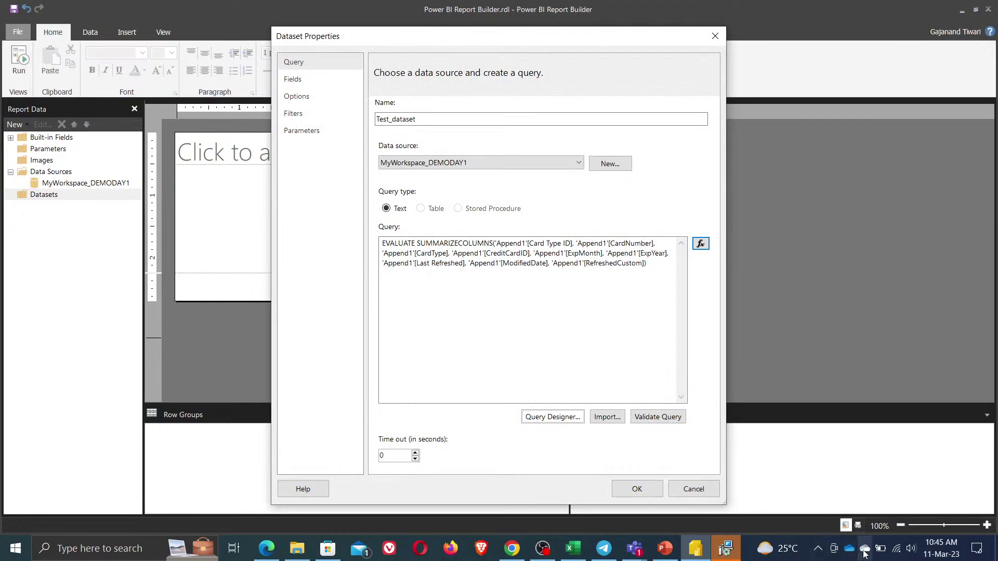
pyautogui.click(911, 550)
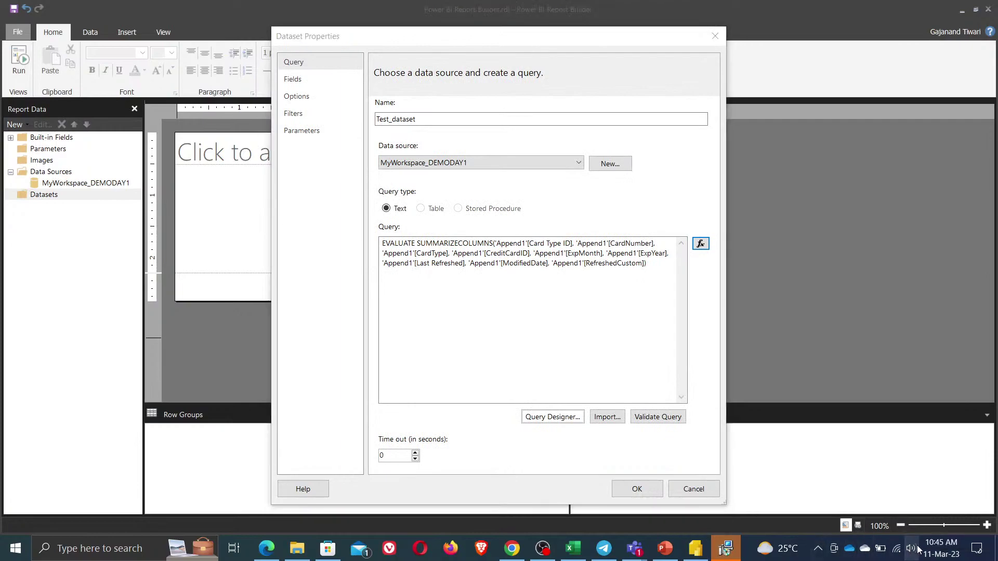
pyautogui.click(792, 519)
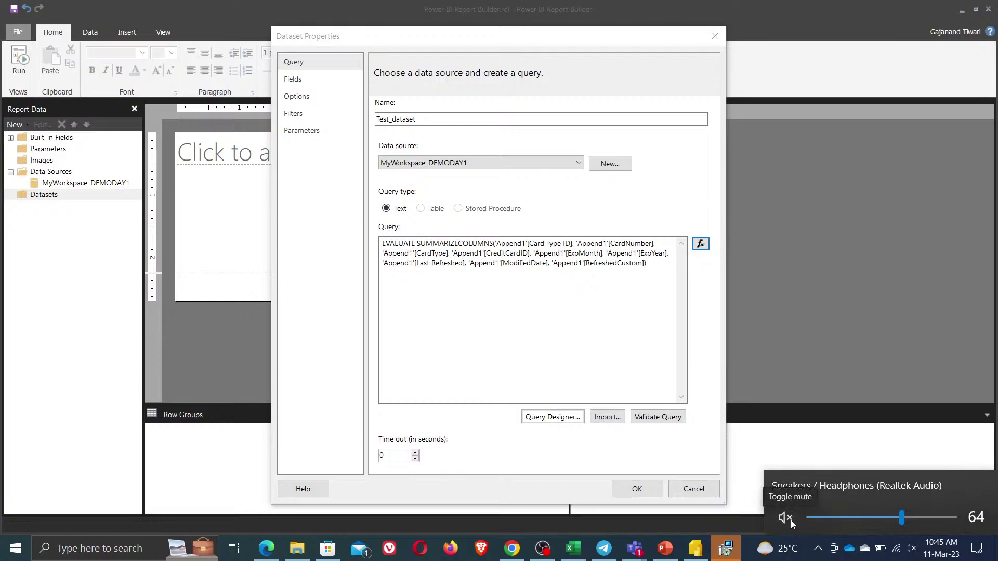
pyautogui.click(786, 517)
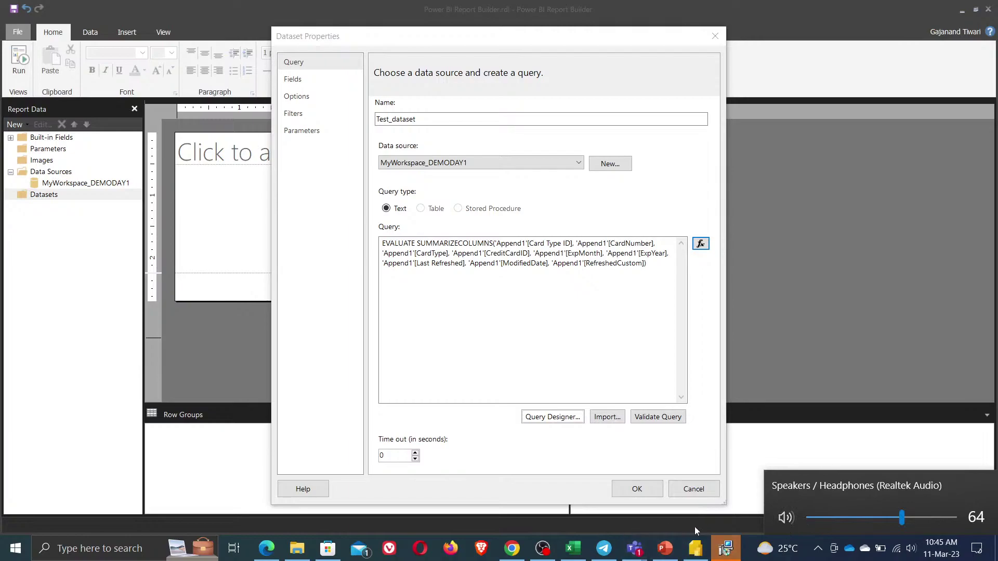
pyautogui.click(805, 539)
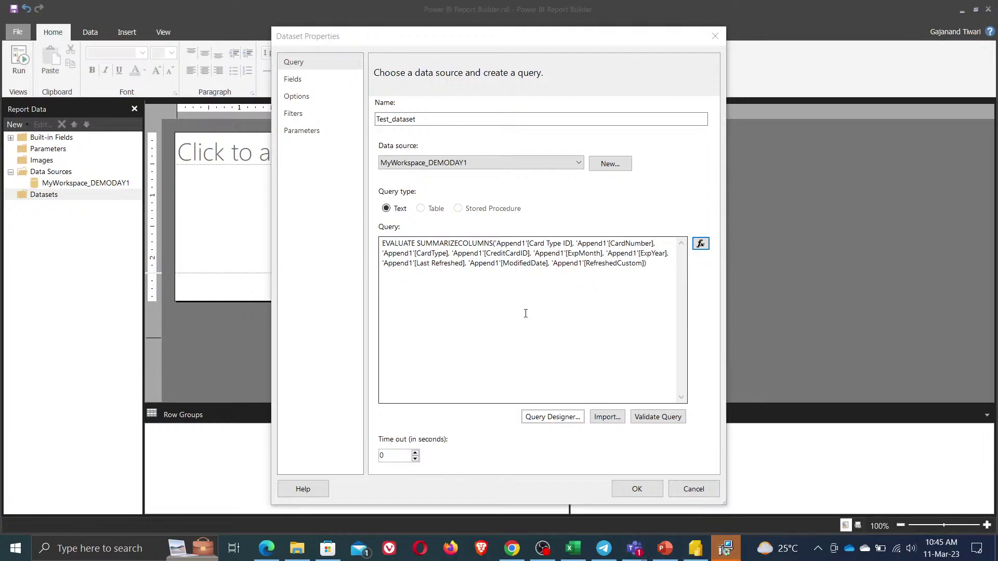
# - Look over the dataset's field names with their sources and its collation and sensitivity options
pyautogui.click(304, 83)
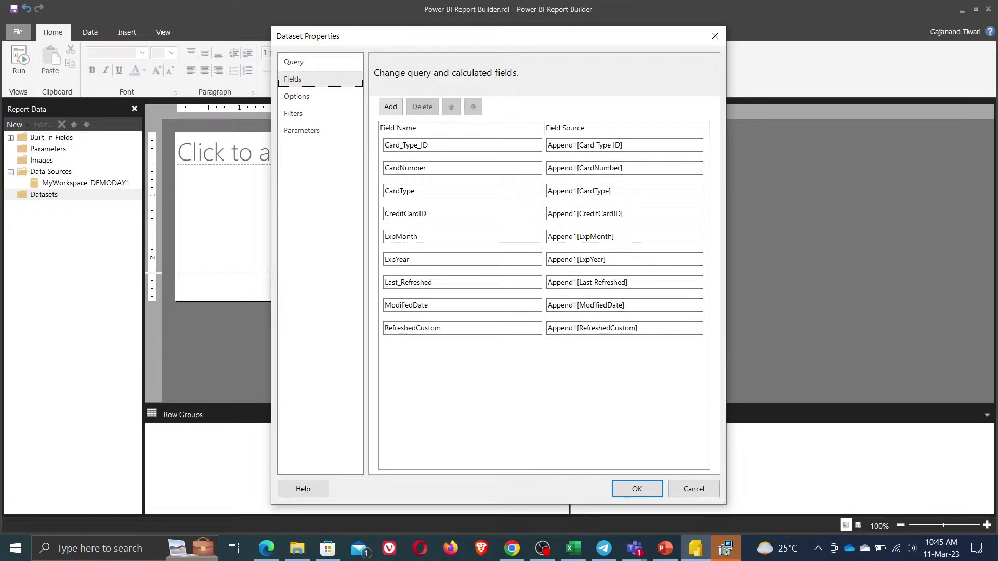
pyautogui.click(293, 114)
pyautogui.click(300, 96)
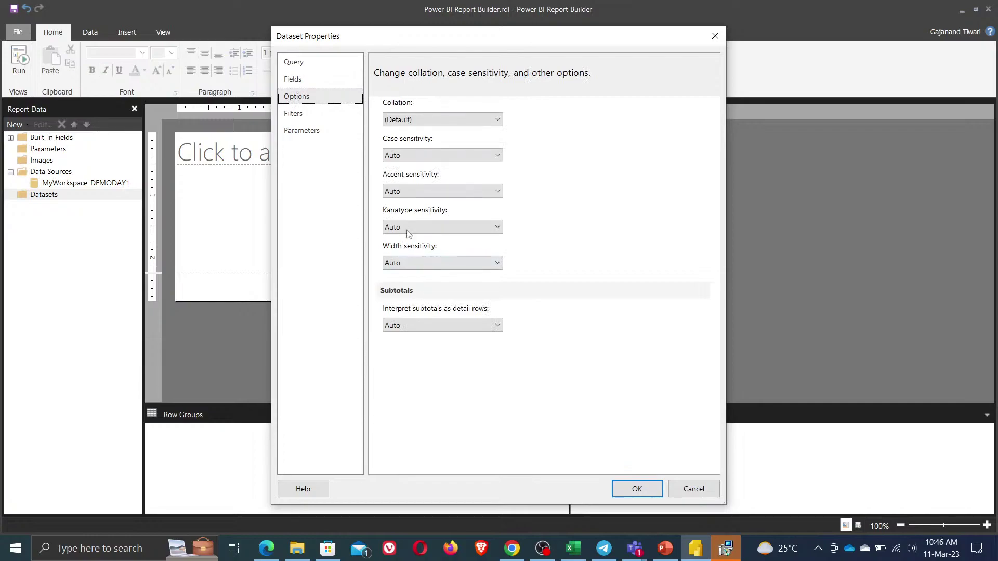
# - Try a dataset filter condition on the ModifiedDate field, look through the available operators and delete the condition
pyautogui.click(294, 116)
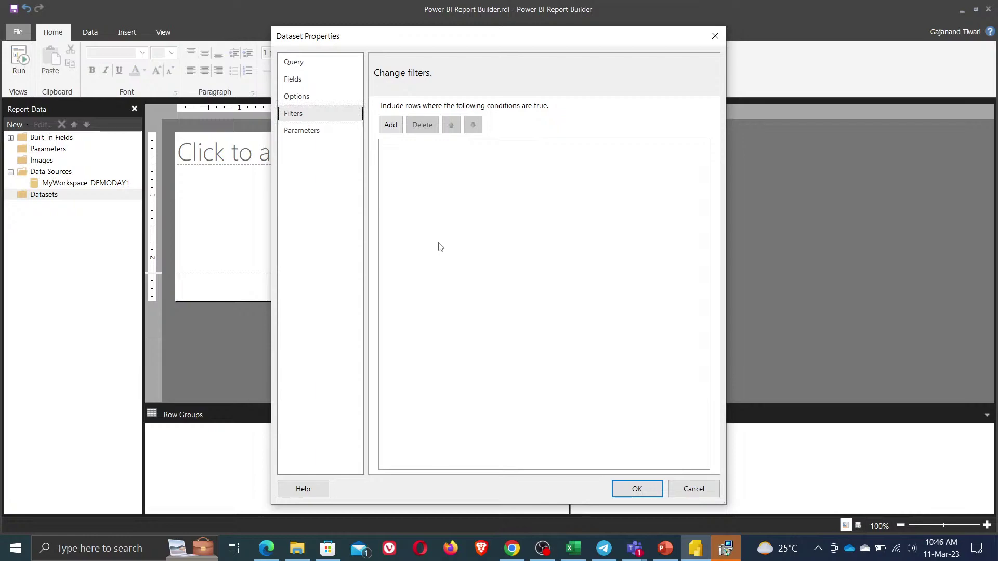
pyautogui.click(391, 125)
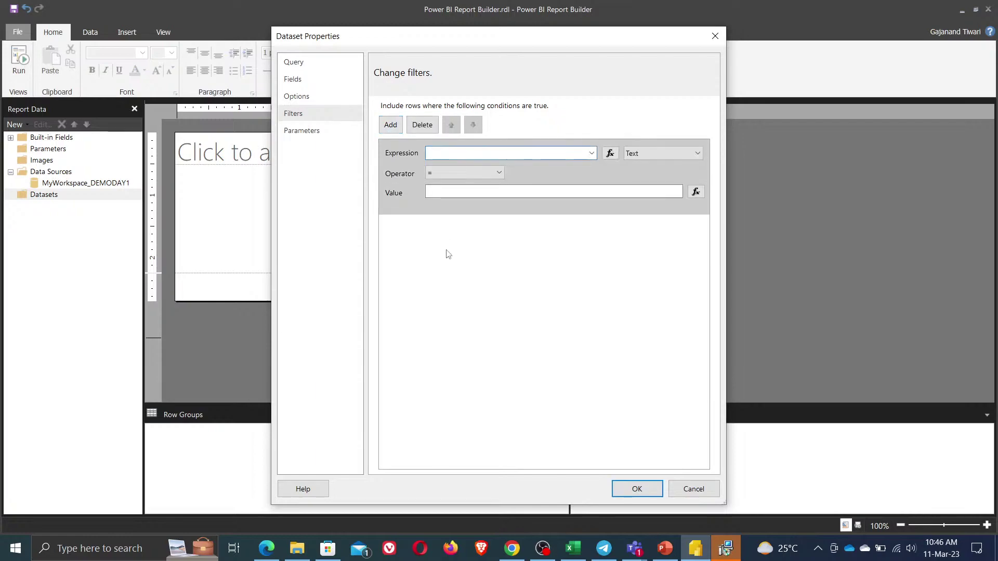
pyautogui.click(591, 153)
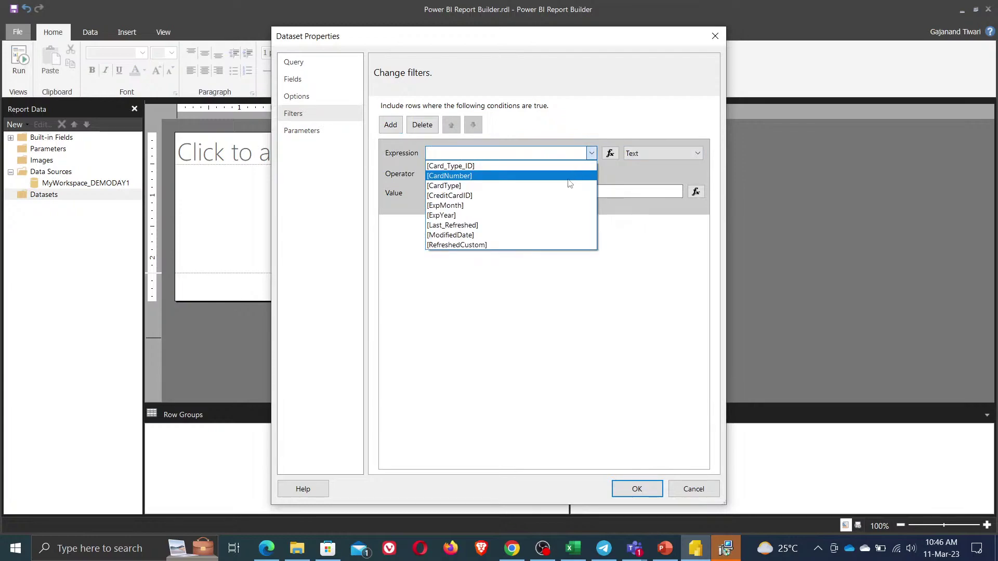
pyautogui.click(564, 225)
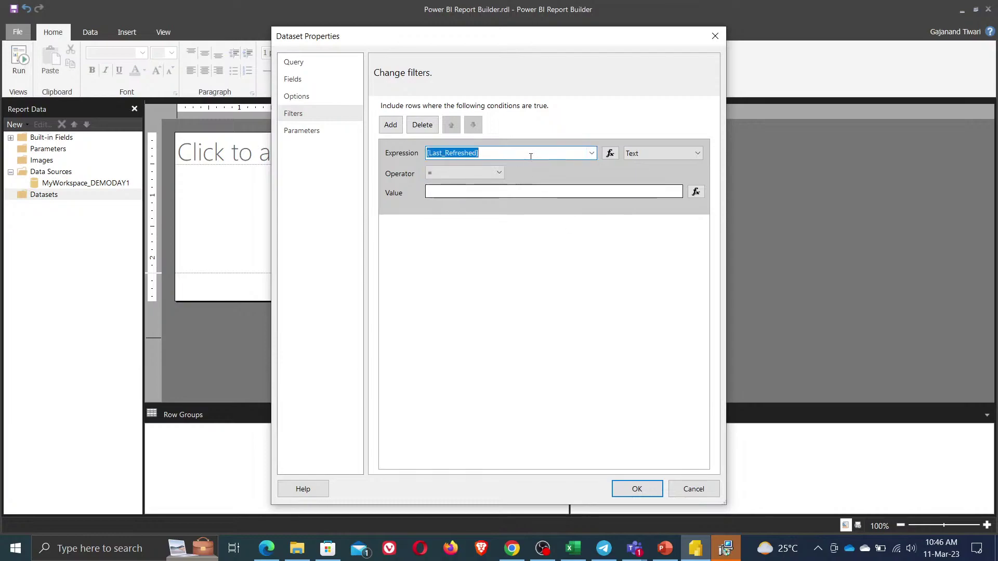
pyautogui.click(592, 154)
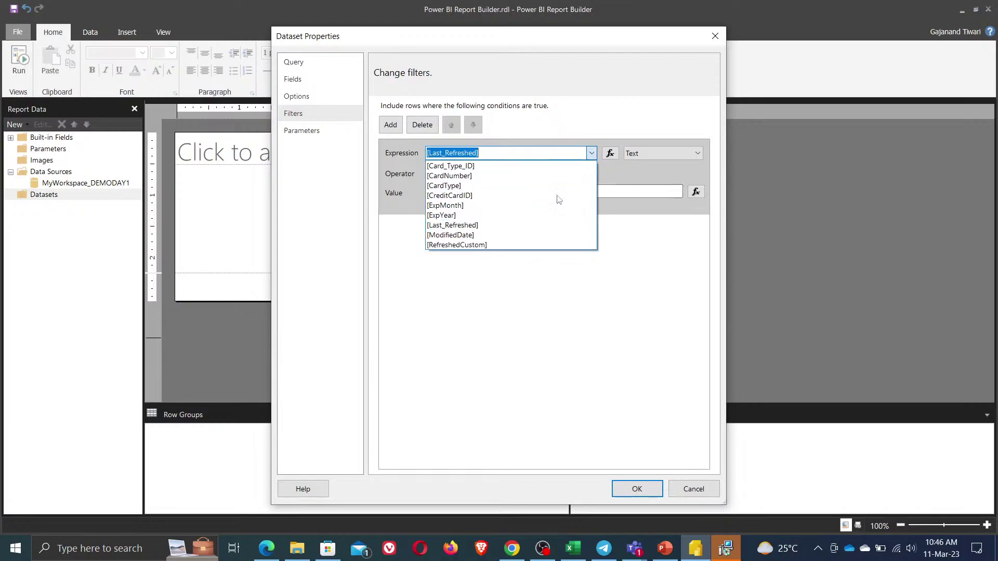
pyautogui.click(555, 235)
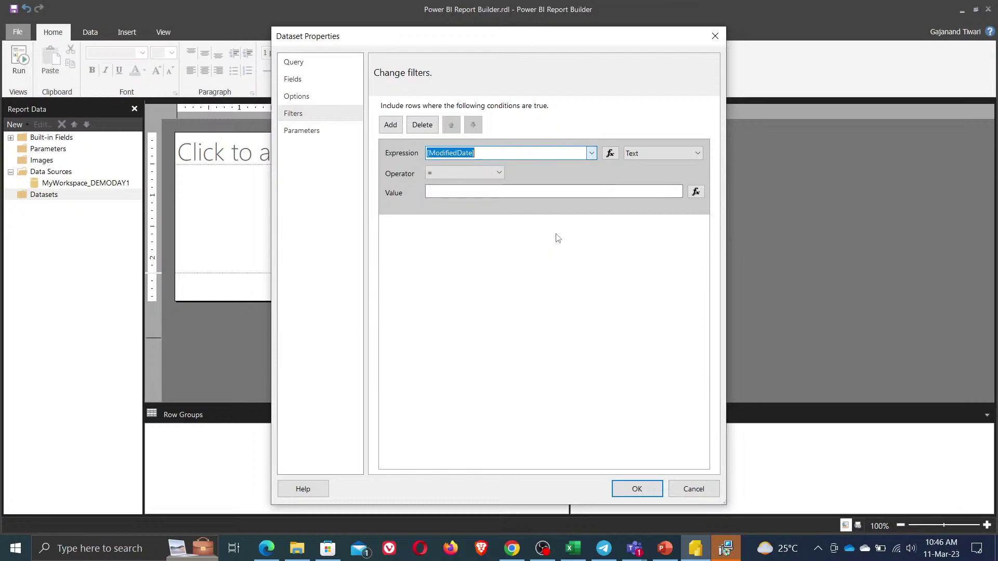
pyautogui.click(499, 173)
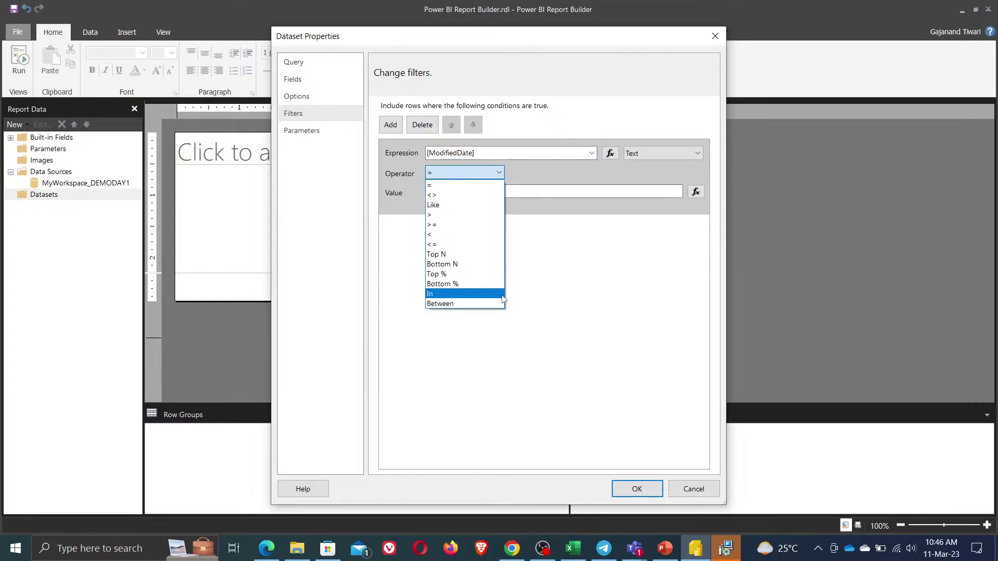
pyautogui.click(614, 300)
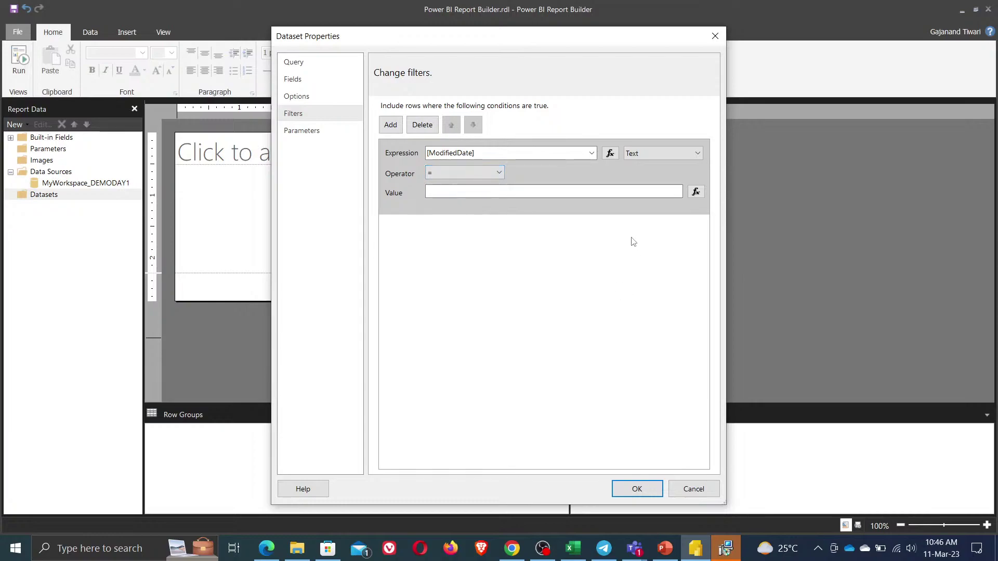
pyautogui.click(421, 126)
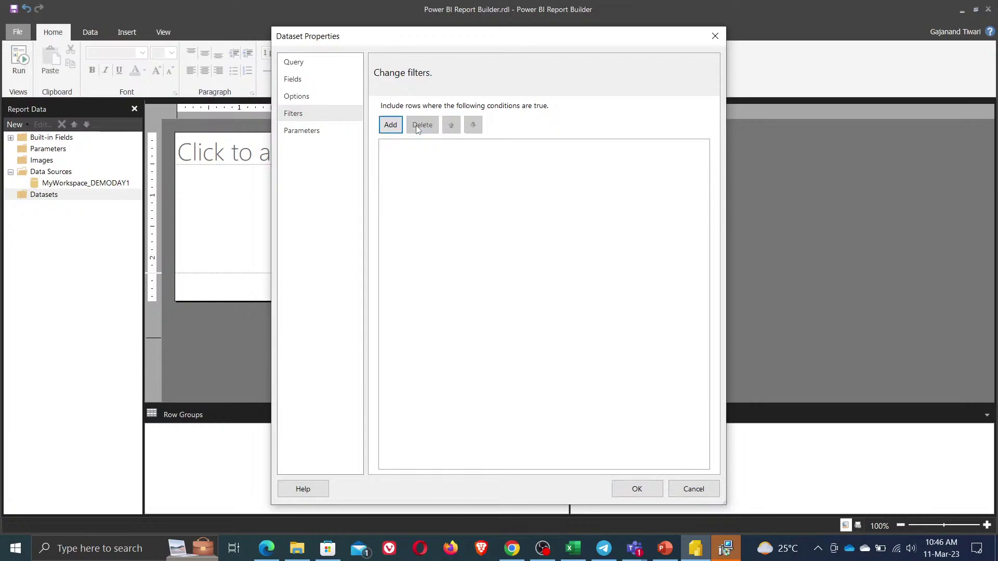
# - Check the query parameter settings by adding and removing a blank parameter row, and accept the dataset properties
pyautogui.click(317, 134)
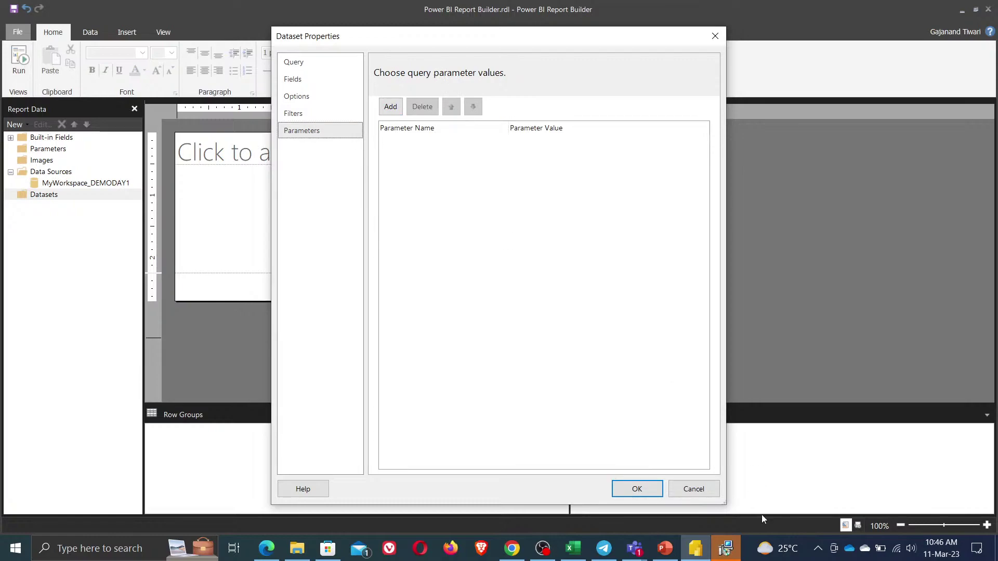
pyautogui.click(393, 108)
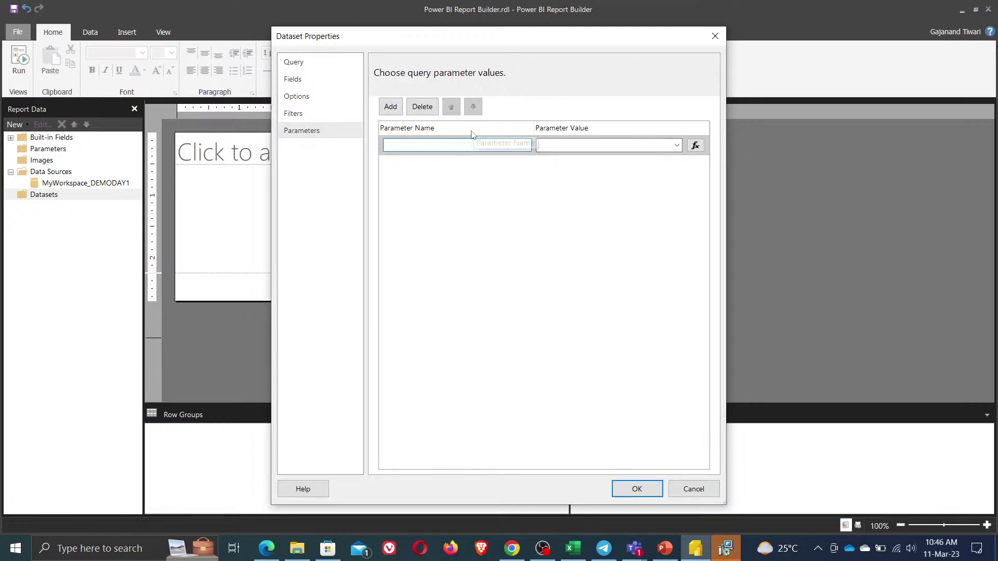
pyautogui.click(430, 116)
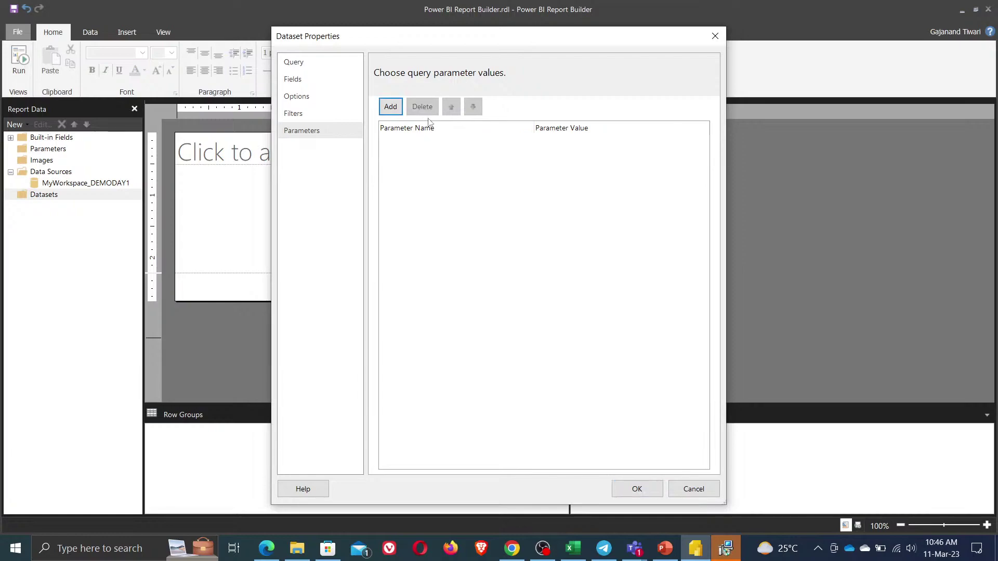
pyautogui.click(646, 489)
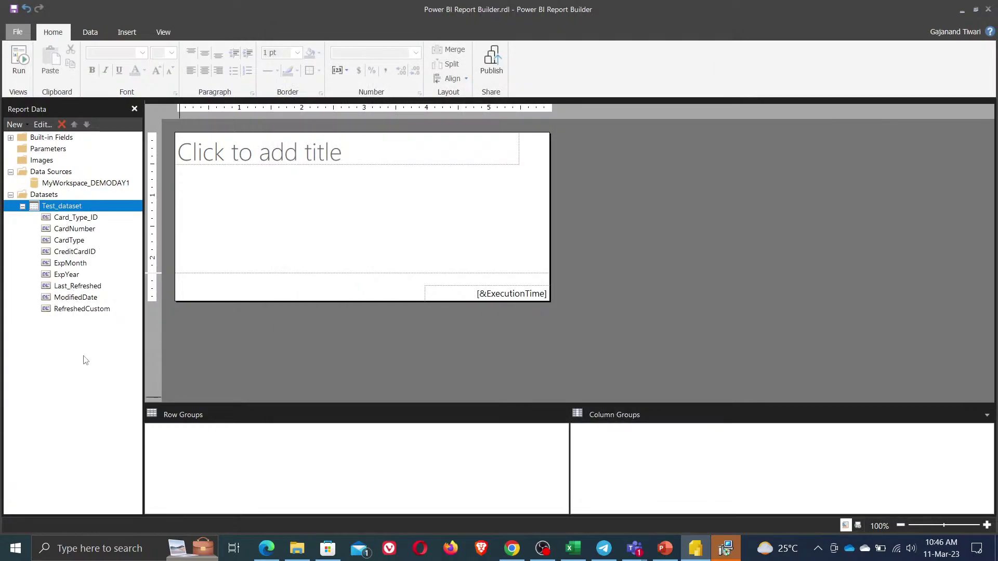
# - Widen the report page to about 10.7 inches and extend the page footer to about 1.7 inches high
pyautogui.click(553, 353)
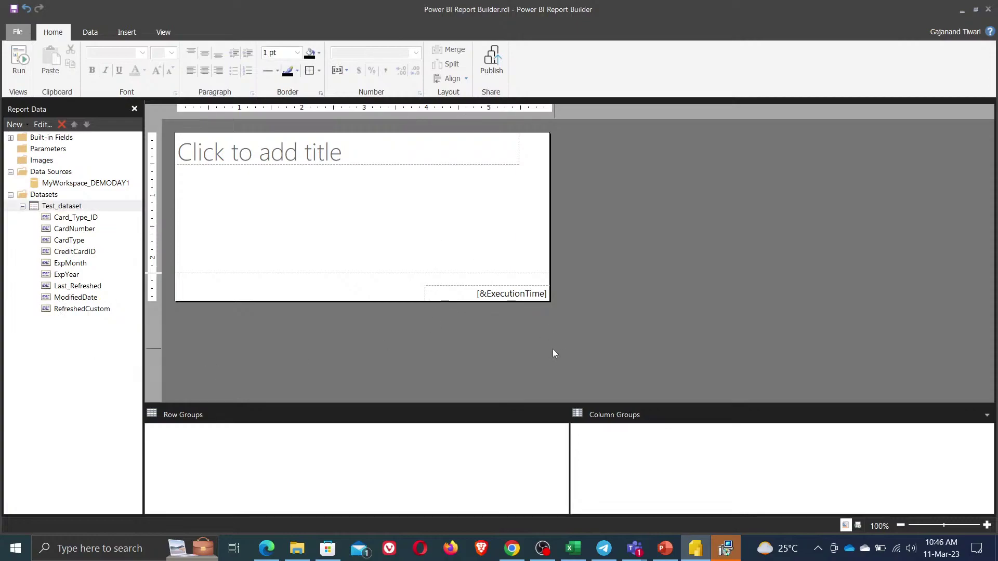
pyautogui.click(548, 301)
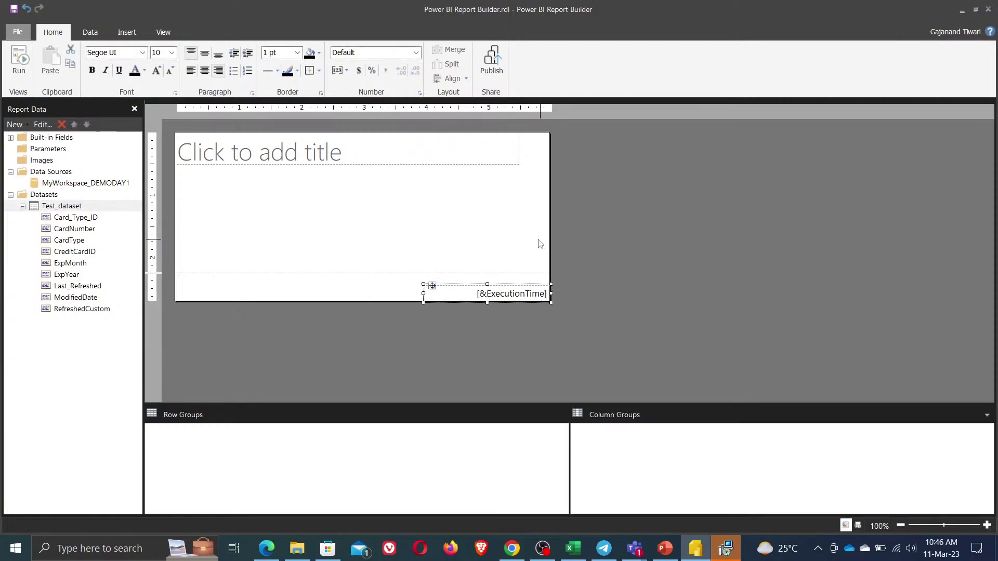
pyautogui.moveTo(550, 236); pyautogui.dragTo(841, 238)
pyautogui.click(684, 289)
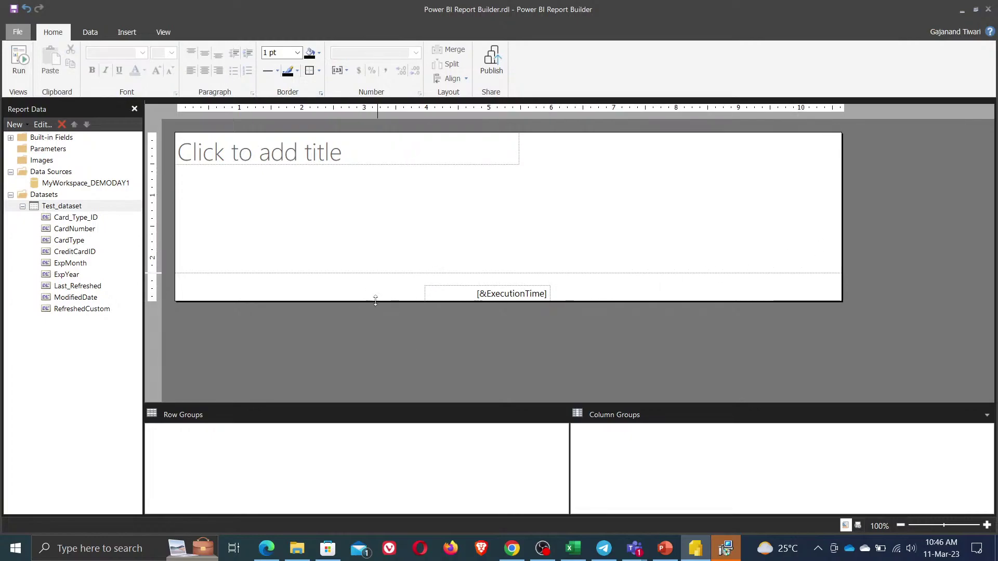
pyautogui.moveTo(375, 300); pyautogui.dragTo(394, 379)
# - Delete the execution time text box from the footer and the title placeholder from the report body
pyautogui.click(466, 301)
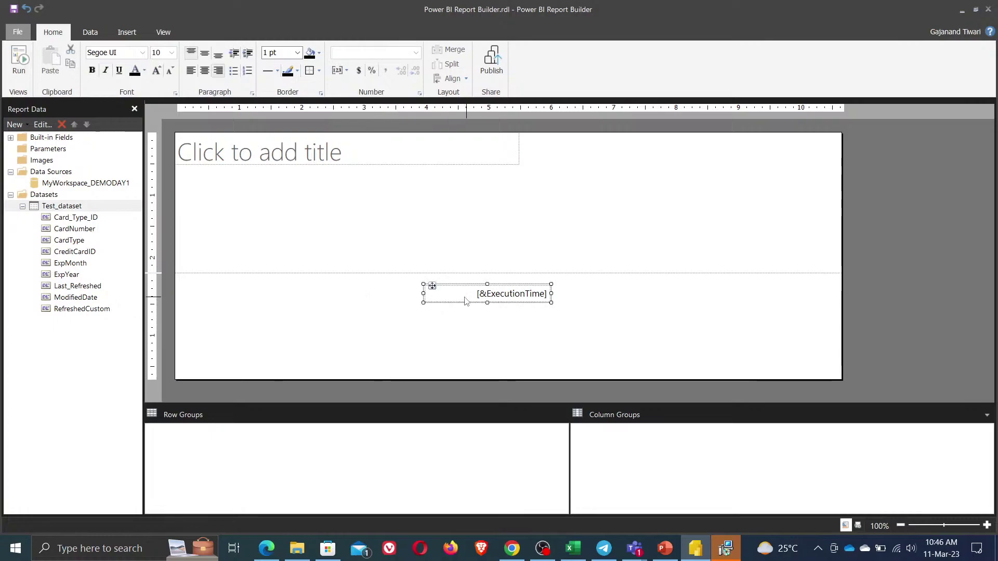
pyautogui.press('Delete')
pyautogui.click(346, 165)
pyautogui.press('Delete')
# - Resize the report body to about 4.2 inches high and about 10 inches wide
pyautogui.moveTo(539, 273); pyautogui.dragTo(559, 394)
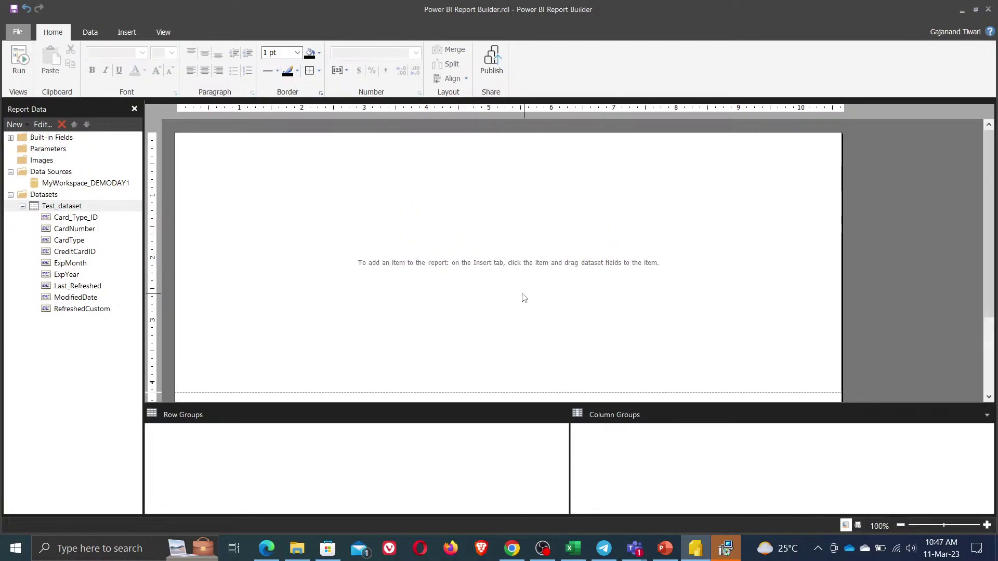
pyautogui.moveTo(839, 234); pyautogui.dragTo(784, 228)
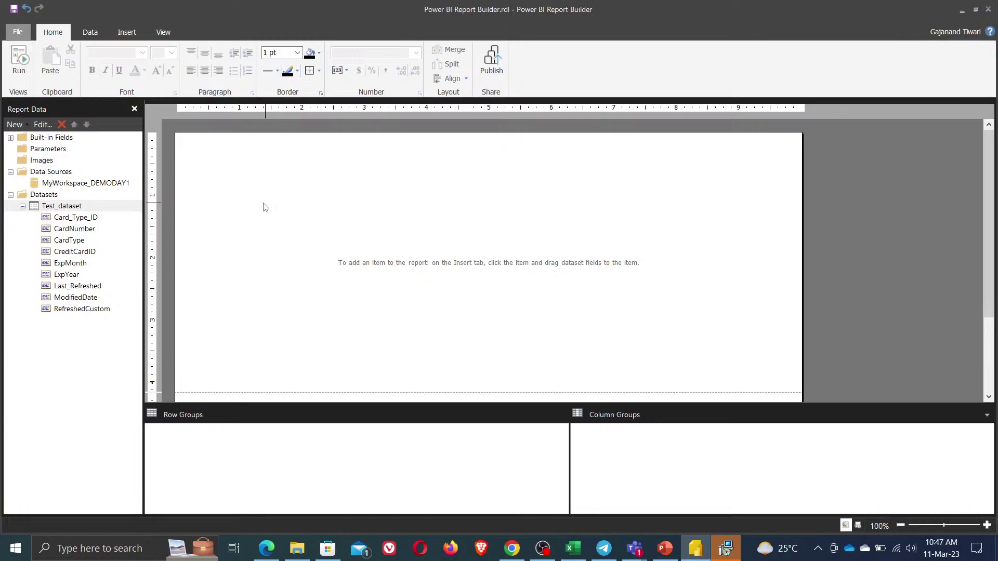
# - Insert a text box in the report body, place it in the upper-left corner and widen it to about 4.9 inches
pyautogui.rightClick(276, 208)
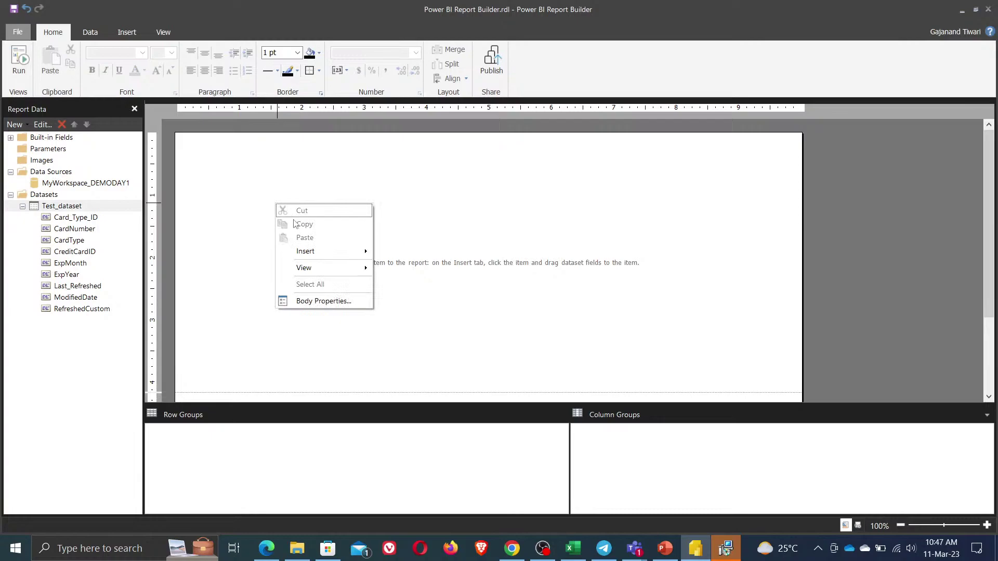
pyautogui.moveTo(337, 254)
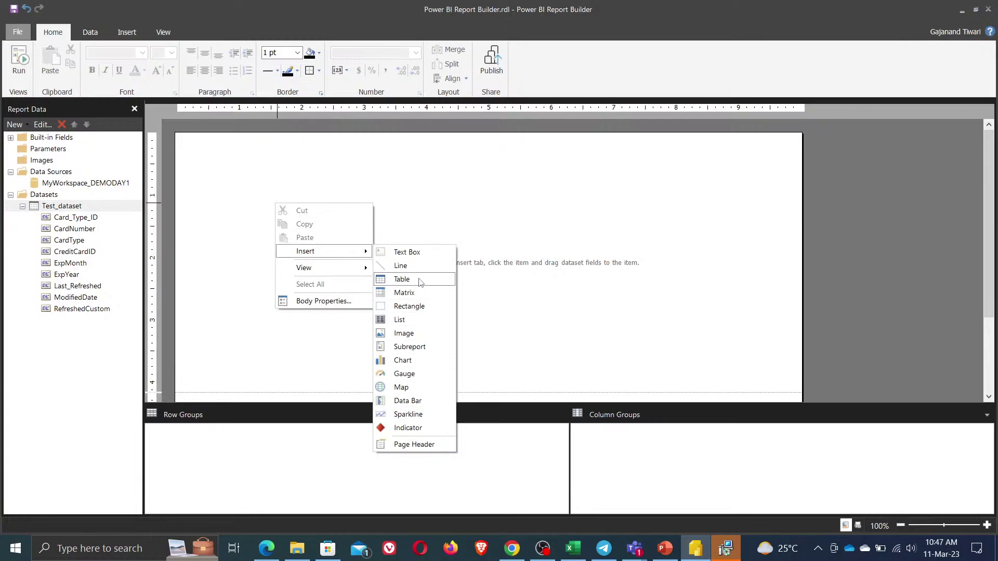
pyautogui.click(421, 253)
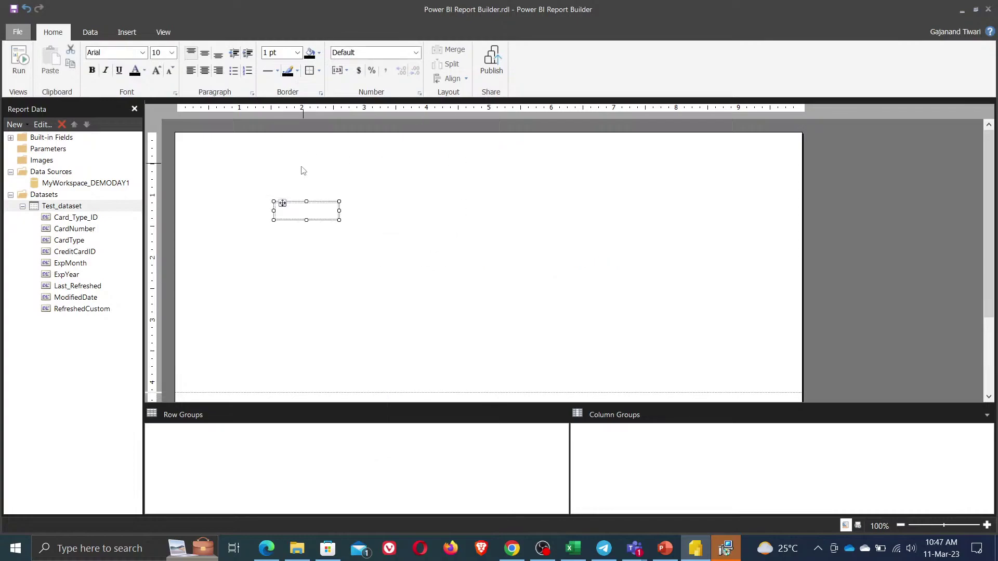
pyautogui.moveTo(282, 203); pyautogui.dragTo(484, 151)
# - Enter "Build Future Lab - Report Builder" as the text of the new text box
pyautogui.click(270, 140)
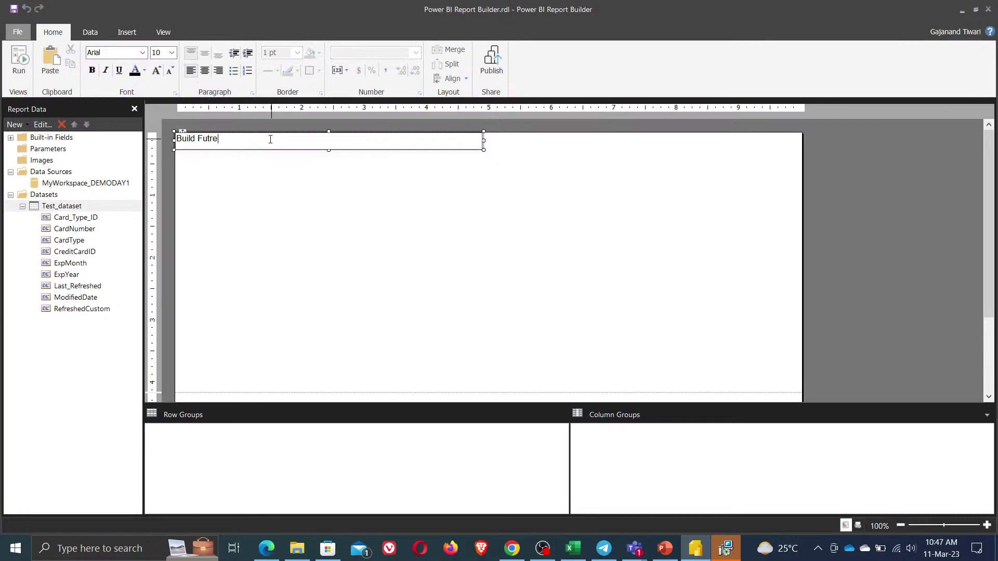
pyautogui.write('Build Future Lab - report')
pyautogui.press('BackSpace')
pyautogui.write('Report')
# - Set the font size of the whole title text to 28
pyautogui.hotkey('ctrl', 'a')
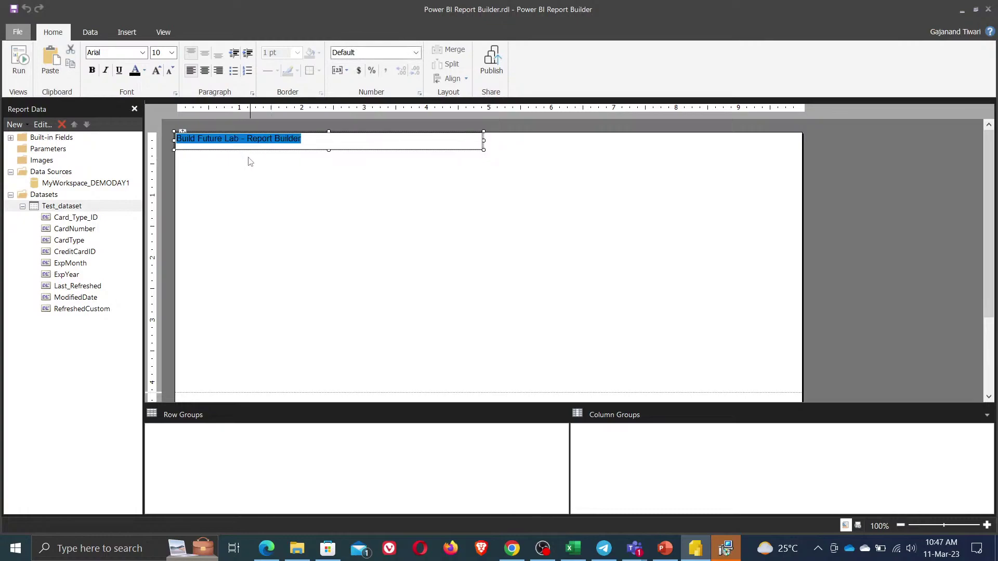
pyautogui.click(171, 53)
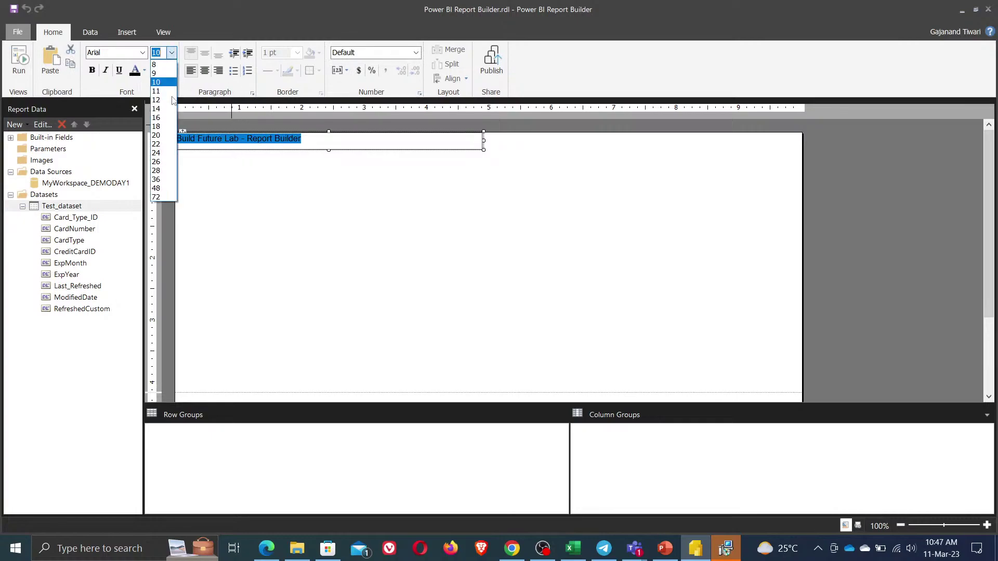
pyautogui.click(156, 170)
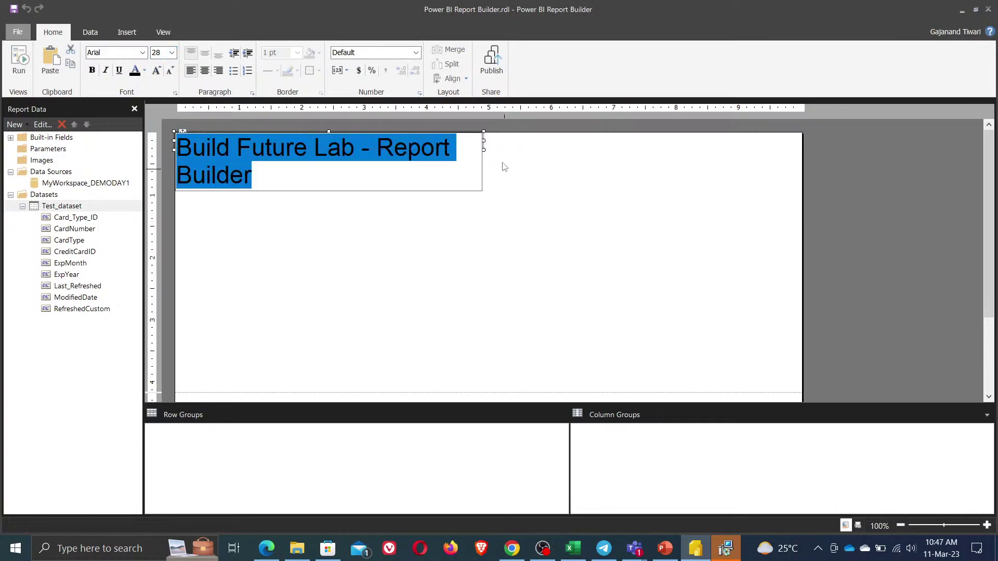
# - Enlarge the title text box to about 9.6 inches wide and 0.5 inch high so the title fits on one line
pyautogui.moveTo(486, 165); pyautogui.dragTo(489, 156)
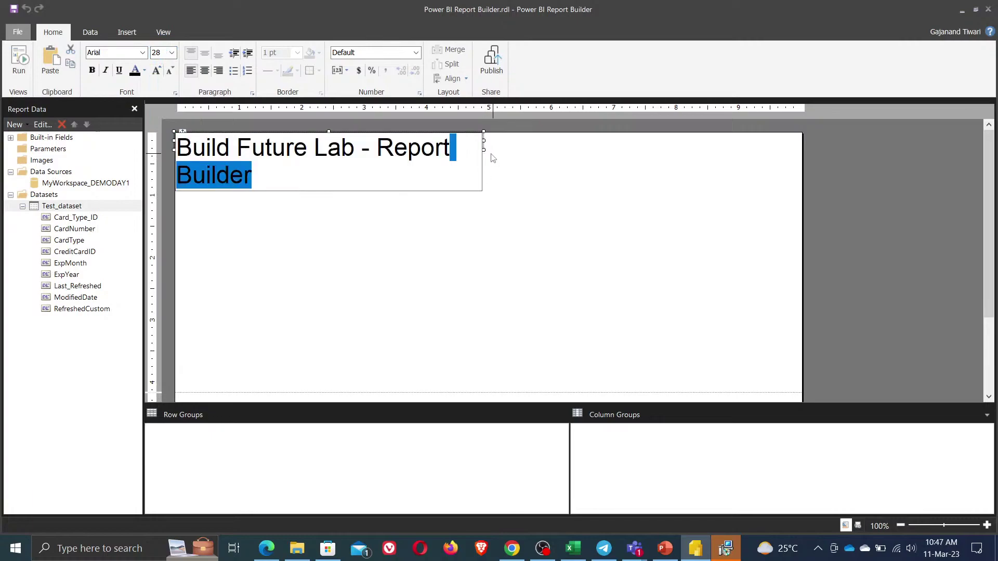
pyautogui.click(459, 174)
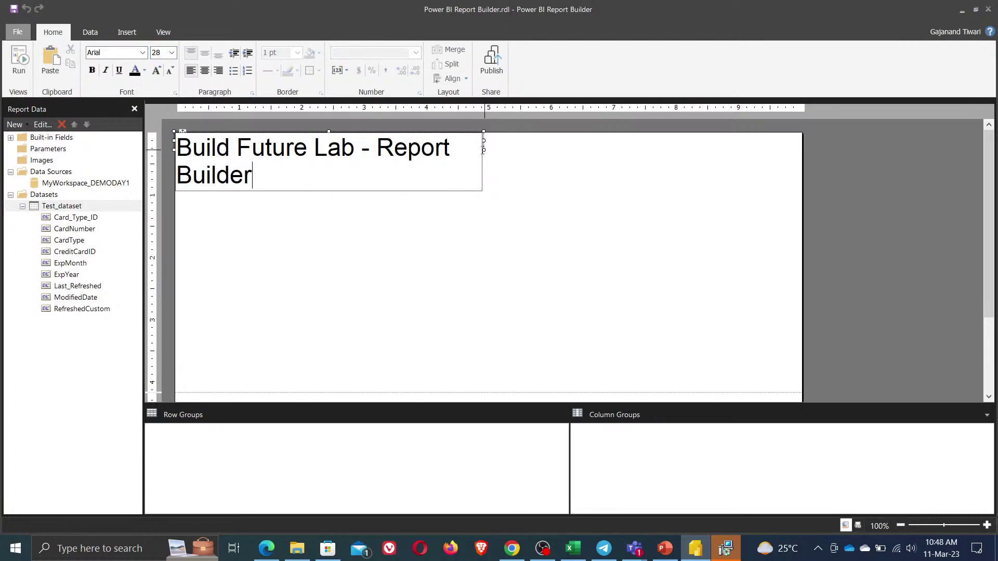
pyautogui.click(520, 171)
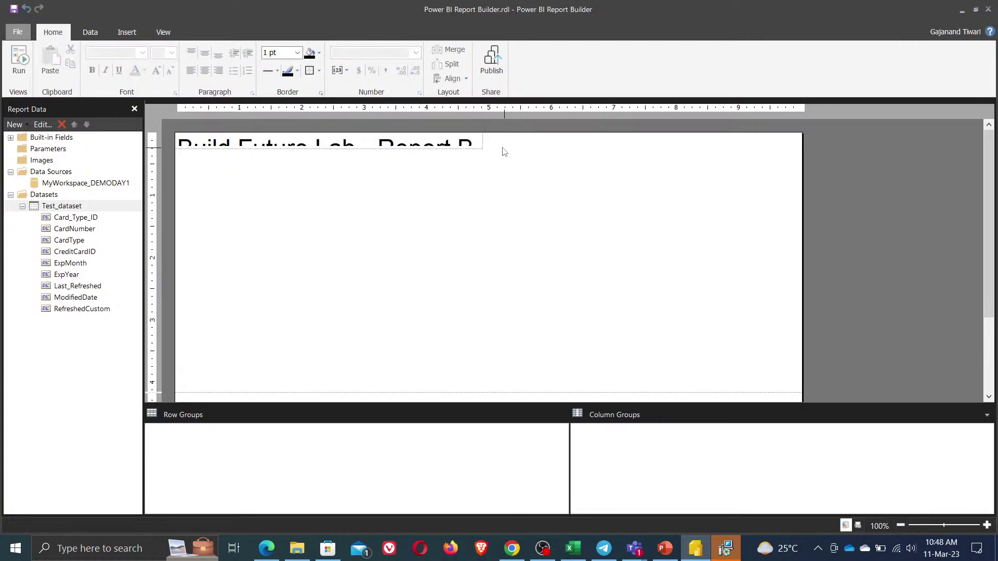
pyautogui.click(481, 143)
pyautogui.click(584, 203)
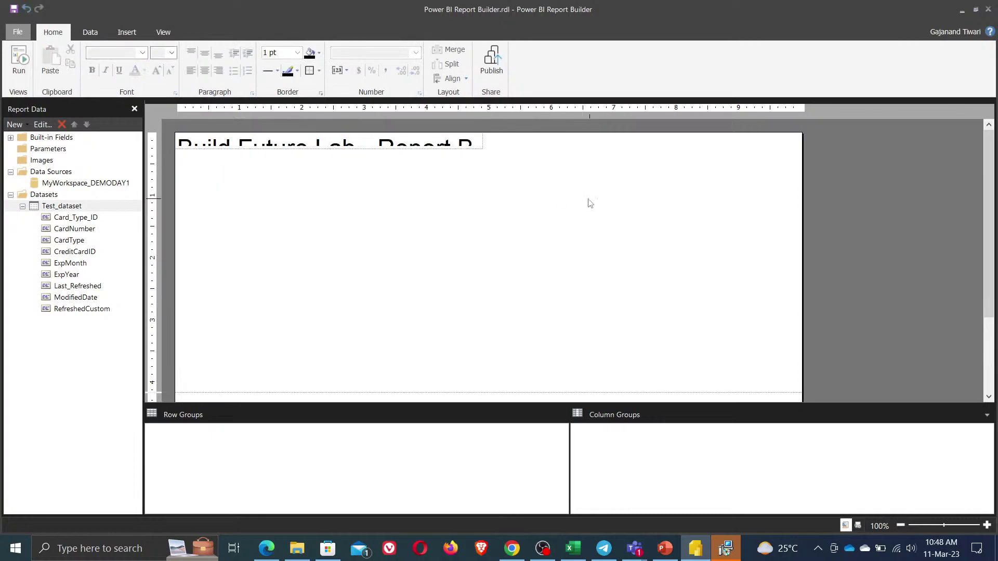
pyautogui.click(307, 148)
pyautogui.moveTo(482, 140); pyautogui.dragTo(776, 140)
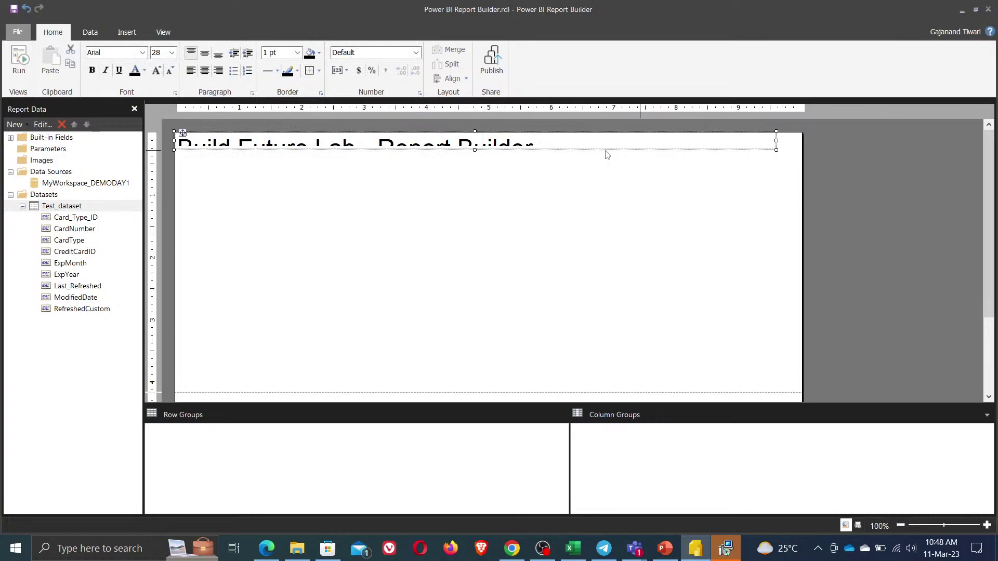
pyautogui.moveTo(476, 150); pyautogui.dragTo(477, 166)
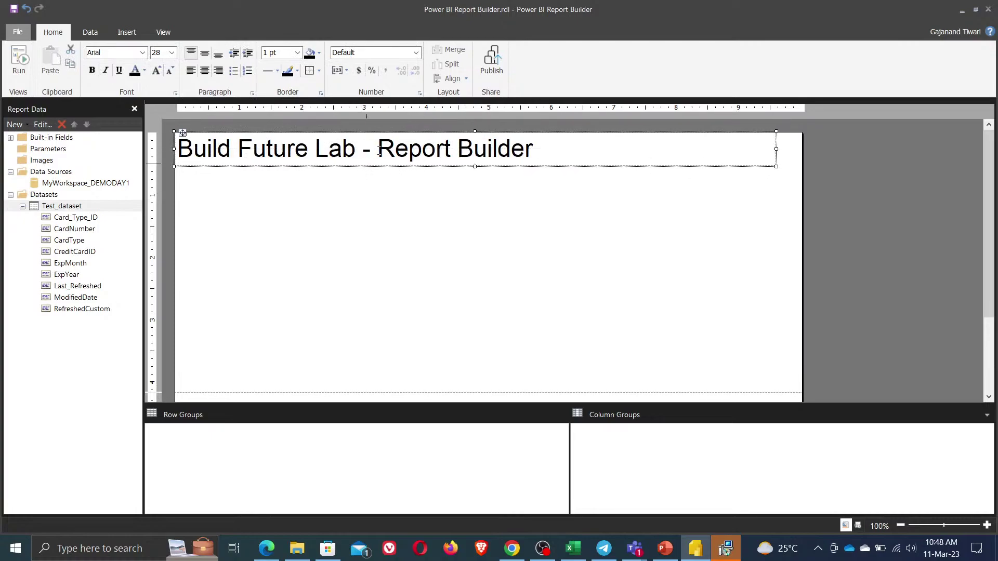
# - Make the whole title text bold and reduce its font size to 26
pyautogui.click(363, 151)
pyautogui.hotkey('ctrl', 'a')
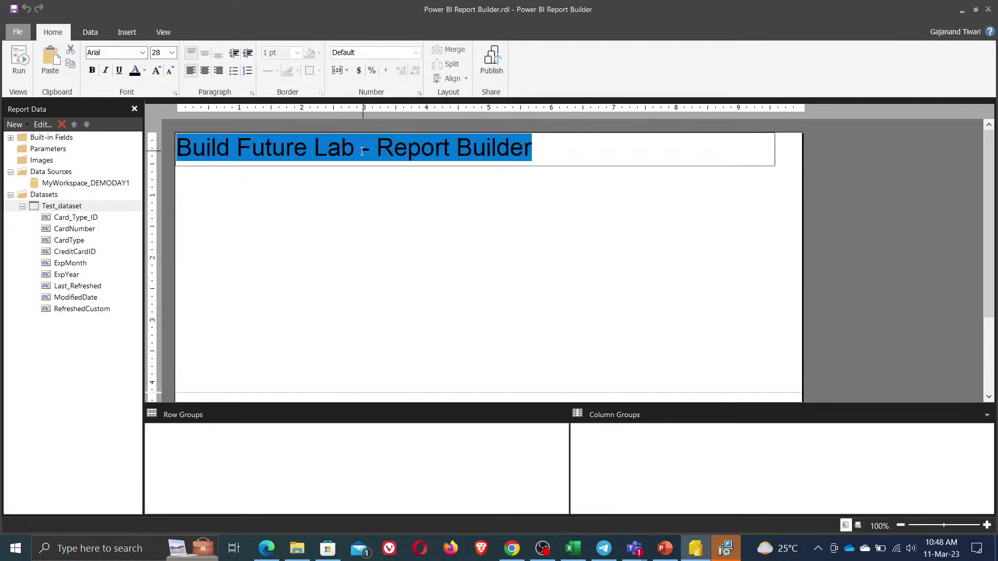
pyautogui.click(91, 72)
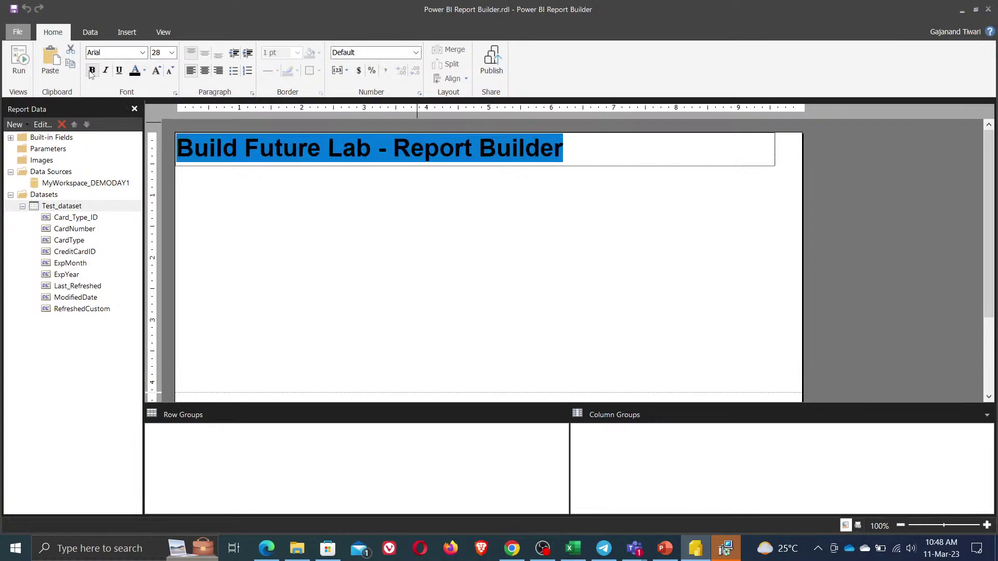
pyautogui.click(171, 73)
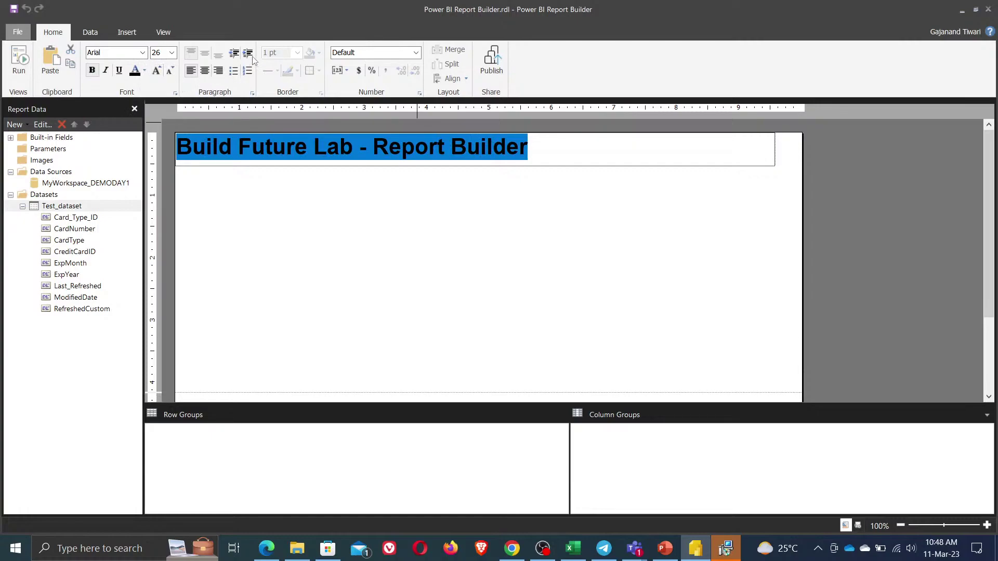
# - Change the font color of the whole title text to lime green
pyautogui.click(144, 71)
pyautogui.click(163, 113)
pyautogui.click(425, 227)
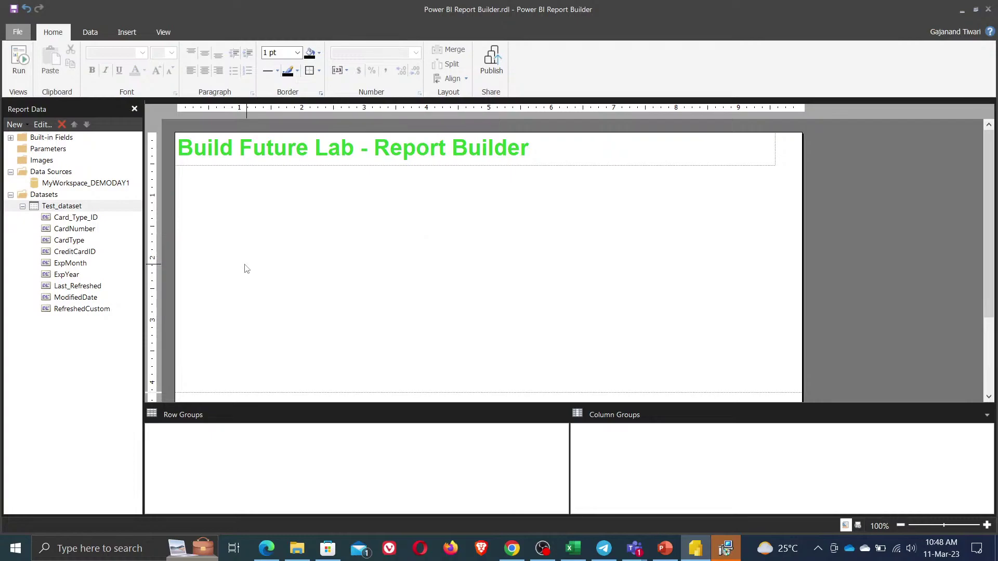
# - Insert a table in the report body and position it directly below the title, aligned with its left edge
pyautogui.rightClick(258, 186)
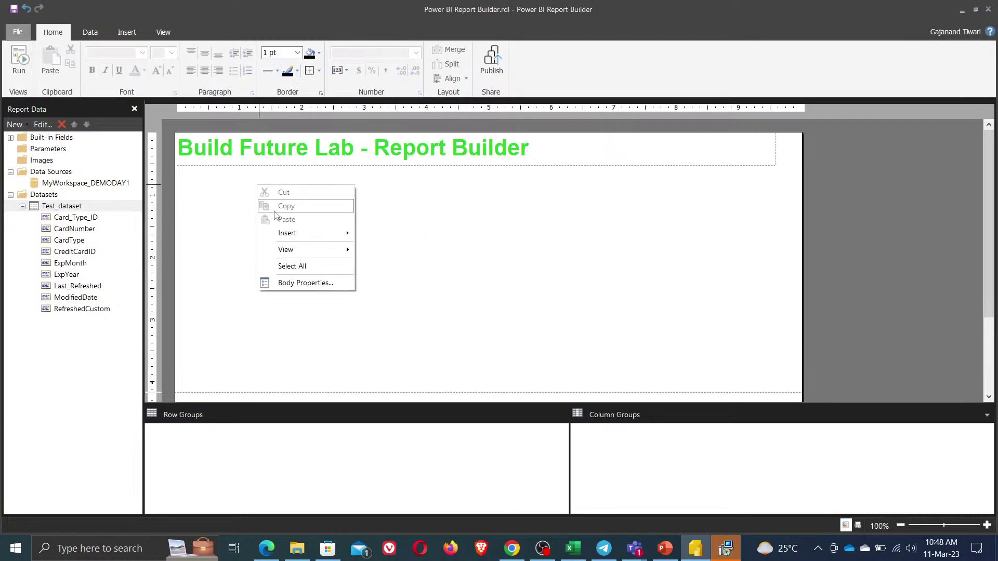
pyautogui.moveTo(290, 238)
pyautogui.click(380, 261)
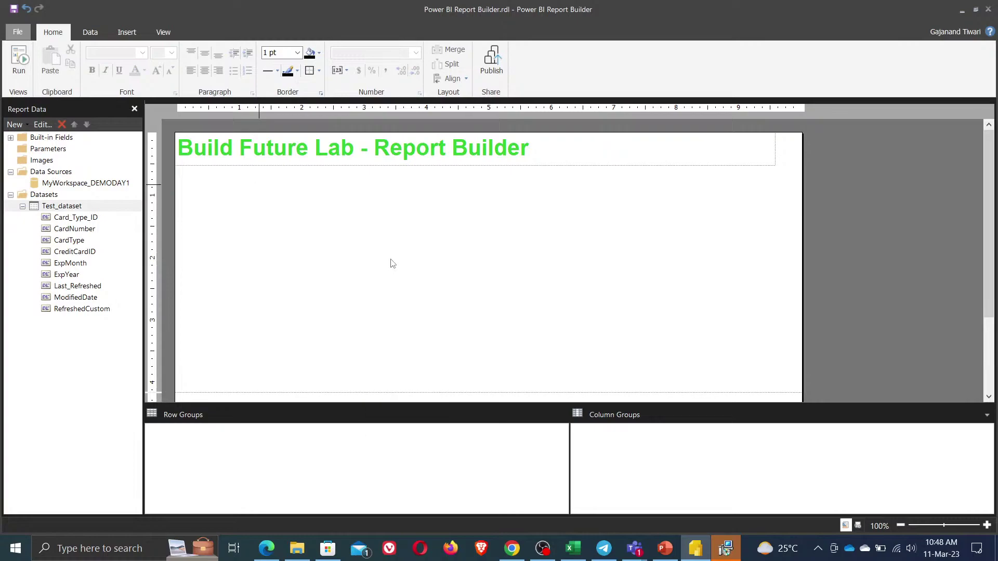
pyautogui.moveTo(265, 185); pyautogui.dragTo(183, 169)
pyautogui.click(403, 264)
# - Fill the table's three columns with the Card_Type_ID, CardNumber and CardType fields of Test_dataset
pyautogui.moveTo(83, 218); pyautogui.dragTo(201, 182)
pyautogui.moveTo(75, 229); pyautogui.dragTo(262, 185)
pyautogui.moveTo(78, 240); pyautogui.dragTo(314, 177)
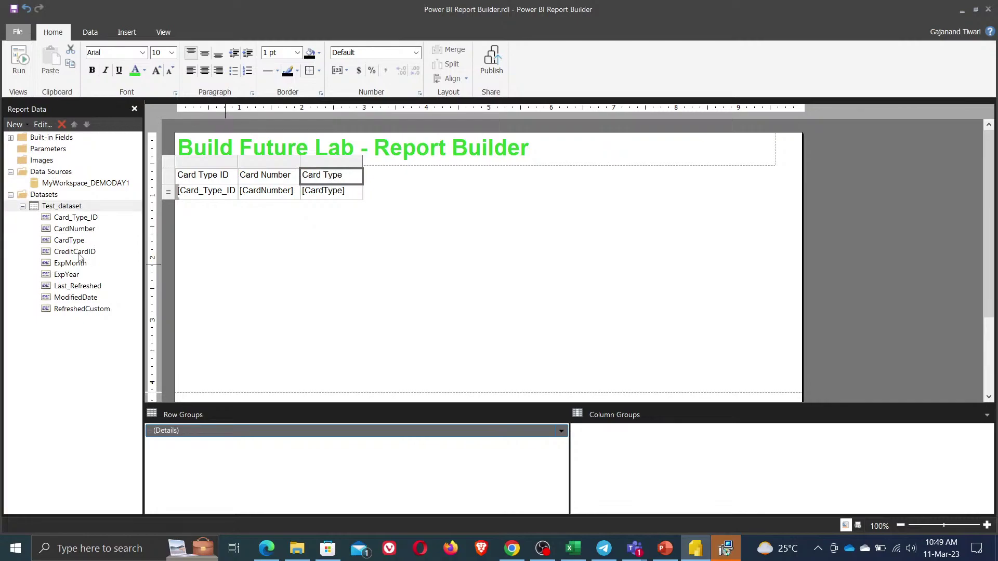
# - Add the CreditCardID field as a fourth table column after Card Type and delete that column again
pyautogui.moveTo(79, 253); pyautogui.dragTo(363, 185)
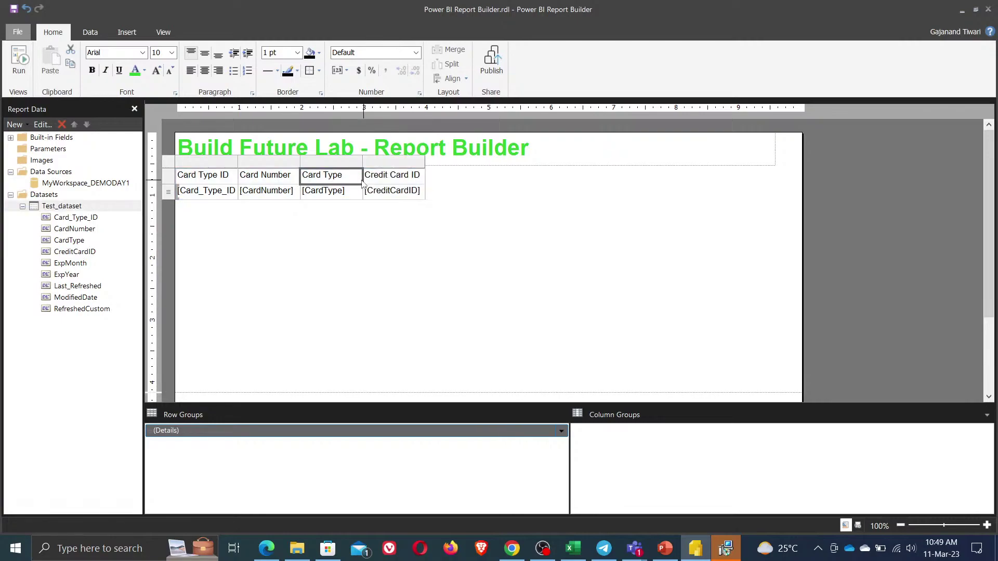
pyautogui.click(395, 165)
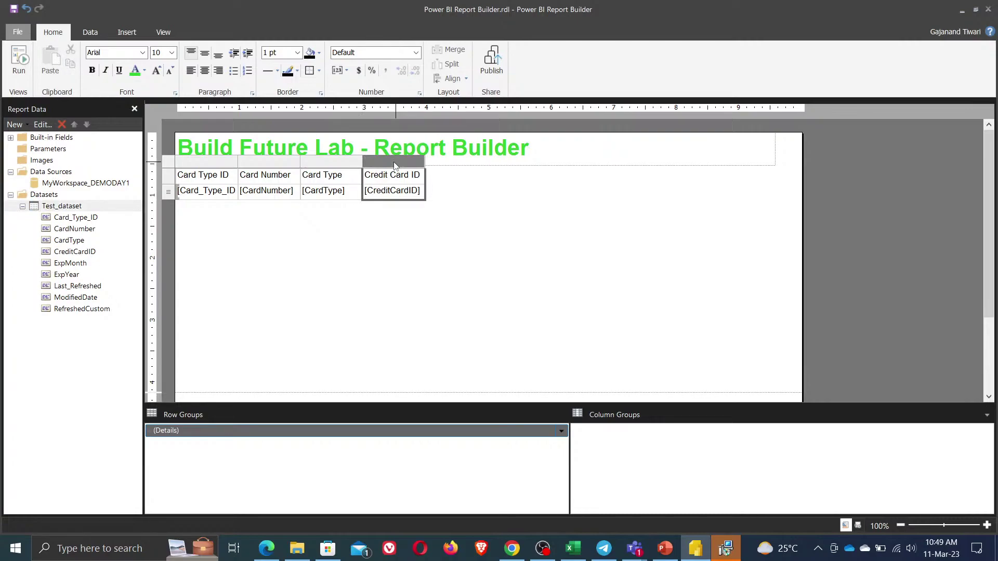
pyautogui.rightClick(396, 166)
pyautogui.click(440, 183)
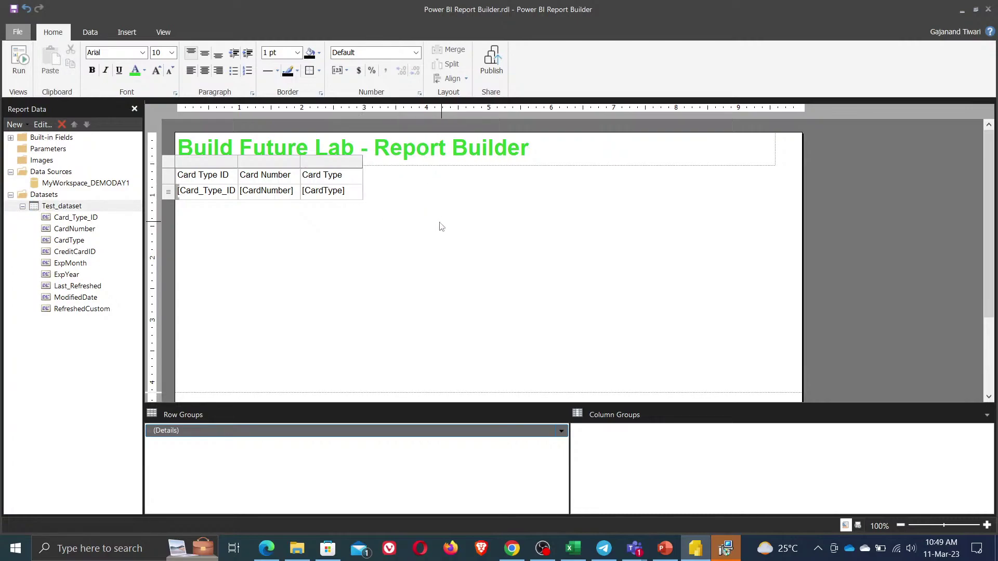
# - Insert one empty column to the left and one to the right of the table's Card Type column
pyautogui.click(353, 166)
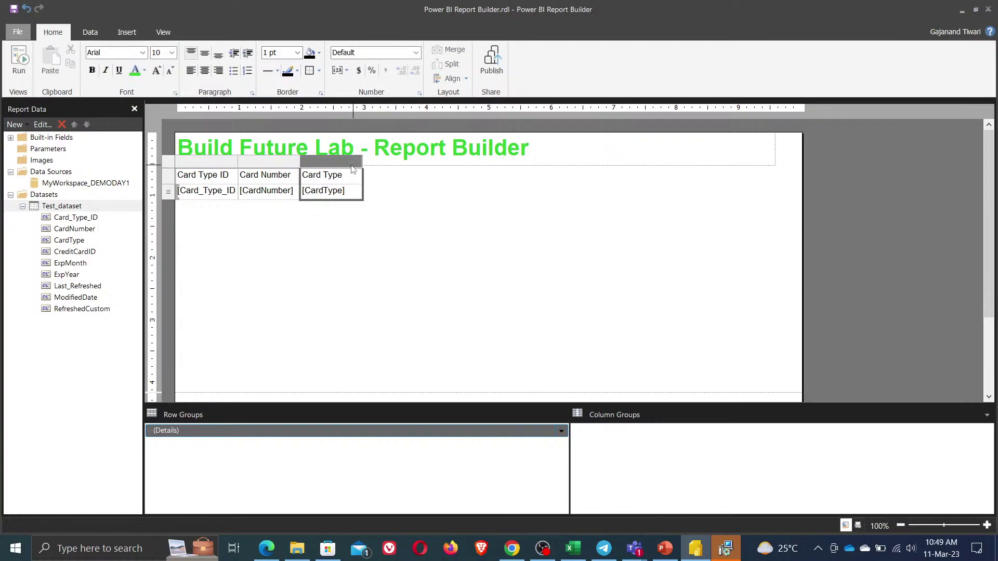
pyautogui.rightClick(333, 165)
pyautogui.moveTo(387, 169)
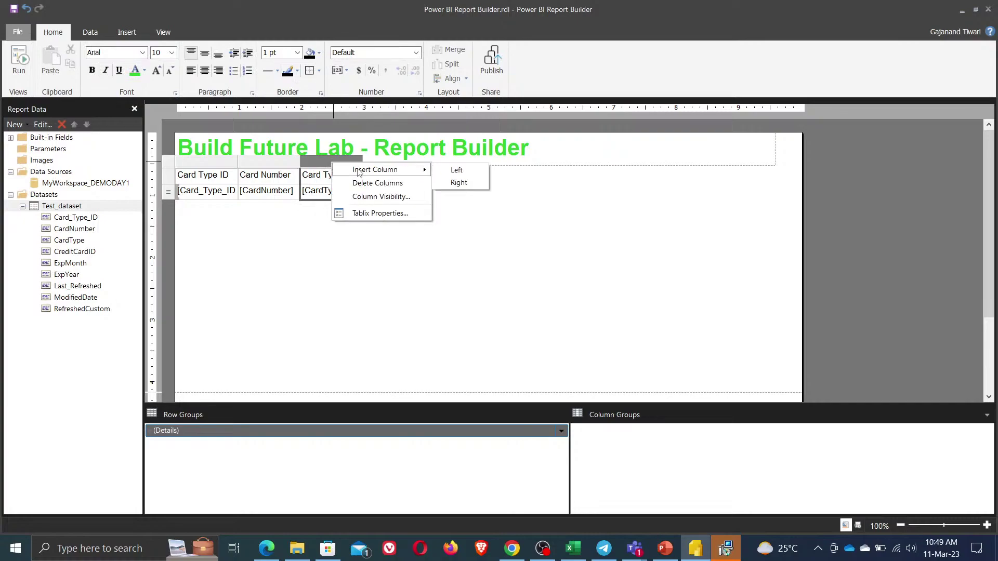
pyautogui.click(470, 184)
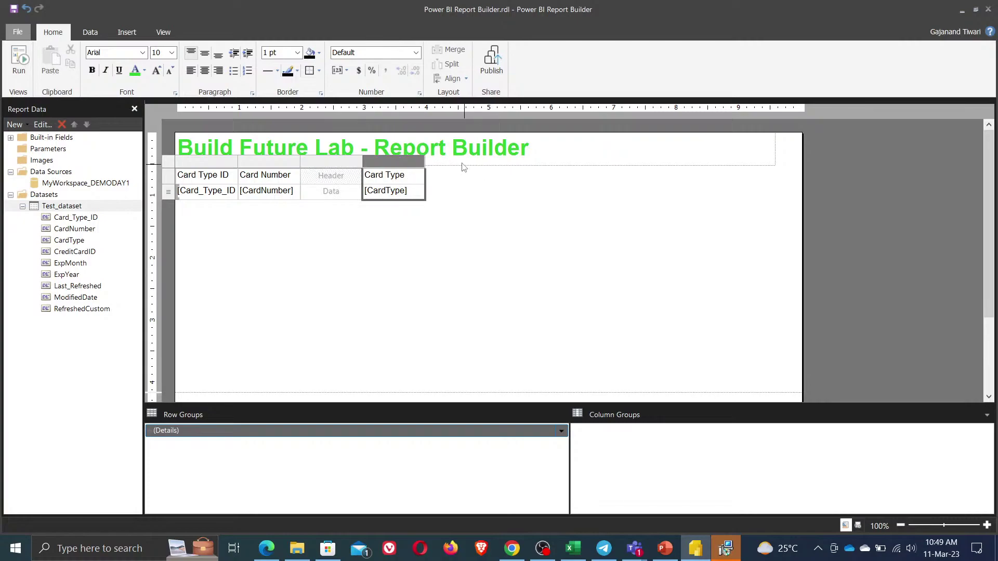
pyautogui.rightClick(410, 166)
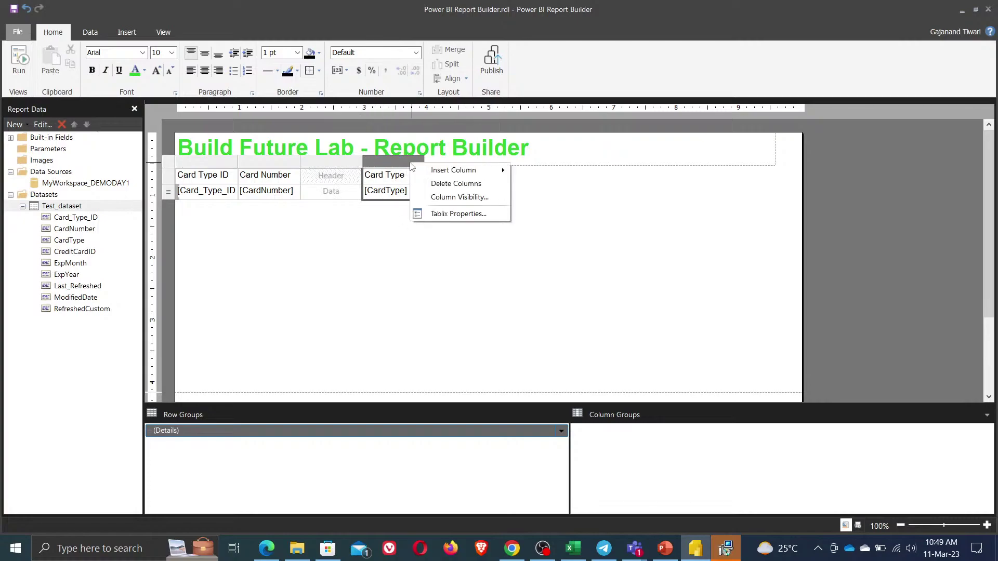
pyautogui.moveTo(492, 171)
pyautogui.click(538, 183)
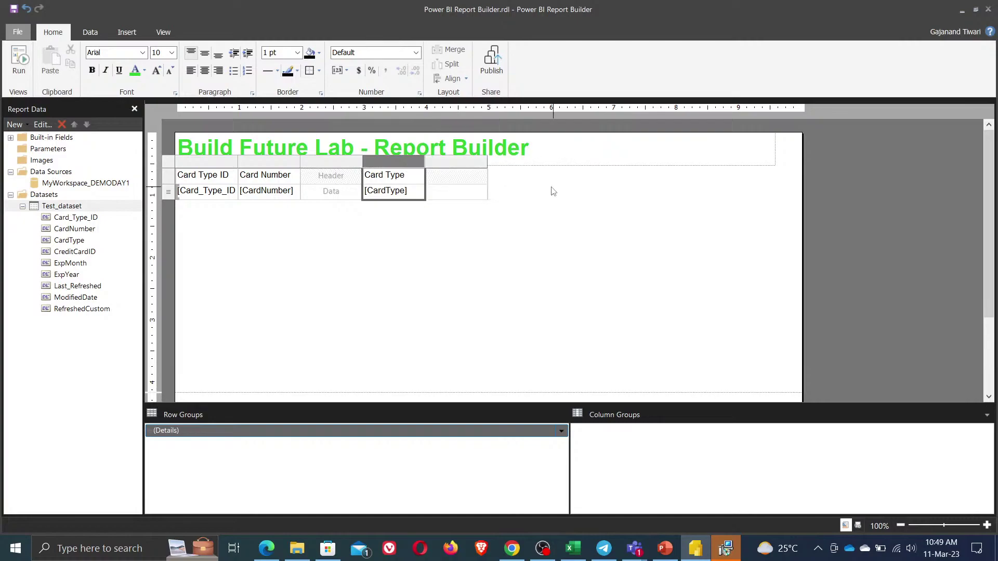
# - Assign the ExpYear field to the empty column before Card Type and Last_Refreshed to the empty column after it
pyautogui.click(332, 180)
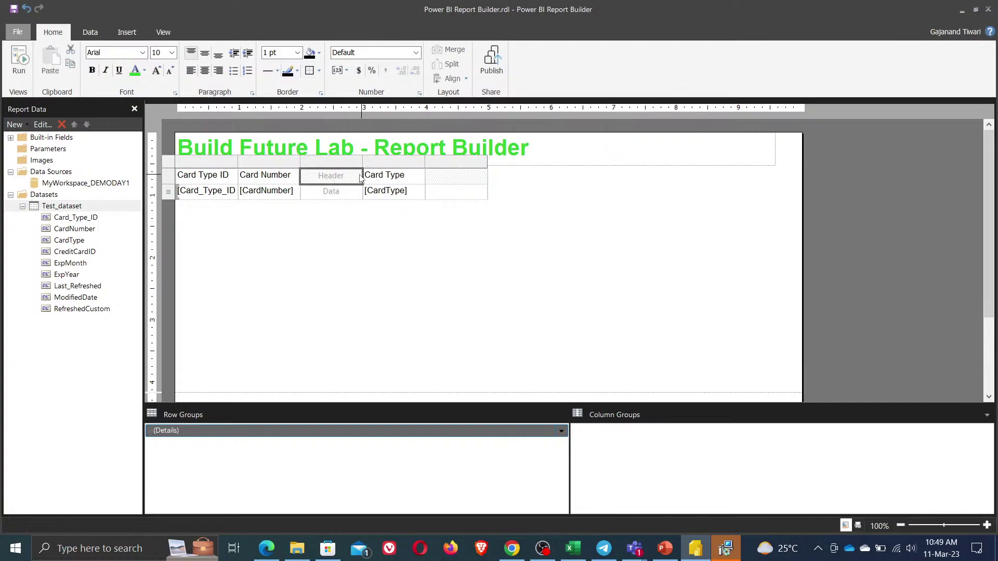
pyautogui.click(358, 190)
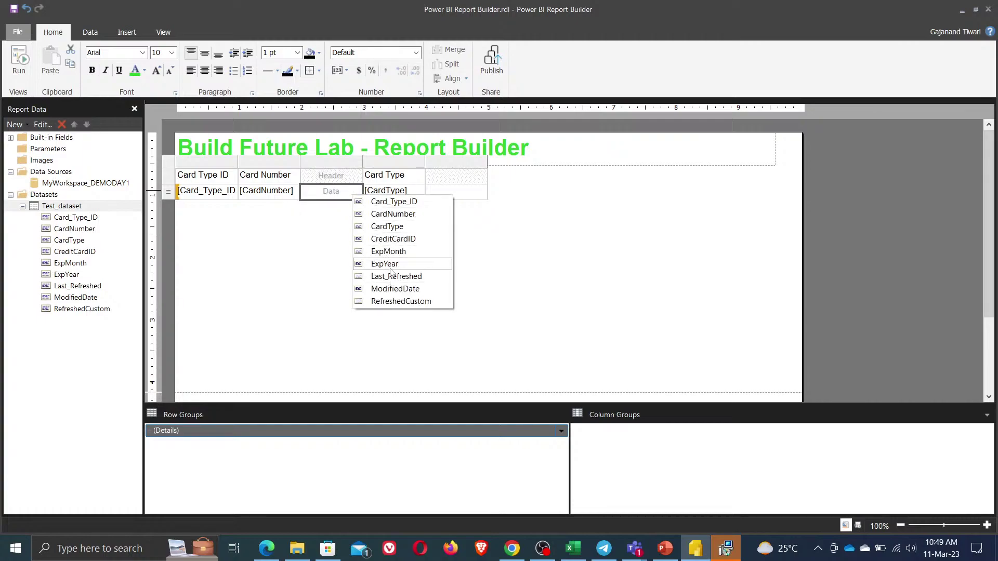
pyautogui.click(387, 264)
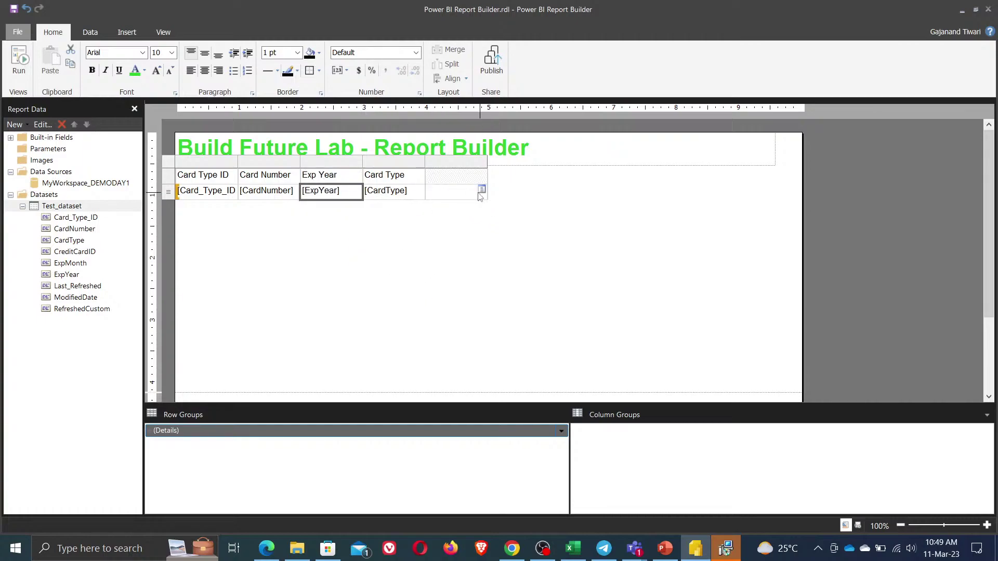
pyautogui.click(482, 190)
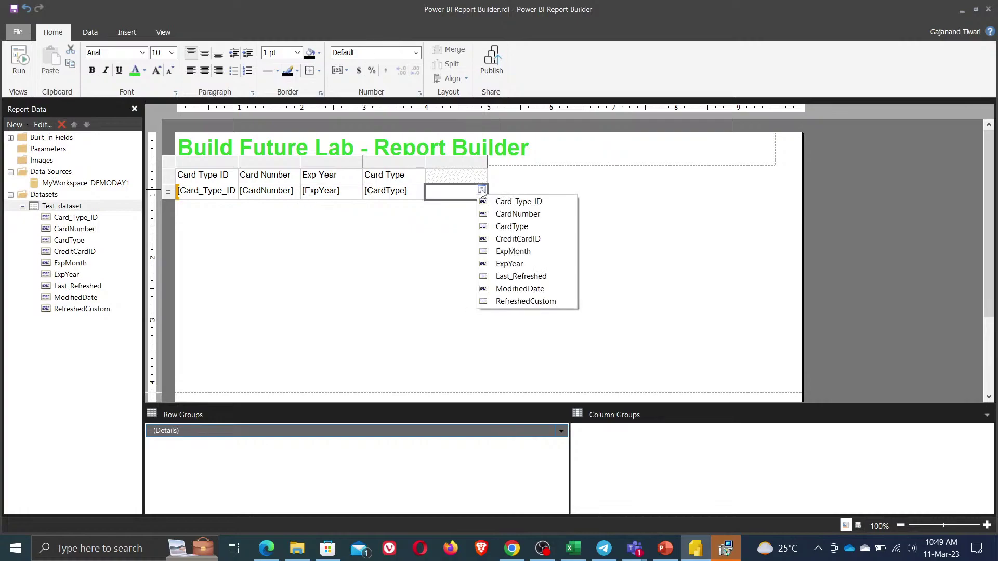
pyautogui.click(521, 277)
pyautogui.click(561, 219)
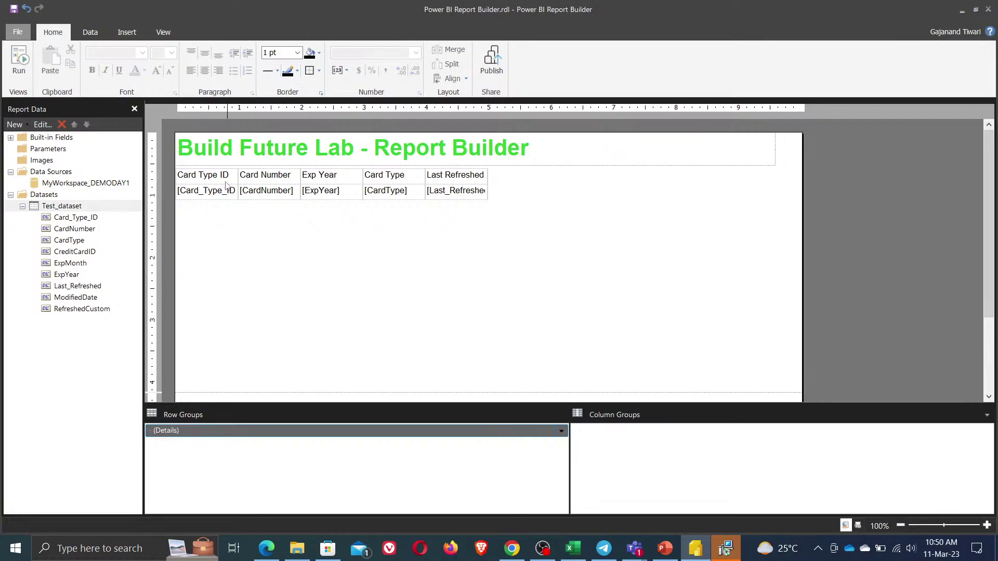
# - Select the whole table, show its properties and choose Test_dataset as its DataSetName
pyautogui.click(180, 177)
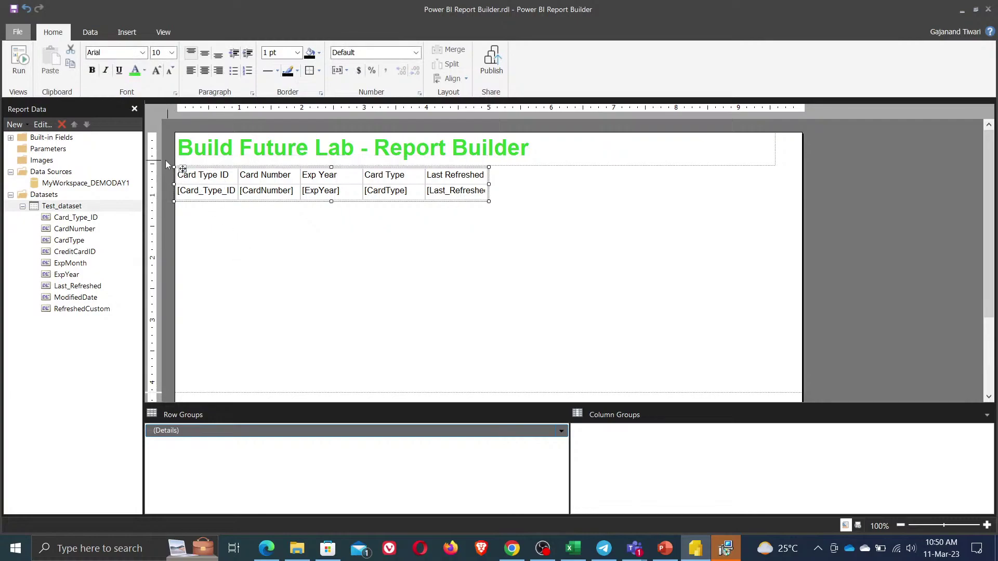
pyautogui.click(173, 169)
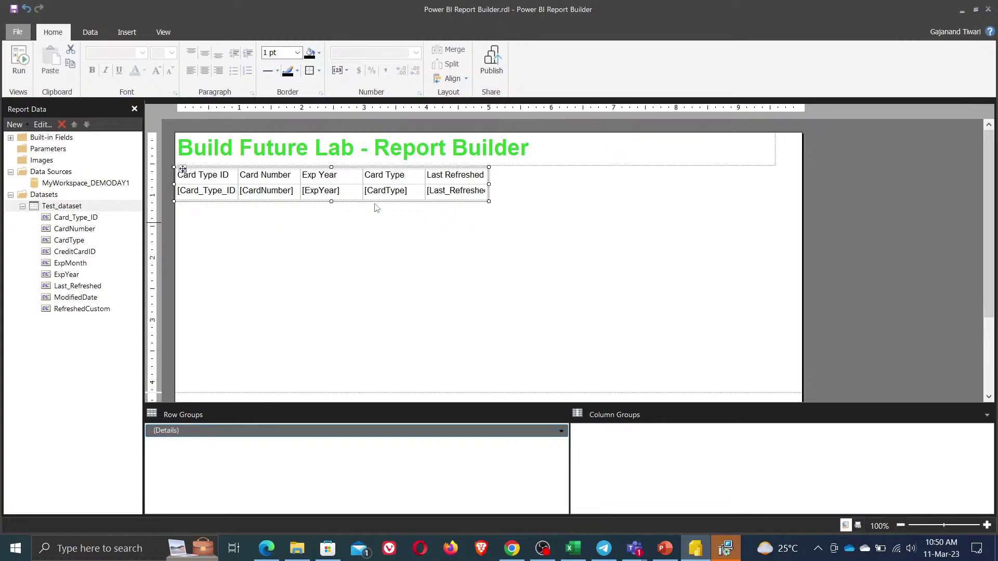
pyautogui.click(163, 33)
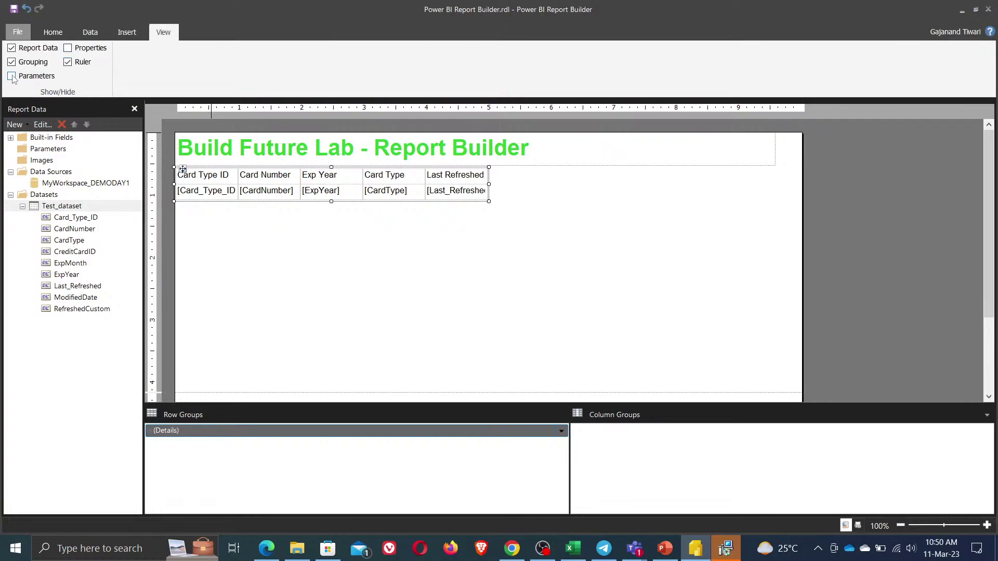
pyautogui.click(68, 48)
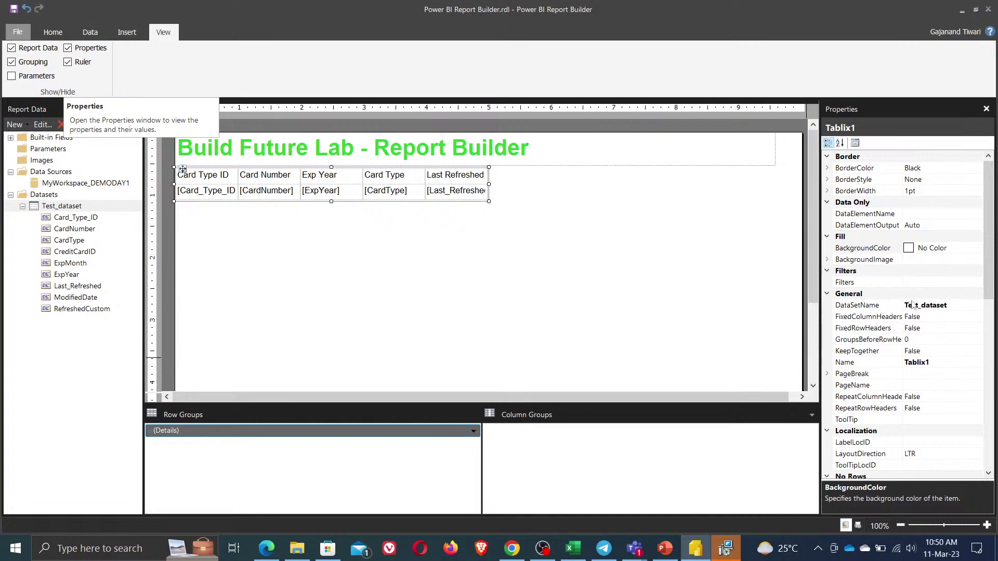
pyautogui.click(970, 307)
pyautogui.click(978, 307)
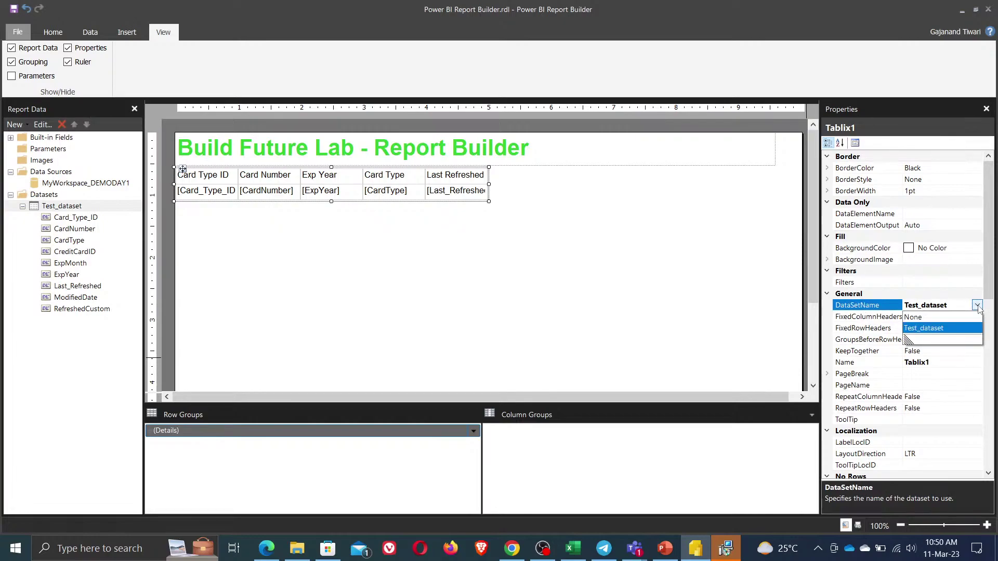
pyautogui.click(936, 328)
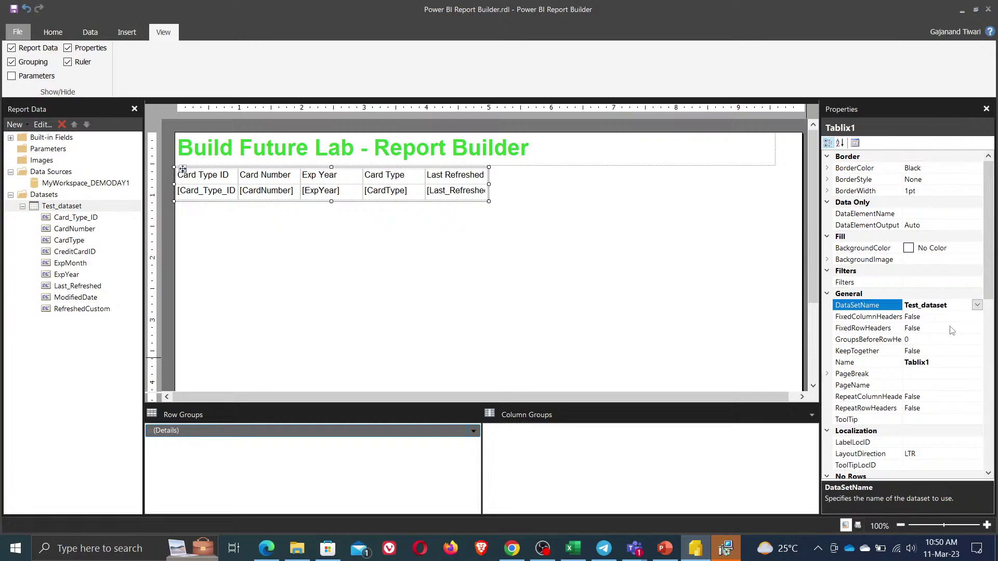
pyautogui.click(353, 245)
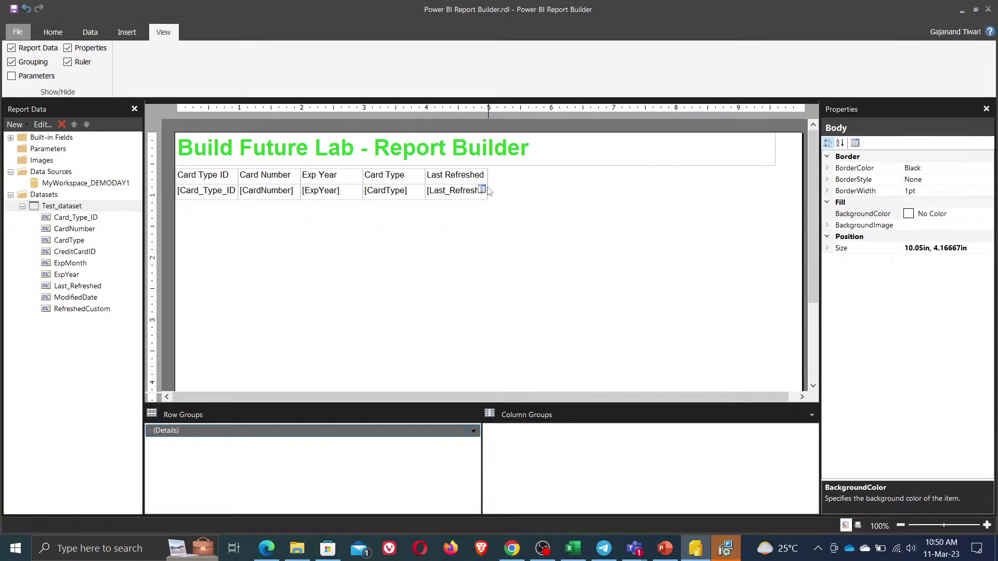
# - Add the RefreshedCustom field as a new last column of the table, after Last Refreshed
pyautogui.moveTo(79, 315); pyautogui.dragTo(490, 203)
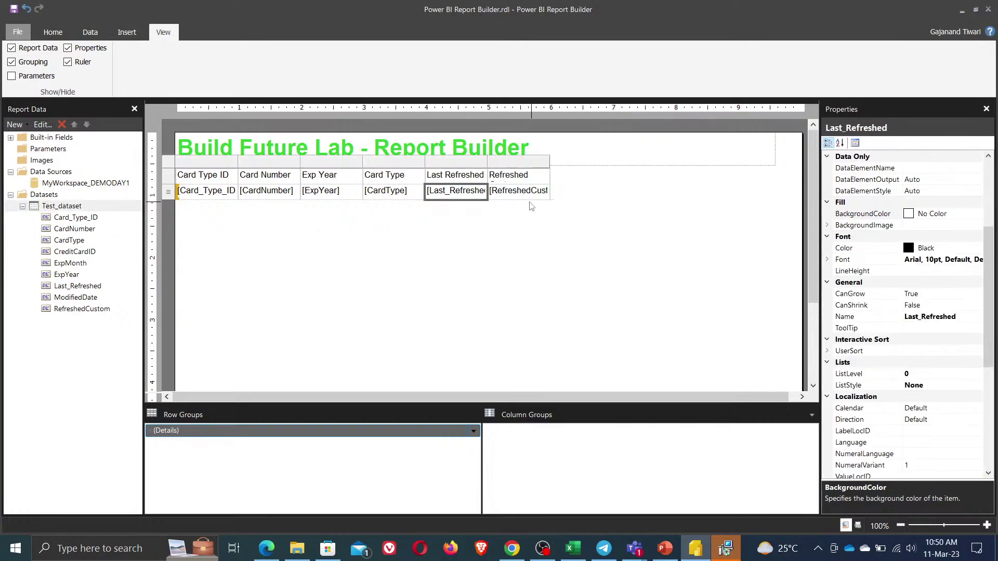
pyautogui.click(544, 190)
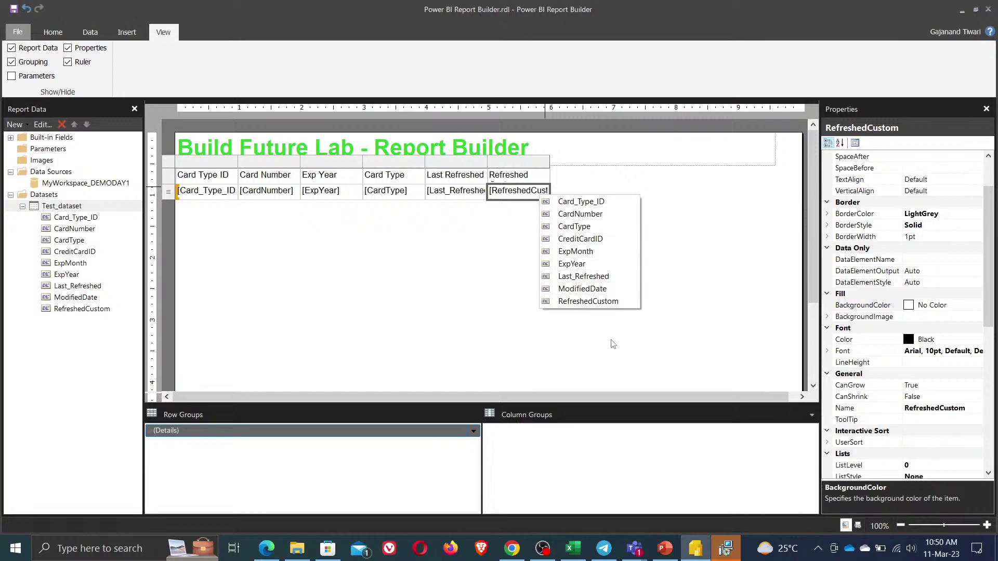
# - Switch to the Teams meeting, admit the guest waiting in the lobby, and return to the report design
pyautogui.click(641, 556)
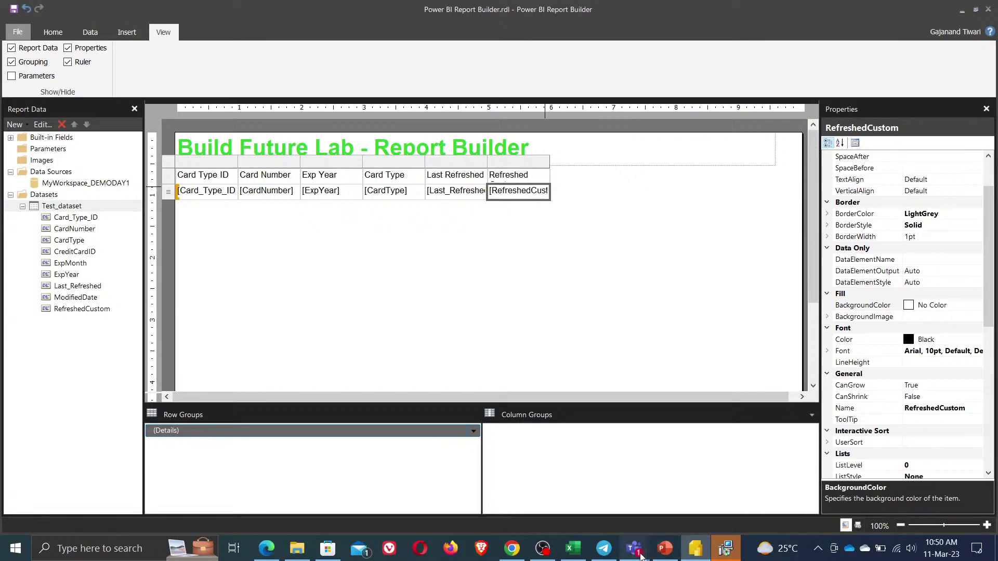
pyautogui.click(764, 484)
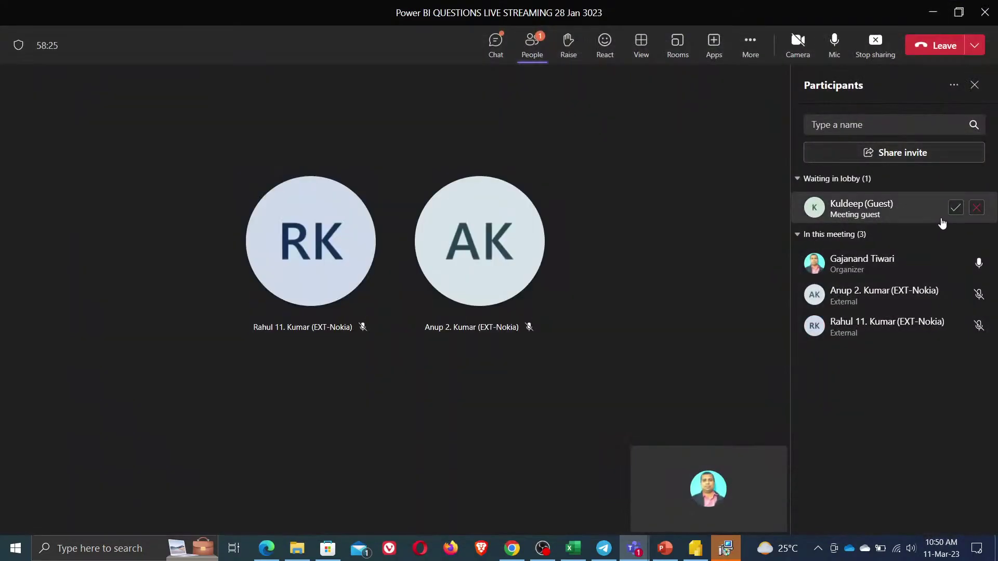
pyautogui.click(956, 207)
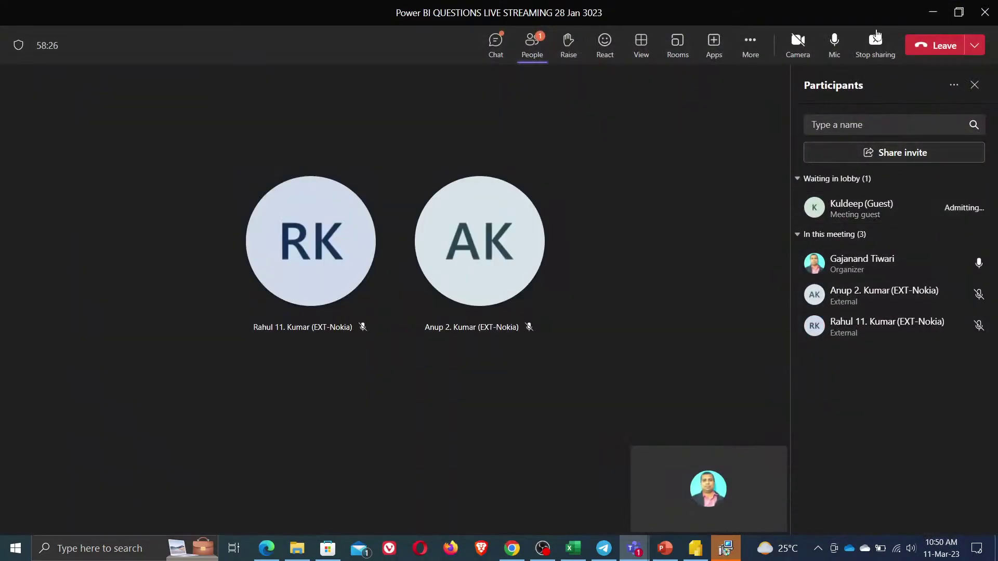
pyautogui.click(930, 12)
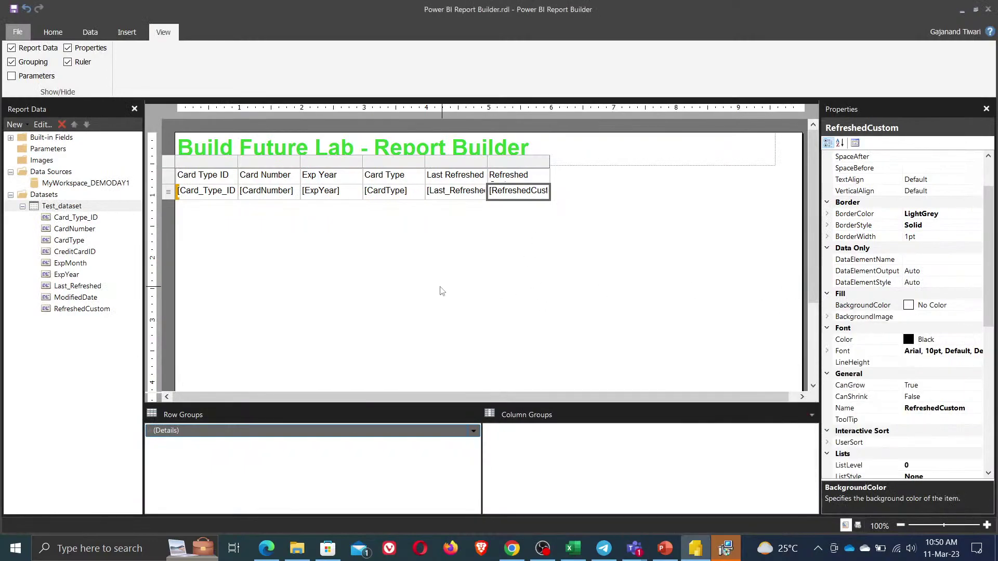
pyautogui.click(492, 279)
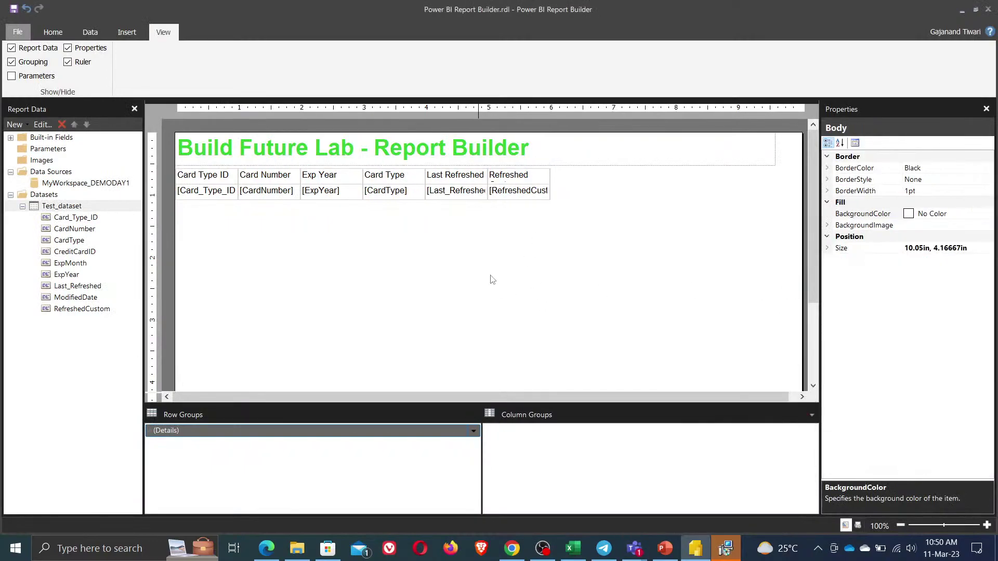
# - Run the report to preview the title and table rows, and return to the design view
pyautogui.click(53, 32)
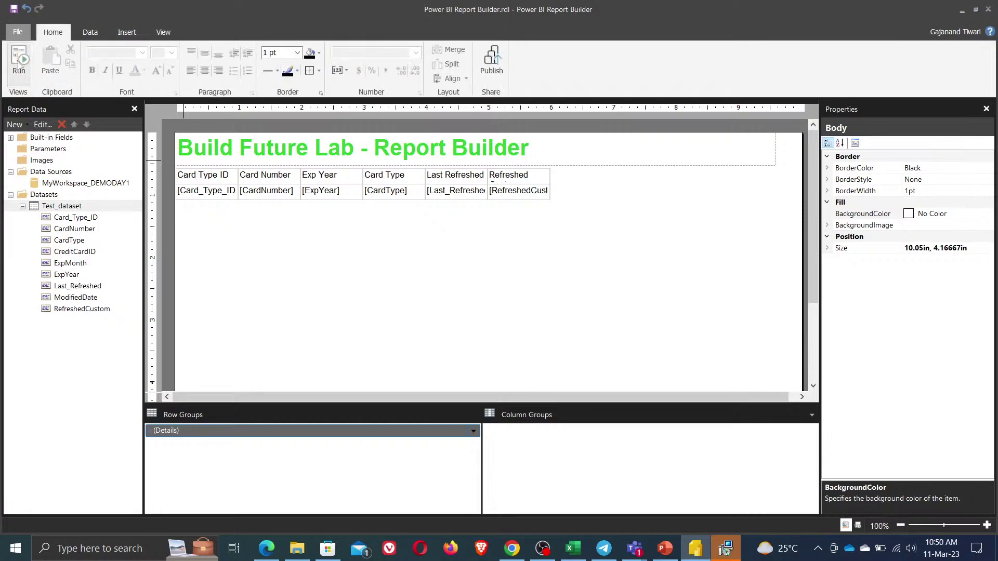
pyautogui.click(19, 58)
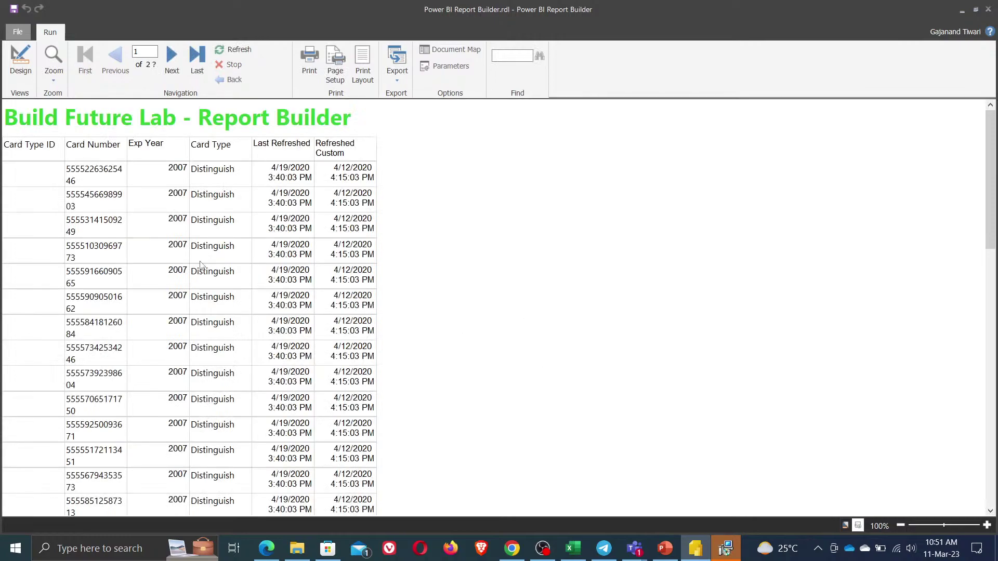
pyautogui.scroll(-2, 45, 222)
pyautogui.scroll(2, 93, 190)
pyautogui.click(21, 61)
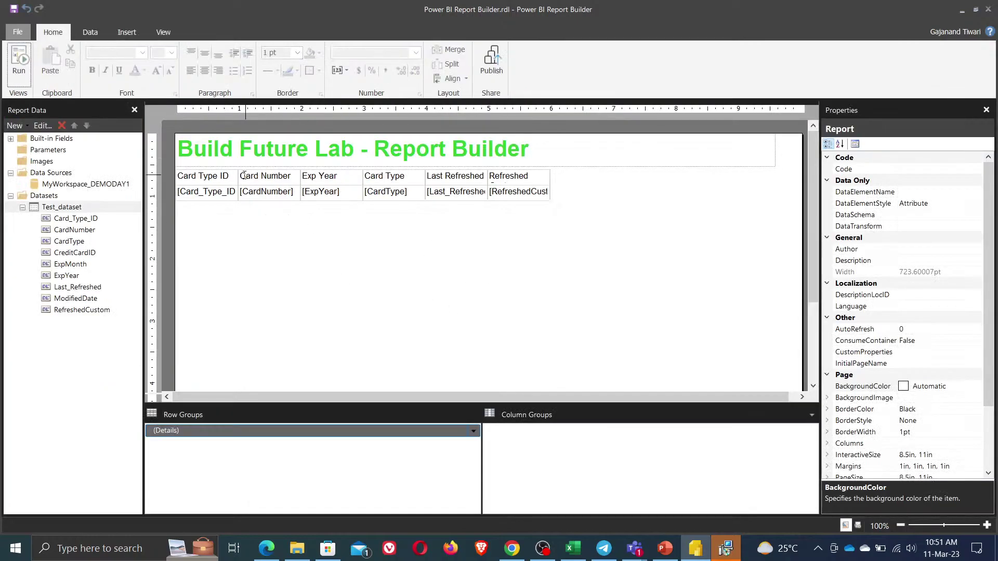
pyautogui.click(206, 207)
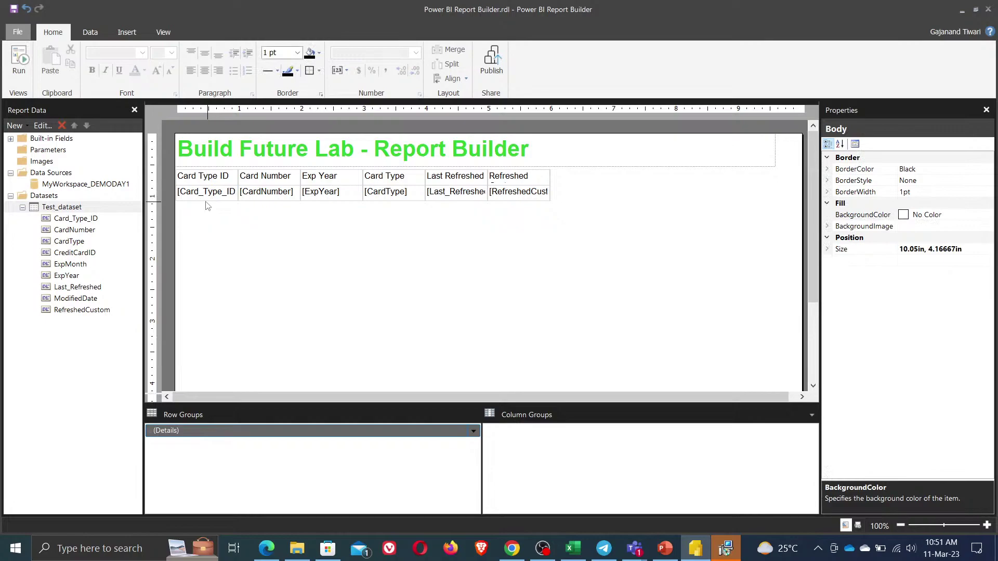
# - Replace the field in the Card Type ID column's detail cell with CreditCardID
pyautogui.click(232, 191)
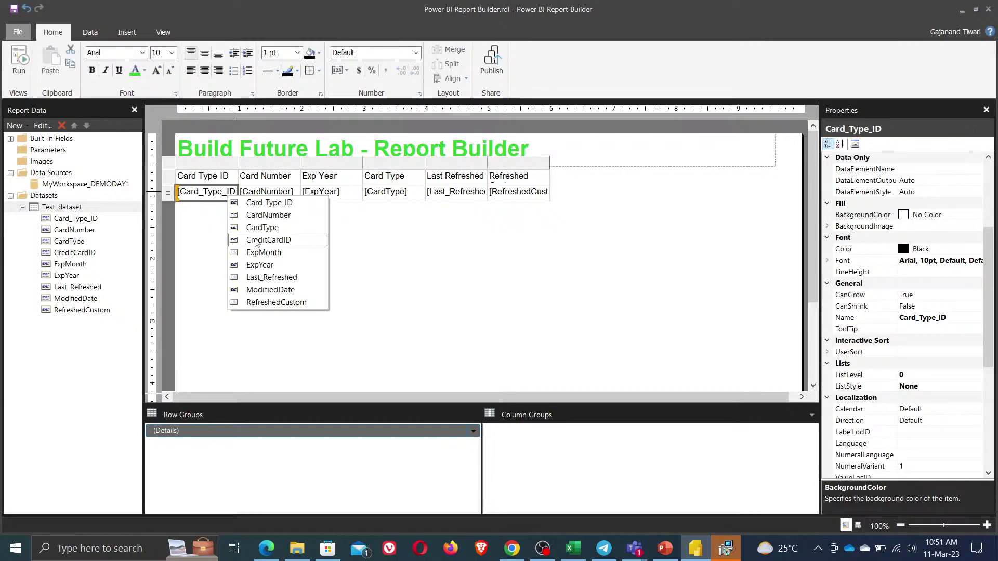
pyautogui.click(256, 243)
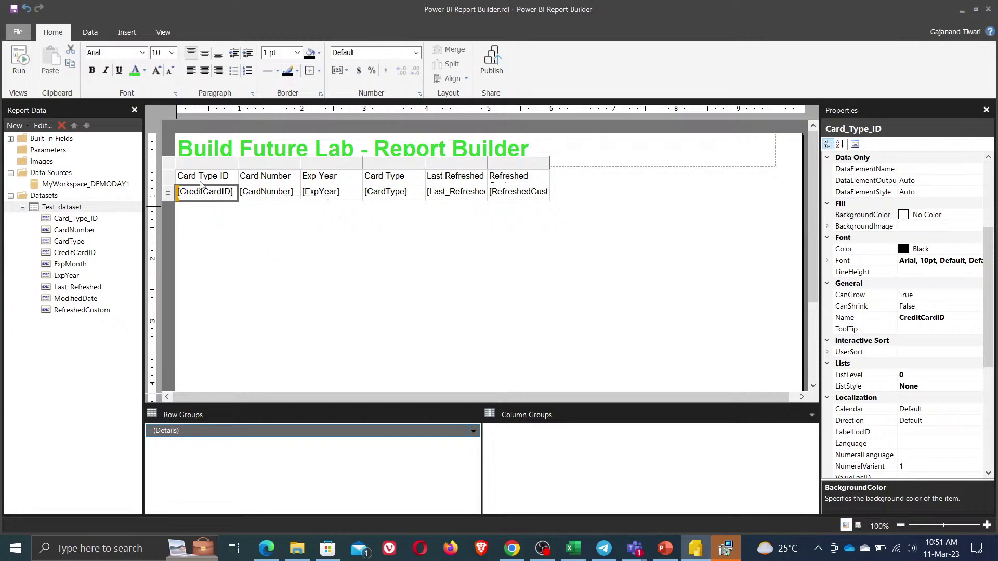
pyautogui.click(328, 268)
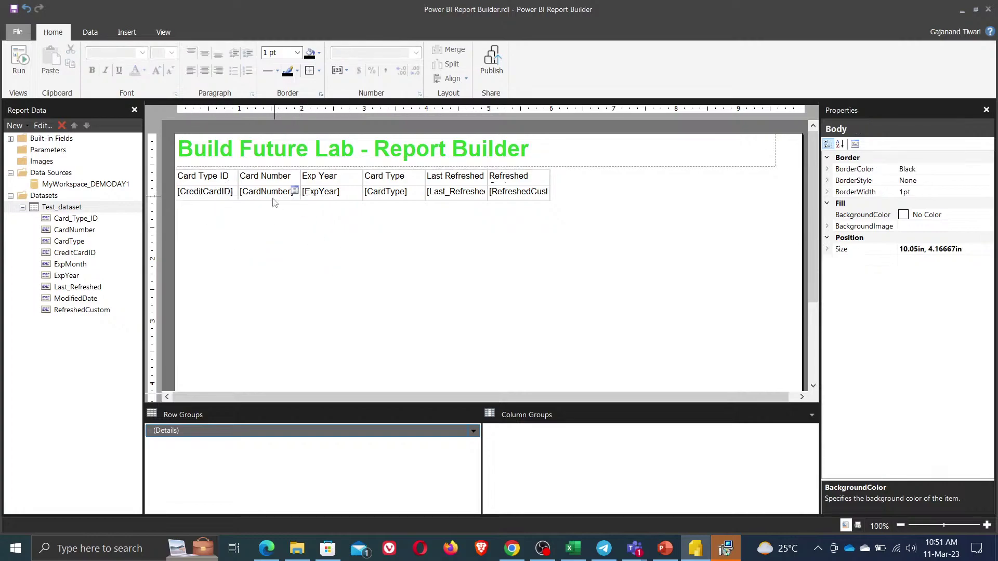
# - Widen the Card Number column to about 2.5 in, Last Refreshed to about 1.9 in and Refreshed Custom to about 2.2 in
pyautogui.click(303, 178)
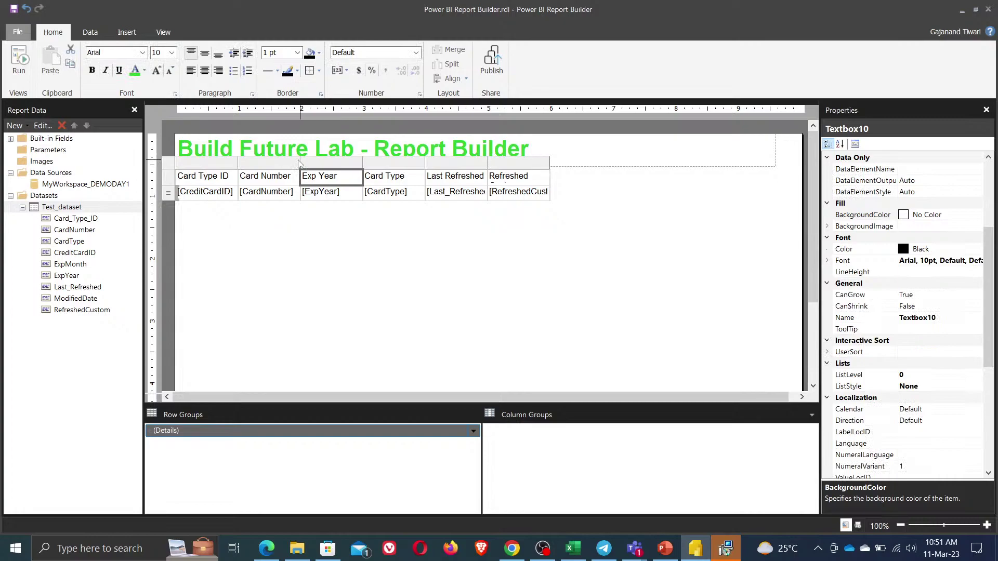
pyautogui.moveTo(300, 163); pyautogui.dragTo(393, 167)
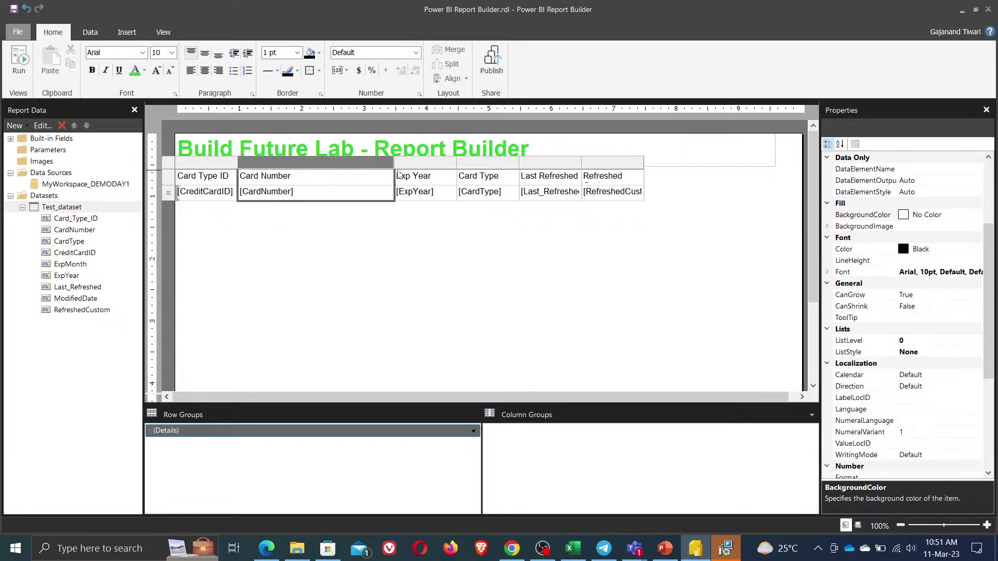
pyautogui.moveTo(582, 163); pyautogui.dragTo(618, 166)
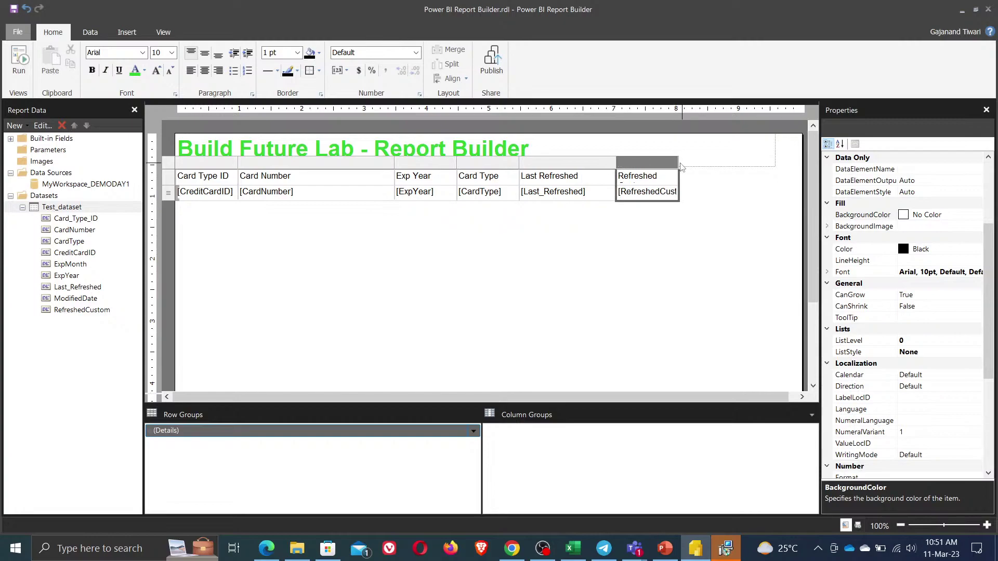
pyautogui.moveTo(679, 164); pyautogui.dragTo(764, 164)
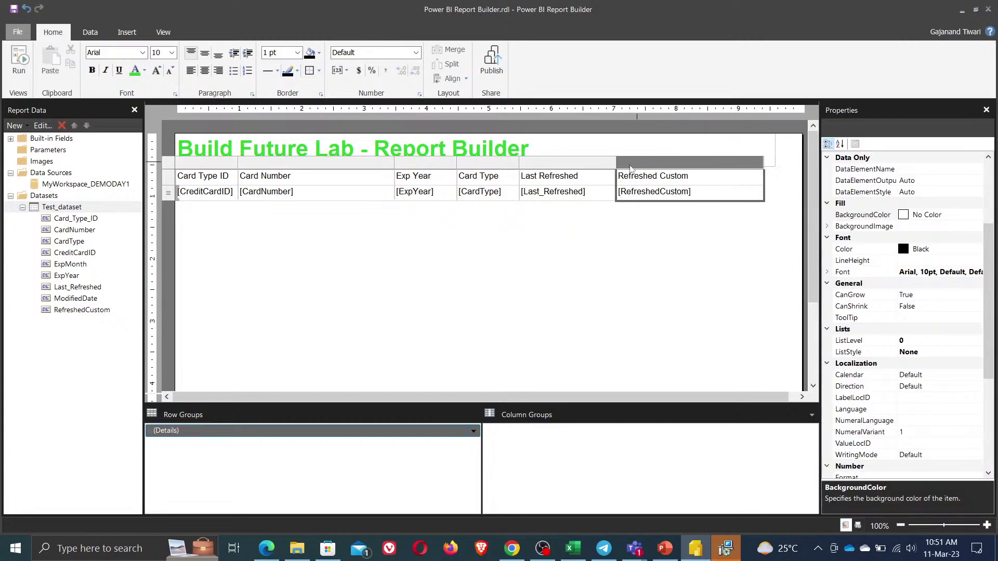
pyautogui.moveTo(614, 165); pyautogui.dragTo(637, 164)
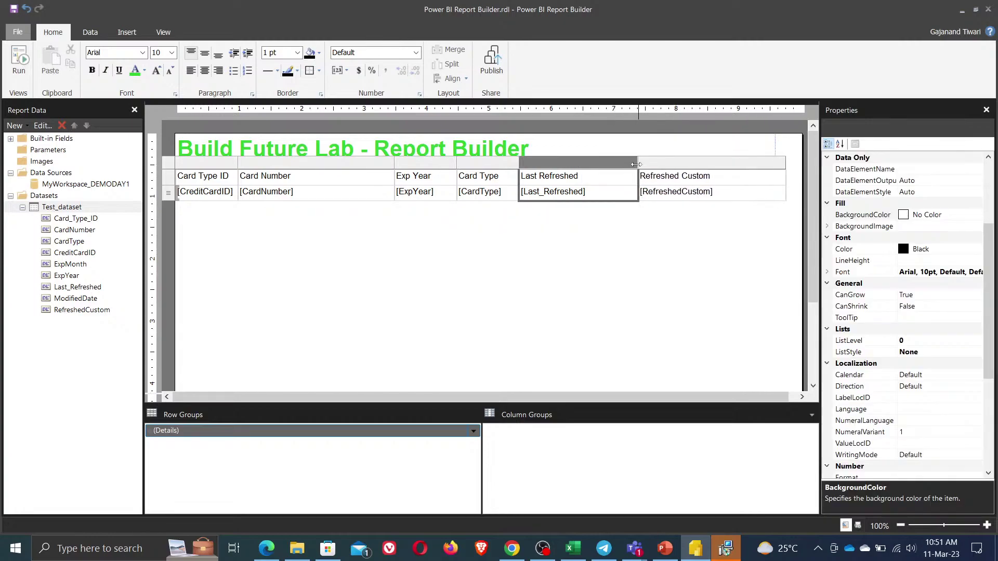
pyautogui.moveTo(785, 164); pyautogui.dragTo(770, 164)
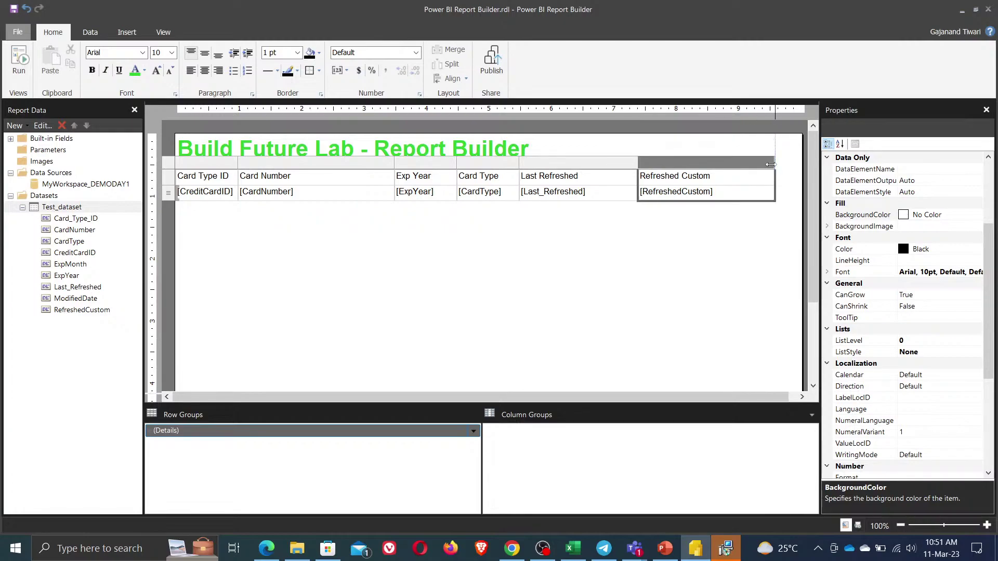
pyautogui.click(530, 257)
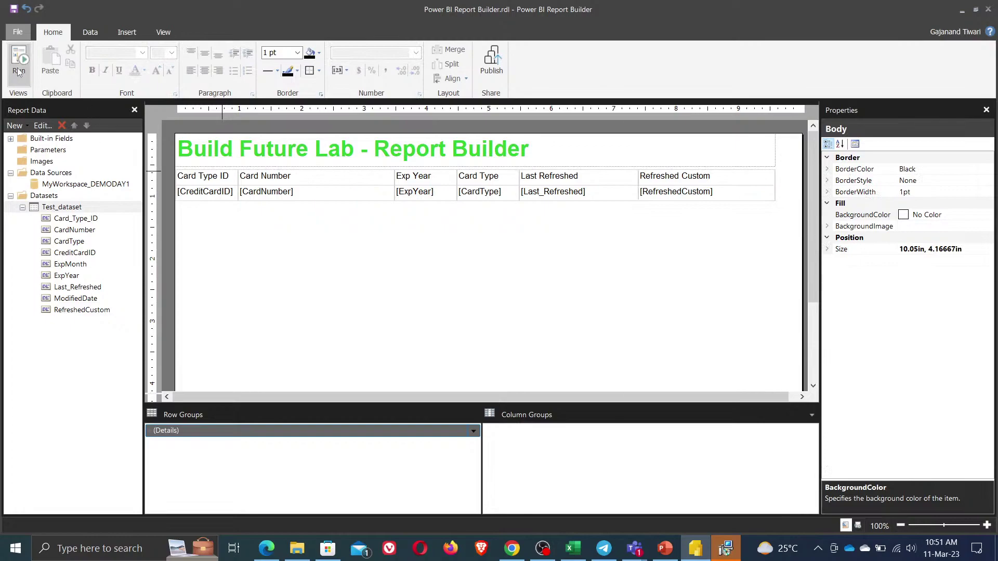
# - Run the report and export it in Excel format to the Desktop as Power BI Report Builder
pyautogui.click(18, 71)
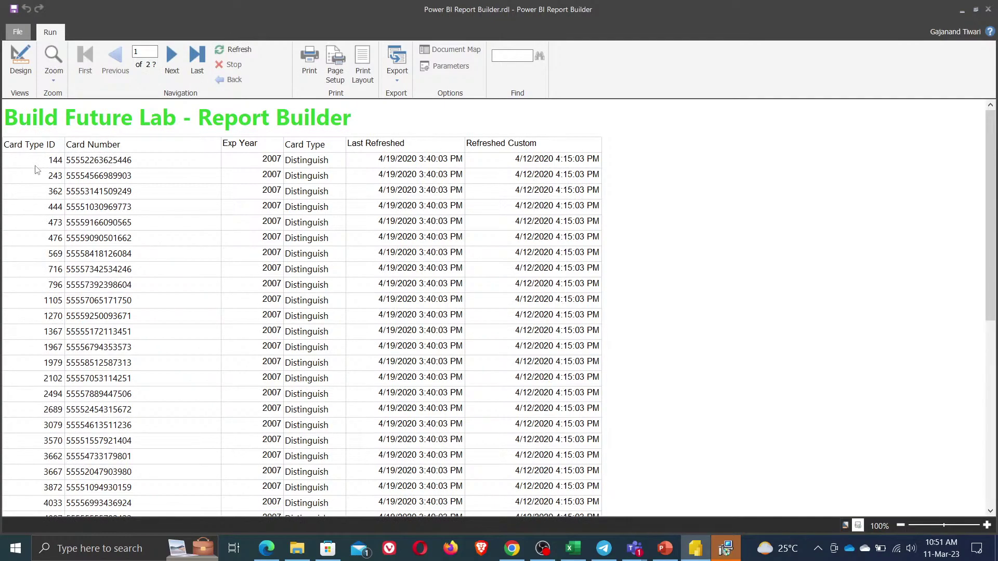
pyautogui.click(395, 76)
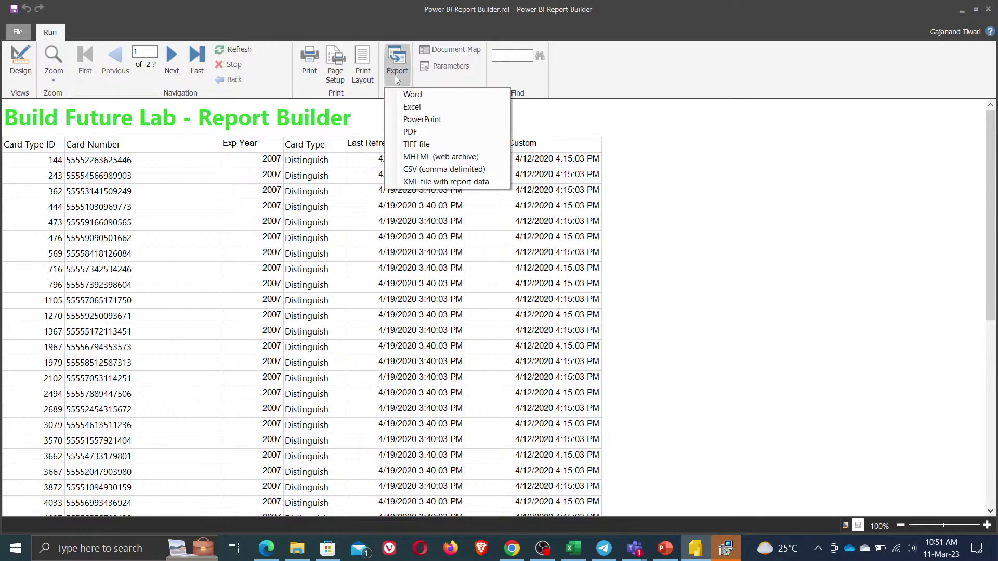
pyautogui.click(413, 107)
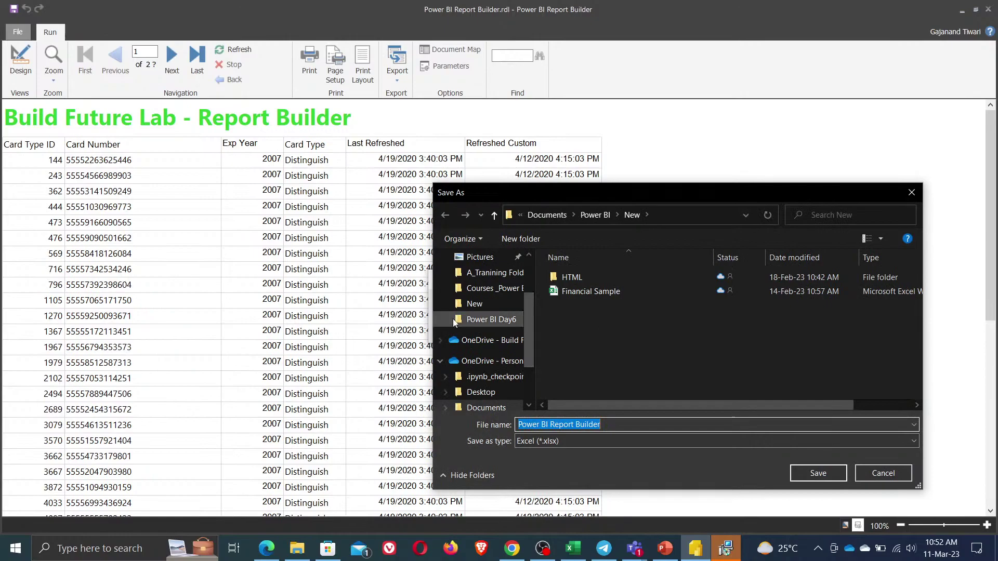
pyautogui.scroll(2, 458, 311)
pyautogui.click(478, 283)
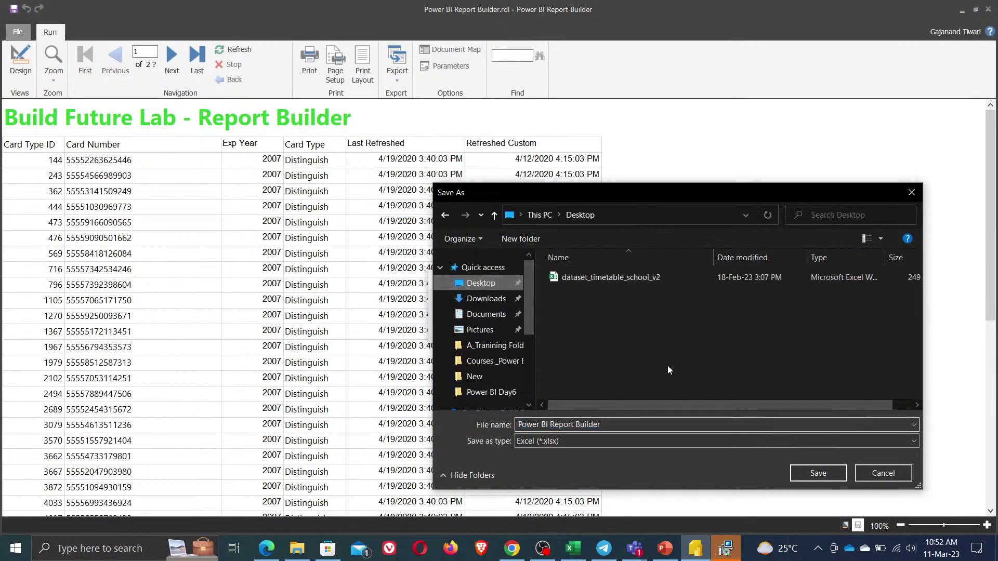
pyautogui.click(814, 474)
# - Open the exported Power BI Report Builder workbook from the desktop and finish the completed OLE DB Provider setup
pyautogui.press('super+d')
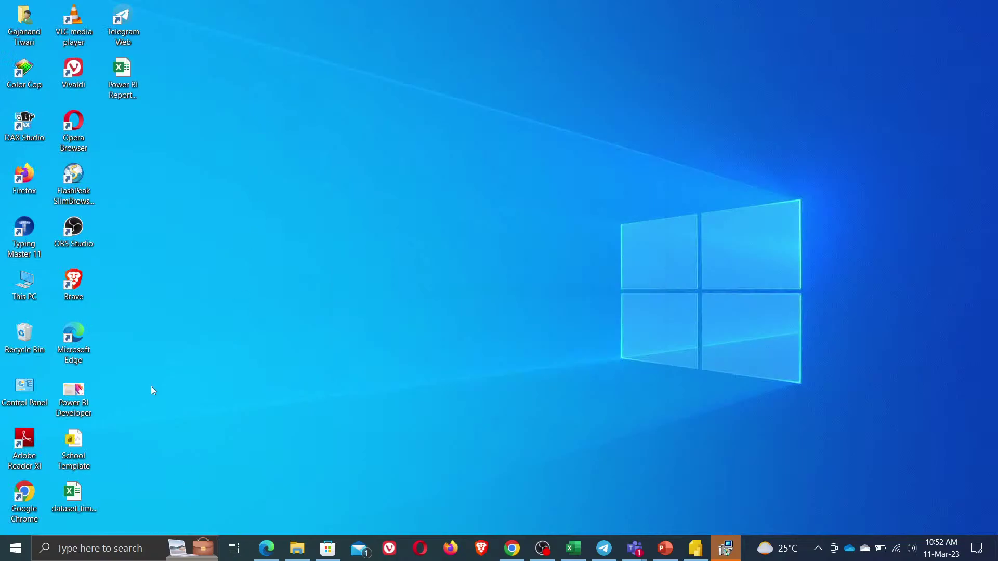
pyautogui.doubleClick(125, 69)
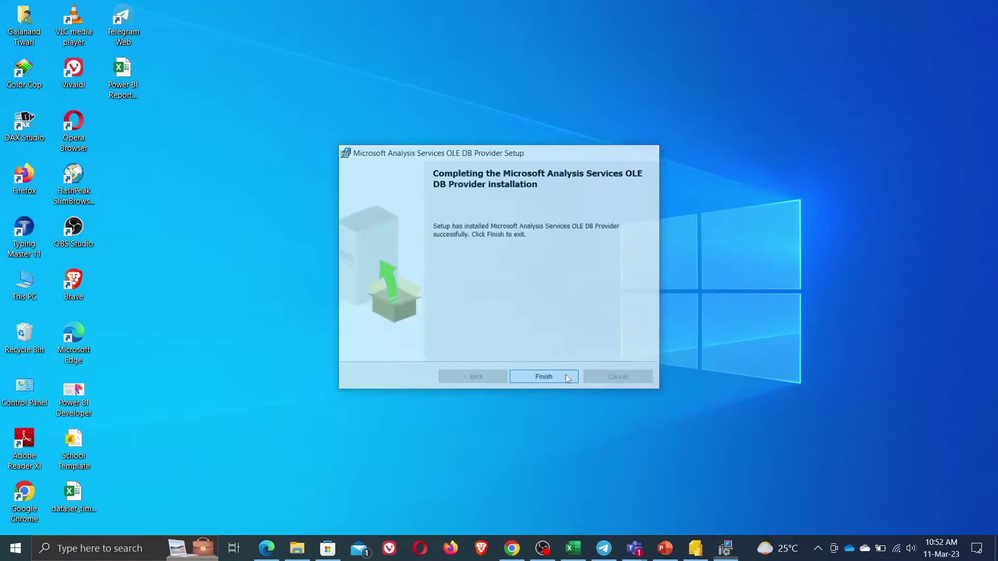
pyautogui.click(568, 379)
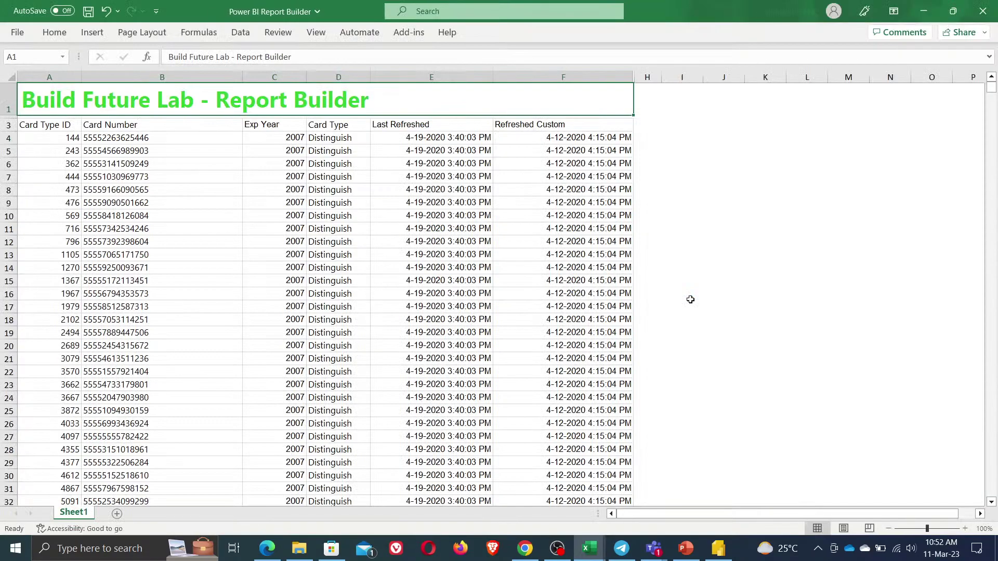
# - Examine the exported workbook's title, column headers, data rows and Last Refreshed values
pyautogui.click(299, 255)
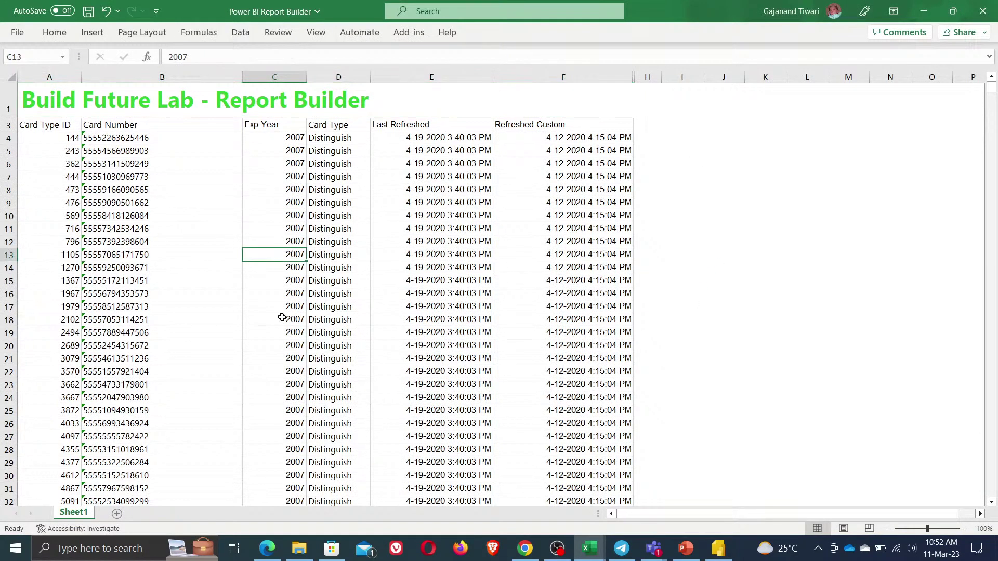
pyautogui.scroll(-20, 291, 315)
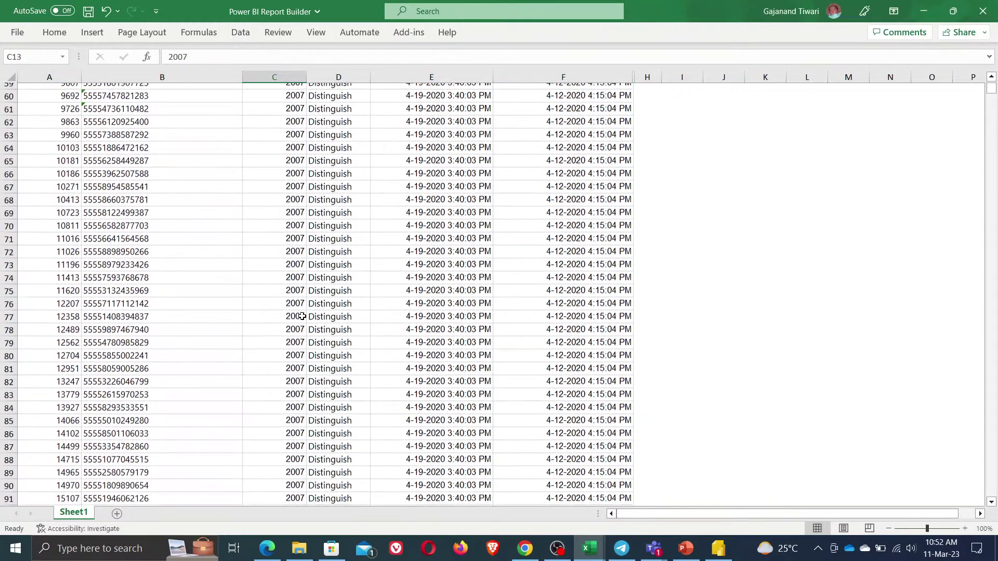
pyautogui.scroll(20, 302, 318)
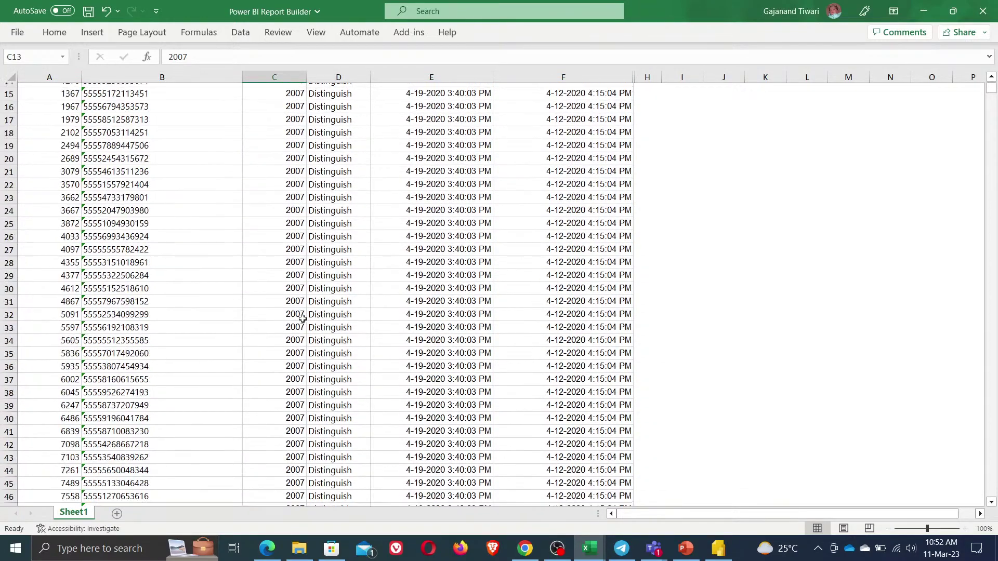
pyautogui.click(150, 102)
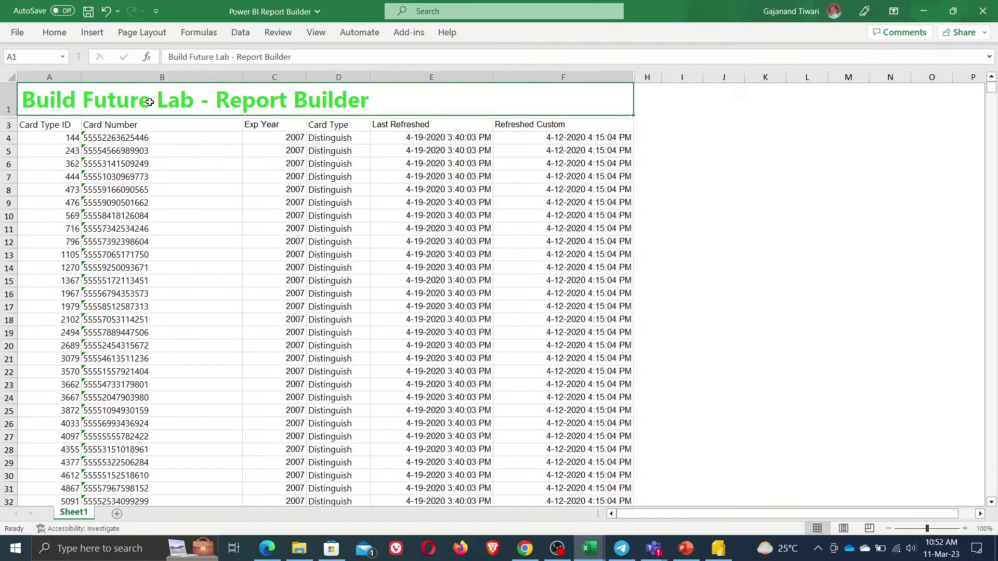
pyautogui.click(39, 128)
pyautogui.click(203, 122)
pyautogui.click(265, 123)
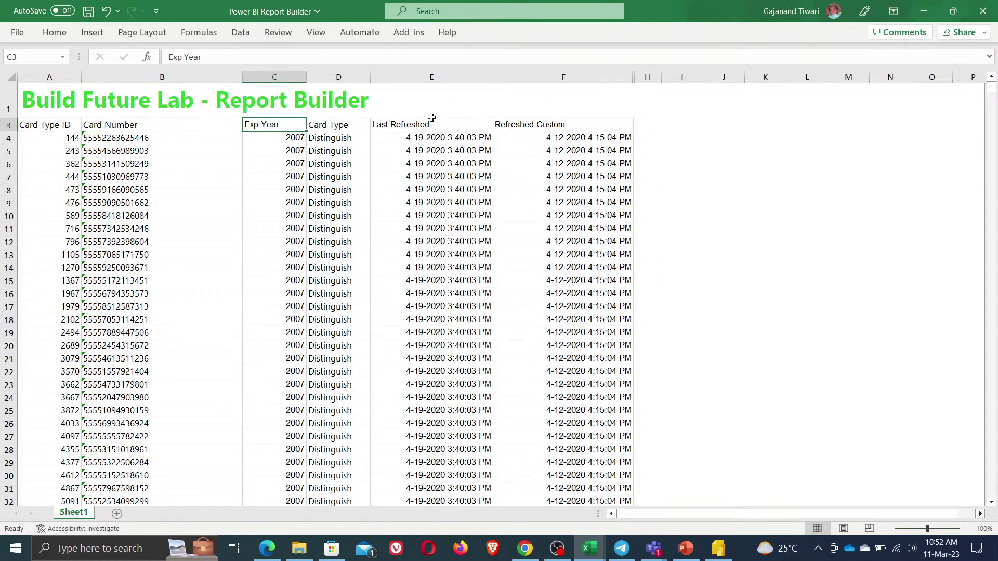
pyautogui.scroll(-14, 263, 346)
pyautogui.scroll(-20, 264, 352)
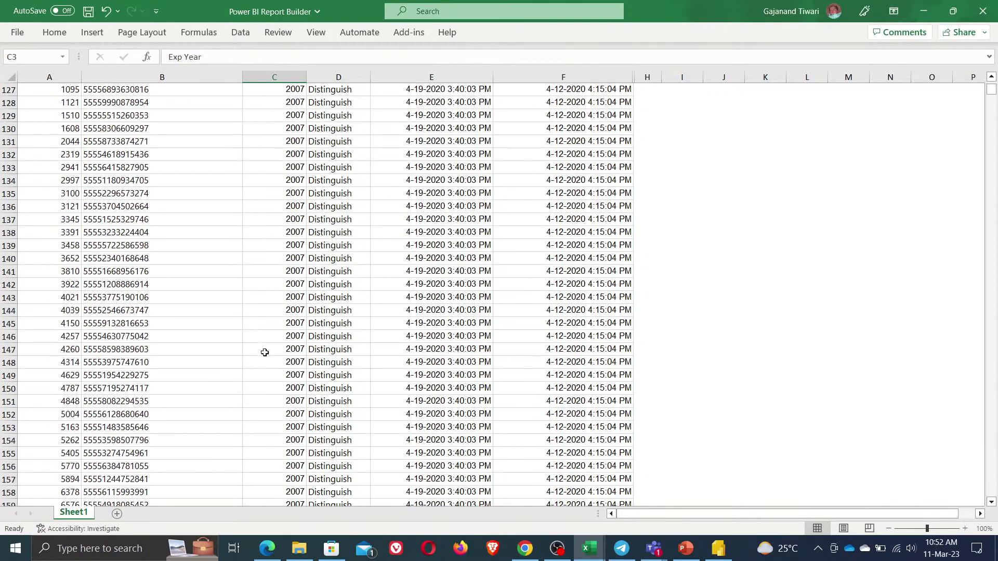
pyautogui.scroll(14, 266, 354)
pyautogui.scroll(20, 267, 354)
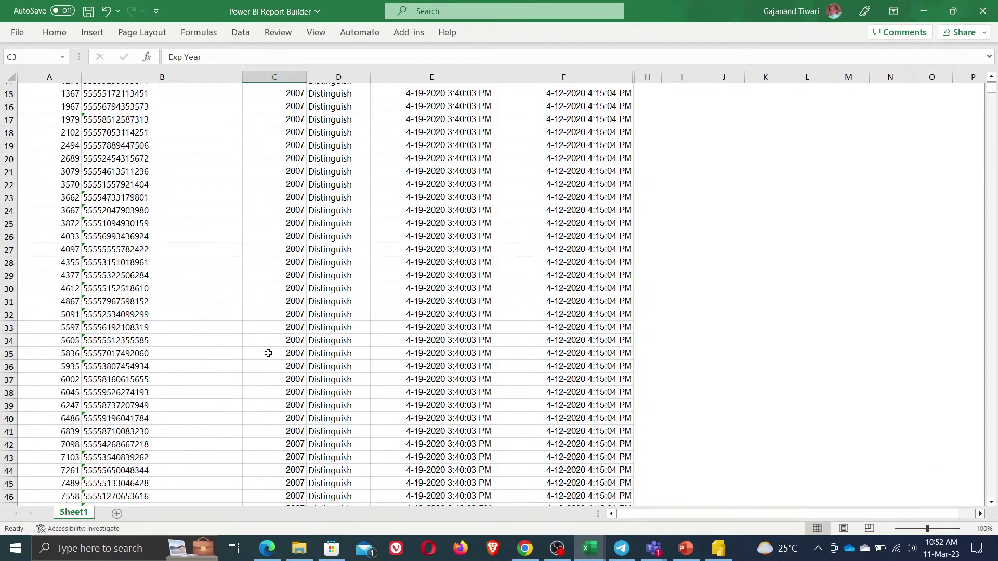
pyautogui.click(462, 140)
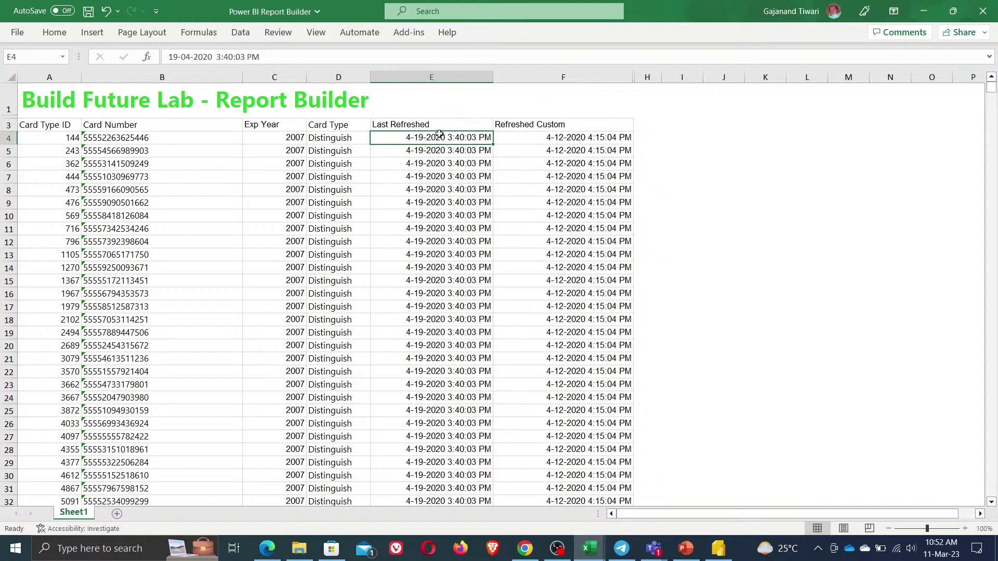
# - Close the exported workbook and switch back to the report preview in Power BI Report Builder
pyautogui.click(984, 12)
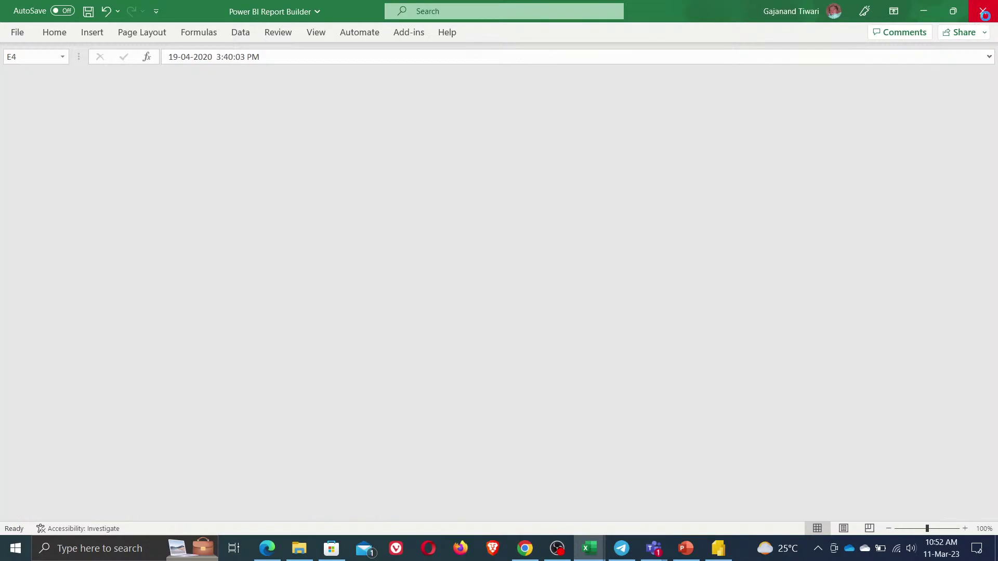
pyautogui.click(928, 10)
pyautogui.click(718, 547)
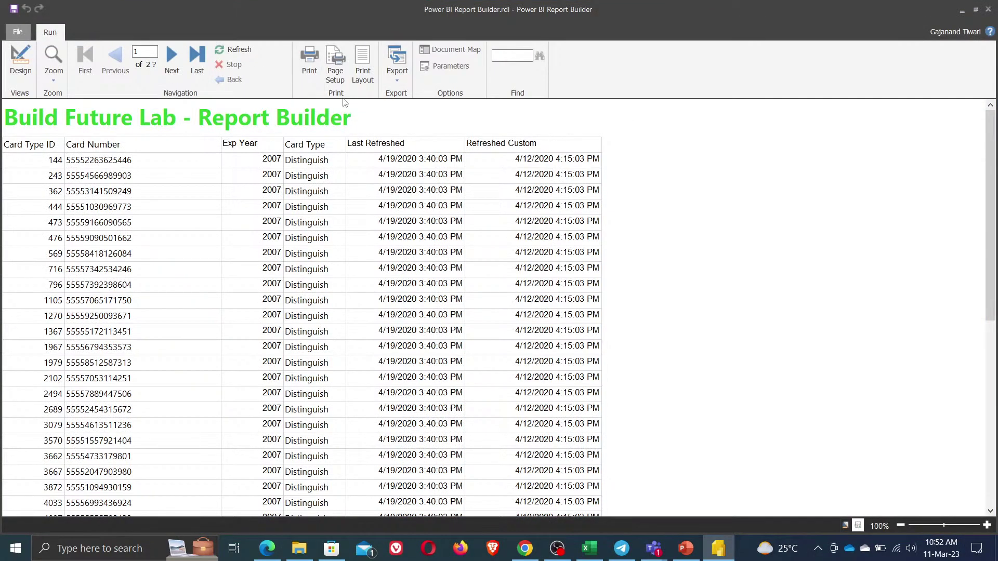
# - Look over the available export formats without exporting, and return to the report's design view
pyautogui.click(394, 76)
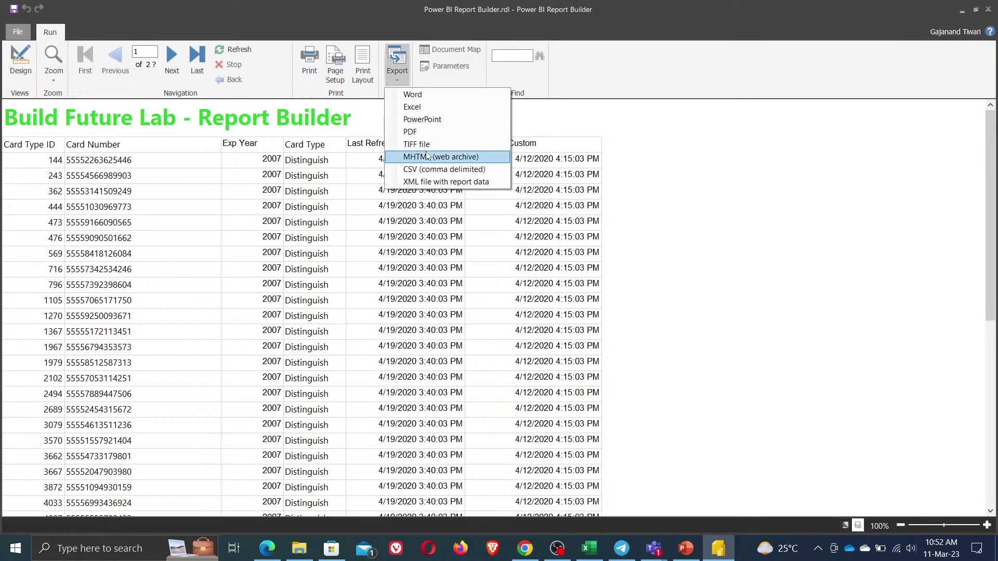
pyautogui.click(255, 316)
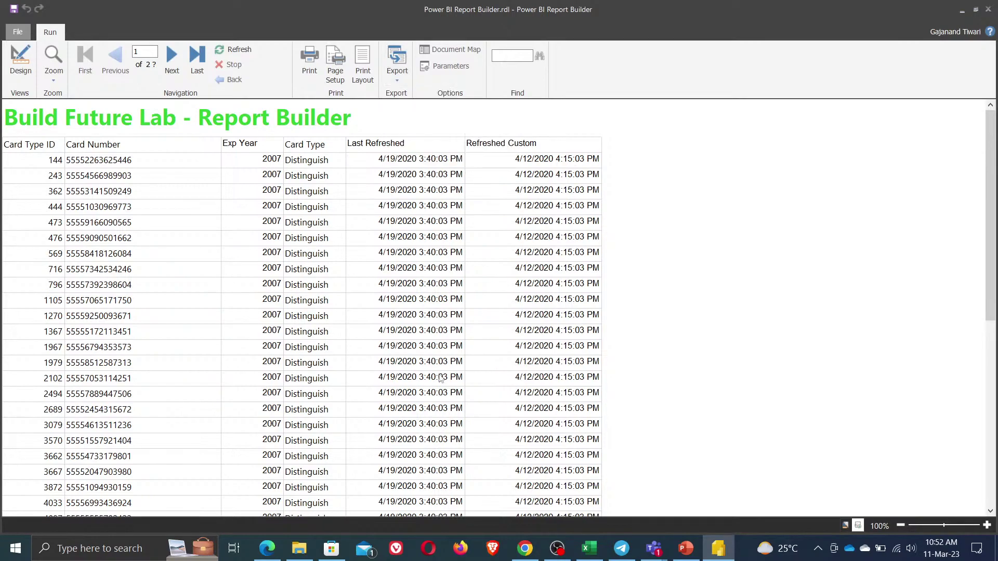
pyautogui.click(20, 57)
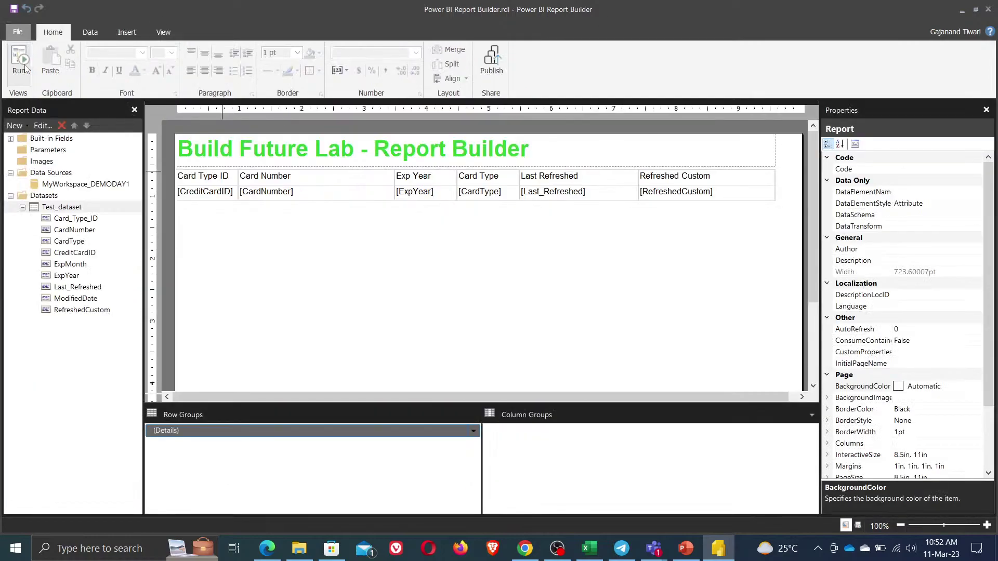
pyautogui.click(389, 316)
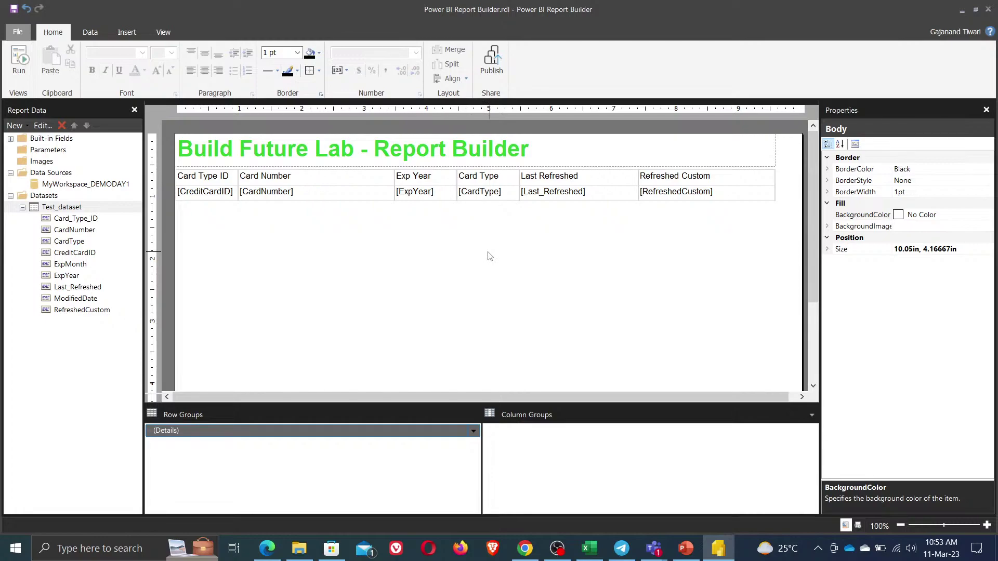
pyautogui.doubleClick(203, 194)
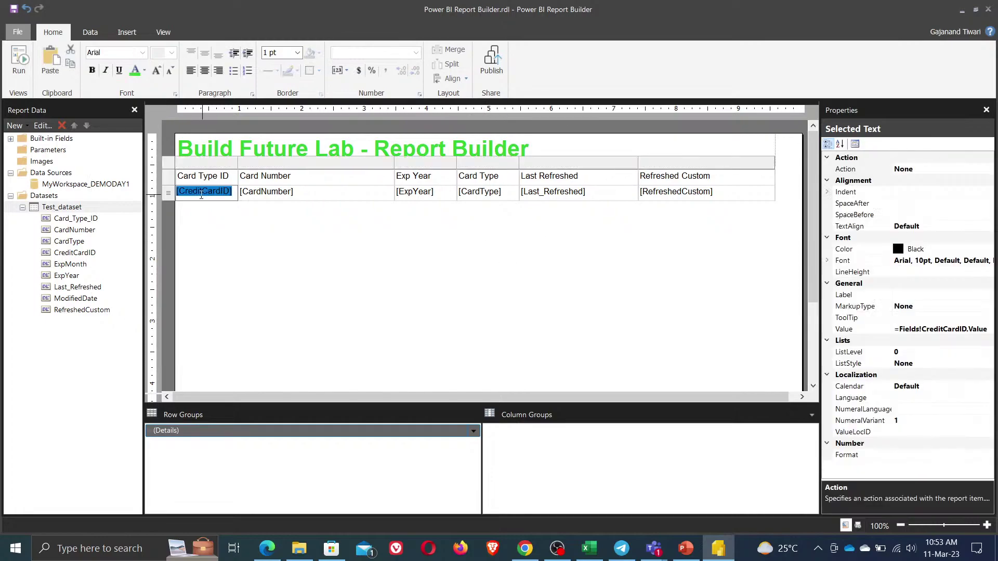
pyautogui.click(171, 169)
pyautogui.click(226, 239)
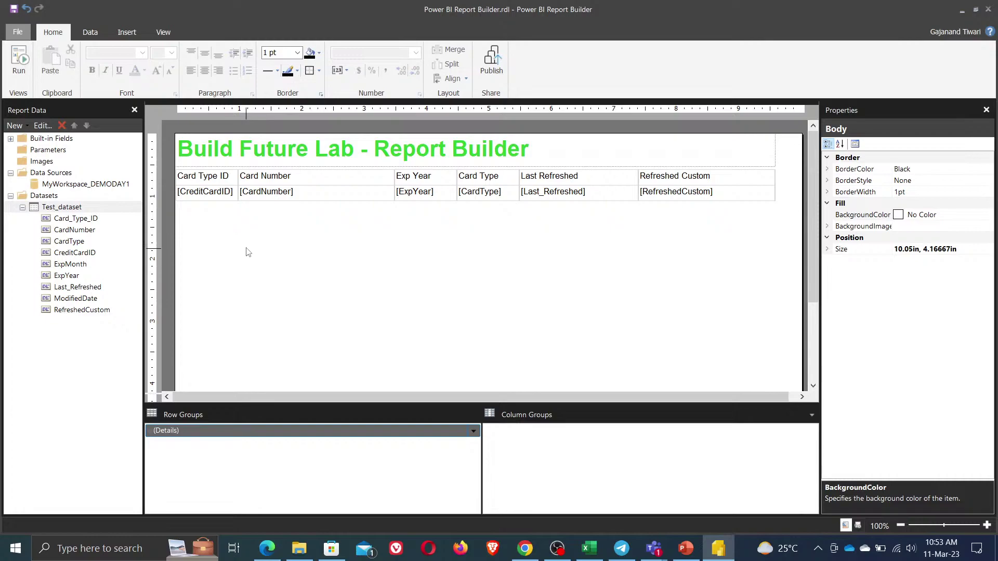
pyautogui.click(209, 198)
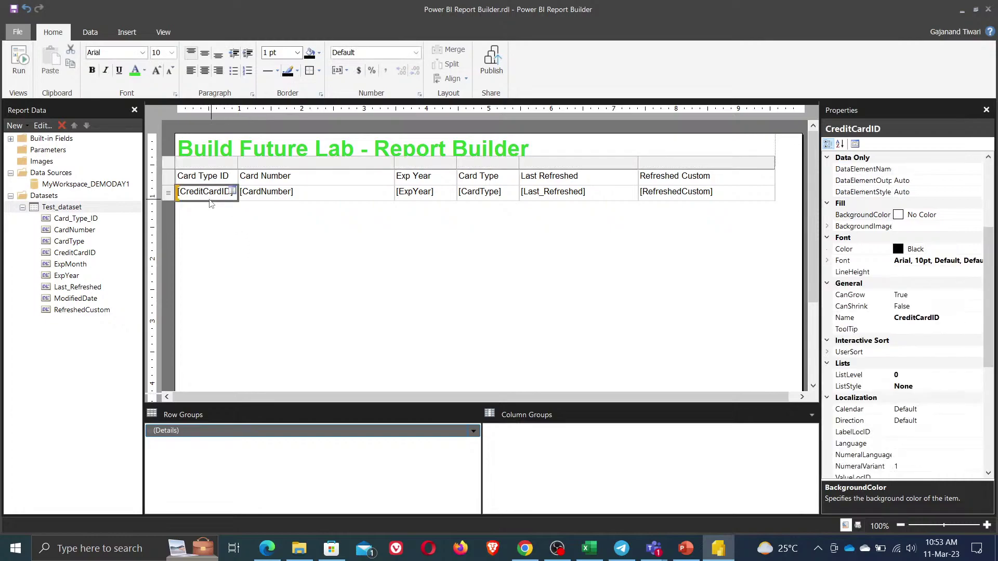
pyautogui.rightClick(169, 196)
pyautogui.moveTo(201, 250)
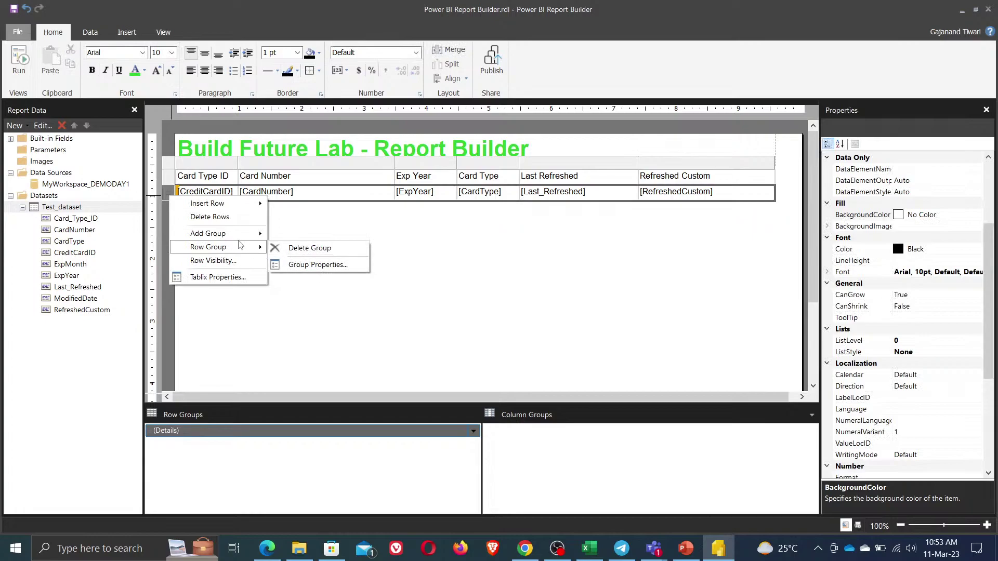
pyautogui.moveTo(230, 232)
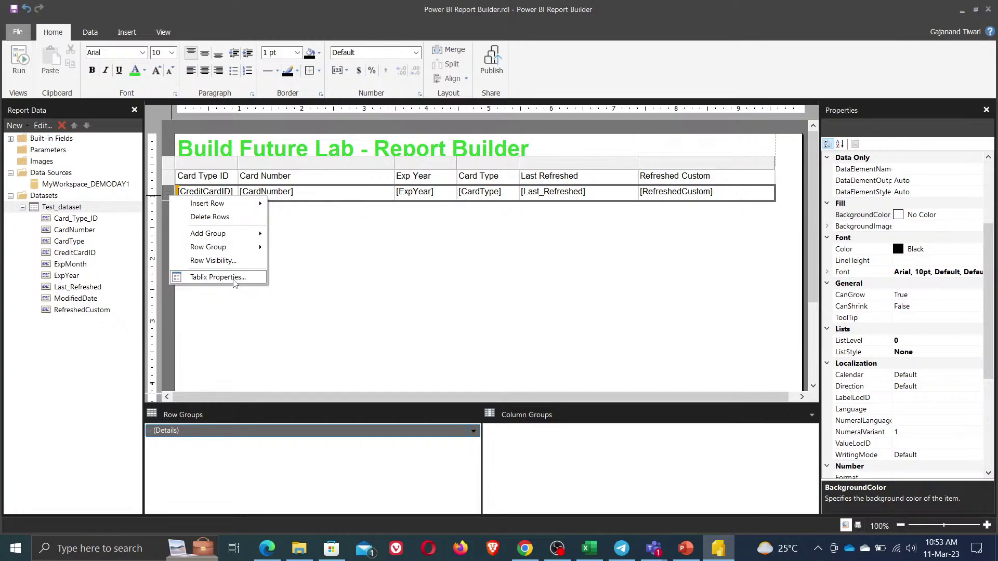
pyautogui.click(233, 283)
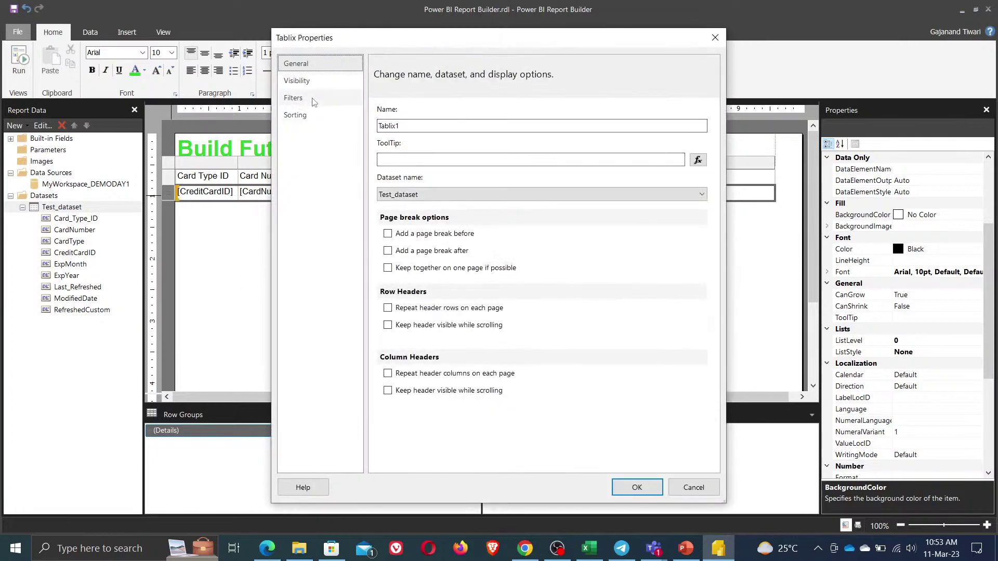
pyautogui.click(312, 100)
pyautogui.click(715, 38)
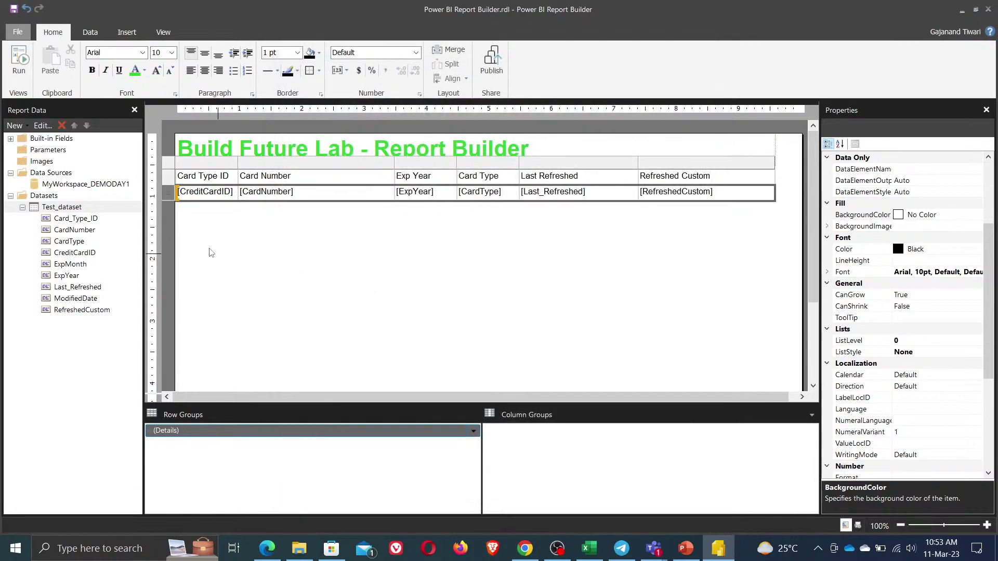
pyautogui.click(208, 255)
# - Add a filter on the [ExpYear] field in the card table's tablix properties
pyautogui.click(178, 199)
pyautogui.click(170, 200)
pyautogui.rightClick(170, 199)
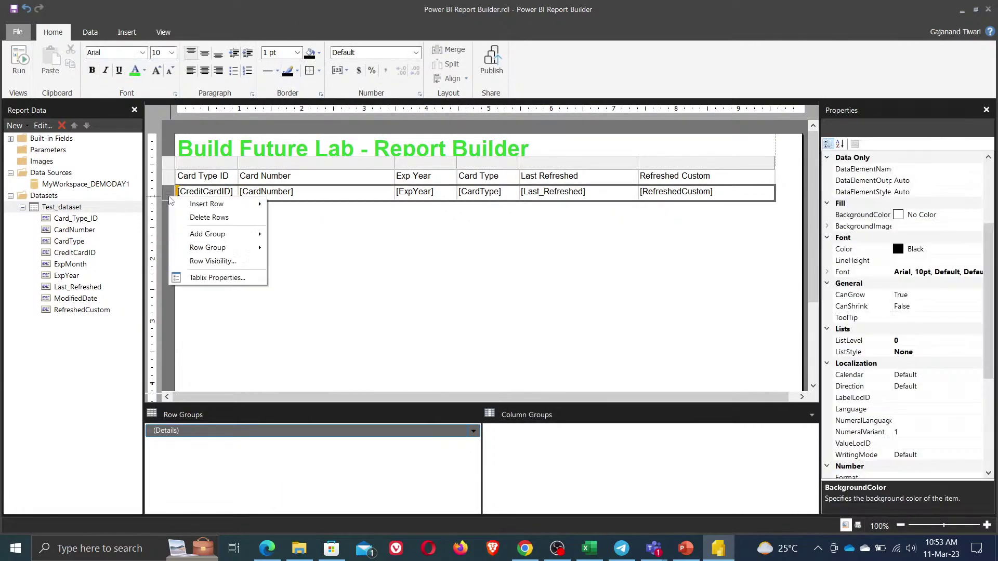
pyautogui.click(208, 287)
pyautogui.click(294, 99)
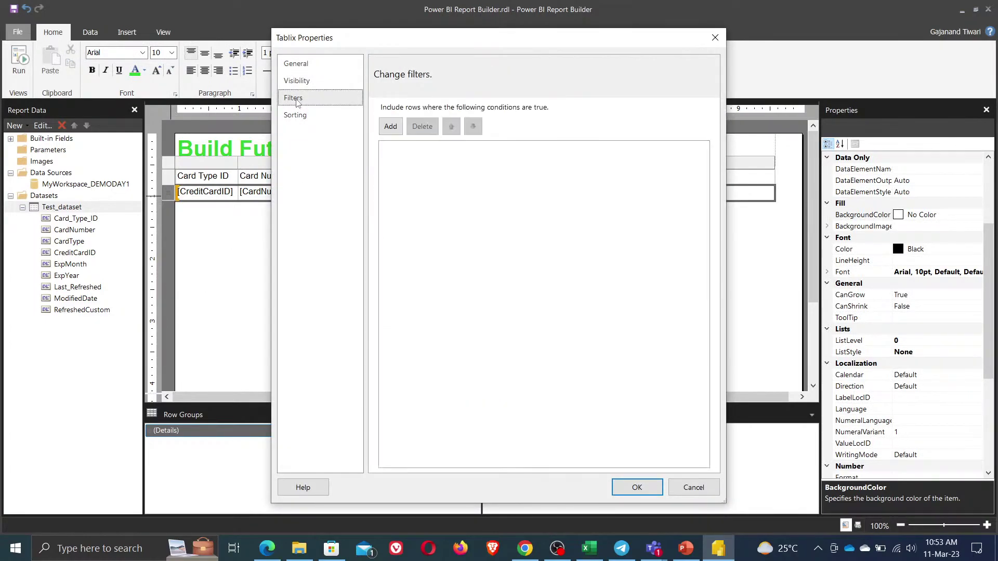
pyautogui.click(391, 127)
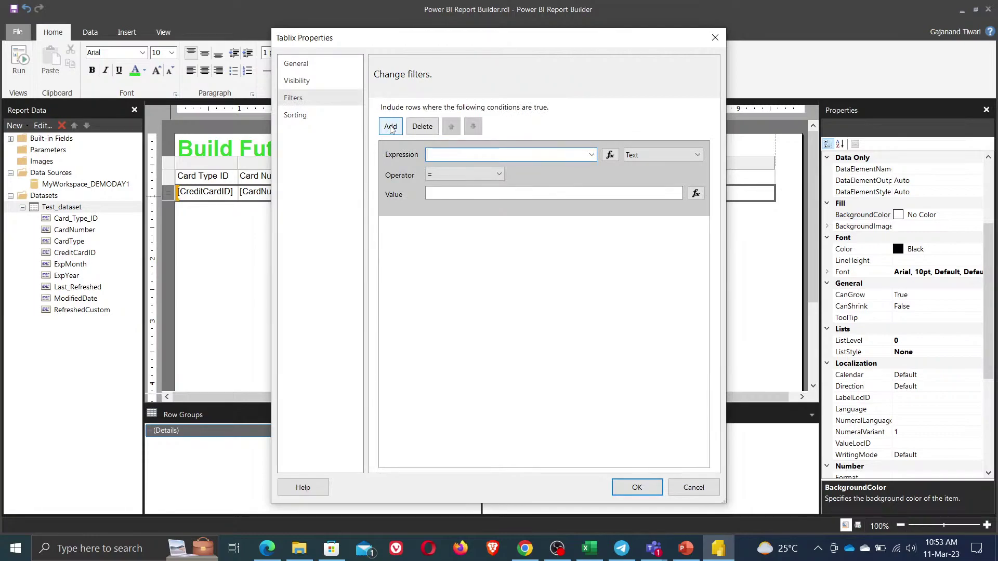
pyautogui.click(592, 155)
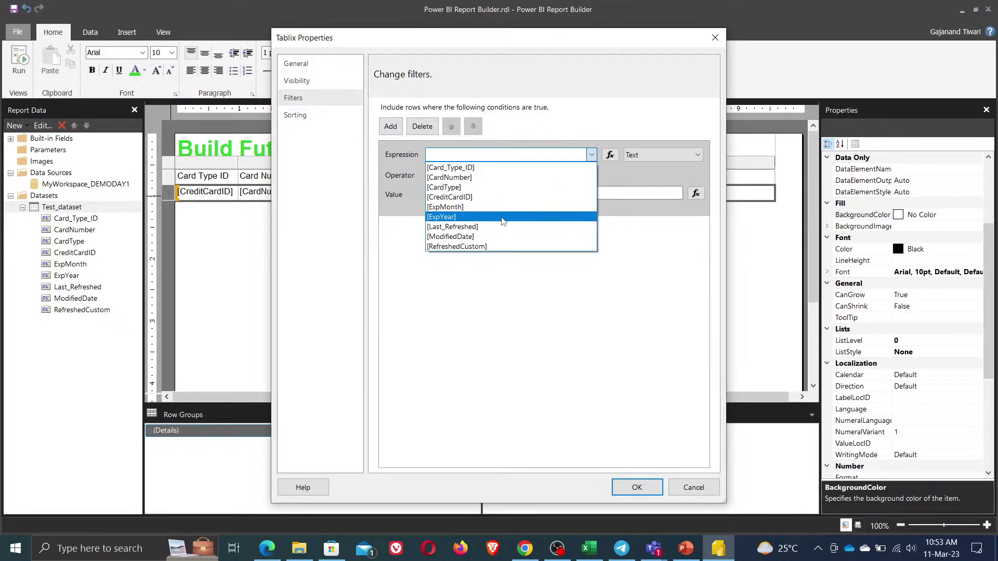
pyautogui.click(502, 218)
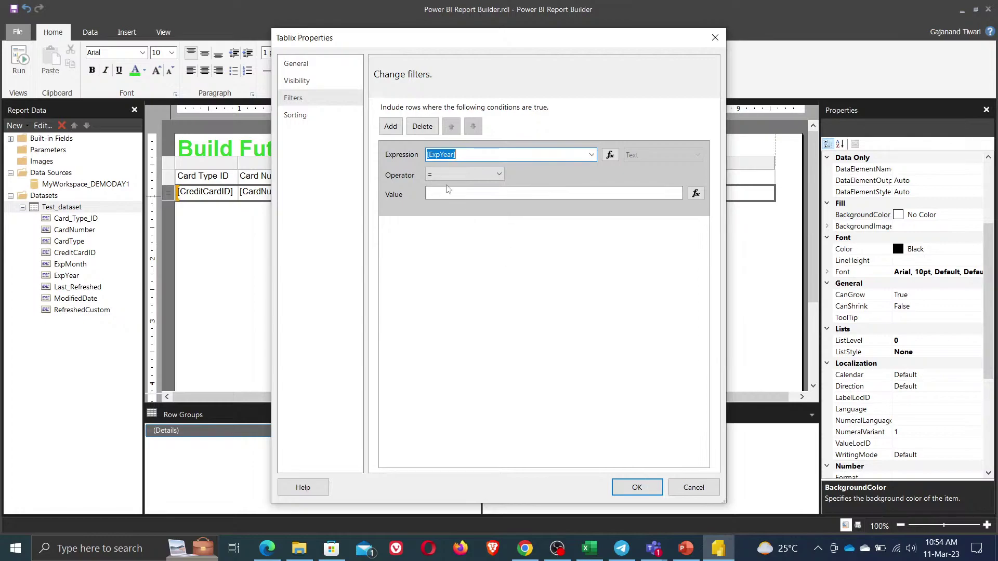
# - Set the ExpYear filter's operator to <>, leave its value blank and apply the filter
pyautogui.click(486, 178)
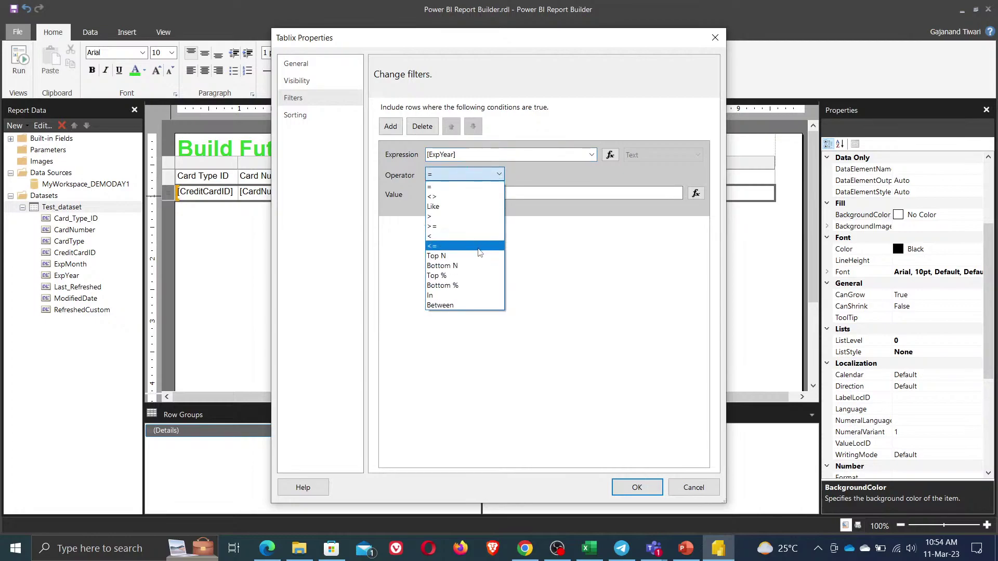
pyautogui.click(478, 295)
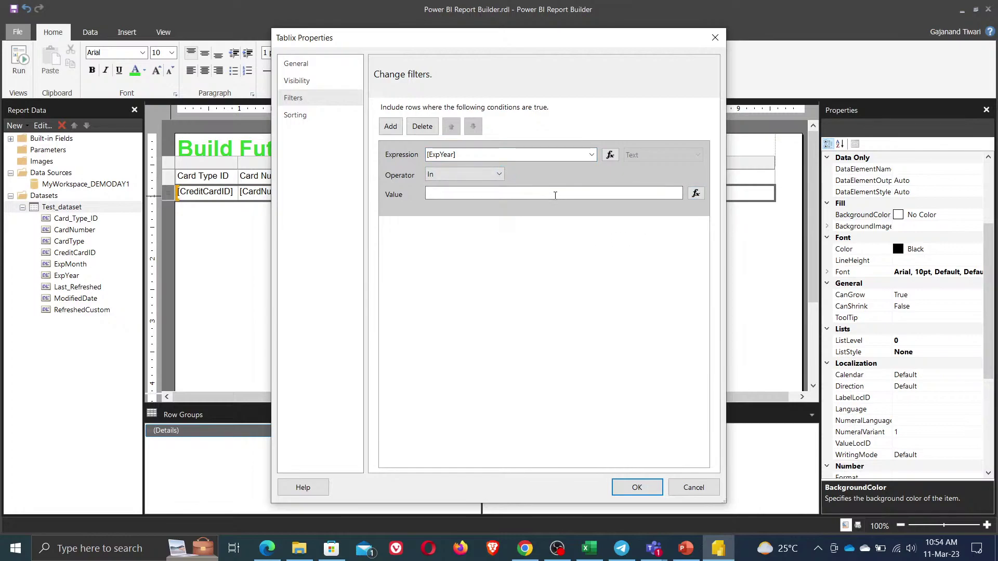
pyautogui.click(500, 174)
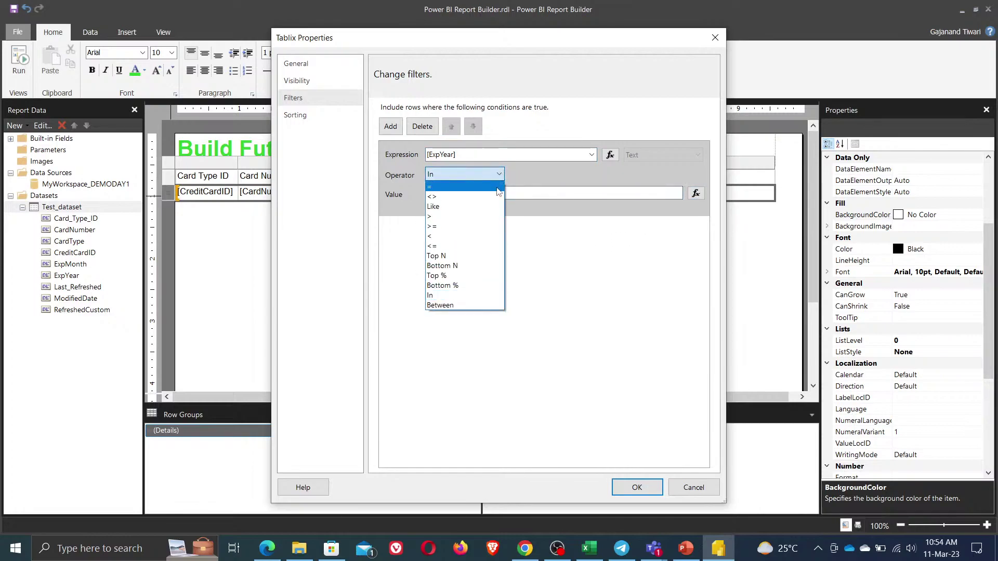
pyautogui.click(498, 196)
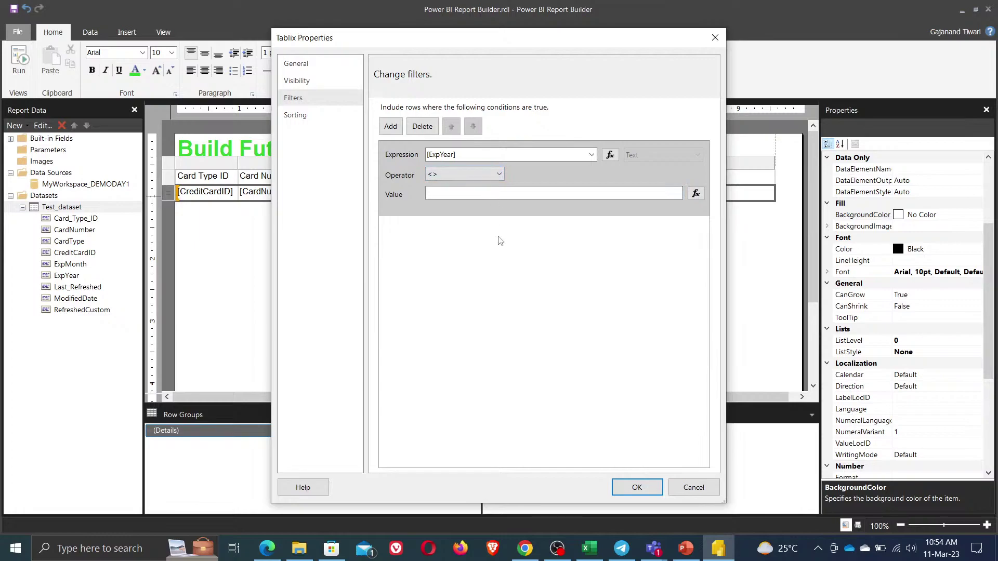
pyautogui.click(646, 489)
# - Run the report with the <> filter, view the processing error's details and return to the design view
pyautogui.click(431, 343)
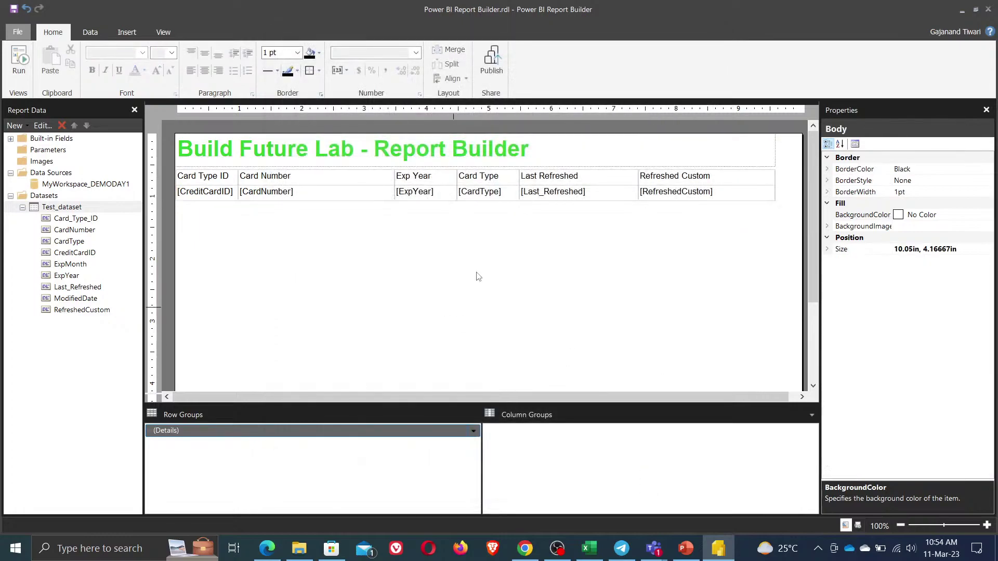
pyautogui.click(18, 60)
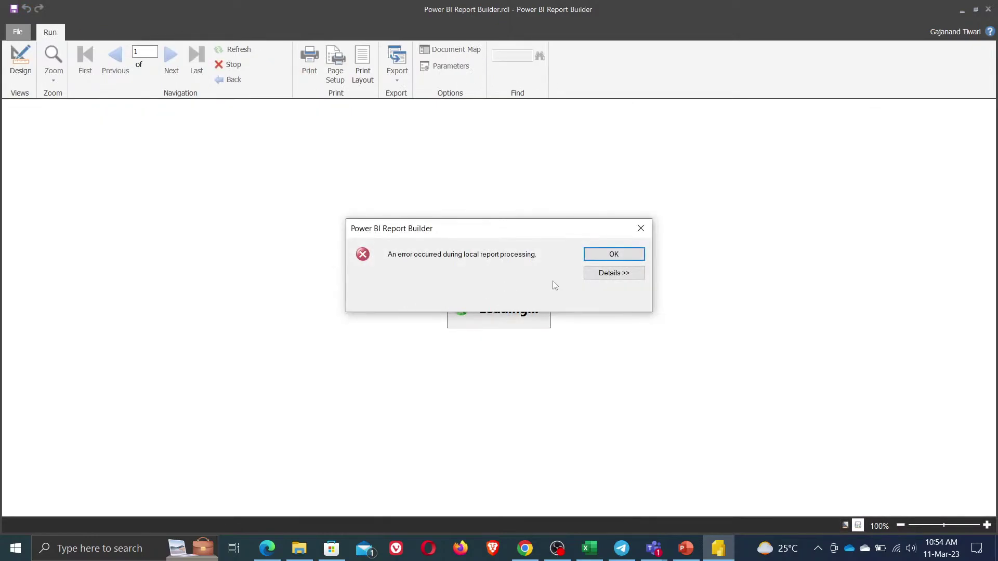
pyautogui.click(623, 274)
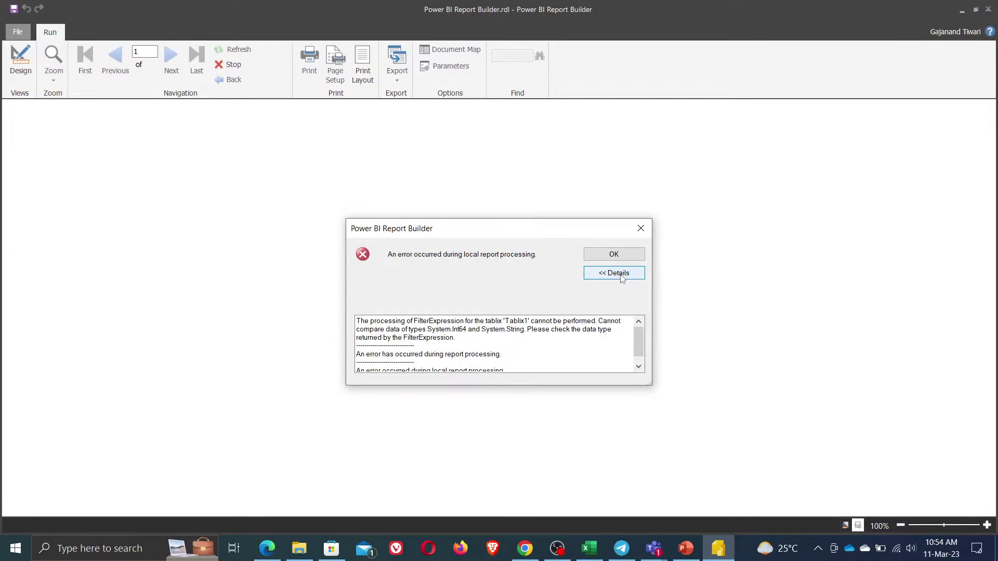
pyautogui.click(617, 251)
pyautogui.click(32, 71)
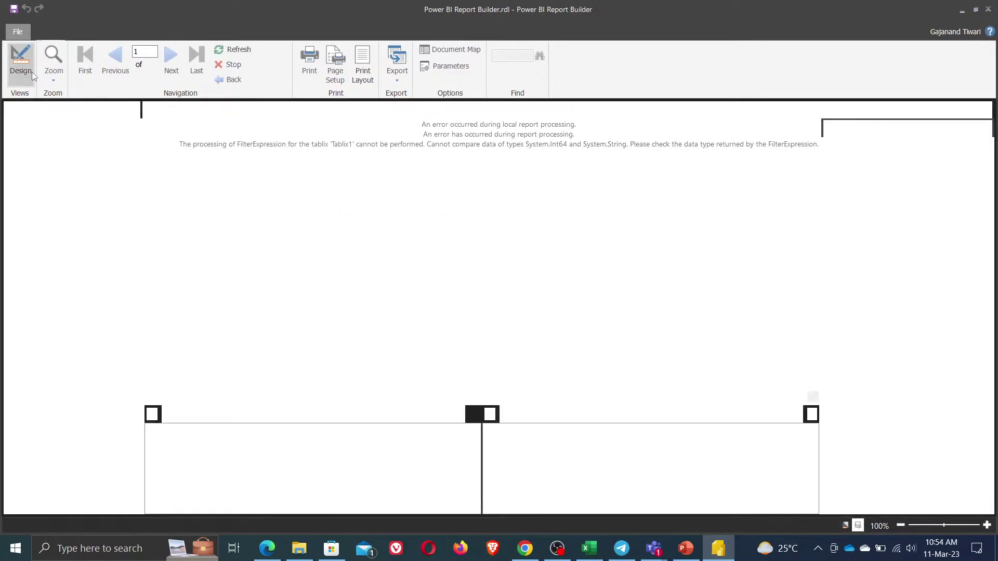
# - Reopen the card table's filter settings, set the ExpYear filter's operator to = and its value to 2014
pyautogui.click(182, 195)
pyautogui.rightClick(170, 196)
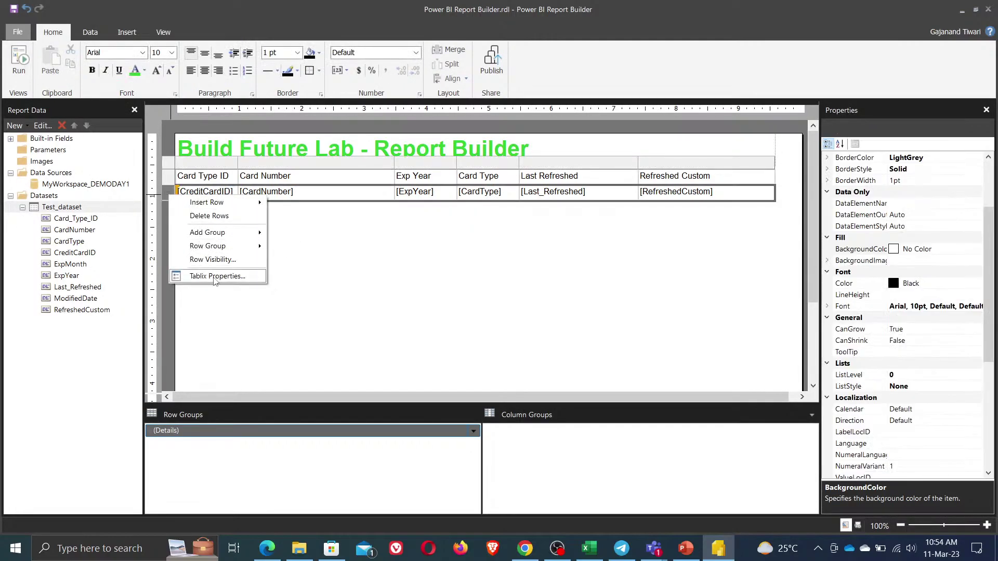
pyautogui.click(214, 277)
pyautogui.click(297, 103)
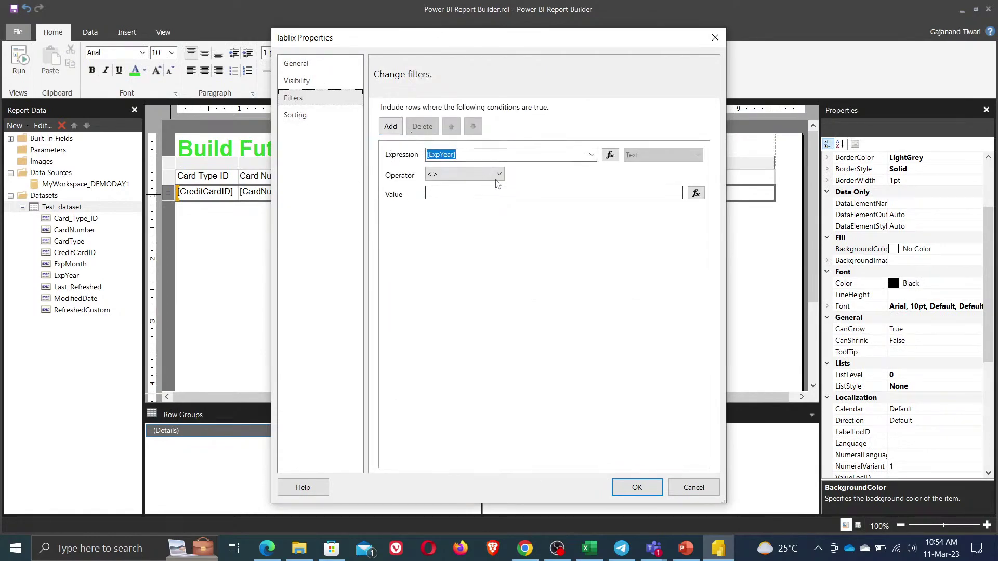
pyautogui.click(496, 174)
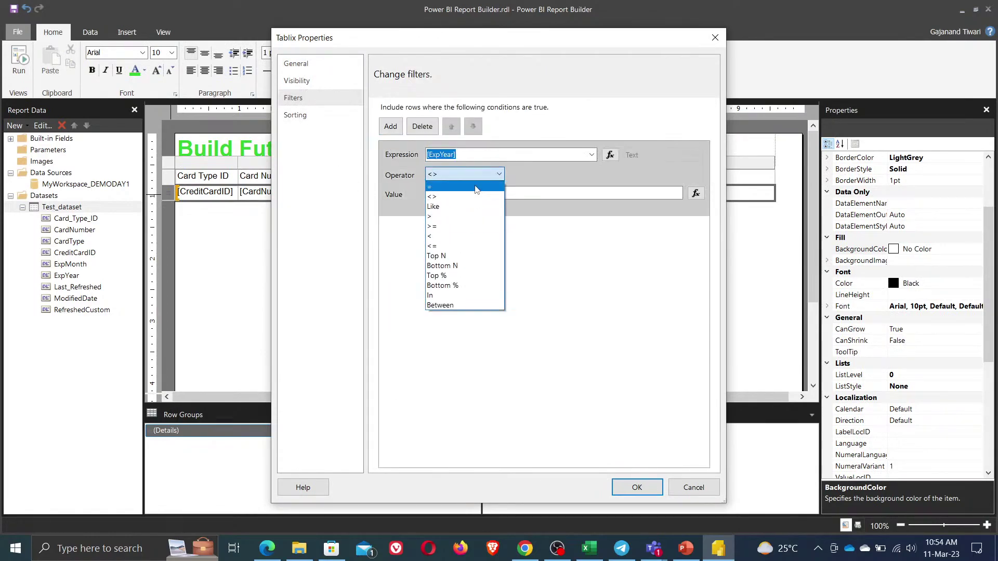
pyautogui.click(476, 187)
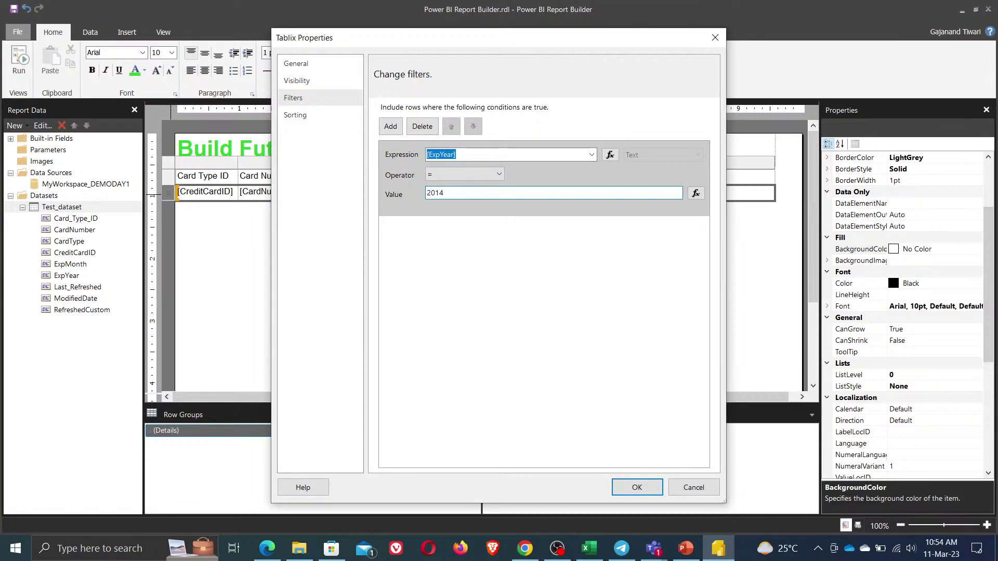
# - Switch to Excel and check the Exp Year column in the exported Power BI Report Builder workbook
pyautogui.click(589, 551)
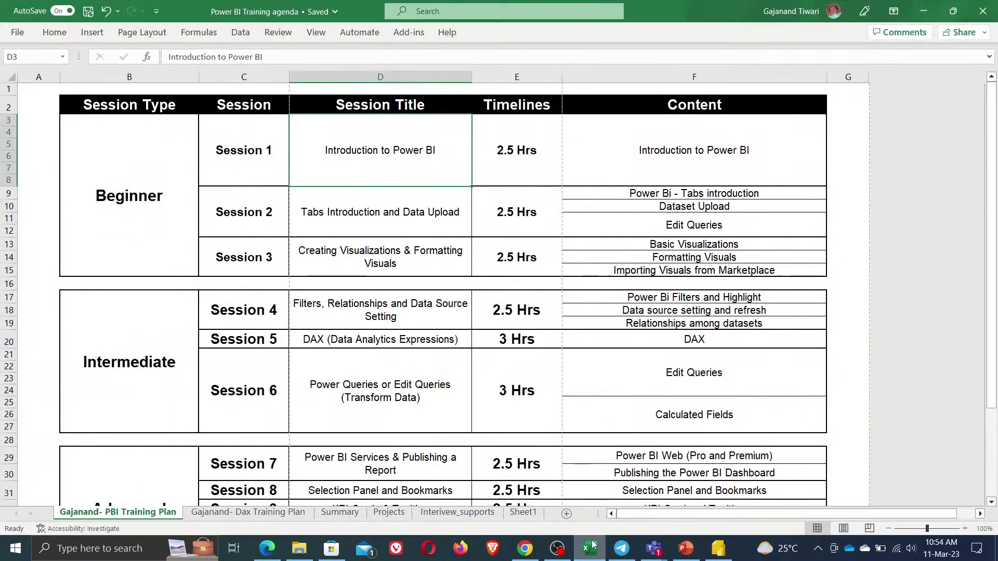
pyautogui.click(590, 553)
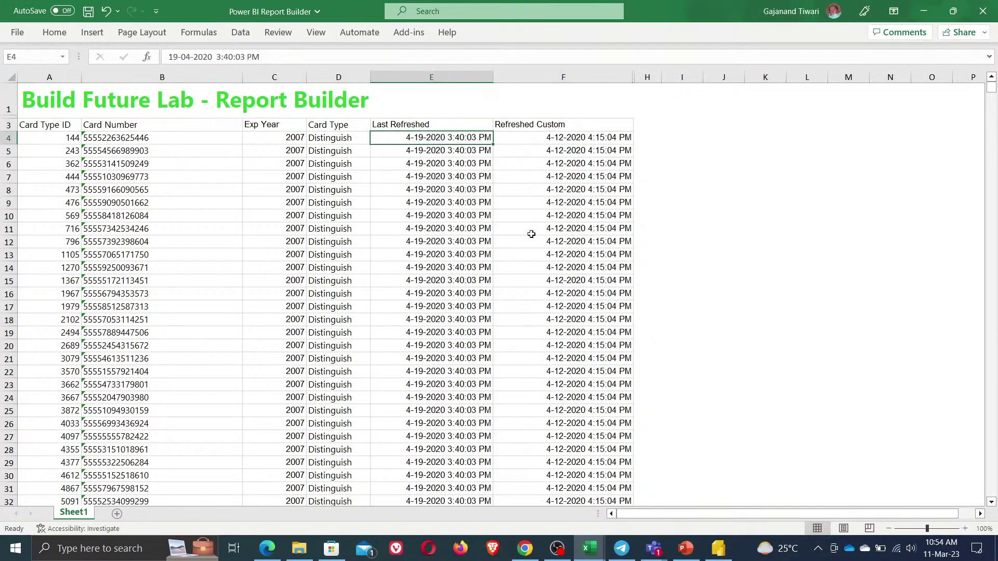
pyautogui.hotkey('alt', 'Tab')
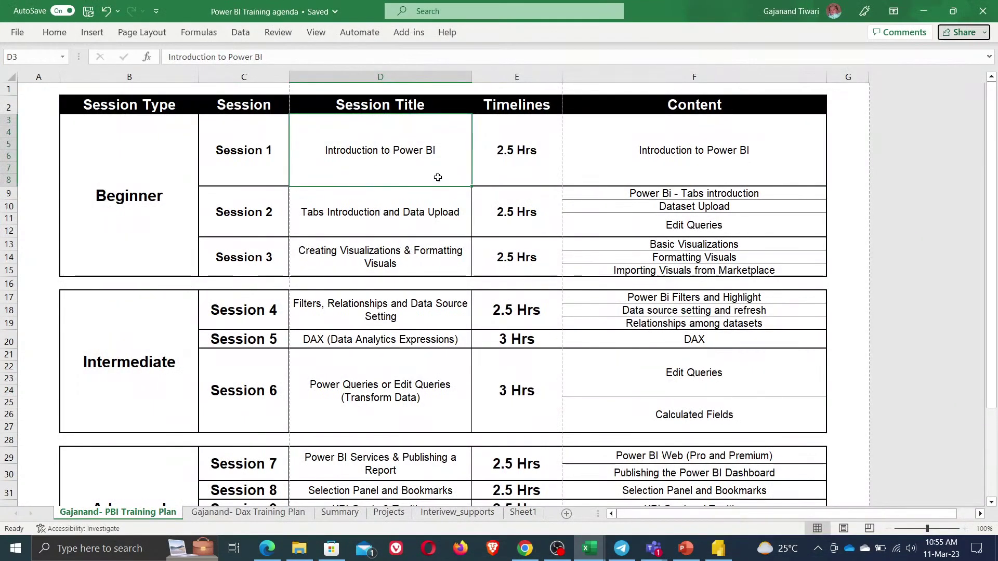
pyautogui.hotkey('alt', 'Tab')
# - Switch back to Power BI Report Builder, set the ExpYear filter's value to 2020 and apply the filter
pyautogui.hotkey('alt', 'Tab')
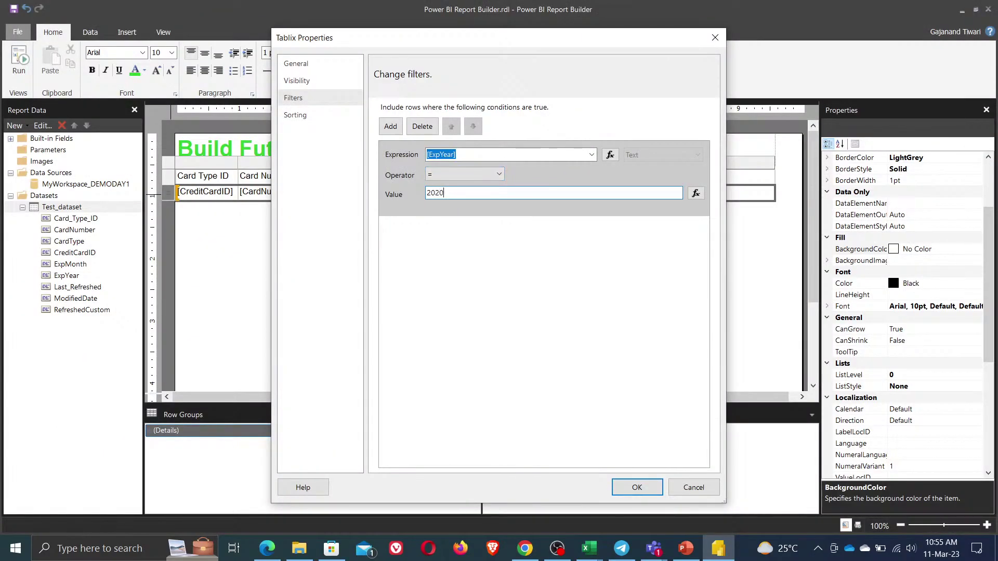
pyautogui.click(636, 487)
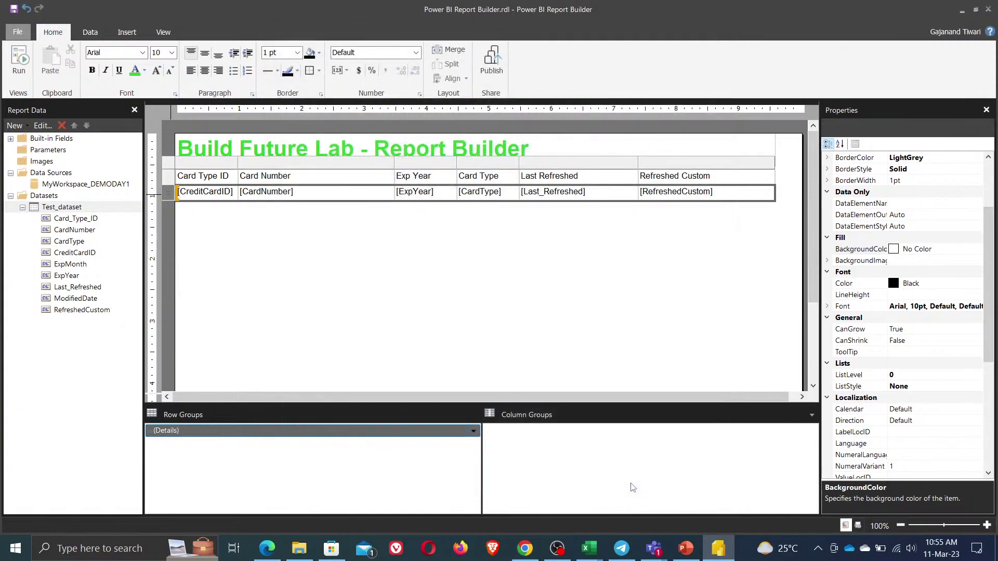
pyautogui.click(347, 276)
# - Run the report with the 2020 filter, read the detailed processing error and go back to the design view
pyautogui.press('F5')
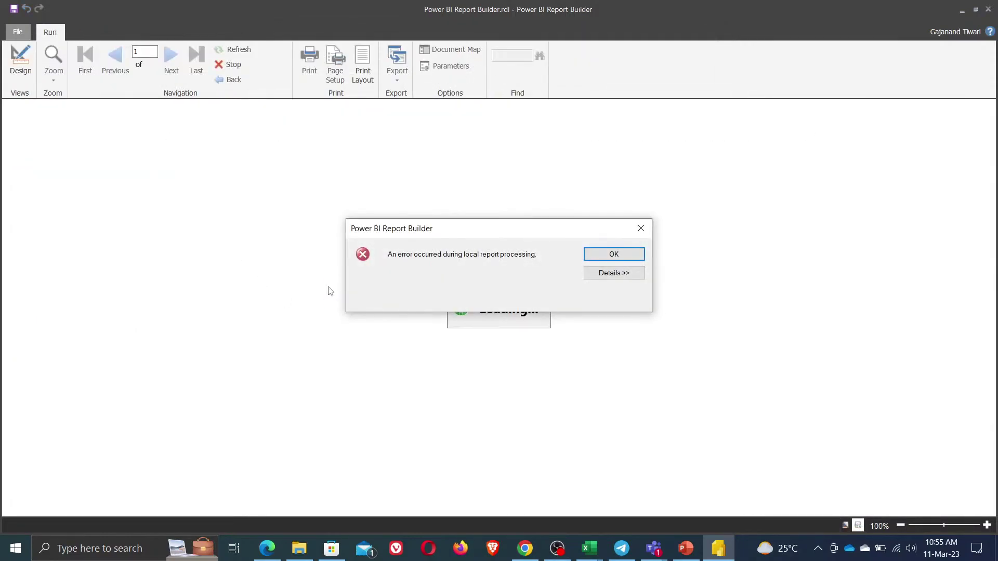
pyautogui.click(629, 273)
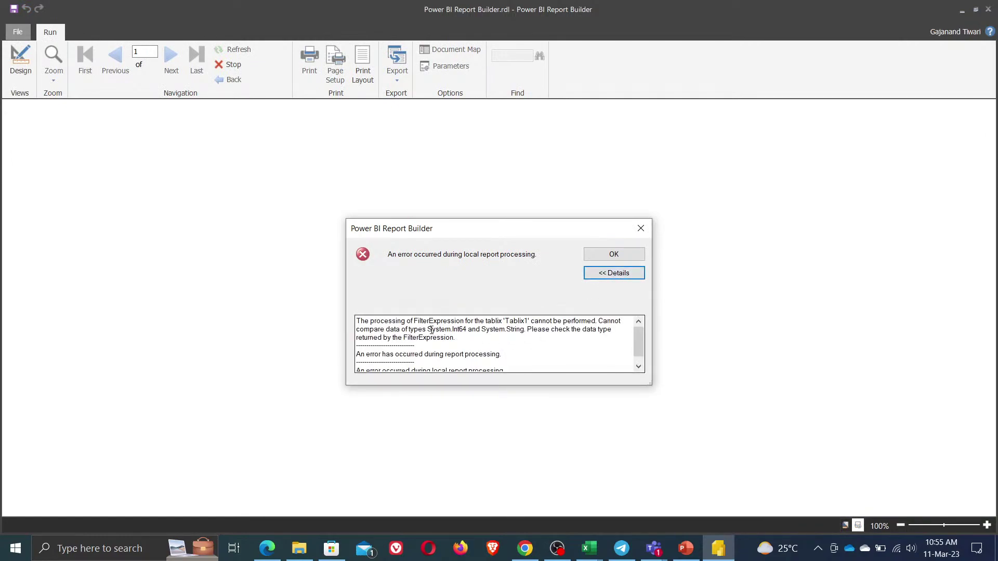
pyautogui.moveTo(358, 321); pyautogui.dragTo(605, 322)
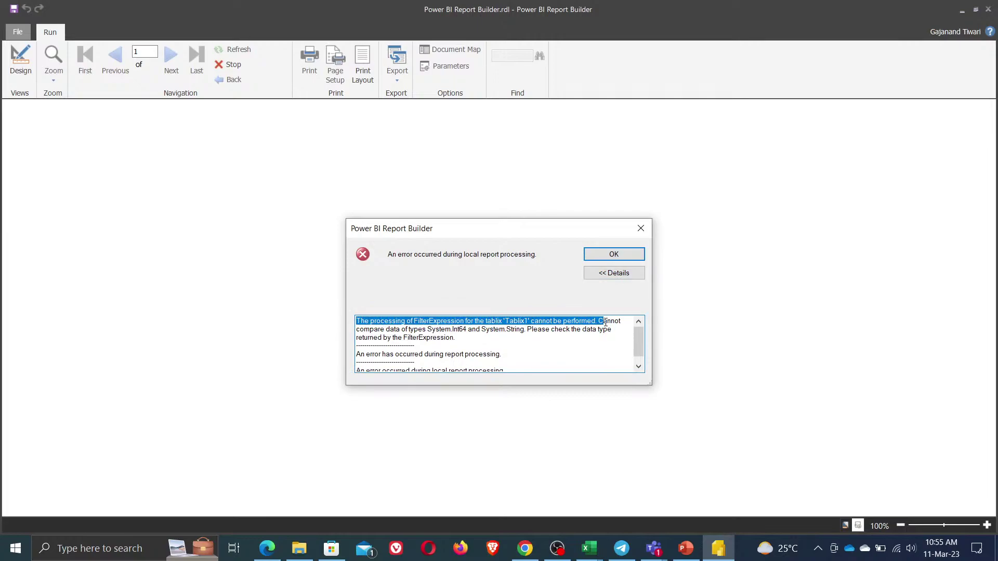
pyautogui.click(621, 258)
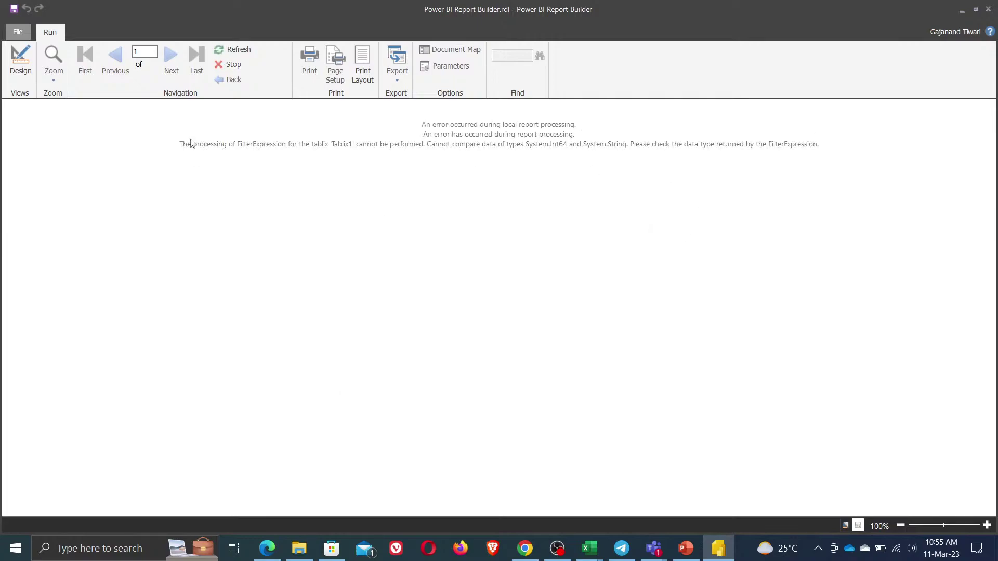
pyautogui.click(20, 58)
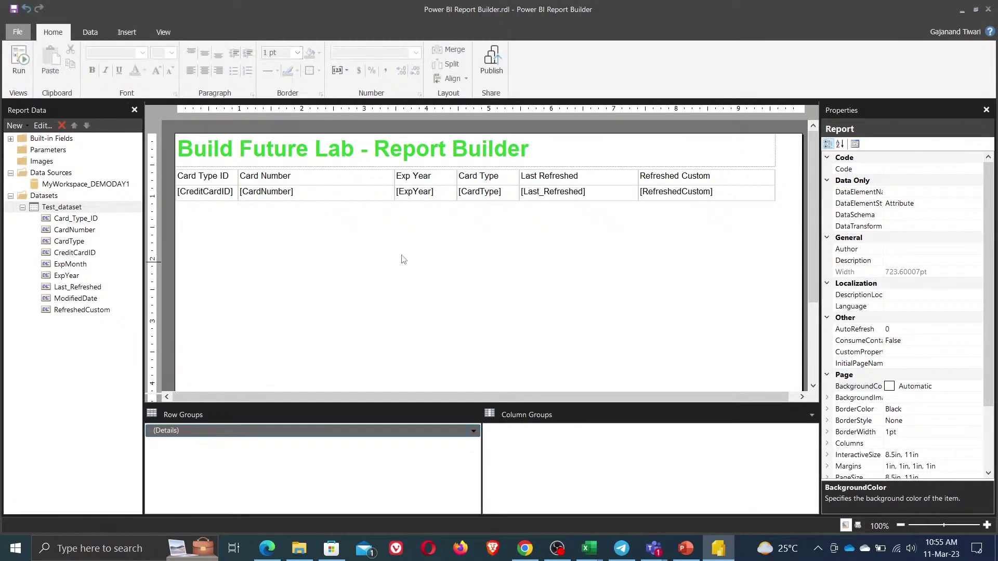
# - Reopen the card table's filter settings and try wrapping the ExpYear filter's value as trim(2020) in the expression editor
pyautogui.click(178, 196)
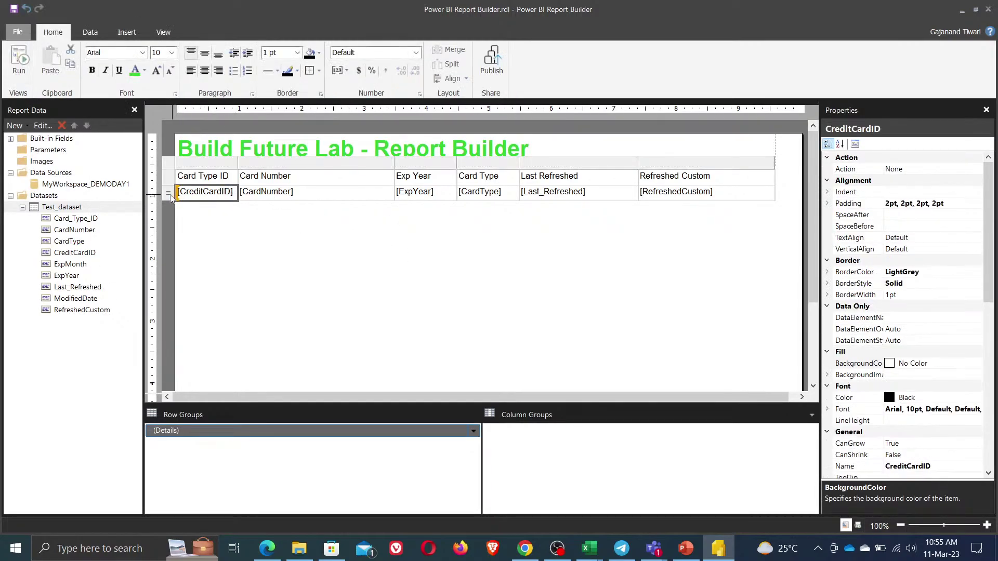
pyautogui.rightClick(172, 196)
pyautogui.click(218, 276)
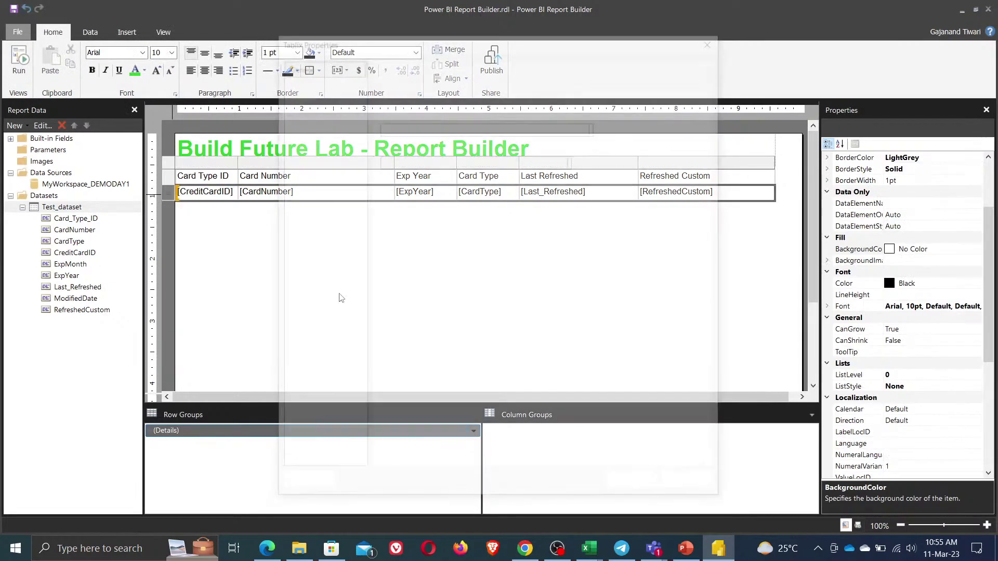
pyautogui.click(293, 97)
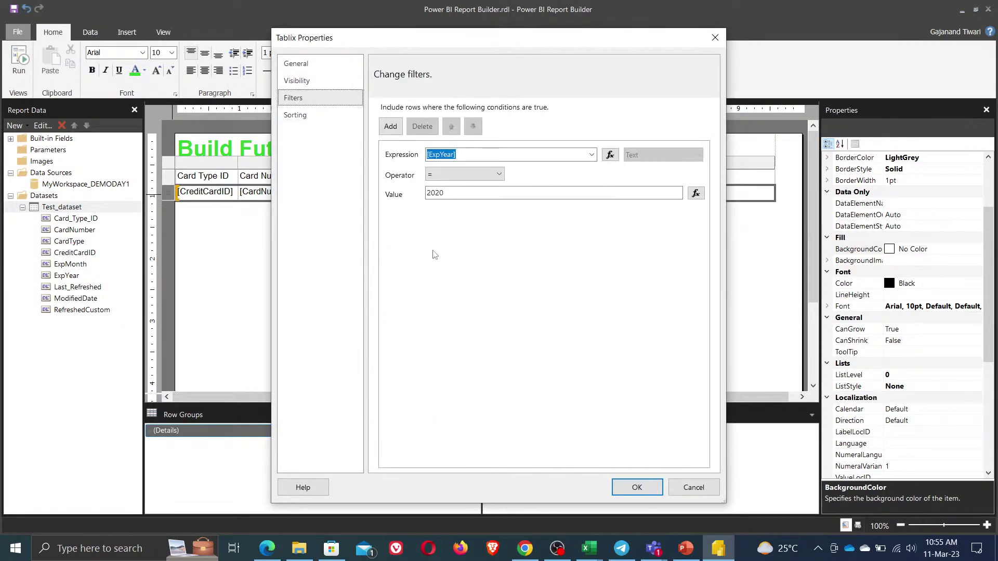
pyautogui.click(696, 194)
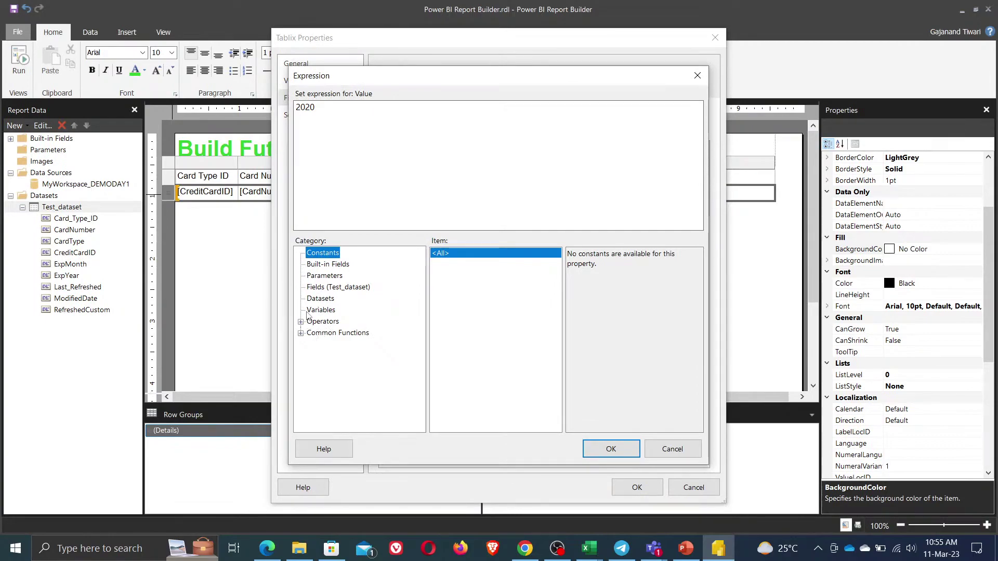
pyautogui.click(297, 108)
pyautogui.write('trim(')
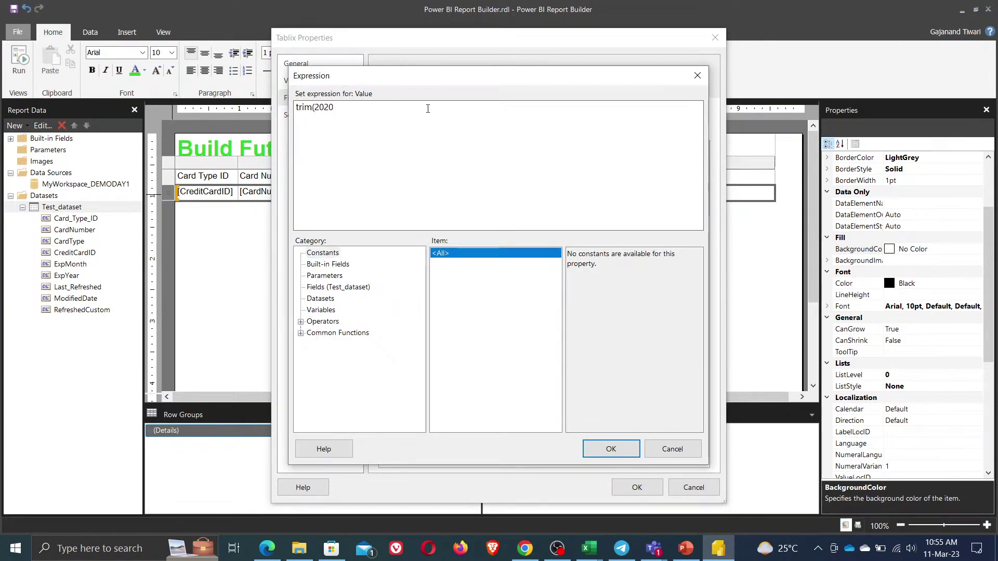
pyautogui.click(372, 111)
# - Browse the expression editor's constants, built-in fields, parameters, Test_dataset fields, datasets and variables
pyautogui.click(318, 266)
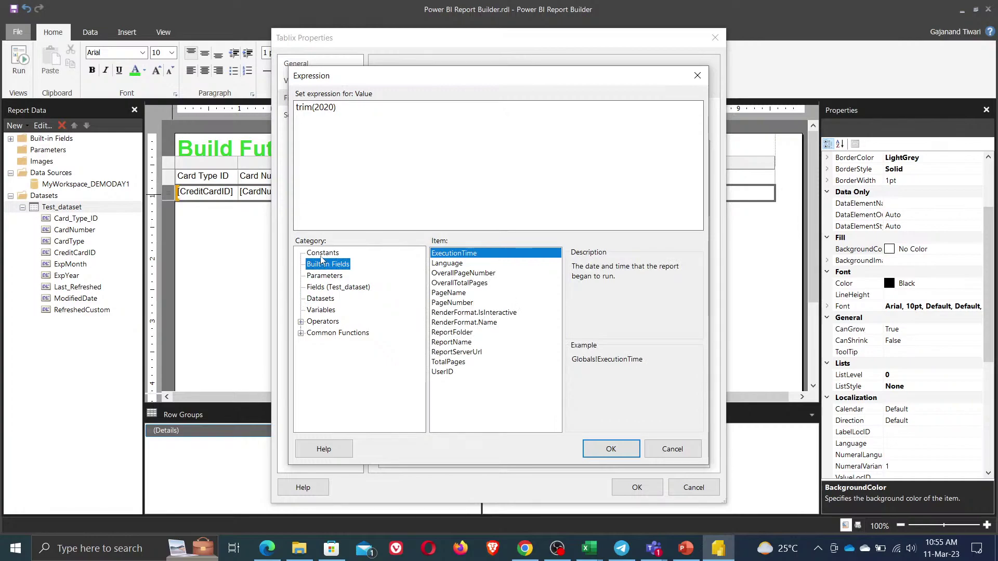
pyautogui.click(322, 254)
pyautogui.click(325, 265)
pyautogui.click(325, 276)
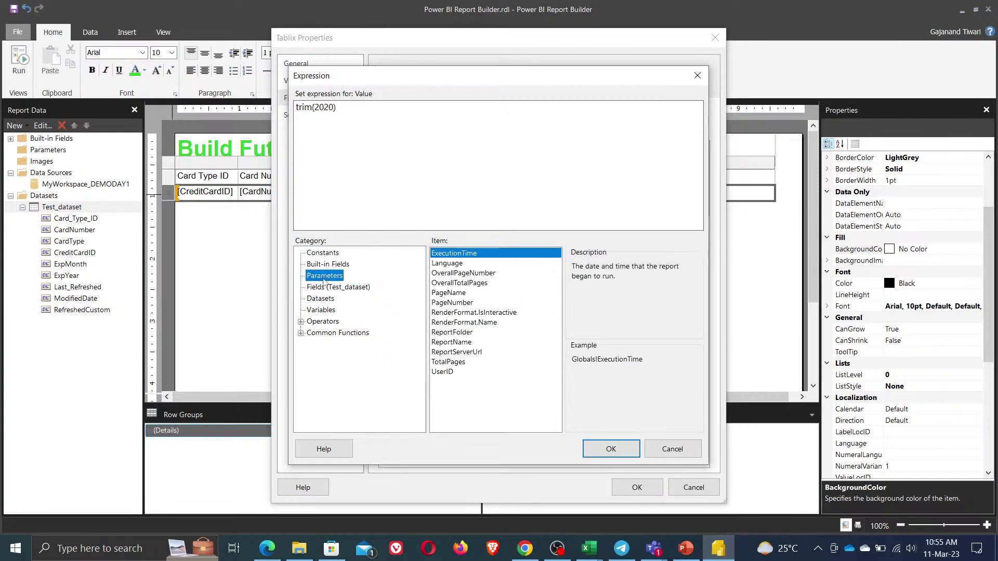
pyautogui.click(300, 322)
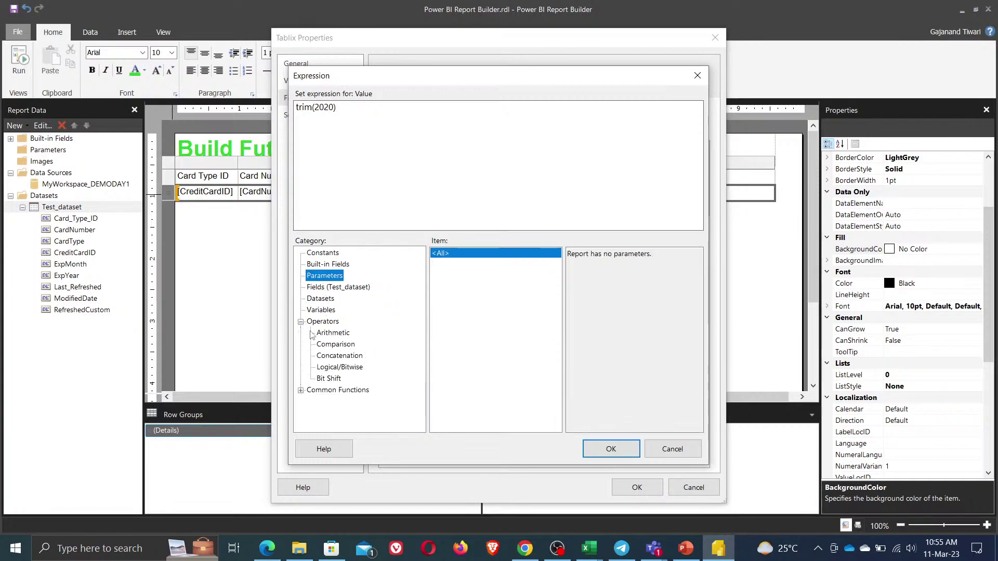
pyautogui.click(301, 390)
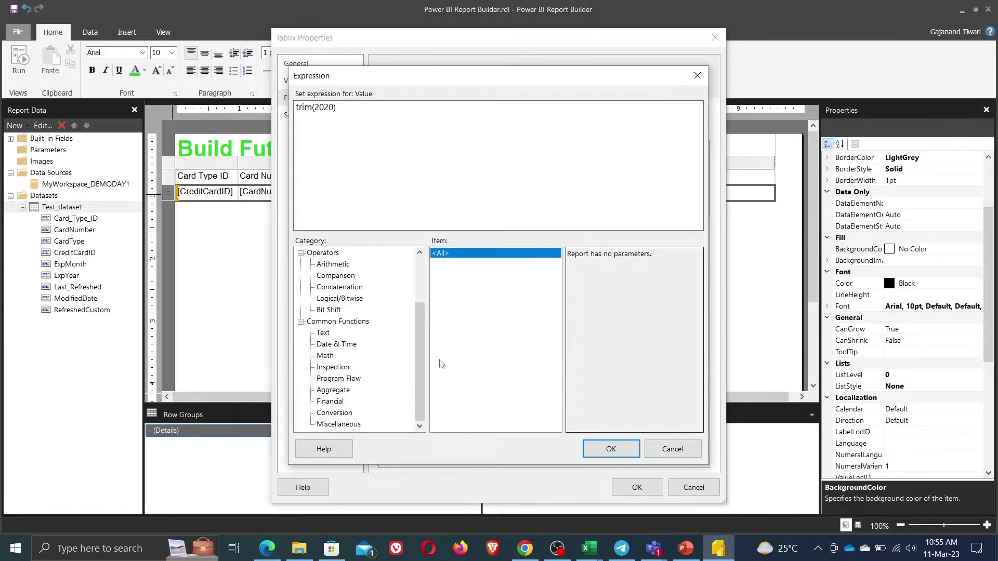
pyautogui.scroll(2, 361, 323)
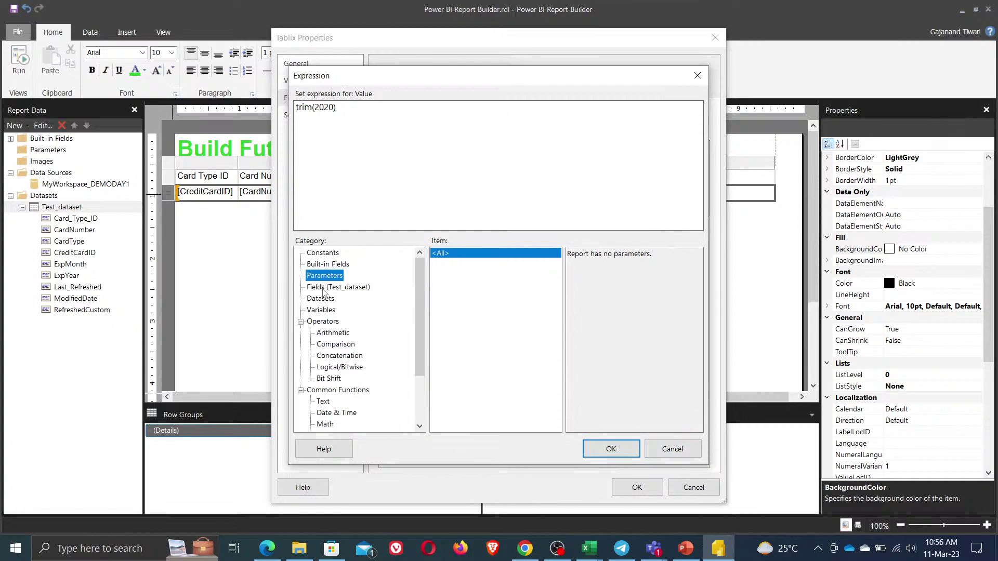
pyautogui.click(331, 268)
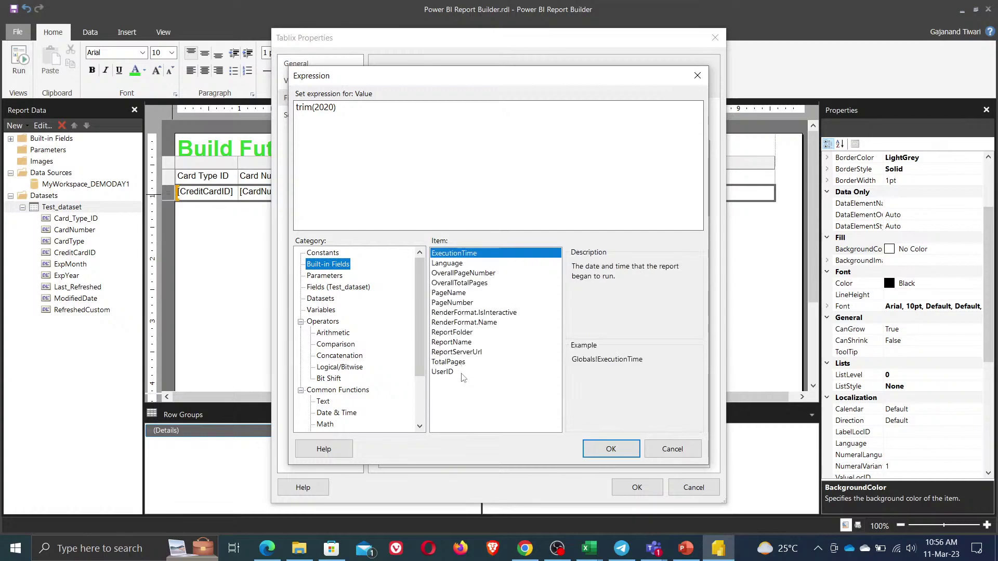
pyautogui.click(338, 276)
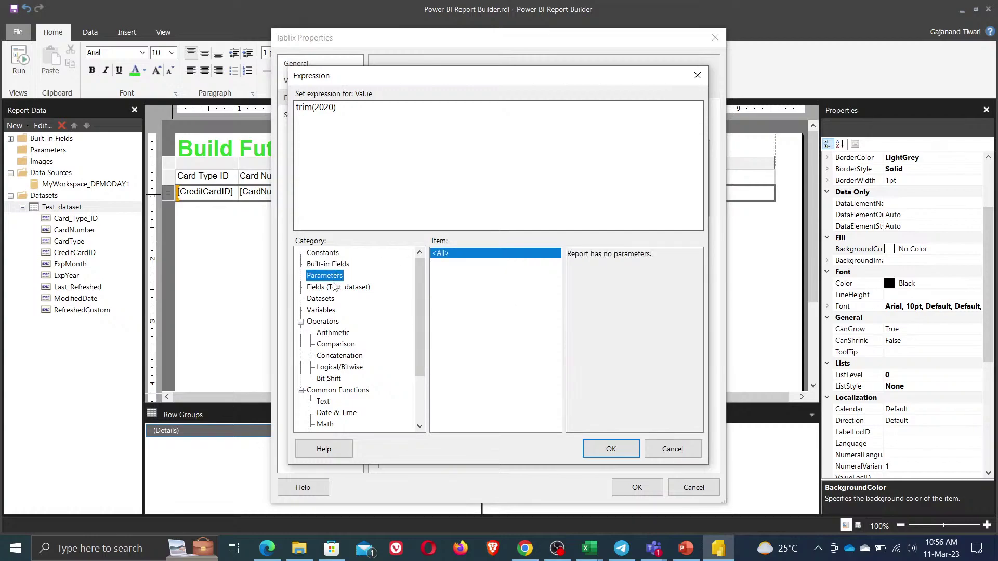
pyautogui.click(335, 287)
pyautogui.click(332, 299)
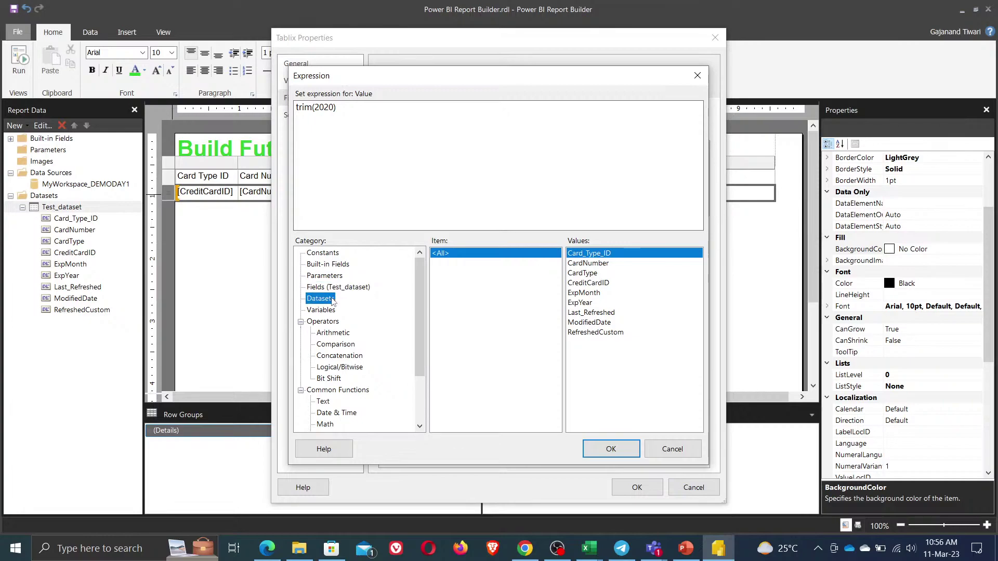
pyautogui.click(332, 310)
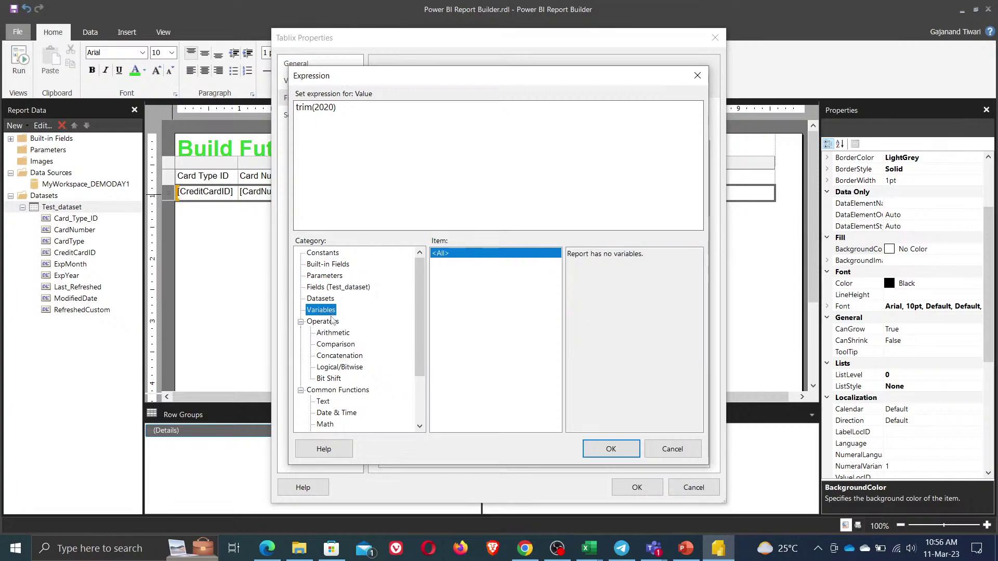
# - Examine the arithmetic, comparison, concatenation, logical and bit shift operators and search the Text functions for Trim
pyautogui.click(333, 333)
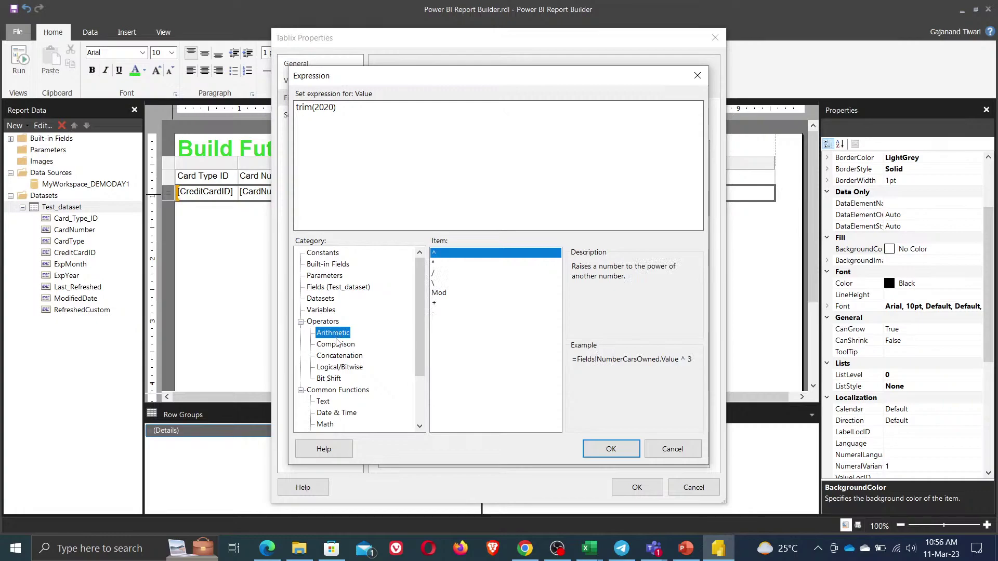
pyautogui.click(336, 344)
pyautogui.click(338, 356)
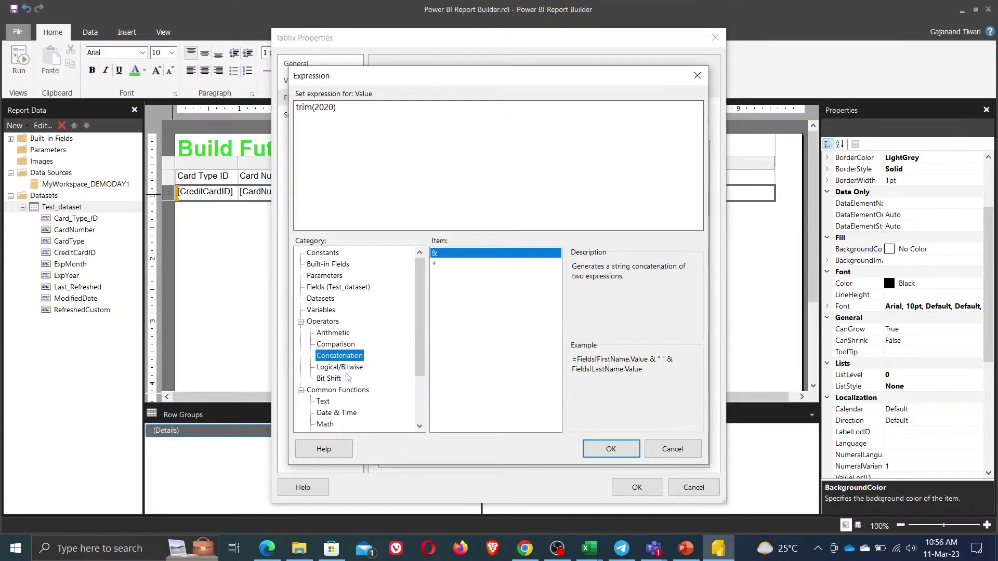
pyautogui.click(347, 368)
pyautogui.click(342, 381)
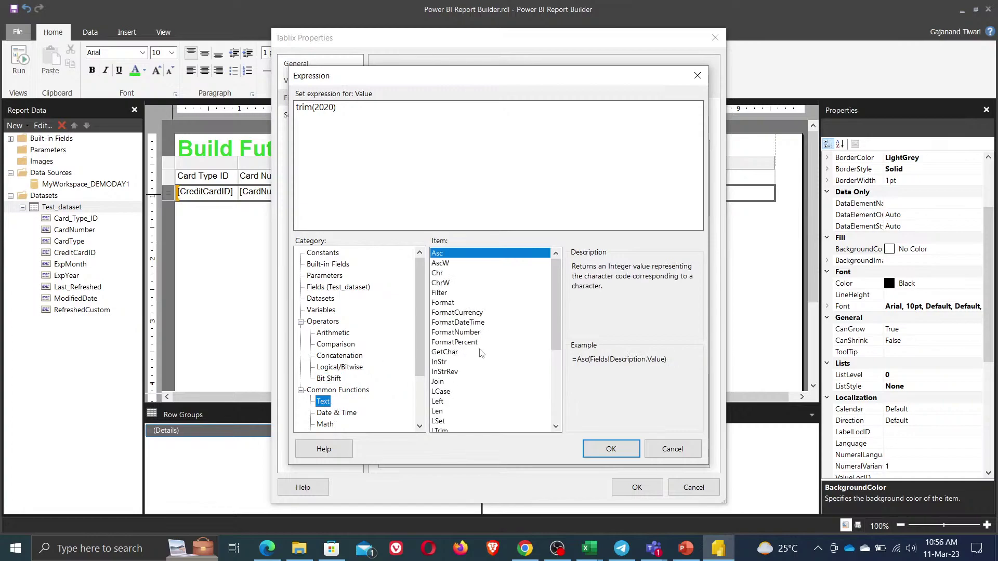
pyautogui.scroll(-1, 481, 354)
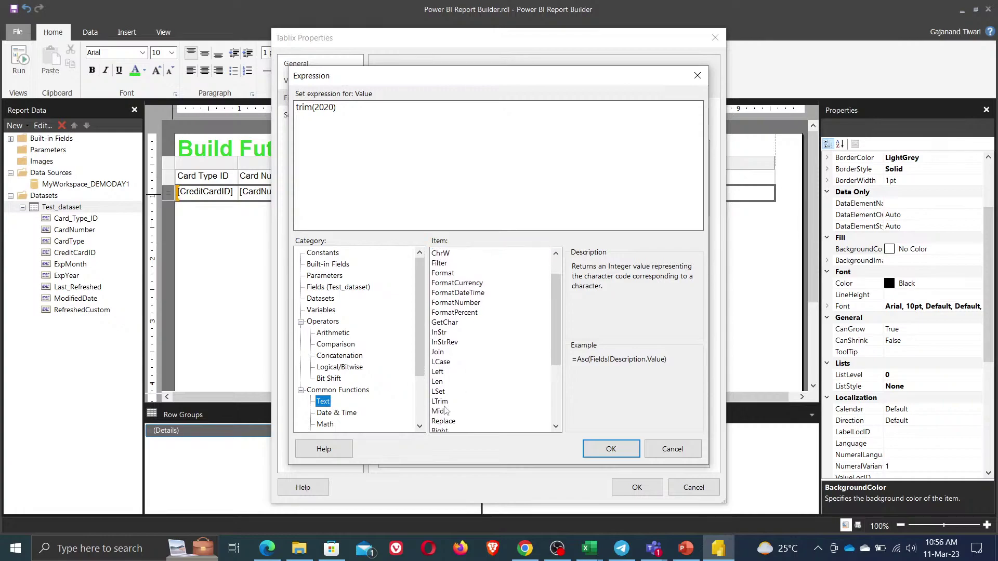
pyautogui.scroll(-2, 460, 398)
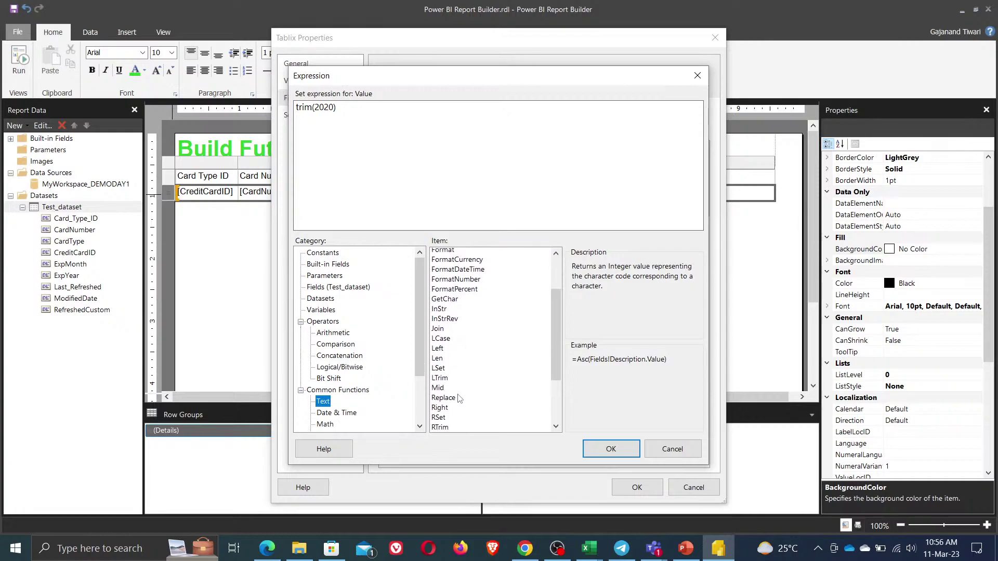
pyautogui.scroll(-2, 460, 398)
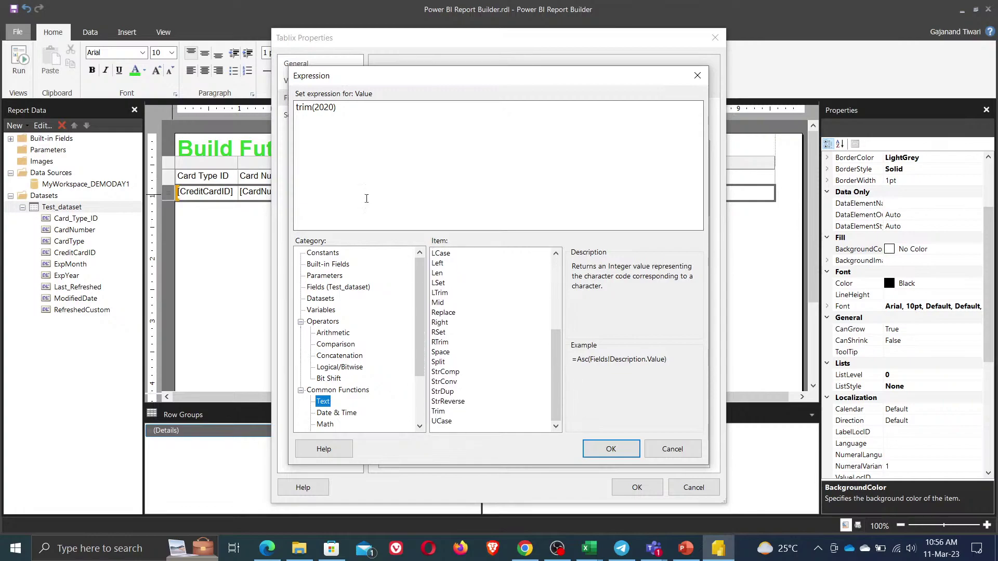
# - Try rewriting the filter's value expression as = Trim(2020) with the built-in Trim function and apply the filter
pyautogui.doubleClick(311, 109)
pyautogui.press('BackSpace')
pyautogui.write('=')
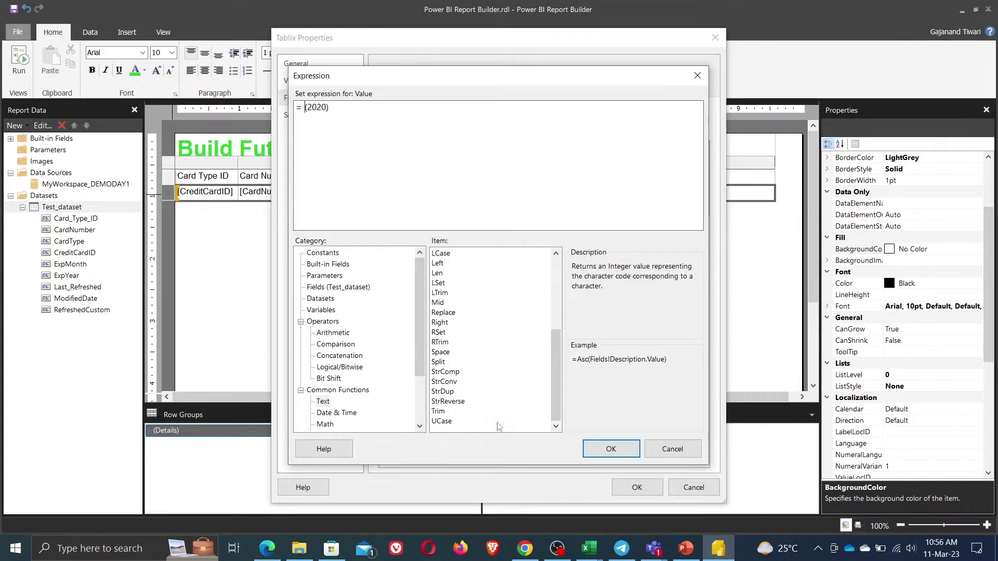
pyautogui.doubleClick(439, 411)
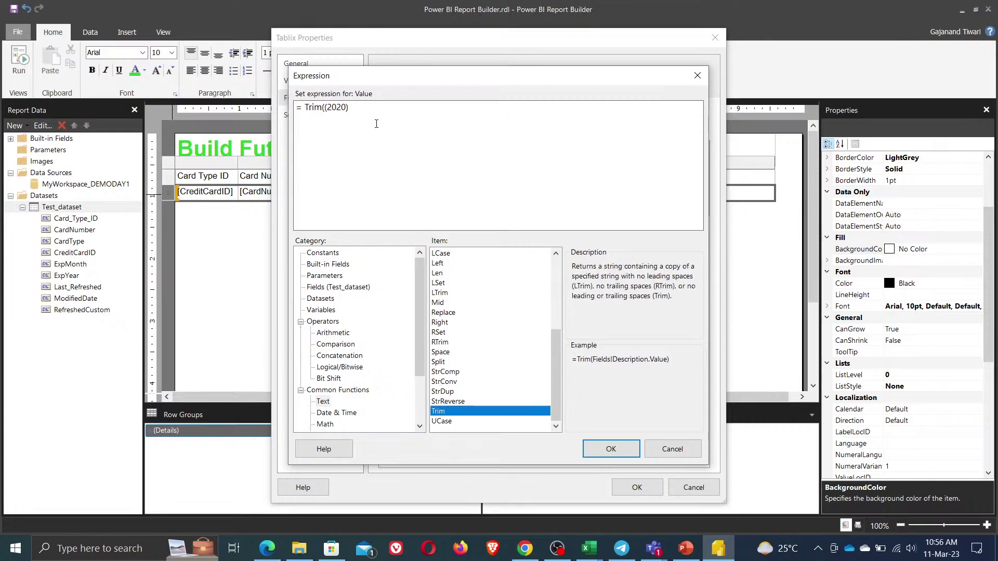
pyautogui.press('BackSpace')
pyautogui.click(612, 456)
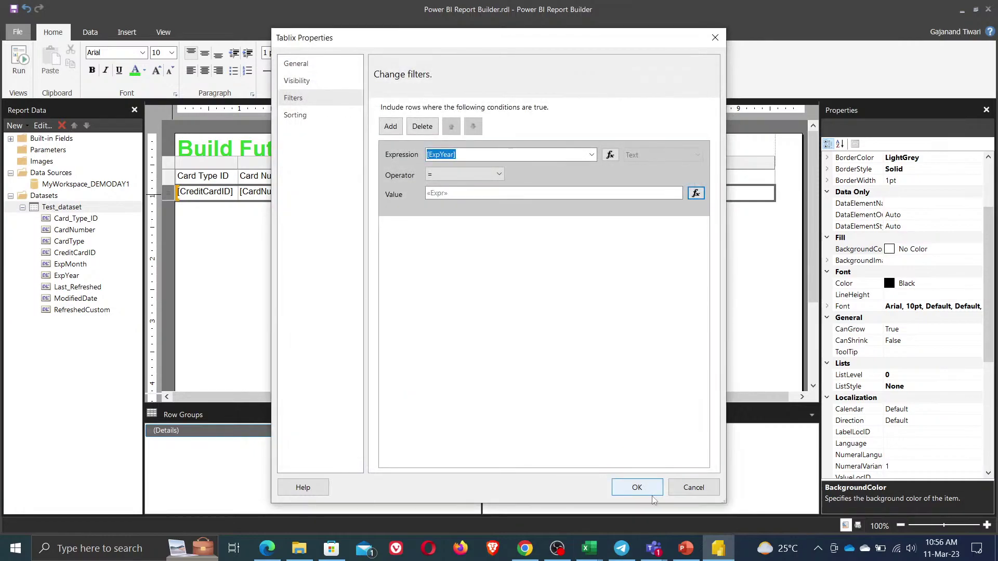
pyautogui.click(634, 487)
# - Run the report with the Trim filter value, read the detailed processing error and go back to the design view
pyautogui.click(19, 59)
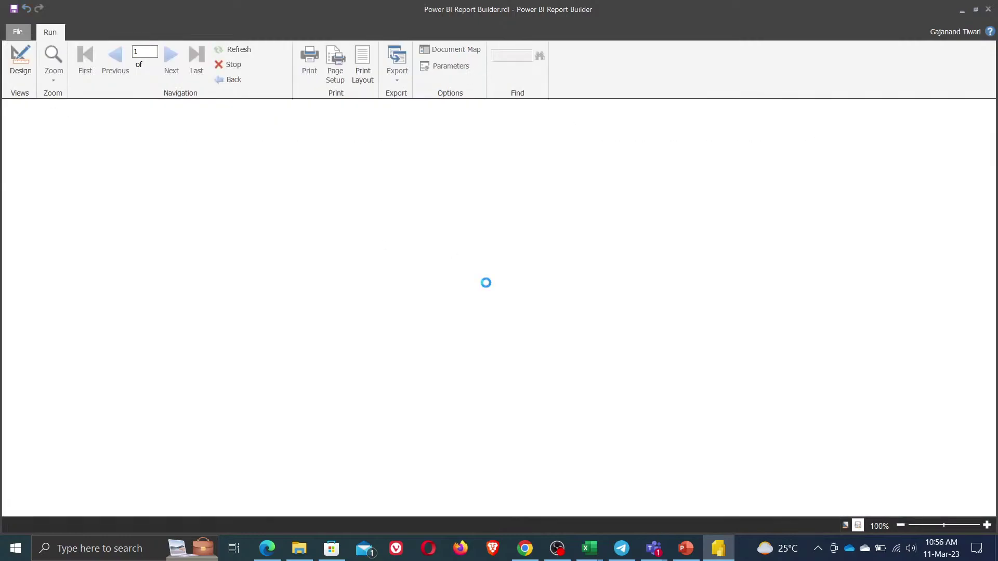
pyautogui.click(628, 276)
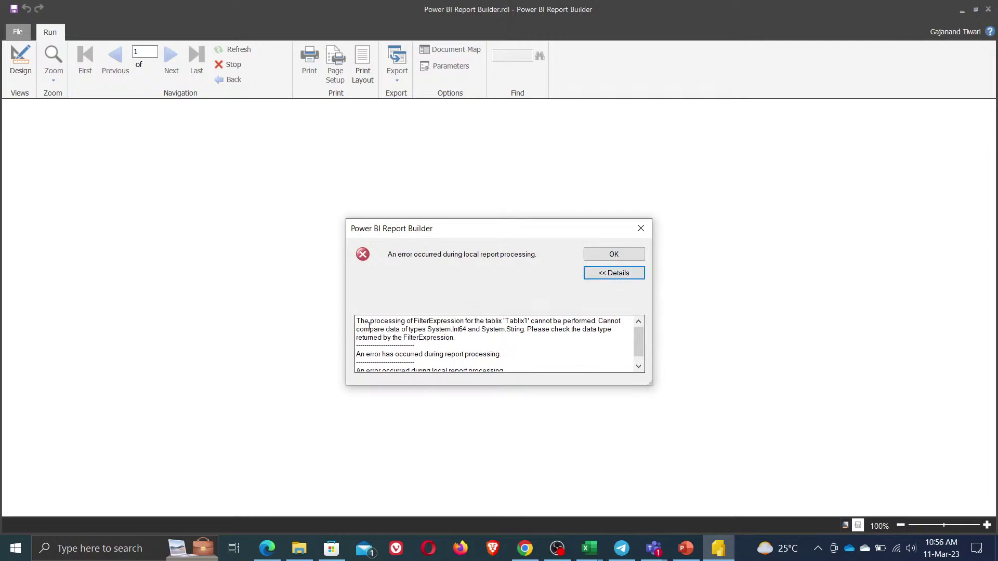
pyautogui.moveTo(358, 329); pyautogui.dragTo(573, 337)
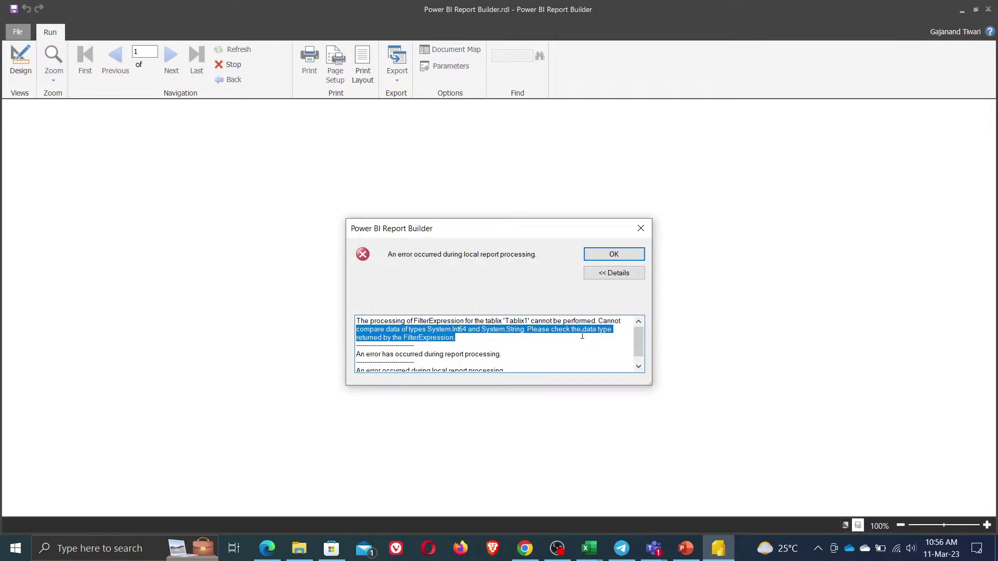
pyautogui.click(613, 254)
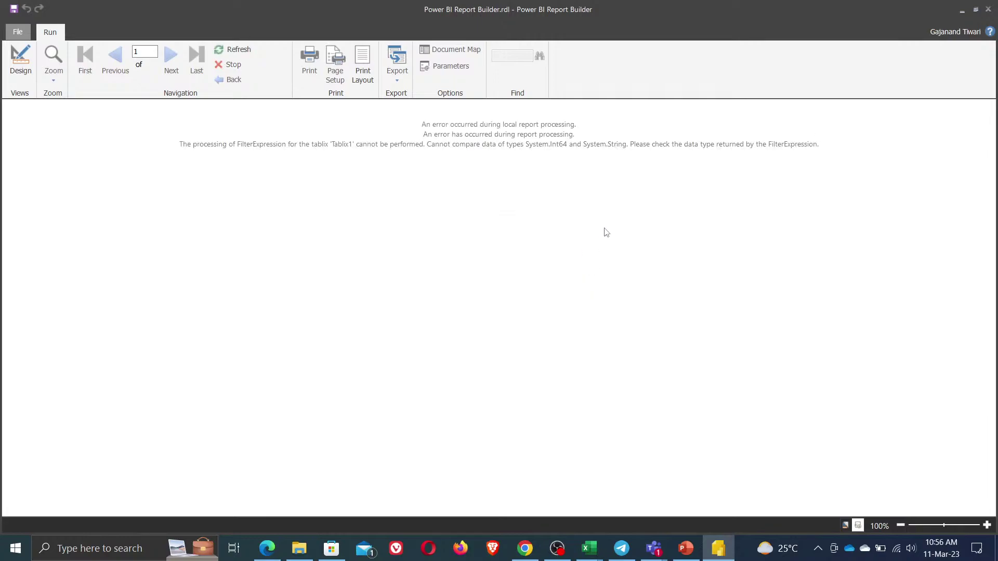
pyautogui.click(21, 62)
# - Reopen the card table's filter settings and set the ExpYear filter's value to 2020
pyautogui.doubleClick(176, 197)
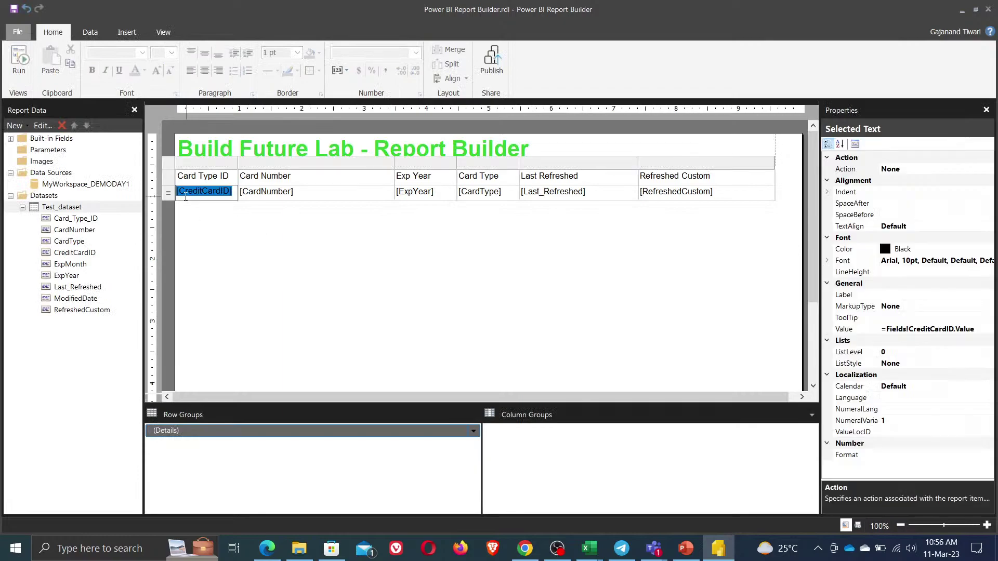
pyautogui.click(169, 196)
pyautogui.rightClick(170, 195)
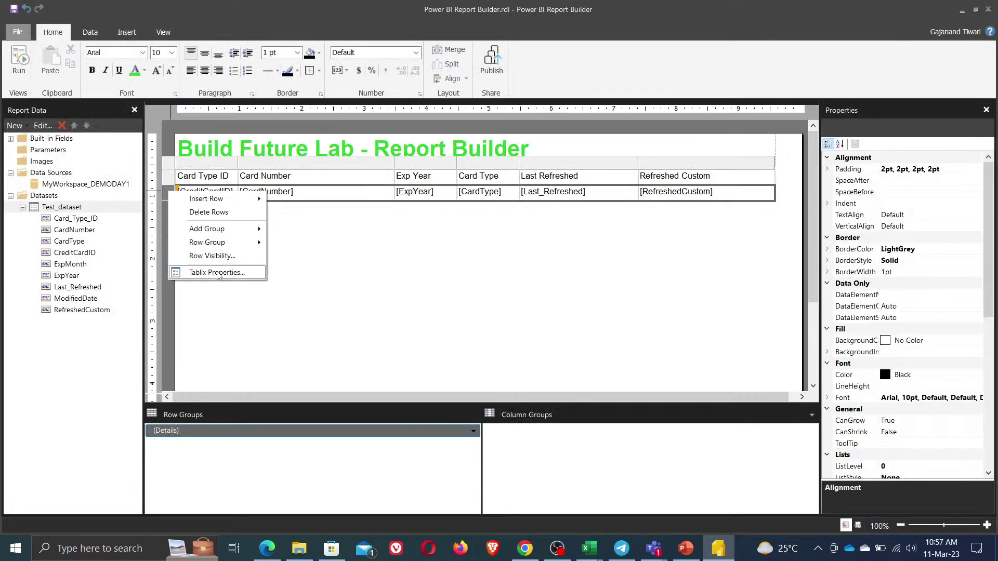
pyautogui.click(208, 276)
pyautogui.click(293, 97)
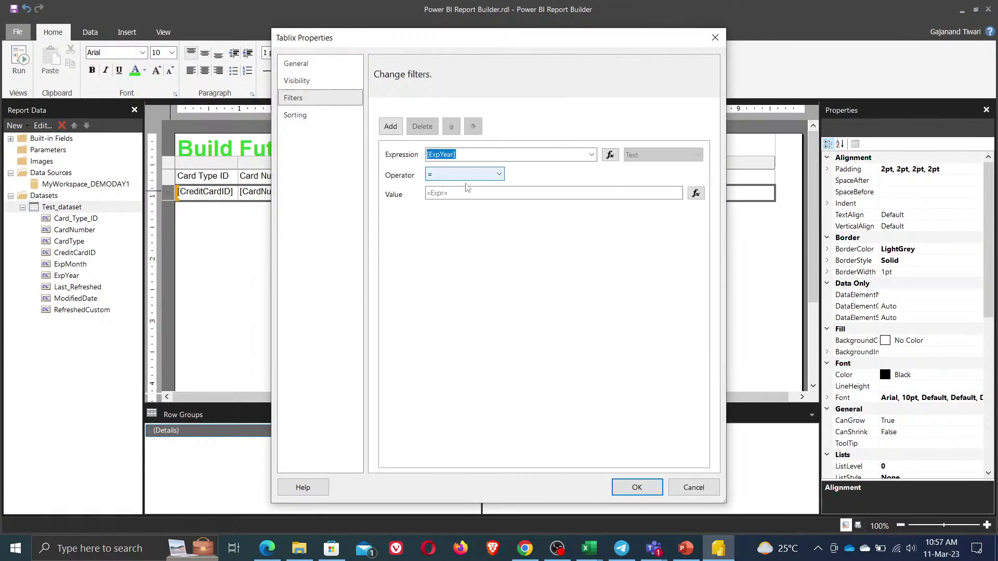
pyautogui.click(490, 193)
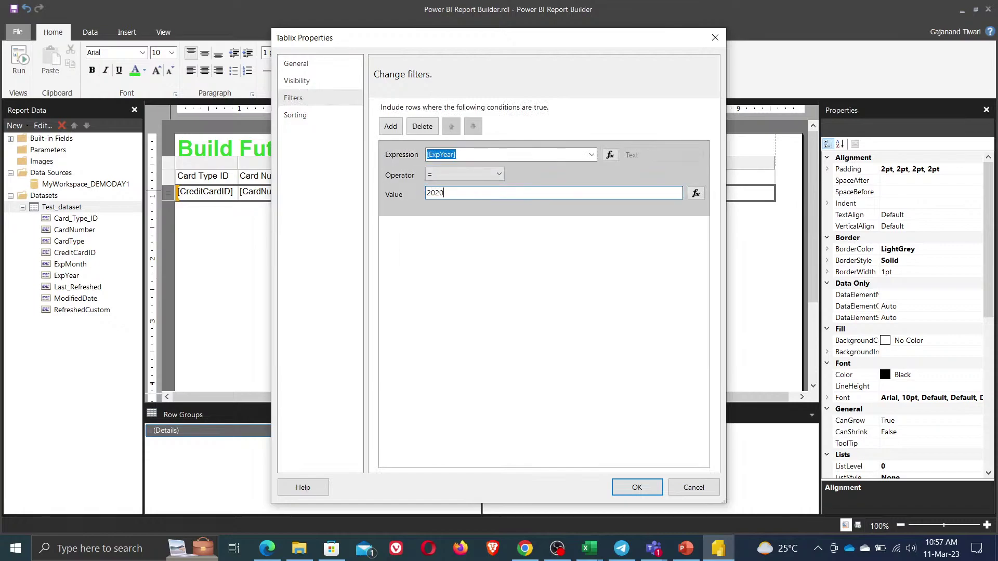
# - Try wrapping the filter's ExpYear expression in an int function as =int(Fields!ExpYear.Value)
pyautogui.click(611, 154)
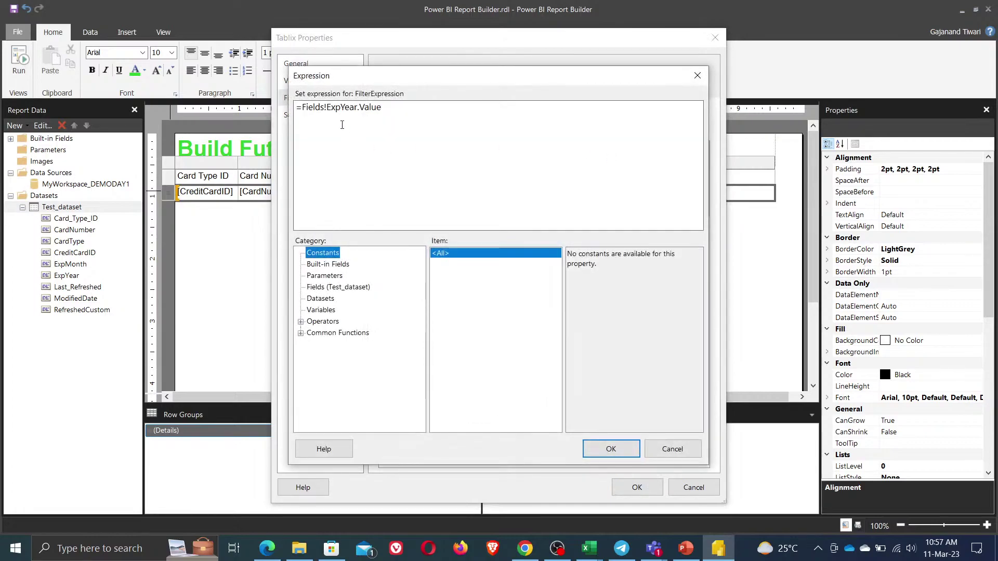
pyautogui.click(304, 109)
pyautogui.write('int(')
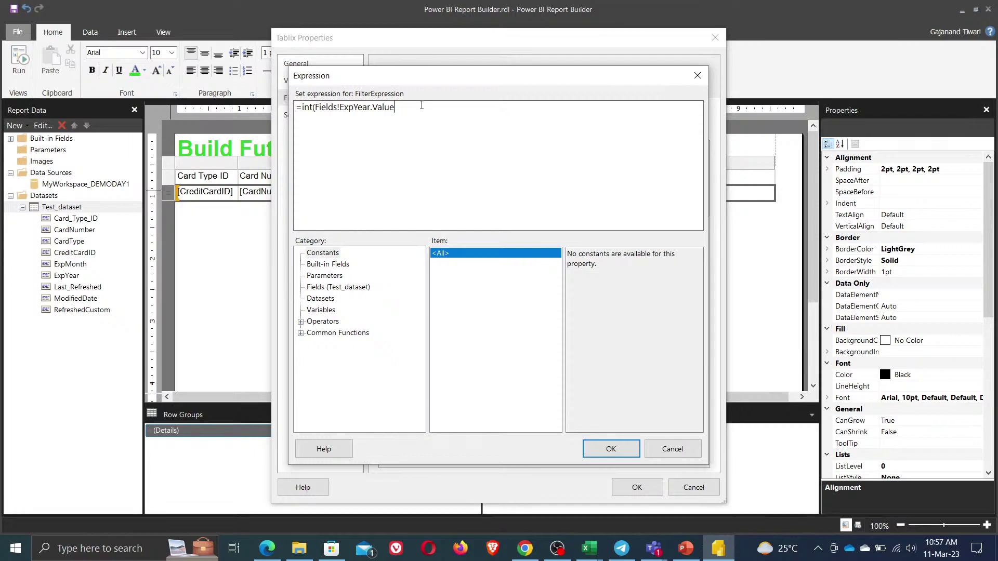
pyautogui.write(')')
# - Examine the comparison and logical operators and the Text functions for a data type conversion function
pyautogui.click(301, 322)
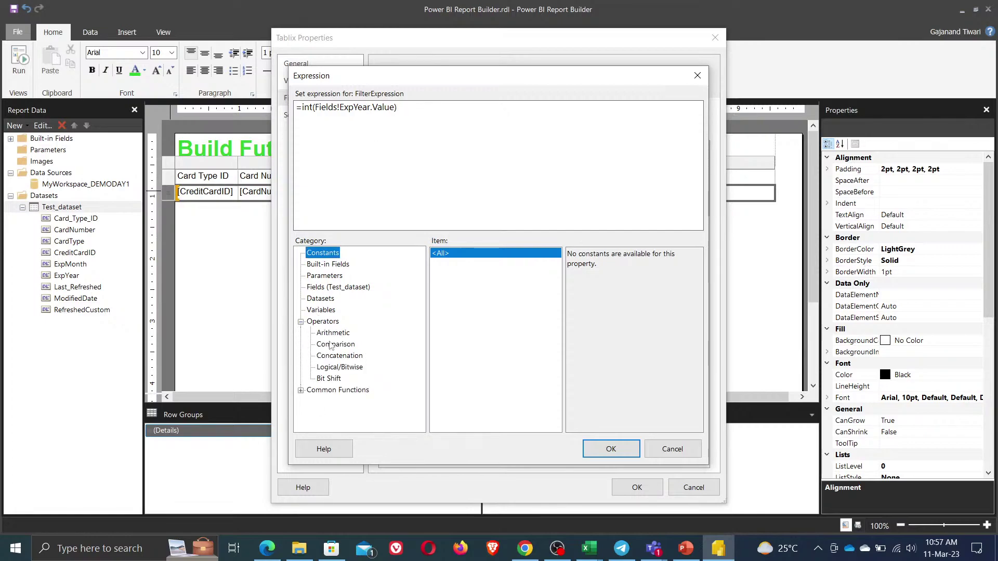
pyautogui.click(330, 336)
pyautogui.click(333, 344)
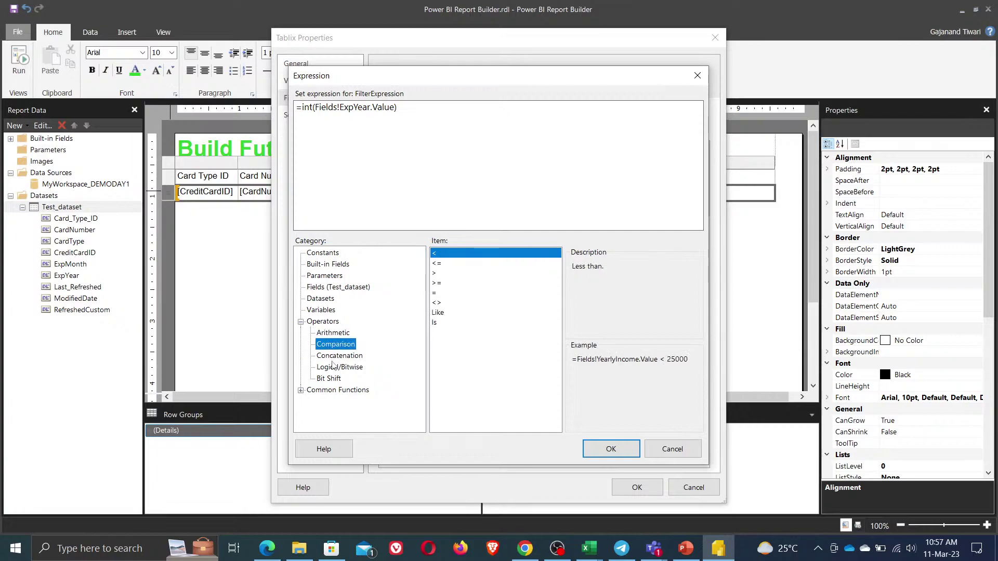
pyautogui.click(333, 367)
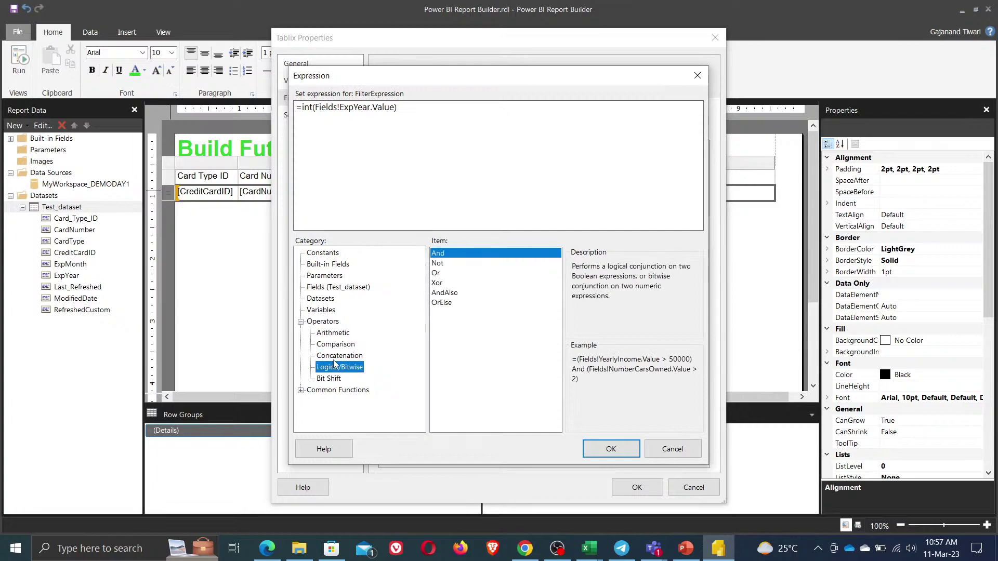
pyautogui.click(301, 390)
pyautogui.click(324, 334)
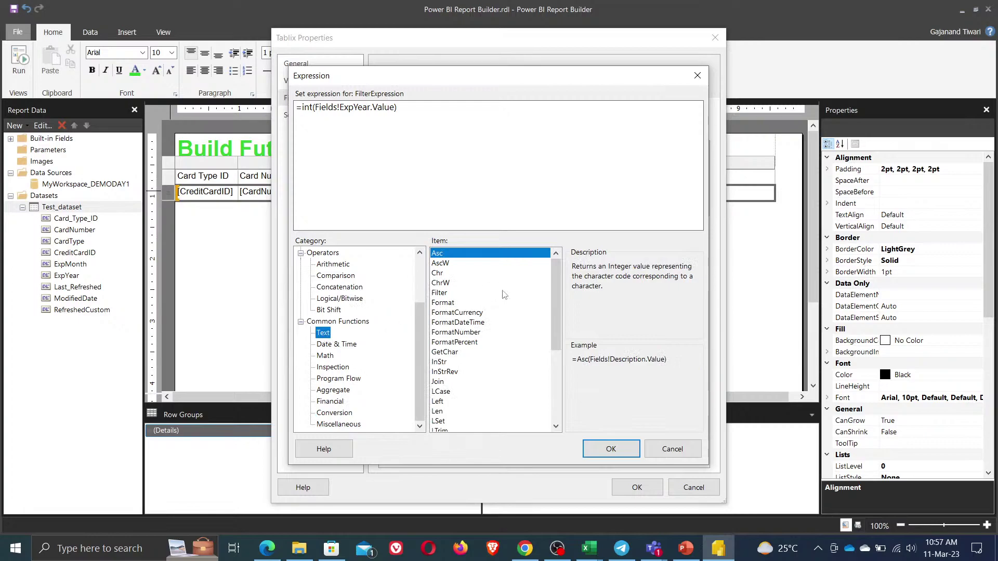
pyautogui.scroll(-1, 474, 316)
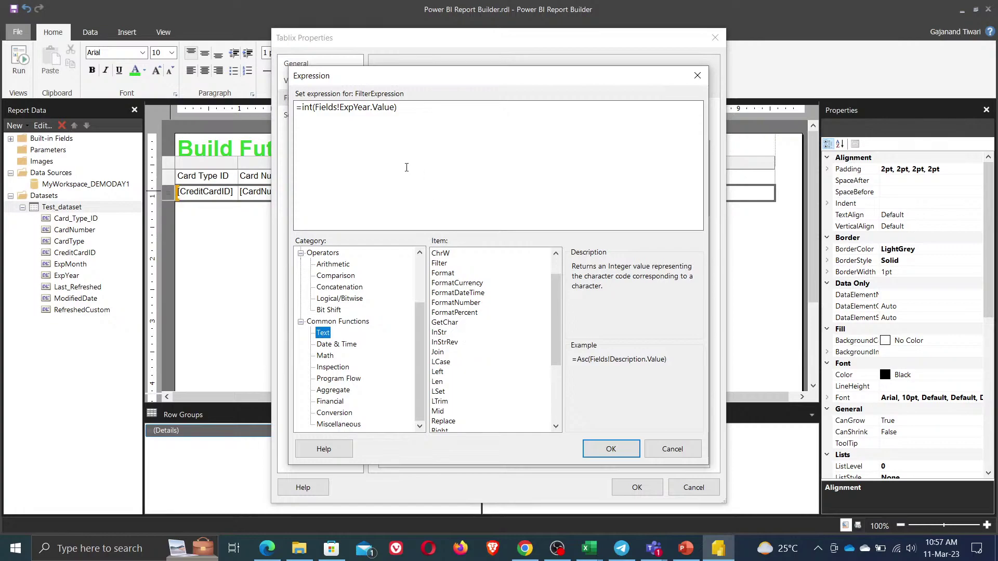
# - Try replacing int with the built-in InStr function to make the filter expression =InStr(Fields!ExpYear.Value), and accept it
pyautogui.moveTo(314, 106); pyautogui.dragTo(302, 107)
pyautogui.press('Delete')
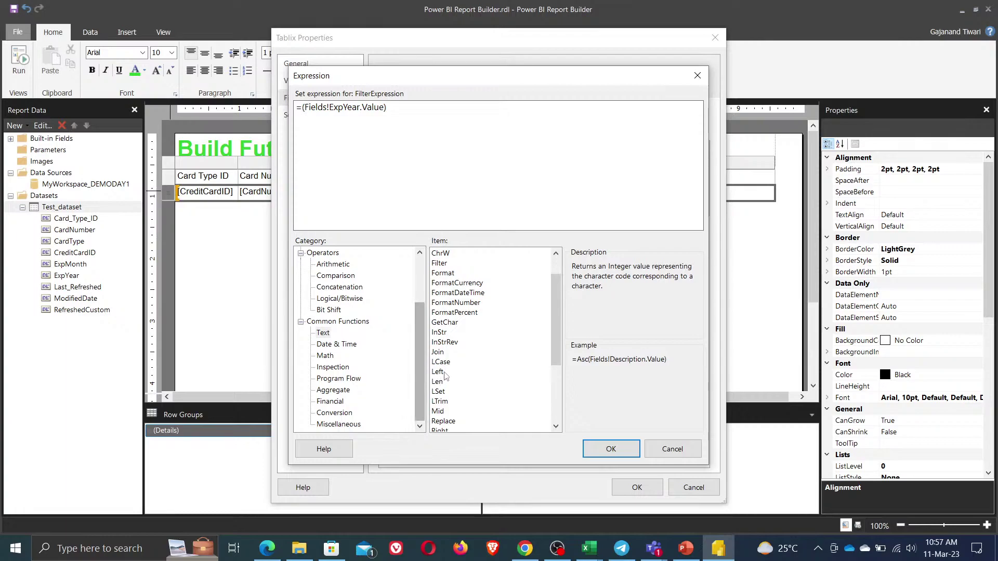
pyautogui.click(443, 334)
pyautogui.doubleClick(443, 334)
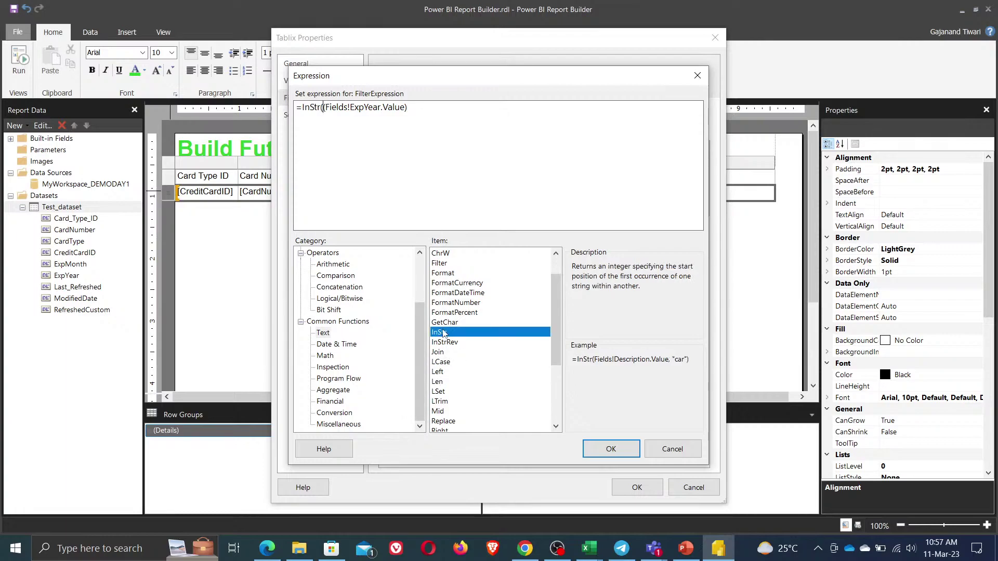
pyautogui.click(611, 449)
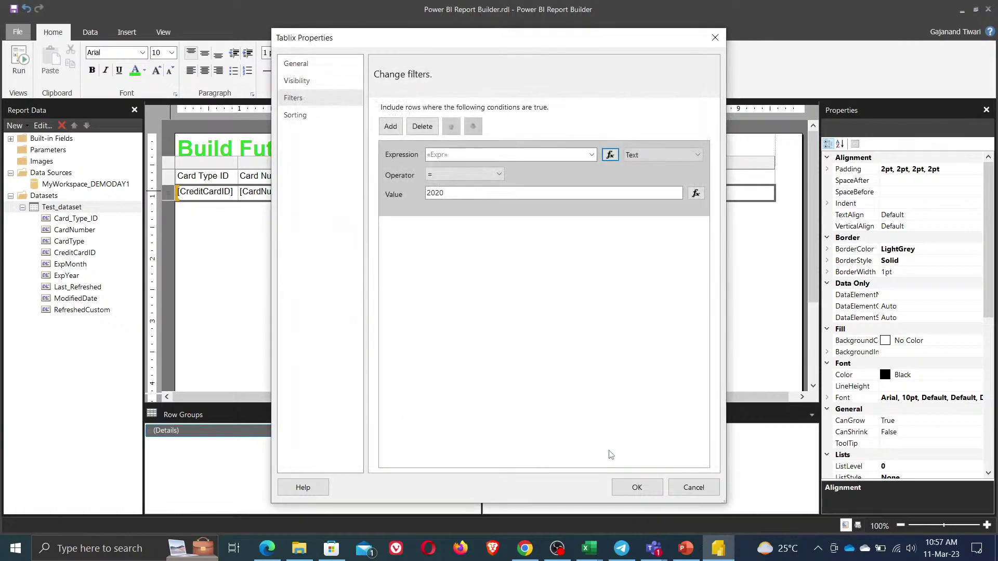
# - Try rewriting the filter's value expression as = InStr(2020) with the built-in Text function and apply the filter
pyautogui.click(696, 195)
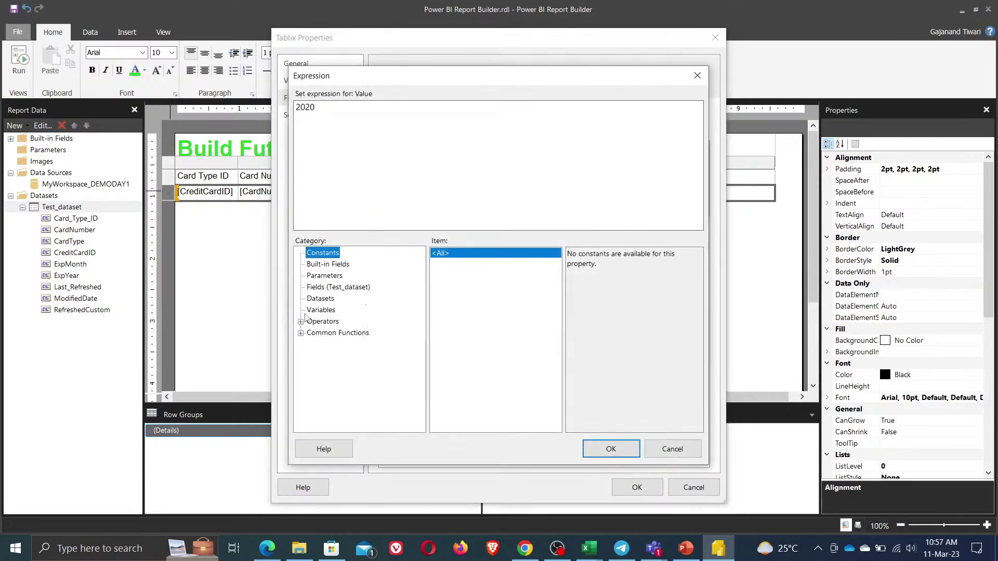
pyautogui.click(302, 333)
pyautogui.click(322, 332)
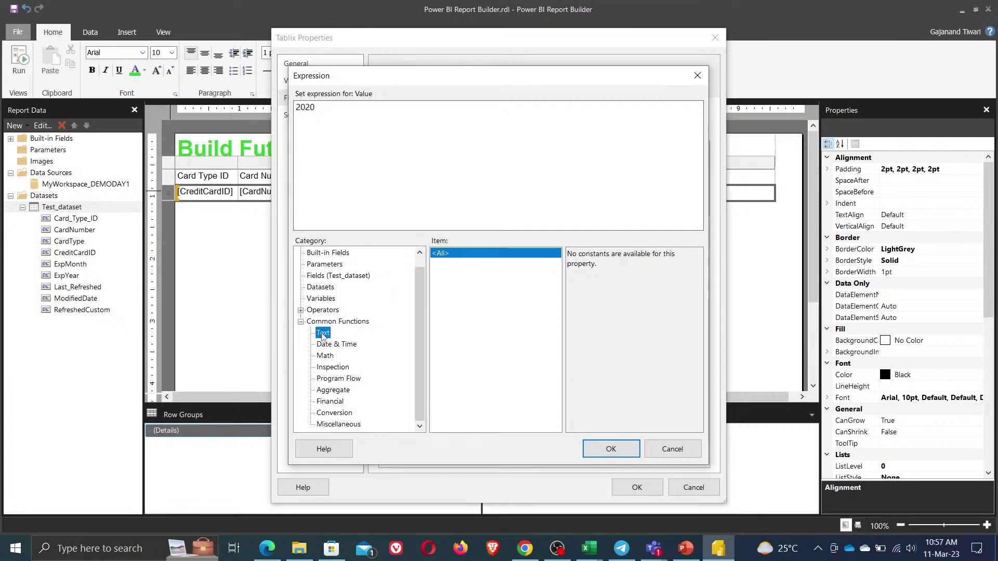
pyautogui.click(441, 364)
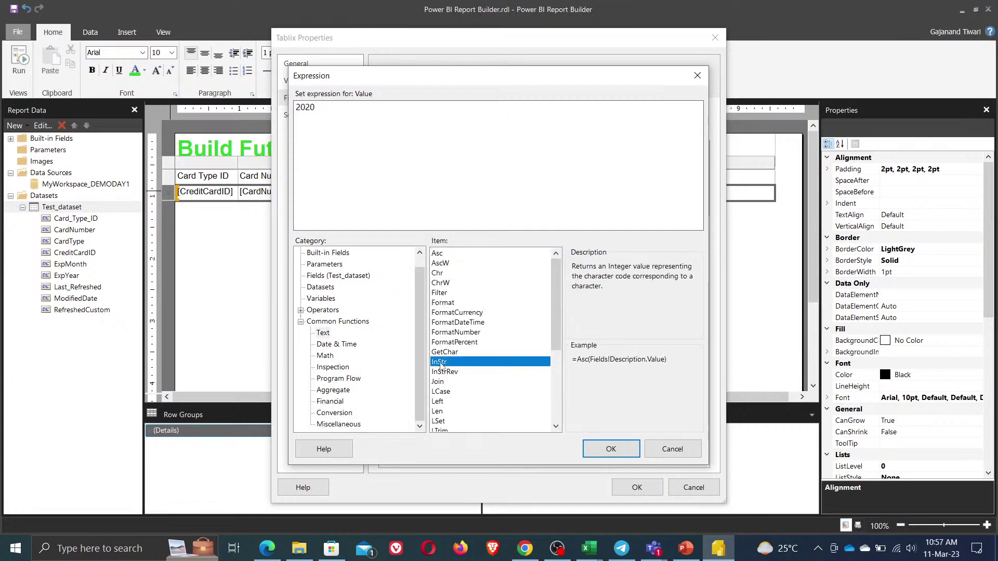
pyautogui.write('=')
pyautogui.doubleClick(437, 363)
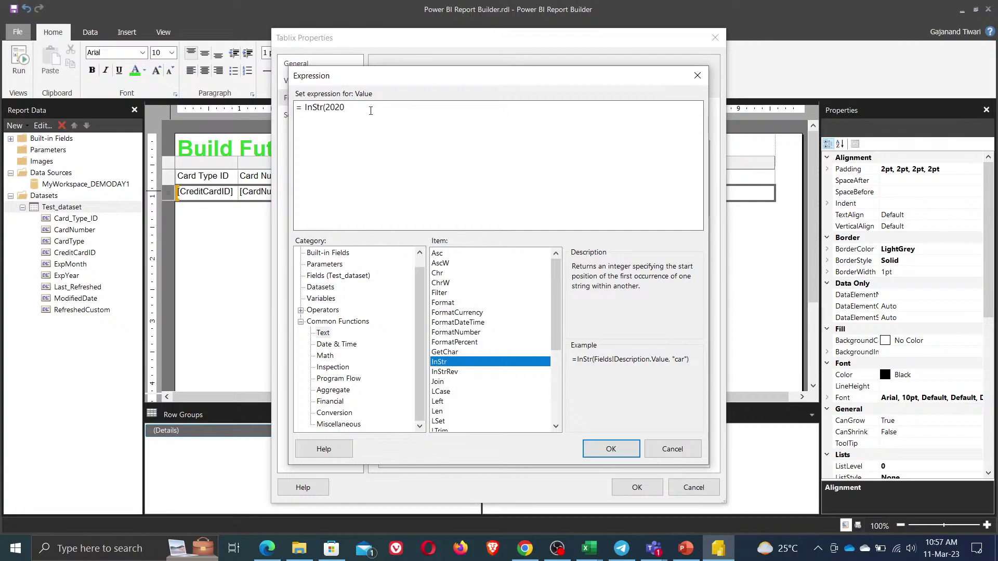
pyautogui.write(')')
pyautogui.click(610, 456)
pyautogui.click(636, 488)
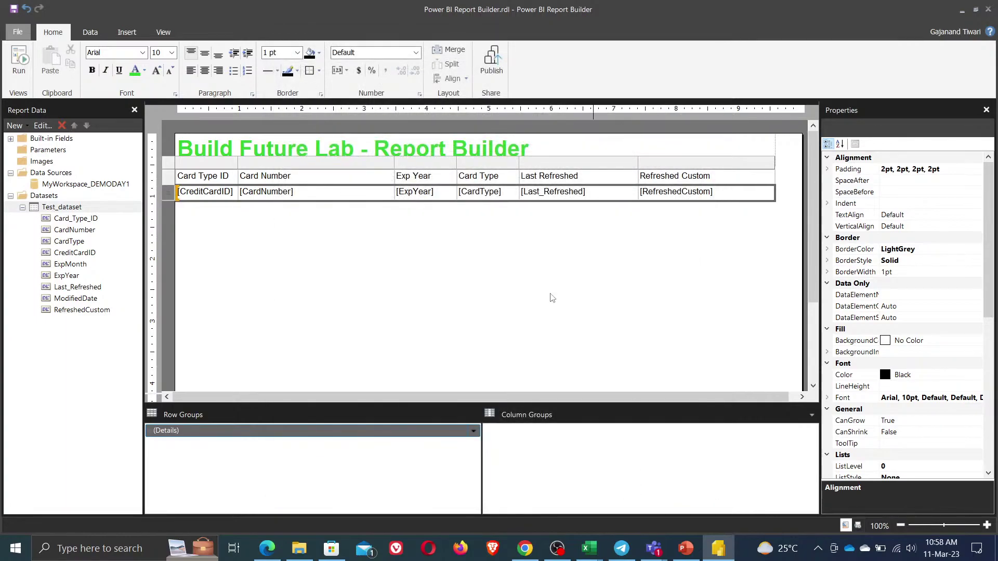
# - Run the report with the InStr filter, read the detailed preview error and return to the design view
pyautogui.click(387, 285)
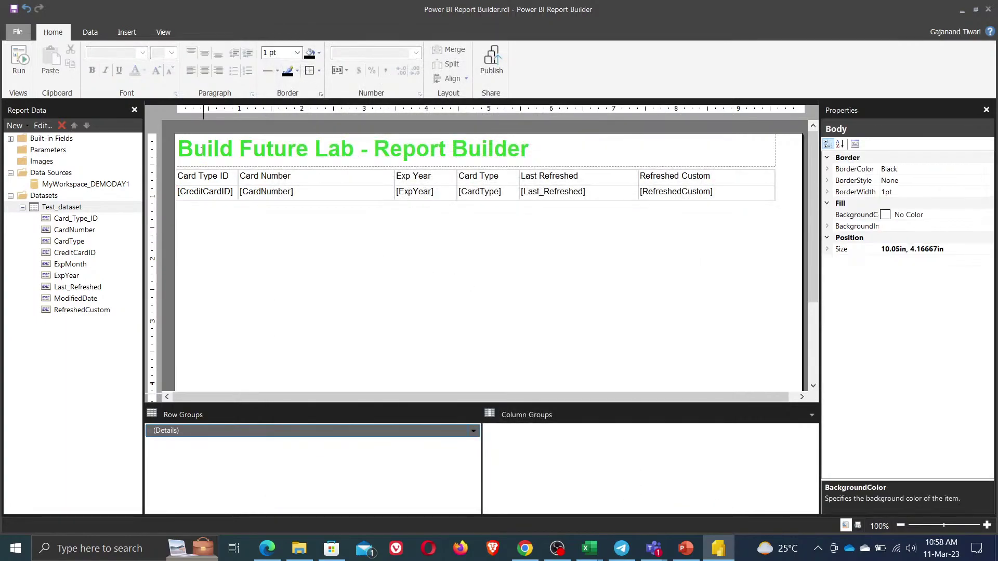
pyautogui.click(19, 58)
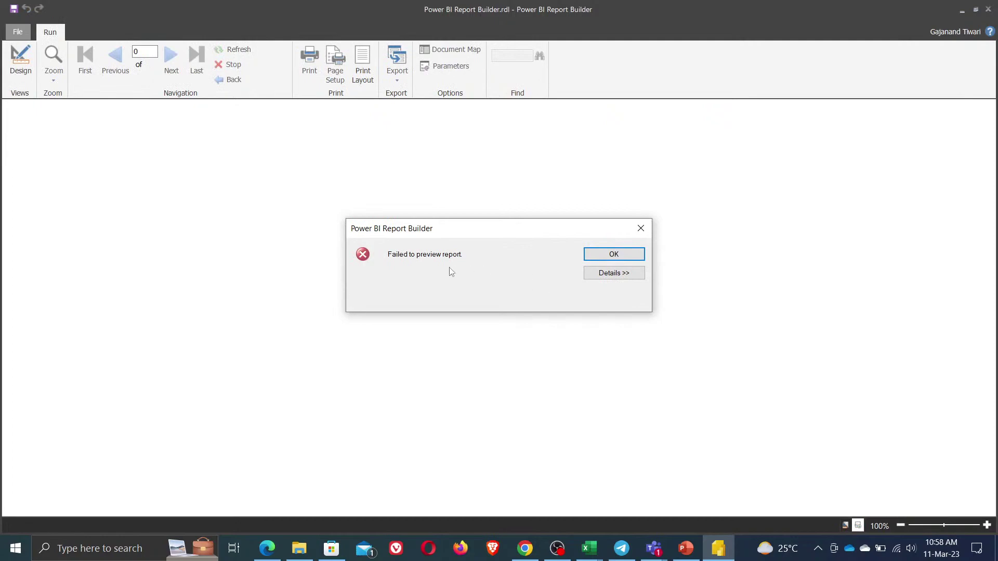
pyautogui.click(609, 277)
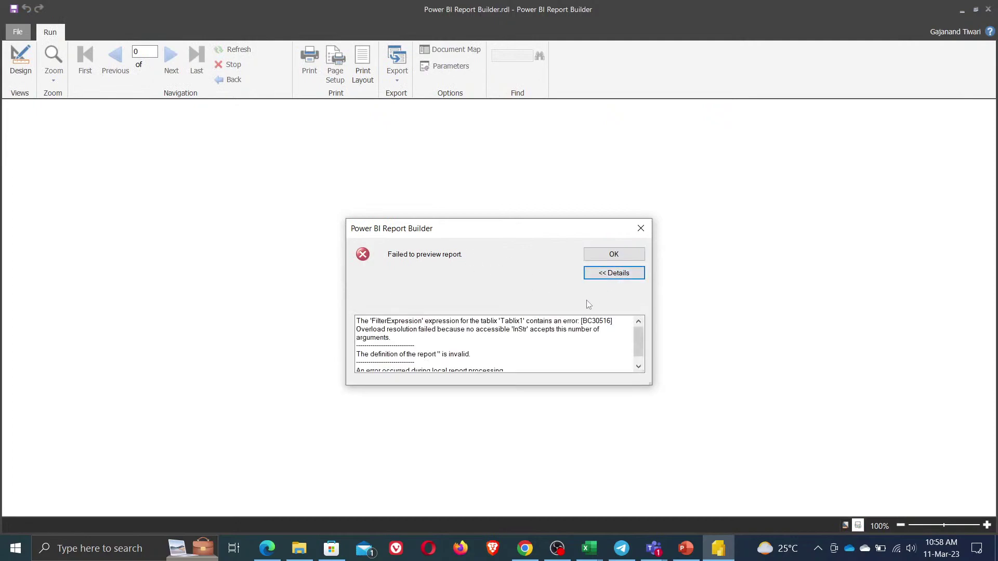
pyautogui.moveTo(356, 321); pyautogui.dragTo(607, 334)
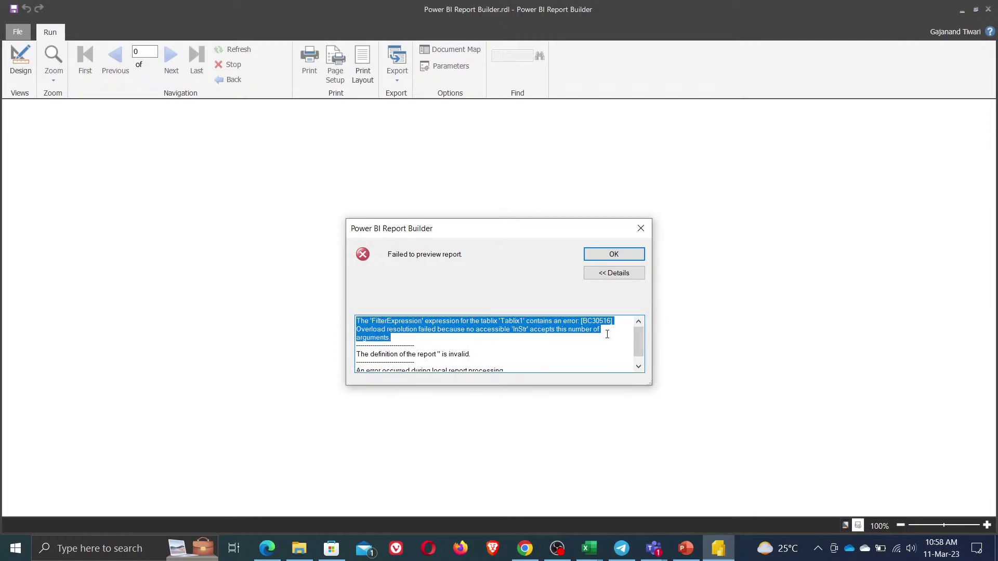
pyautogui.click(614, 254)
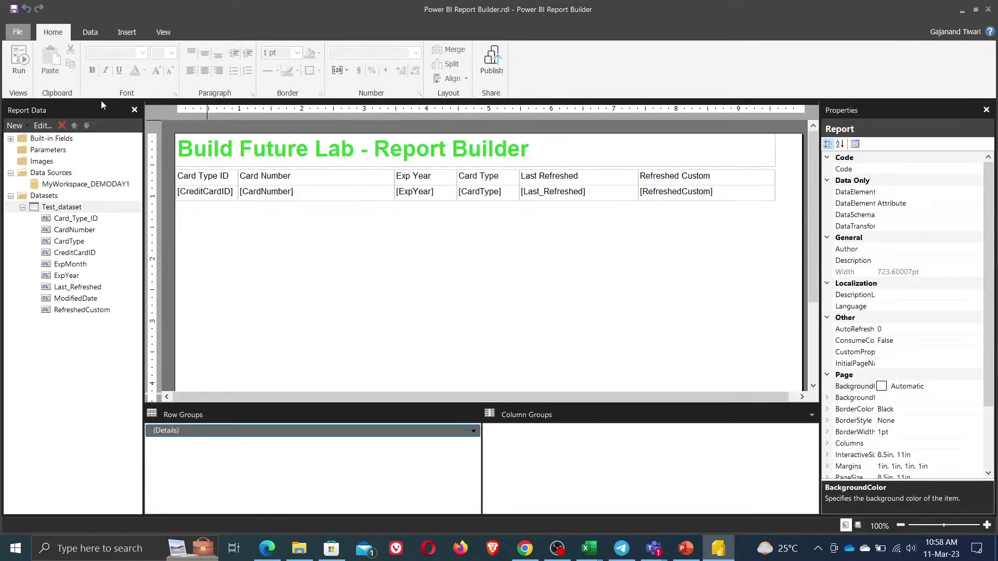
# - Reopen the card table's filter settings and set the filter expression to the [ExpYear] field
pyautogui.click(206, 192)
pyautogui.rightClick(172, 197)
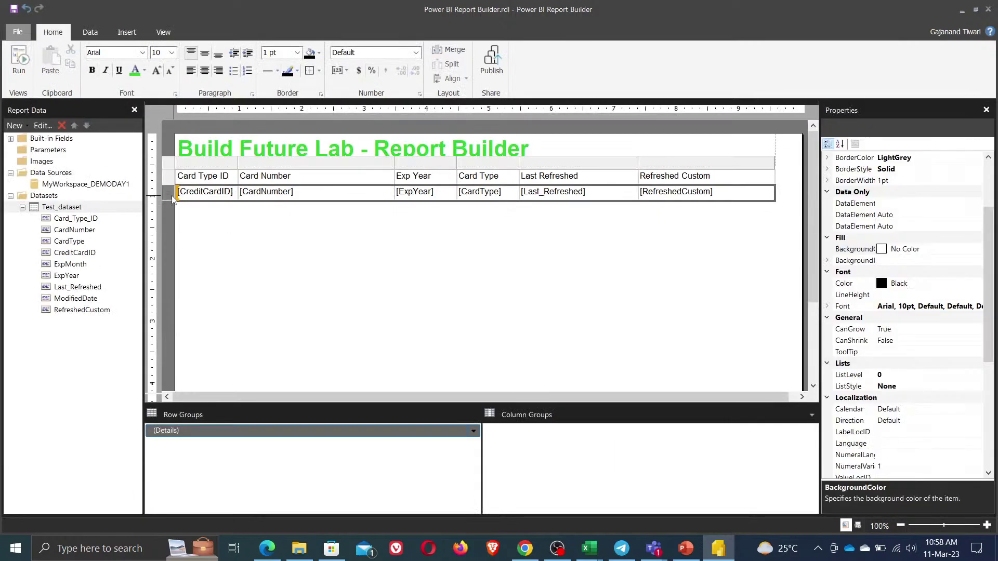
pyautogui.click(216, 277)
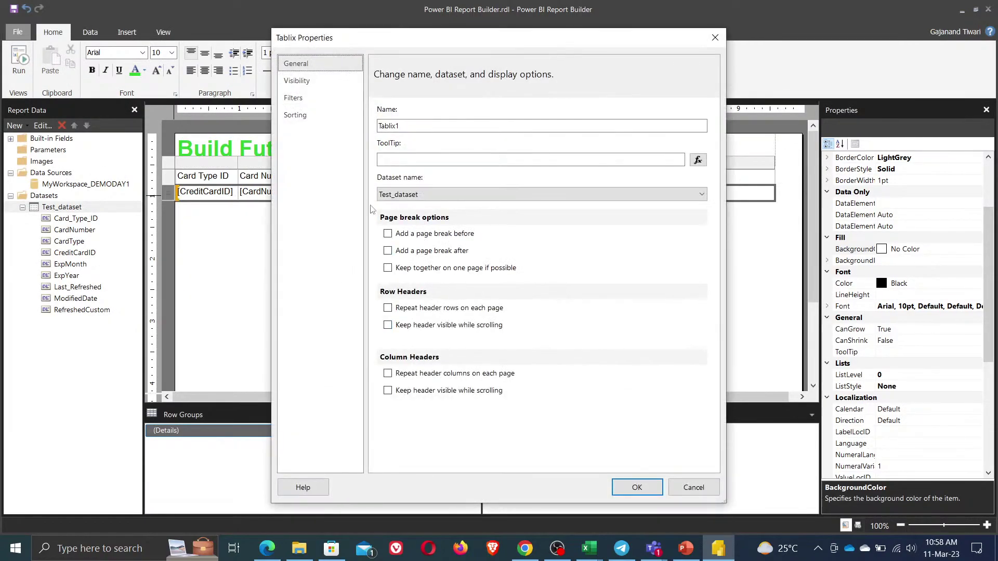
pyautogui.click(293, 98)
pyautogui.click(390, 126)
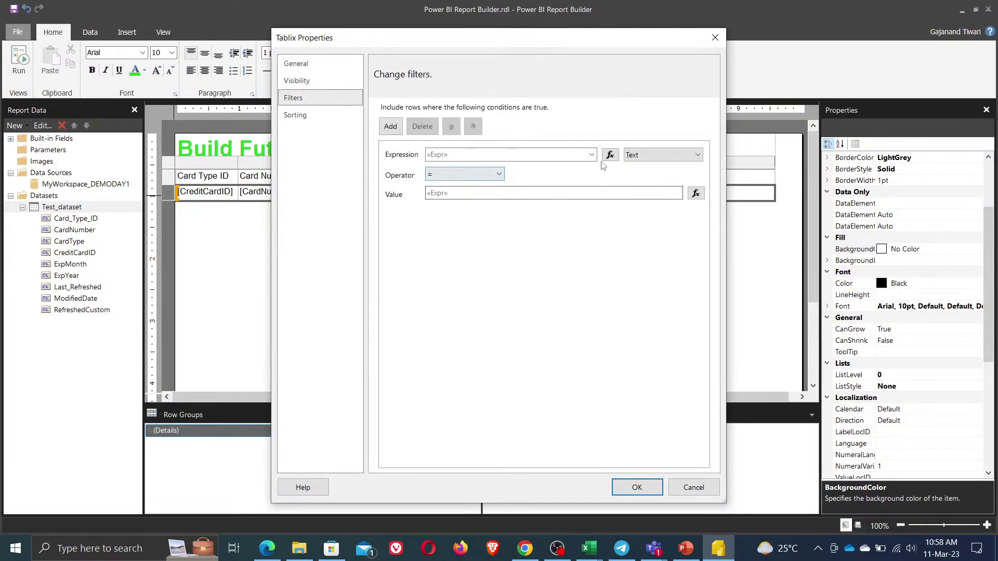
pyautogui.click(592, 155)
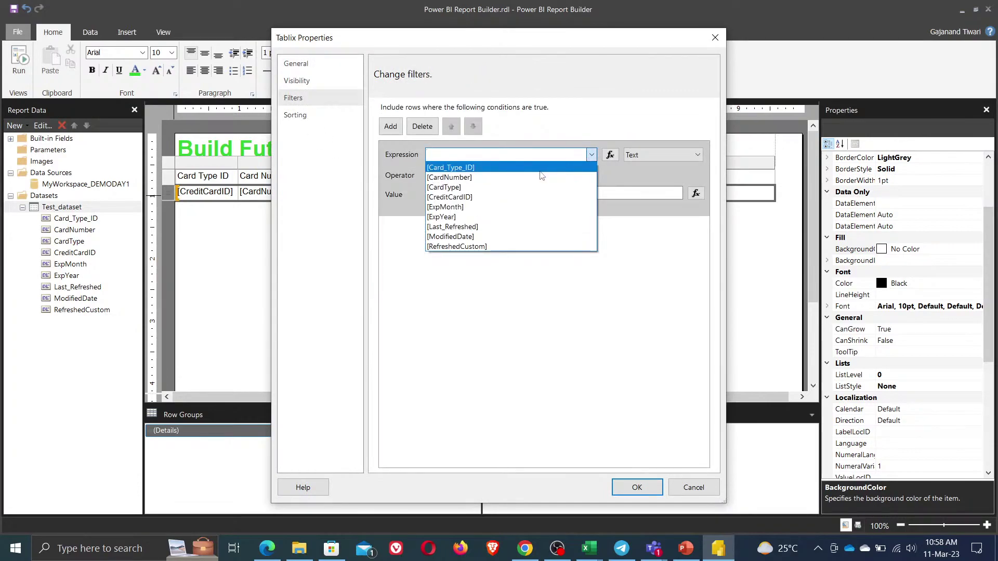
pyautogui.click(526, 217)
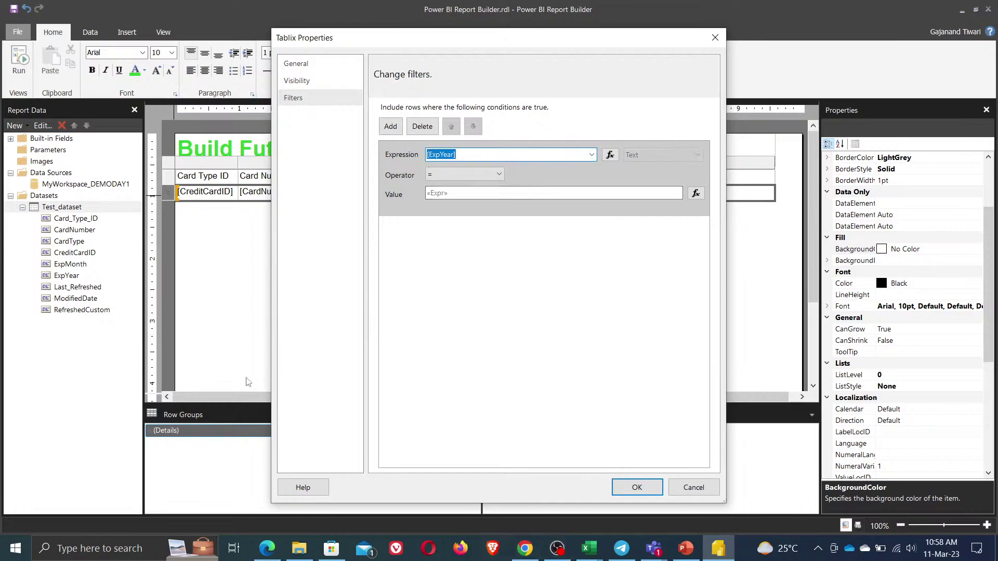
# - Switch to the exported Excel workbook and copy the value 2007 from the Exp Year column
pyautogui.click(592, 550)
pyautogui.click(638, 494)
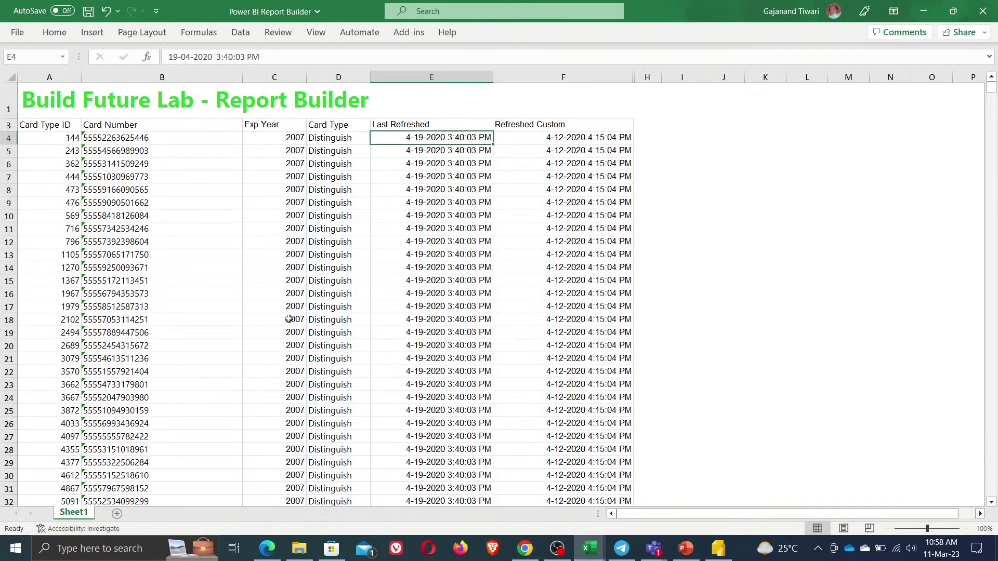
pyautogui.click(292, 241)
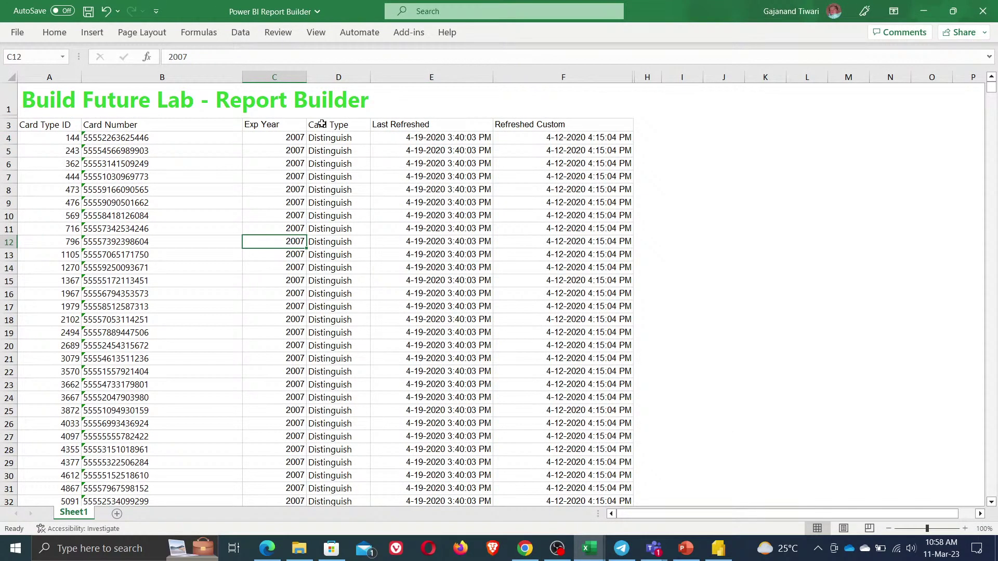
pyautogui.moveTo(190, 56); pyautogui.dragTo(140, 48)
pyautogui.hotkey('ctrl', 'c')
pyautogui.scroll(-15, 291, 415)
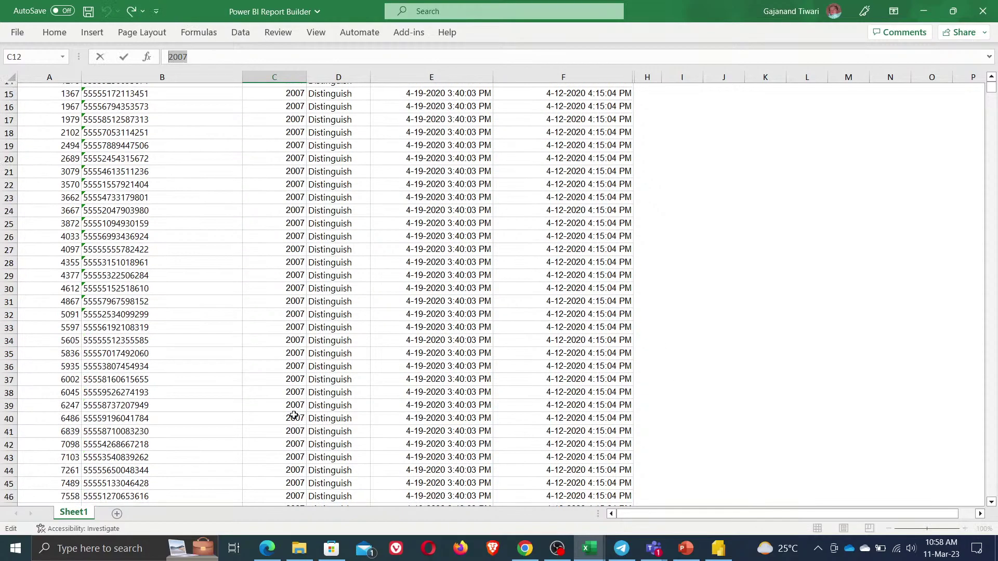
# - Switch back to Report Builder, paste 2007 as the ExpYear filter's value and apply the filter
pyautogui.hotkey('alt', 'Tab')
pyautogui.click(486, 194)
pyautogui.hotkey('ctrl', 'v')
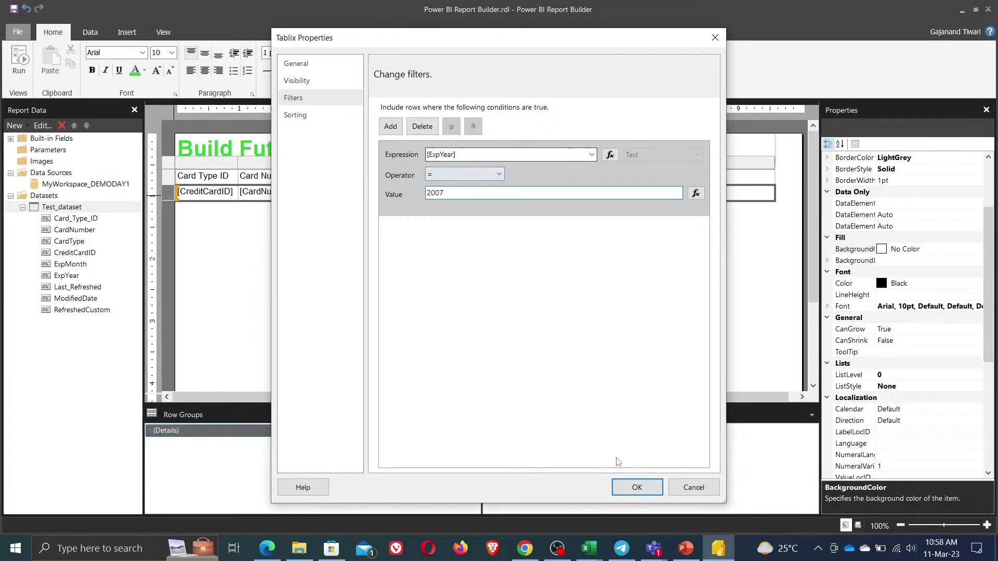
pyautogui.click(633, 489)
# - Run the report with the 2007 filter, read the detailed processing error and go back to the design view
pyautogui.click(510, 301)
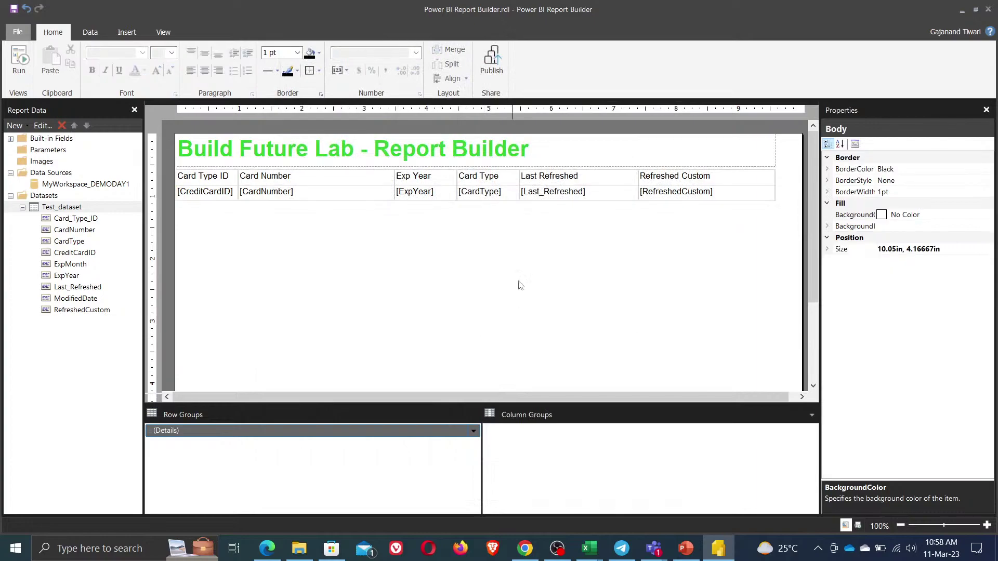
pyautogui.click(18, 66)
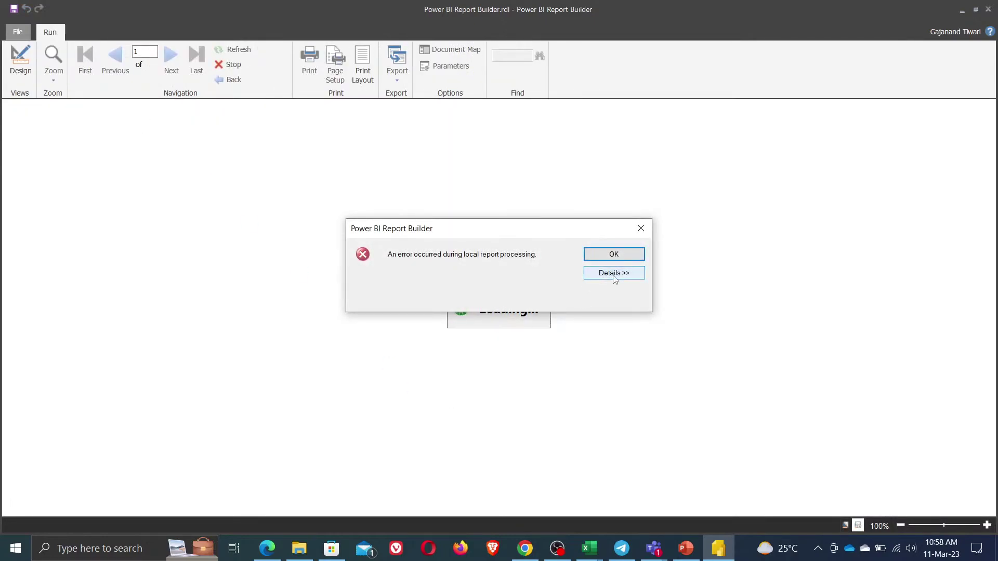
pyautogui.click(619, 272)
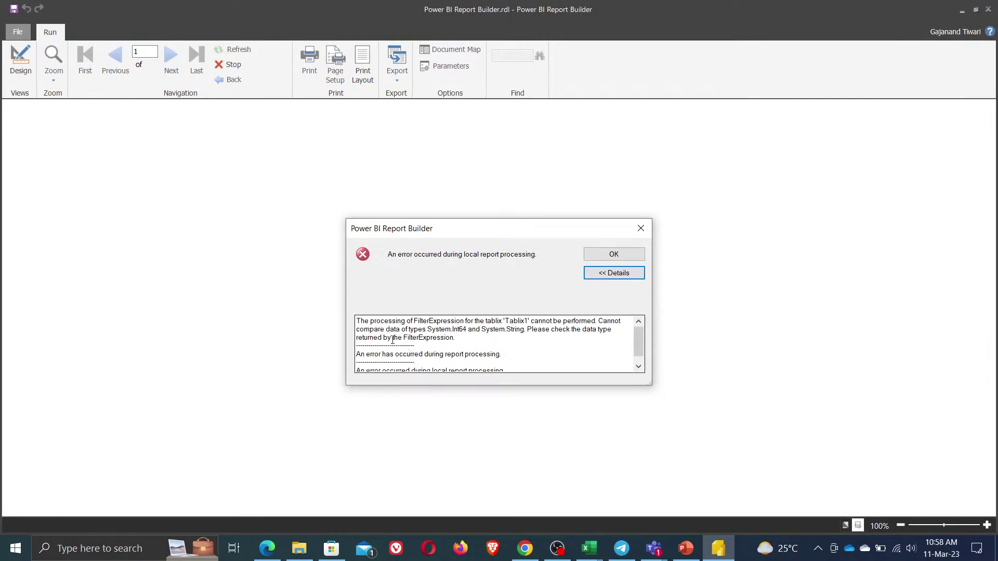
pyautogui.moveTo(363, 323); pyautogui.dragTo(623, 331)
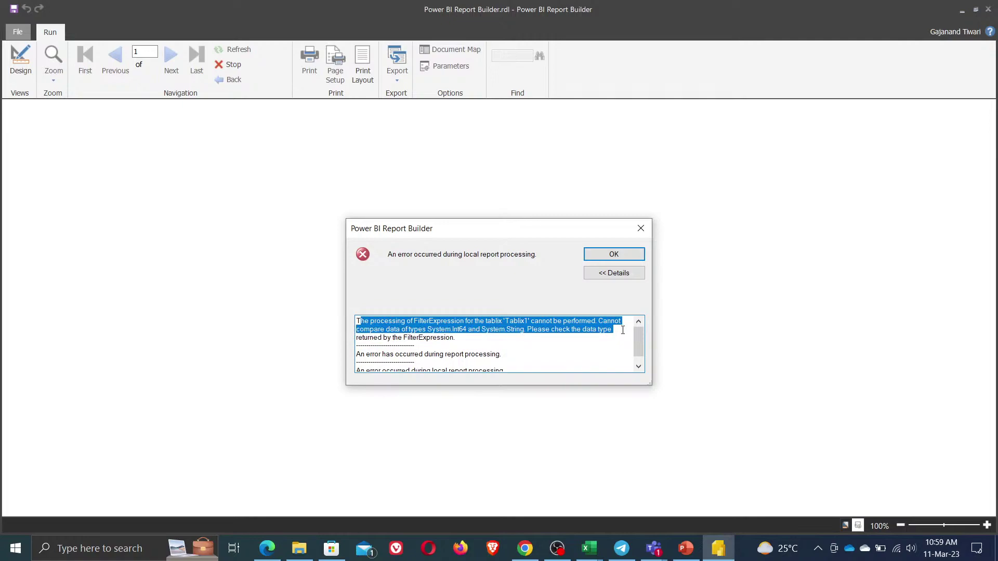
pyautogui.click(615, 254)
pyautogui.click(20, 62)
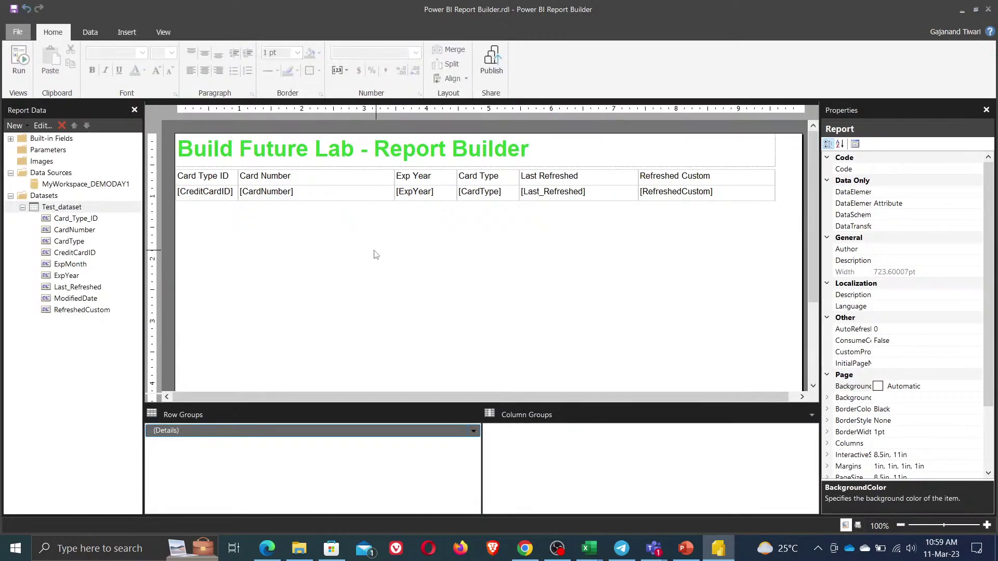
pyautogui.click(439, 199)
pyautogui.rightClick(439, 198)
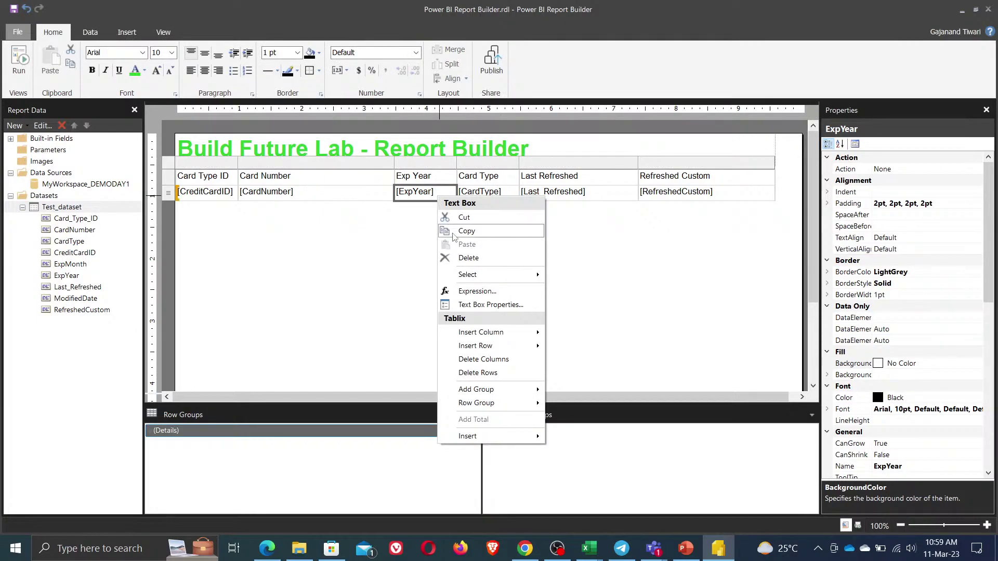
pyautogui.moveTo(468, 281)
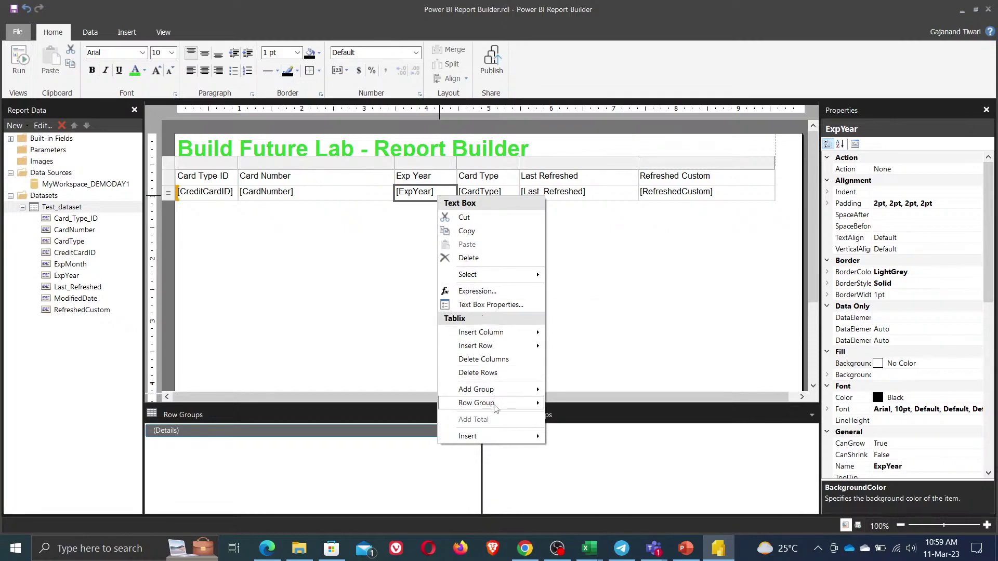
pyautogui.moveTo(502, 441)
pyautogui.click(367, 283)
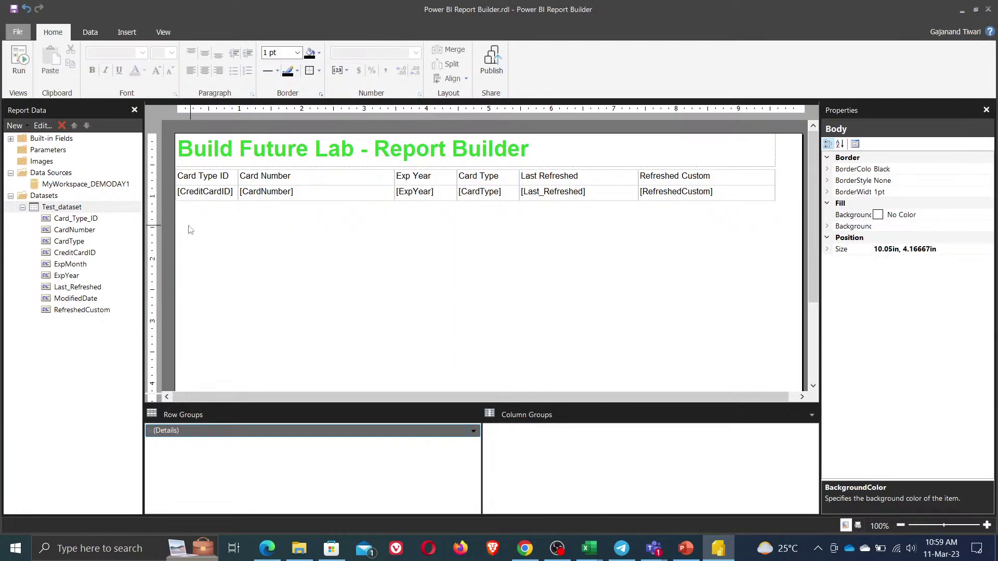
# - Replace the card table's existing filter with a new one where [ExpMonth] equals 1 and apply it
pyautogui.click(182, 196)
pyautogui.click(168, 195)
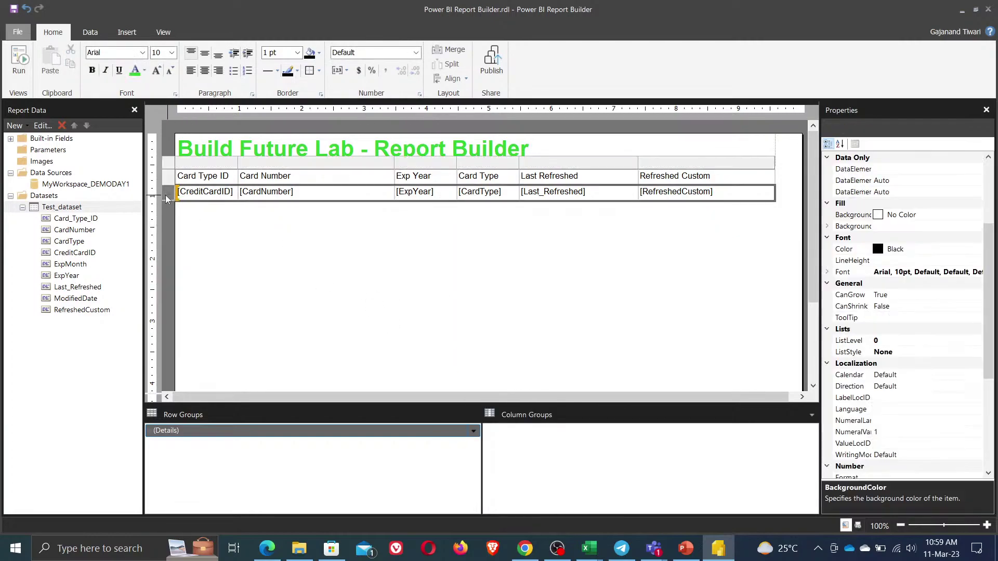
pyautogui.rightClick(167, 195)
pyautogui.click(215, 276)
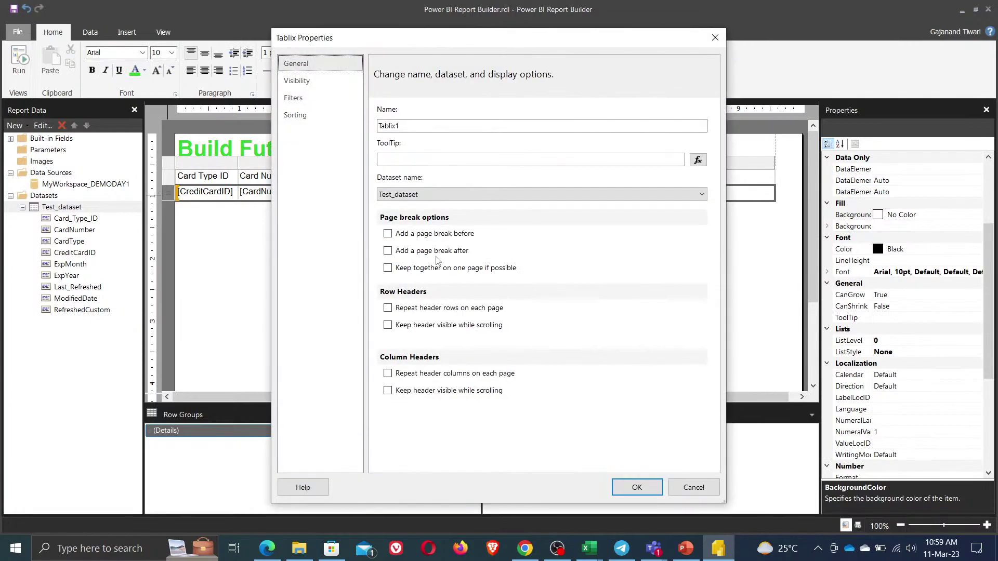
pyautogui.click(310, 104)
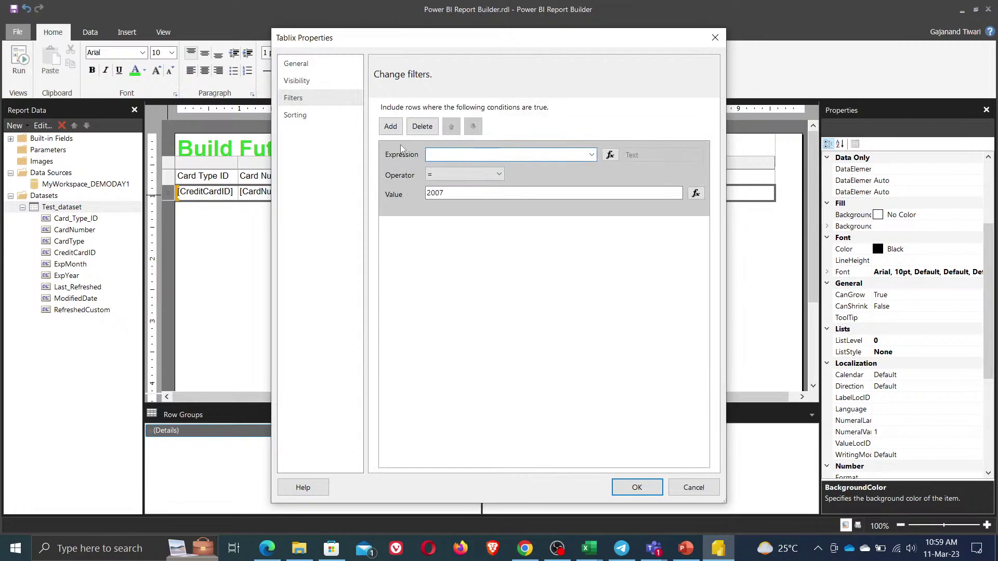
pyautogui.click(414, 129)
pyautogui.click(390, 127)
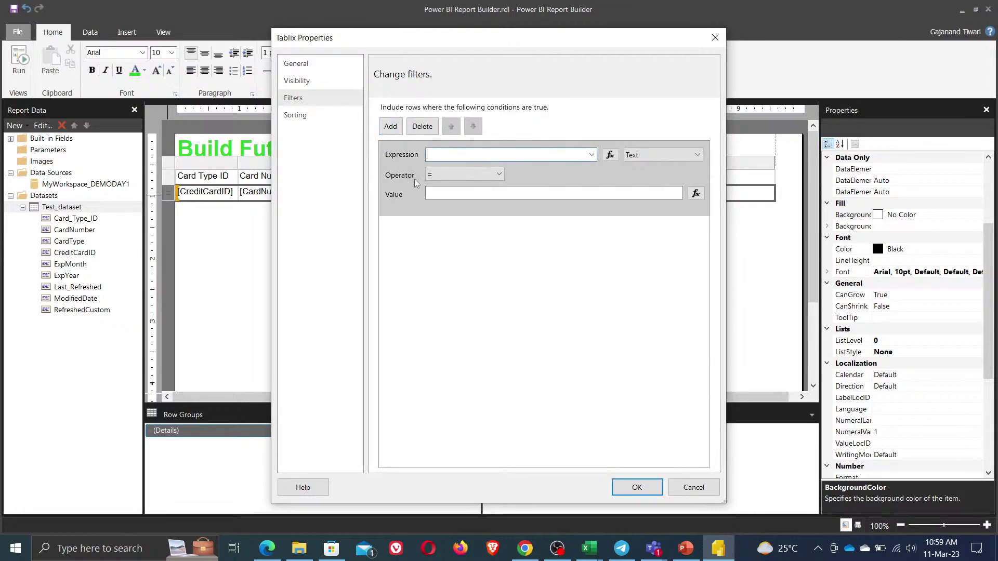
pyautogui.click(592, 155)
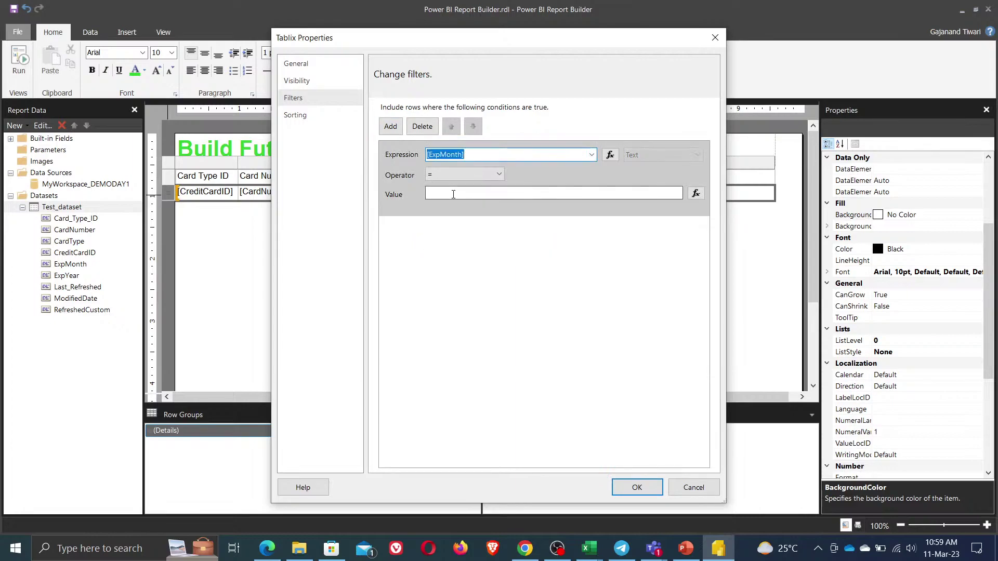
pyautogui.click(453, 194)
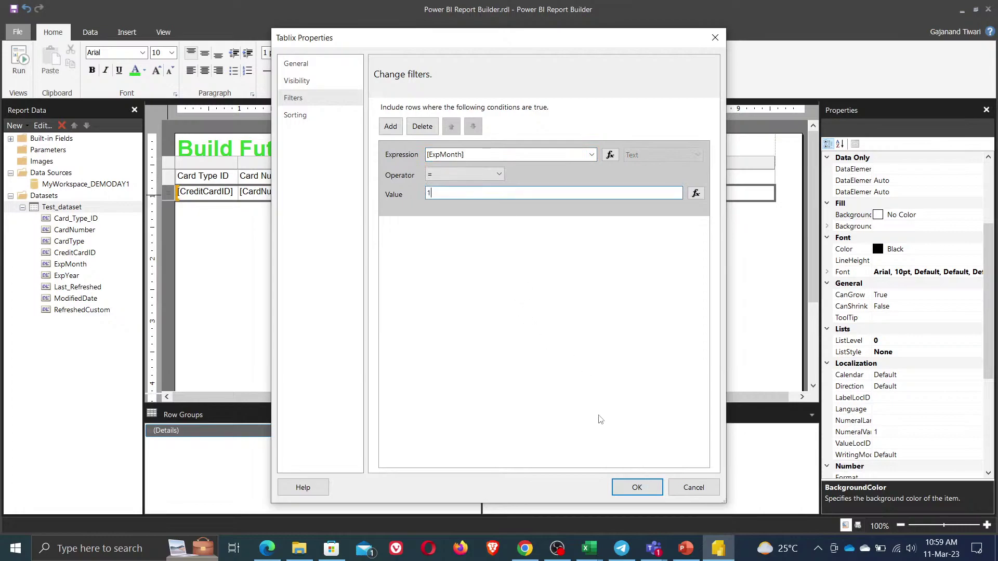
pyautogui.click(634, 488)
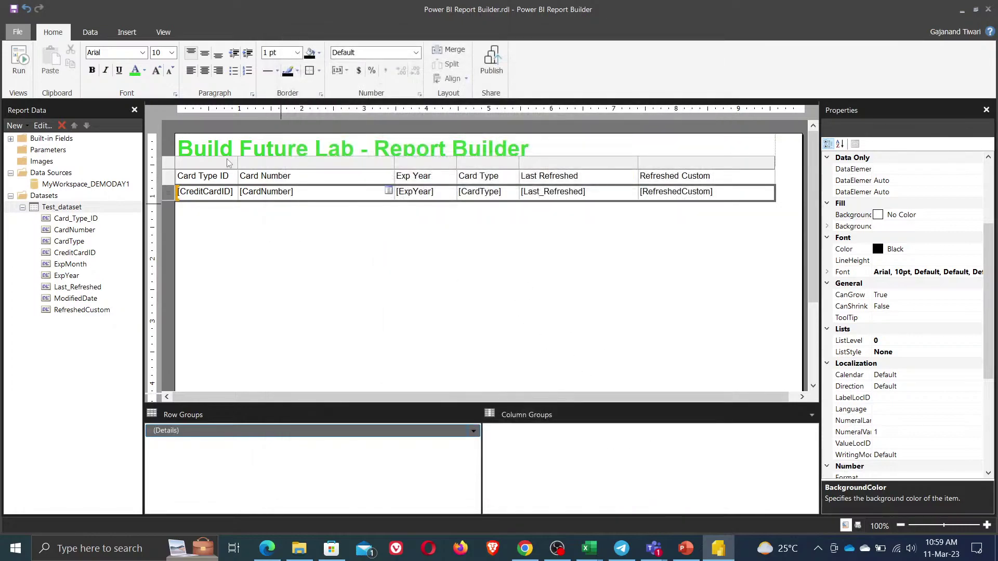
# - Run the report with the ExpMonth filter, read the detailed processing error and return to the design view
pyautogui.click(19, 60)
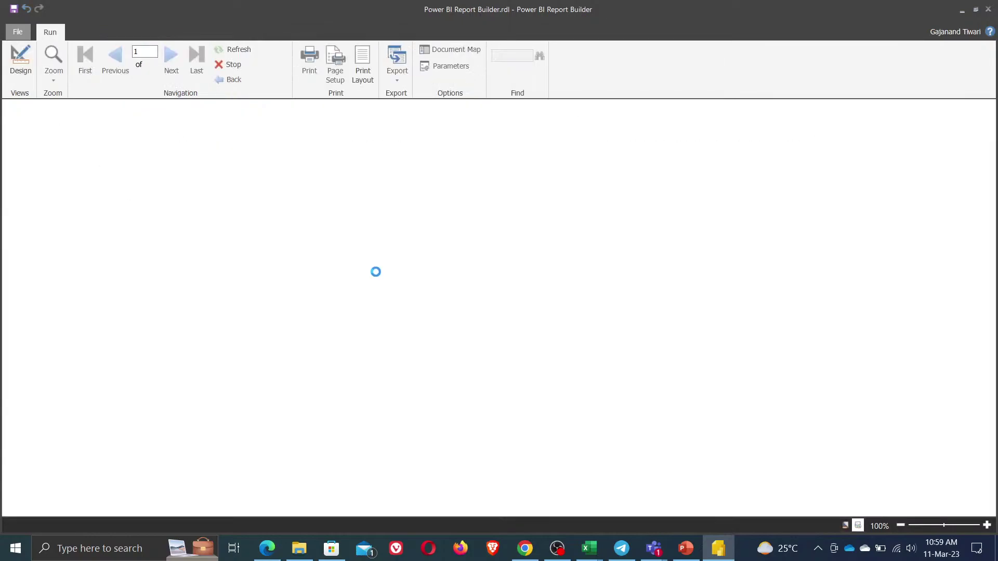
pyautogui.click(614, 273)
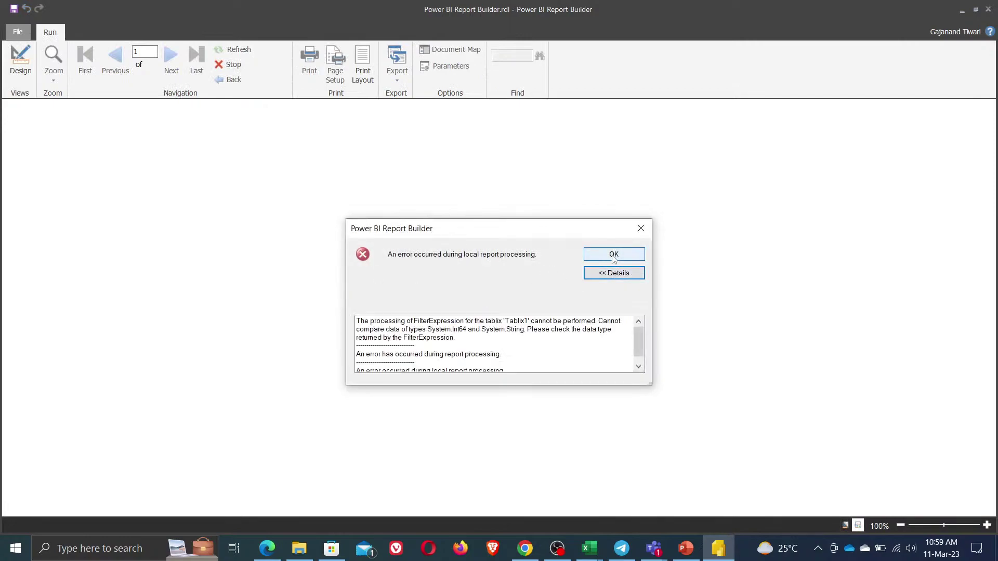
pyautogui.click(614, 258)
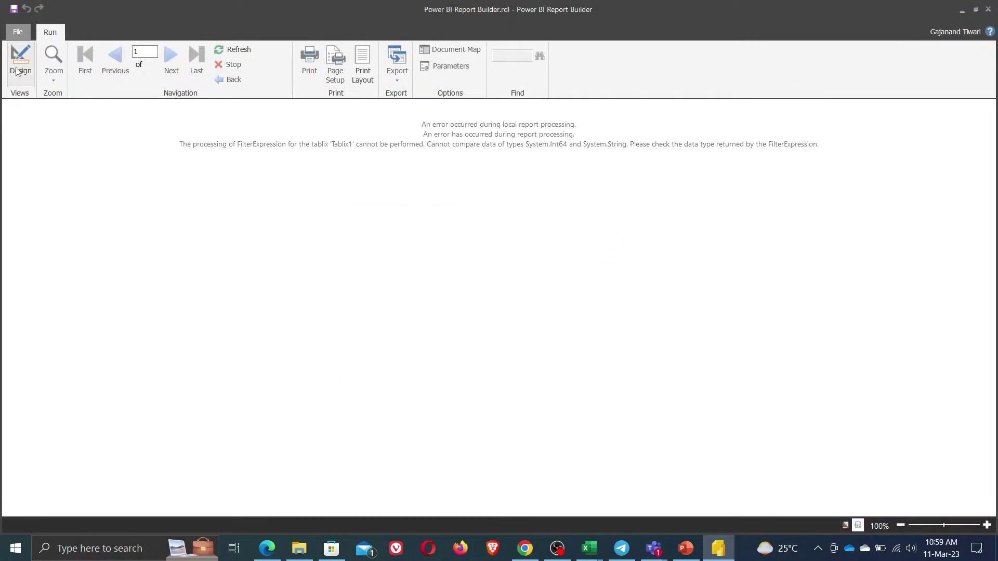
pyautogui.click(23, 81)
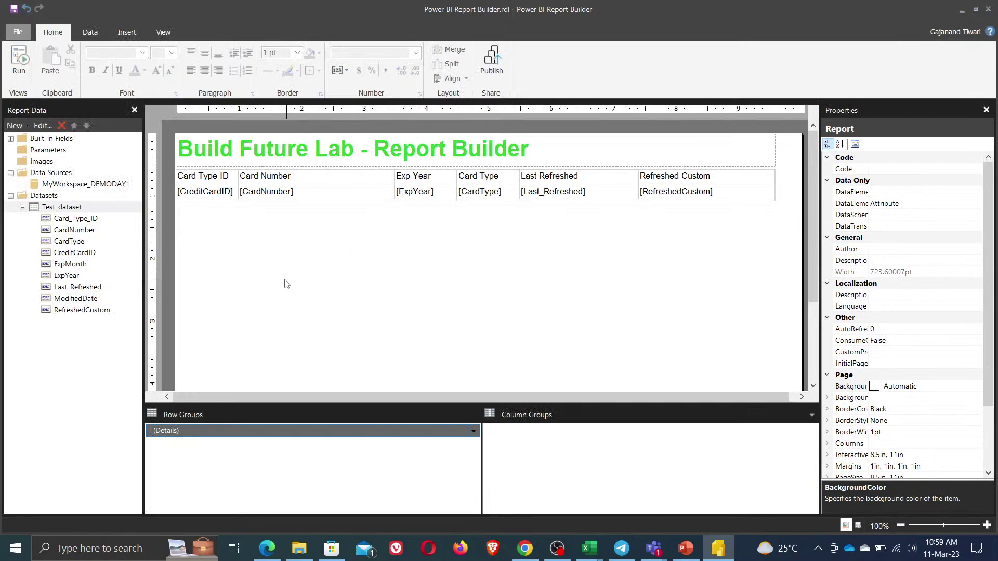
# - Reopen the card table's filter settings and show the fields available for the filter expression
pyautogui.click(197, 206)
pyautogui.click(209, 211)
pyautogui.click(188, 191)
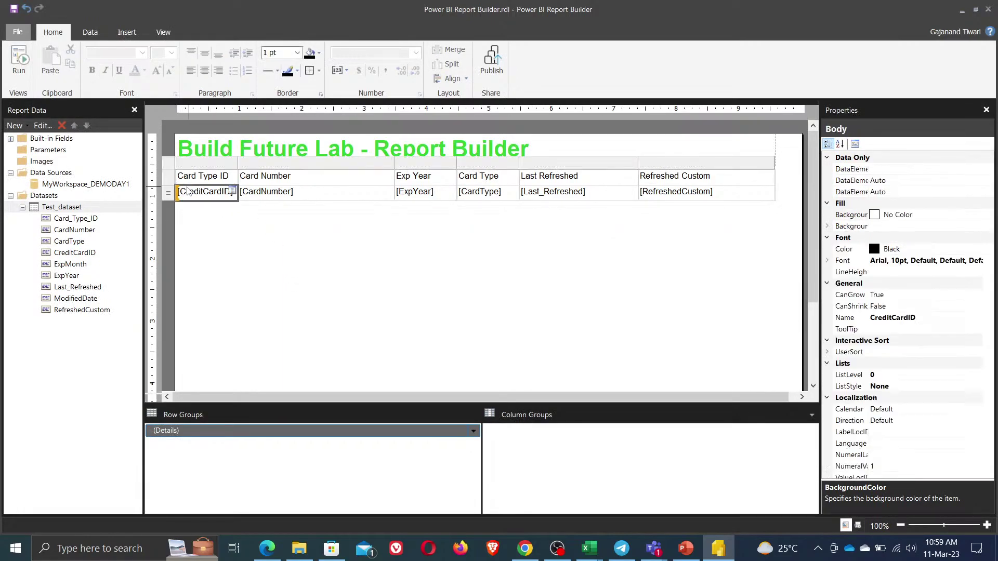
pyautogui.click(168, 193)
pyautogui.rightClick(168, 195)
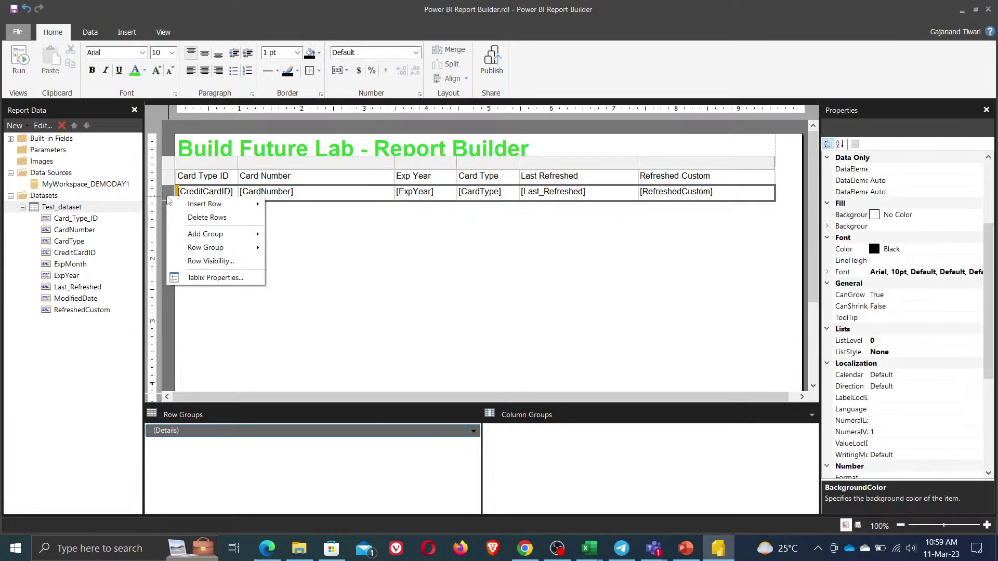
pyautogui.click(210, 280)
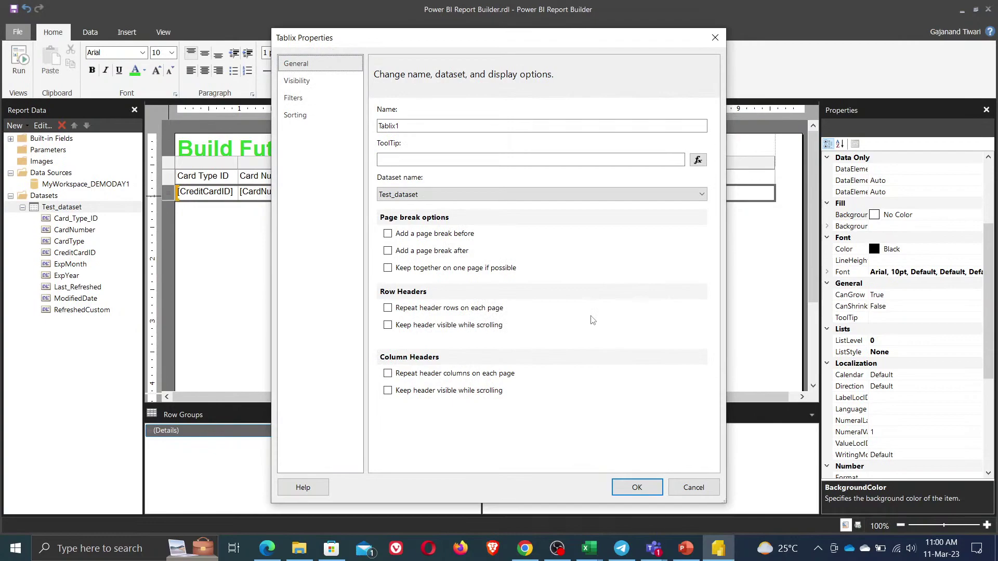
pyautogui.click(301, 100)
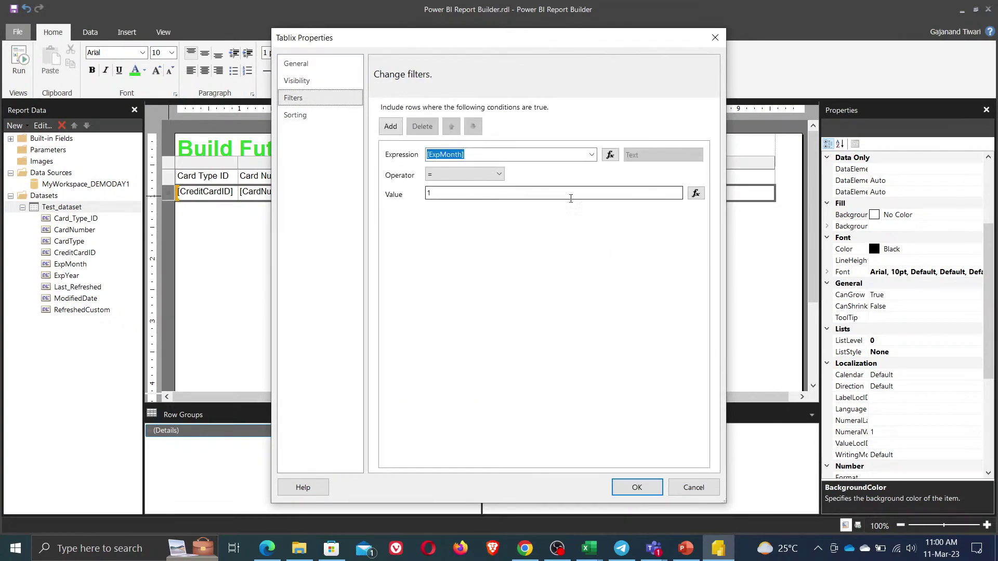
pyautogui.click(595, 157)
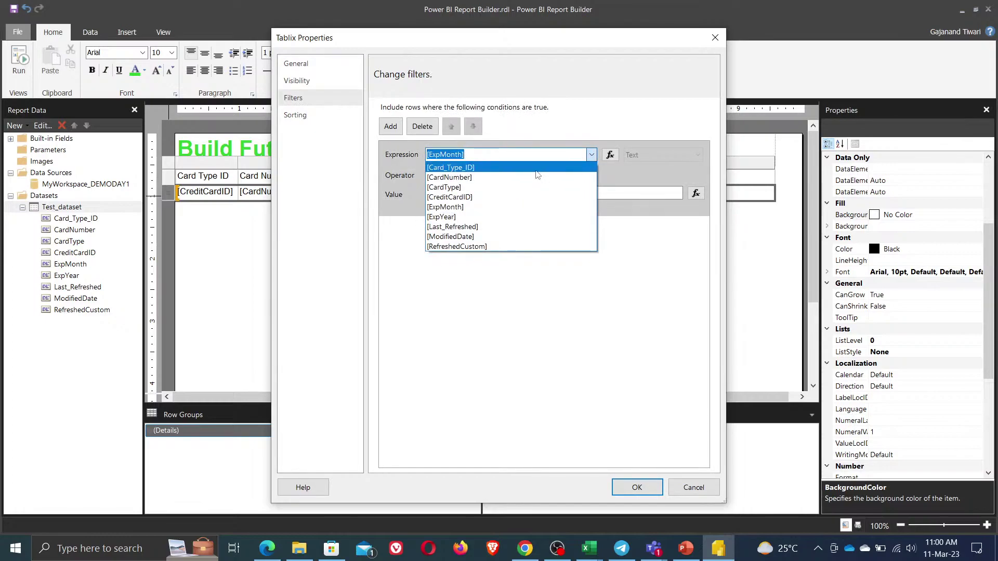
# - Switch to the exported Excel workbook and copy the first Card Type ID value, 144
pyautogui.click(589, 548)
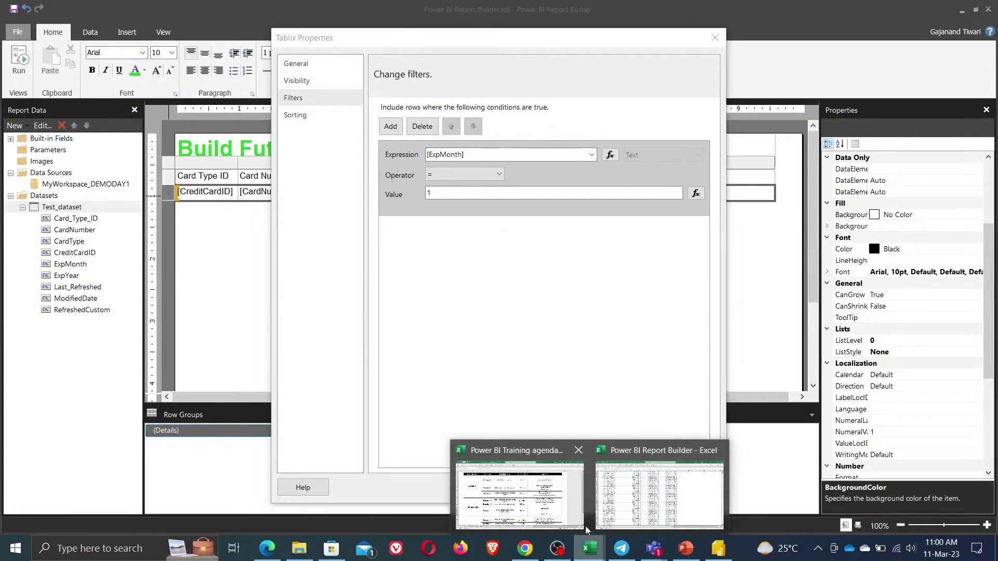
pyautogui.click(639, 505)
pyautogui.scroll(16, 251, 285)
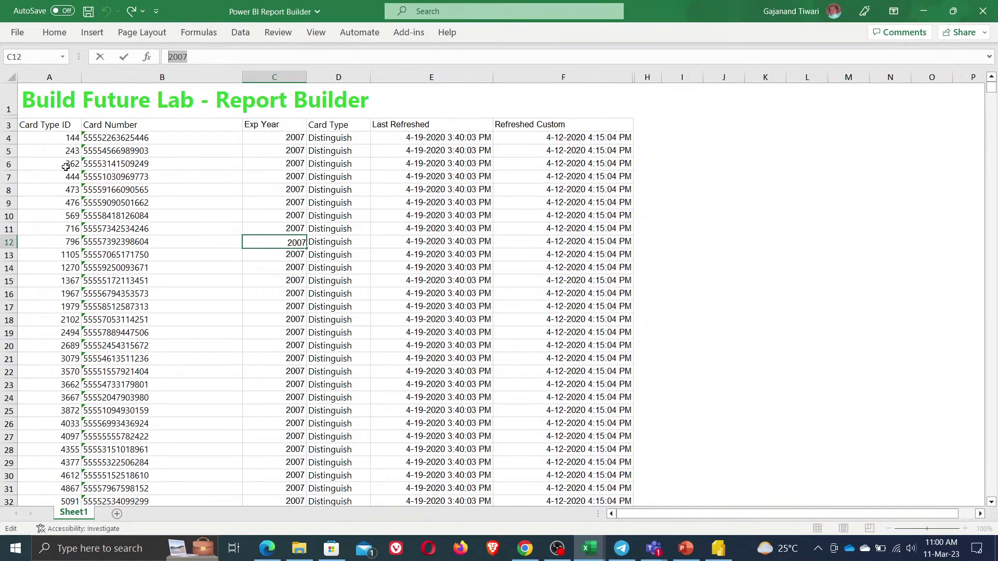
pyautogui.click(63, 139)
pyautogui.hotkey('ctrl', 'c')
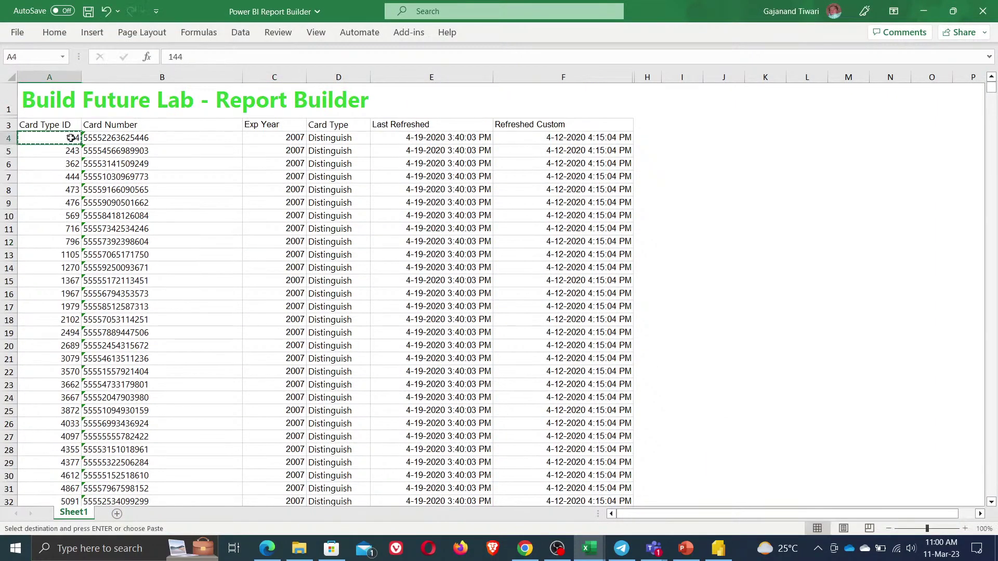
# - Switch back to Report Builder, set the filter expression to [Card_Type_ID] with the copied value 144, and apply it
pyautogui.hotkey('alt', 'Tab')
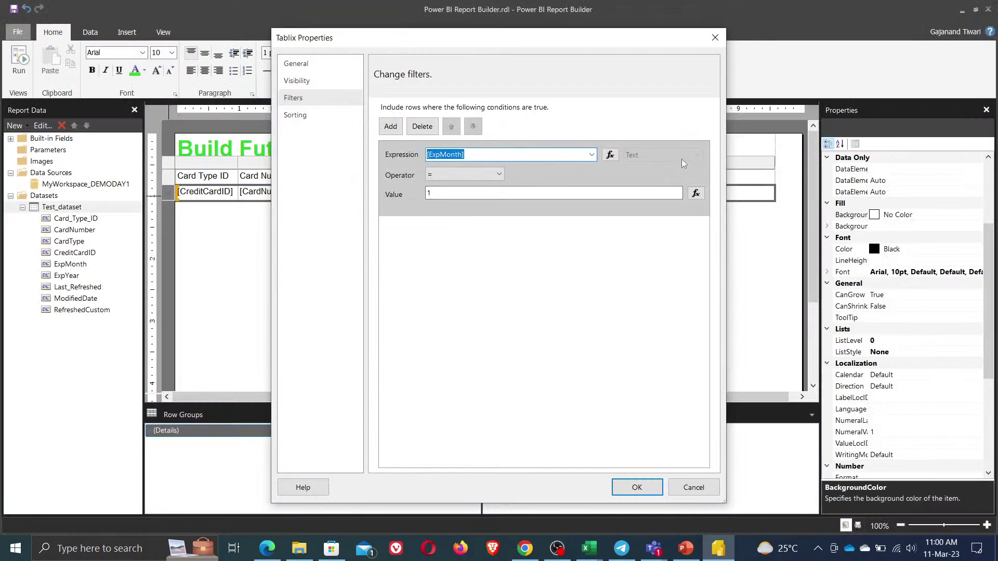
pyautogui.click(592, 155)
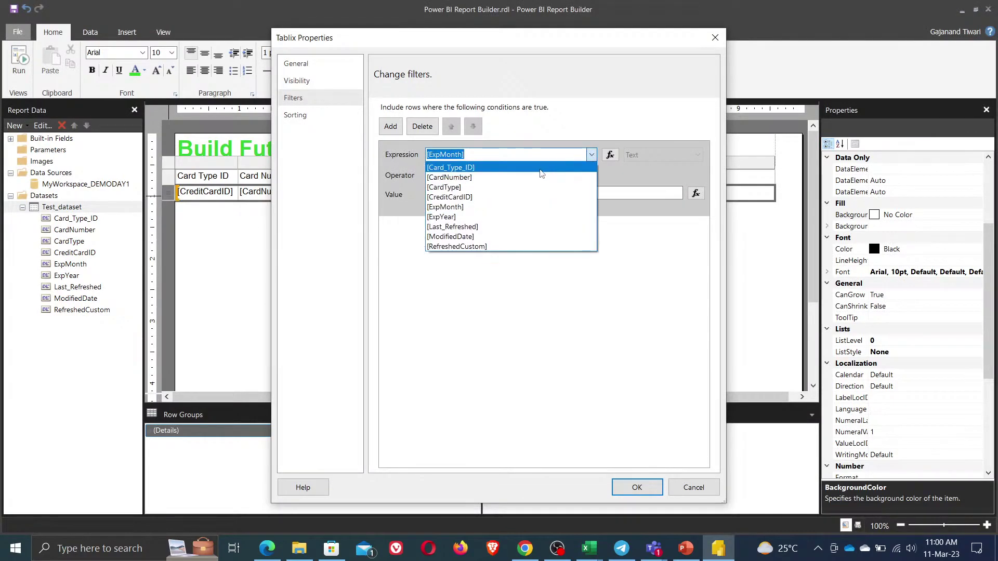
pyautogui.click(453, 166)
pyautogui.click(471, 194)
pyautogui.press('BackSpace')
pyautogui.hotkey('ctrl', 'v')
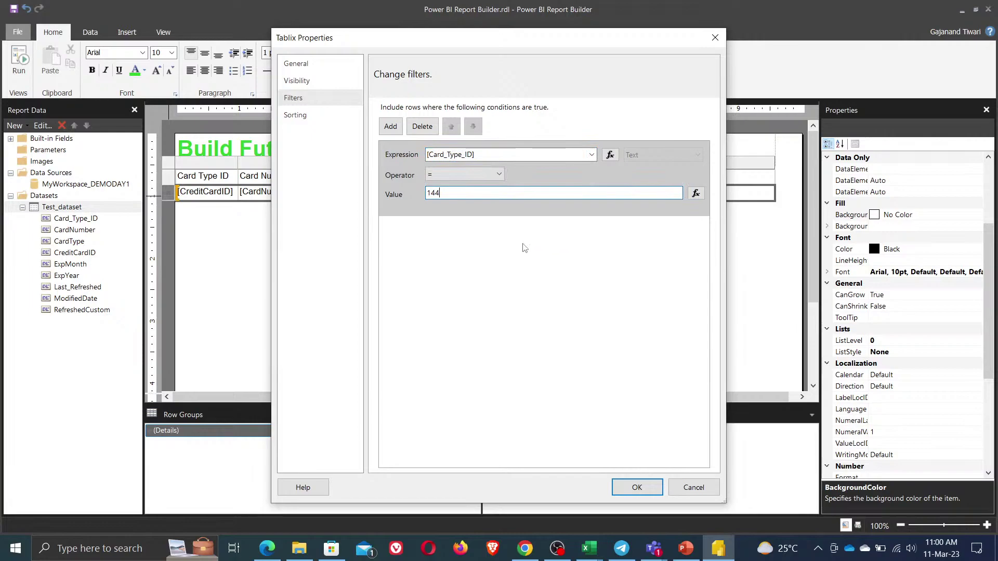
pyautogui.click(635, 487)
# - Run the report with the Card_Type_ID filter, read the detailed error and go back to the design view
pyautogui.click(394, 279)
pyautogui.click(20, 62)
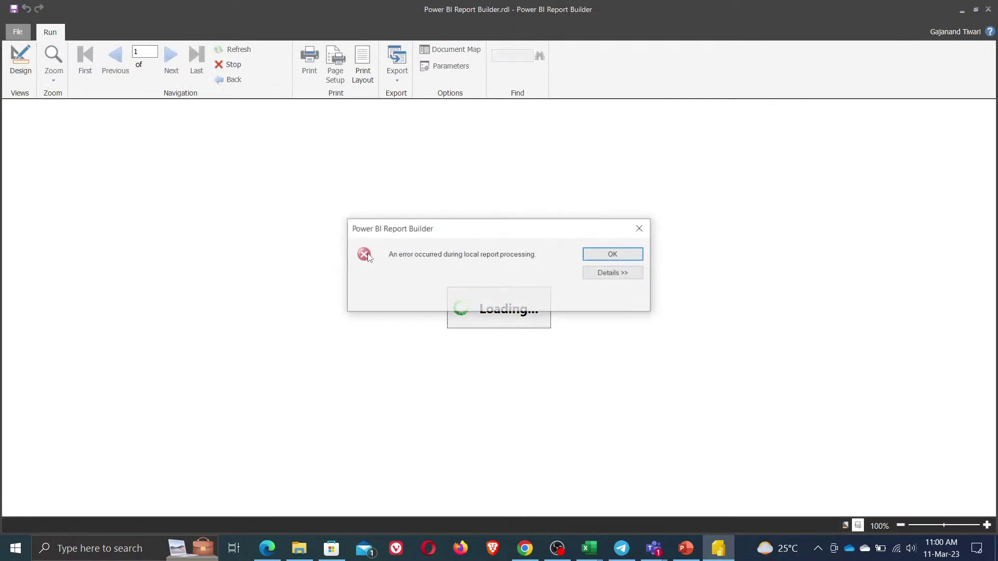
pyautogui.click(624, 275)
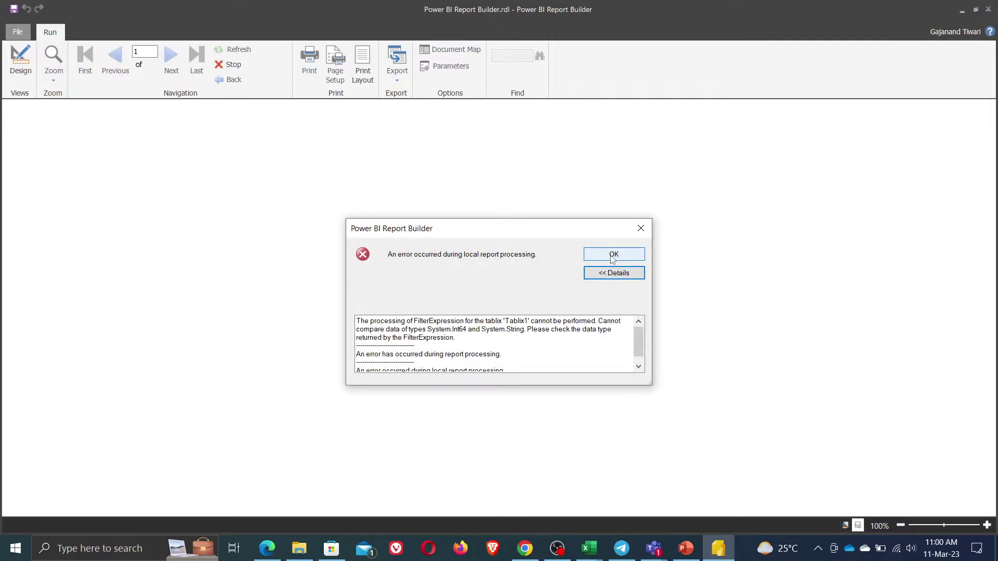
pyautogui.click(613, 256)
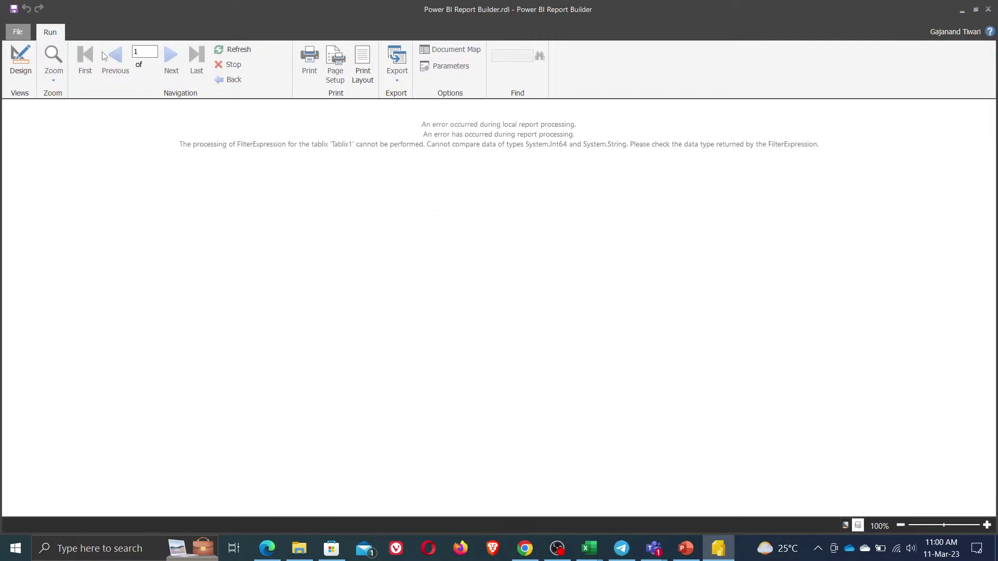
pyautogui.click(23, 62)
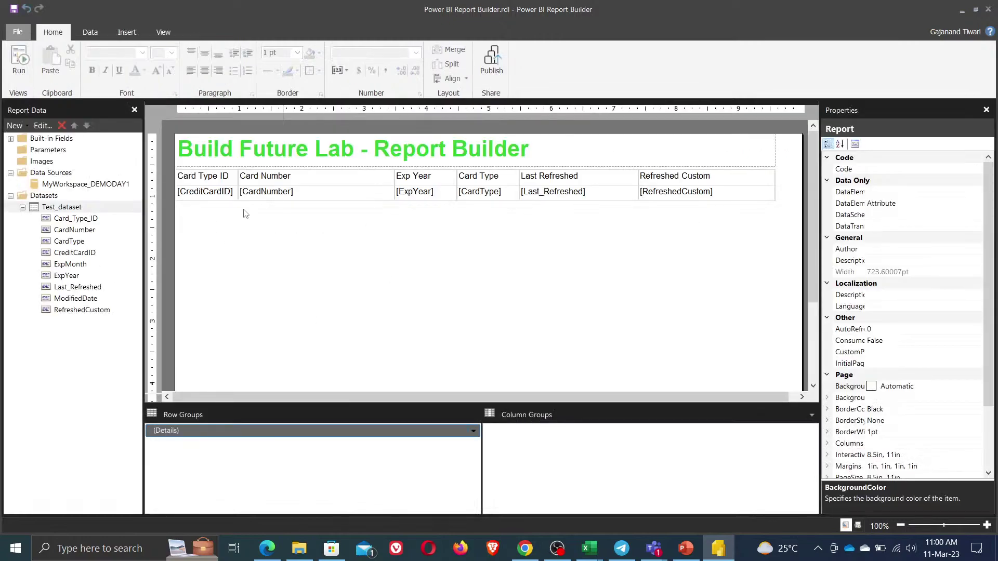
# - Open the expression editor for the card table's filter value and turn the value into the expression = 144
pyautogui.click(190, 193)
pyautogui.rightClick(174, 197)
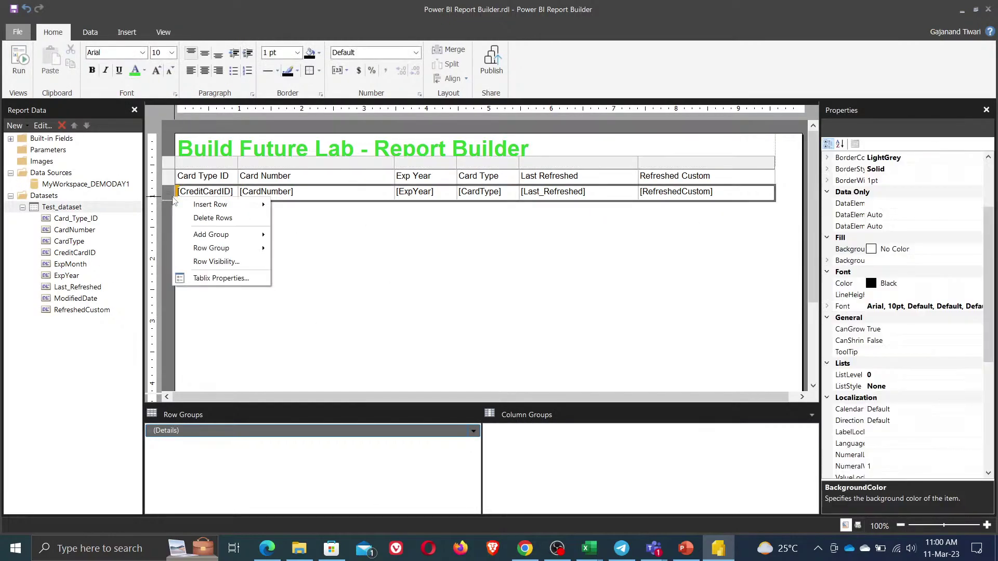
pyautogui.click(209, 276)
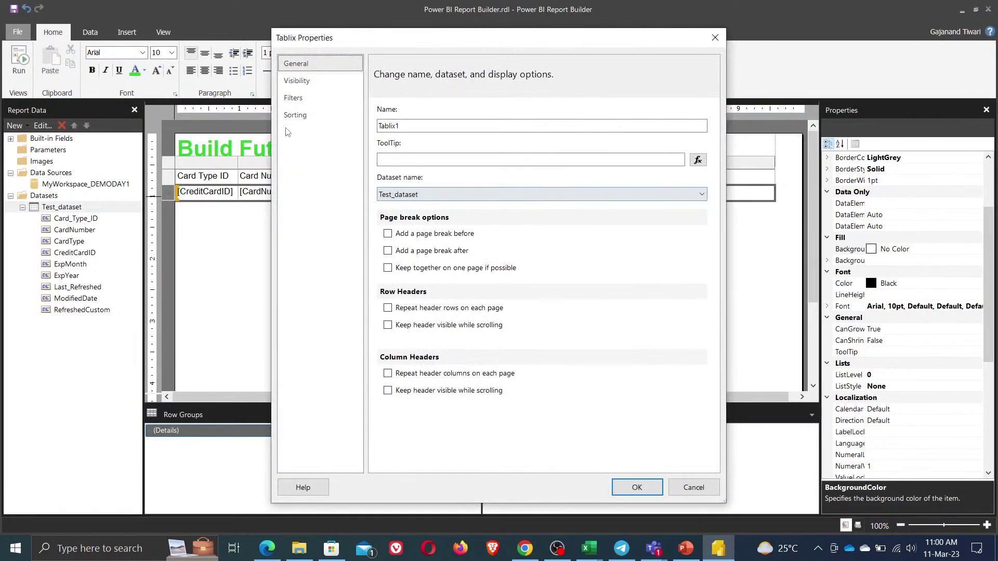
pyautogui.click(297, 100)
pyautogui.click(695, 197)
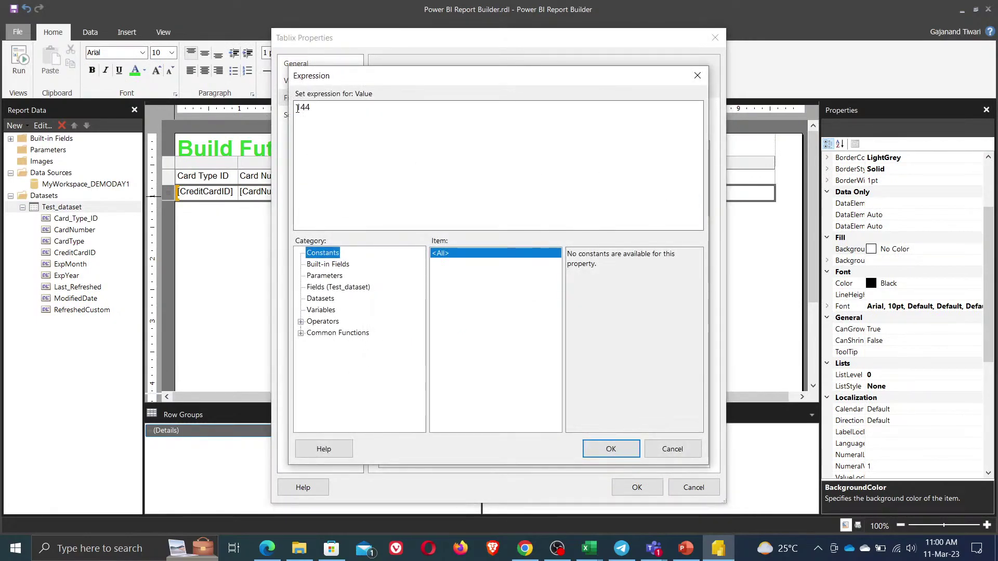
pyautogui.click(298, 108)
pyautogui.write('=')
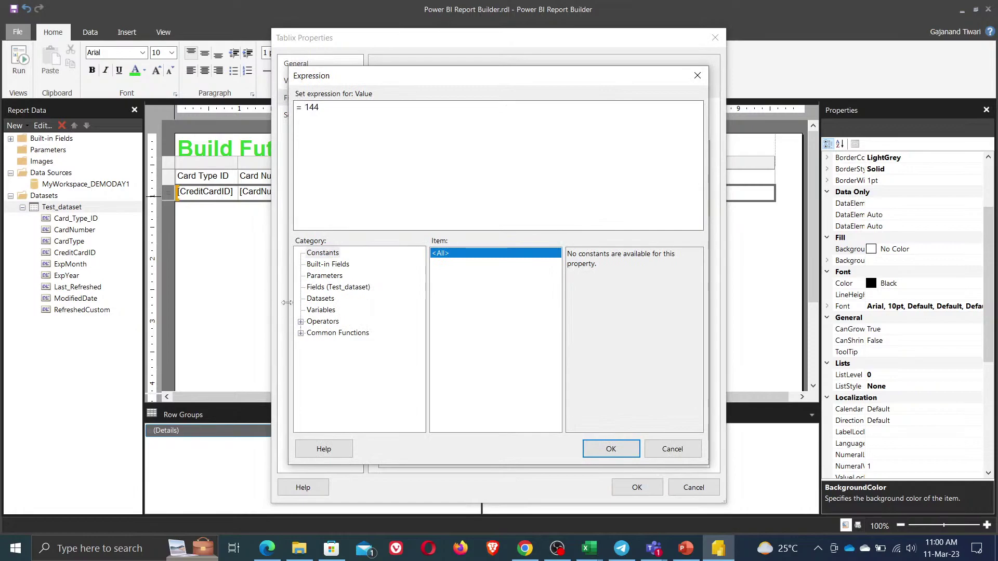
# - Examine the common functions available for the filter value expression, covering the Date & Time, Math and Text categories
pyautogui.click(301, 322)
pyautogui.click(301, 322)
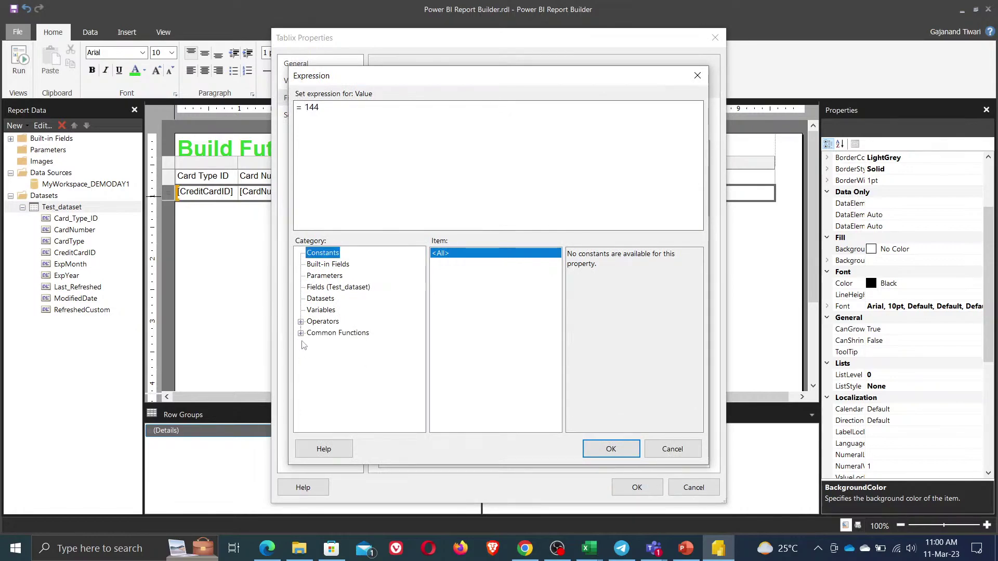
pyautogui.click(301, 334)
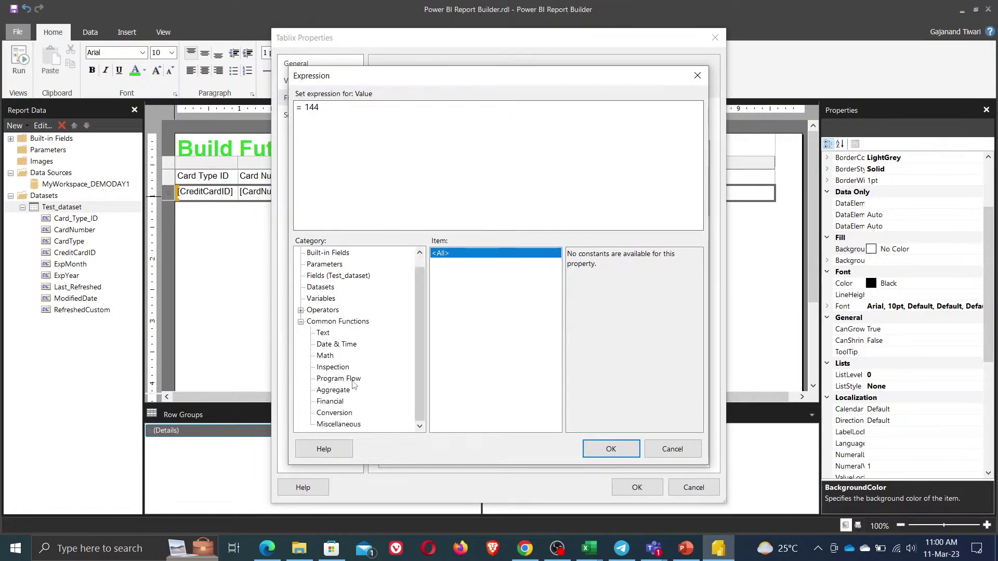
pyautogui.click(335, 345)
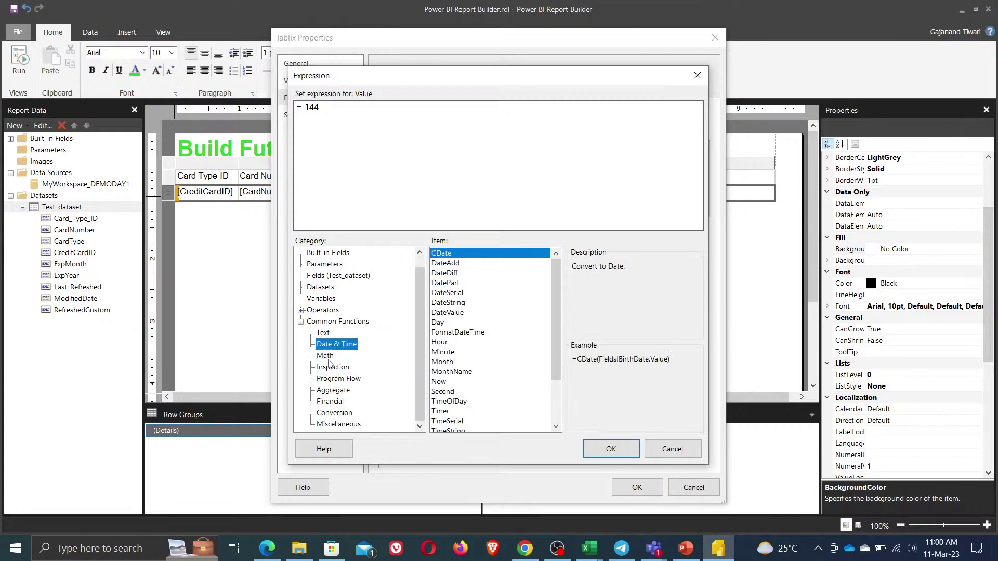
pyautogui.click(327, 357)
pyautogui.click(324, 333)
pyautogui.scroll(-2, 478, 362)
pyautogui.scroll(-2, 479, 362)
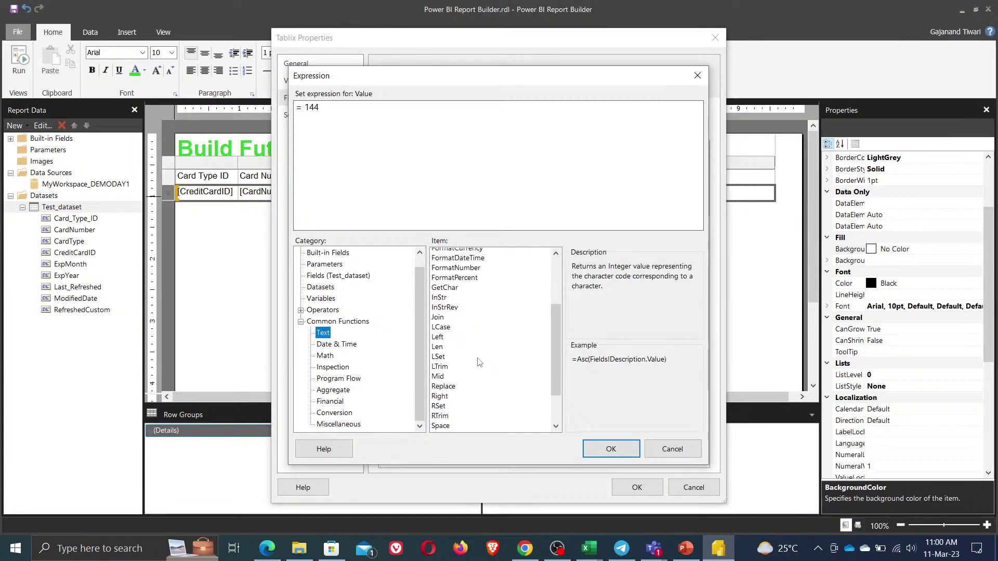
pyautogui.scroll(2, 479, 362)
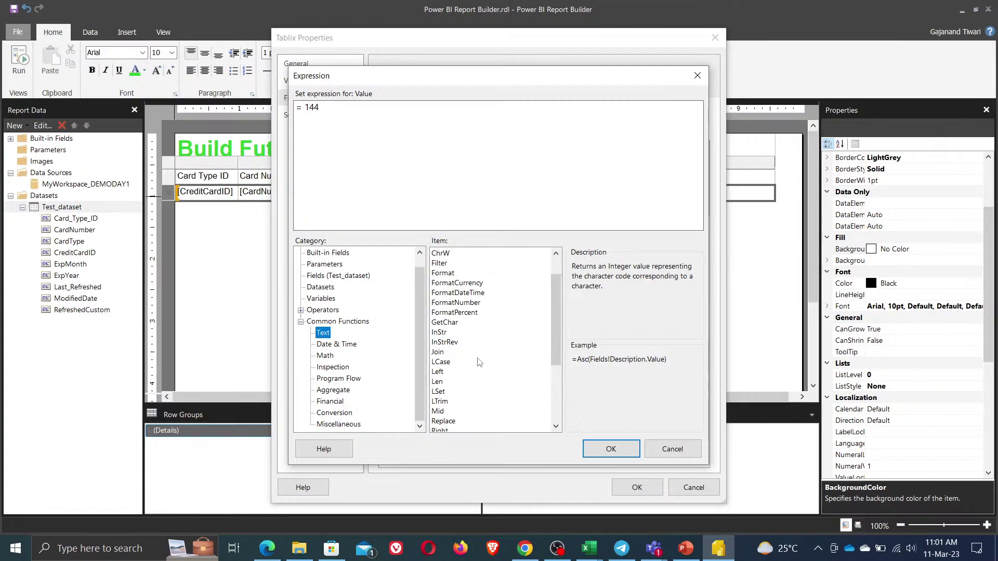
pyautogui.scroll(-1, 479, 362)
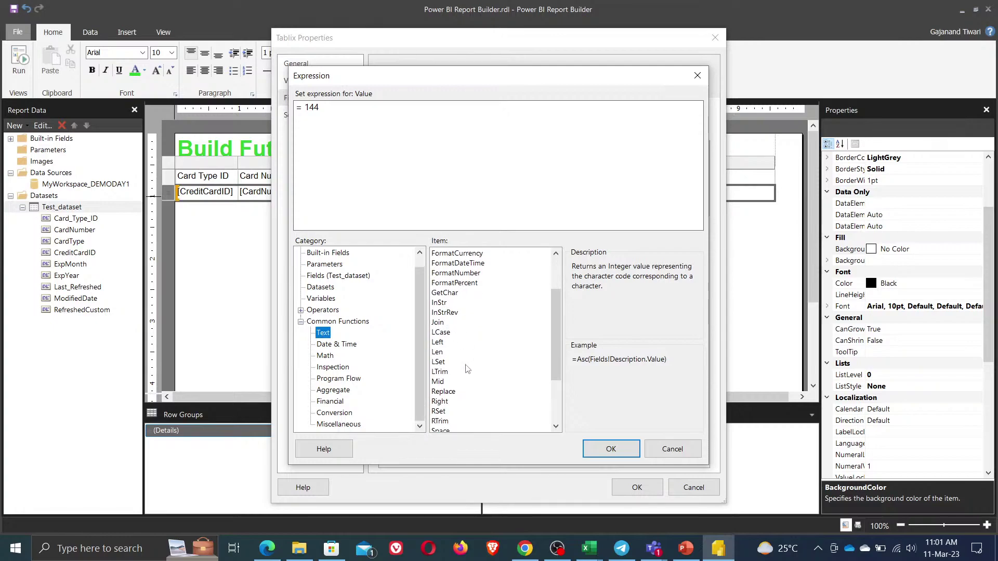
pyautogui.scroll(-3, 468, 368)
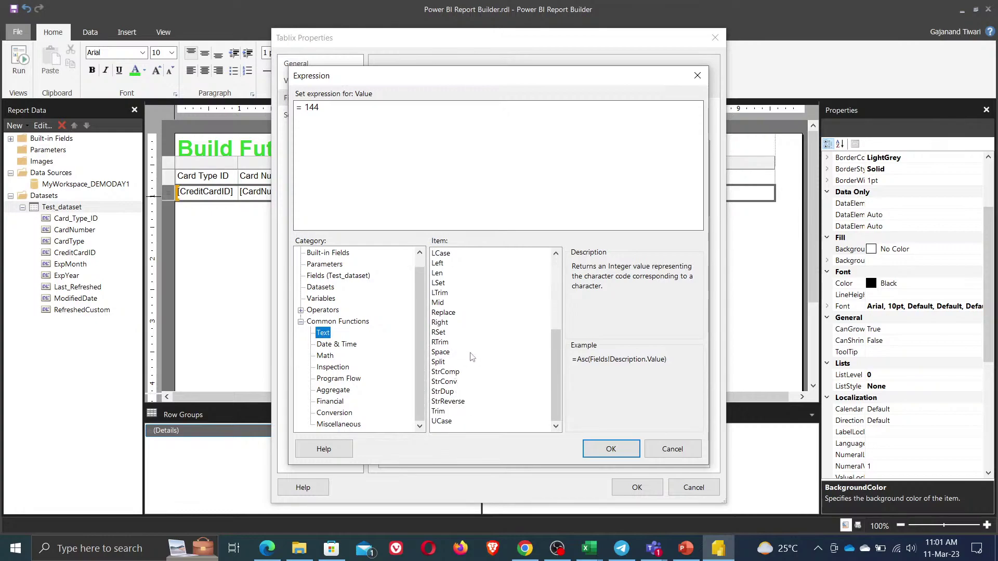
pyautogui.scroll(3, 464, 345)
pyautogui.scroll(1, 465, 344)
pyautogui.scroll(-3, 442, 385)
# - Wrap the filter value 144 in the Trim text function and accept the expression = Trim(144)
pyautogui.click(307, 108)
pyautogui.doubleClick(446, 411)
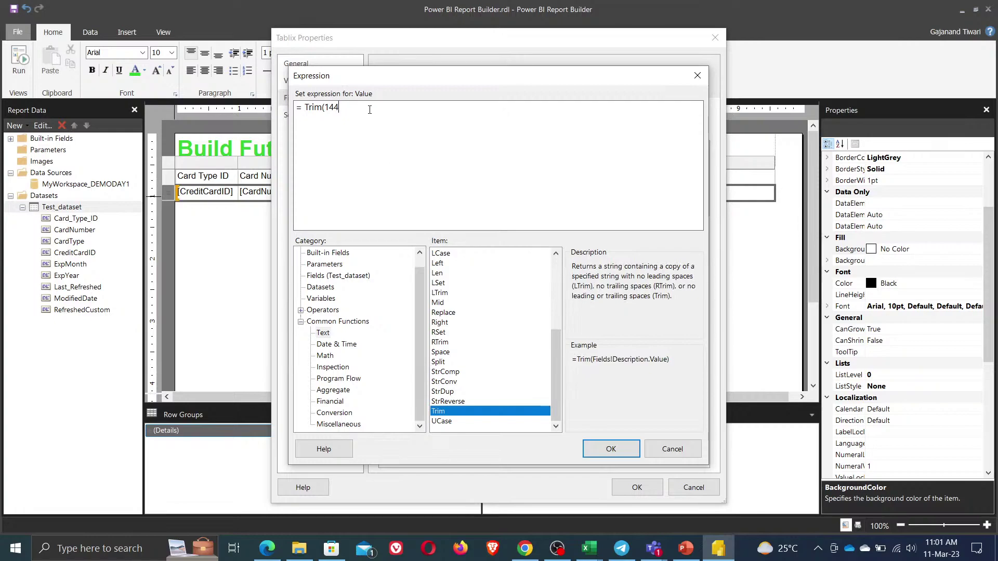
pyautogui.write(')')
pyautogui.click(611, 450)
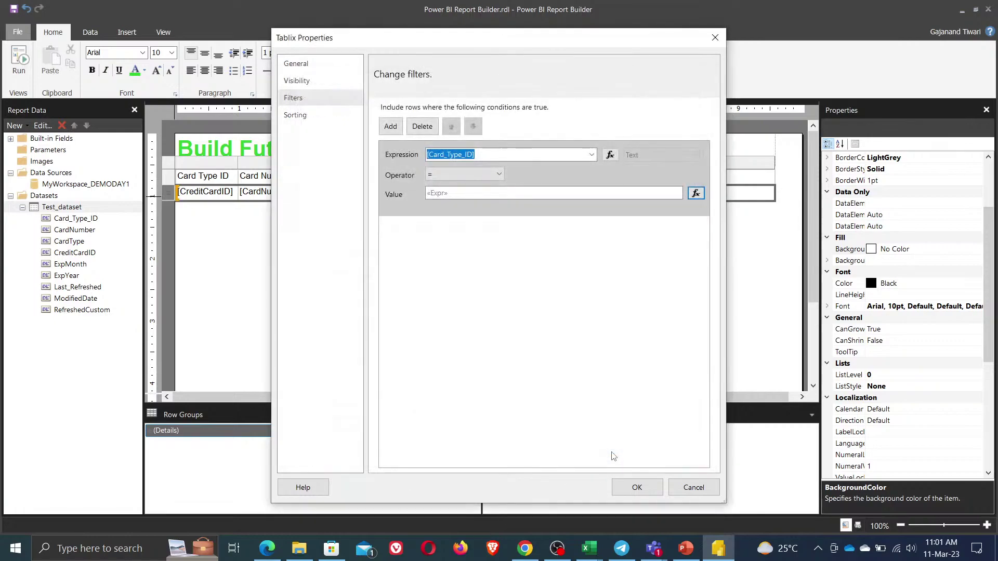
# - Change the filter expression to =Trim(Fields!Card_Type_ID.Value) using the Trim text function and apply the table's filter settings
pyautogui.click(610, 154)
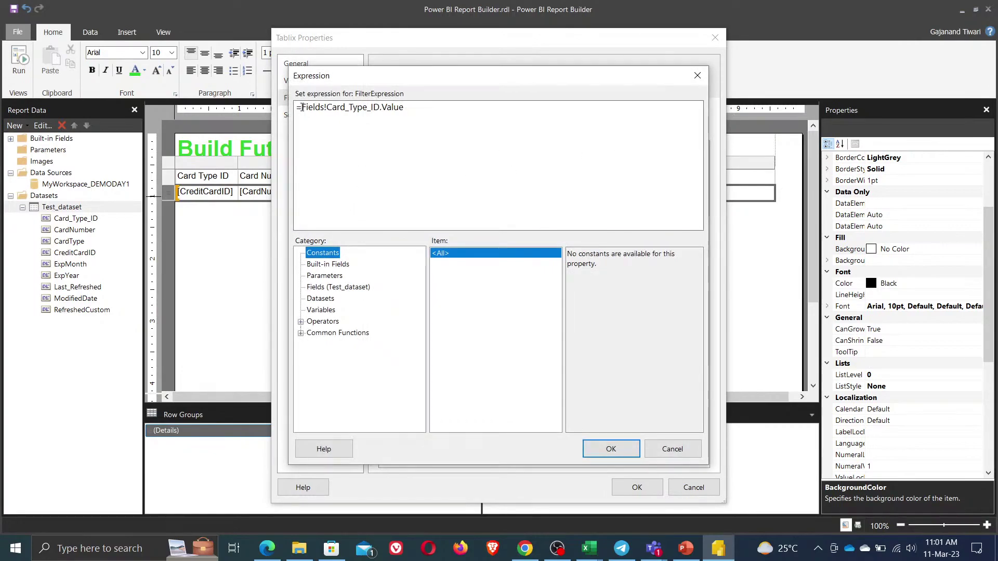
pyautogui.click(301, 333)
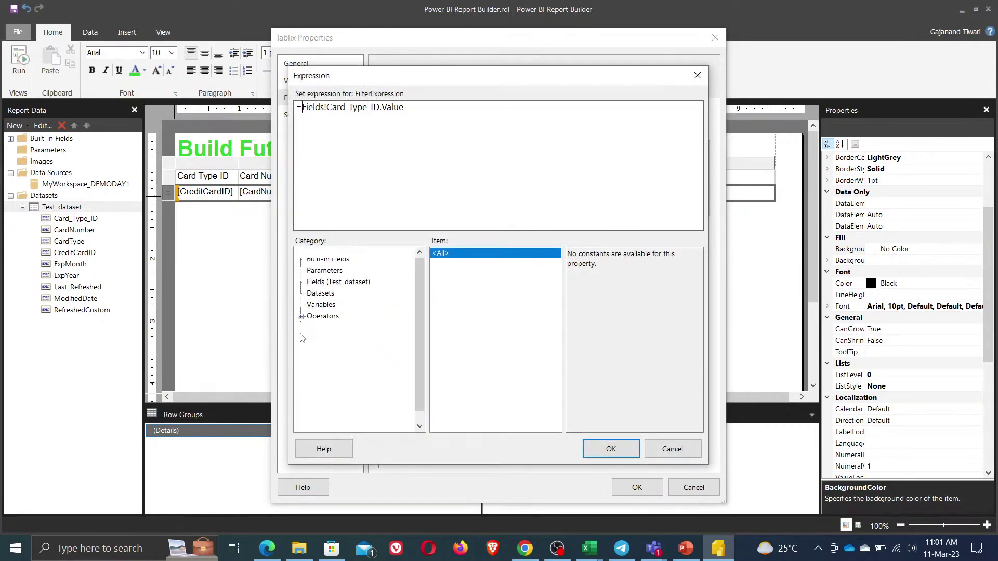
pyautogui.click(323, 333)
pyautogui.scroll(-5, 494, 343)
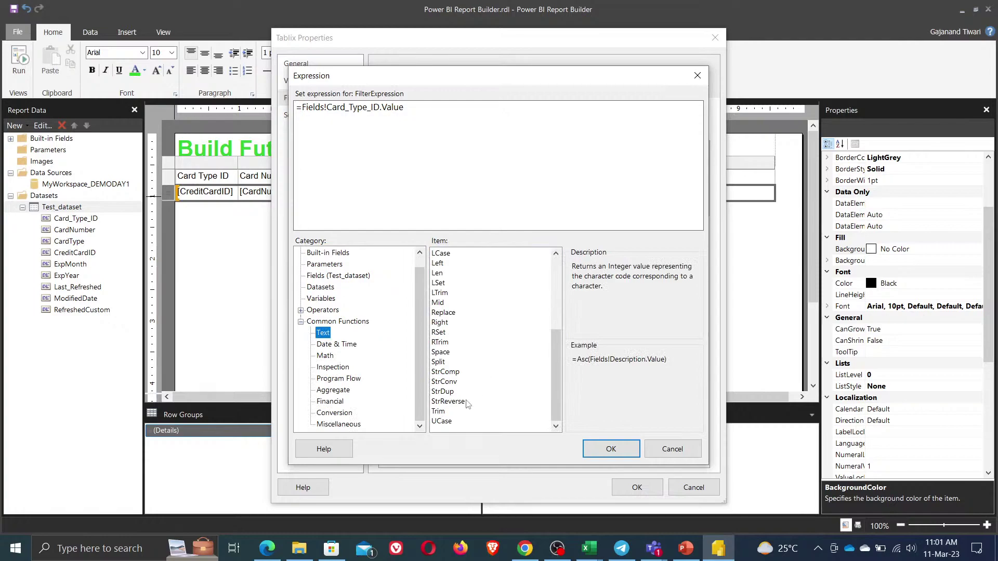
pyautogui.doubleClick(438, 411)
pyautogui.click(440, 112)
pyautogui.write(')')
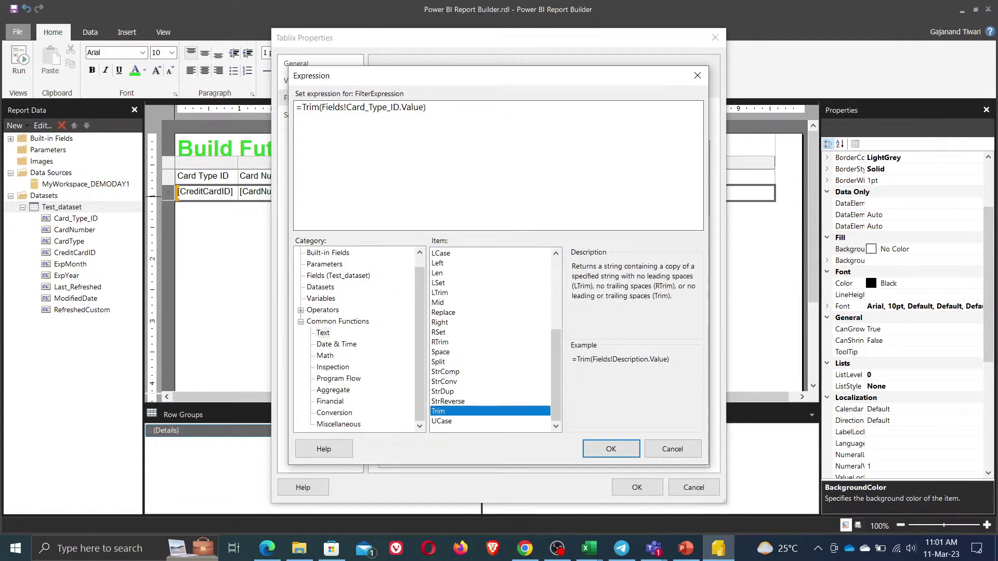
pyautogui.click(618, 451)
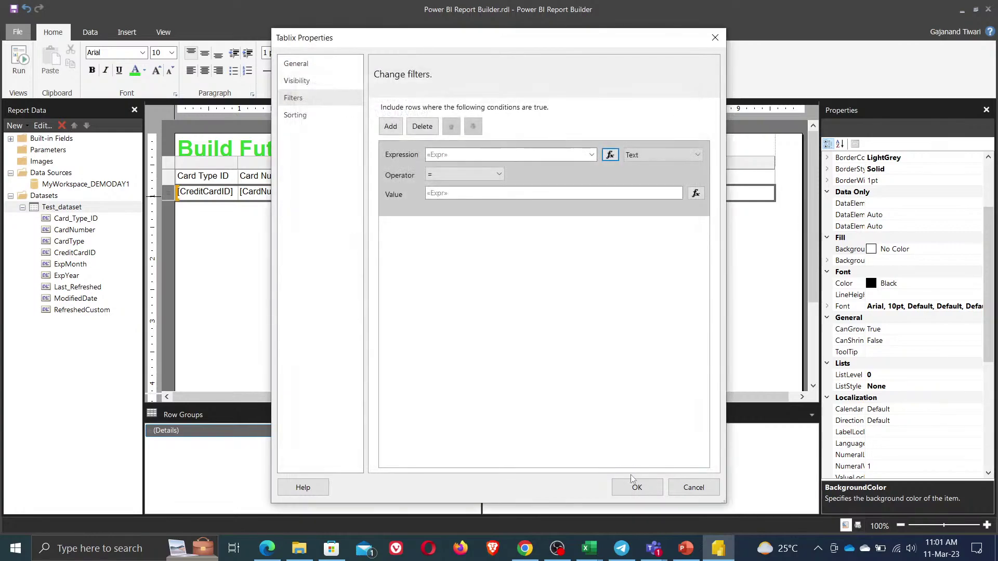
pyautogui.click(637, 487)
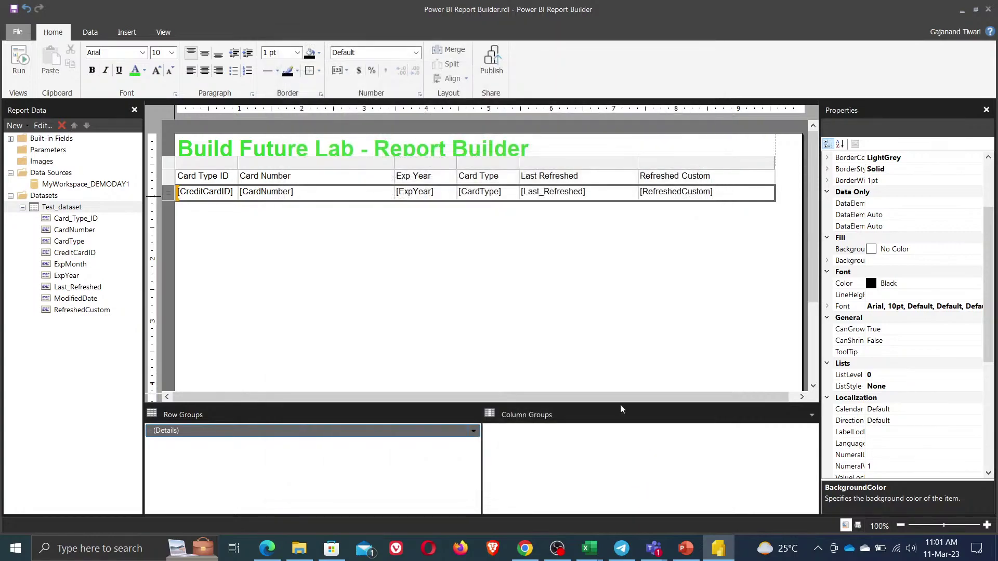
# - Run the report with the trimmed Card_Type_ID filter, check the table's rows and return to the design view
pyautogui.click(19, 61)
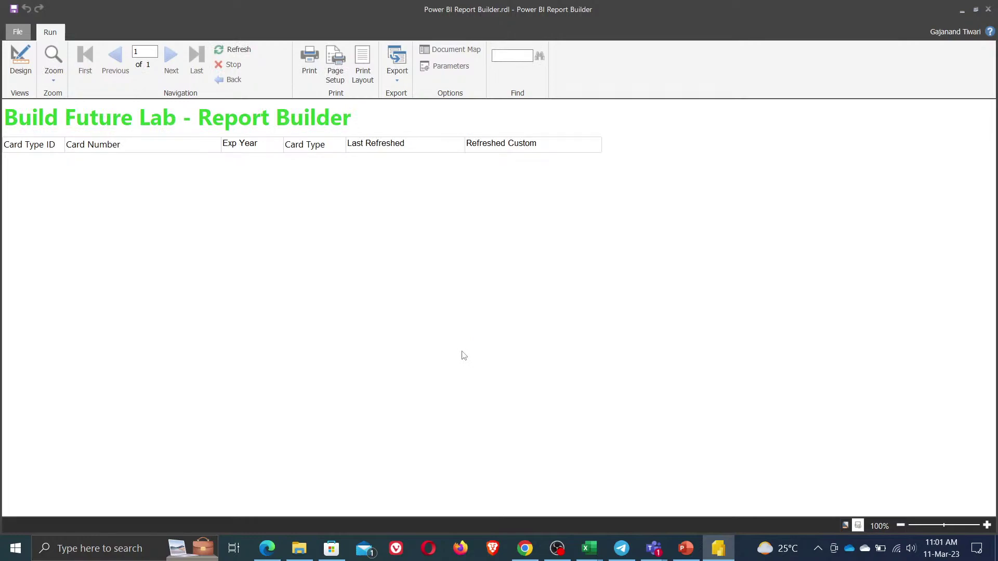
pyautogui.click(30, 70)
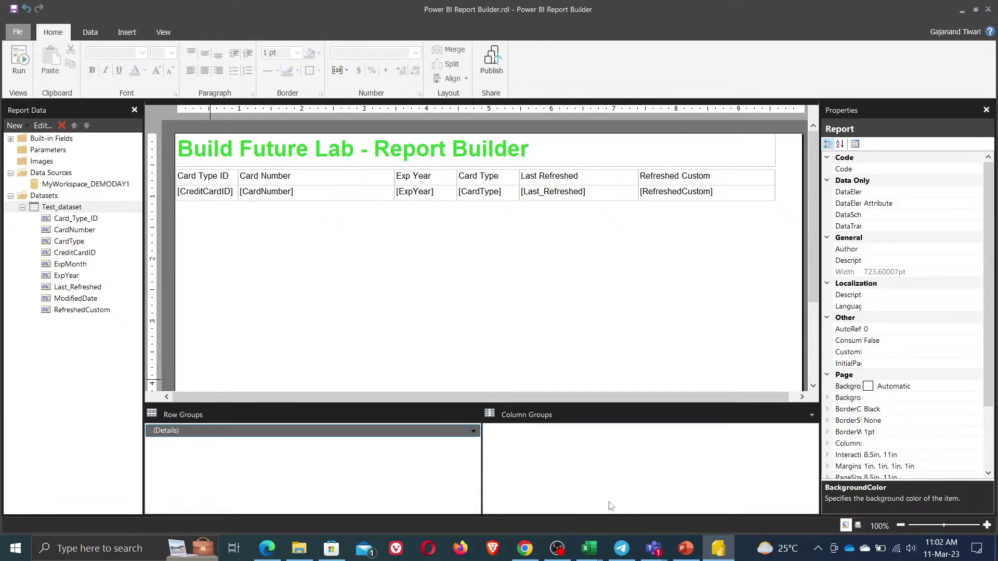
# - Switch to the Teams meeting window to check the participants and return to the report design
pyautogui.moveTo(654, 549)
pyautogui.click(666, 497)
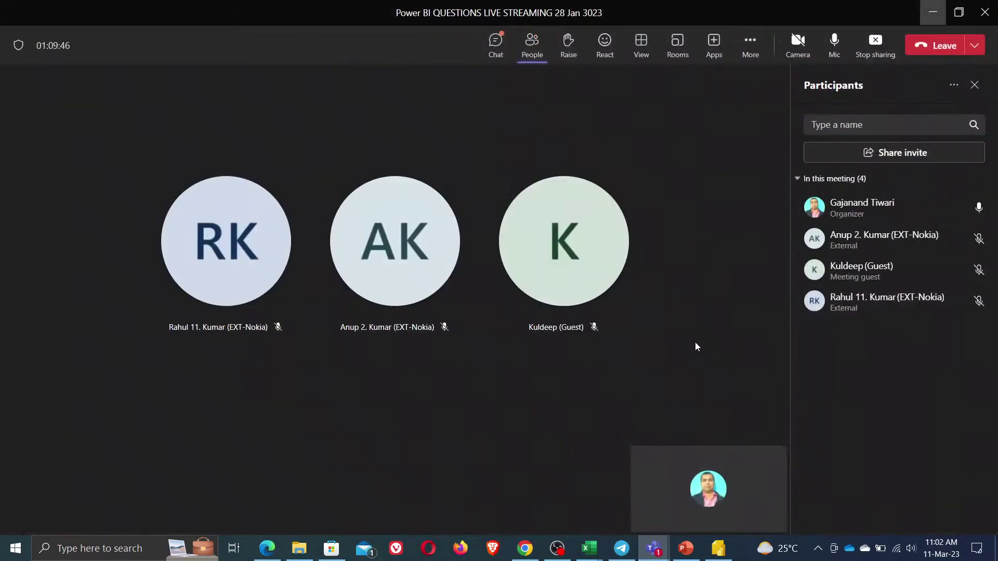
pyautogui.click(929, 11)
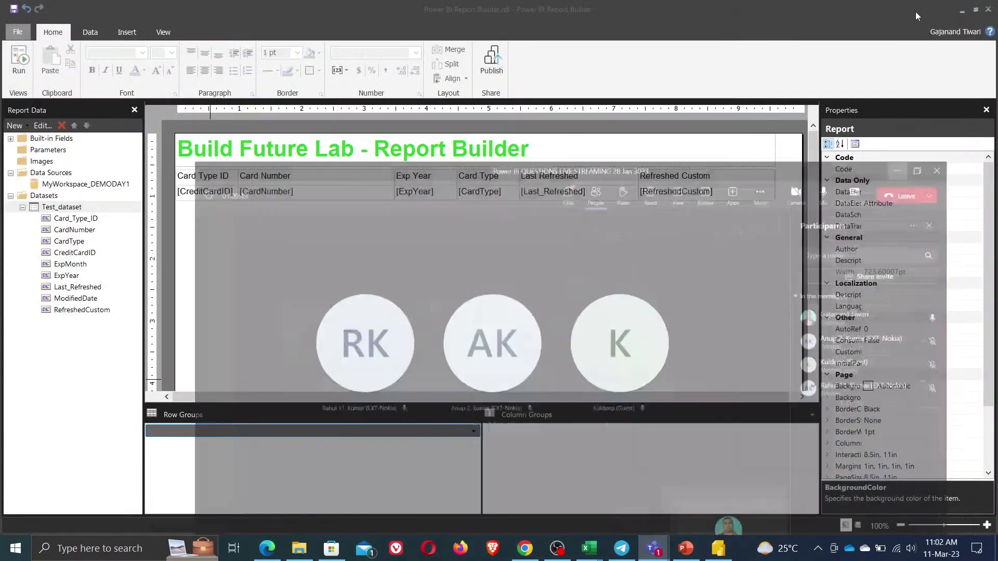
# - Minimize the exported report workbook and the training agenda workbook, and refresh the desktop
pyautogui.click(281, 255)
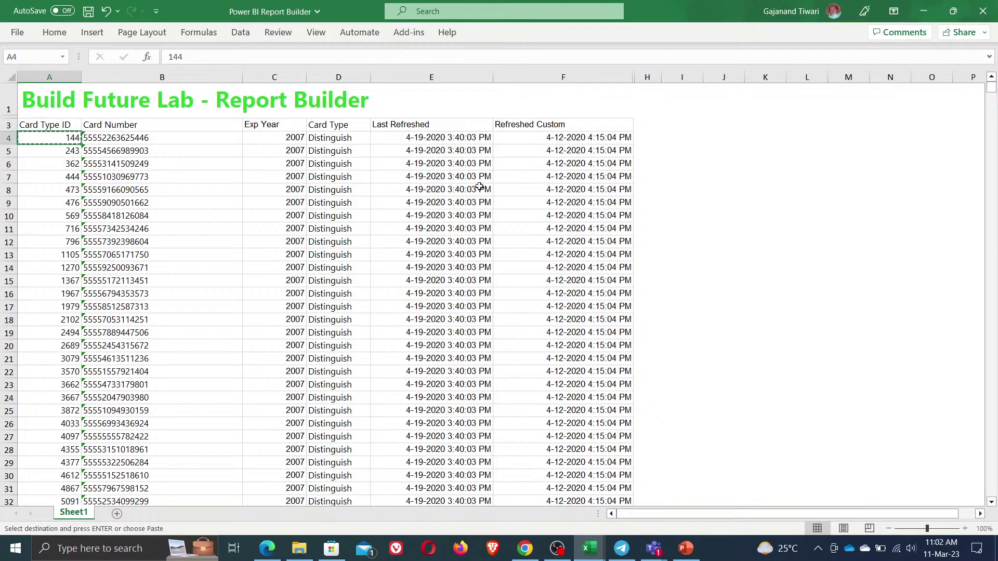
pyautogui.click(924, 12)
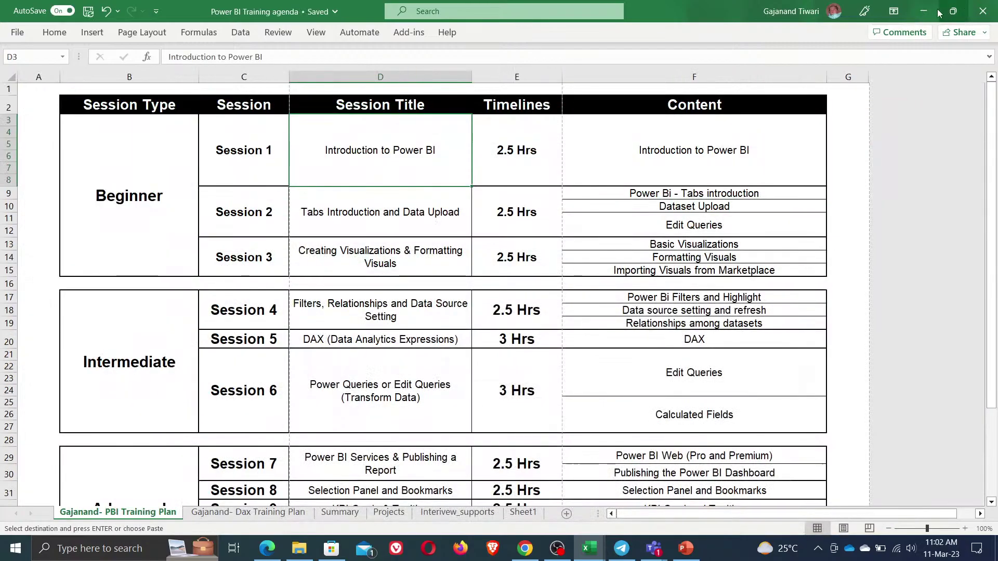
pyautogui.click(924, 11)
pyautogui.rightClick(362, 116)
pyautogui.click(406, 145)
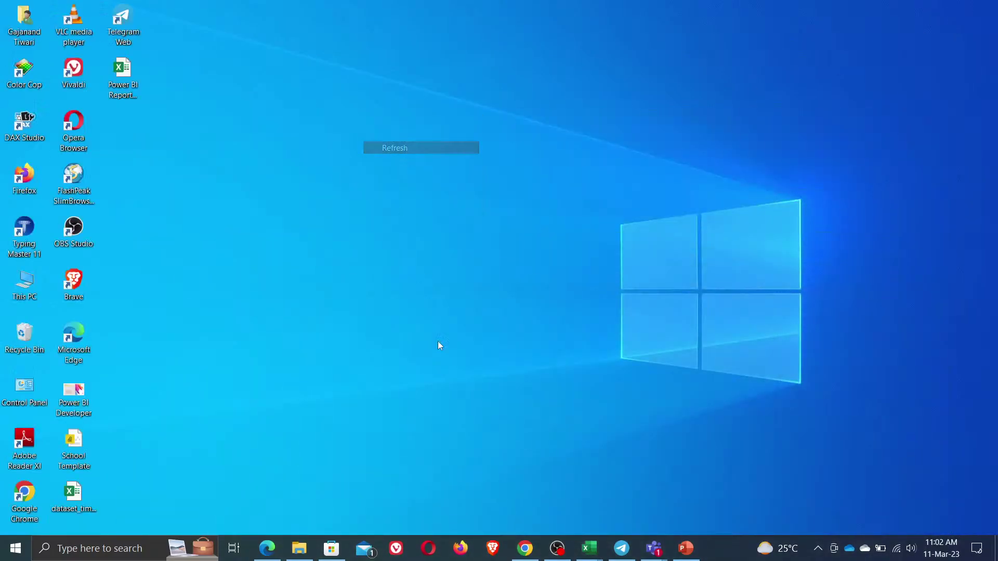
# - Launch Power BI Desktop from the Windows search and dismiss its start screen to reach the blank report
pyautogui.click(80, 550)
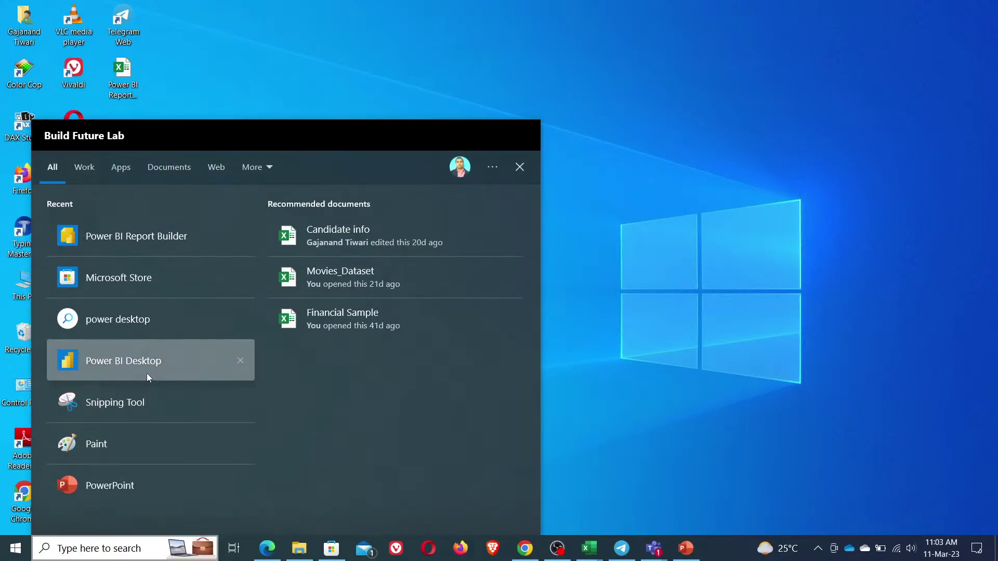
pyautogui.click(148, 374)
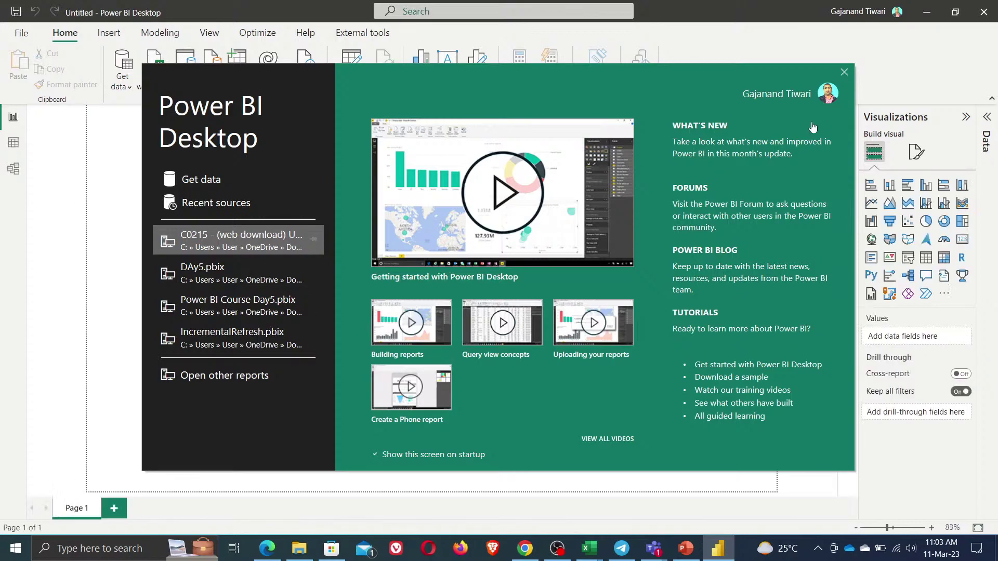
pyautogui.click(844, 72)
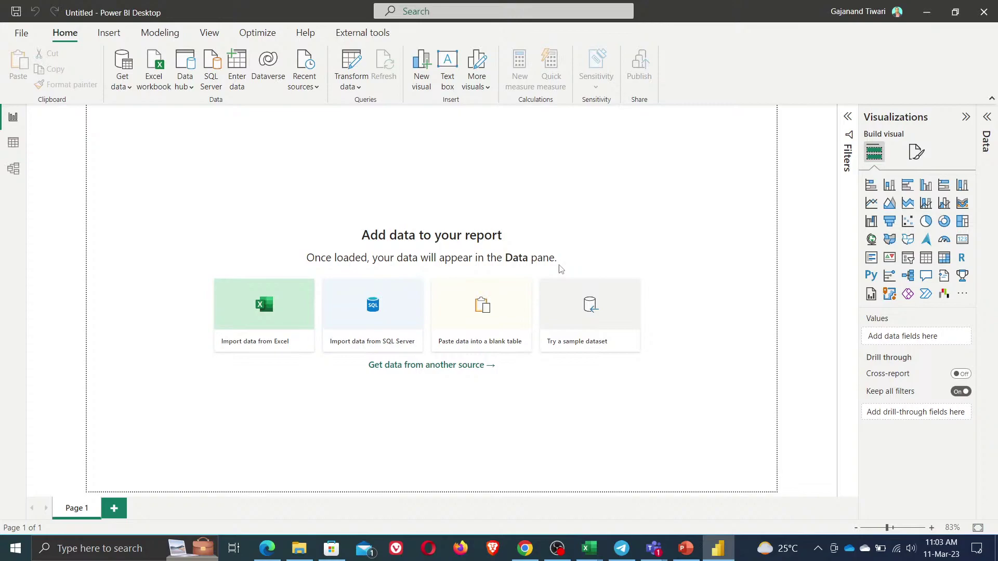
# - Choose the sample dataset for the blank report and load the sample data to get its table selection
pyautogui.click(597, 347)
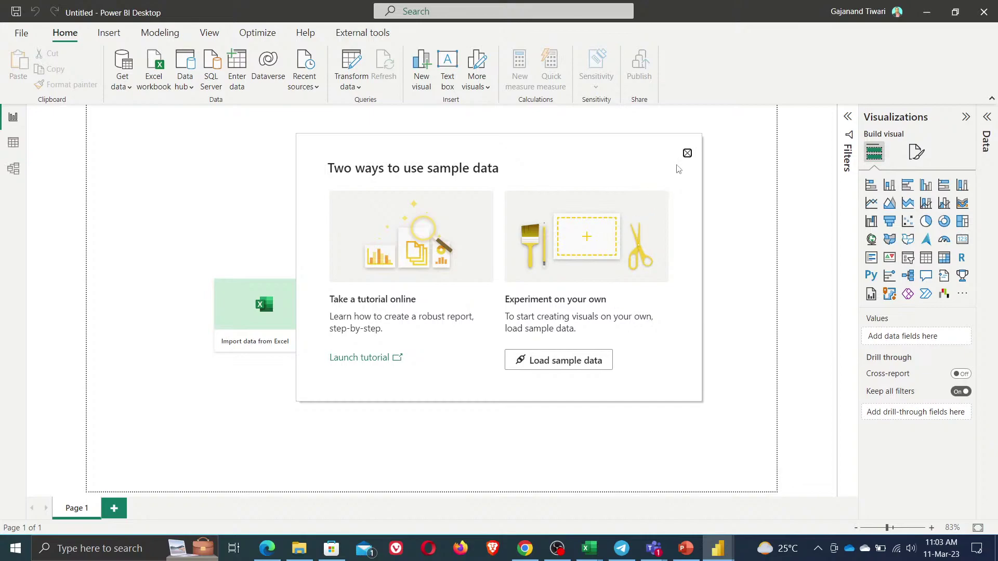
pyautogui.click(687, 153)
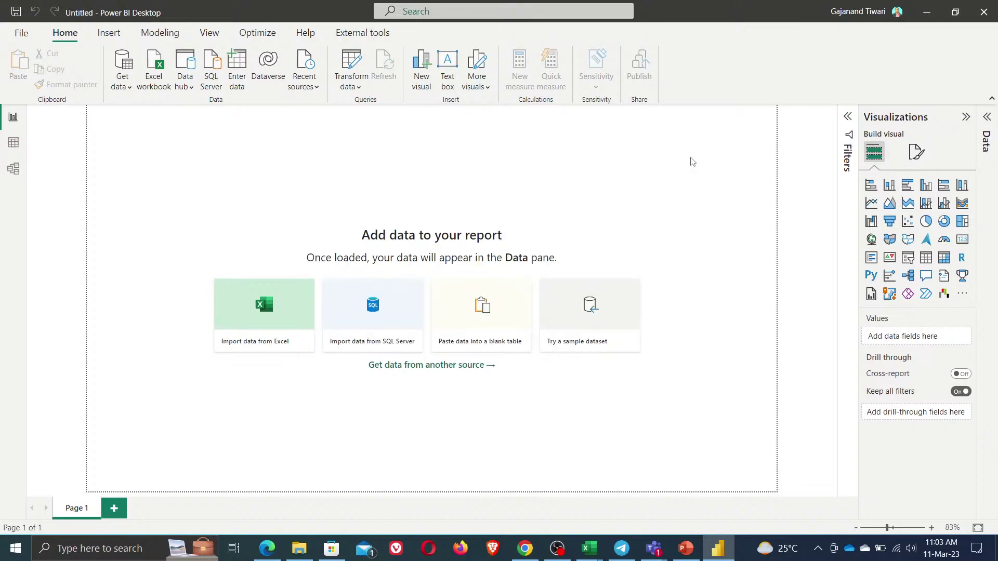
pyautogui.click(578, 350)
pyautogui.click(578, 358)
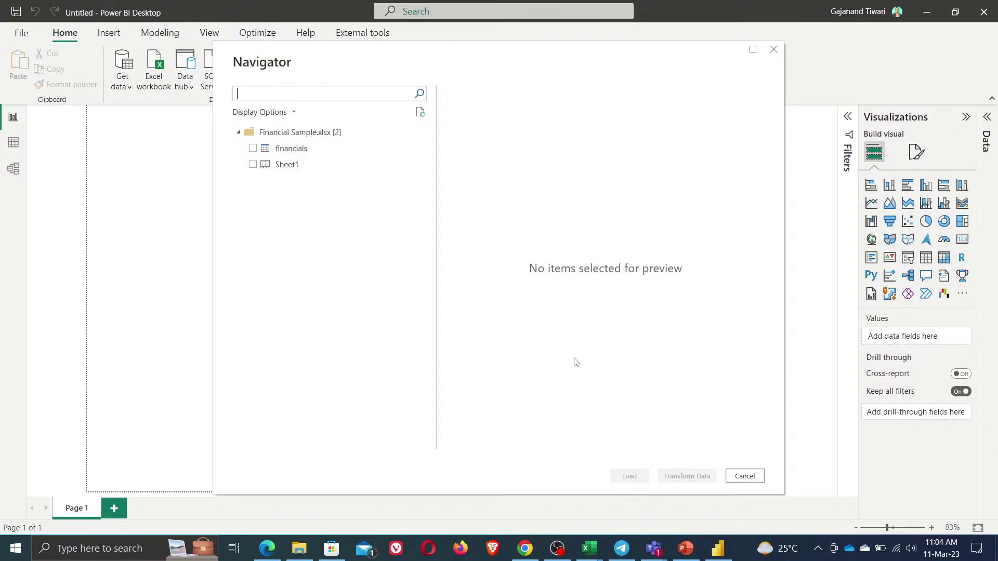
# - Select the financials table of Financial Sample.xlsx, preview its data, and open it in Power Query Editor to look through its columns
pyautogui.click(253, 149)
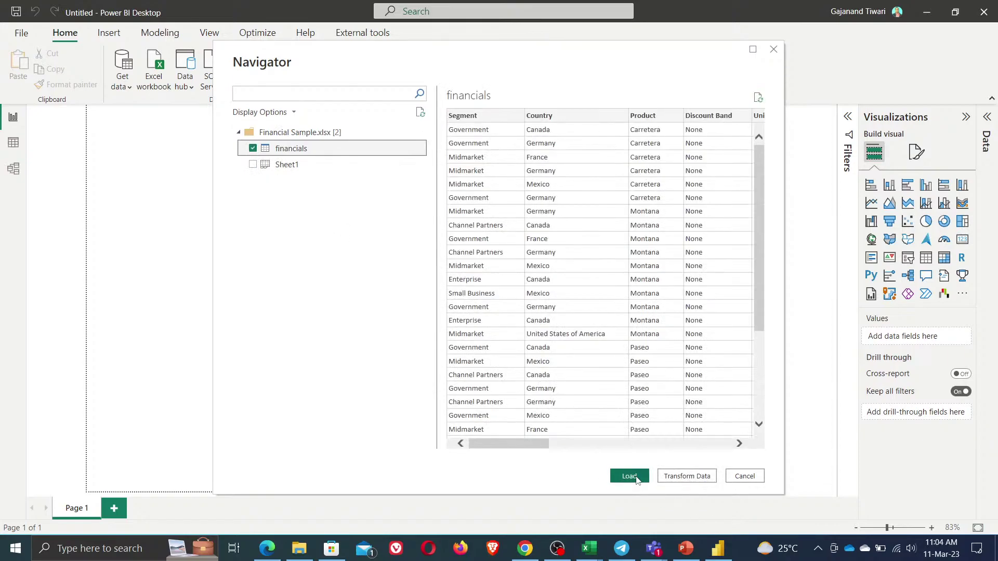
pyautogui.moveTo(494, 446); pyautogui.dragTo(707, 456)
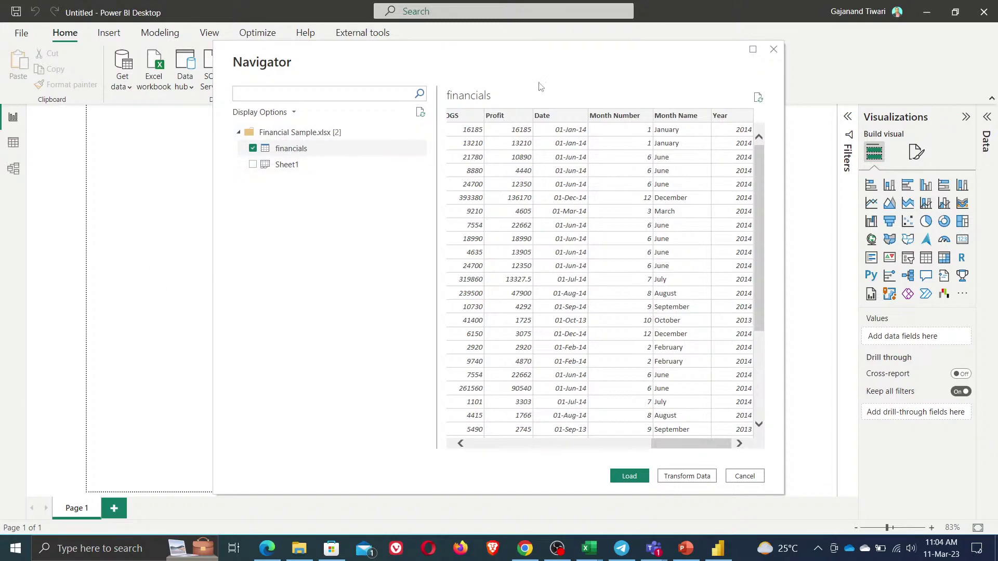
pyautogui.click(294, 170)
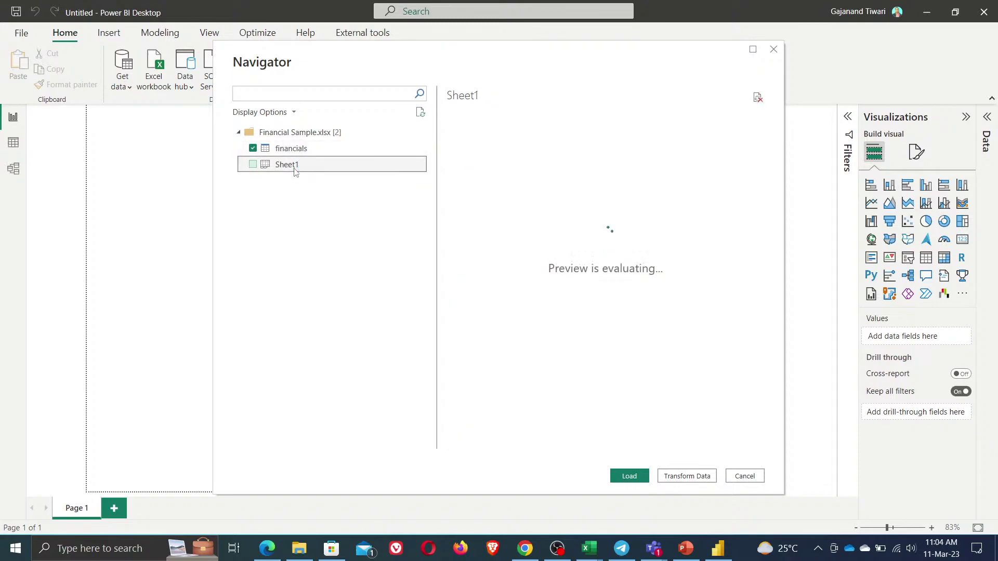
pyautogui.click(294, 152)
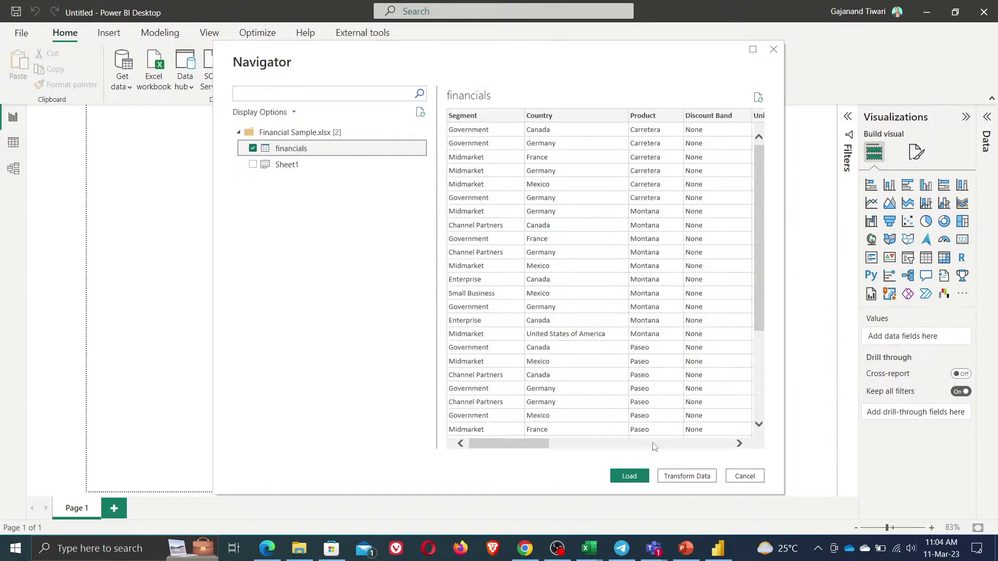
pyautogui.click(688, 477)
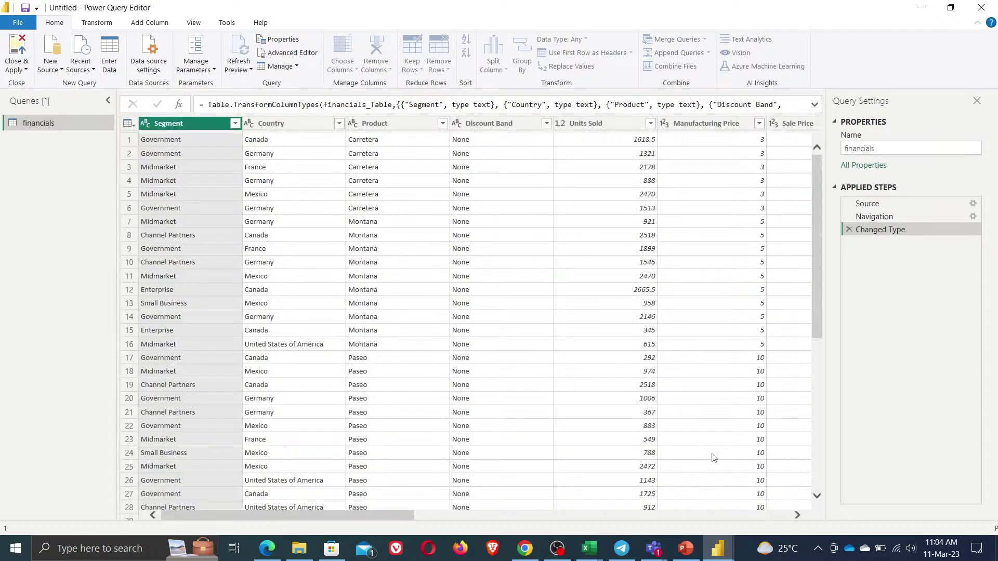
pyautogui.click(766, 516)
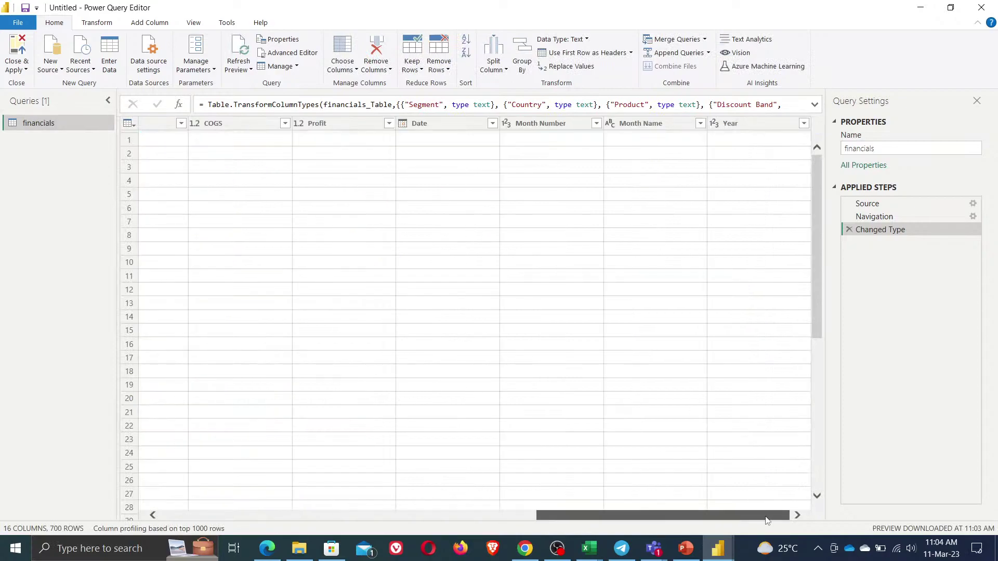
pyautogui.moveTo(767, 517); pyautogui.dragTo(210, 515)
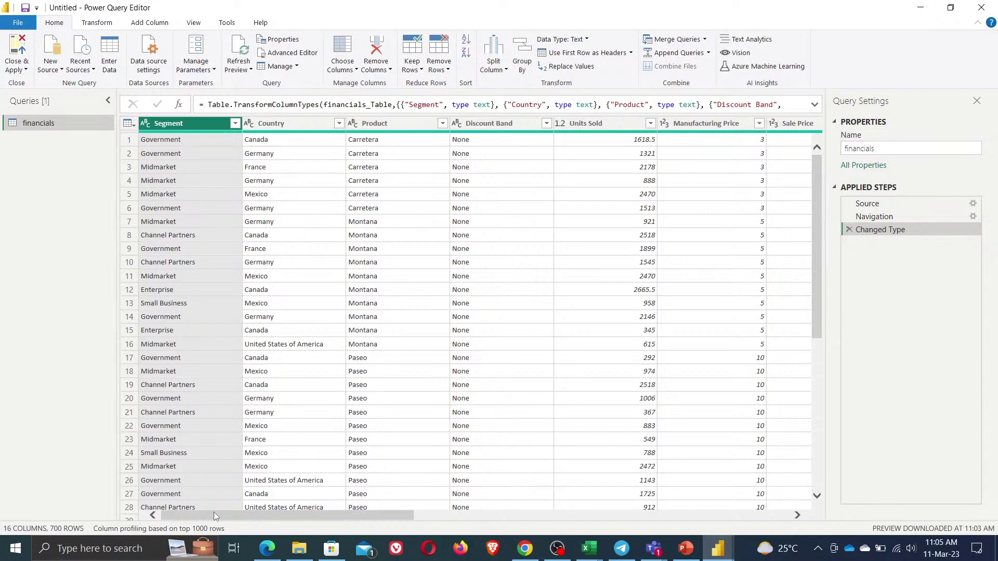
# - Switch to the exported Power BI Report Builder workbook in Excel, look over its card rows, and minimize it again
pyautogui.click(590, 548)
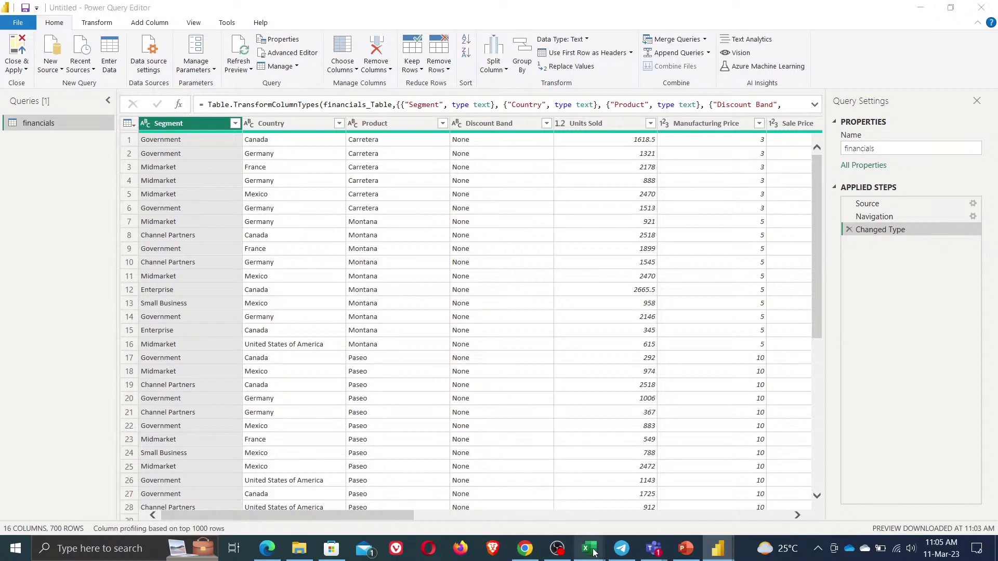
pyautogui.click(656, 493)
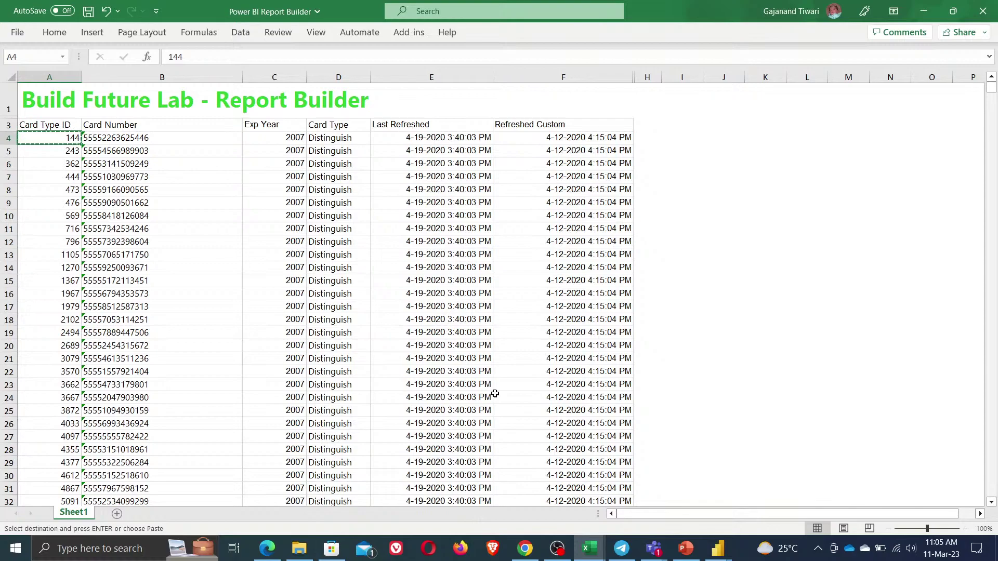
pyautogui.scroll(-5, 423, 411)
pyautogui.scroll(5, 428, 410)
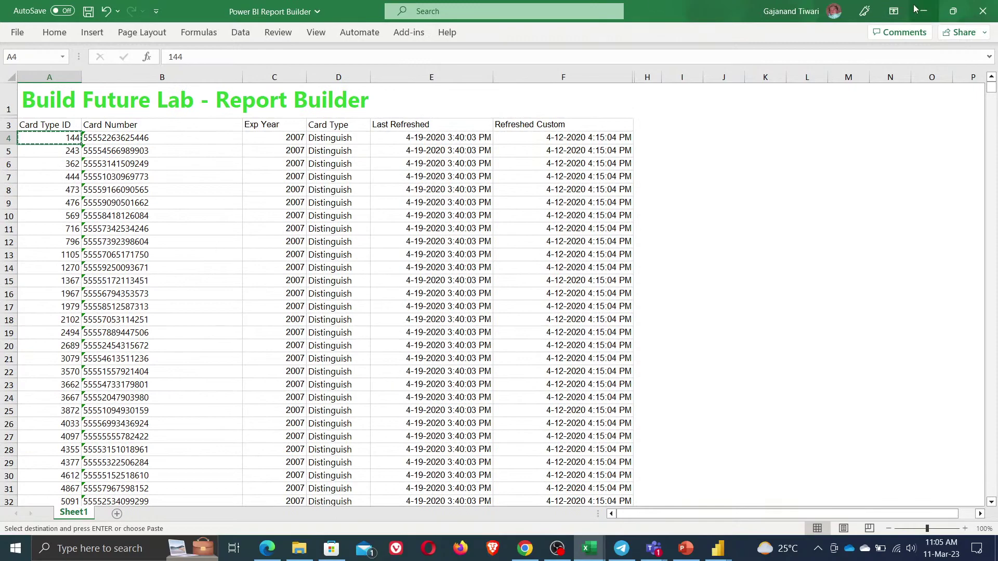
pyautogui.click(923, 11)
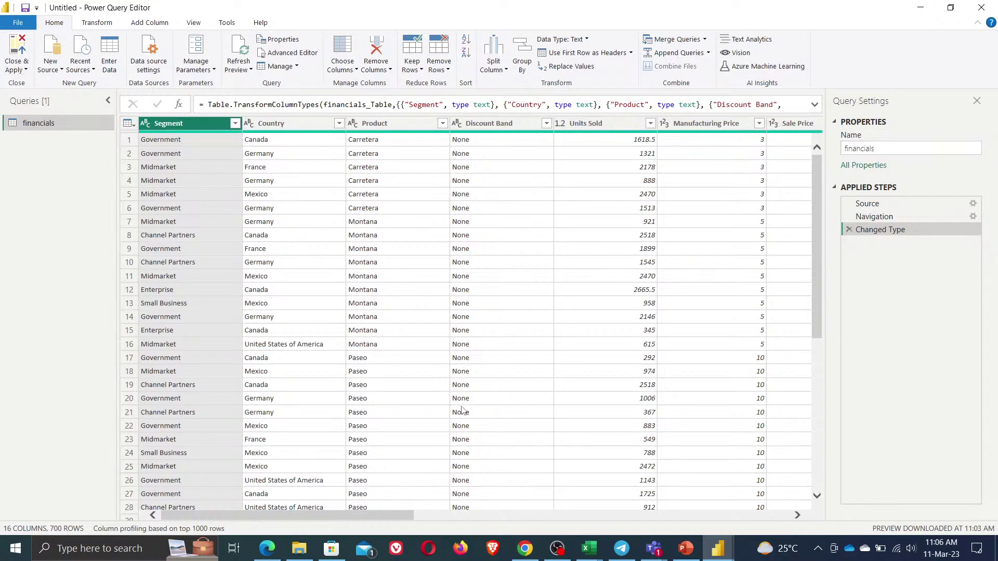
# - Close Power Query Editor with the financials query applied, and expand the financials table to list its fields
pyautogui.click(20, 70)
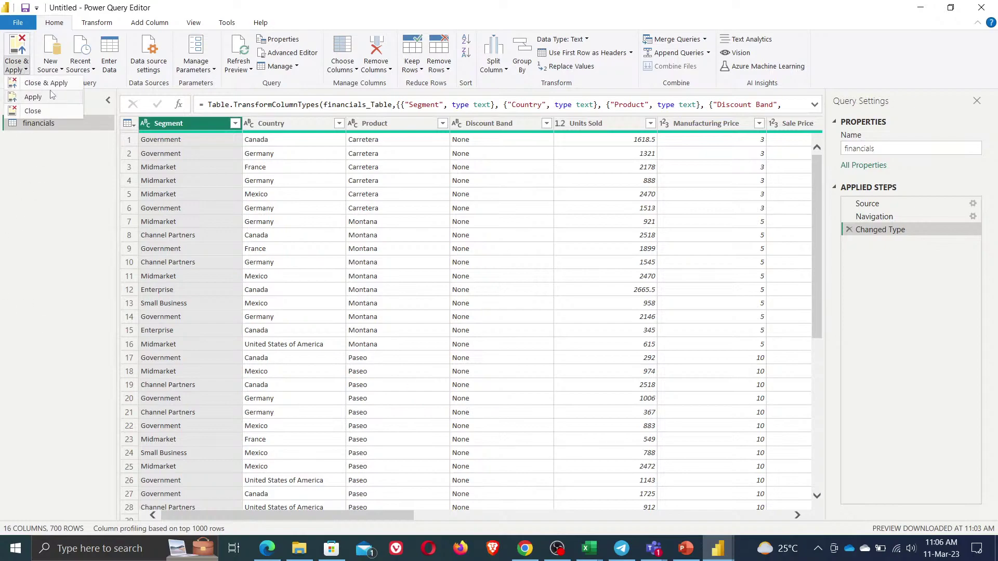
pyautogui.click(58, 85)
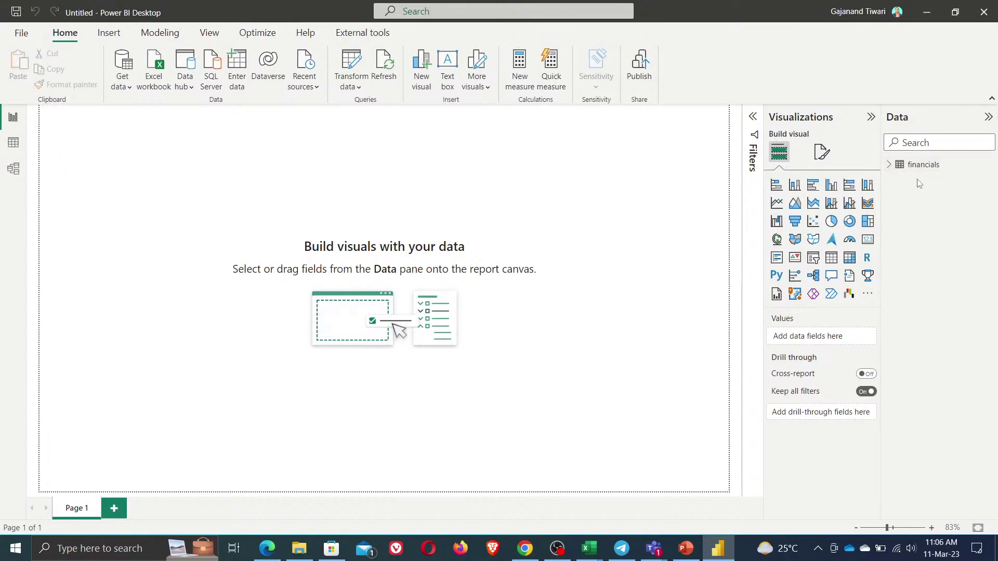
pyautogui.click(988, 117)
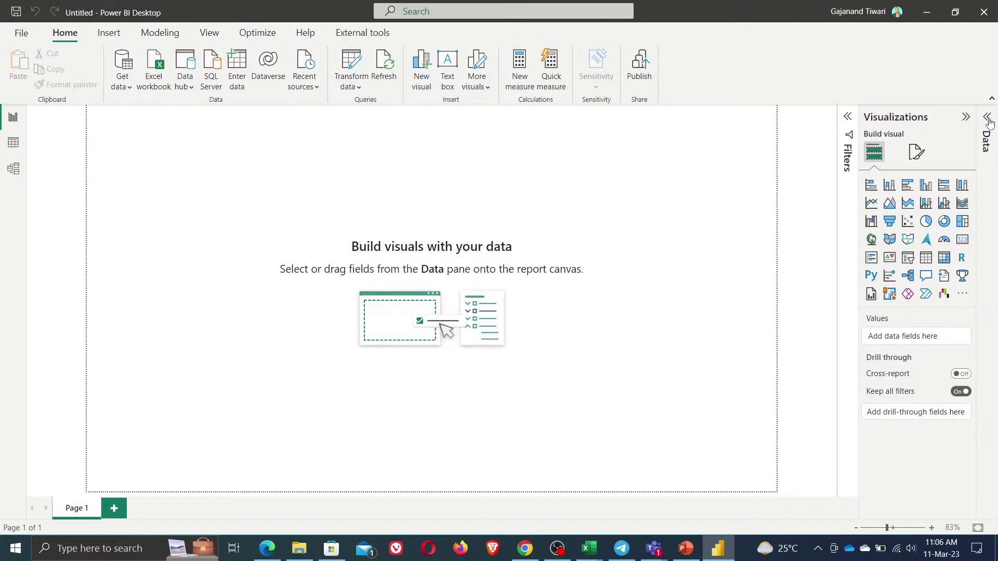
pyautogui.click(987, 119)
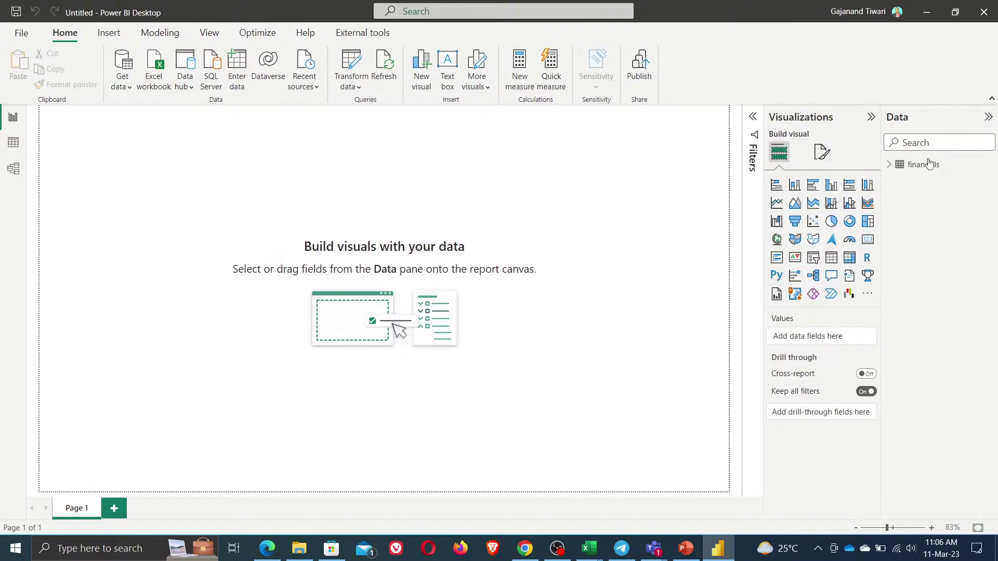
pyautogui.click(889, 165)
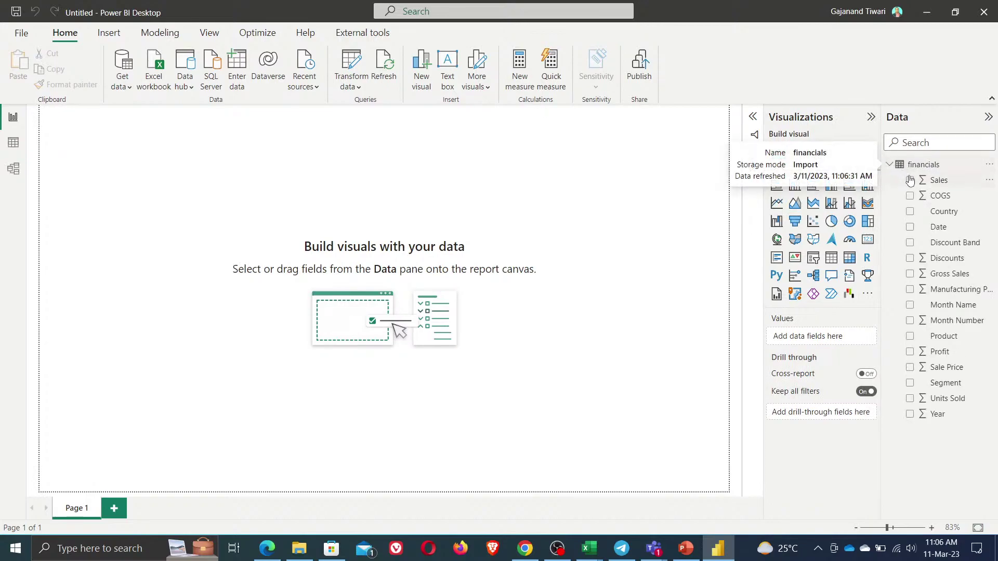
# - Create a clustered column chart of Sales by Country on the report page, with Product as the legend
pyautogui.moveTo(939, 181); pyautogui.dragTo(387, 213)
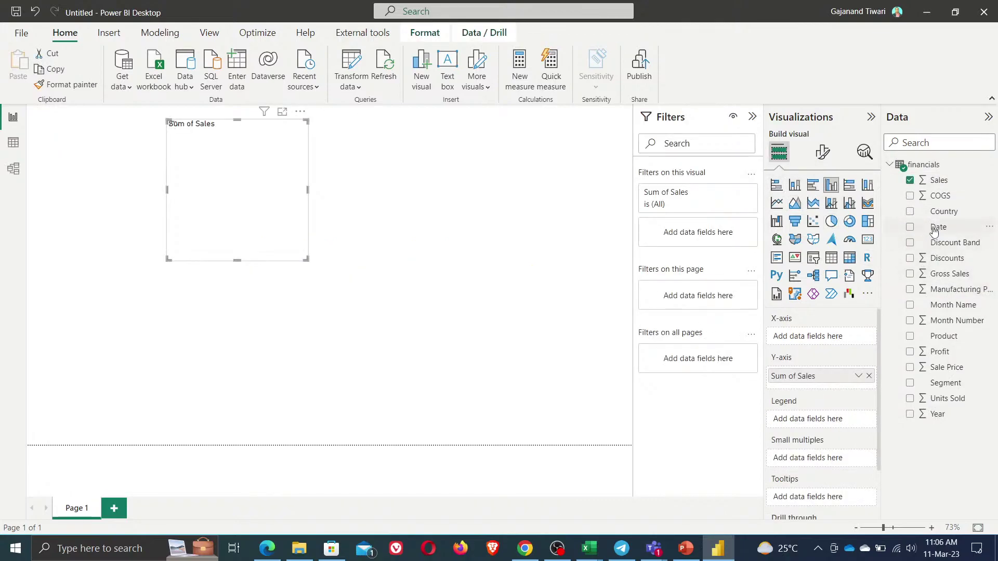
pyautogui.moveTo(939, 213); pyautogui.dragTo(821, 336)
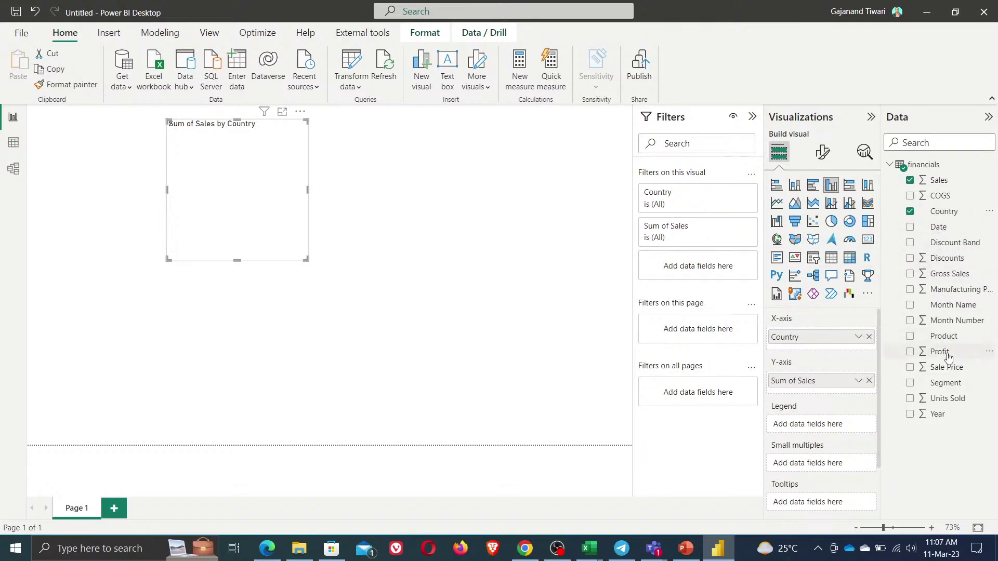
pyautogui.moveTo(948, 342); pyautogui.dragTo(834, 429)
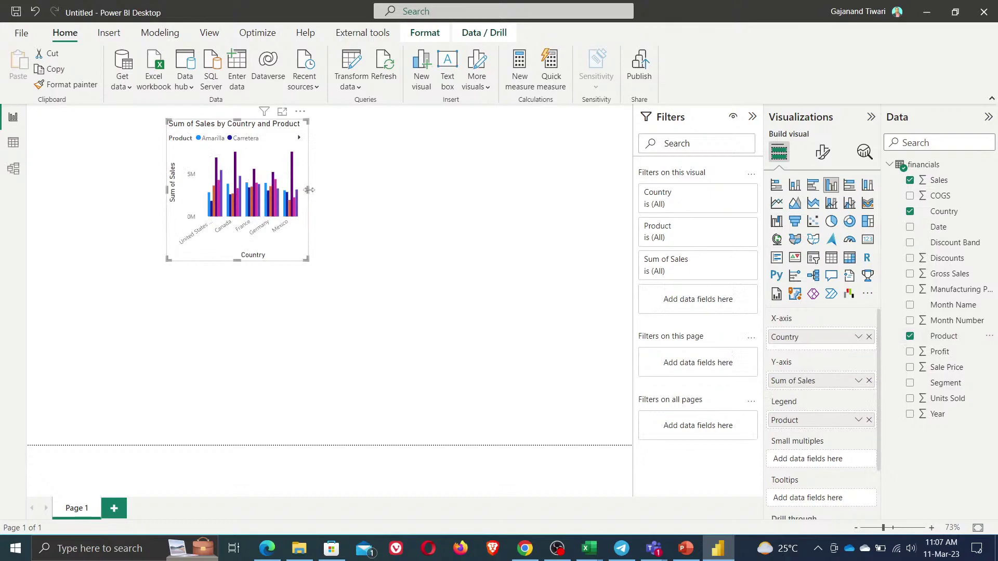
# - Reposition the sales chart and enlarge it in width and height to fill most of the report page
pyautogui.moveTo(308, 191); pyautogui.dragTo(569, 227)
pyautogui.moveTo(403, 186); pyautogui.dragTo(388, 274)
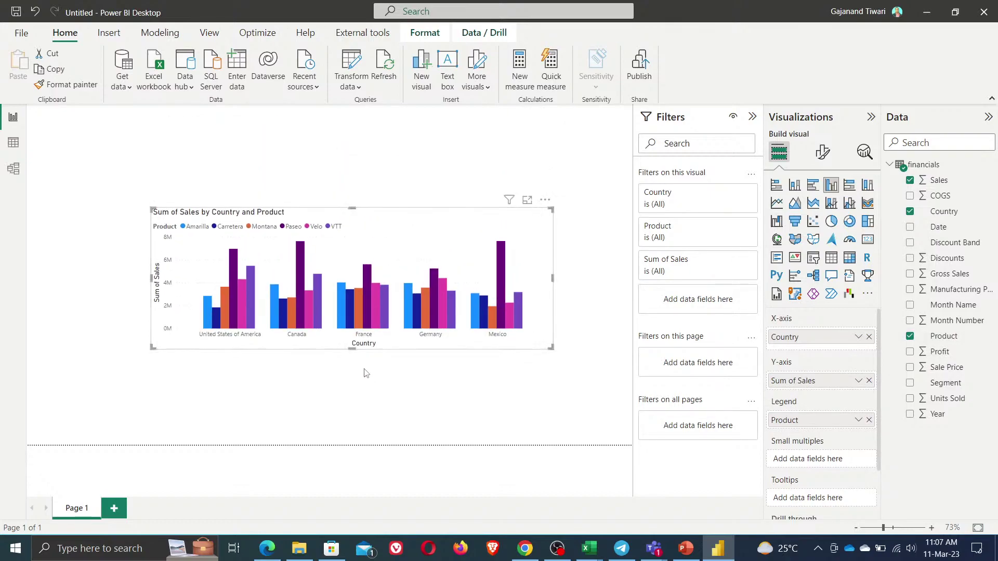
pyautogui.moveTo(350, 390); pyautogui.dragTo(352, 397)
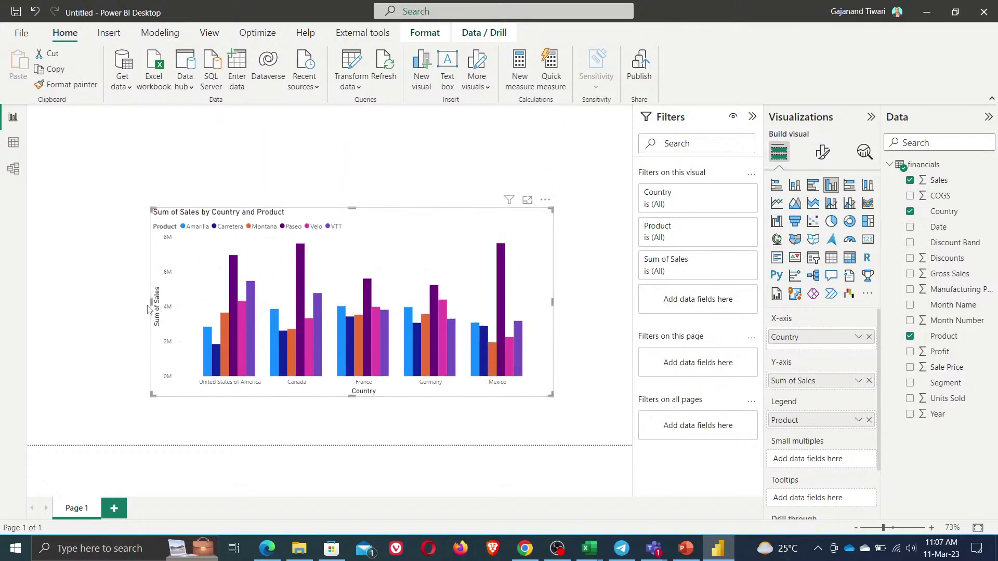
pyautogui.moveTo(150, 302); pyautogui.dragTo(68, 303)
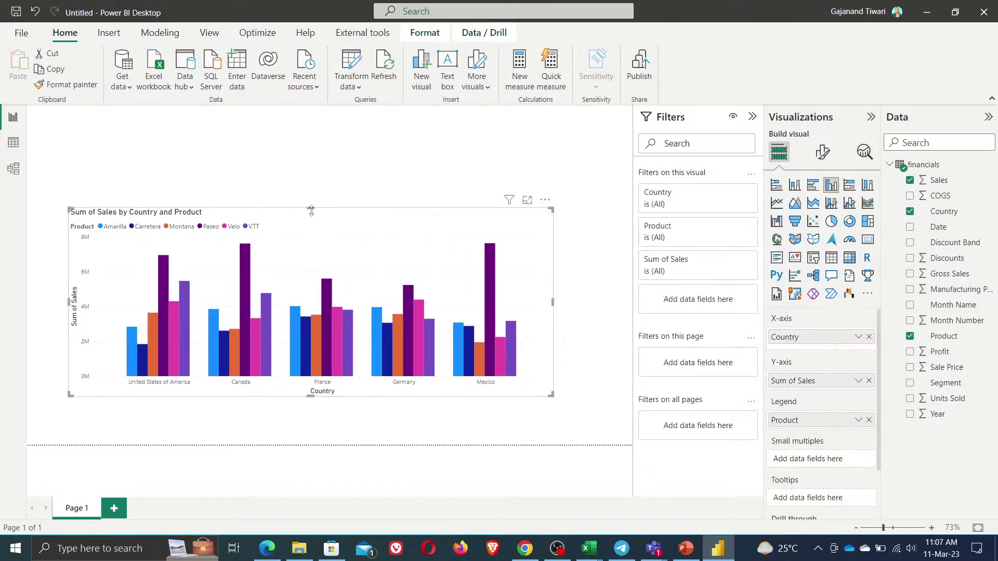
pyautogui.moveTo(311, 211); pyautogui.dragTo(312, 122)
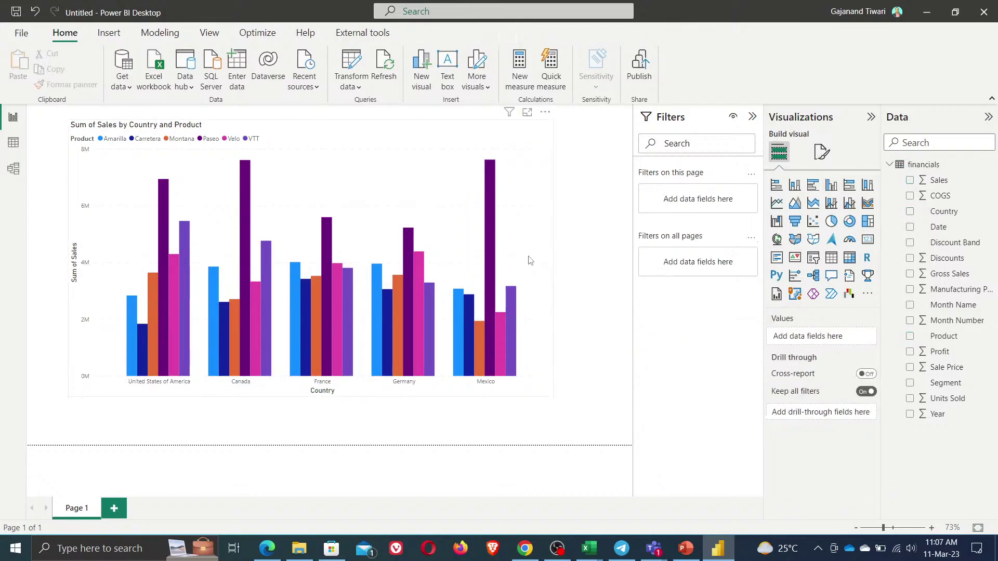
pyautogui.moveTo(552, 258); pyautogui.dragTo(603, 260)
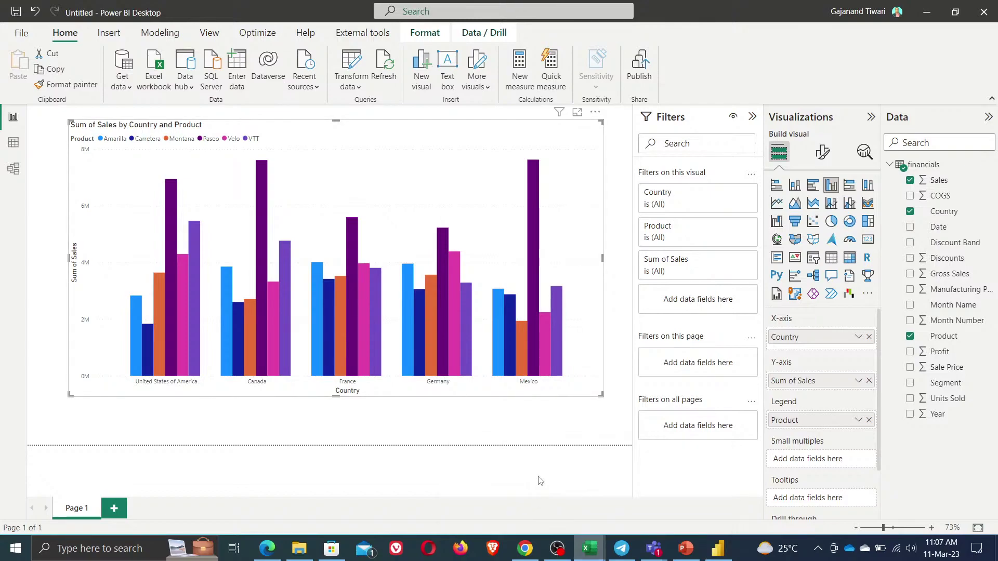
# - Switch to the Power BI Training agenda workbook in Excel and select the Session 2 tabs introduction entry in cell F9
pyautogui.hotkey('alt', 'Tab')
pyautogui.click(646, 199)
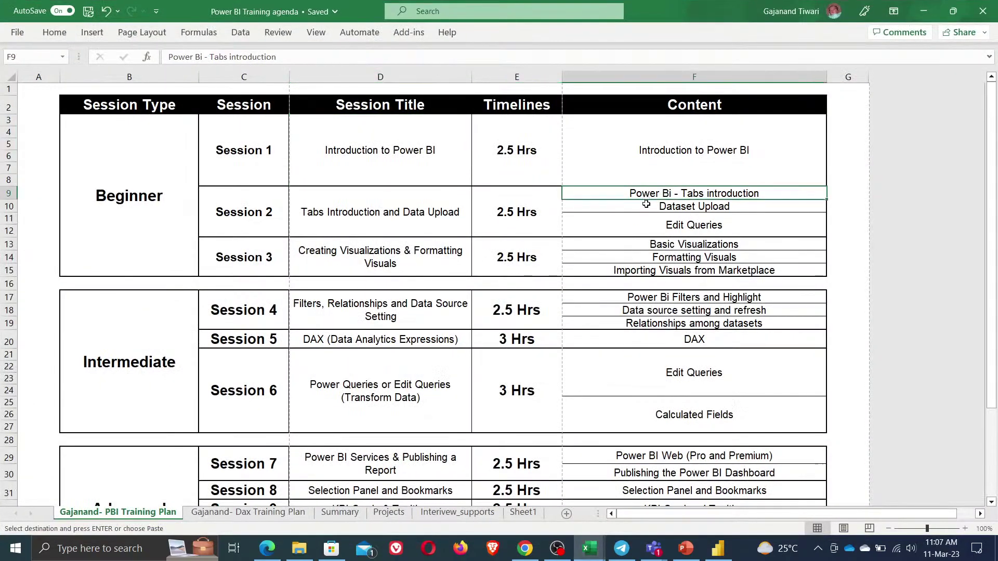